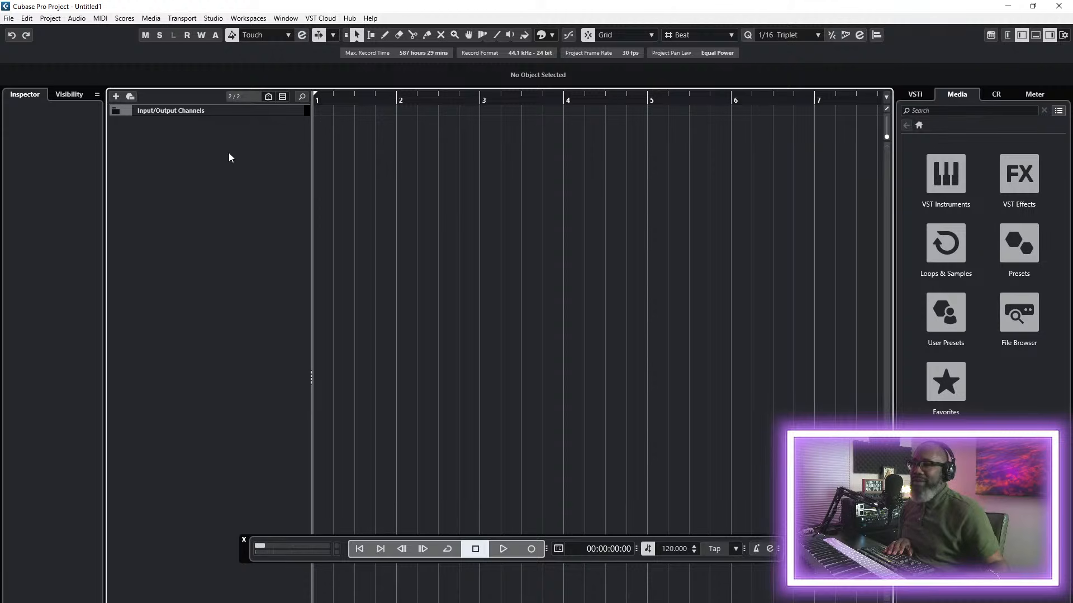
- Open the media File Browser and look through the PULSE Sound Folder on drive F
left_click(1019, 313)
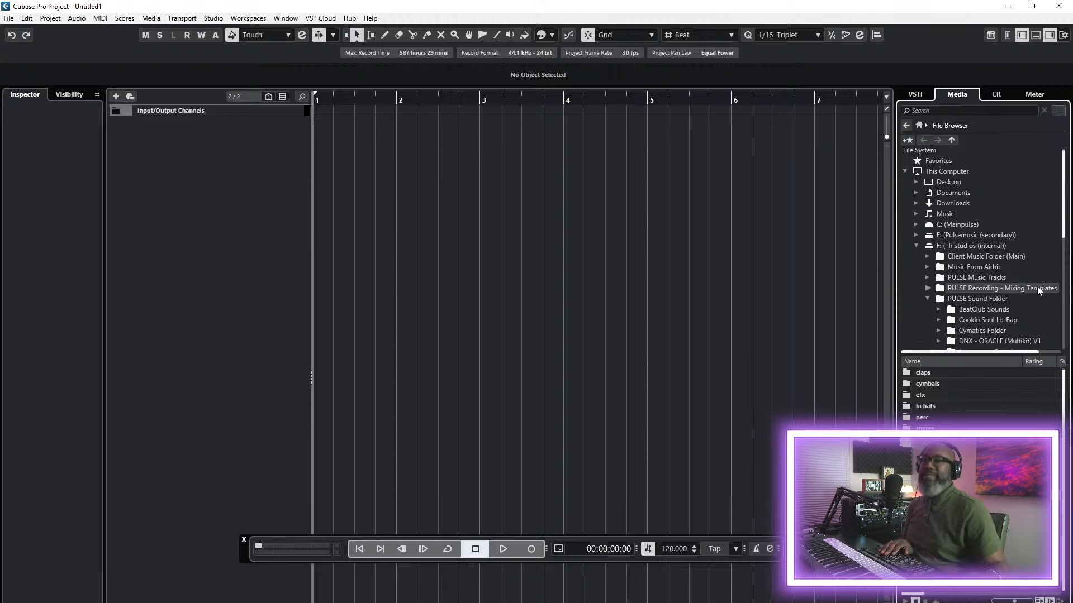
scroll(994, 265, "down", 2)
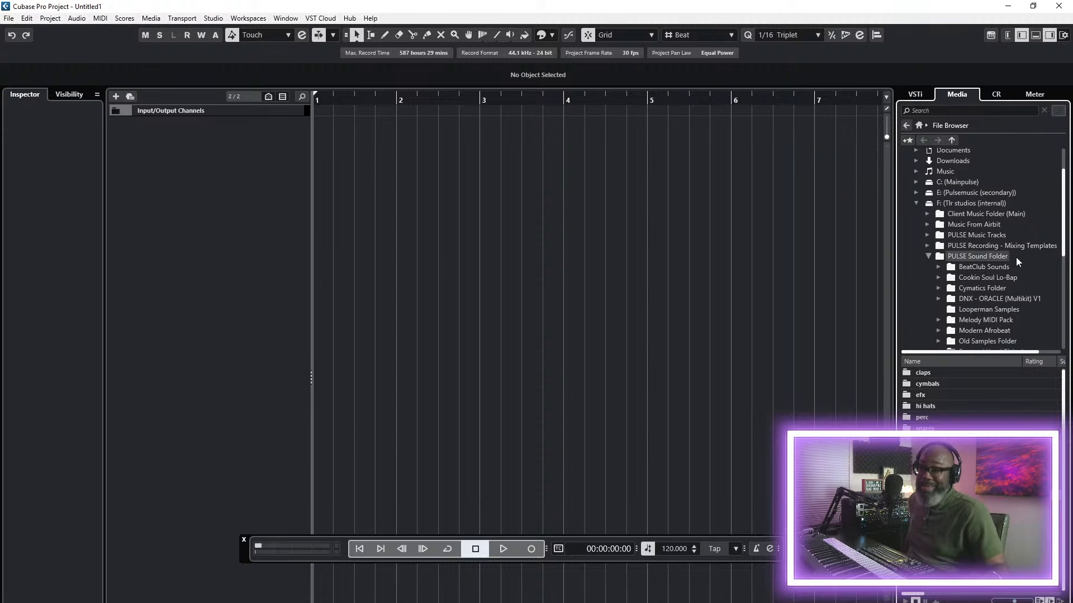
scroll(1008, 282, "down", 2)
scroll(1009, 284, "down", 4)
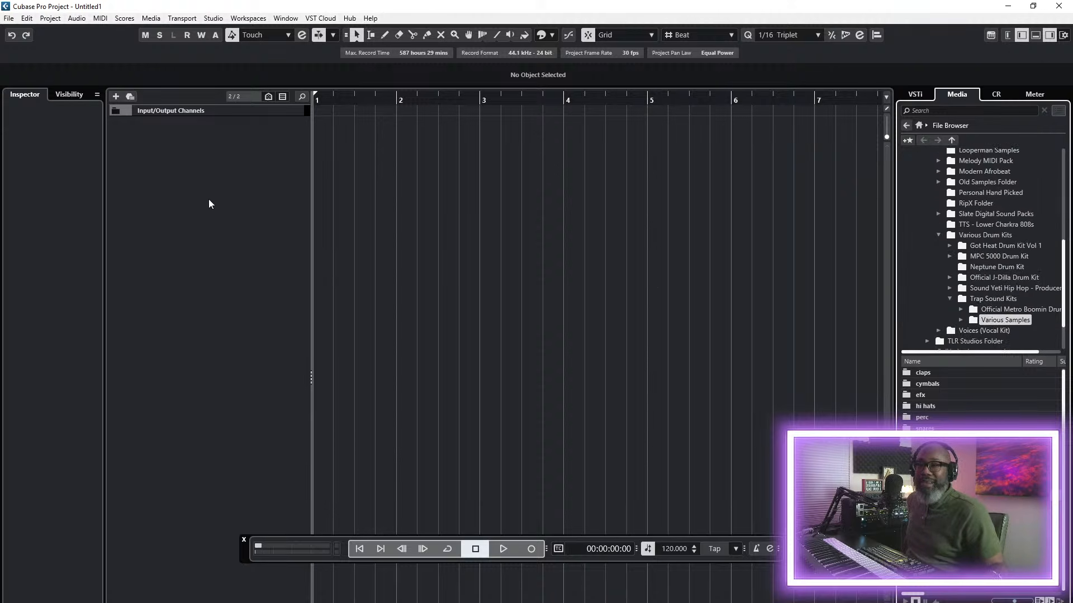
- Add an instrument track that uses Serato Sample as its instrument
right_click(200, 166)
left_click(254, 186)
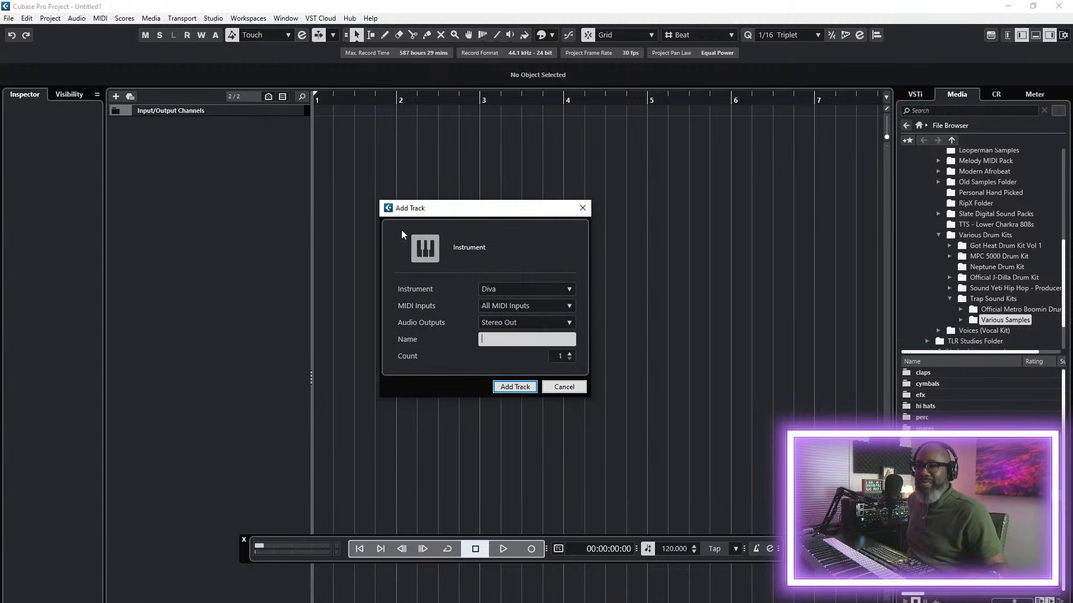
left_click(511, 287)
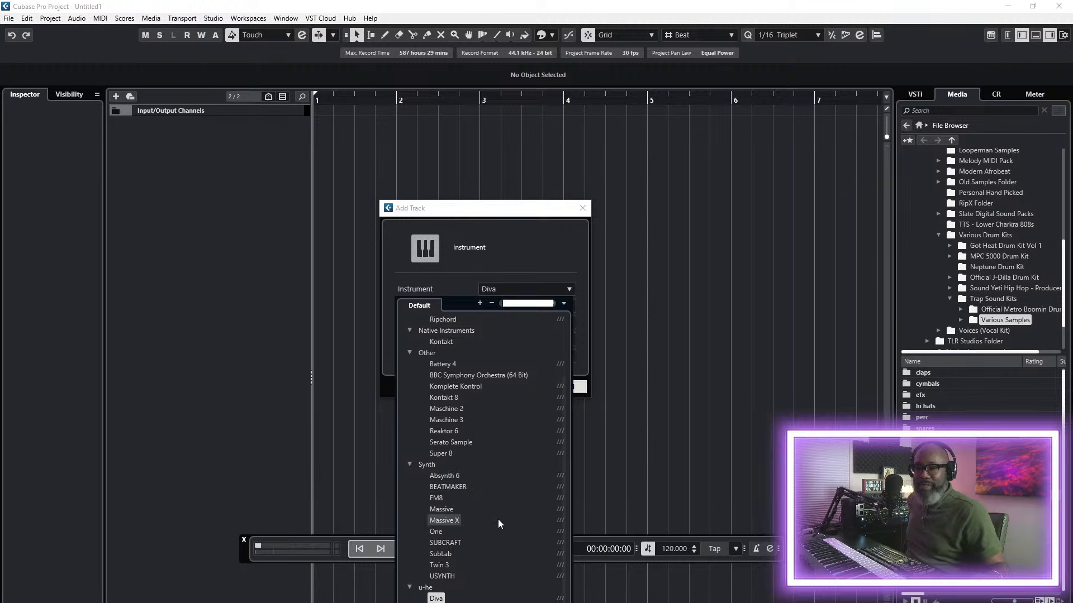
left_click(464, 441)
key("Return")
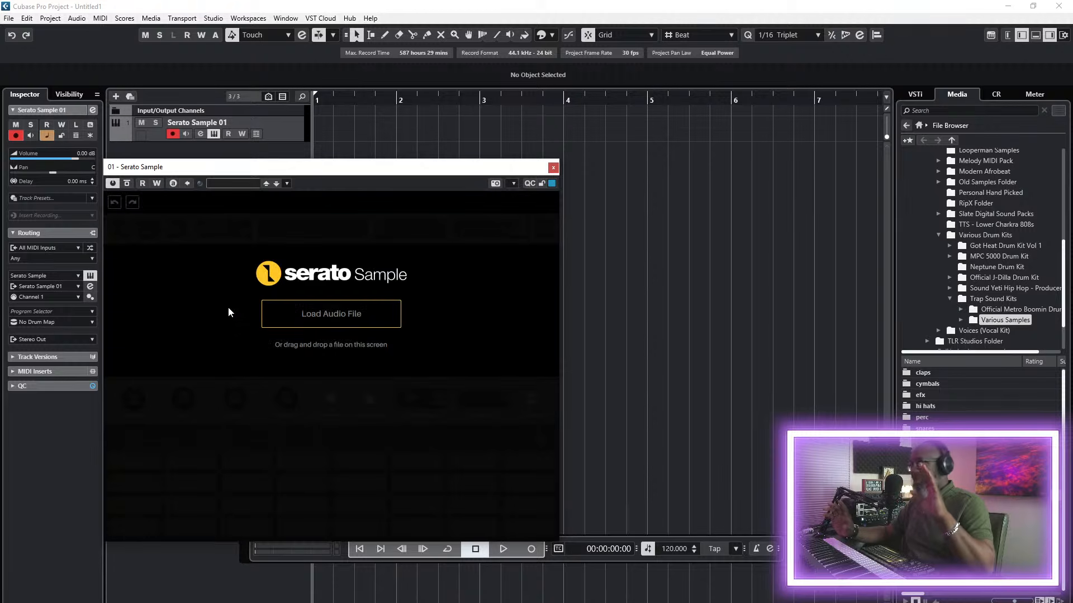
- Move the Serato Sample window clear of the track list, then open its audio file chooser and enlarge it
left_click_drag(295, 173, 462, 119)
left_click(486, 259)
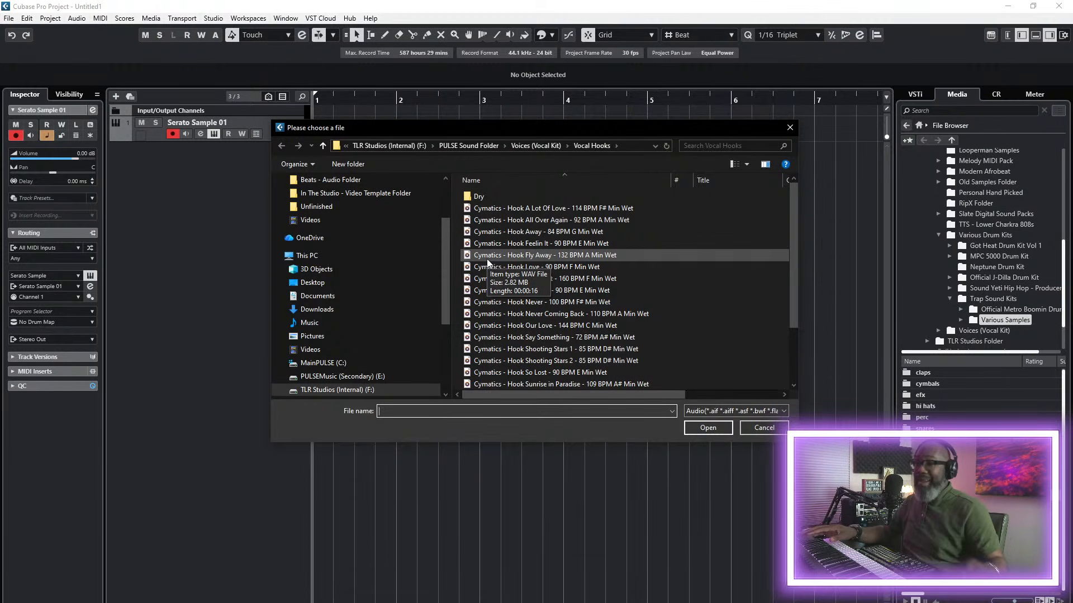
left_click_drag(797, 441, 828, 494)
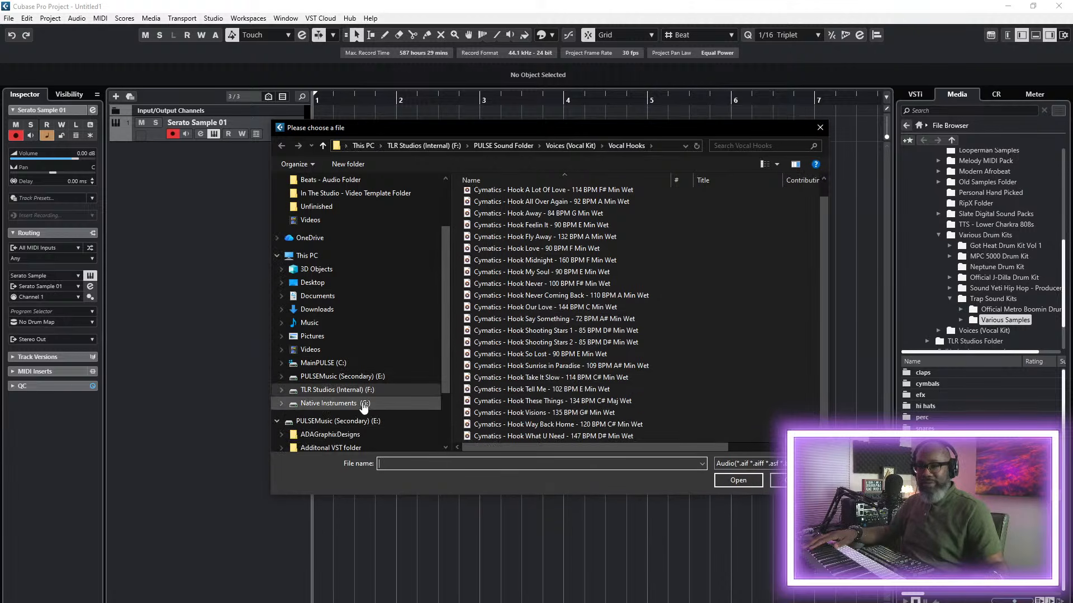
- In the file chooser, go to PULSE Sound Folder > Voices (Vocal Kit) > Vocal Loops on drive F and widen the Name column
left_click(341, 376)
left_click(337, 390)
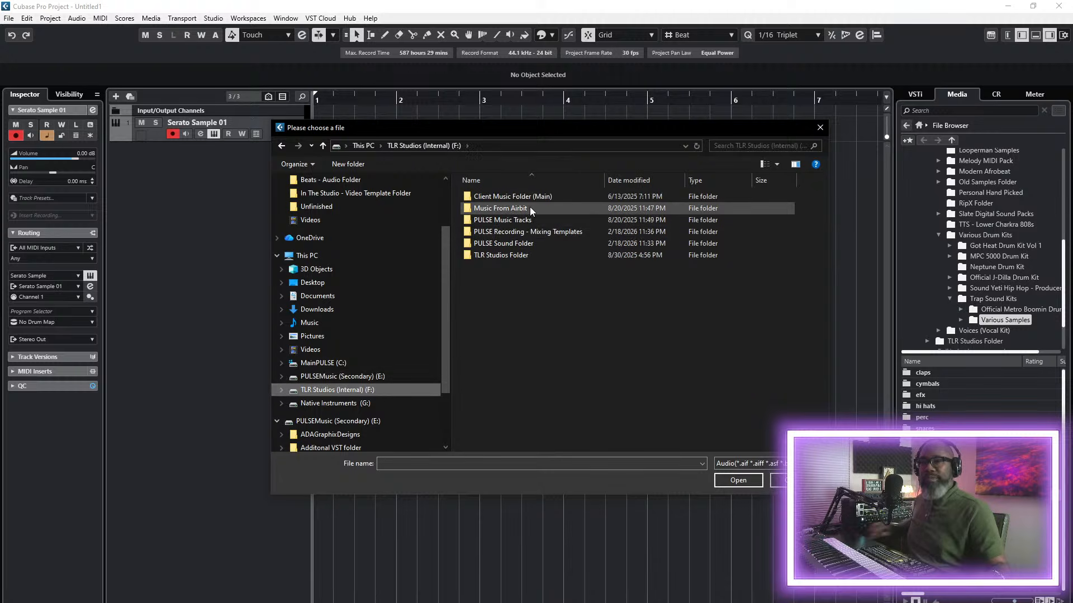
double_click(532, 243)
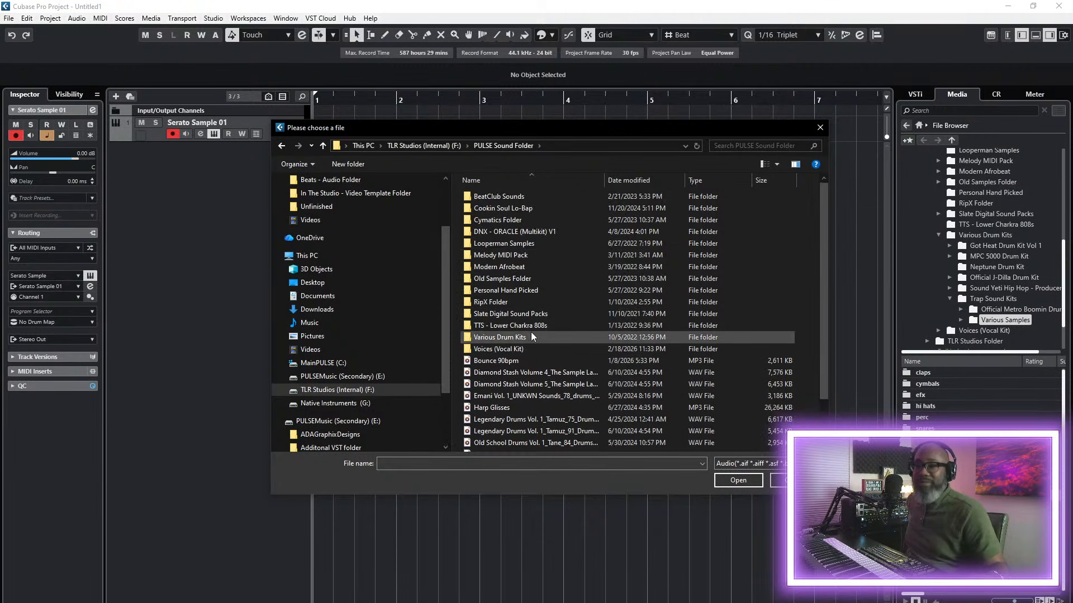
double_click(511, 350)
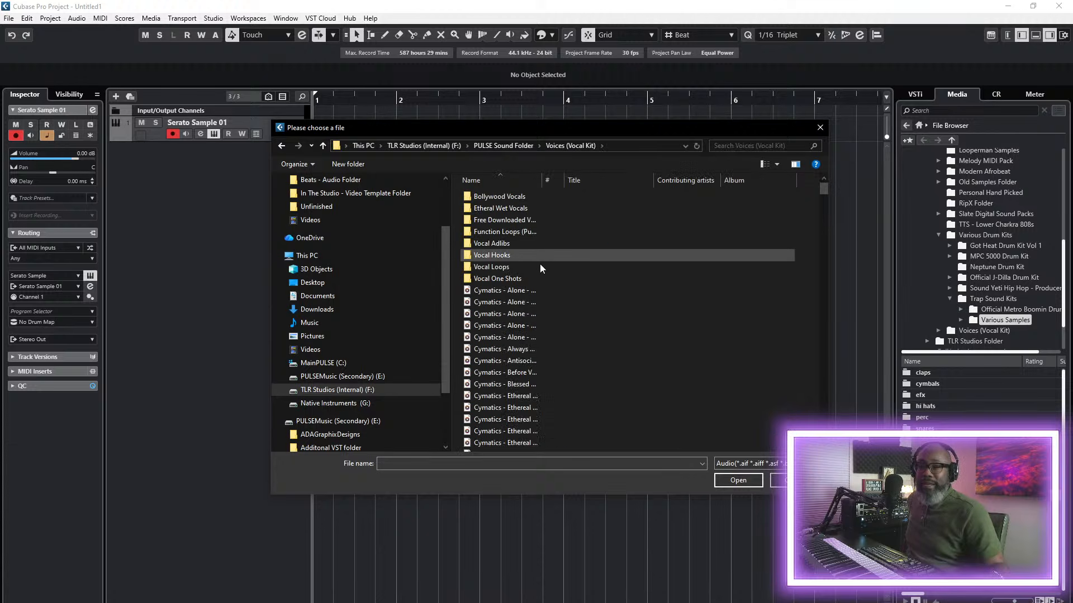
left_click_drag(542, 180, 727, 183)
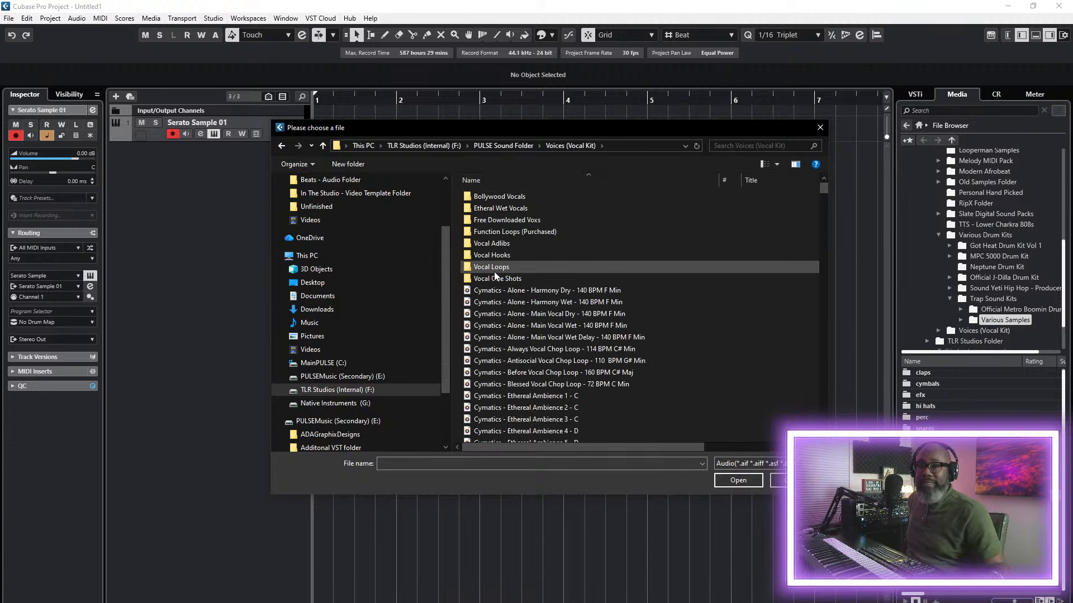
double_click(512, 269)
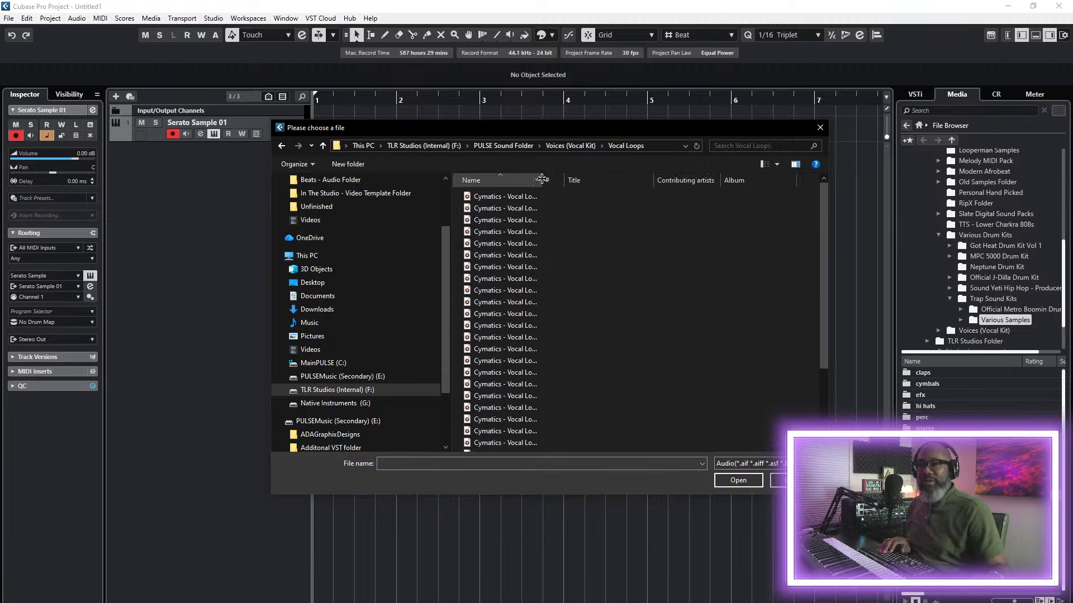
left_click_drag(541, 180, 698, 181)
- Show the contents of the Voices (Vocal Kit) folder in the media File Browser
scroll(1010, 234, "up", 6)
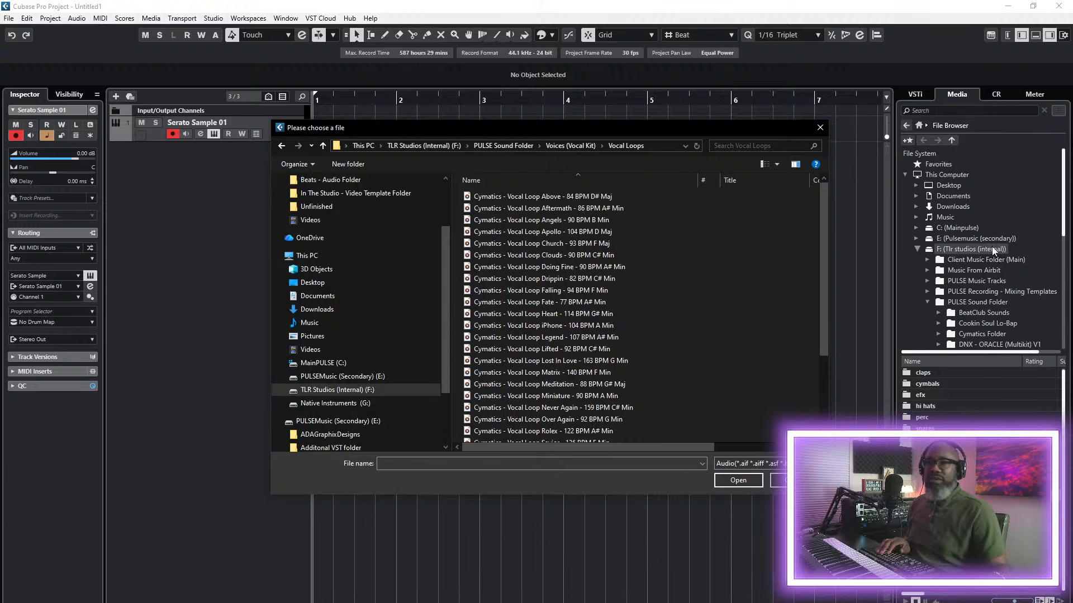
scroll(1005, 251, "down", 2)
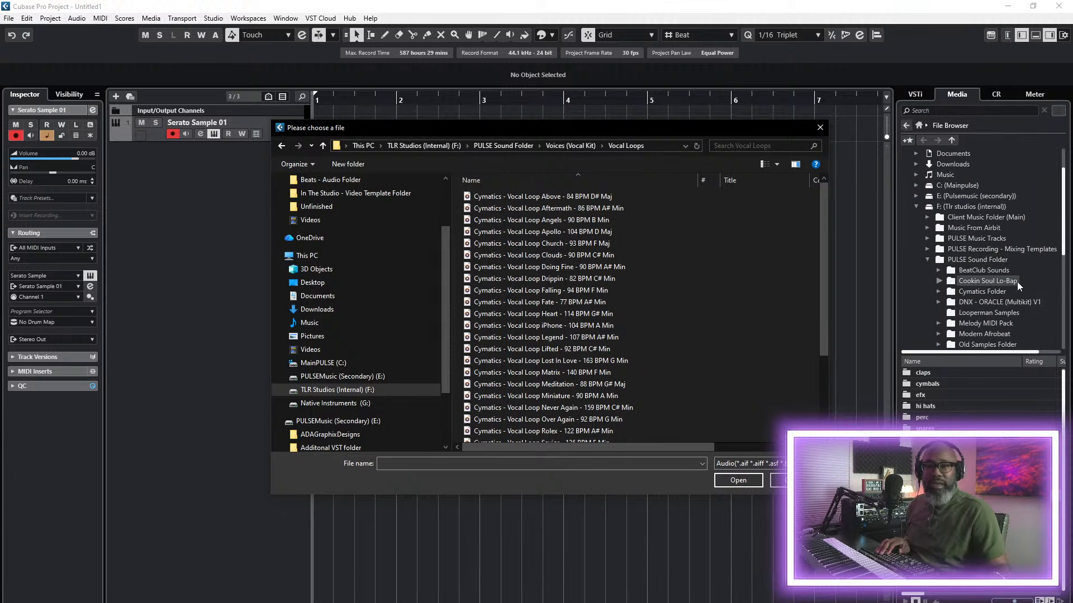
left_click(992, 292)
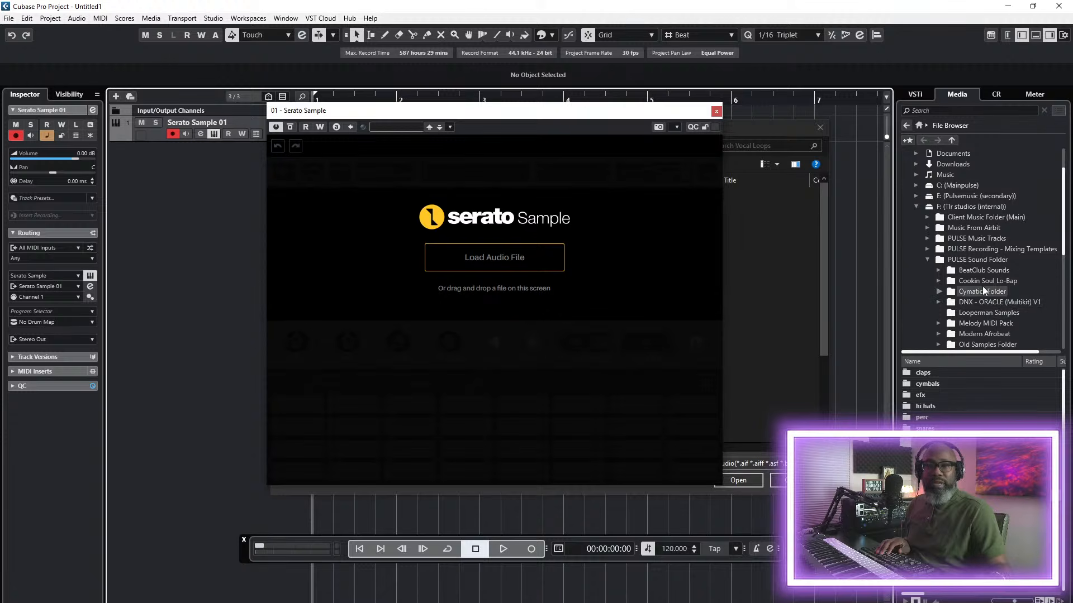
scroll(989, 288, "down", 5)
scroll(993, 288, "down", 1)
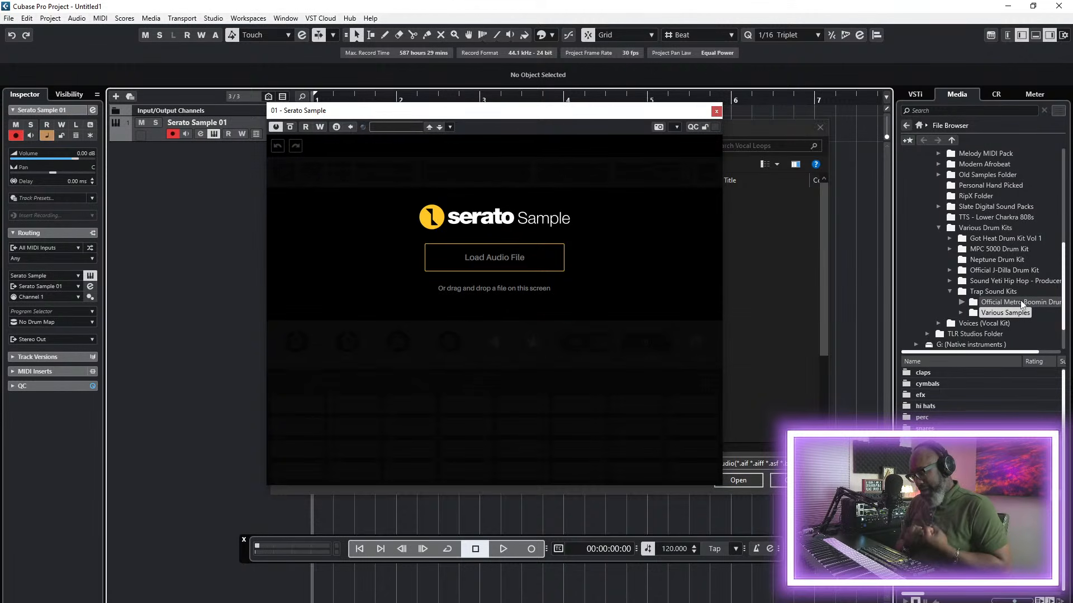
left_click(494, 258)
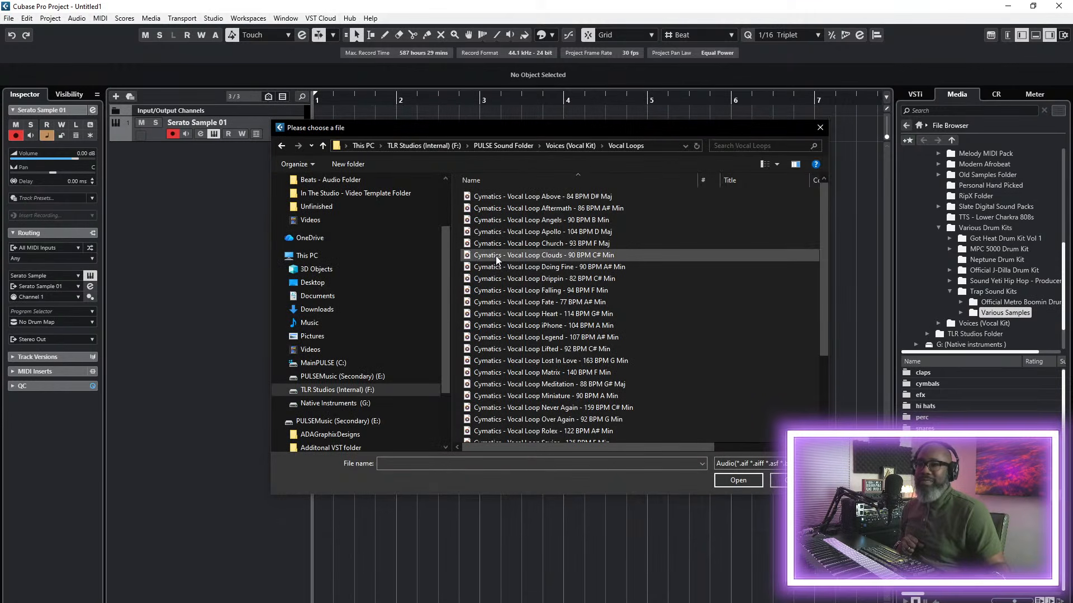
scroll(1000, 291, "down", 1)
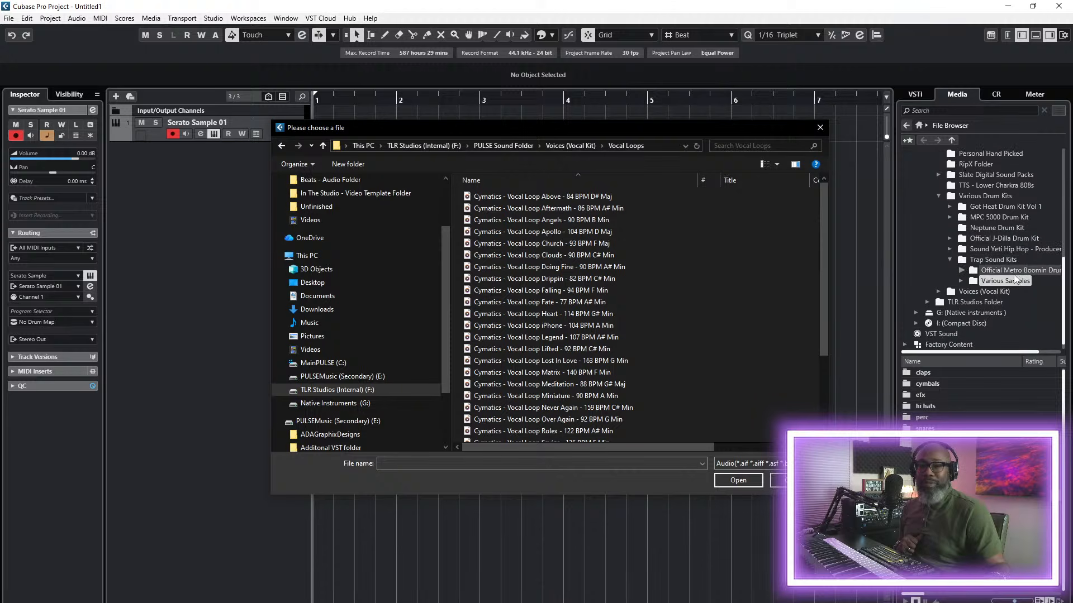
left_click(988, 293)
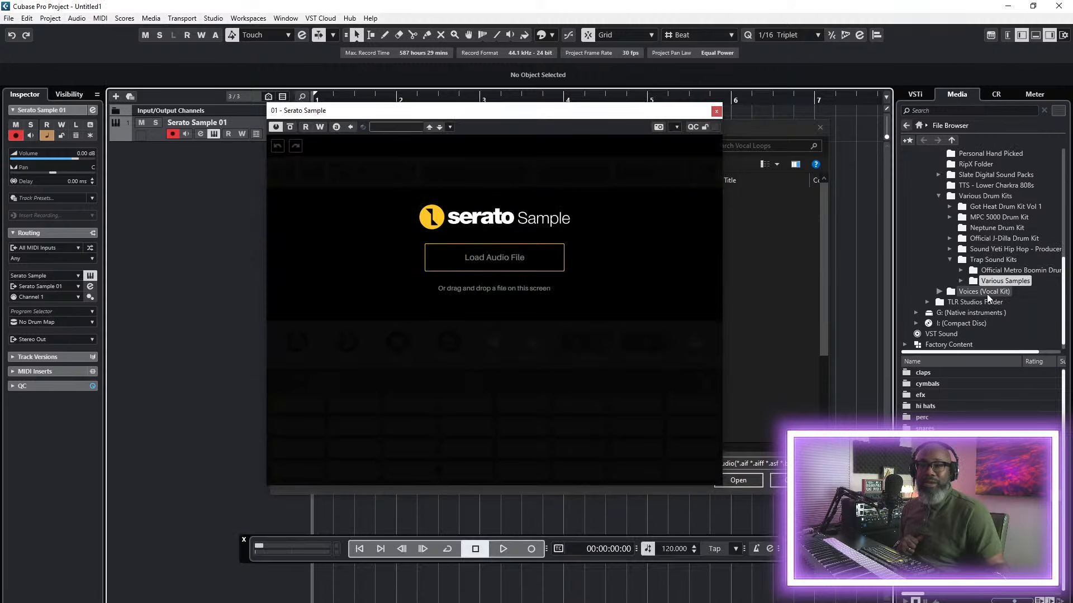
left_click(984, 292)
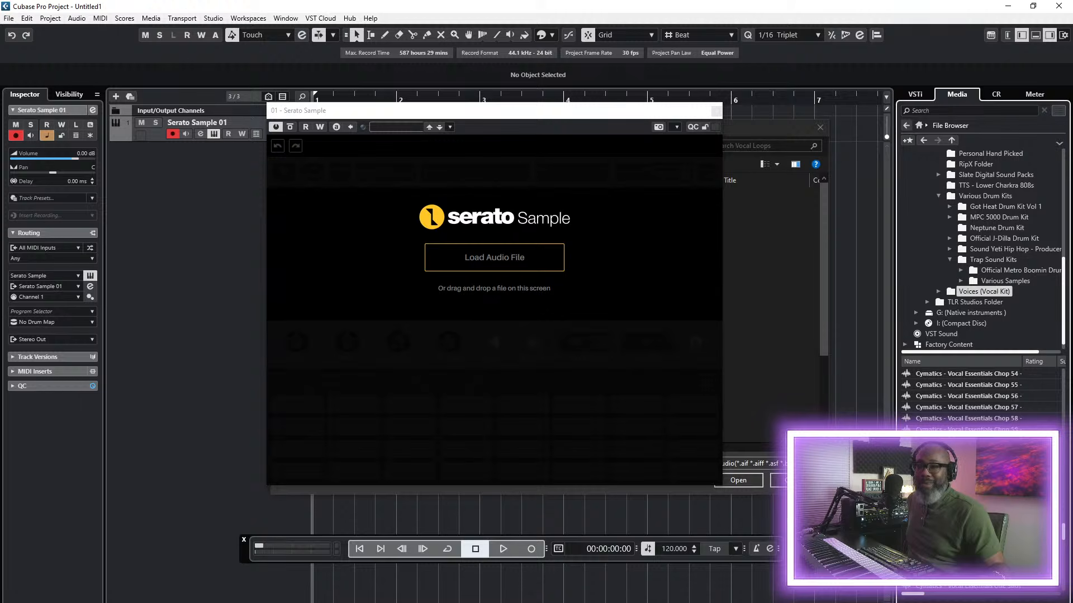
- Audition the Cymatics Mythic Vocal Chop samples 23 to 26, widening the Name column to read their tempo and key
left_click_drag(1064, 535, 1064, 474)
left_click(971, 397)
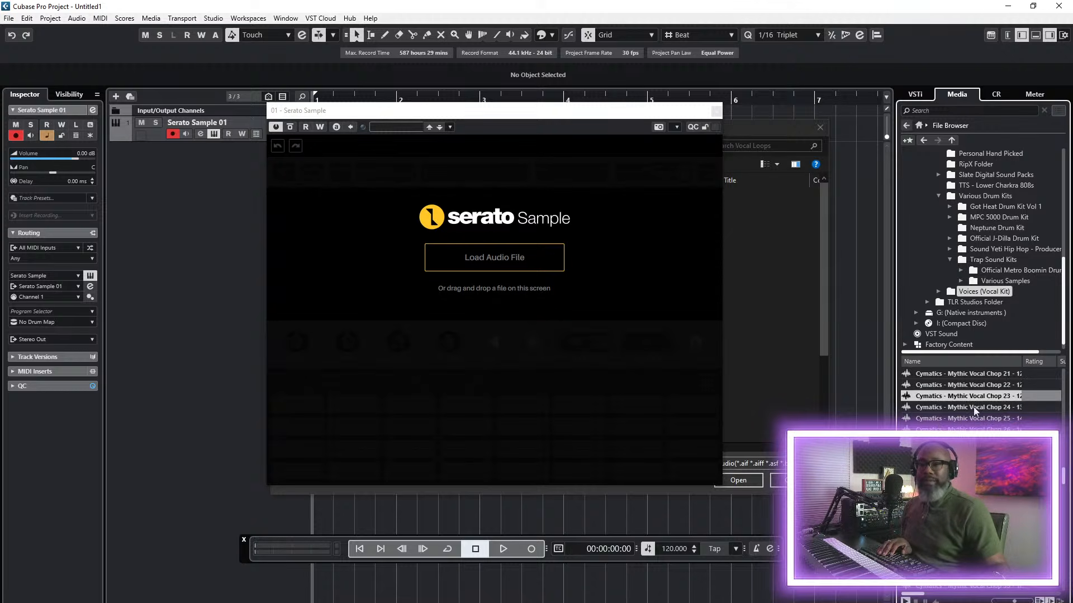
left_click(969, 412)
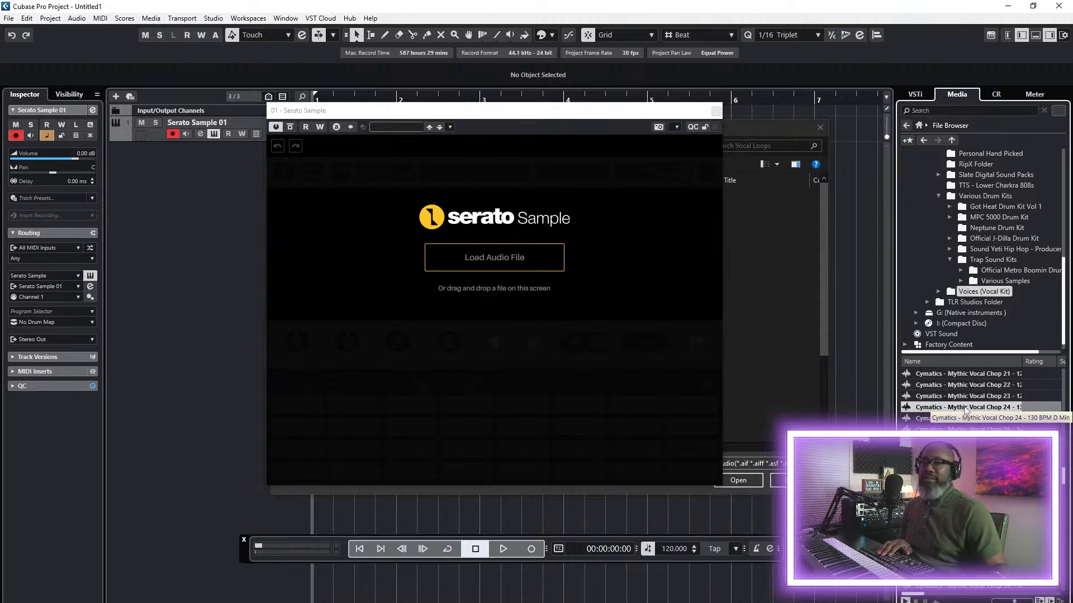
left_click_drag(1025, 361, 1046, 362)
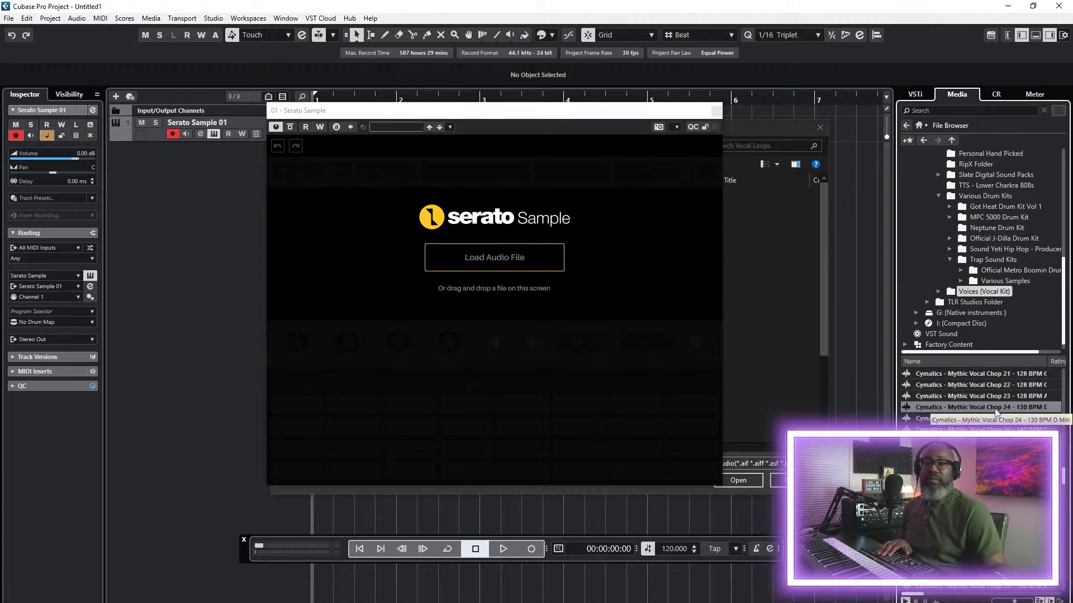
key("Down")
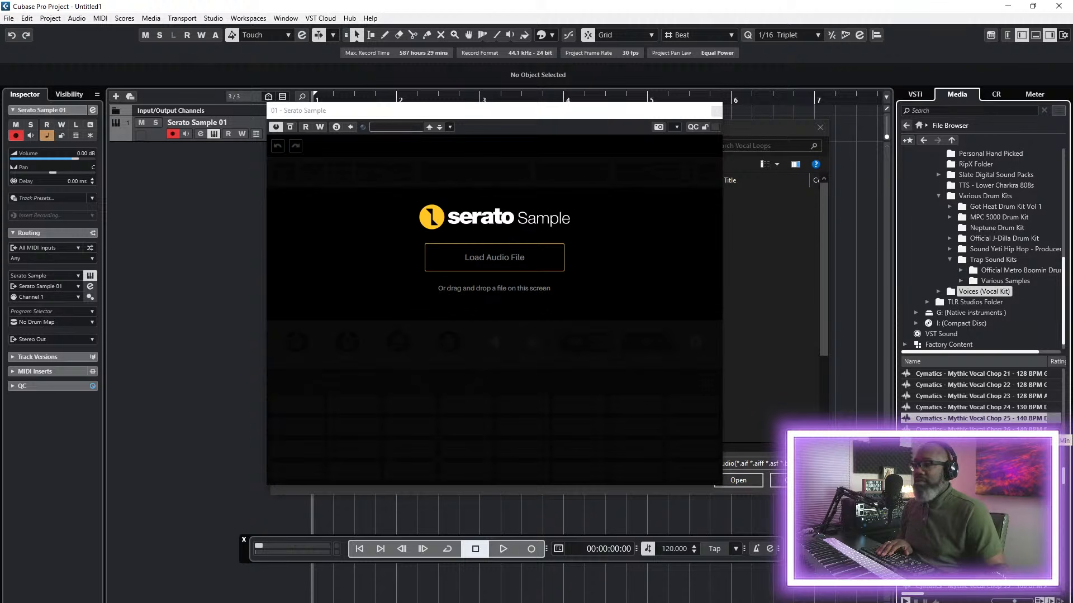
key("Down")
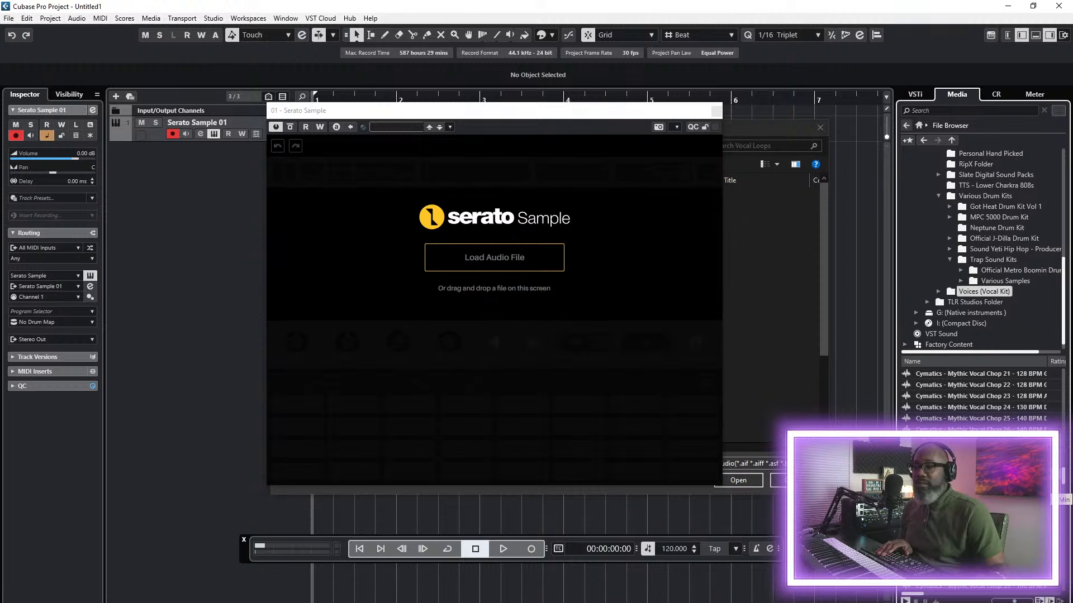
scroll(980, 486, "down", 4)
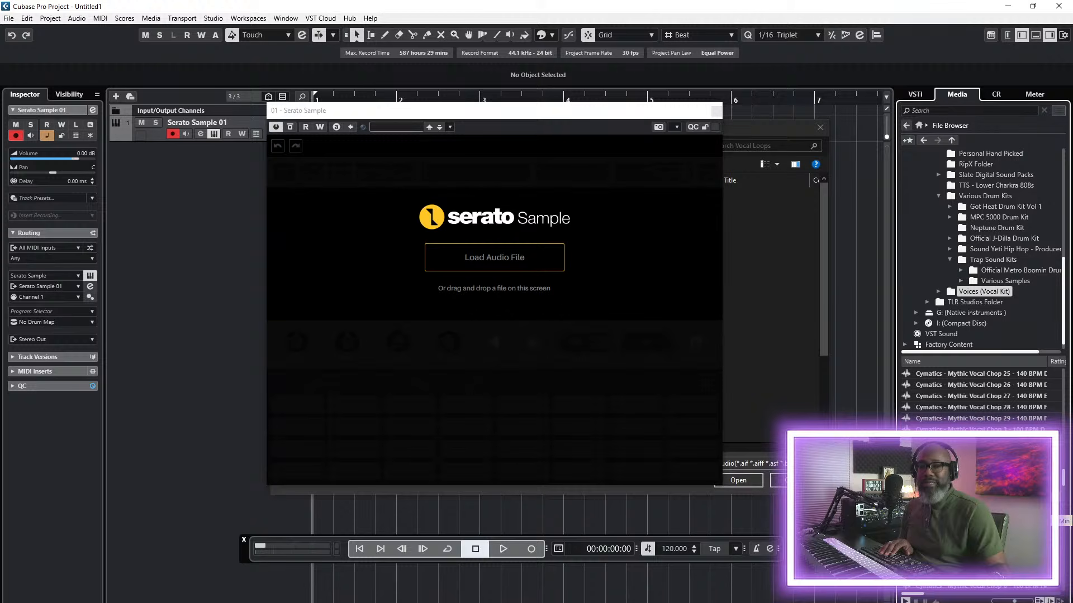
left_click(987, 384)
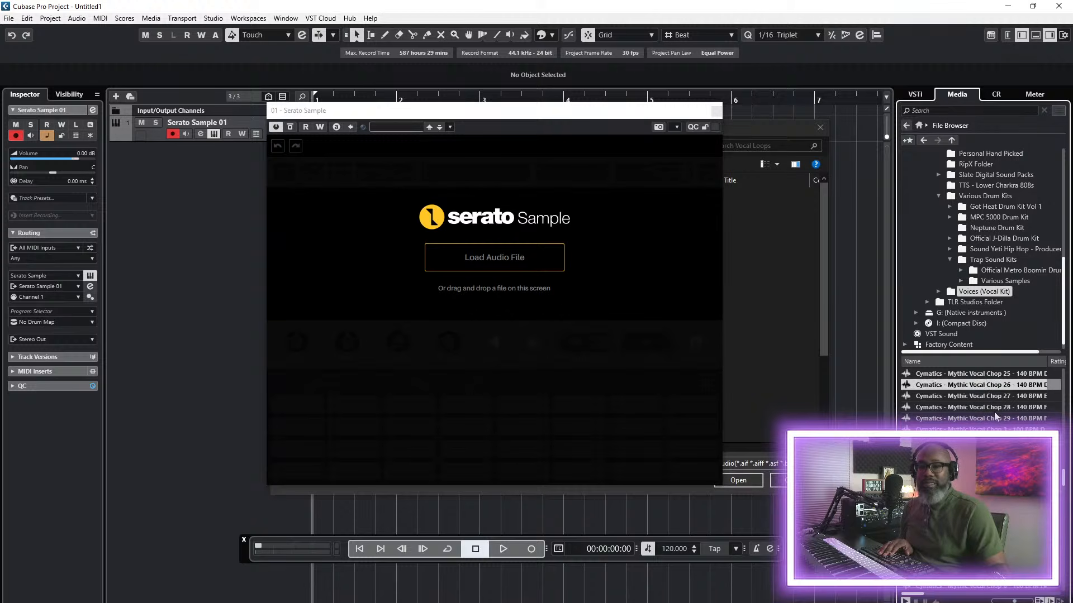
scroll(986, 391, "up", 3)
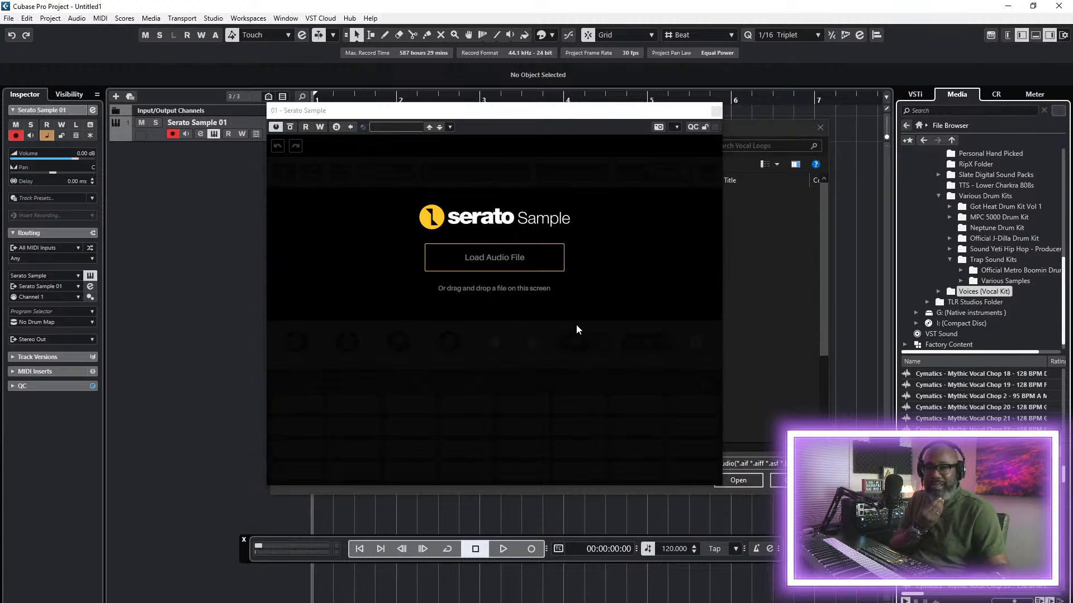
- Reopen Serato Sample's audio file chooser, go up to the Voices (Vocal Kit) folder and browse its Cymatics vocal chops for a sample
left_click(495, 258)
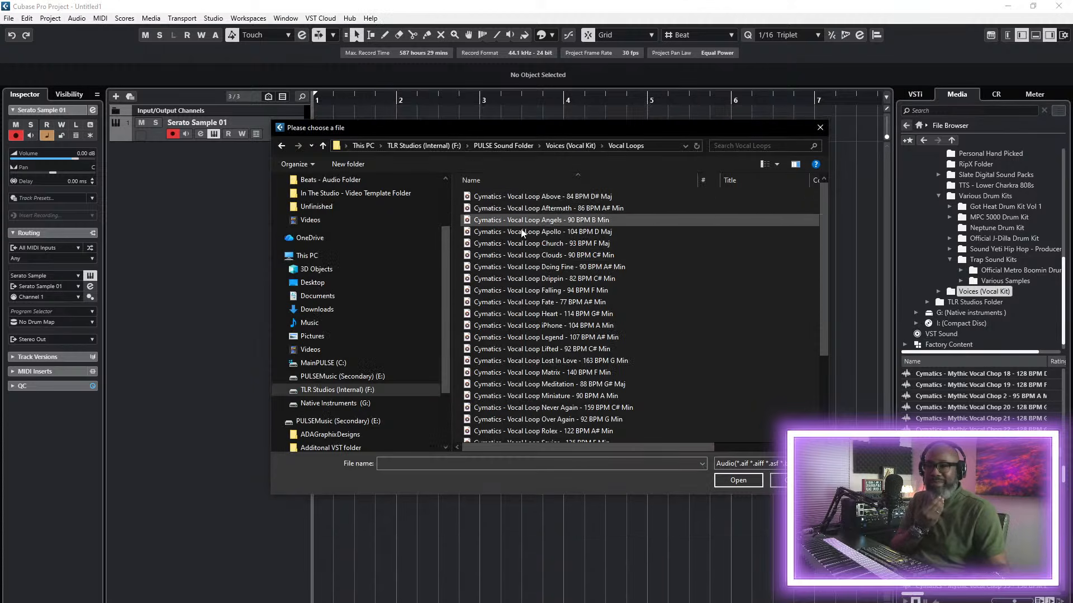
left_click(323, 146)
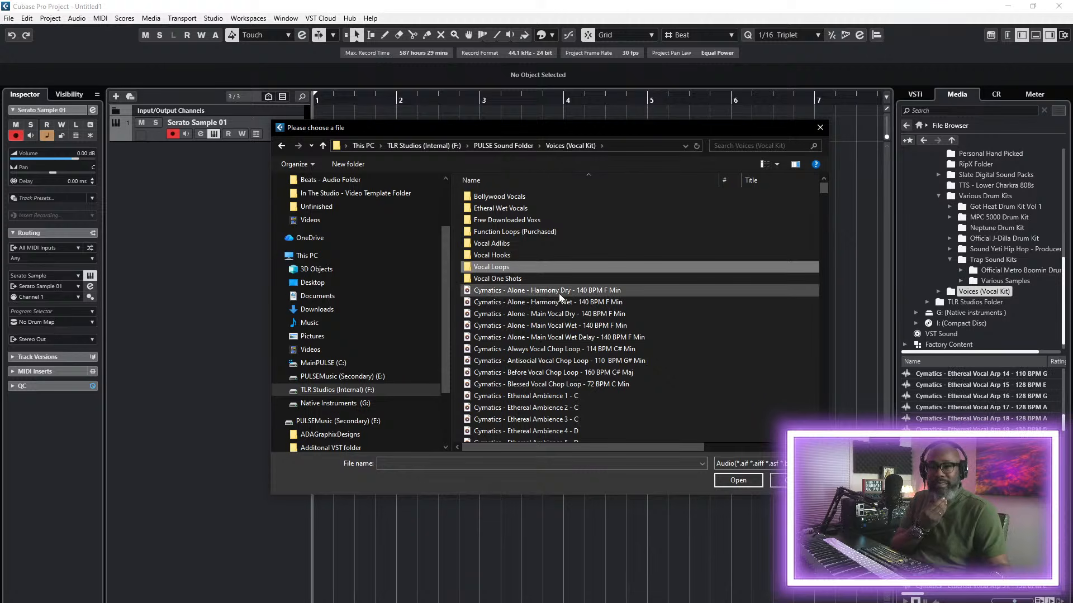
scroll(617, 307, "down", 5)
scroll(617, 306, "down", 15)
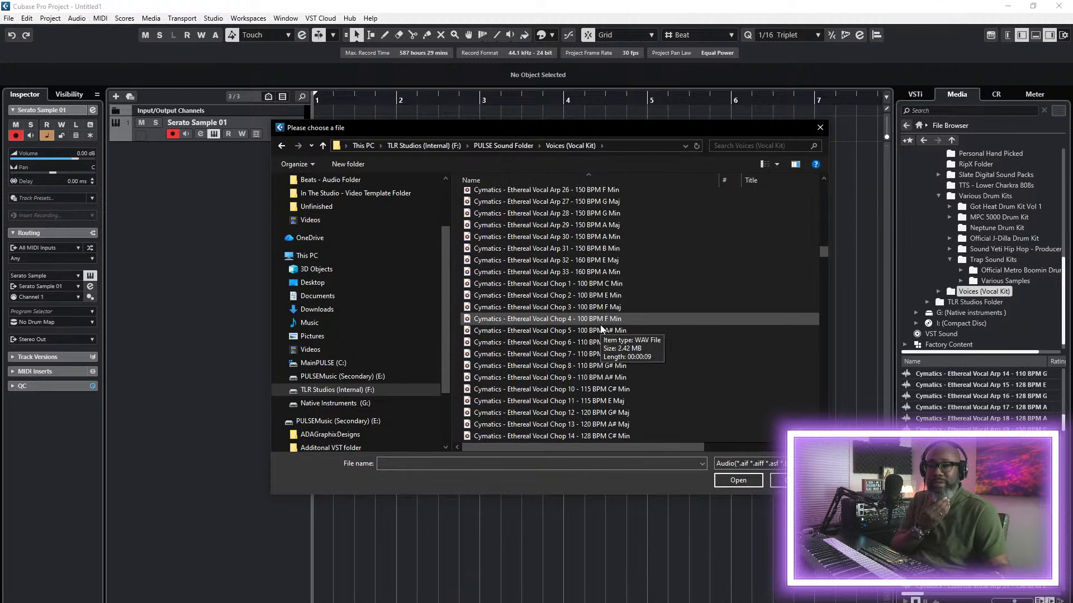
scroll(598, 329, "down", 16)
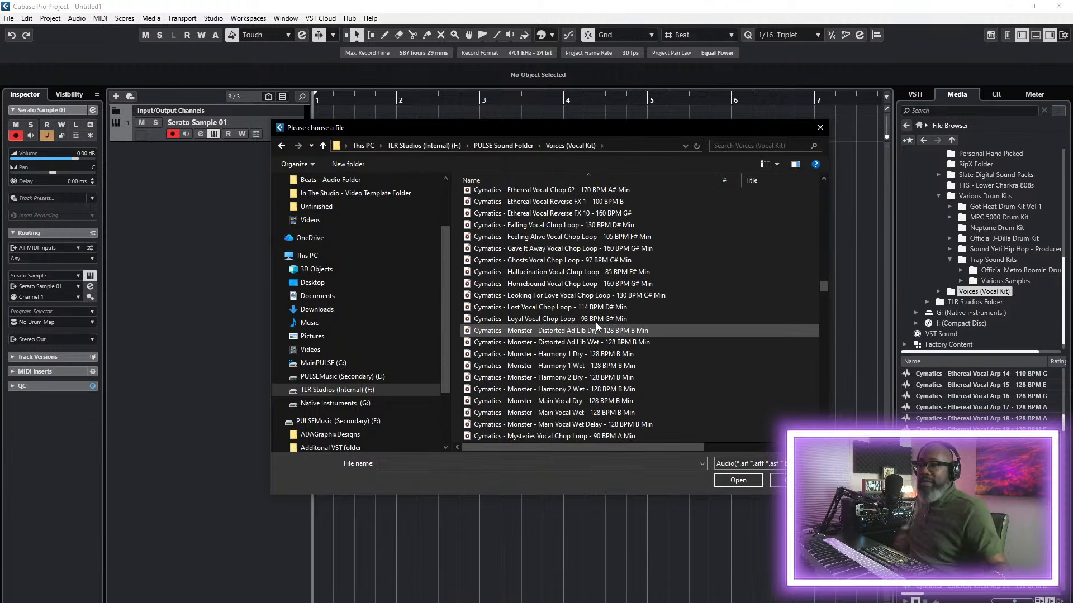
scroll(596, 323, "down", 9)
scroll(652, 320, "down", 5)
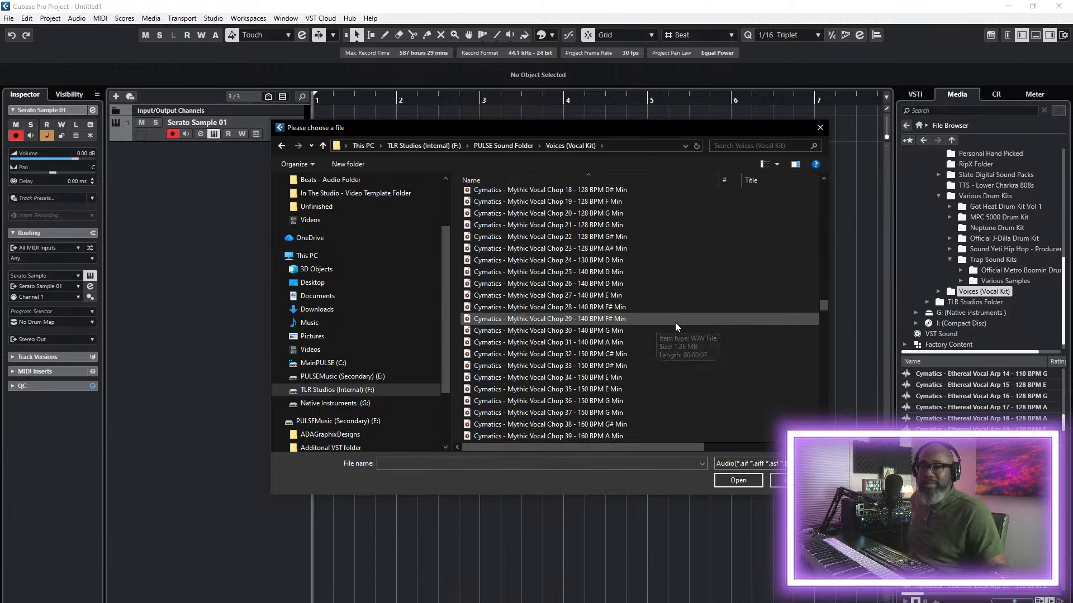
scroll(706, 320, "up", 11)
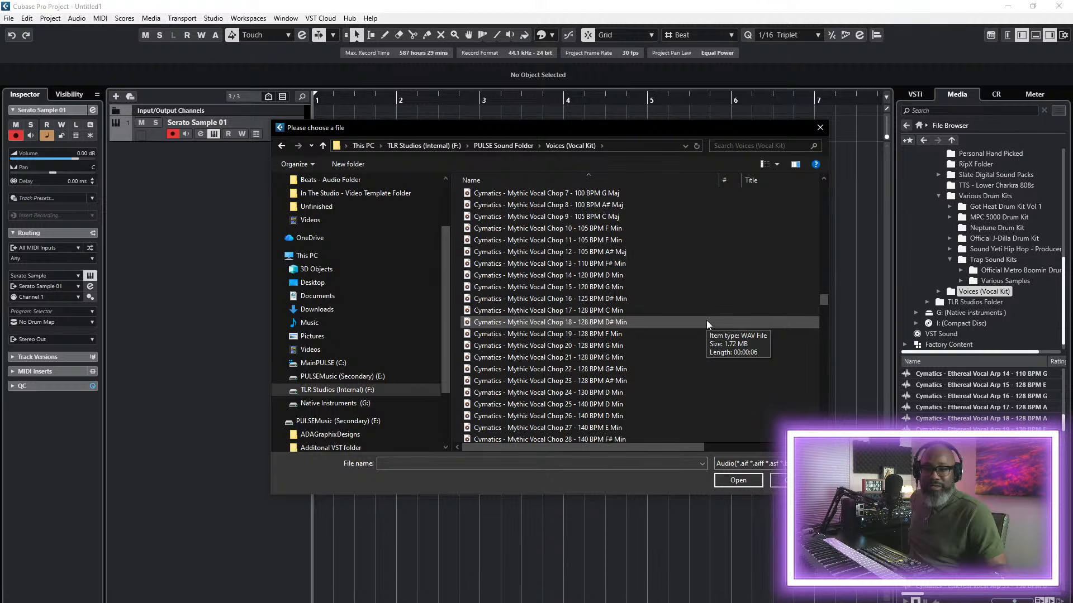
scroll(705, 321, "down", 4)
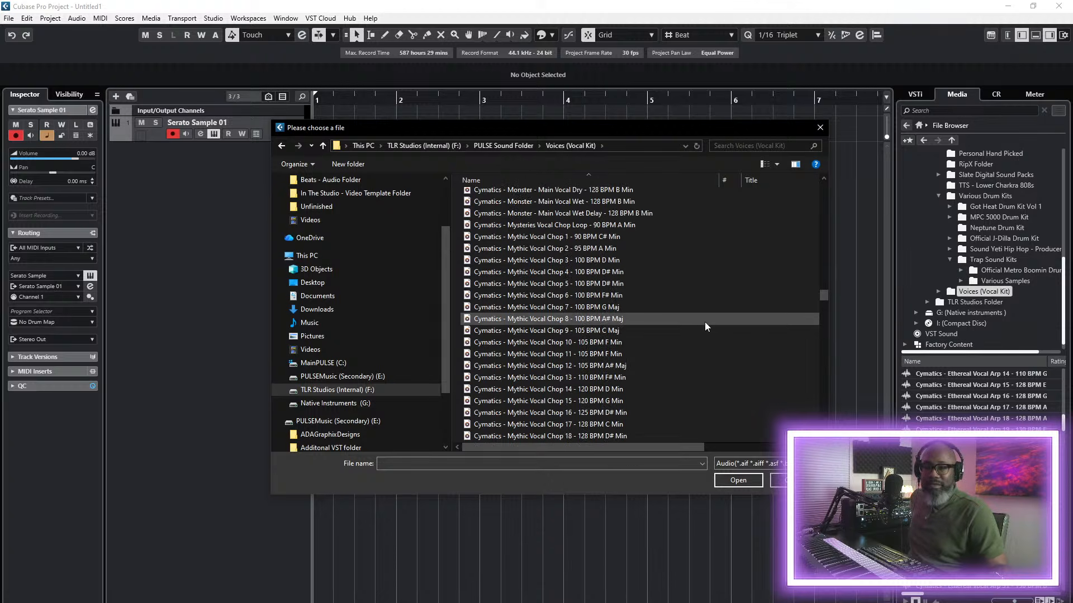
scroll(705, 324, "down", 15)
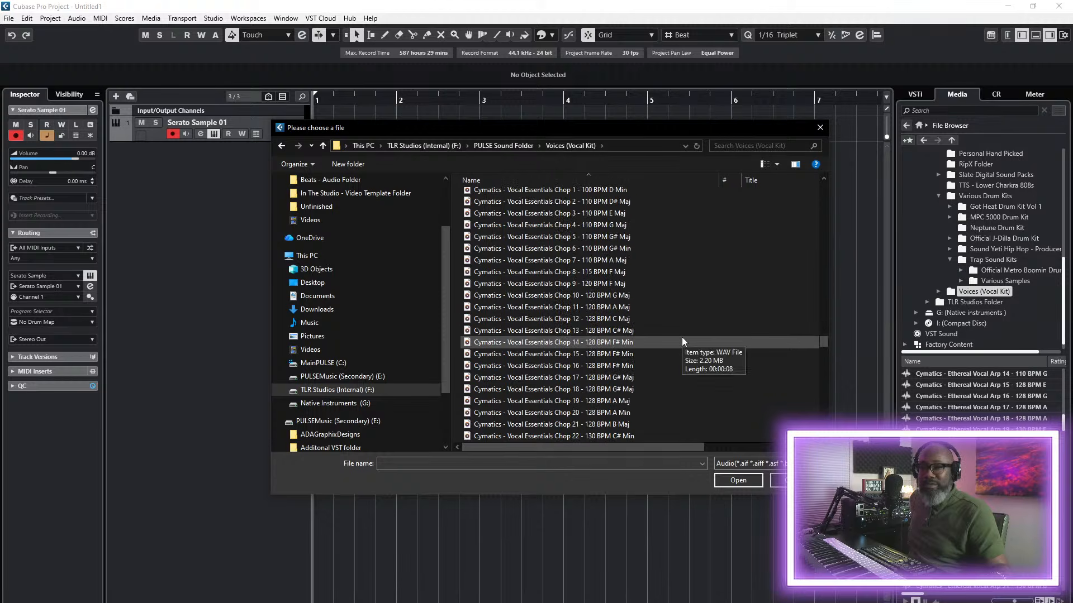
scroll(689, 330, "down", 11)
left_click_drag(819, 352, 831, 266)
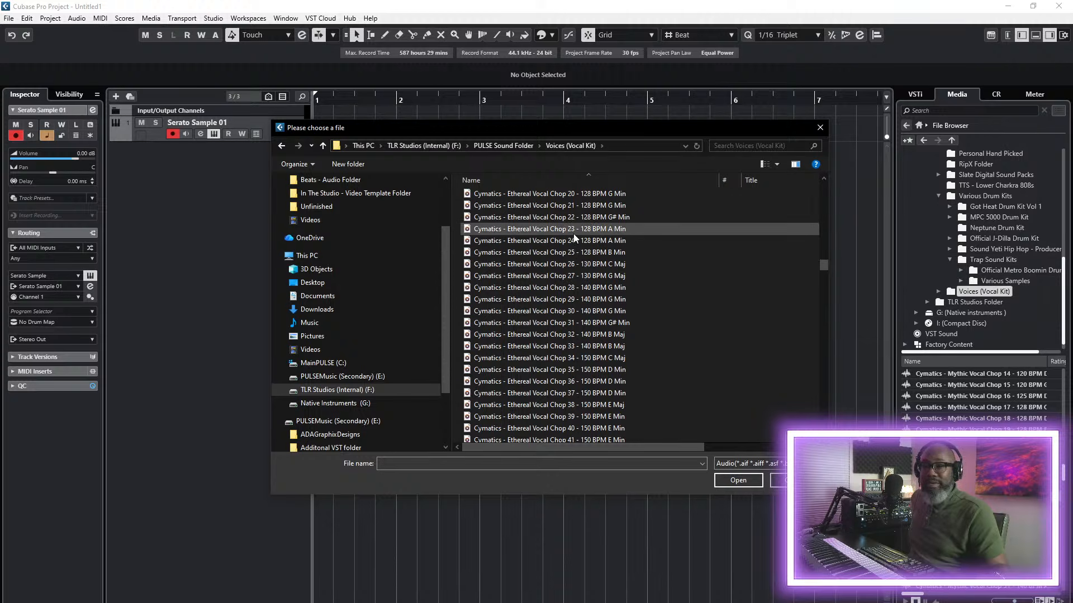
- Load Cymatics - Ethereal Vocal Chop 24 - 128 BPM A Min into Serato Sample, preview it and eject it
double_click(554, 240)
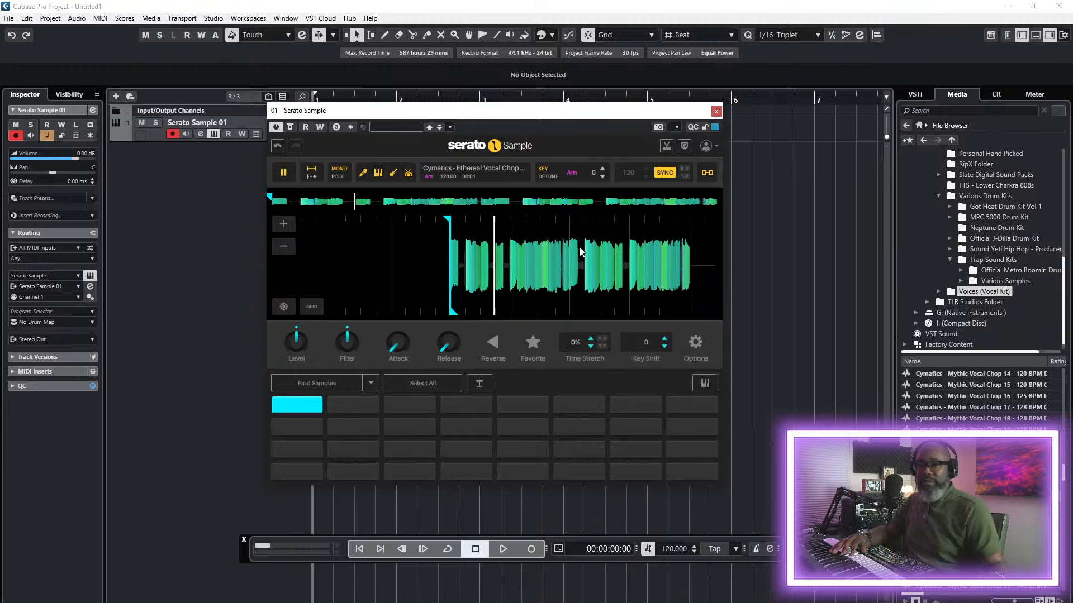
left_click(977, 503)
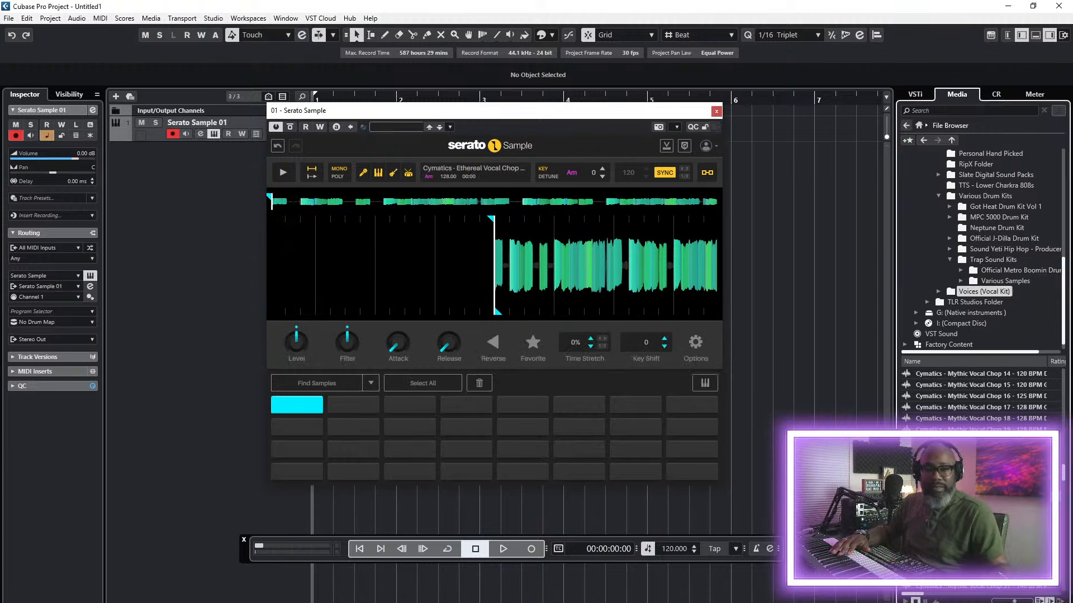
left_click(524, 172)
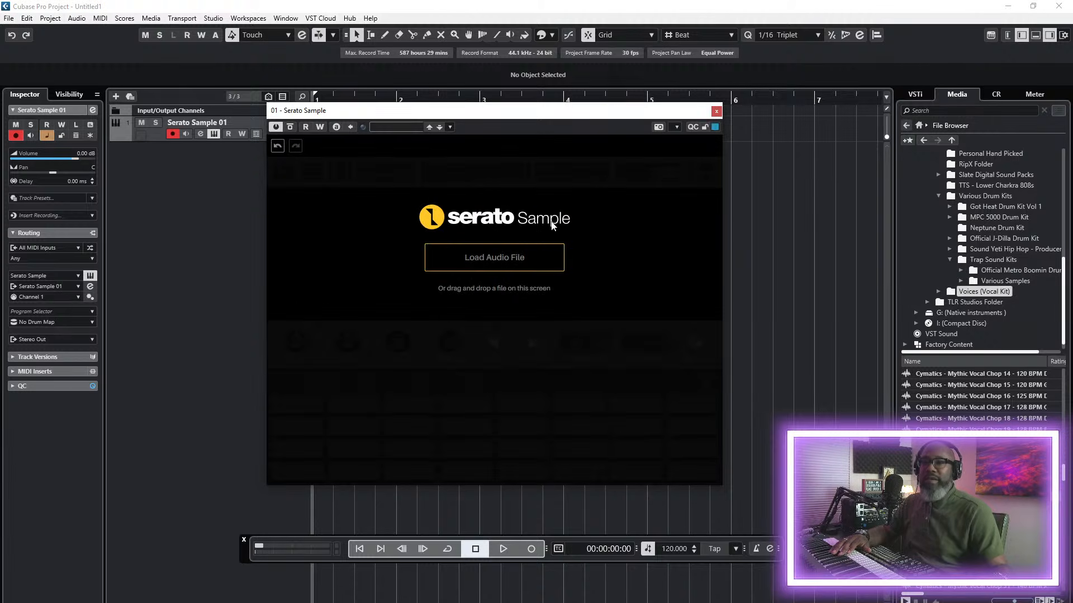
- Load one of the twenties-numbered Cymatics - Mythic Vocal Chop samples from the Voices (Vocal Kit) folder into Serato Sample
left_click(492, 263)
scroll(578, 369, "down", 15)
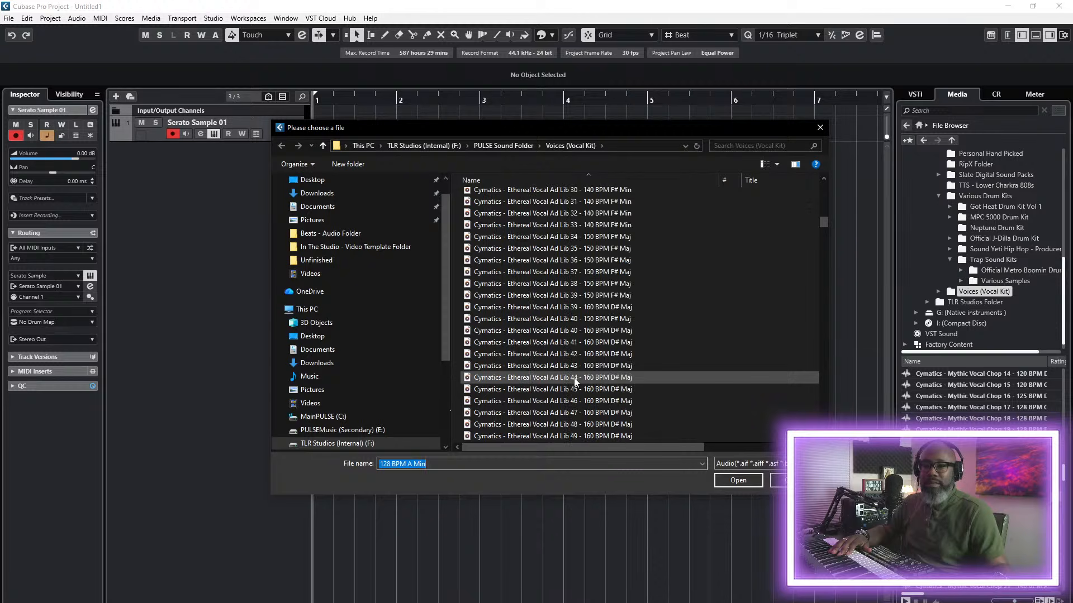
scroll(553, 378, "down", 12)
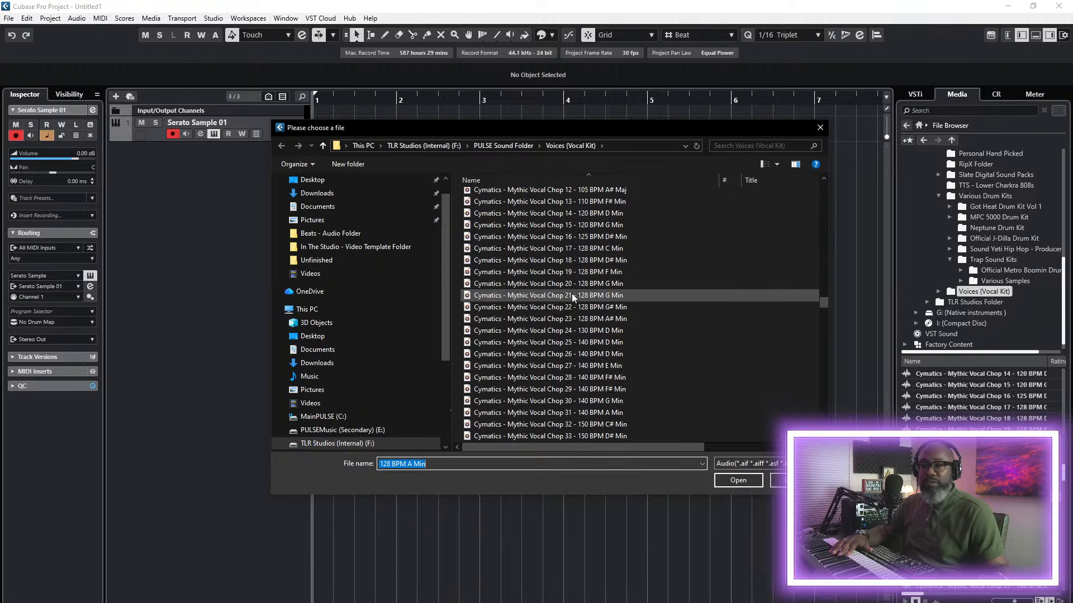
double_click(561, 339)
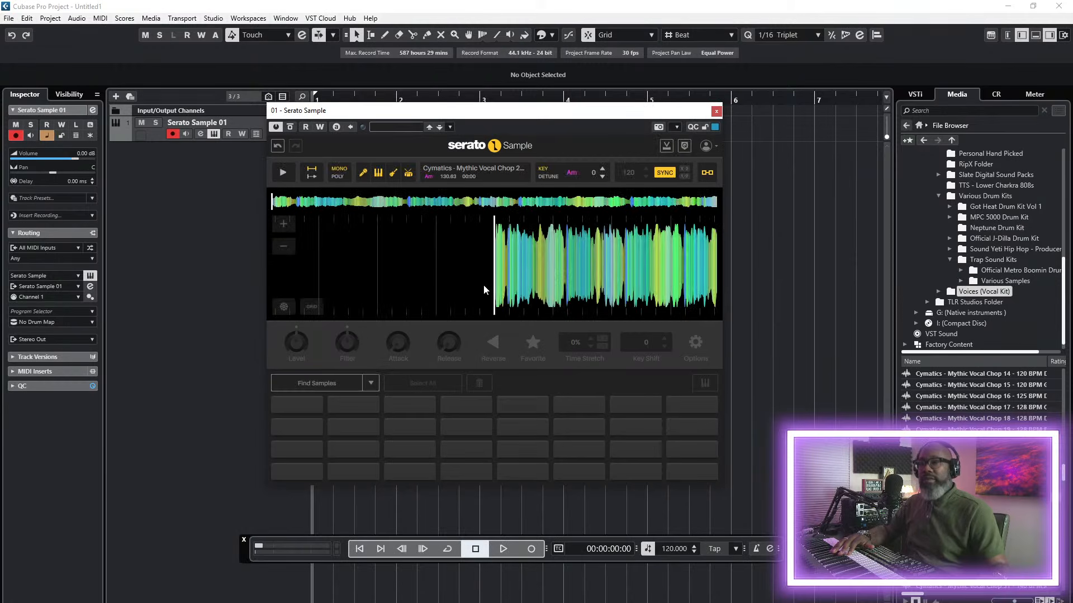
- Try the vocal chop at project tempos of 92.5 and 95 BPM
left_click(669, 549)
type("9")
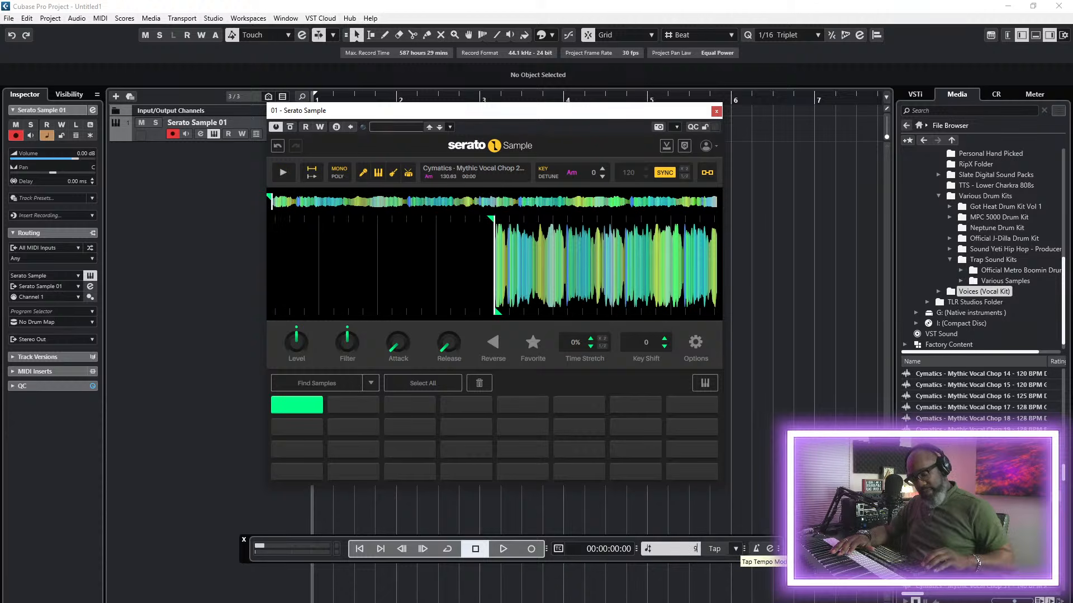
type("2.5")
key("Return")
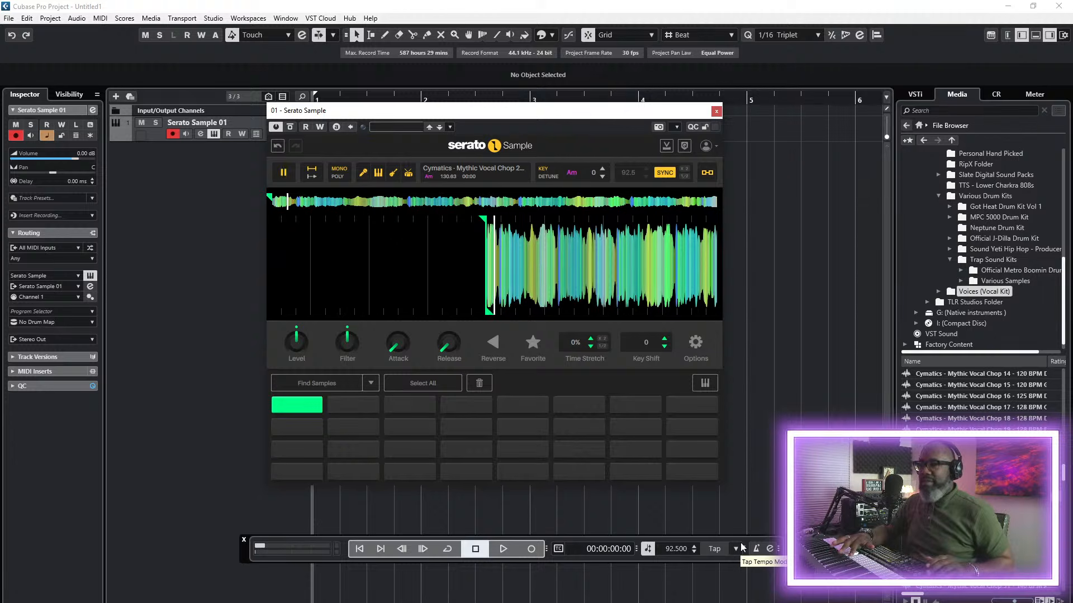
left_click(680, 549)
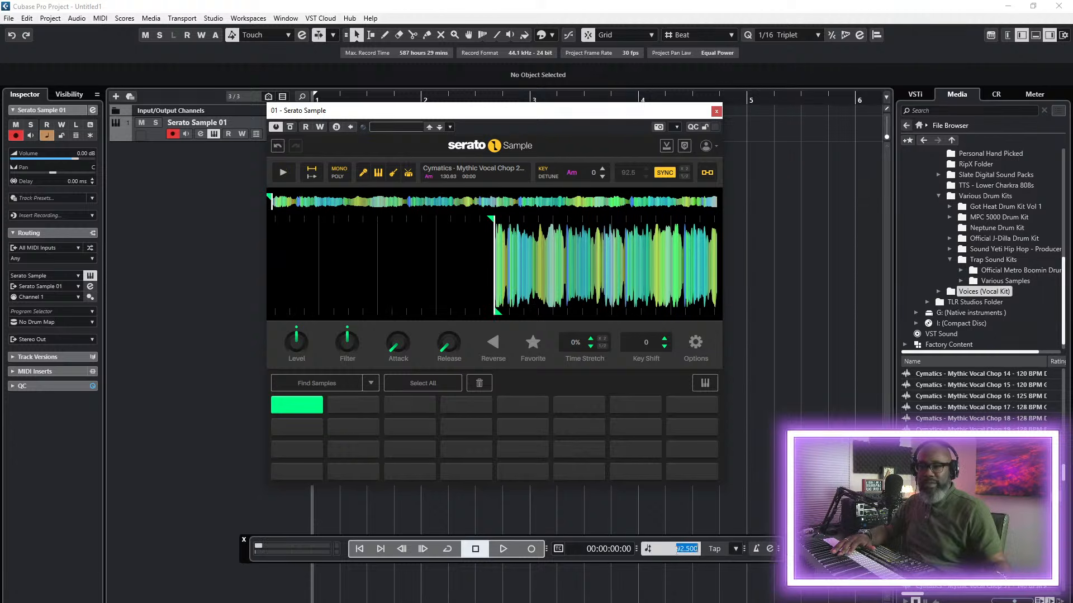
type("95")
key("Return")
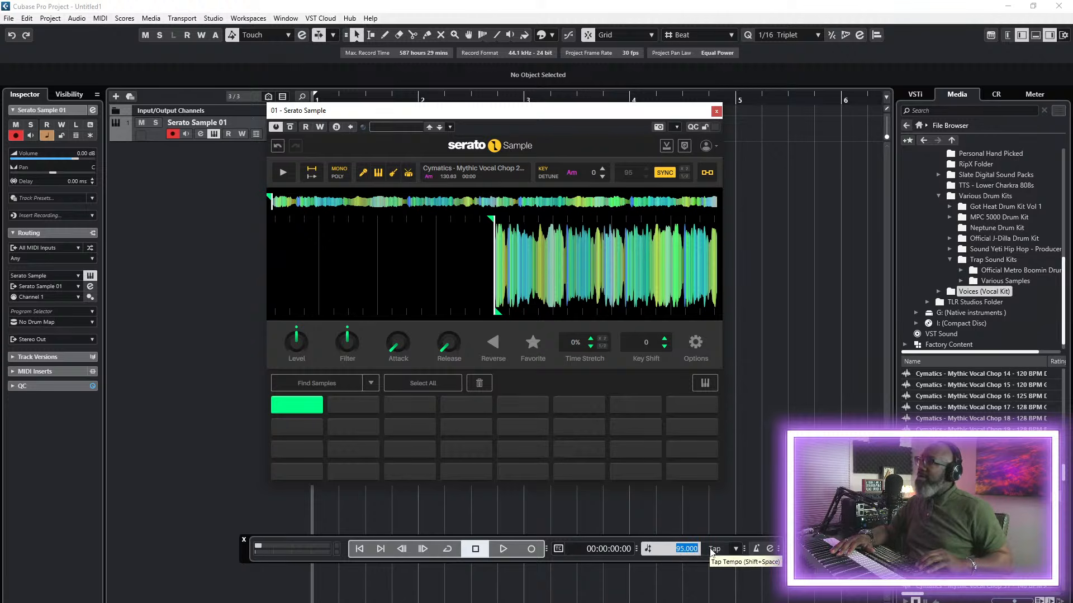
- Set the project tempo to 97.5 BPM
type("97.5")
key("Return")
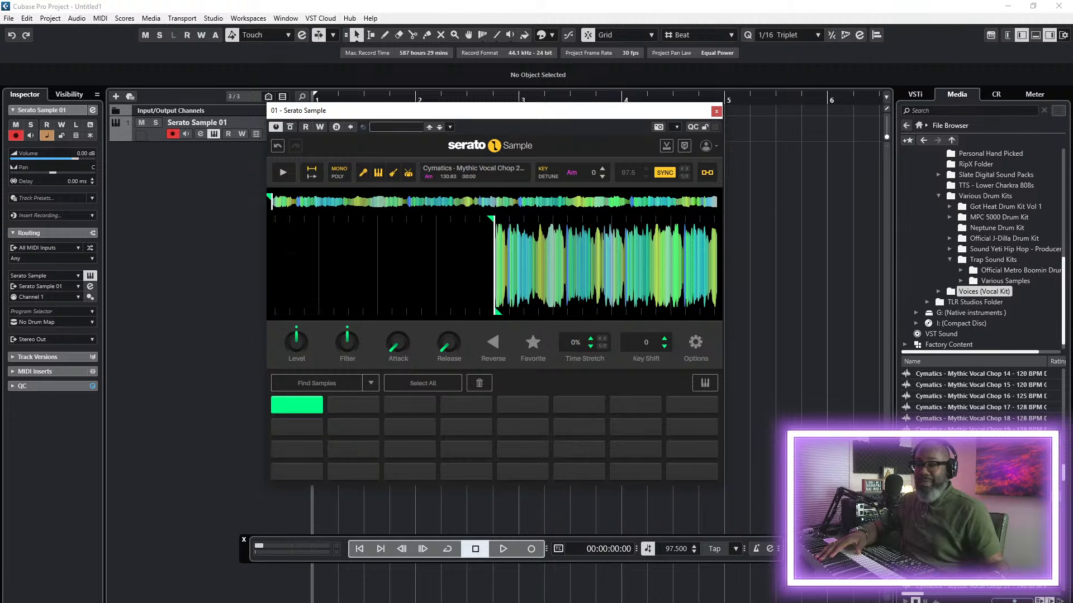
left_click(879, 600)
left_click(879, 600)
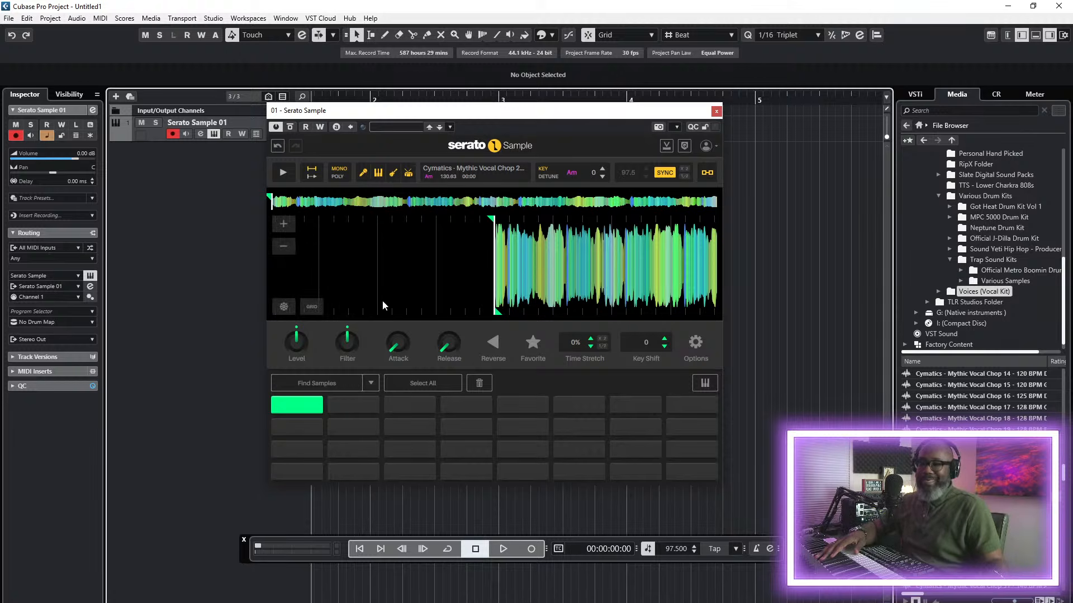
left_click(288, 227)
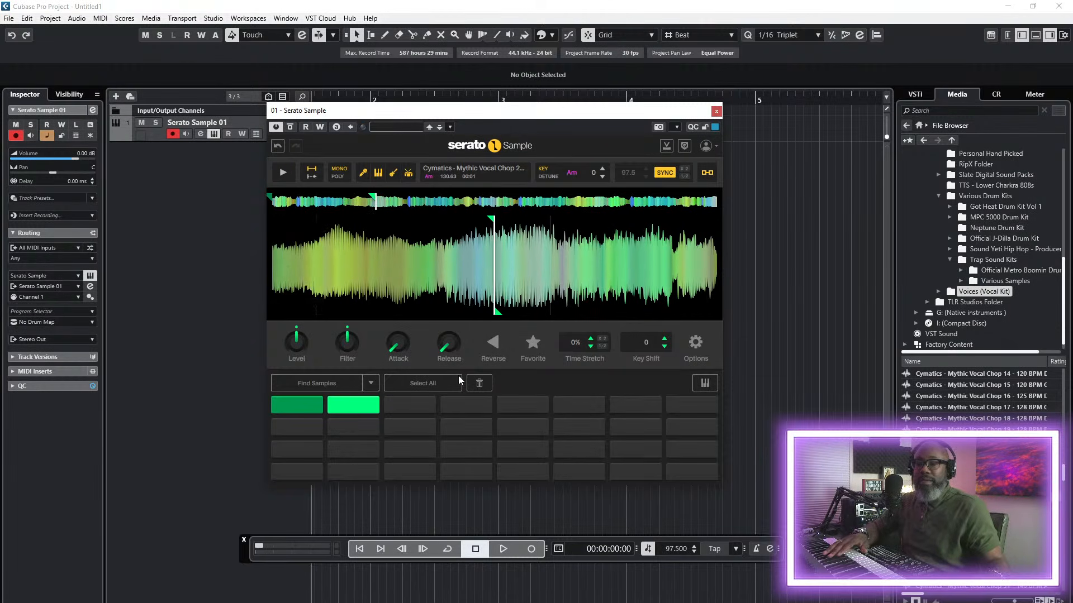
- Try to chop the loaded vocal onto the pads automatically with Find Samples
left_click(327, 385)
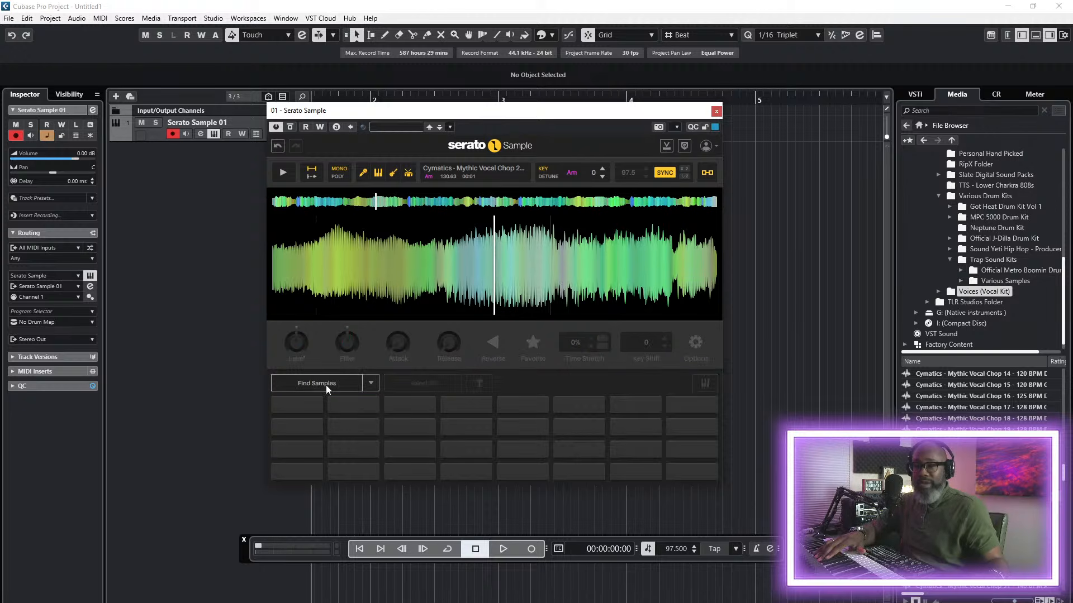
left_click(371, 383)
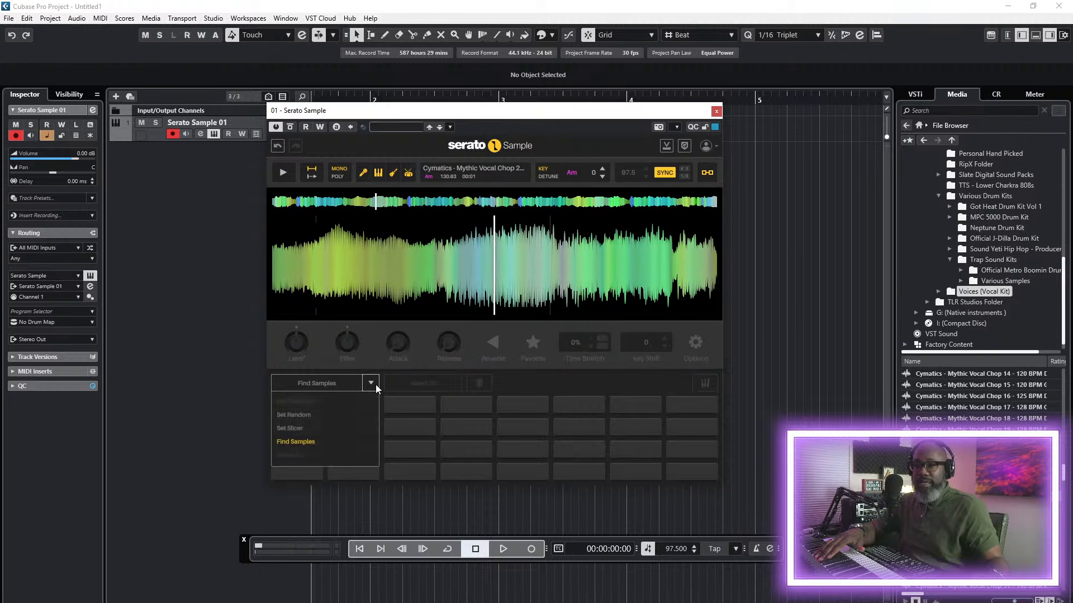
left_click(297, 442)
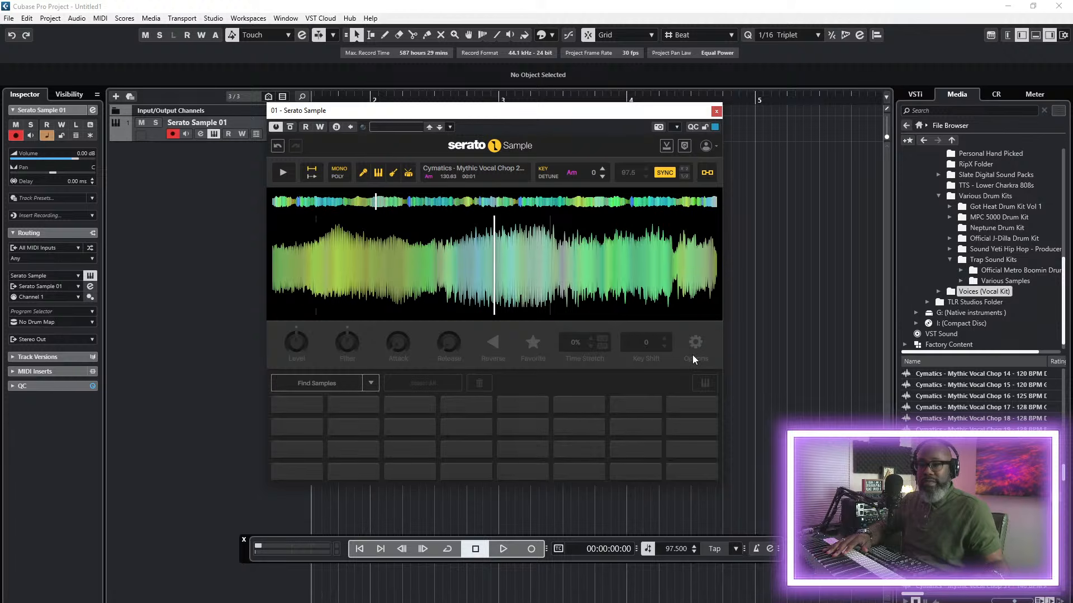
key("space")
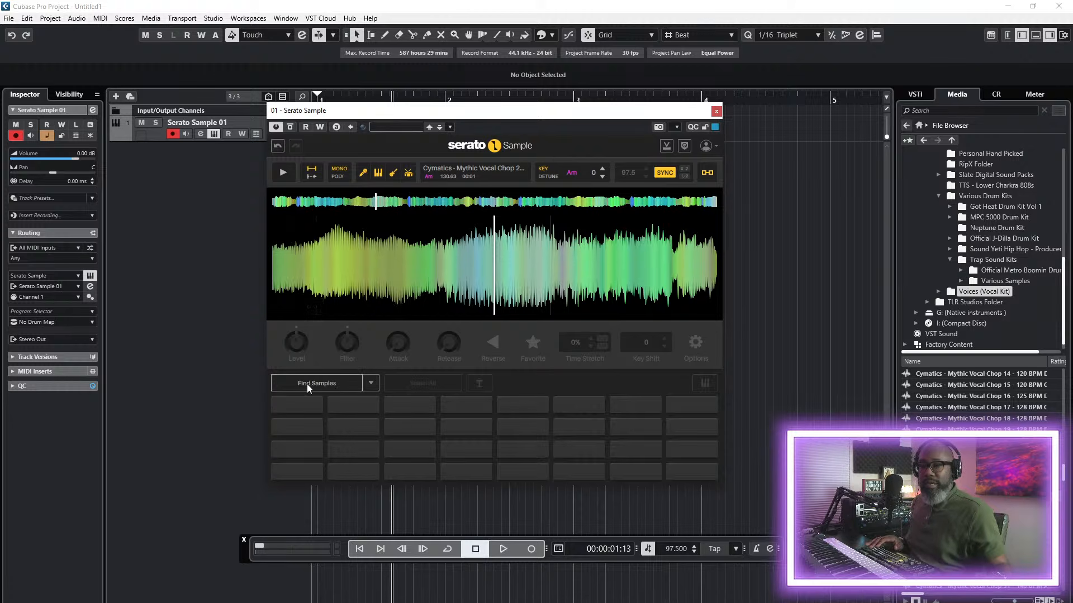
- Fill the pads with Set Random slices and try to replace them using Find Samples
left_click(362, 382)
left_click(299, 416)
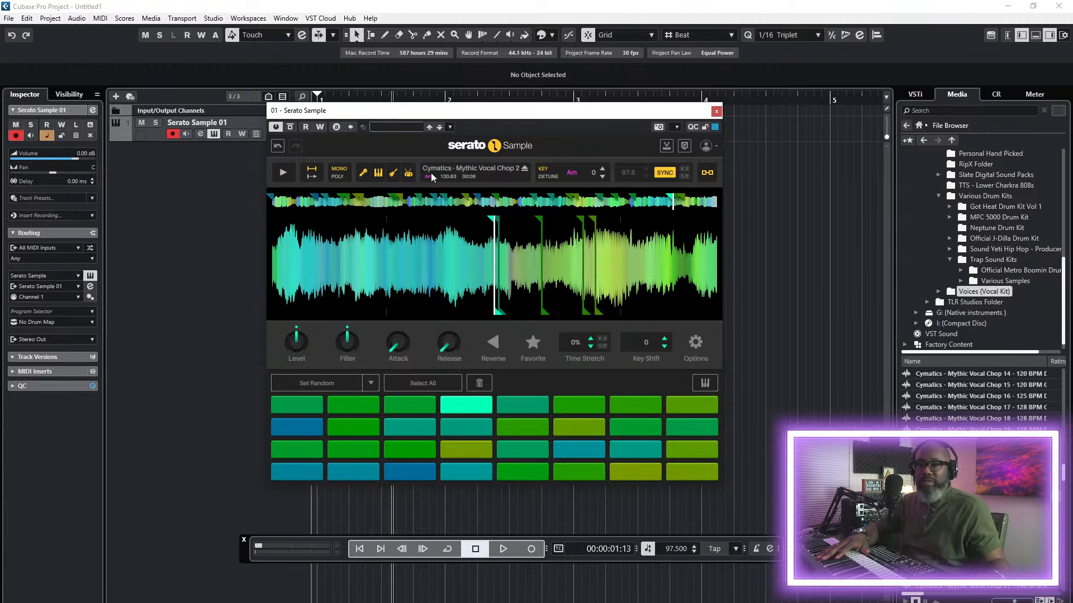
left_click(366, 385)
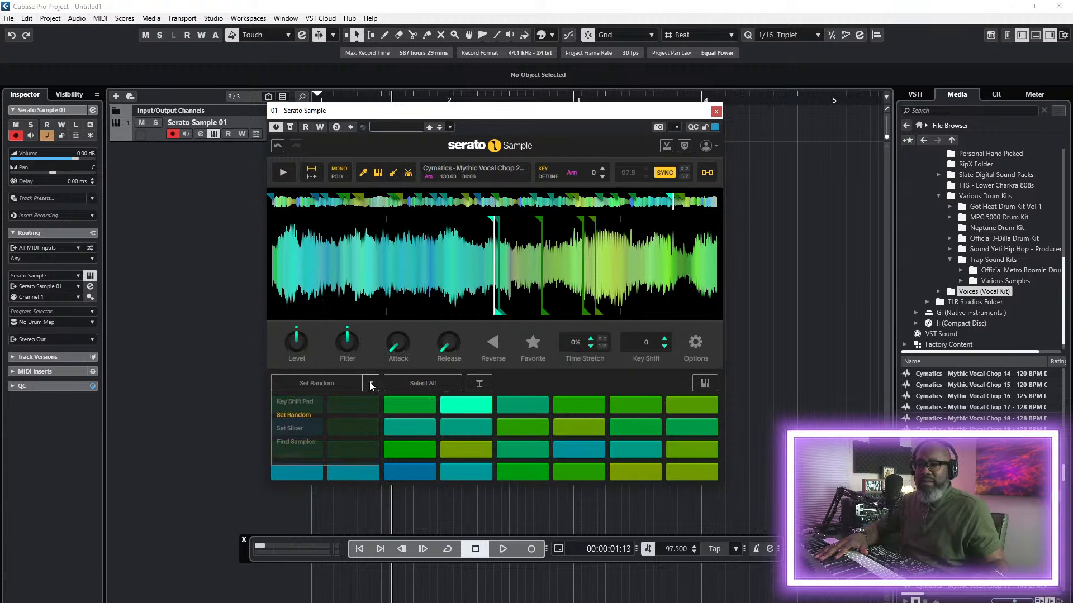
left_click(296, 441)
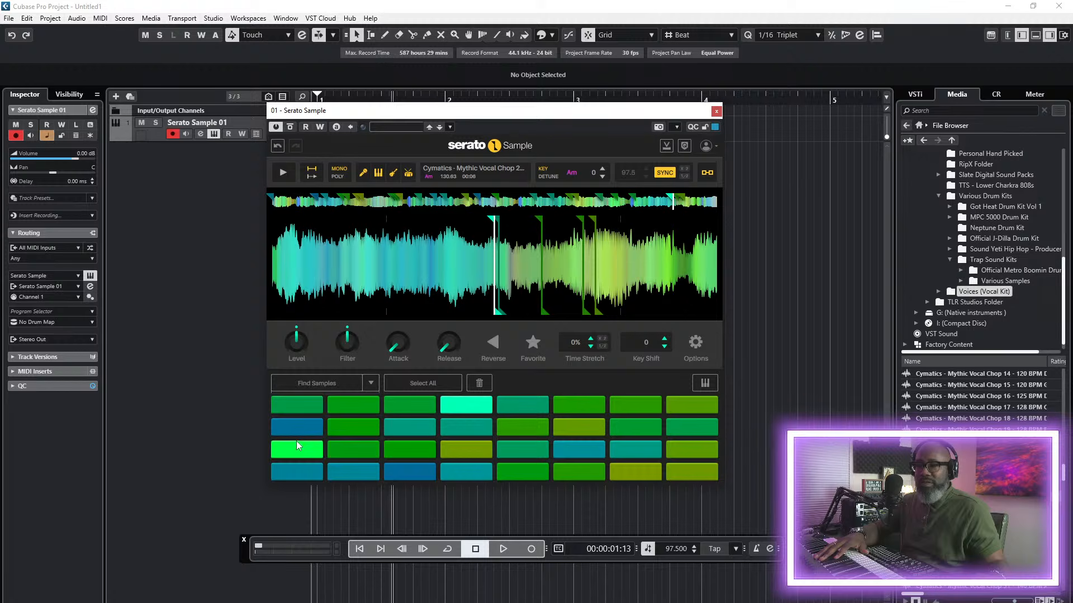
left_click(315, 382)
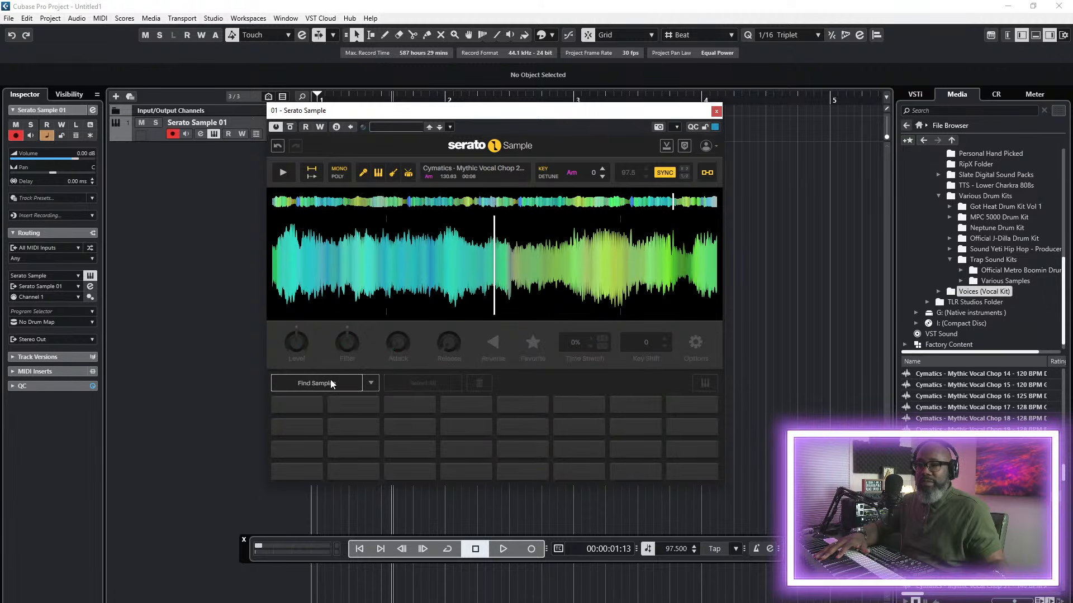
left_click(370, 383)
left_click(370, 384)
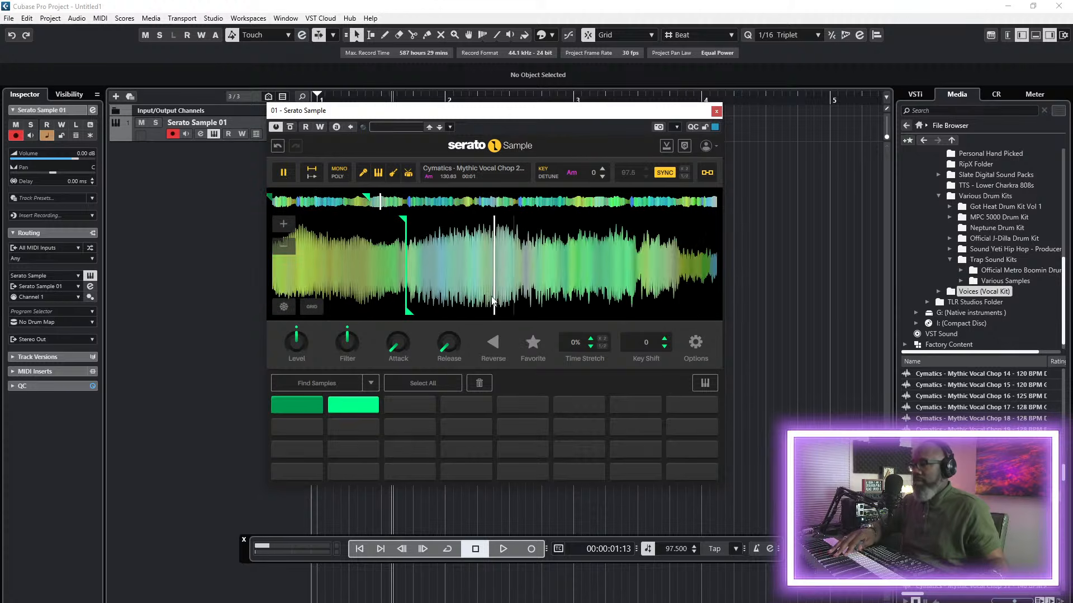
- Adjust the pad Release in Serato Sample, raising it to about 555 ms on the first pad
left_click_drag(449, 342, 448, 325)
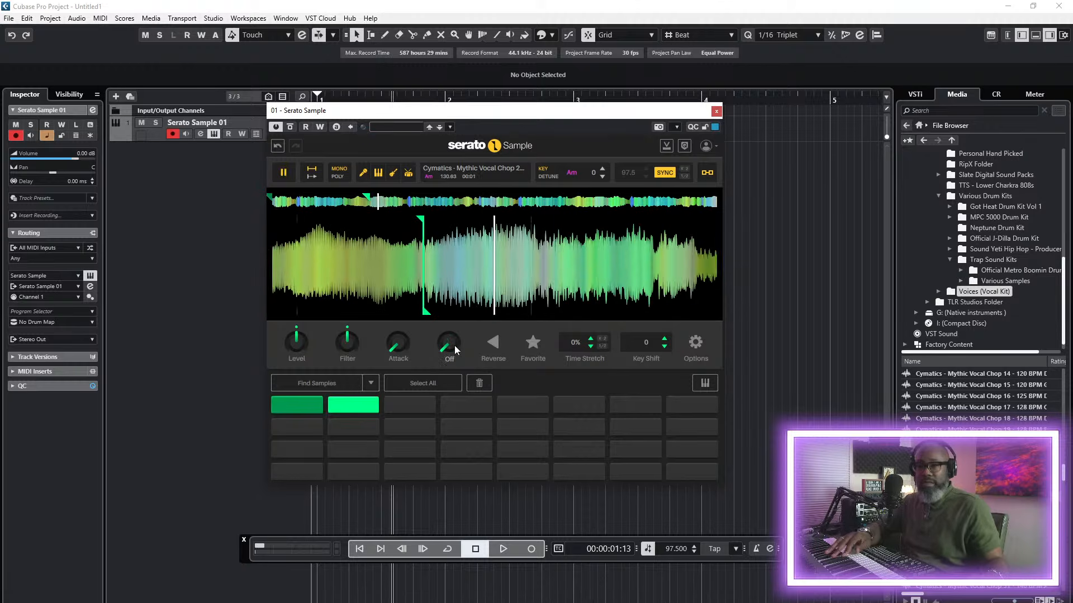
mouse_move(454, 346)
left_mouse_down()
mouse_move(454, 368)
mouse_move(451, 323)
mouse_move(453, 364)
mouse_move(448, 347)
left_mouse_up()
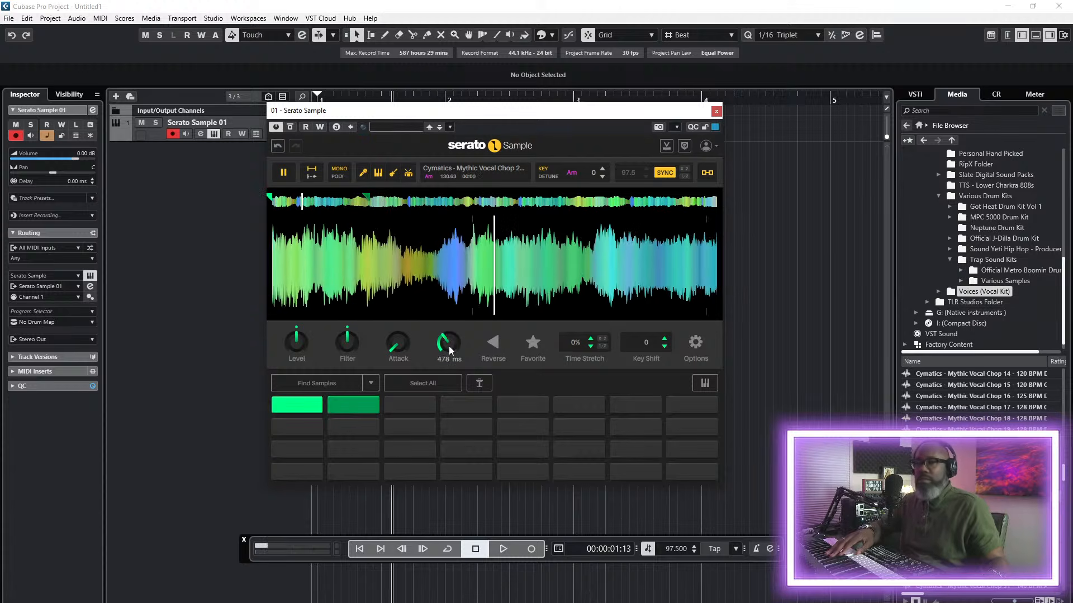
mouse_move(449, 347)
left_mouse_down()
mouse_move(449, 335)
mouse_move(449, 347)
left_mouse_up()
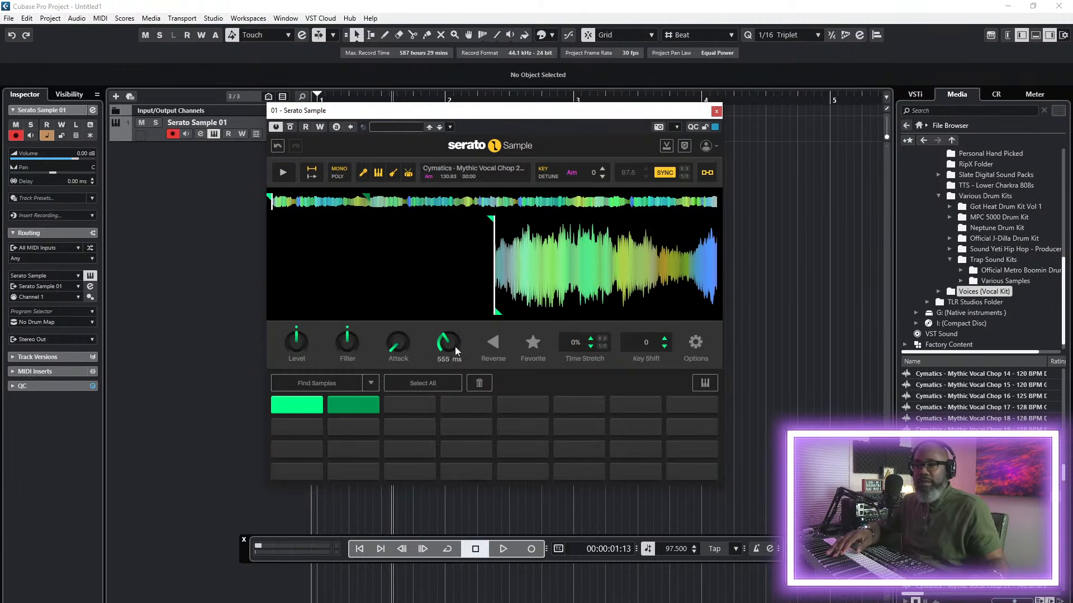
left_click_drag(455, 346, 449, 346)
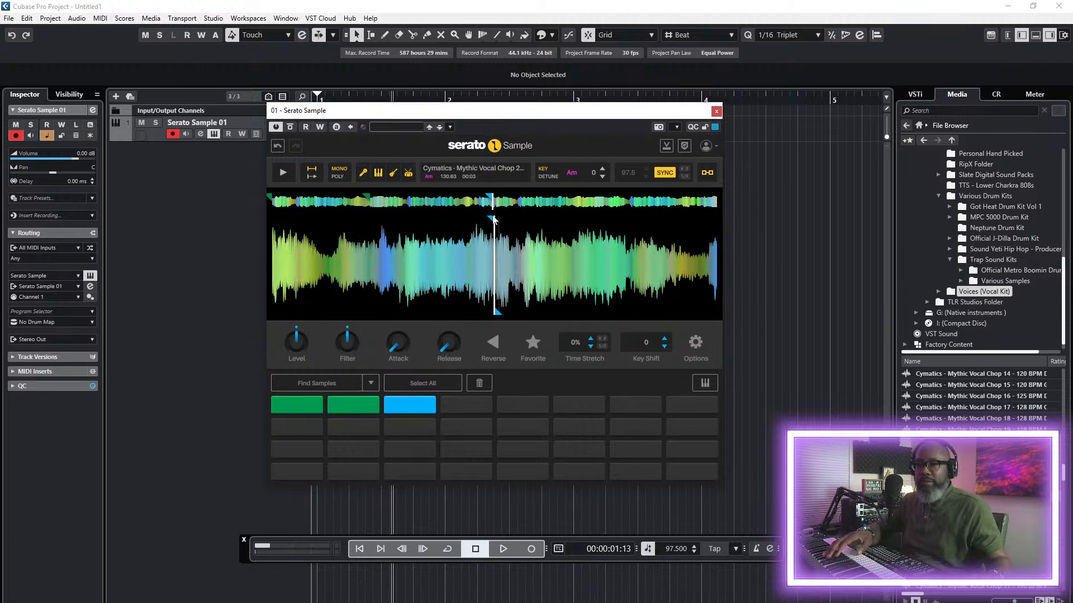
- Move the third pad's start point earlier in the vocal sample, adjust the pad Release, and close Serato Sample
left_click_drag(489, 220, 380, 228)
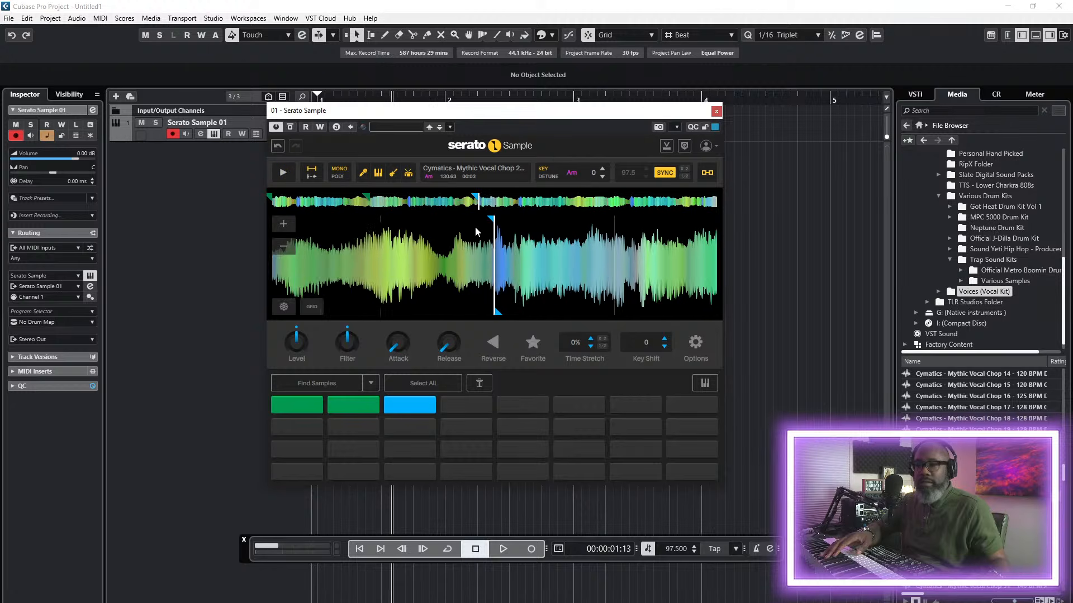
left_click_drag(491, 224, 392, 225)
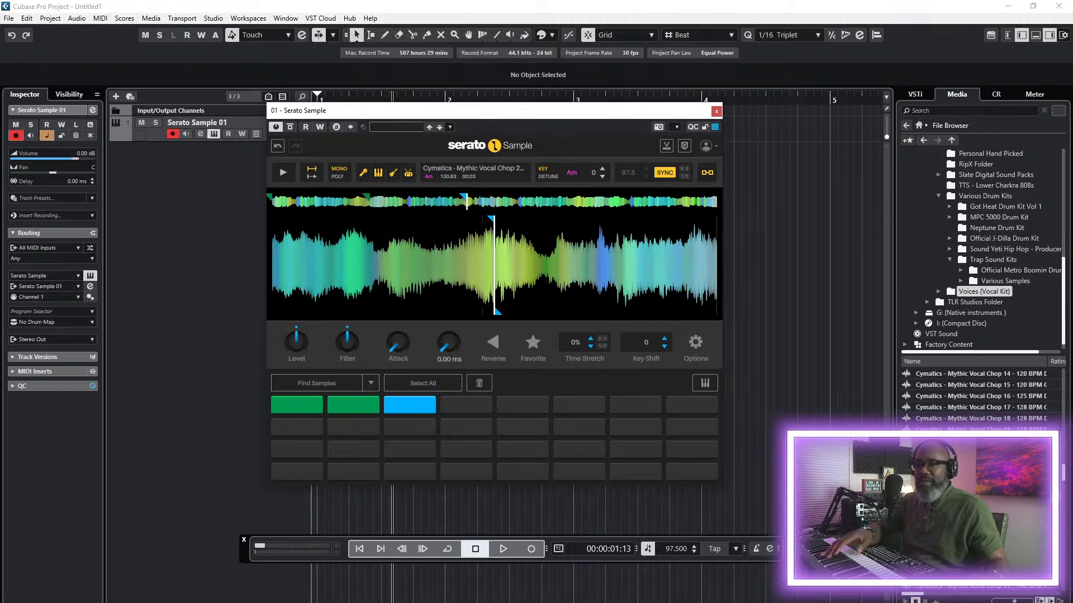
left_click_drag(448, 350, 448, 339)
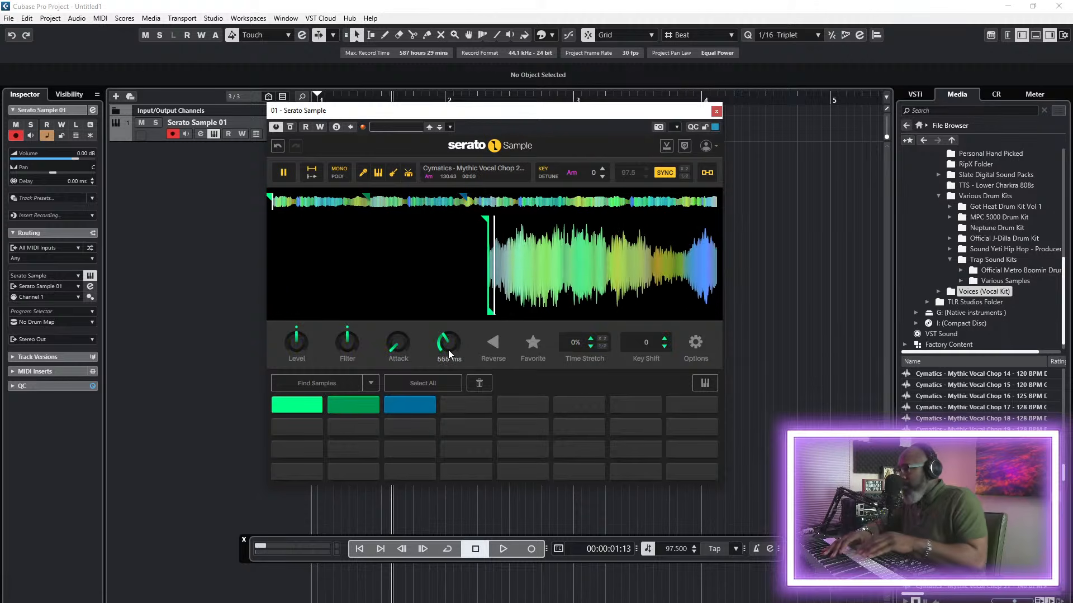
left_click(715, 111)
- Add an instrument track that uses the Hive synth
right_click(210, 180)
left_click(241, 199)
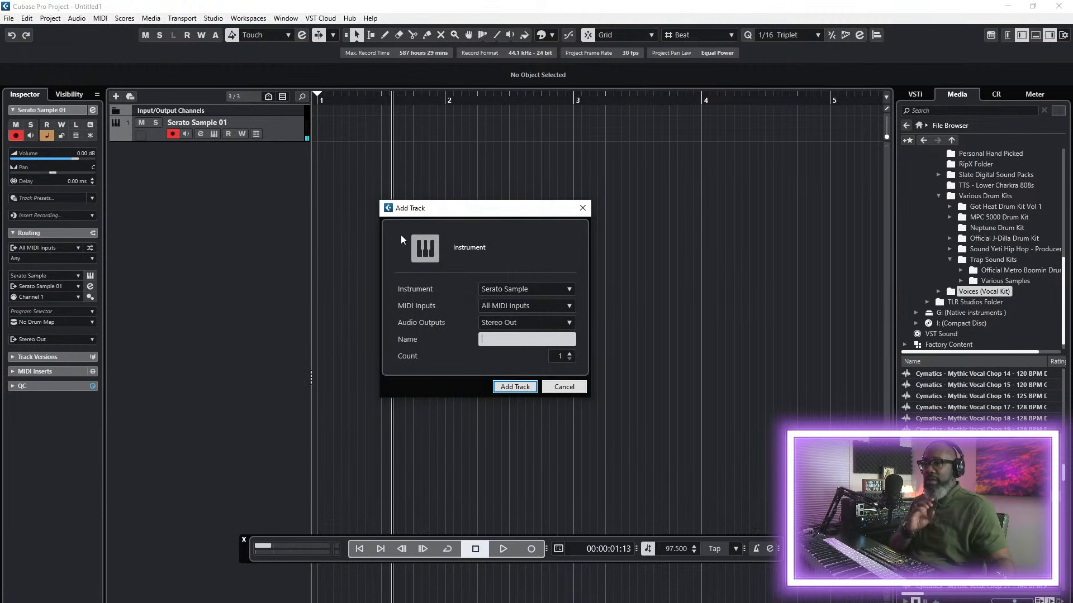
left_click(515, 288)
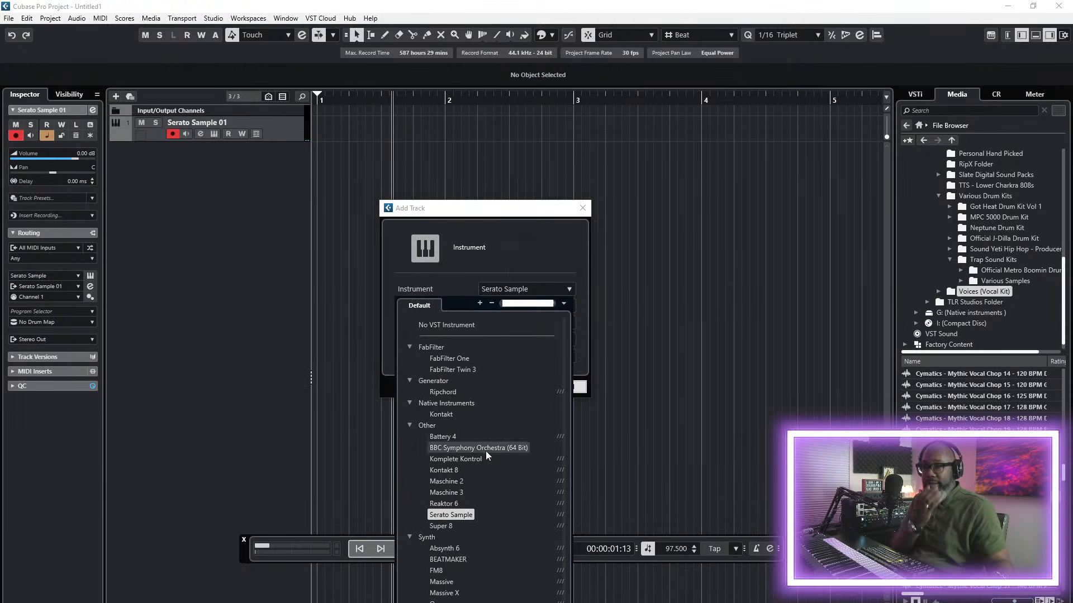
scroll(501, 404, "down", 2)
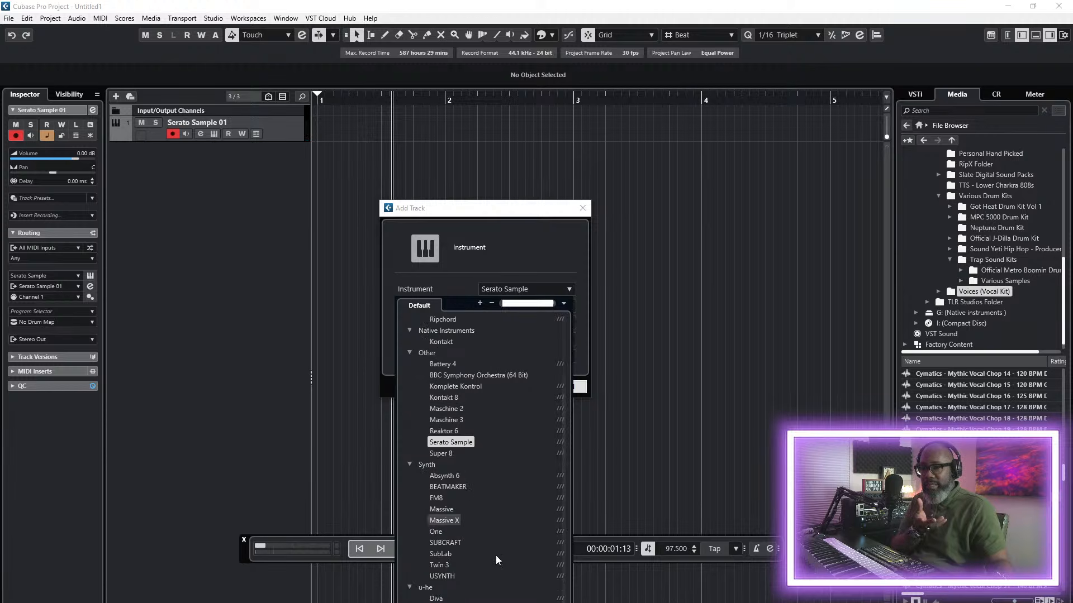
left_click(438, 602)
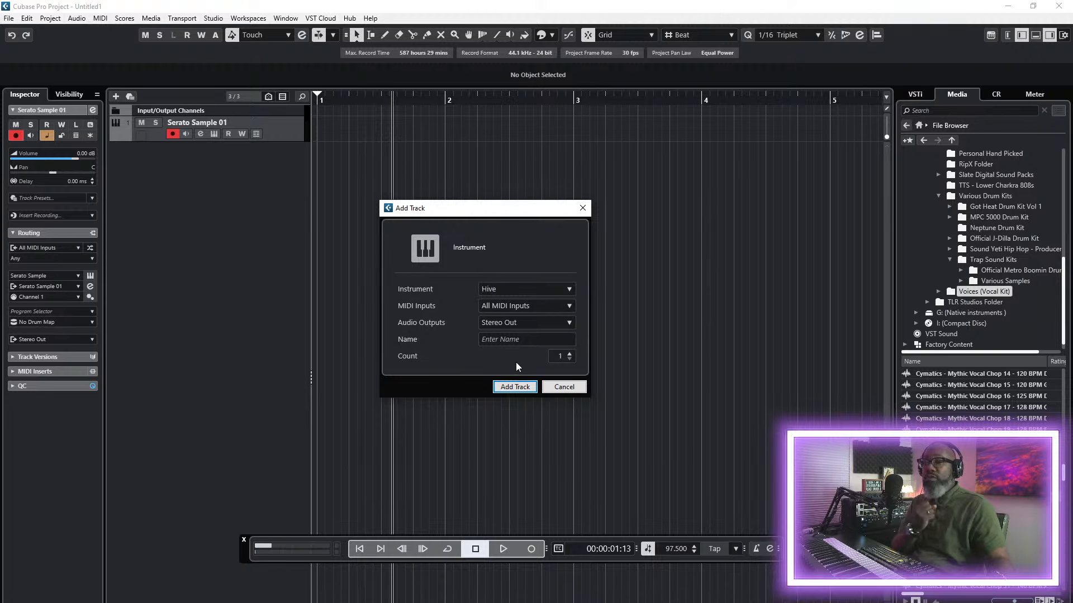
left_click(514, 388)
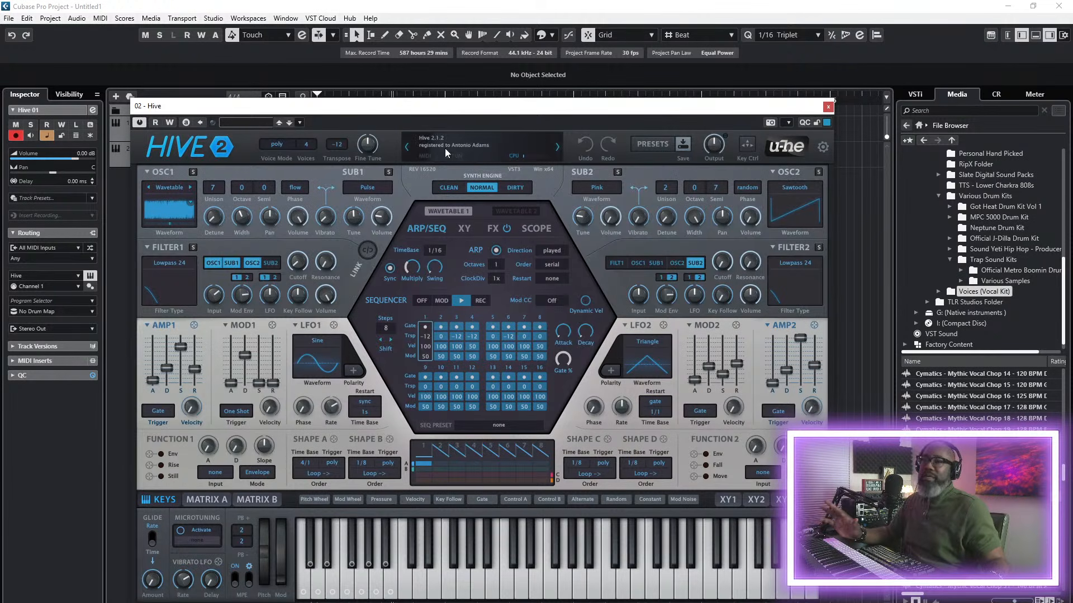
- Add an instrument track with Ripchord below the Hive track and close the Ripchord window
left_click_drag(357, 107, 52, 283)
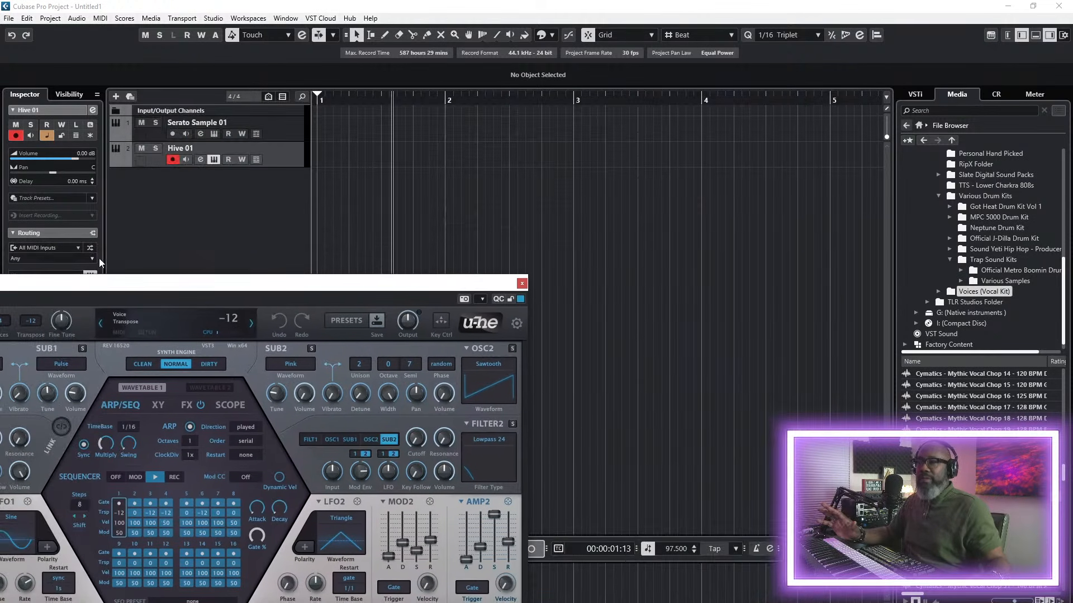
right_click(176, 221)
left_click(240, 234)
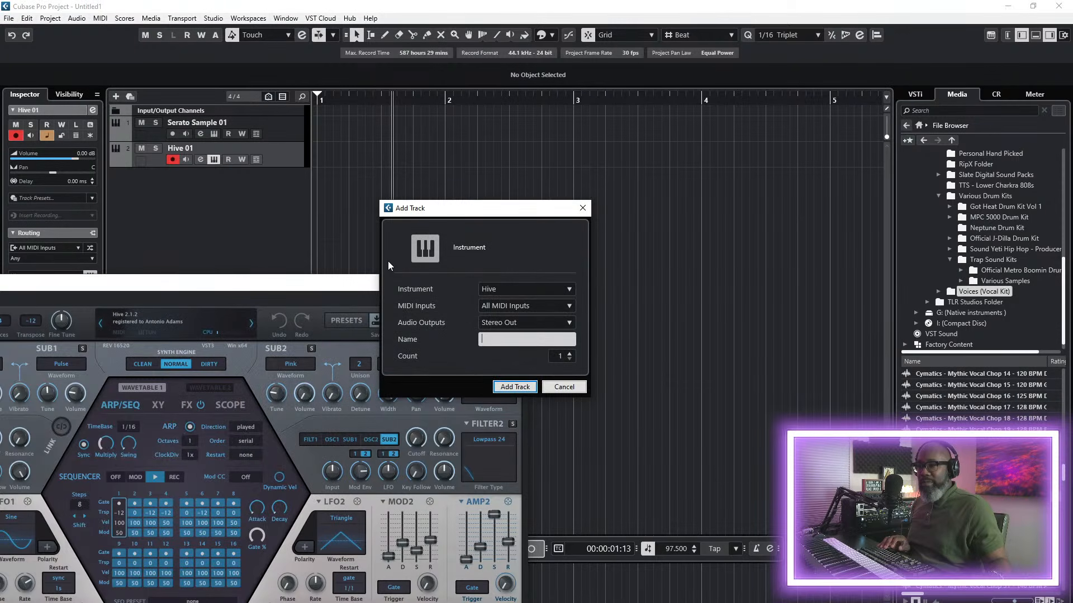
left_click(511, 288)
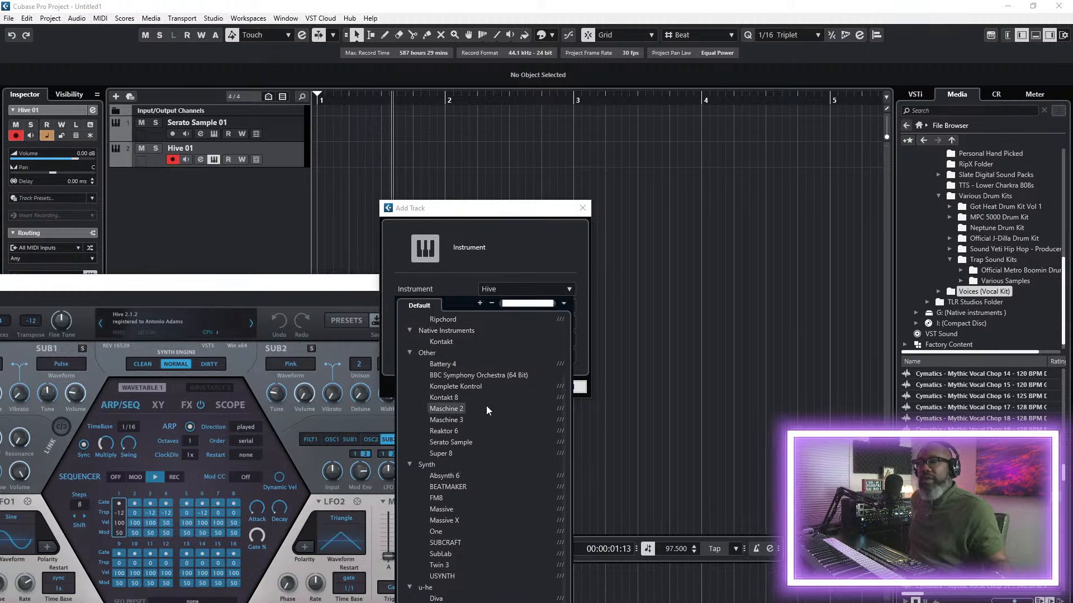
left_click(442, 319)
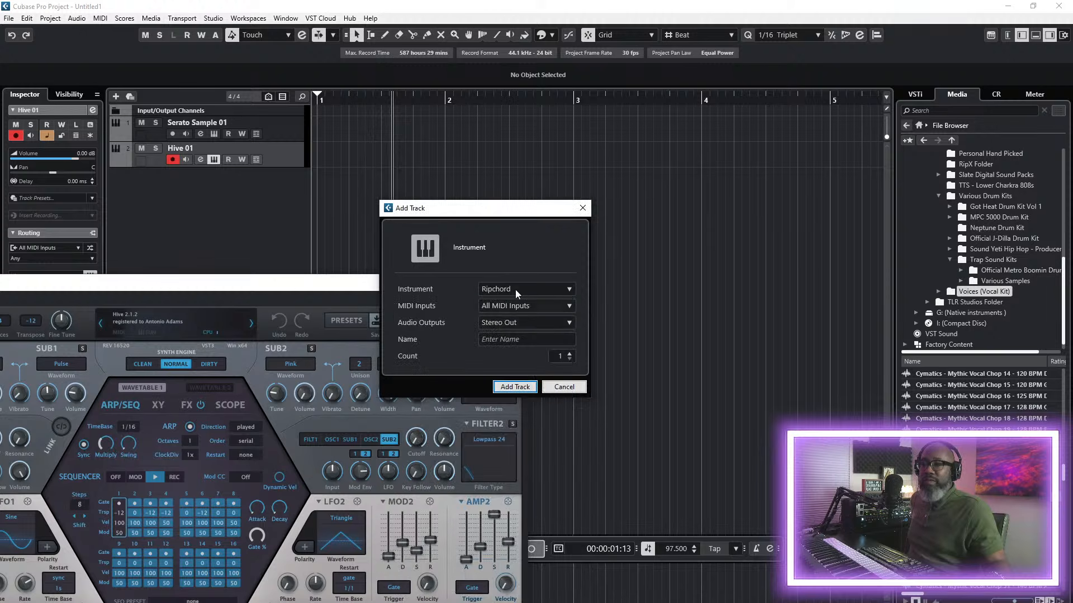
left_click(514, 386)
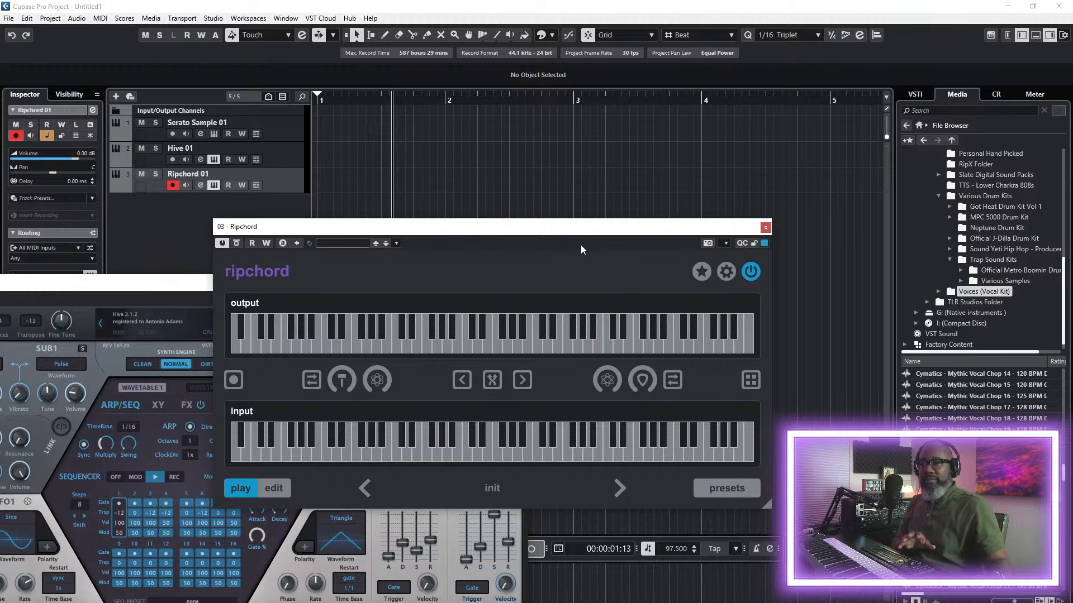
left_click(766, 228)
- Reorder the track list to Hive 01, Ripchord 01, Serato Sample 01, with the Input/Output Channels folder last
left_click_drag(224, 285, 514, 202)
left_click(286, 159)
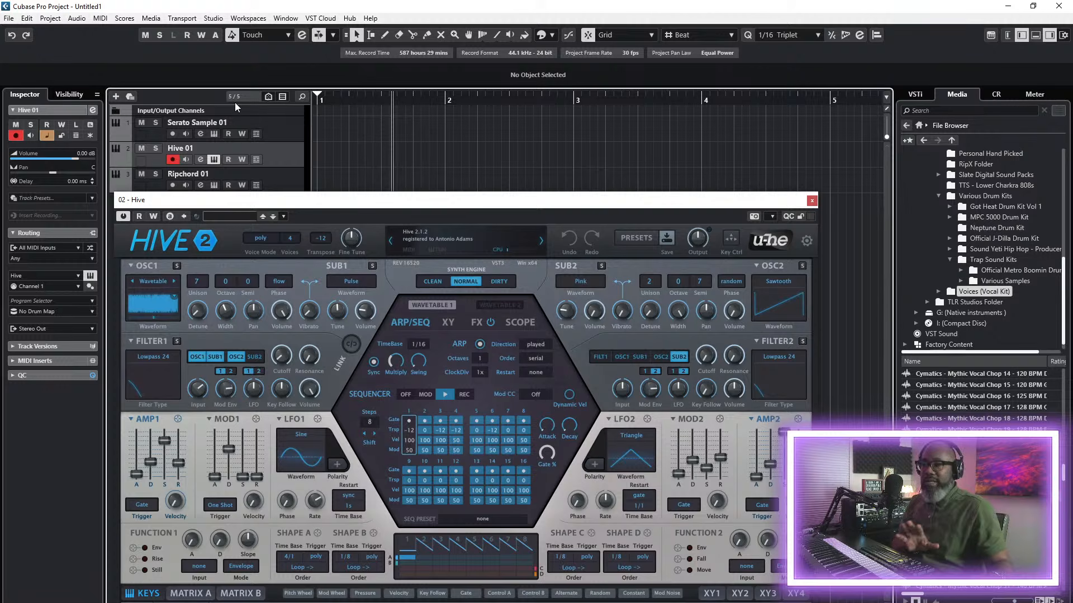
left_click_drag(306, 202, 289, 290)
left_click(258, 194)
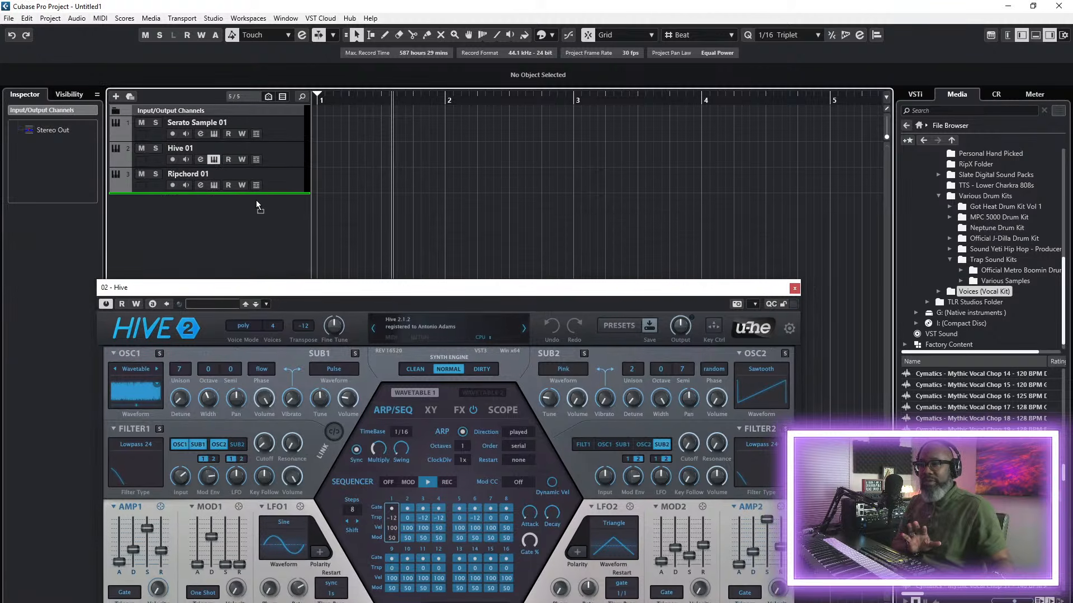
left_click_drag(276, 122, 282, 180)
left_click_drag(299, 290, 331, 96)
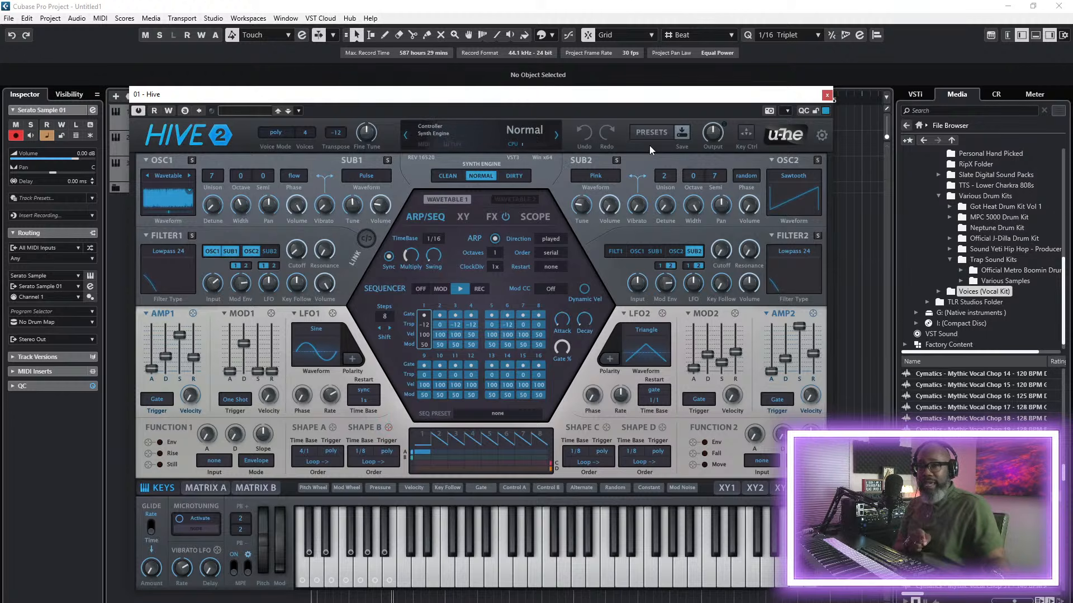
- Load the AZ Squarsicord preset from Hive's 07 Chords folder and select the Hive 01 track to play it
left_click(642, 129)
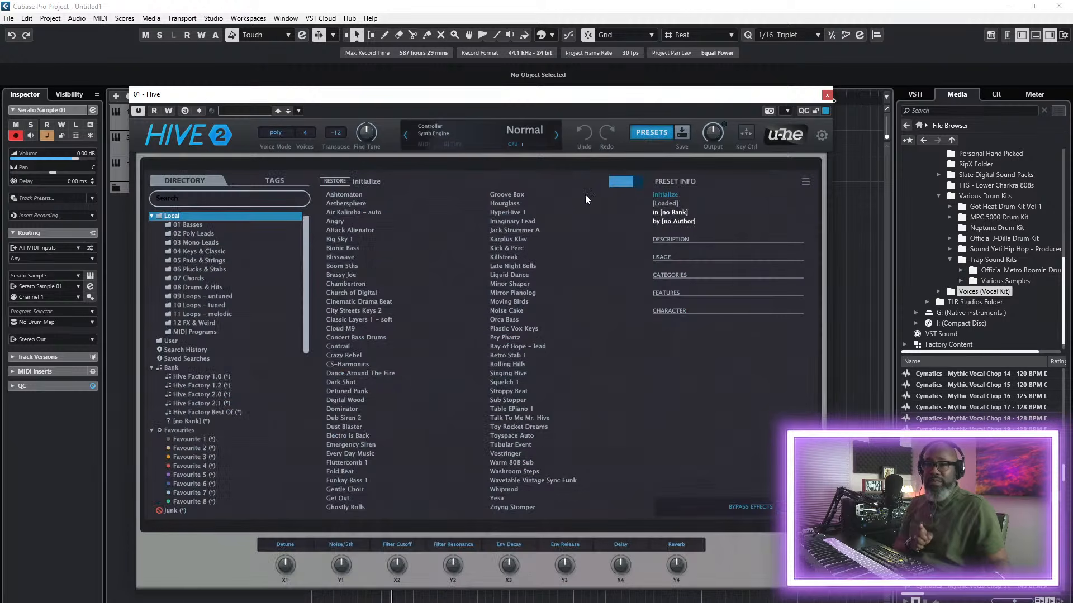
left_click(197, 233)
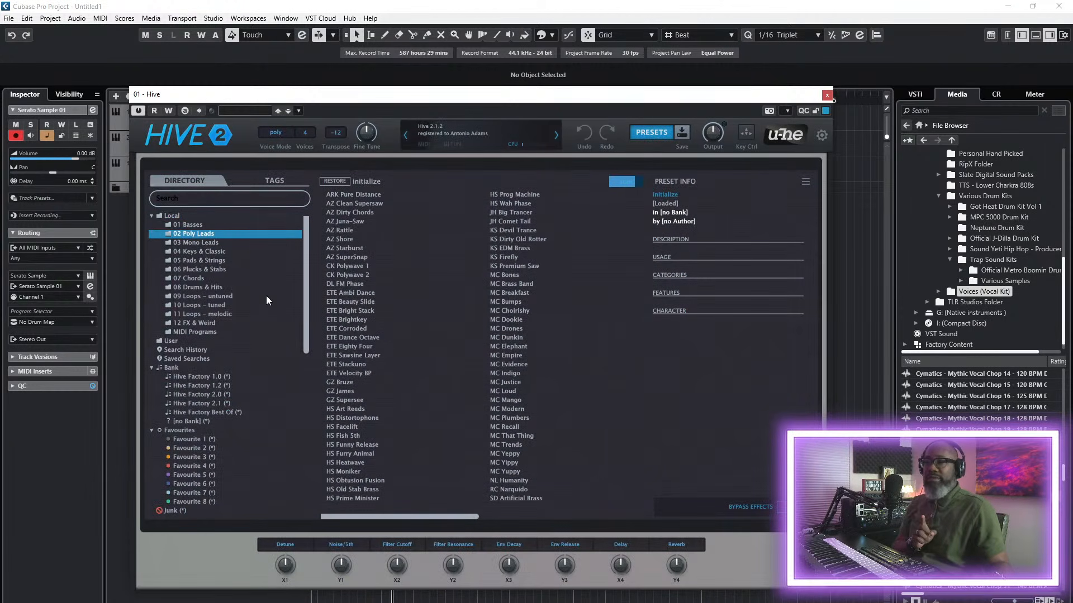
left_click(193, 278)
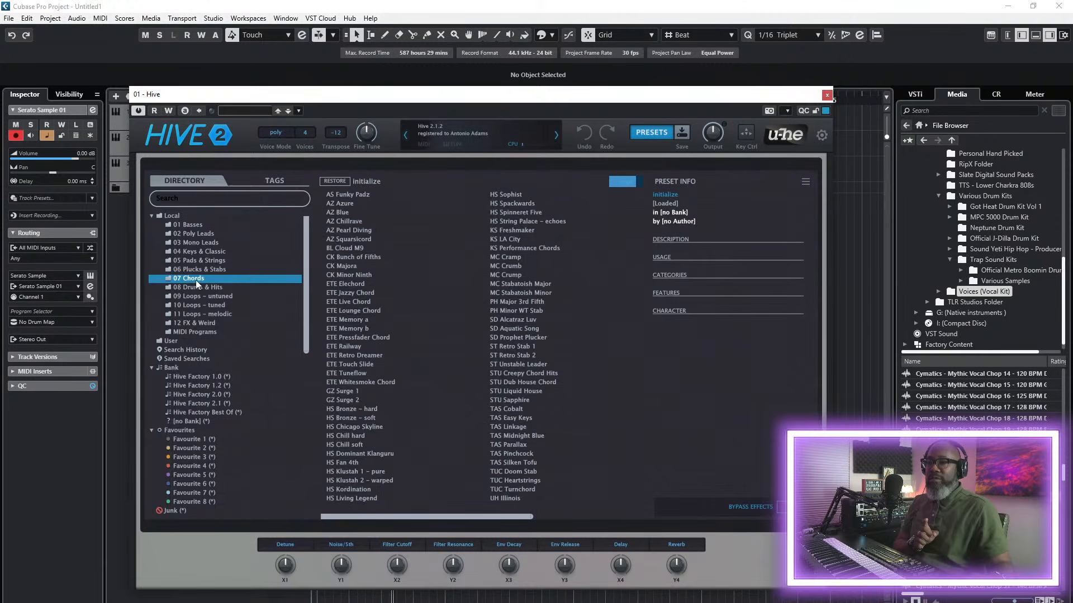
left_click(356, 239)
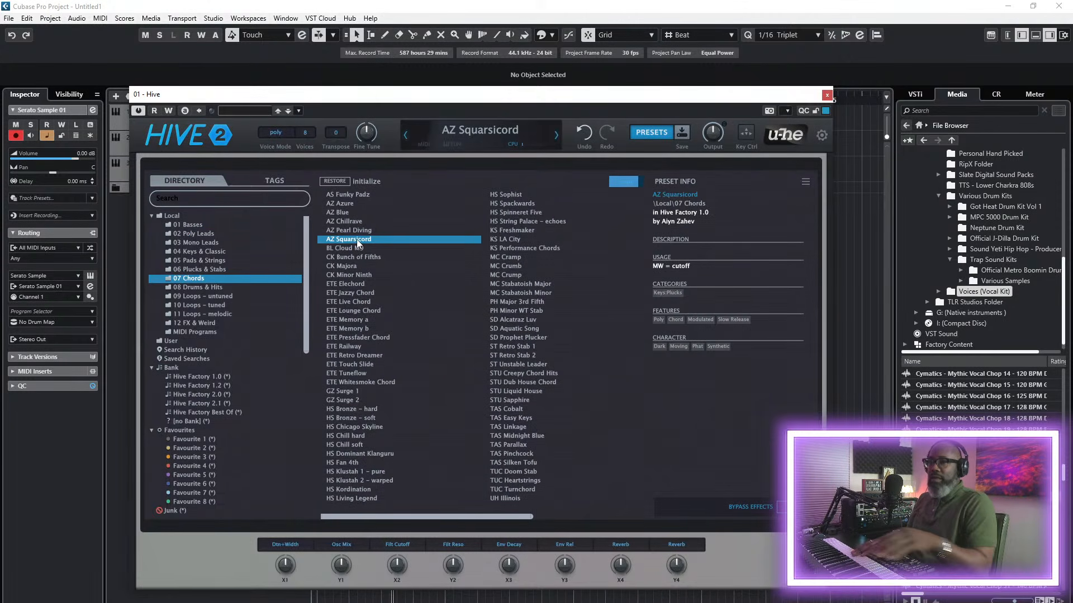
left_click_drag(391, 94, 476, 197)
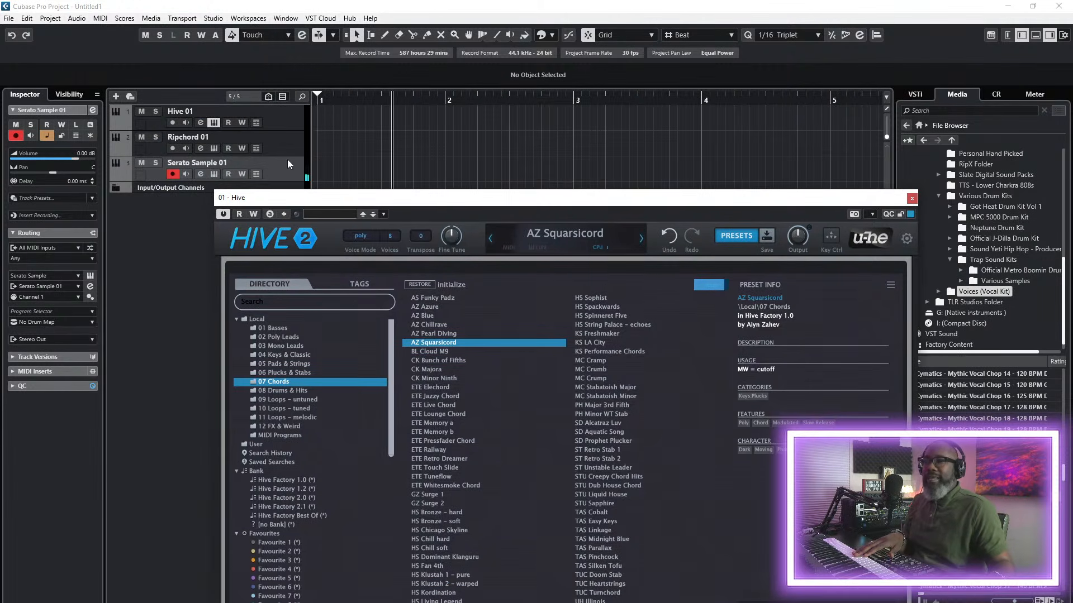
left_click(282, 128)
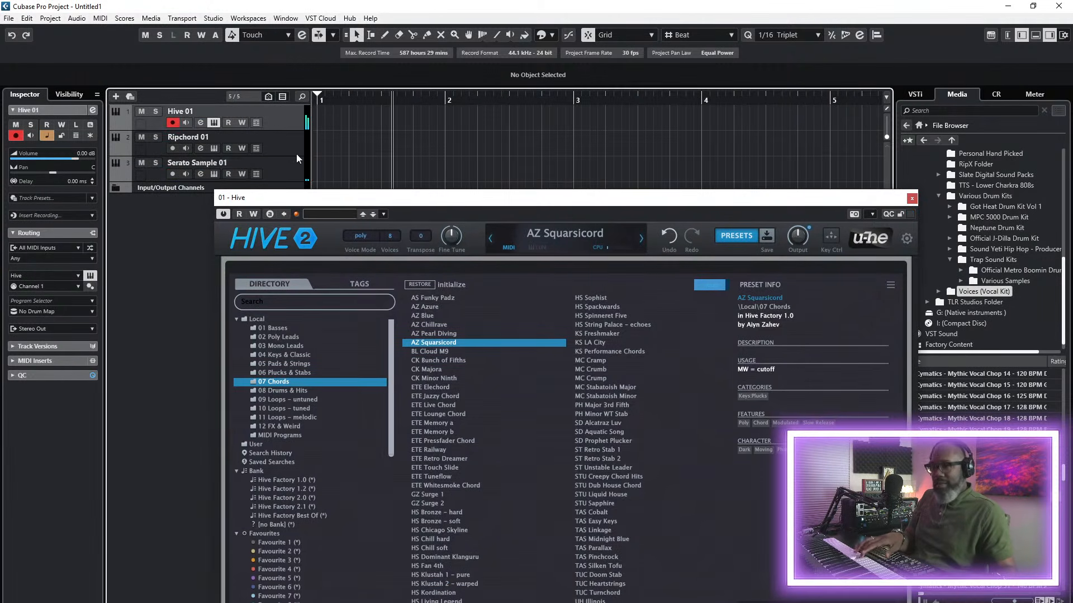
left_click(284, 347)
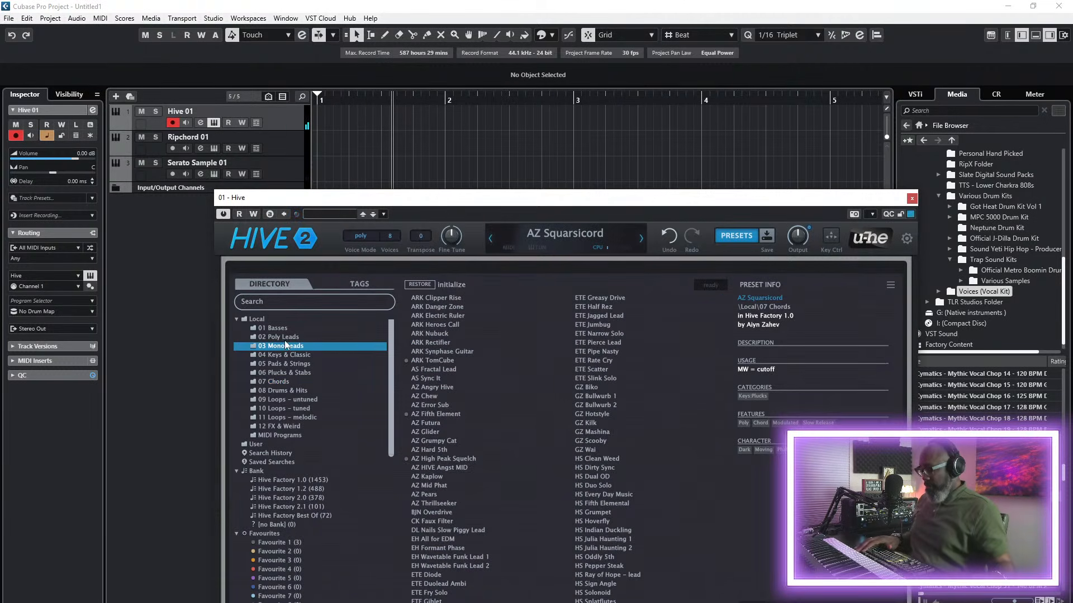
- Open the MixConsole without the Hive window in front, and hide the Stereo In channel and the transport bar
key("F3")
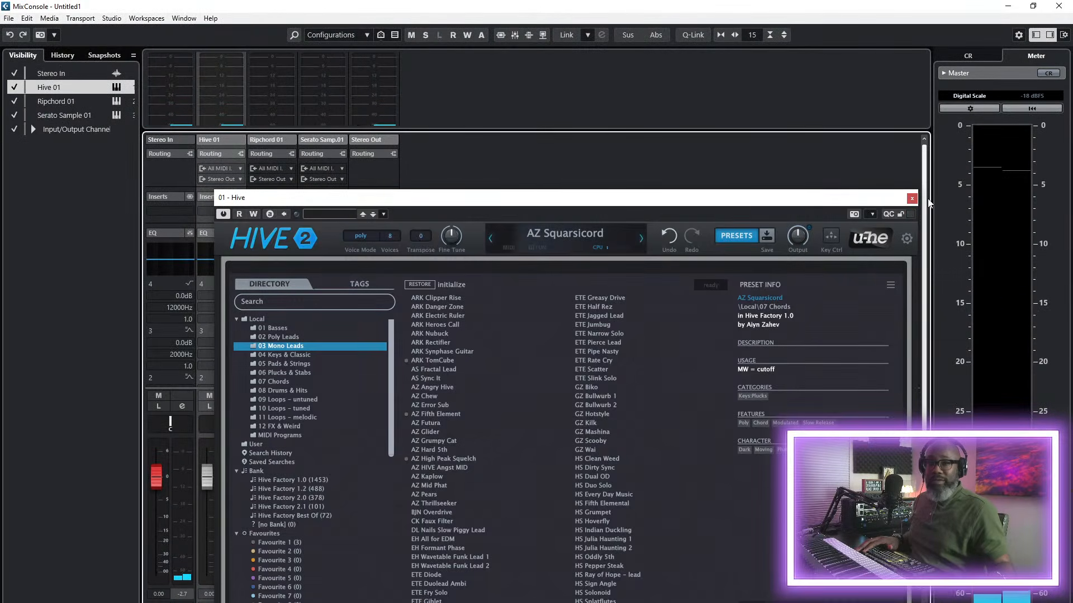
left_click(912, 199)
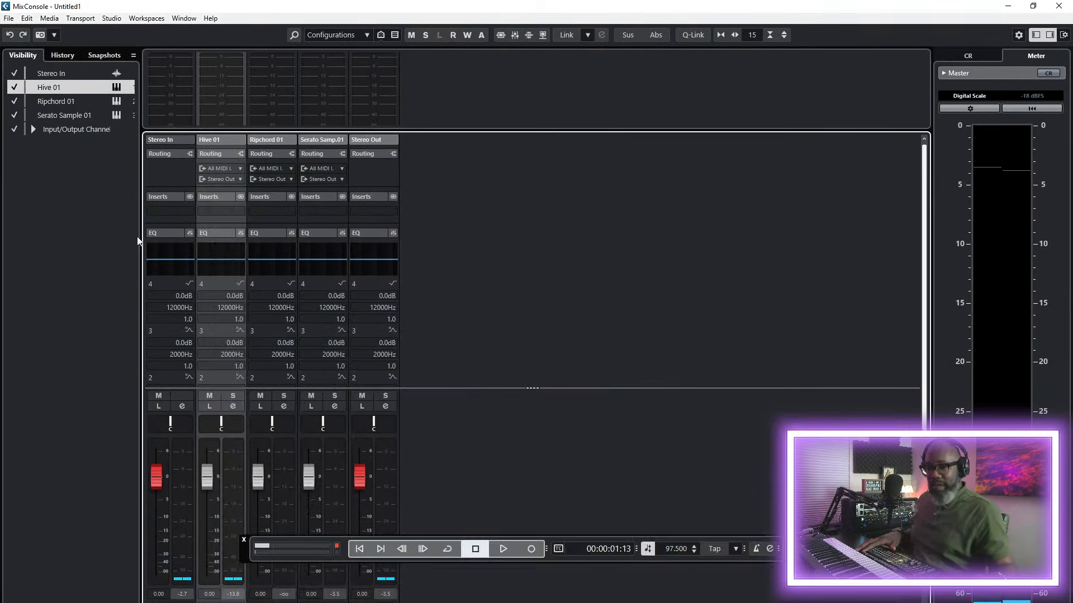
left_click(14, 73)
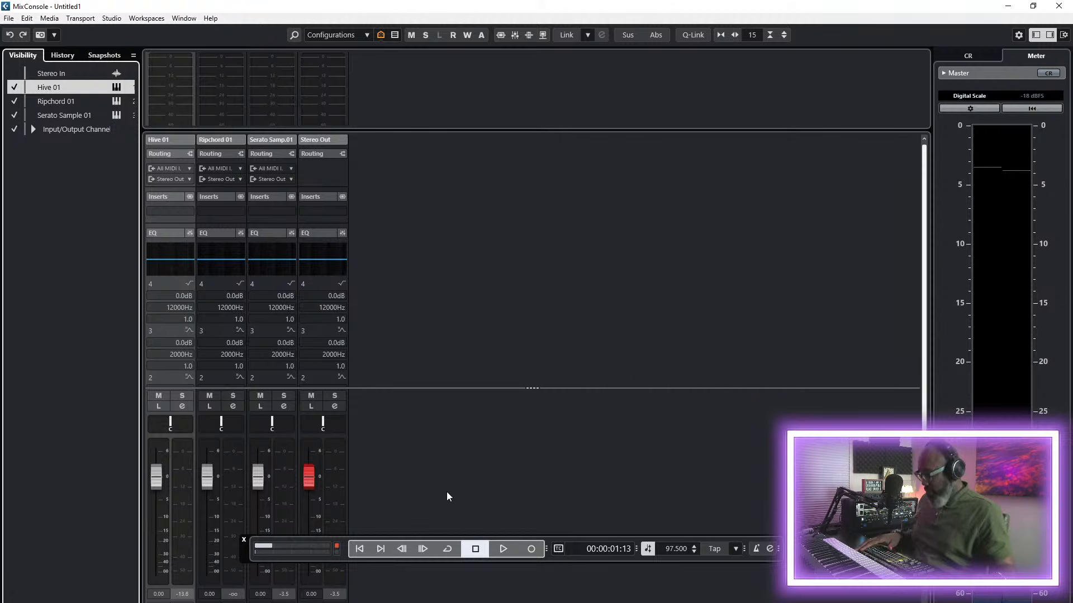
key("F2")
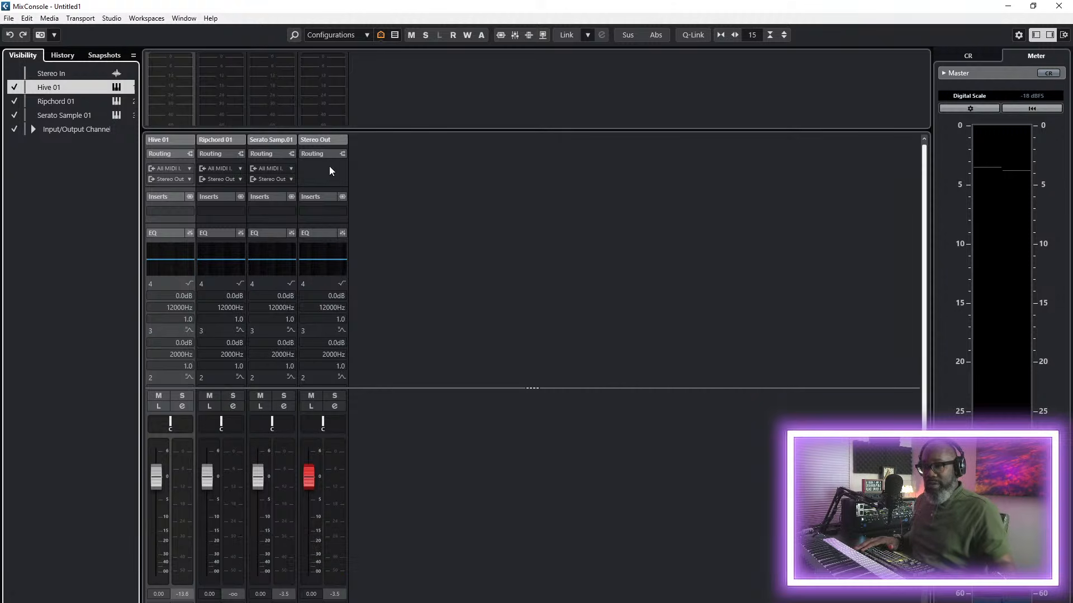
- Load the FX chain preset containing T-RackS CS onto the Stereo Out inserts and return to the project window
right_click(314, 196)
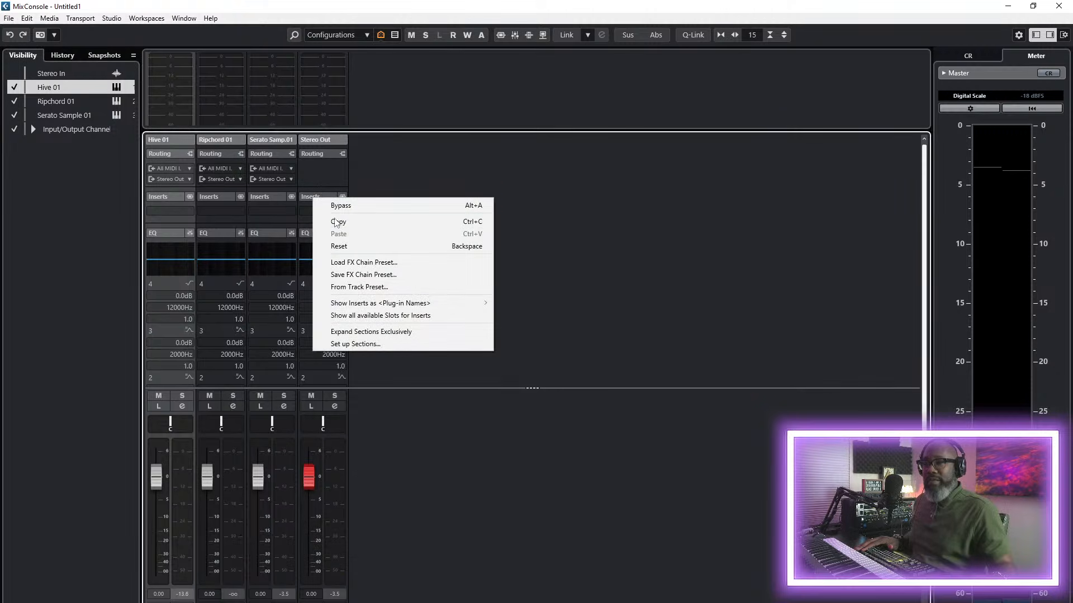
left_click(358, 260)
double_click(478, 374)
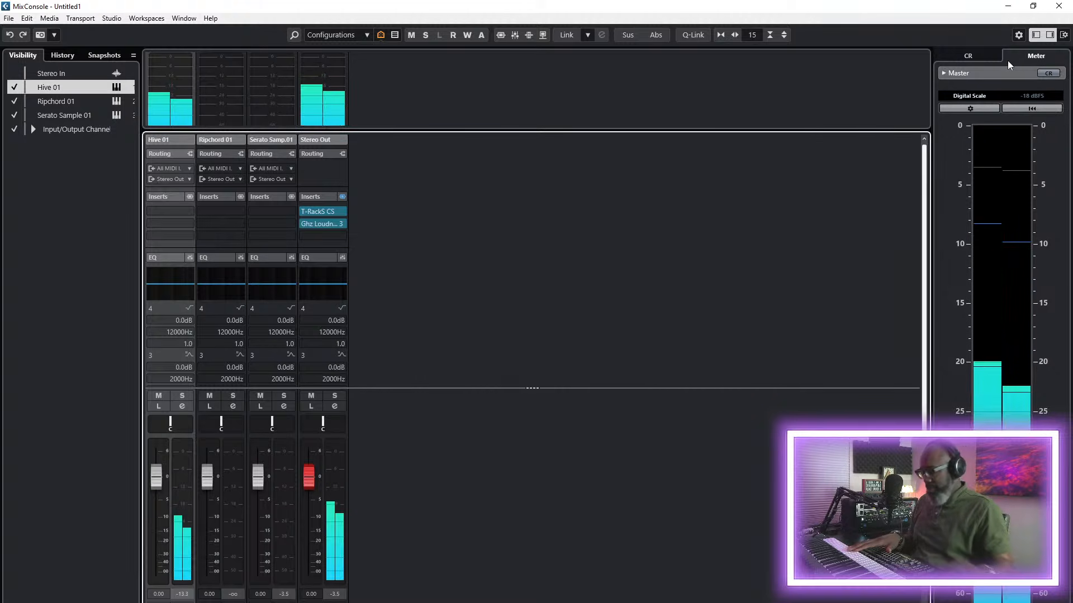
key("F3")
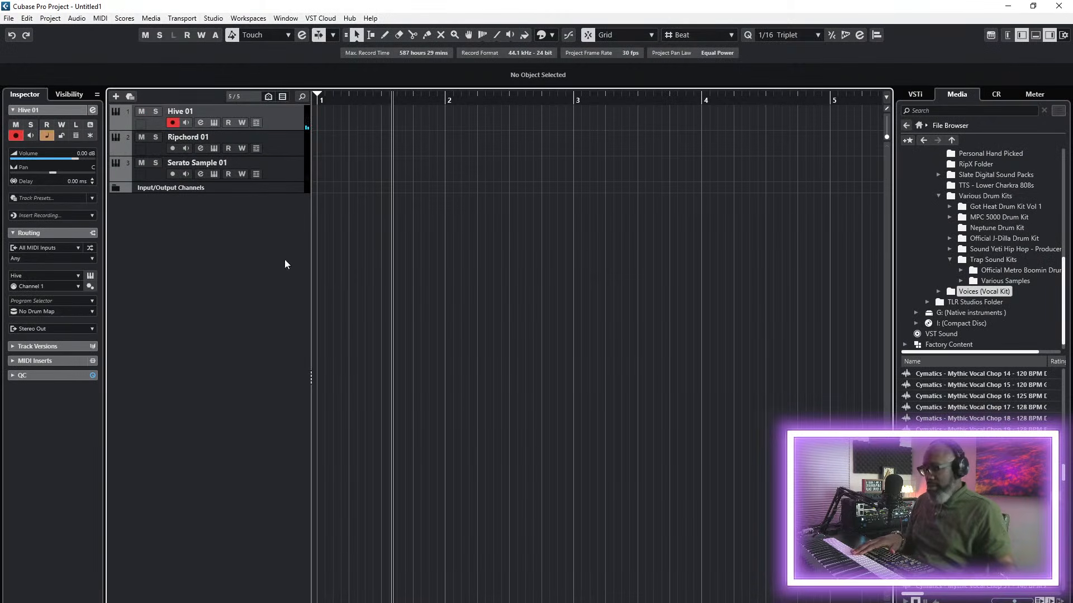
- Reopen the Hive window, move it clear of the track list, and select the Ripchord 01 track
left_click(90, 276)
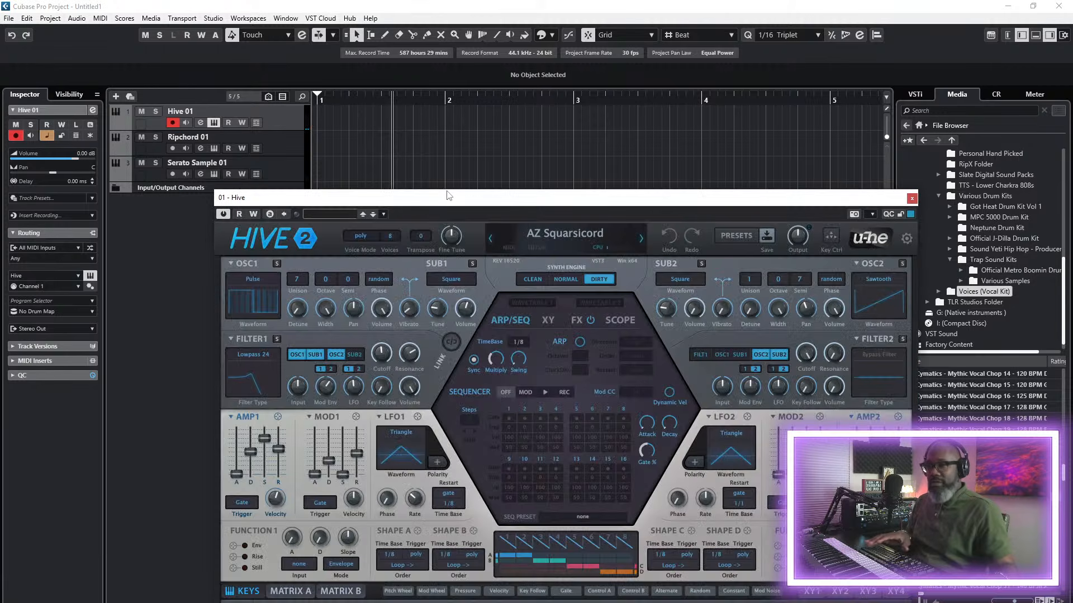
left_click_drag(450, 197, 468, 262)
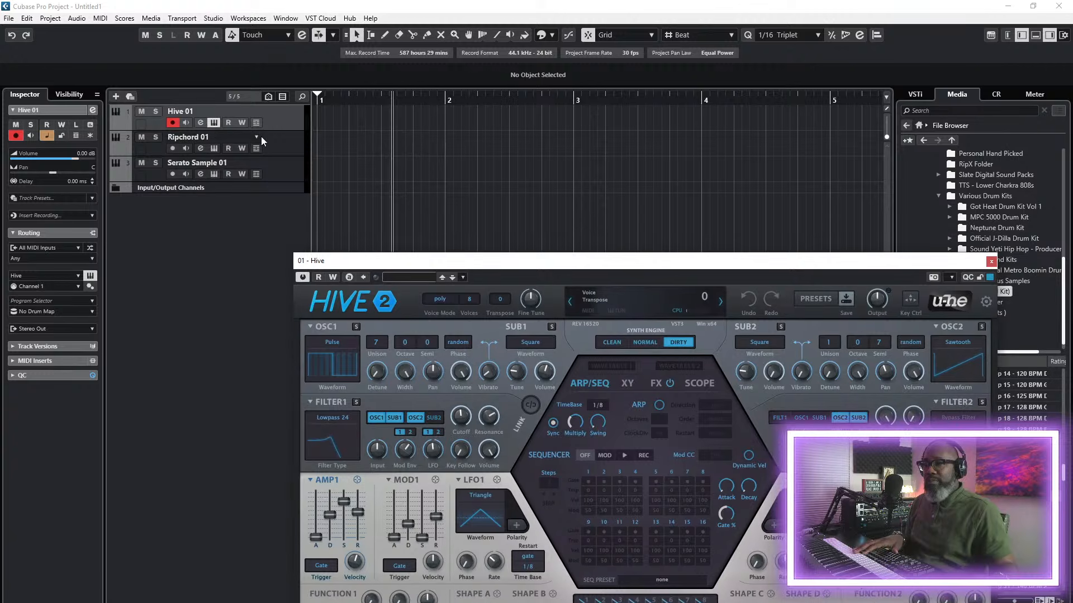
left_click(285, 144)
mouse_move(287, 146)
left_mouse_down()
mouse_move(287, 197)
mouse_move(291, 153)
left_mouse_up()
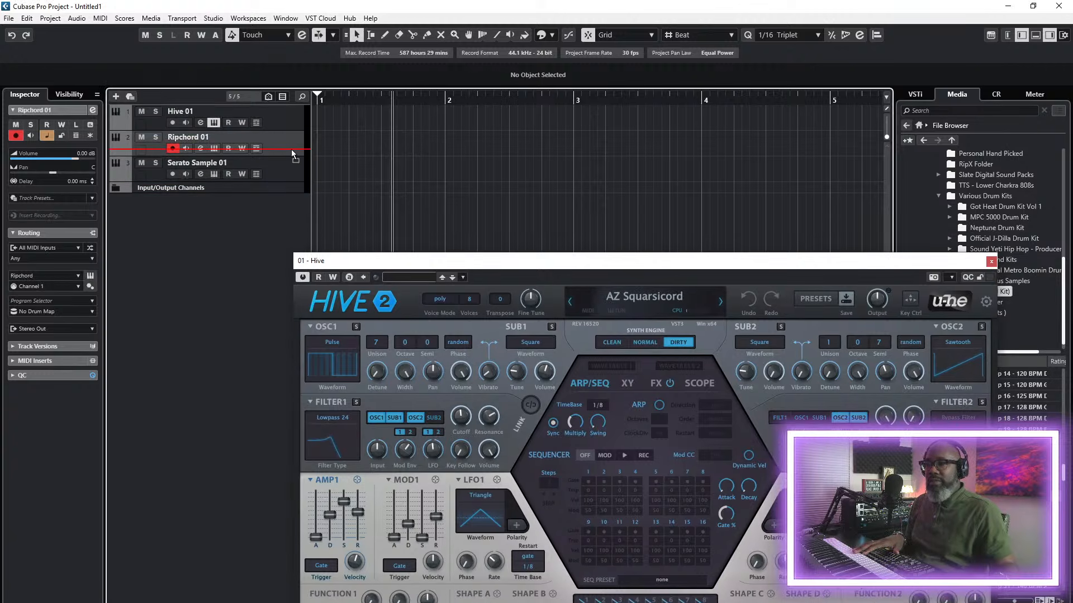
left_click(289, 118)
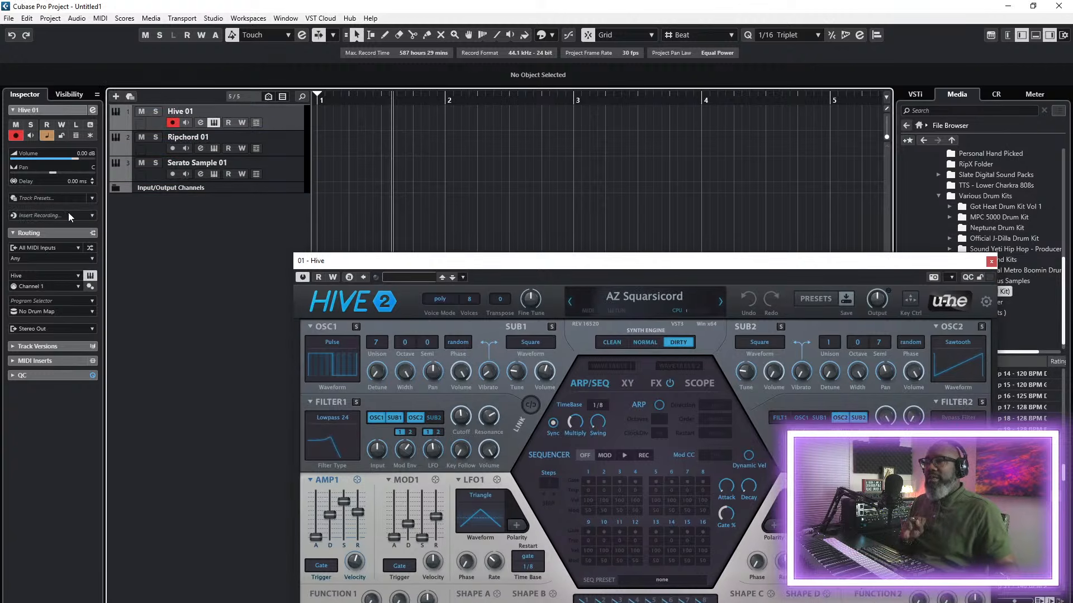
left_click(286, 146)
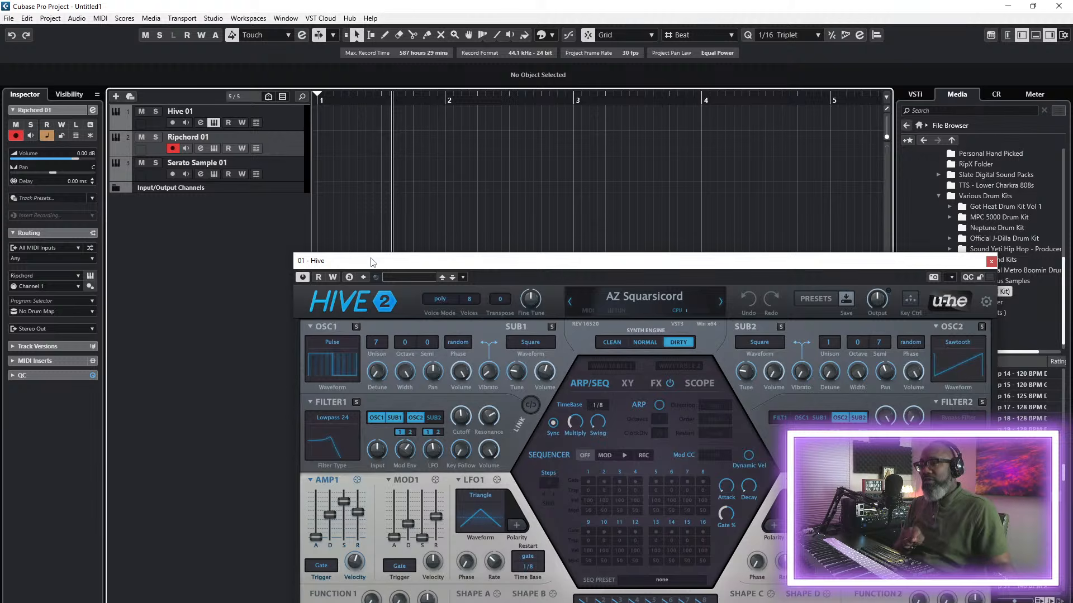
- Move the Hive window clear of the track list and enable monitoring on the Serato Sample 01 track
left_click_drag(390, 261, 272, 156)
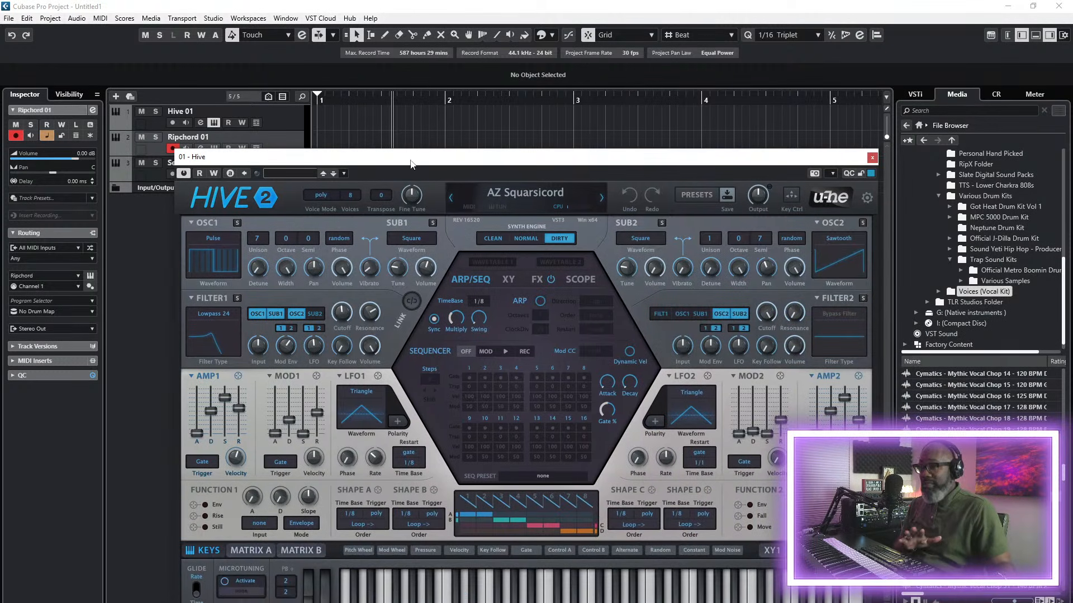
left_click_drag(411, 164, 507, 260)
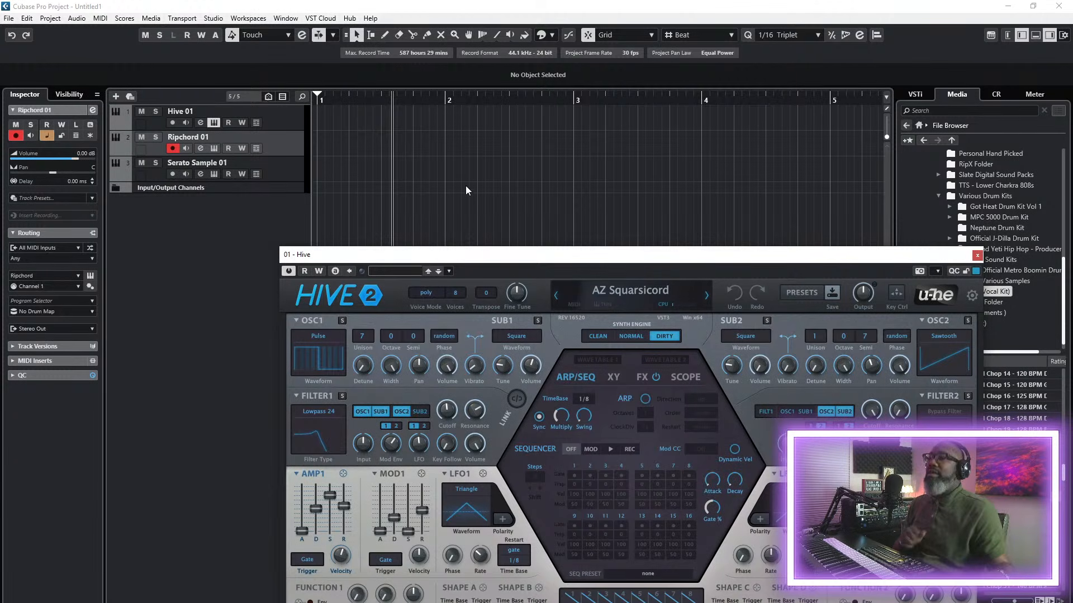
left_click(288, 125)
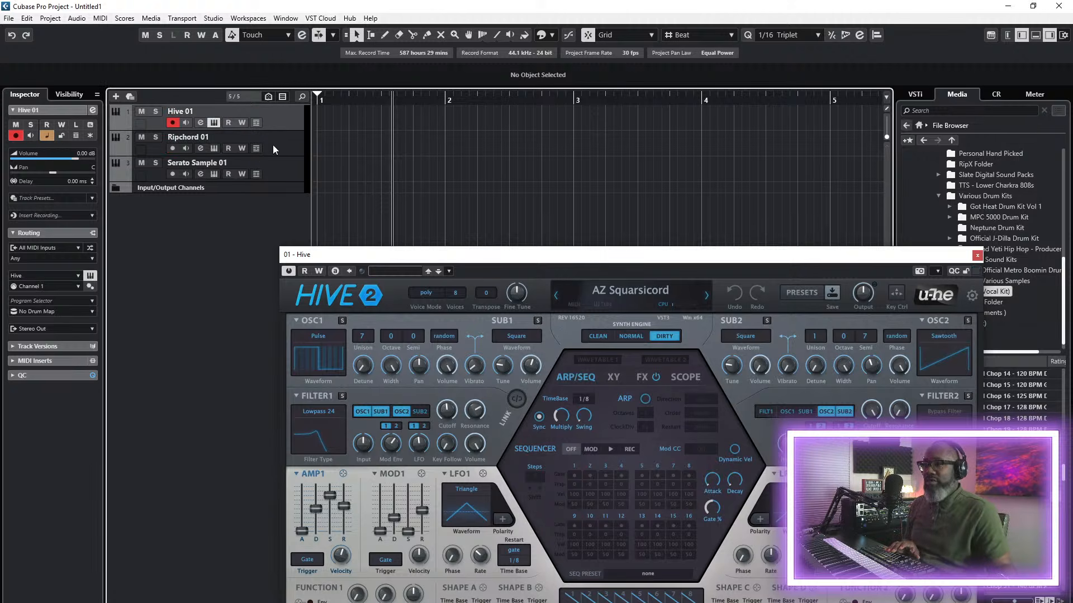
left_click(273, 146)
left_click(188, 173)
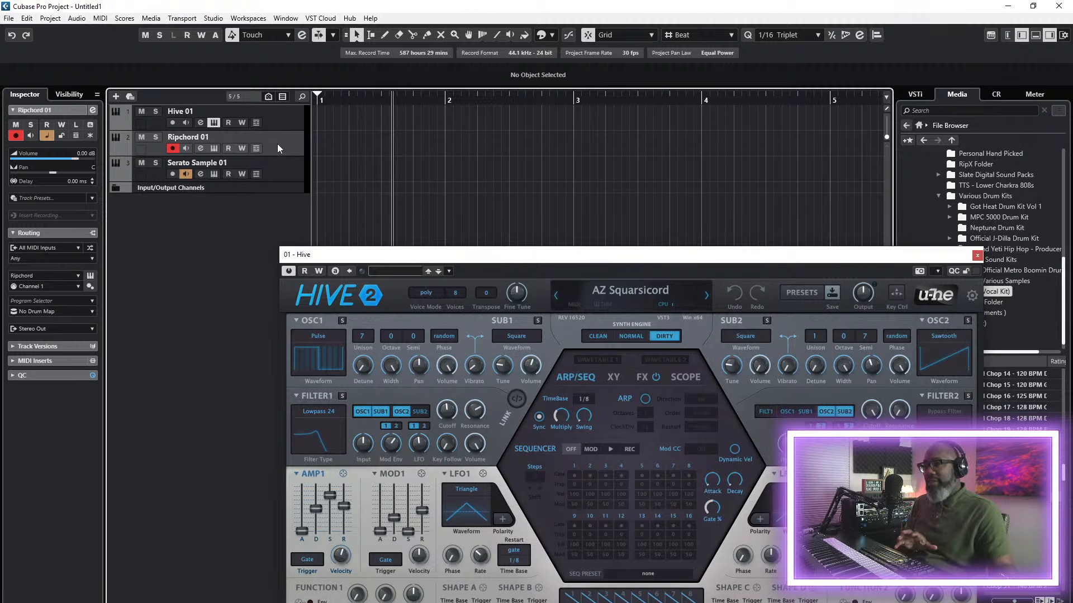
- Route the Hive 01 track's MIDI input from 02. Ripchord - MIDI Output
left_click(292, 125)
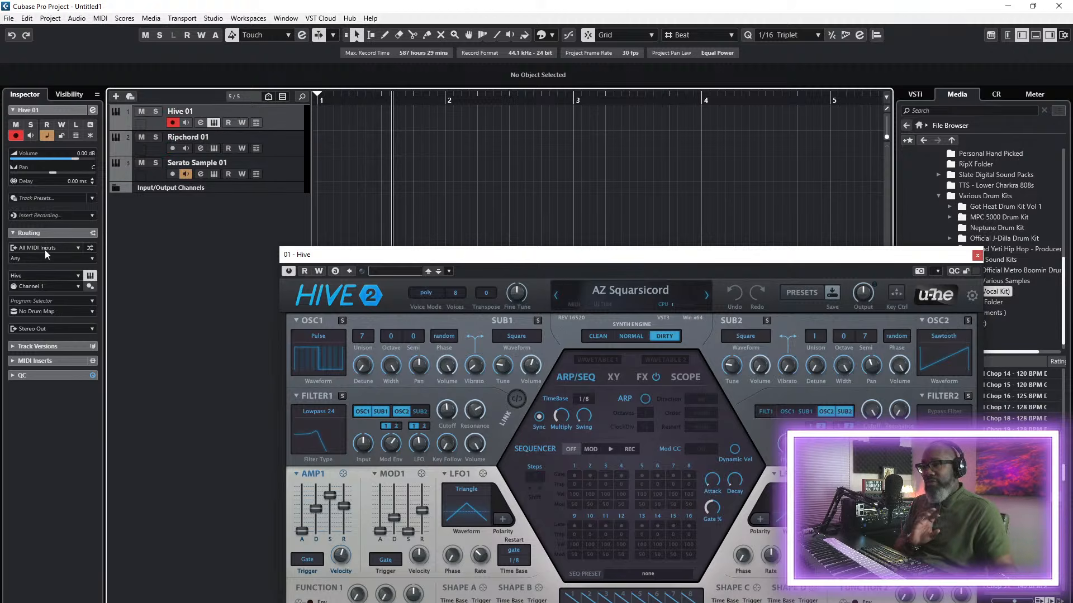
left_click(53, 249)
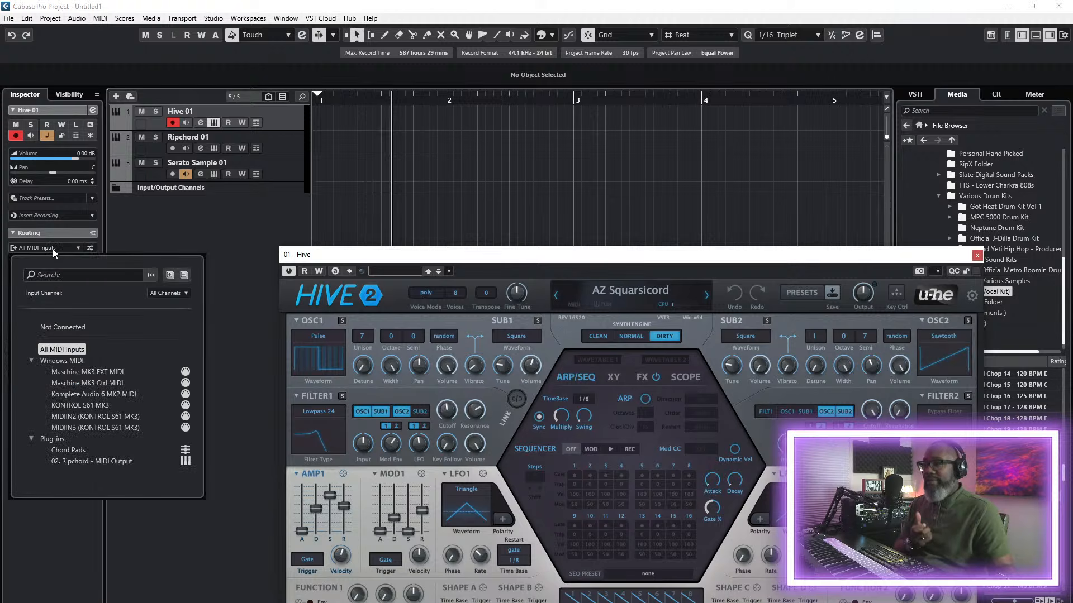
left_click(106, 462)
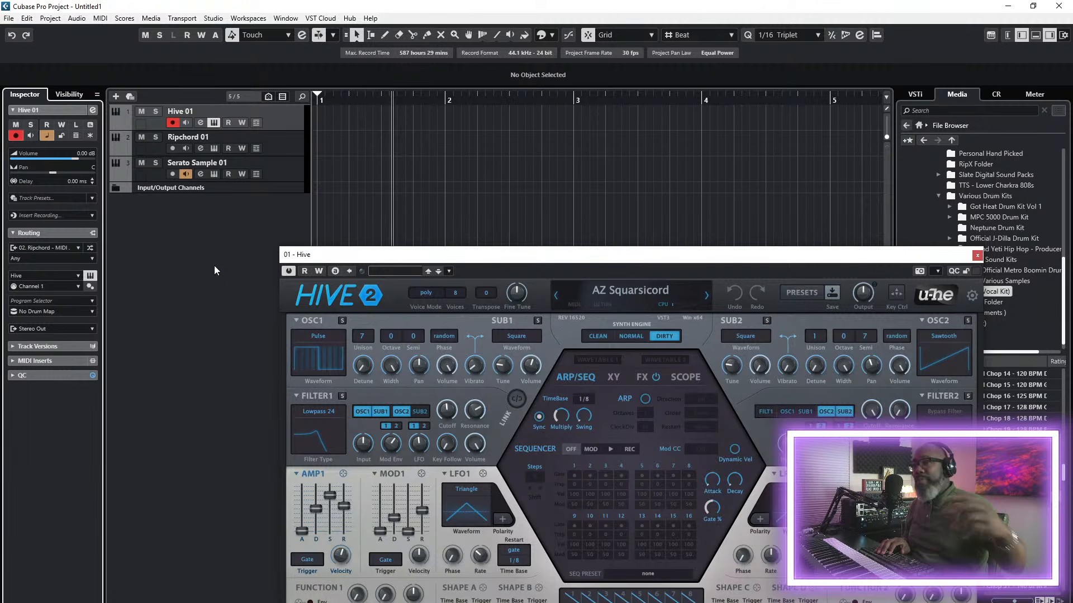
- Move the Hive window aside and open the Ripchord plug-in window from the Ripchord 01 track
left_click_drag(508, 260, 383, 86)
left_click_drag(279, 86, 485, 185)
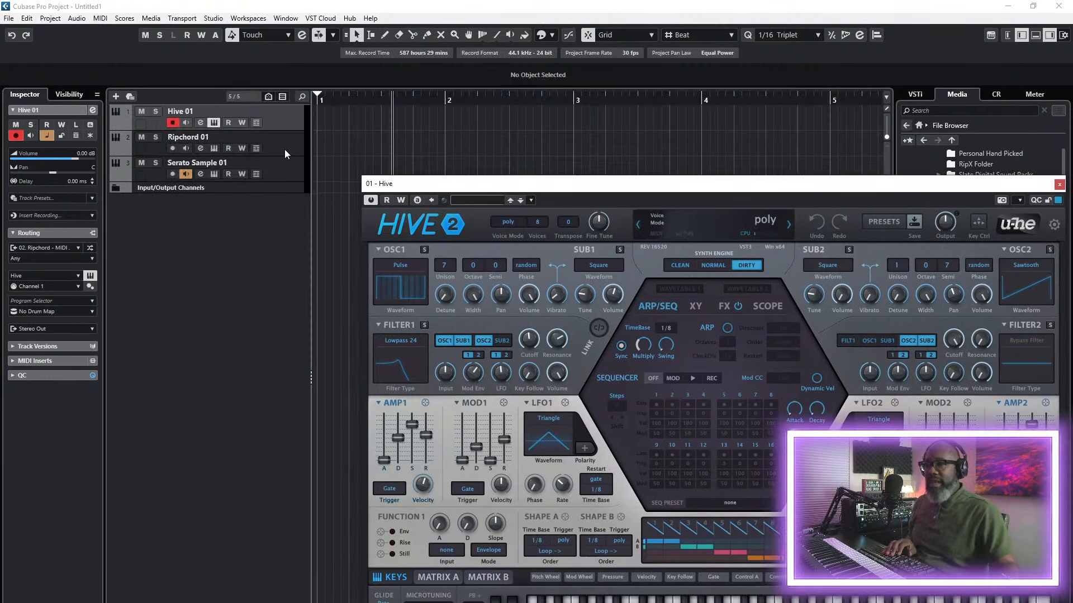
left_click(268, 149)
left_click(89, 276)
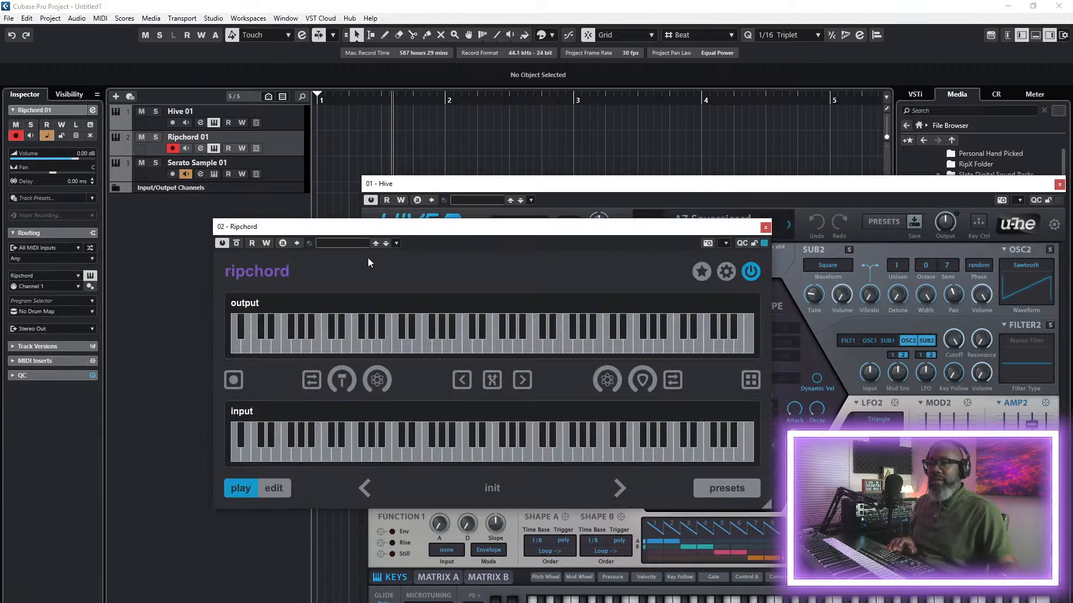
- Load the Prisms 5 chord preset Gm or Bb (UrbanGospel) in Ripchord
left_click(609, 439)
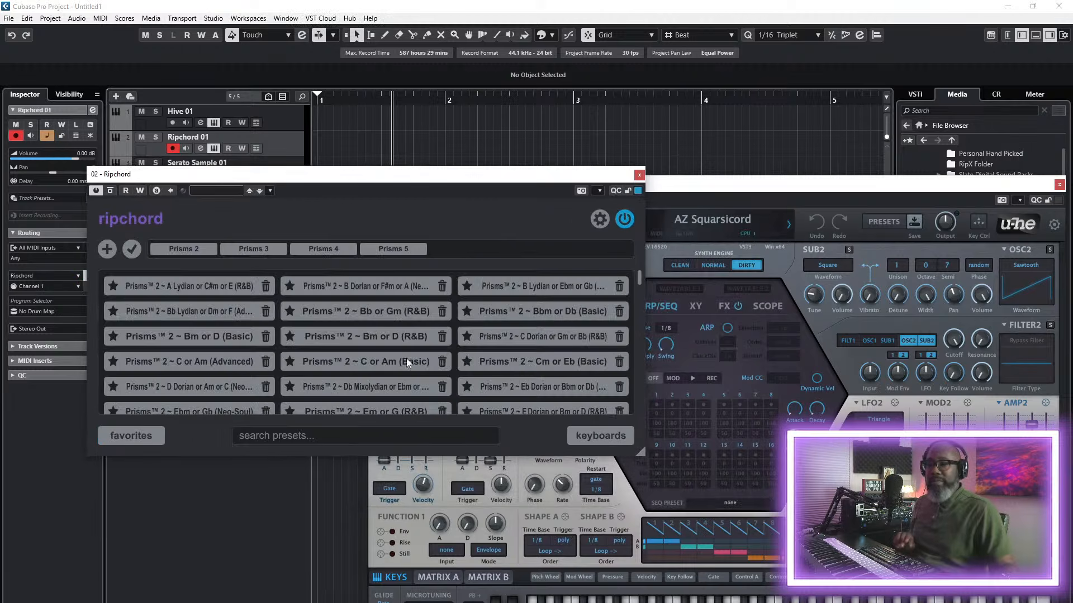
left_click(386, 248)
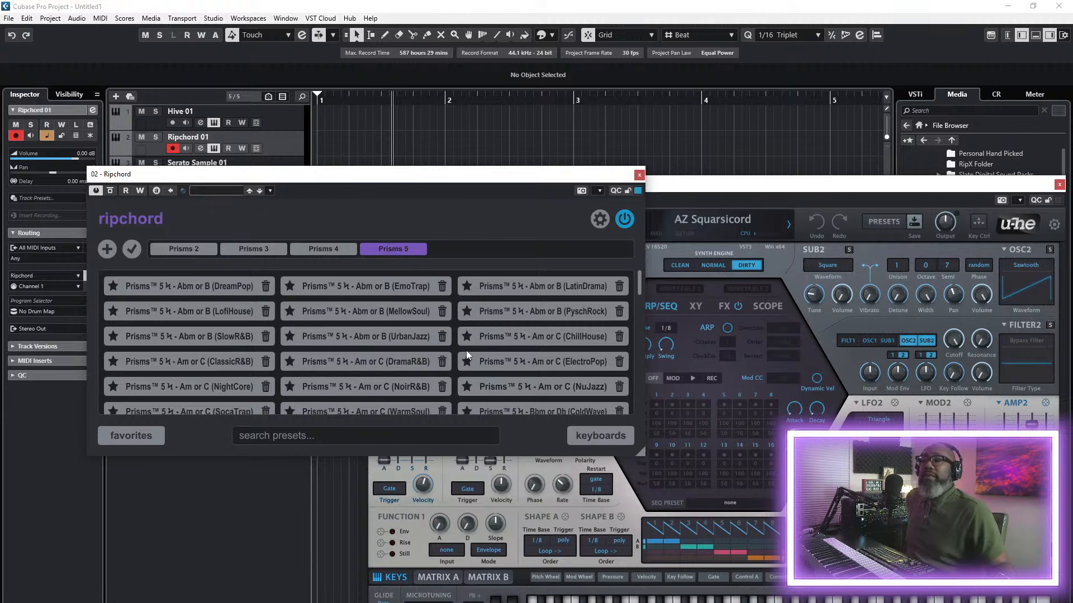
scroll(378, 336, "down", 15)
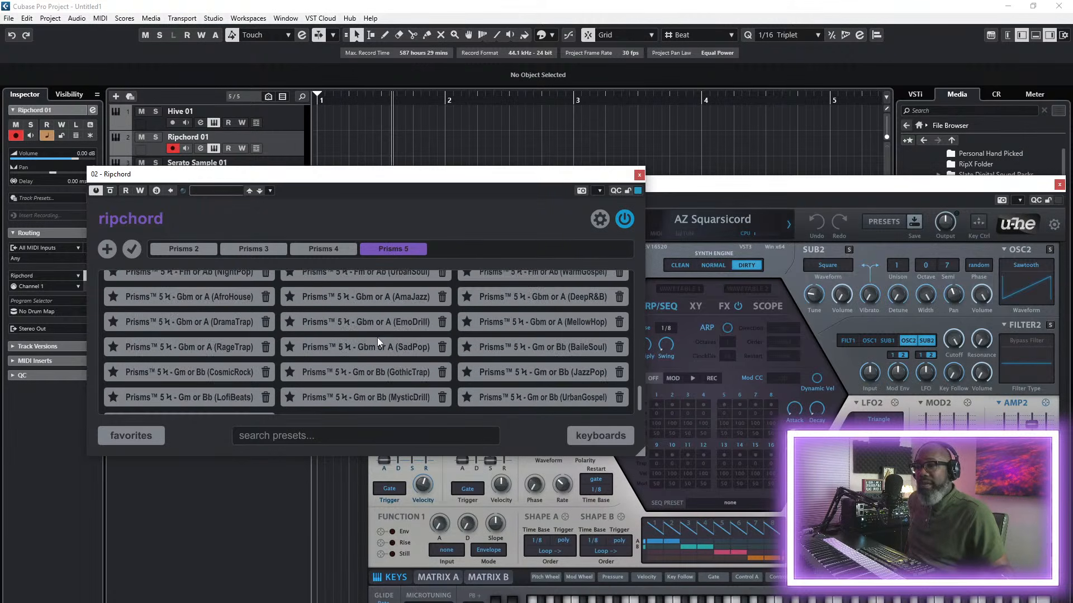
scroll(380, 337, "down", 1)
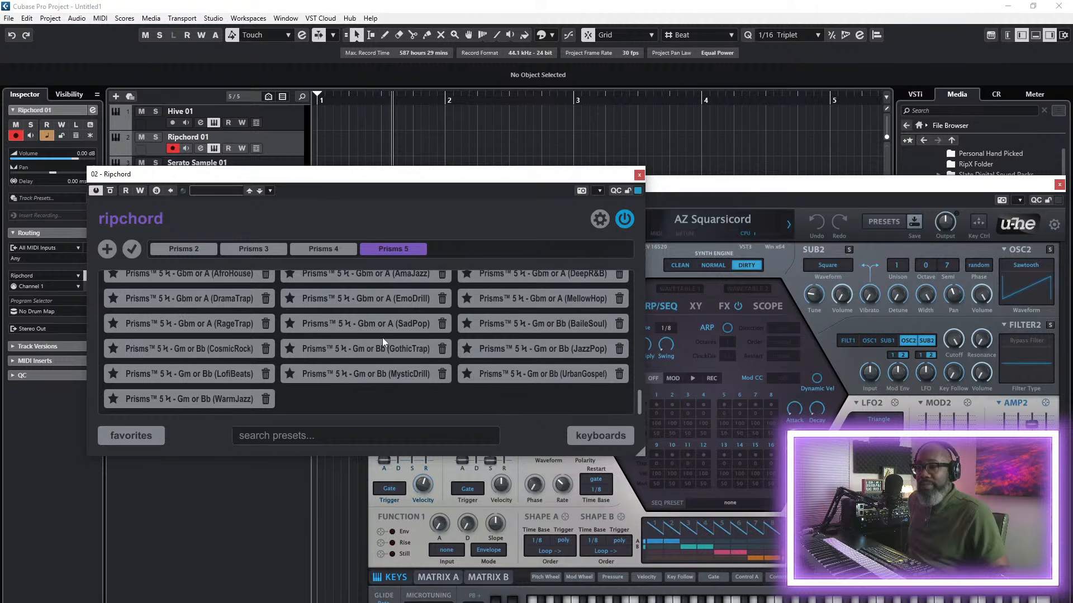
scroll(382, 338, "up", 1)
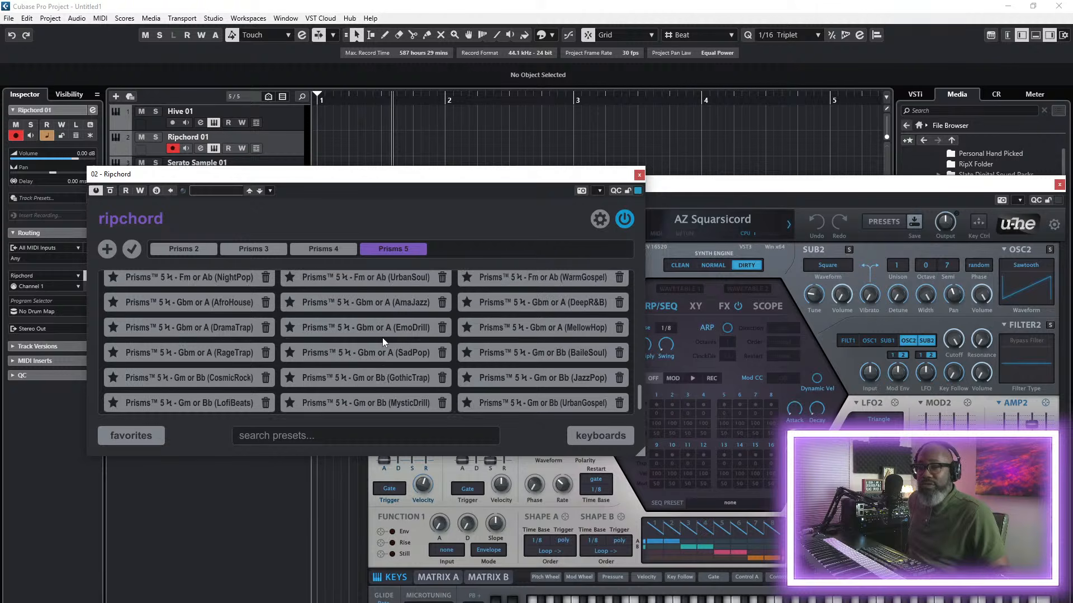
scroll(391, 337, "down", 1)
left_click(538, 373)
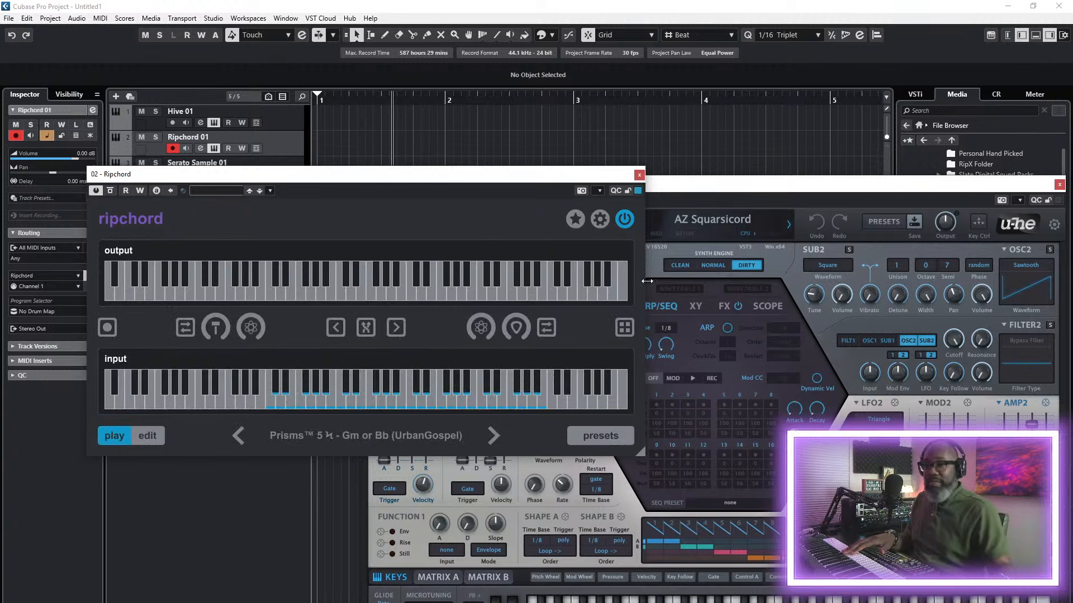
- Select the Hive 01 track and arrange the Hive and Ripchord windows clear of the track list
left_click_drag(763, 192, 583, 108)
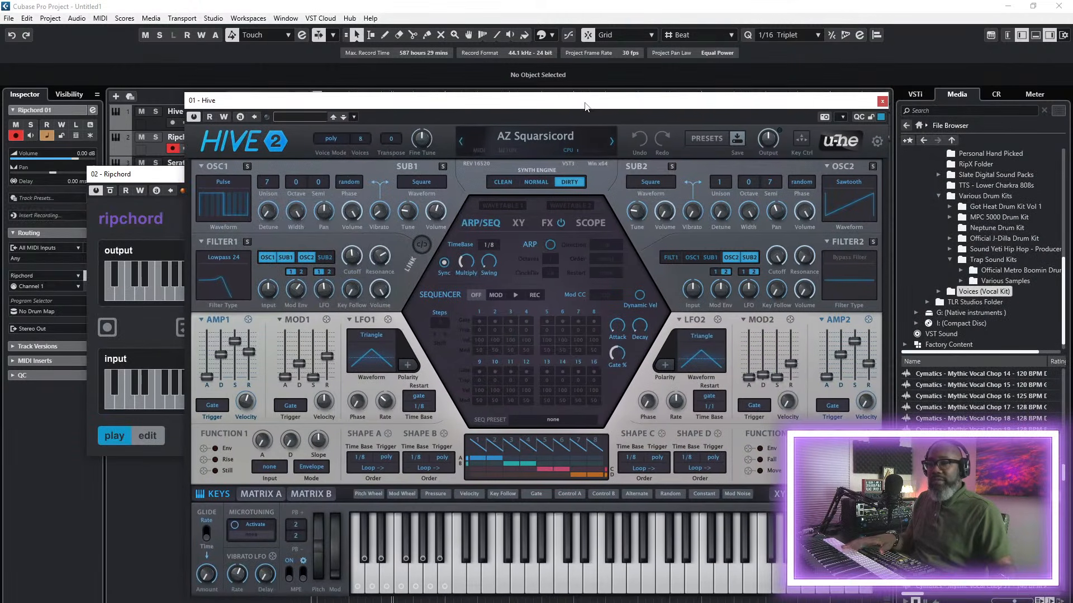
left_click_drag(268, 98, 439, 213)
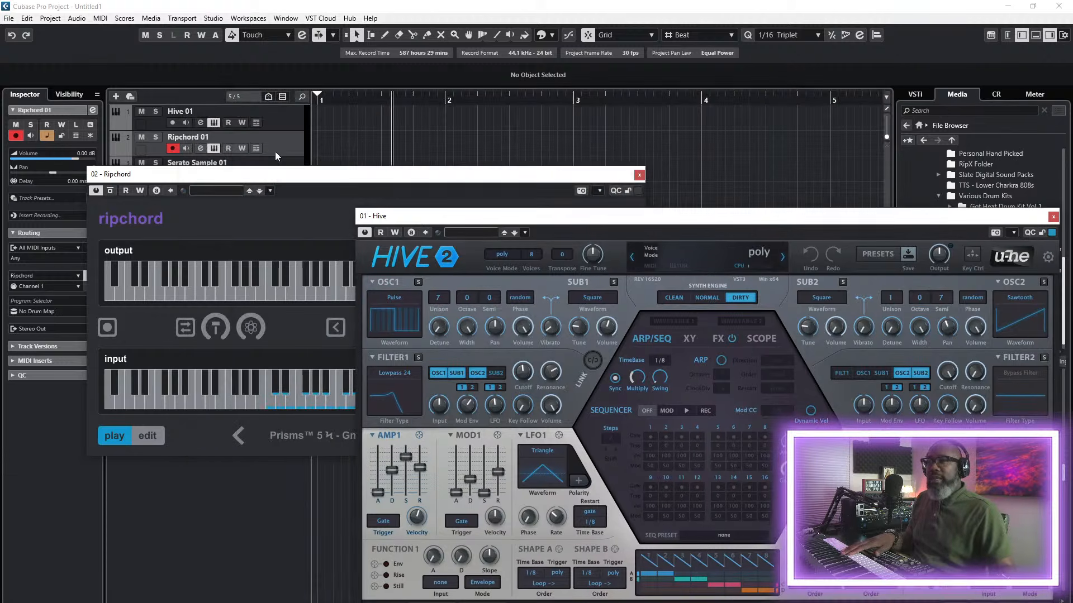
left_click(281, 113)
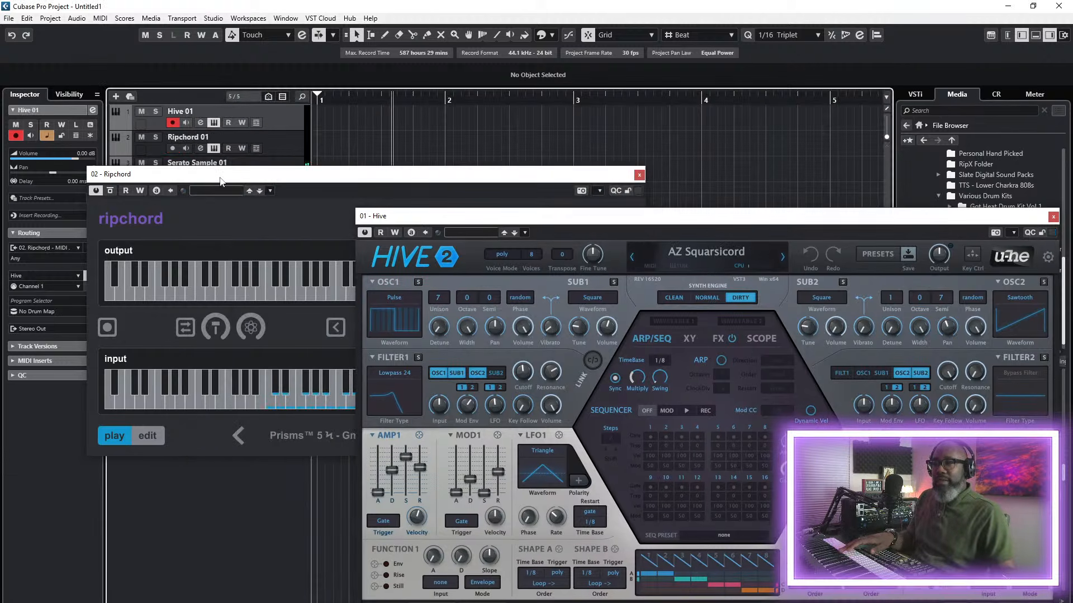
left_click_drag(219, 178, 376, 297)
- Turn off monitoring on Serato Sample 01, enable it on Ripchord 01, and select the Hive 01 track to play
left_click(280, 173)
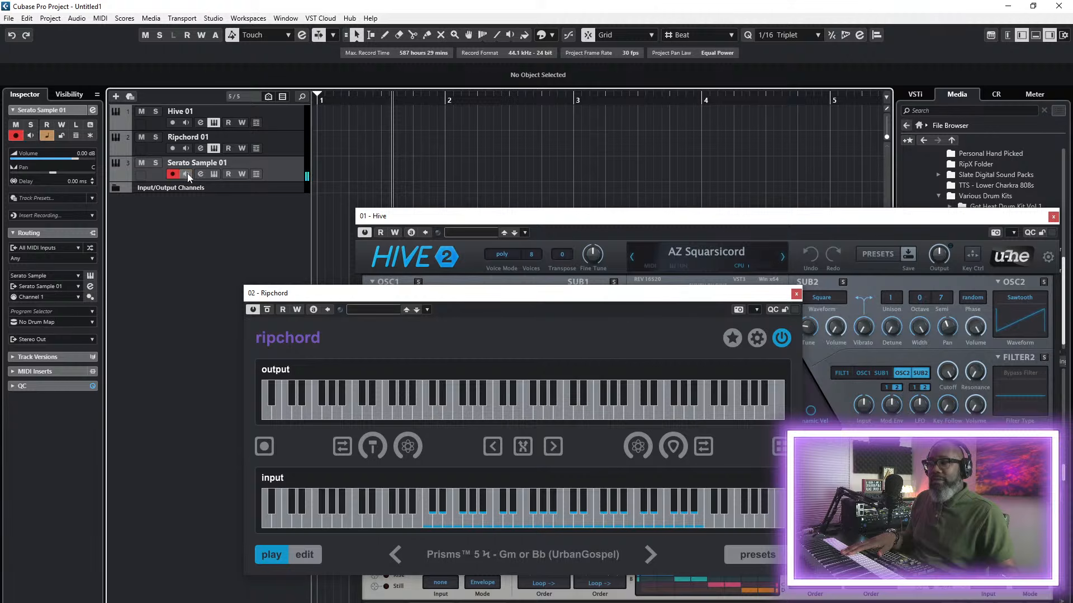
left_click(185, 149)
left_click(186, 150)
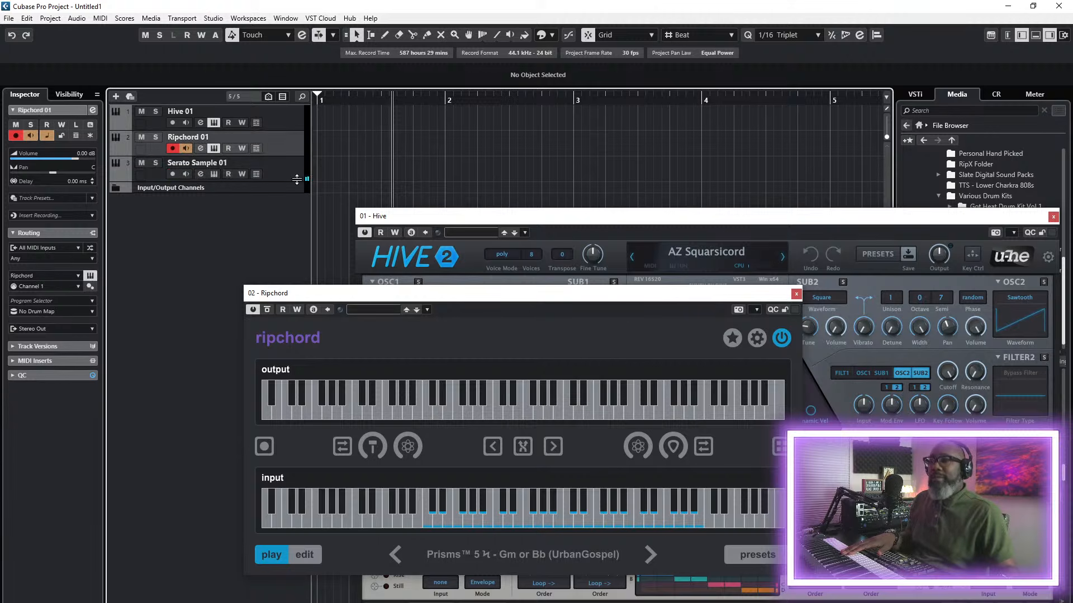
left_click(292, 122)
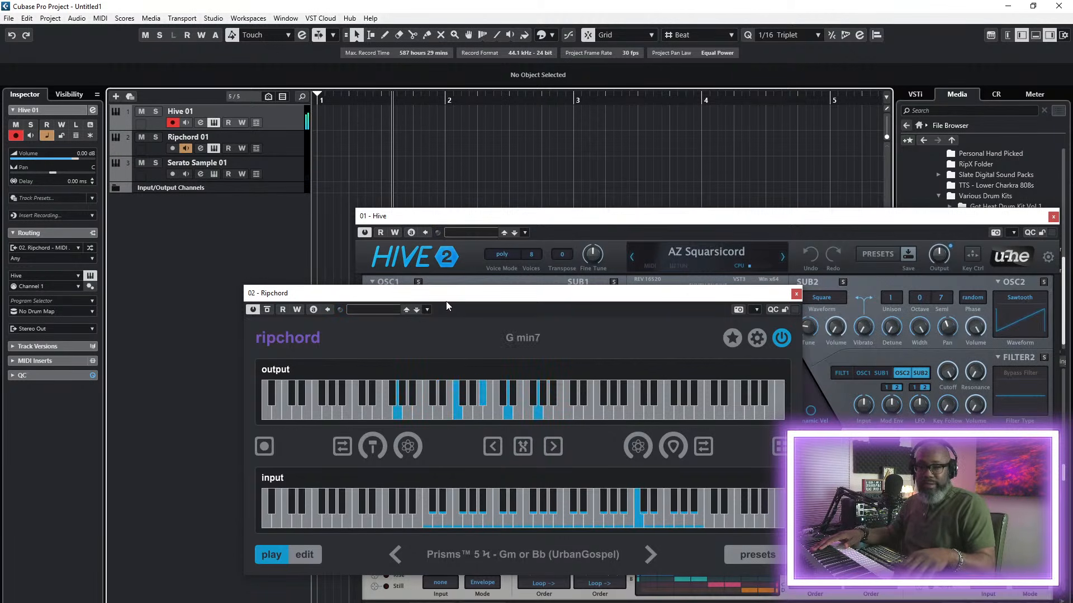
- Bring the Hive window forward, set its voice mode to mono, and move it clear of the tracks
left_click_drag(531, 218, 320, 112)
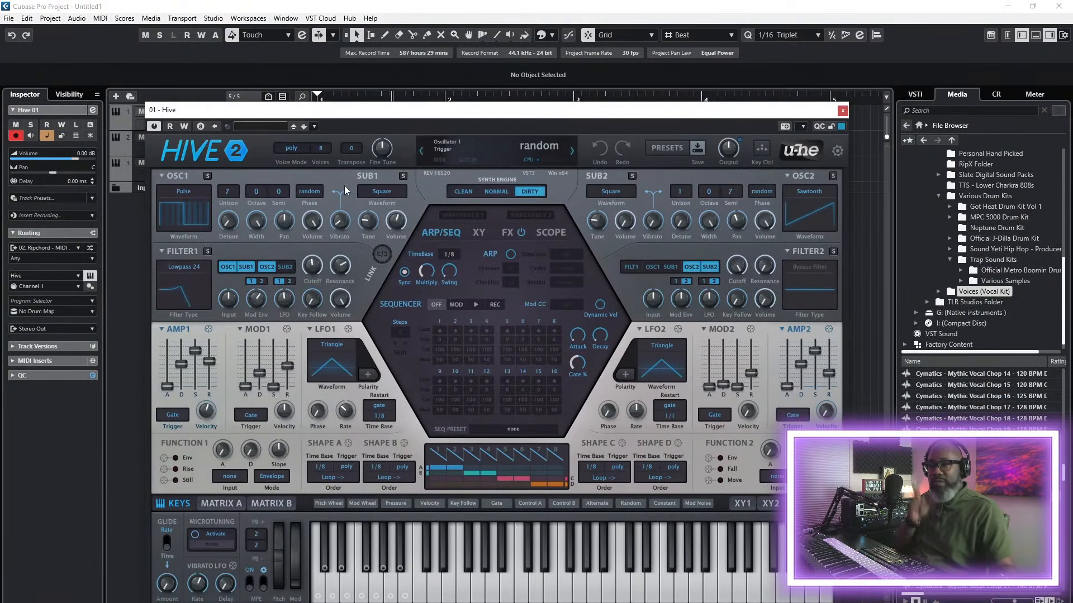
left_click(304, 152)
left_click(317, 172)
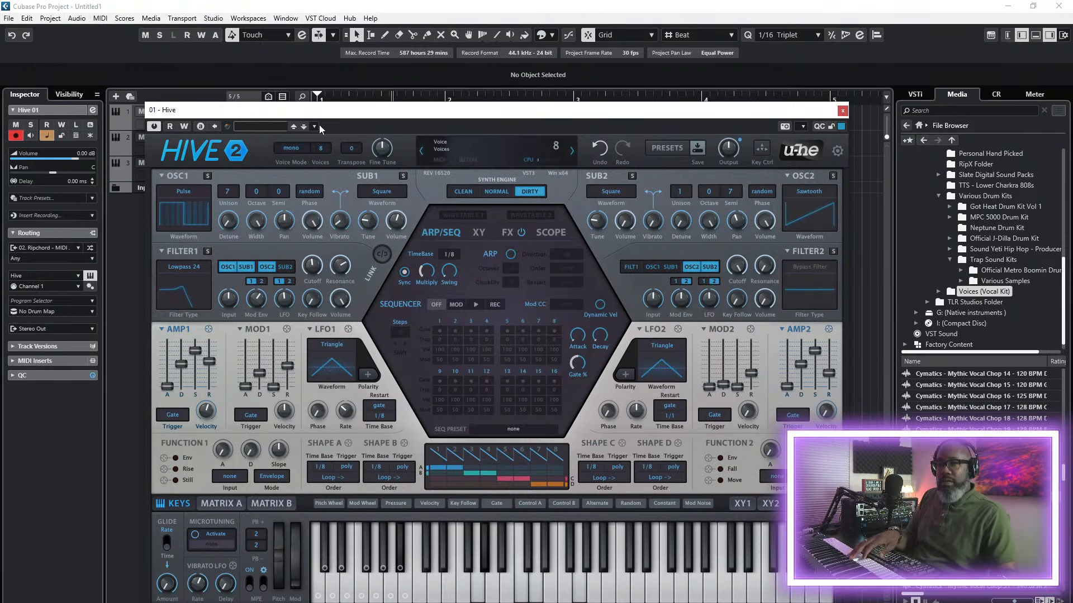
left_click_drag(328, 110, 438, 194)
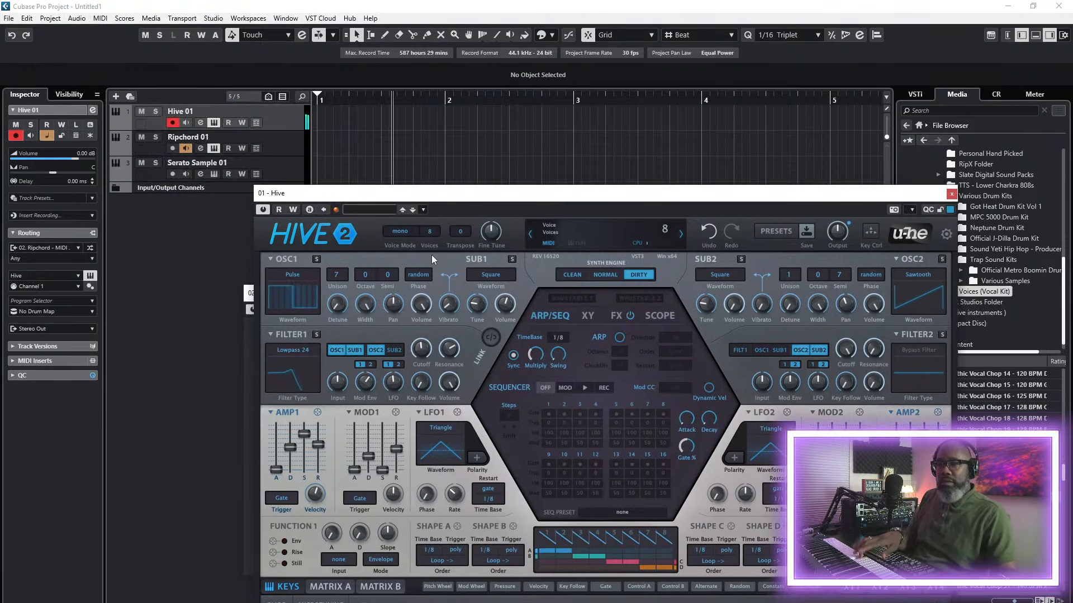
- Load the AZ Clean Supersaw preset from Hive's 02 Poly Leads folder
left_click(769, 234)
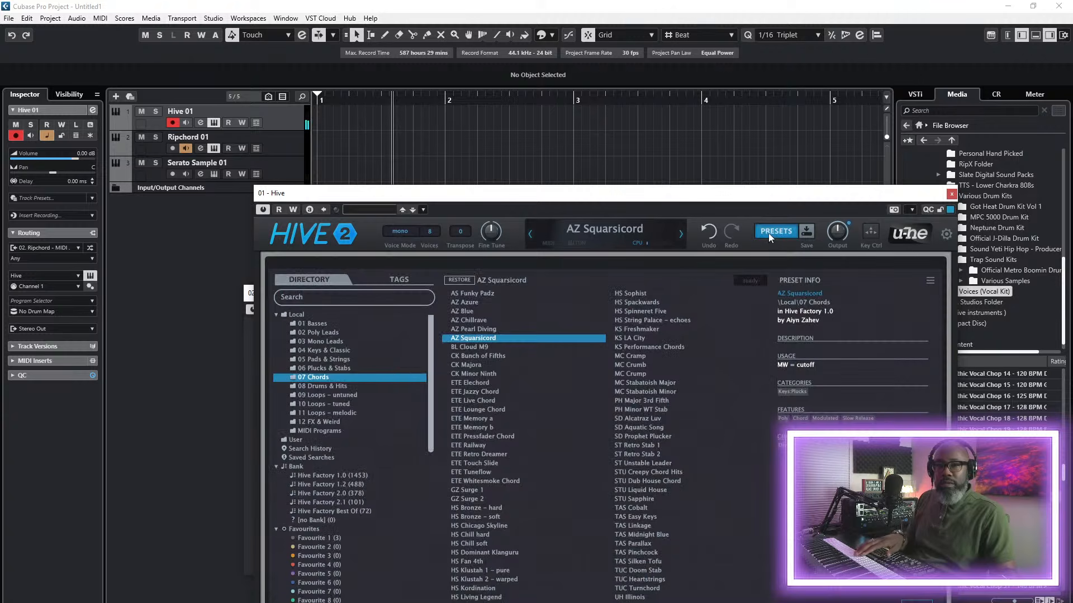
left_click(324, 332)
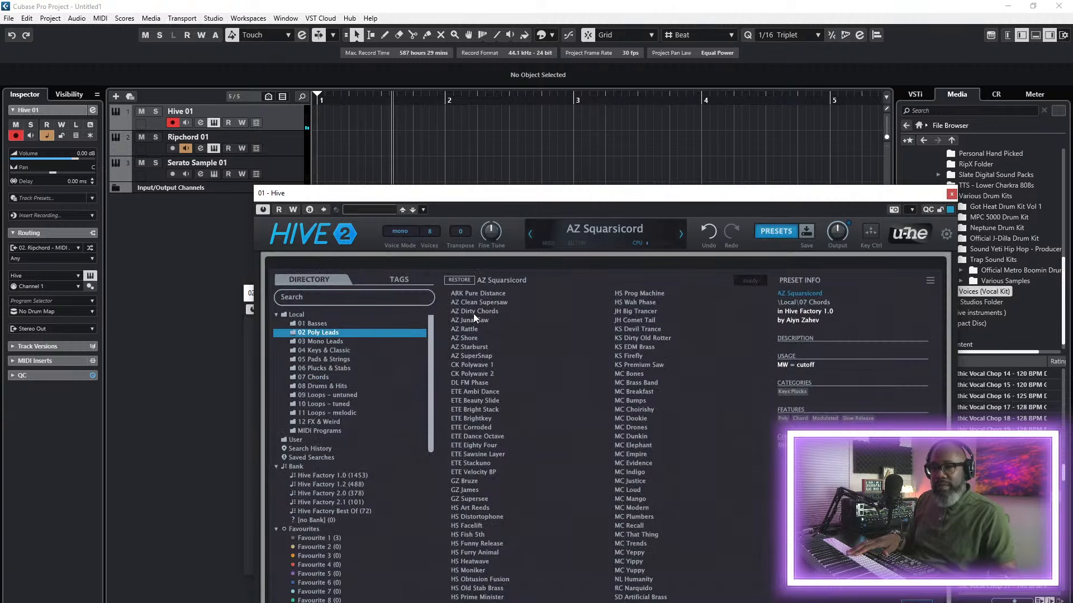
left_click(481, 304)
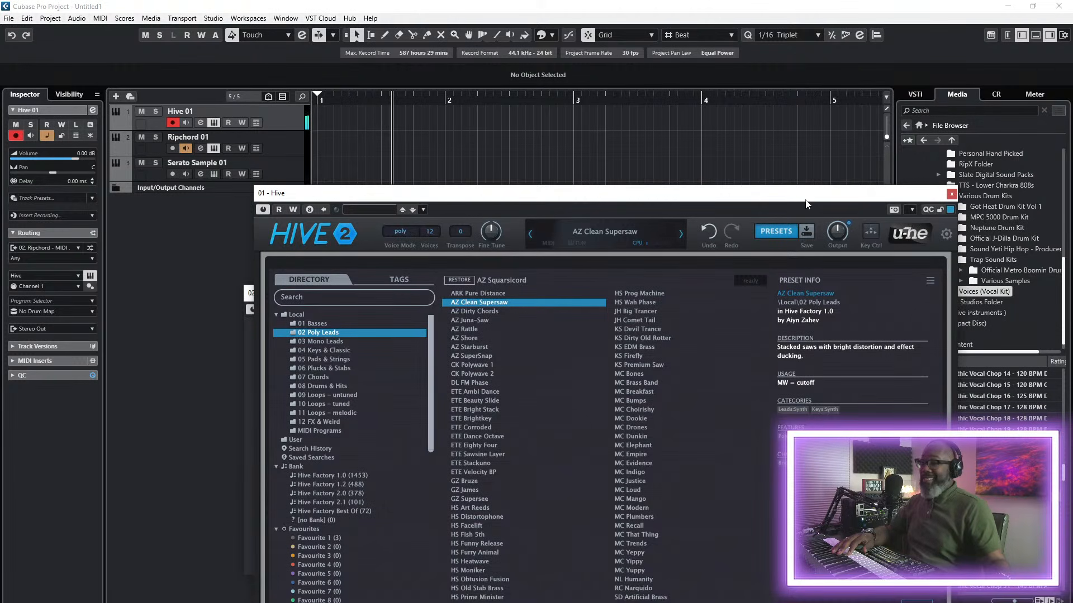
- Expand the Input/Output Channels folder in the track list and move the Hive window clear of the tracks
left_click_drag(596, 197, 532, 124)
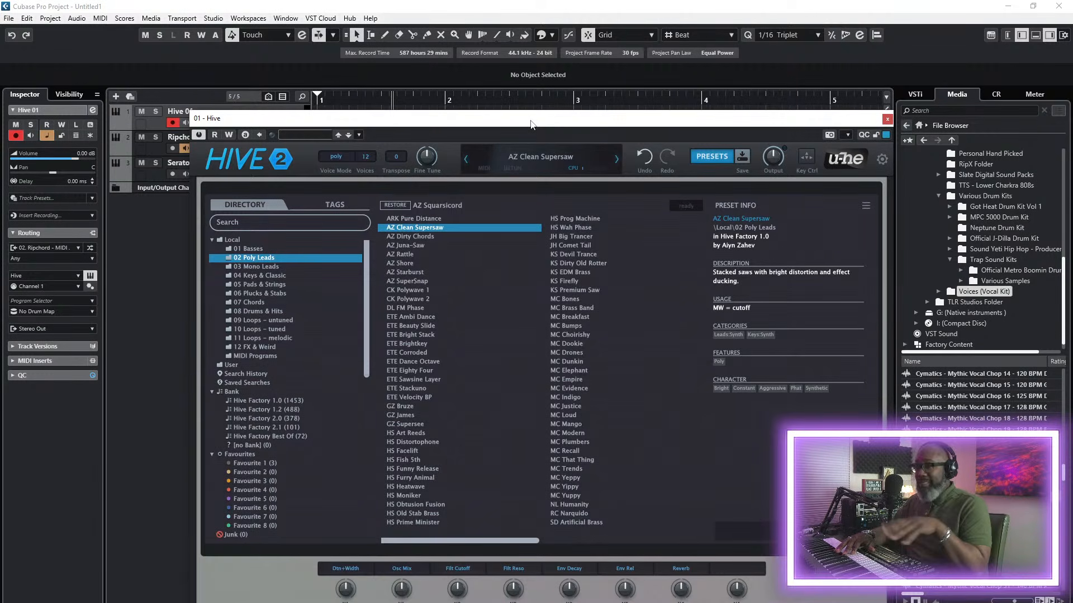
left_click_drag(414, 123, 393, 114)
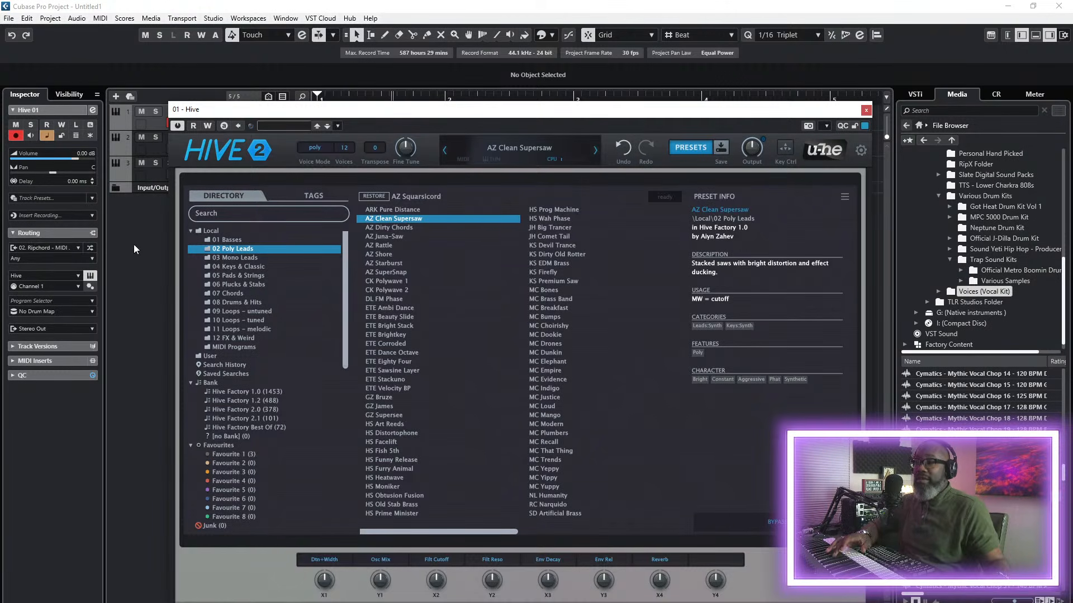
left_click(118, 190)
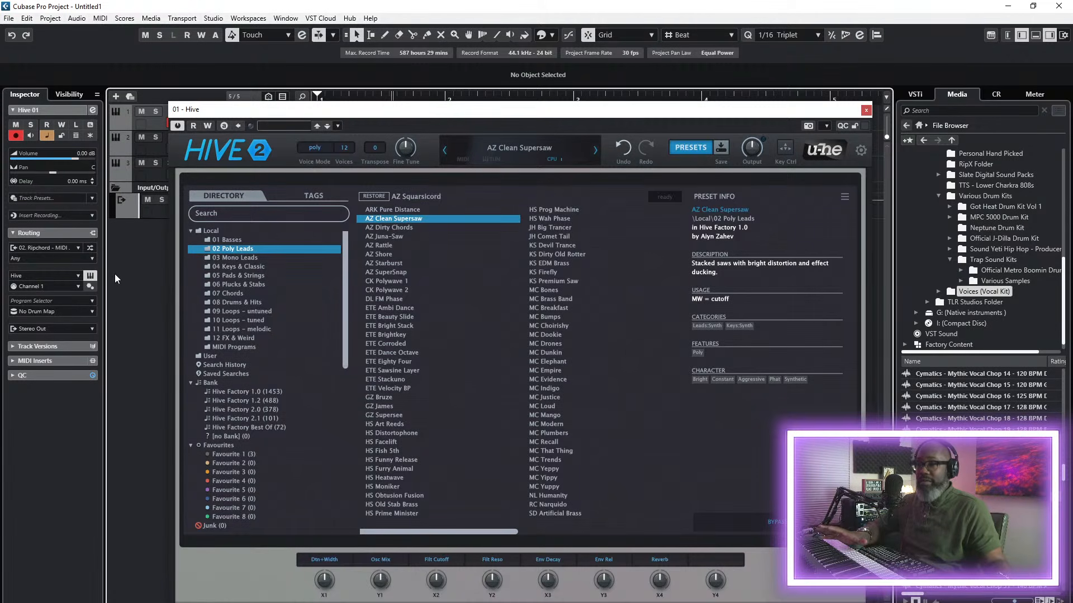
left_click_drag(273, 107, 338, 224)
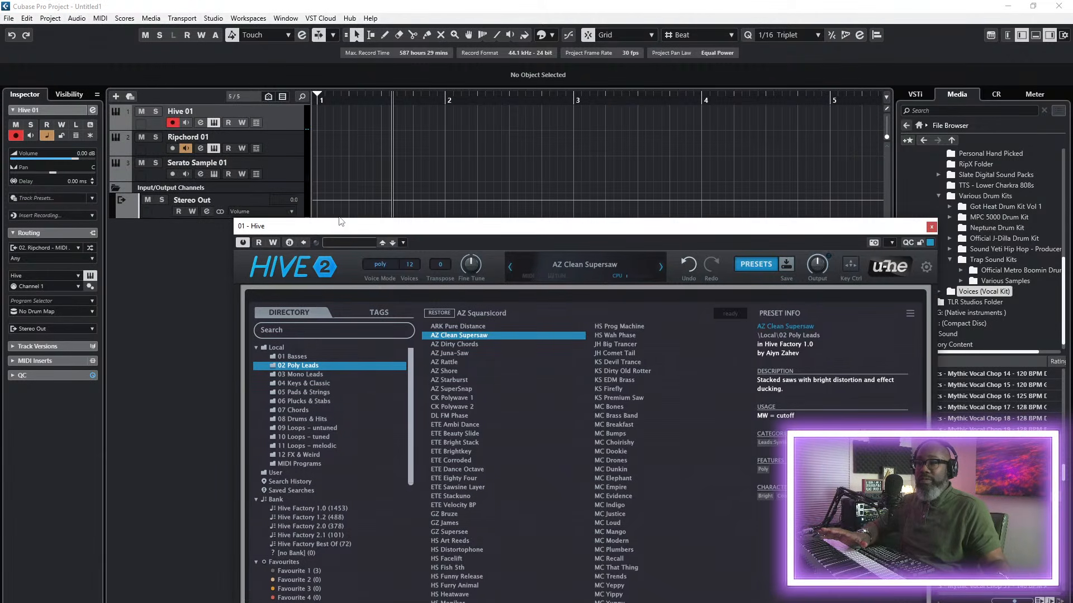
- Open Ripchord from the Ripchord 01 track, enlarge its window, look through the Prisms 5 chord presets, and close it
left_click(283, 148)
left_click(91, 275)
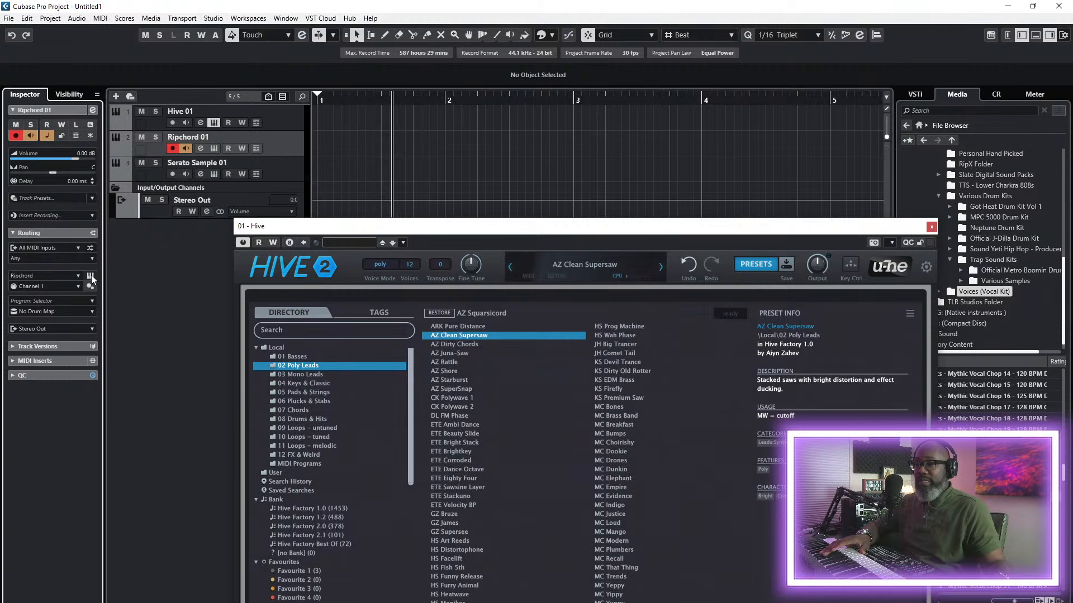
left_click(90, 275)
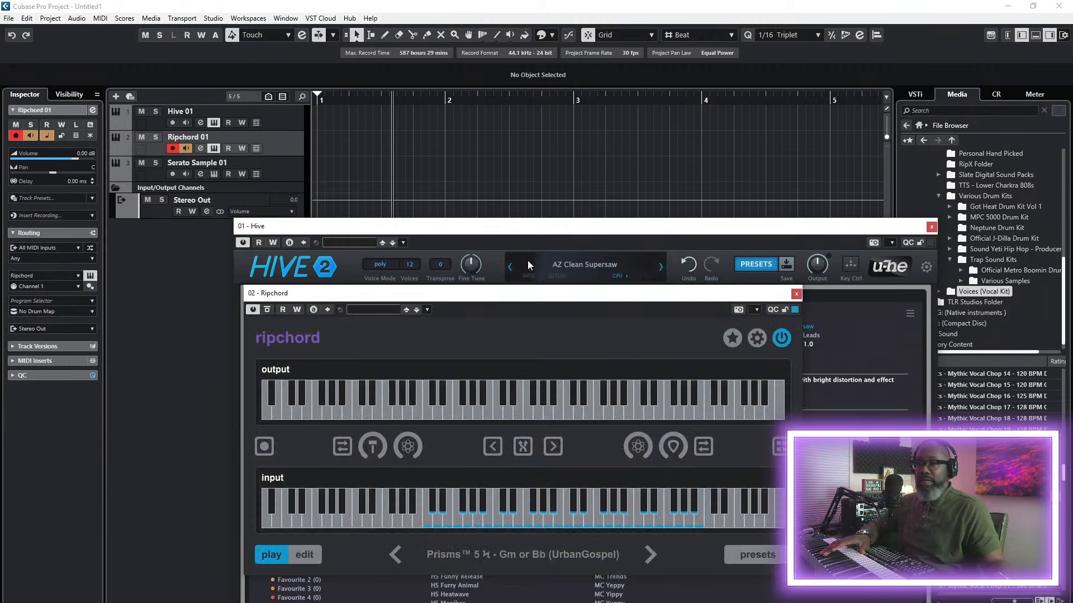
left_click(596, 428)
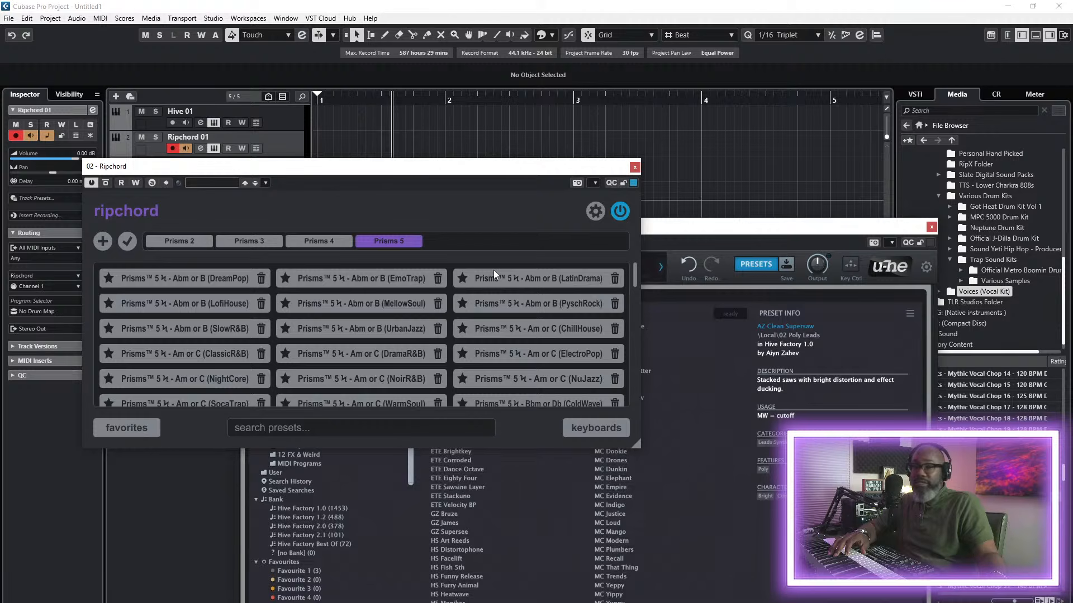
scroll(515, 355, "down", 5)
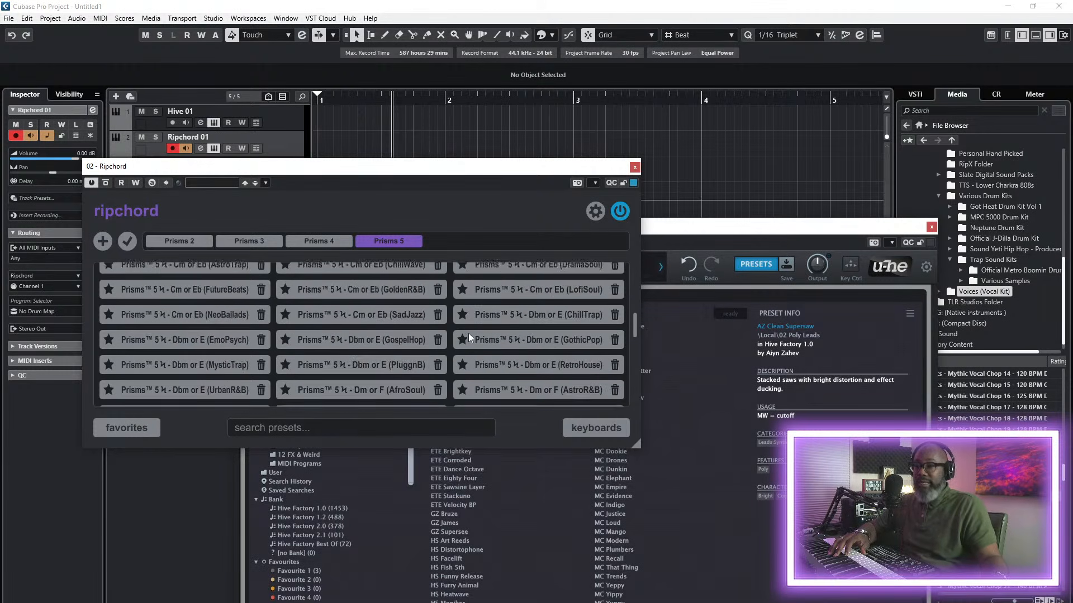
left_click_drag(632, 442, 716, 482)
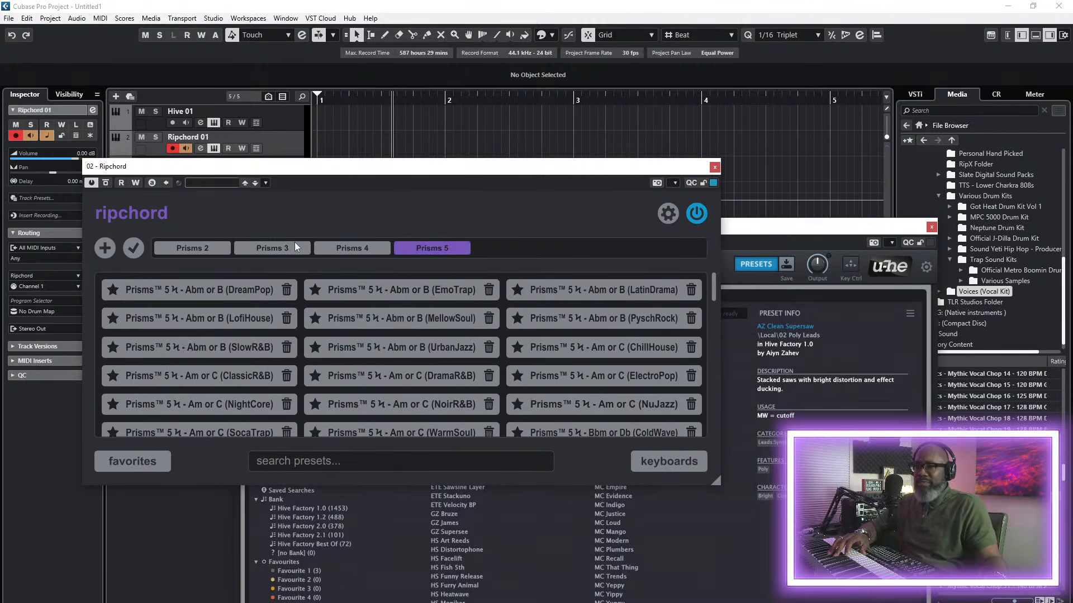
left_click_drag(335, 169, 413, 208)
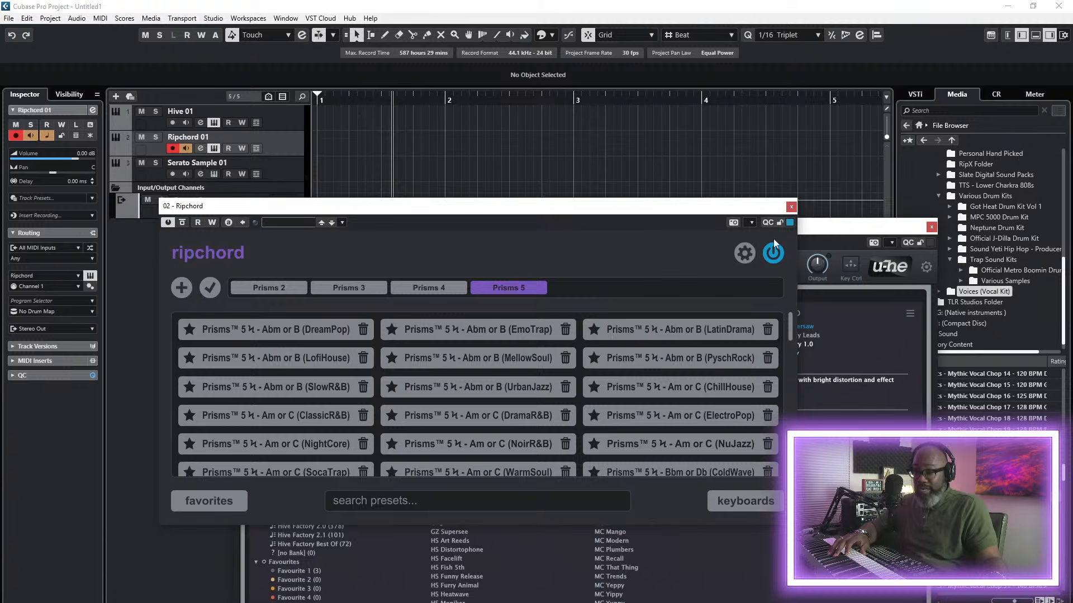
scroll(622, 409, "down", 5)
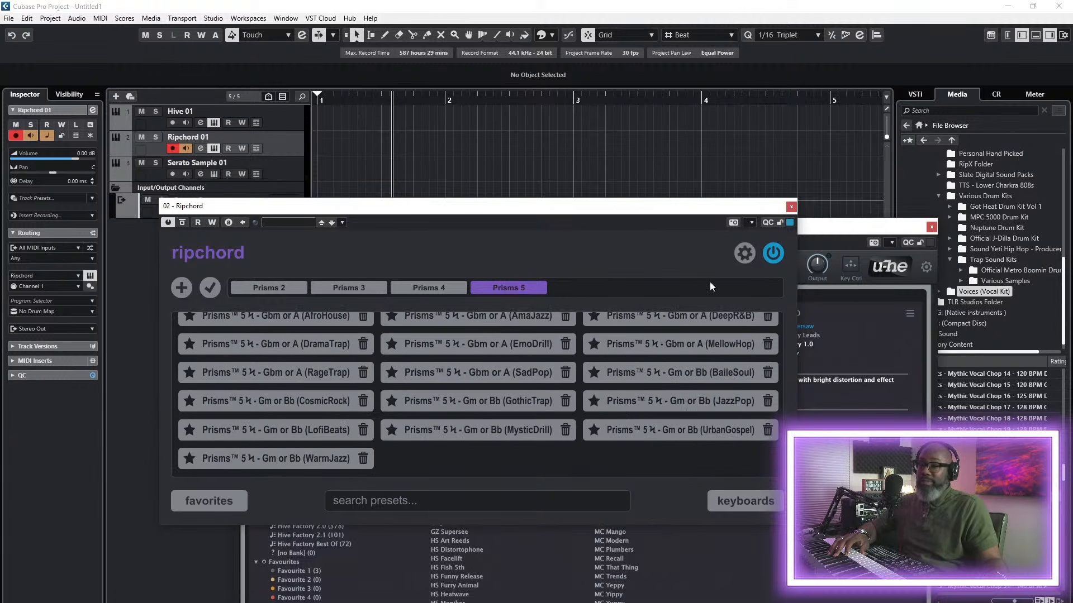
left_click(791, 207)
- Select the Hive 01 track for recording and move the Hive window over the project area
left_click_drag(786, 225, 692, 114)
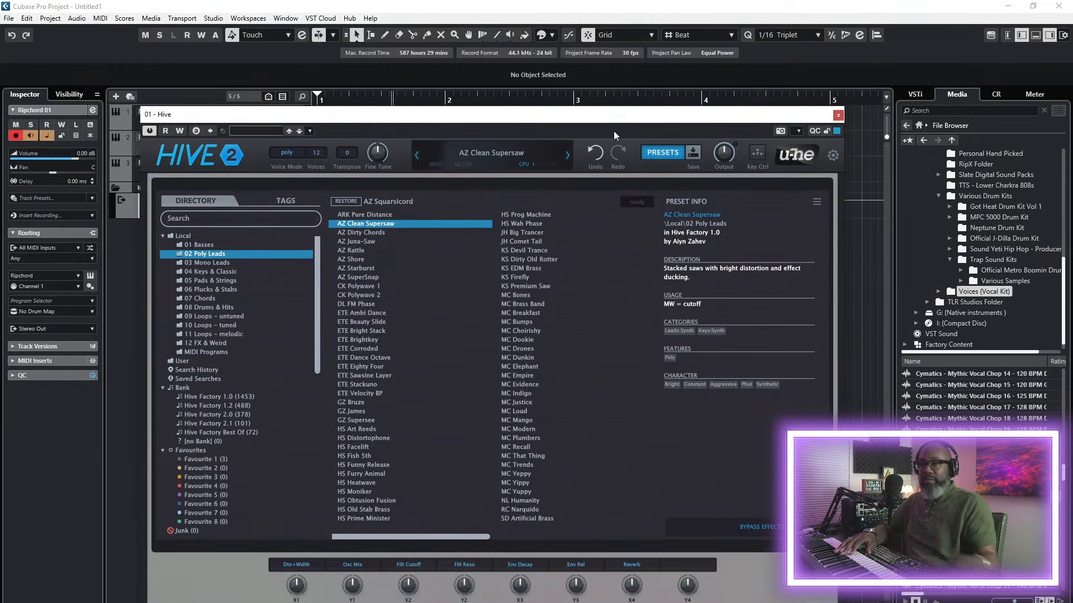
left_click_drag(749, 121, 873, 247)
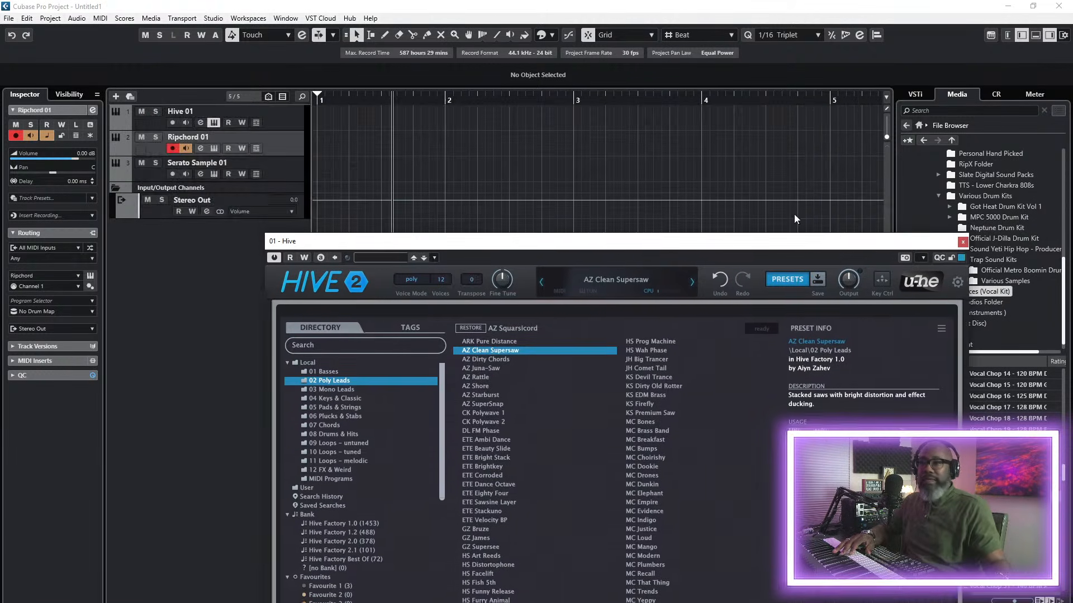
left_click(306, 120)
left_click_drag(430, 246, 327, 98)
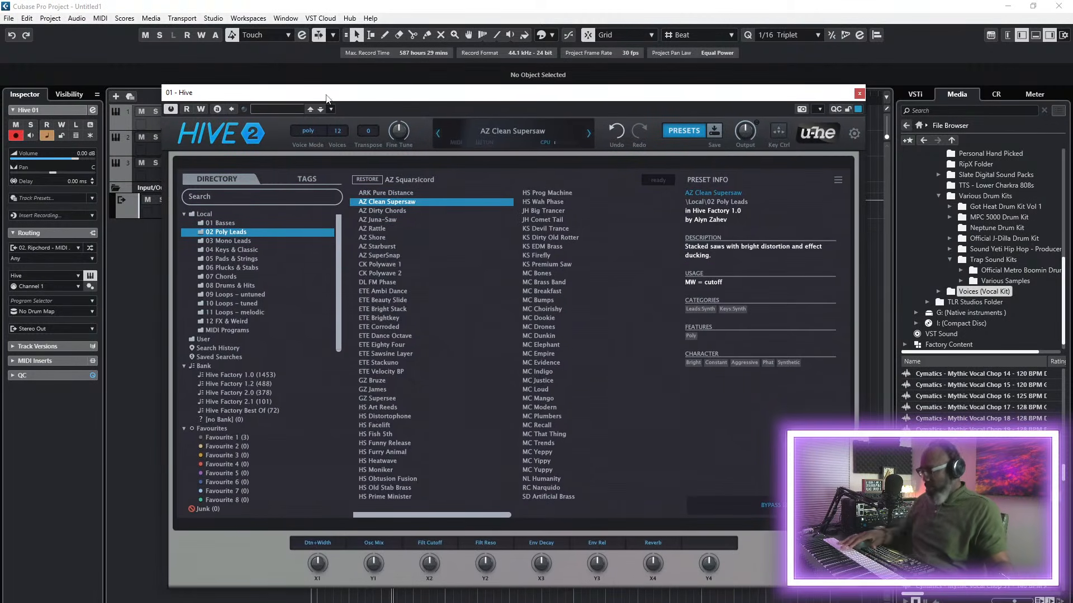
- Show the transport bar, turn on the metronome, and rehearse the chords against the click
key("F2")
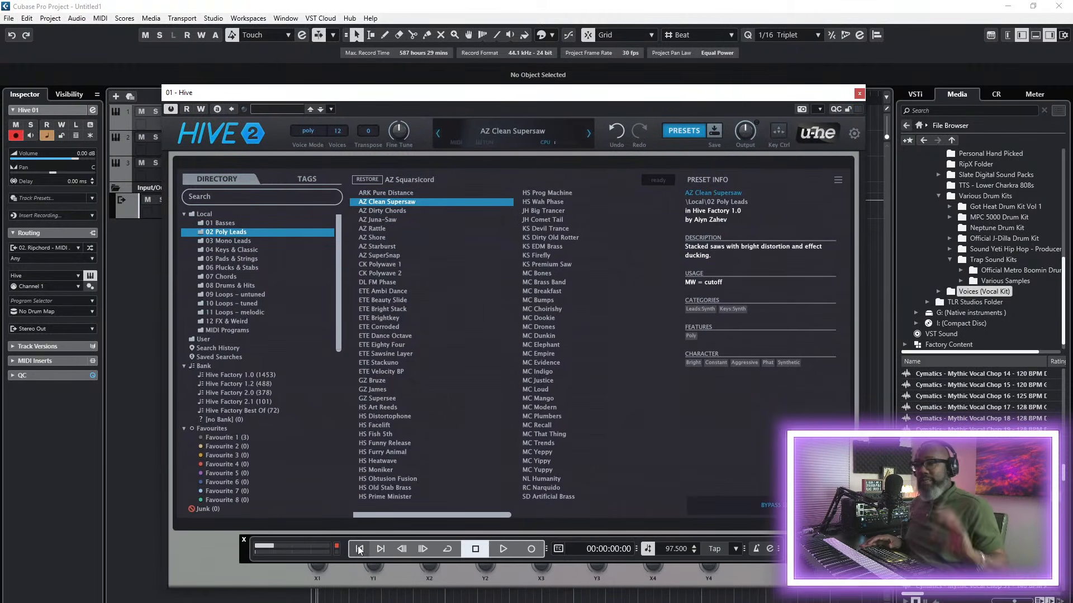
left_click(756, 549, "ctrl")
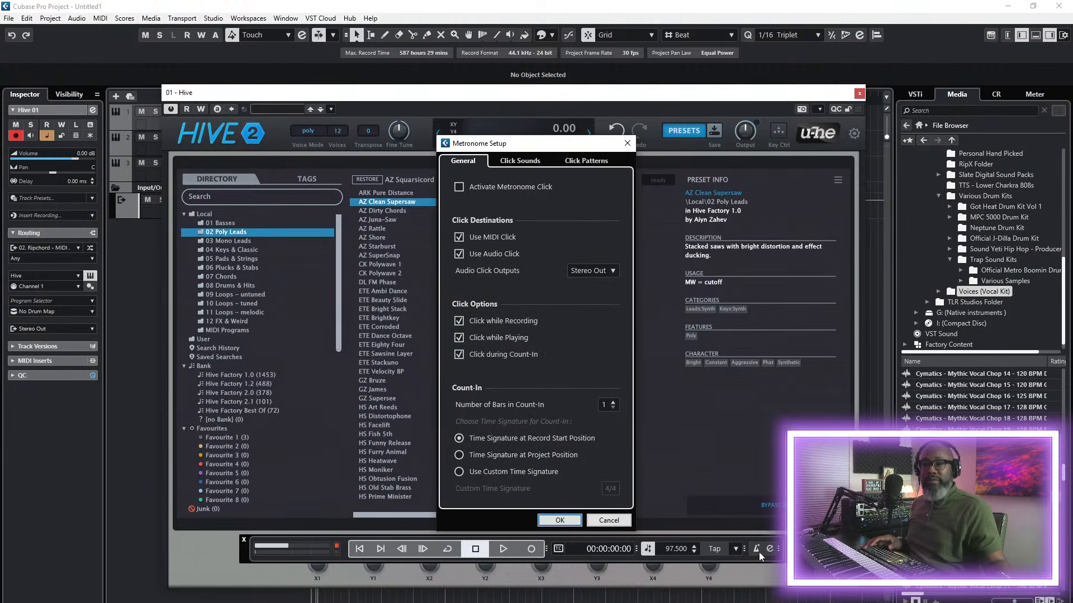
left_click(628, 143)
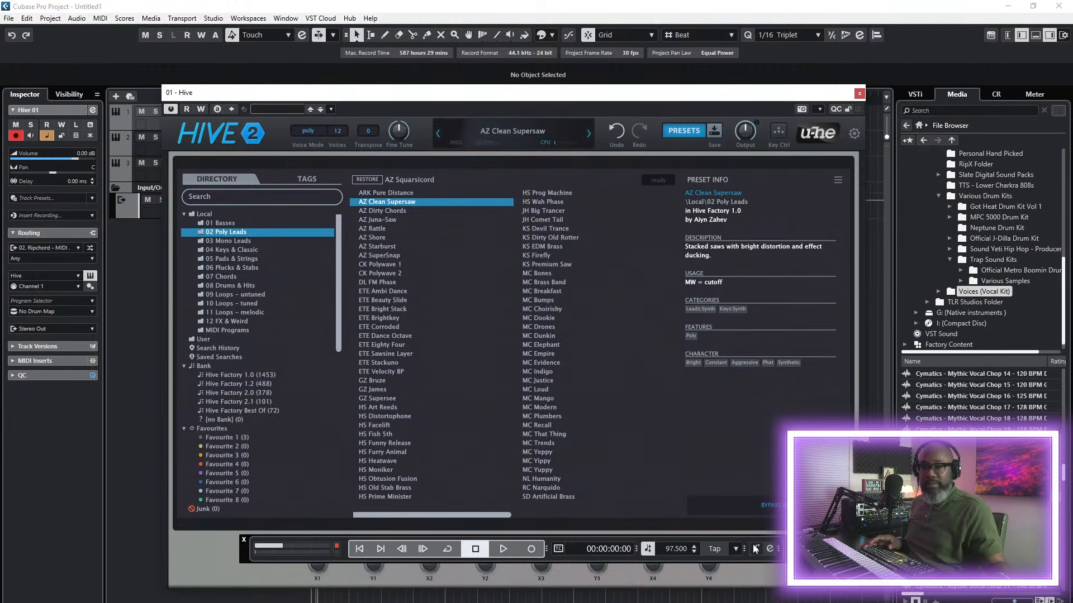
key("space")
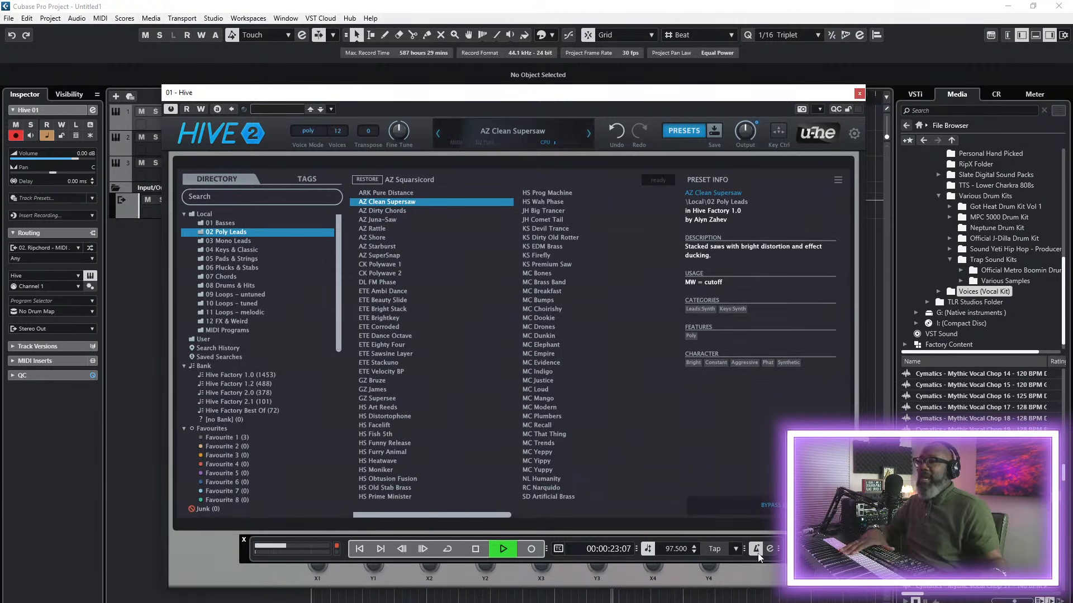
key("space")
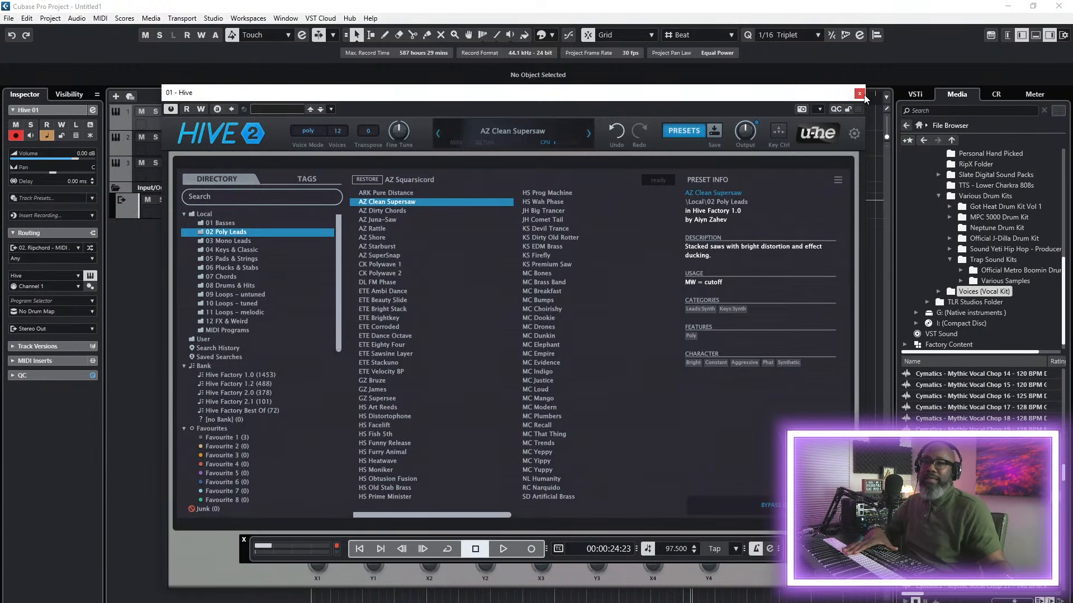
- Record the chords on the Hive 01 track from the project start and trim the recorded part to four bars
left_click(859, 93)
left_click(360, 549)
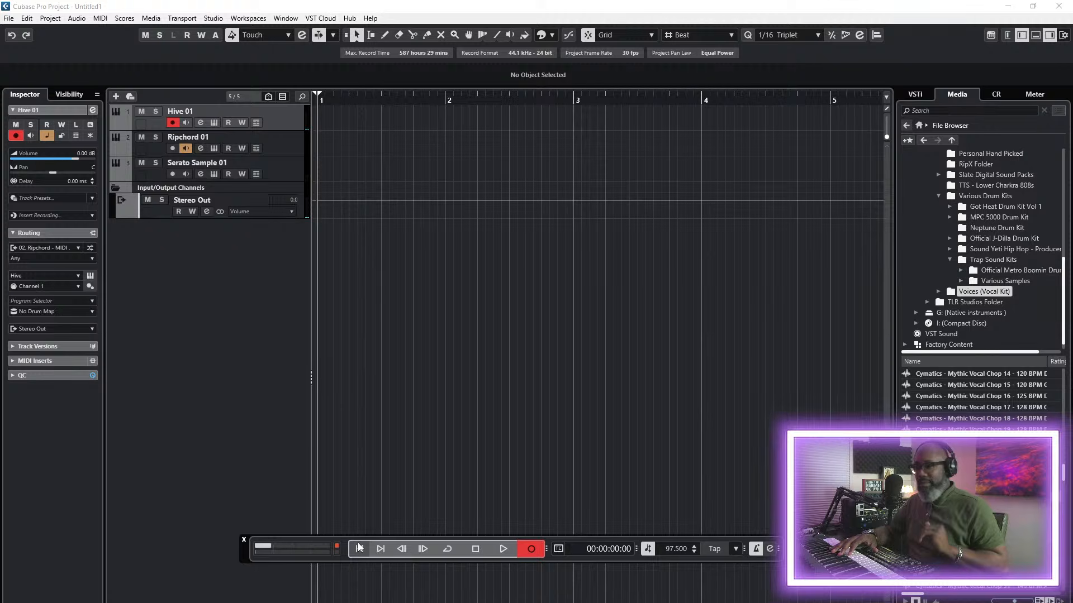
key("space")
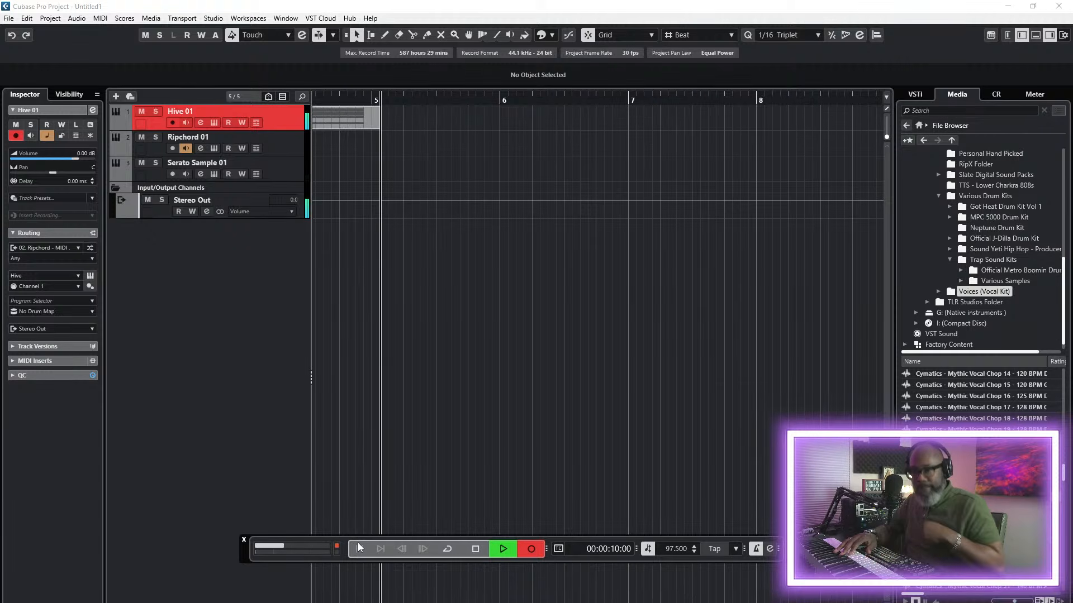
key("space")
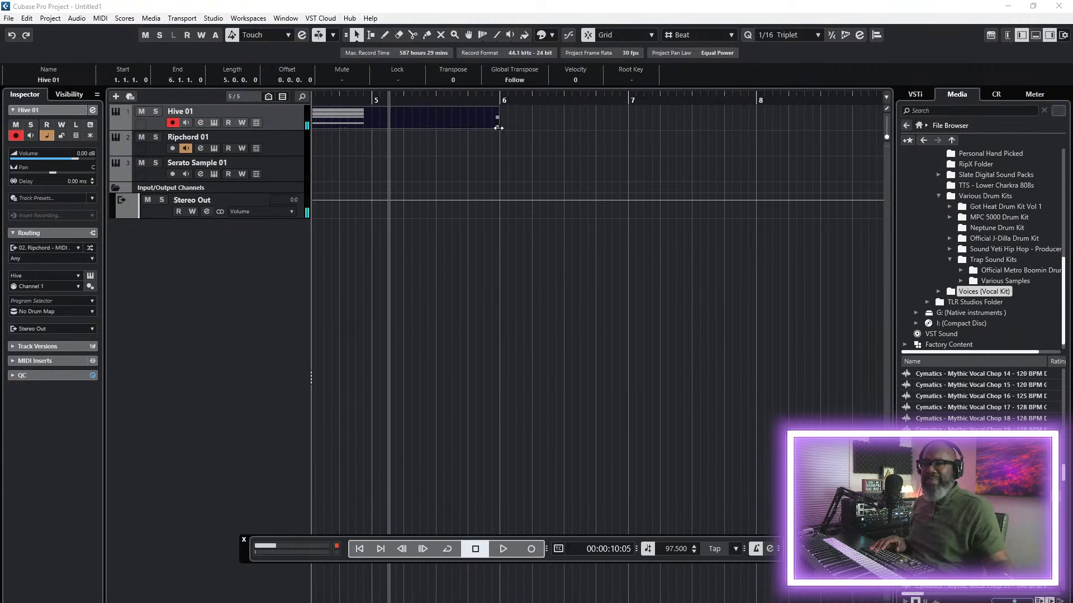
left_click_drag(497, 127, 368, 127)
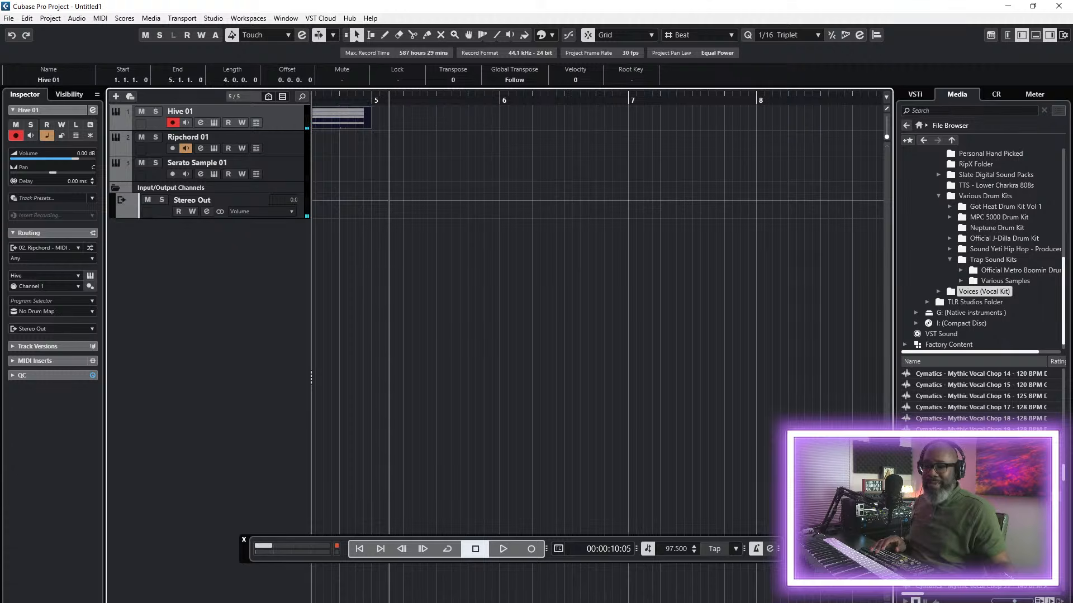
- Set a cycle range from bar 1 to bar 5 around the Hive 01 part and play the loop from the start
key("g")
key("g")
key("g")
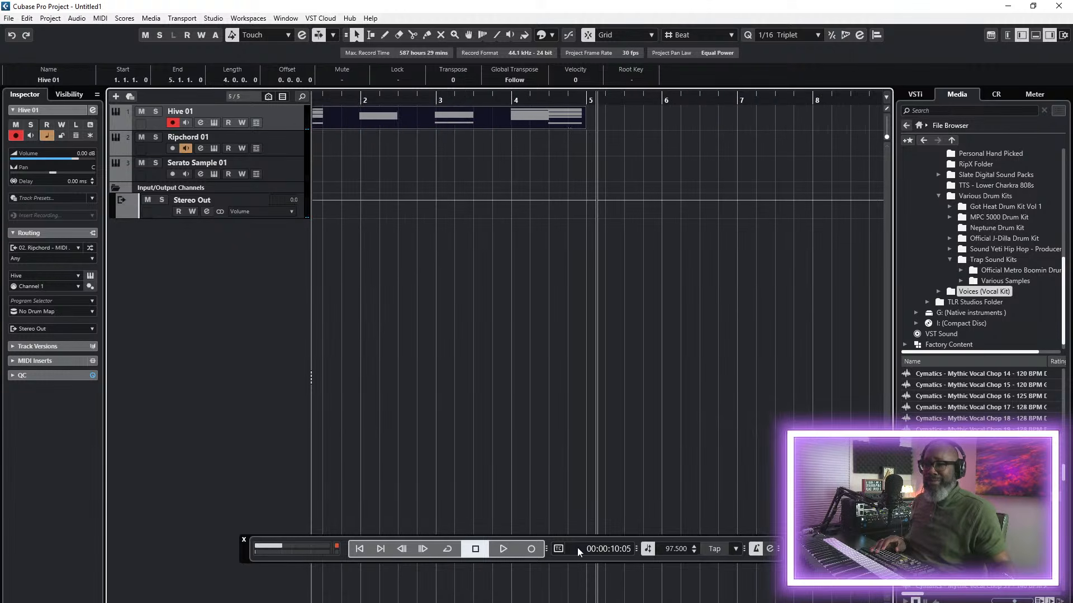
scroll(336, 261, "left", 1)
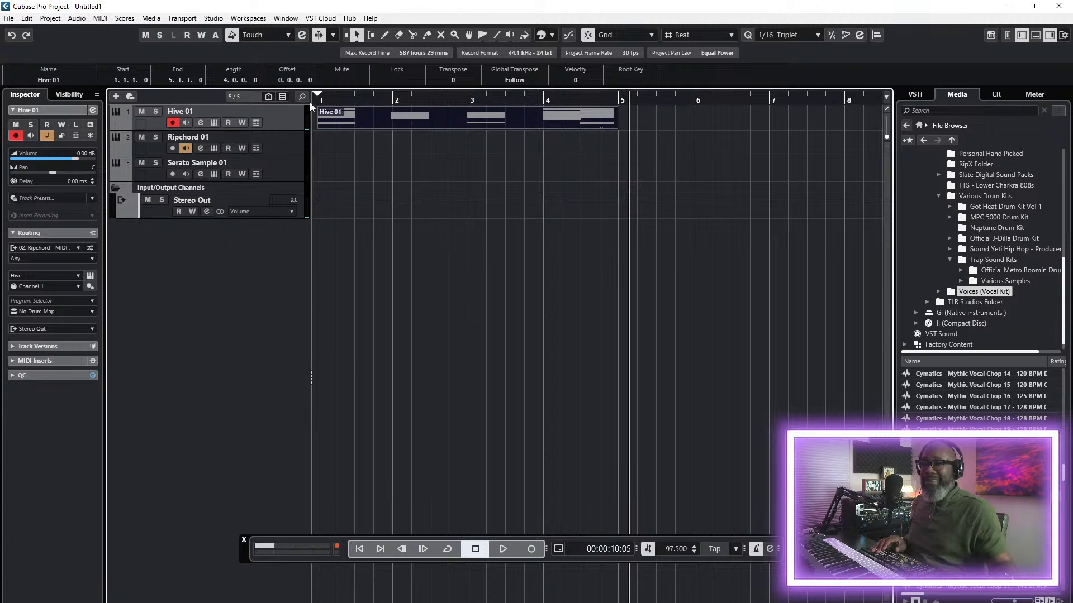
left_click_drag(317, 92, 634, 89)
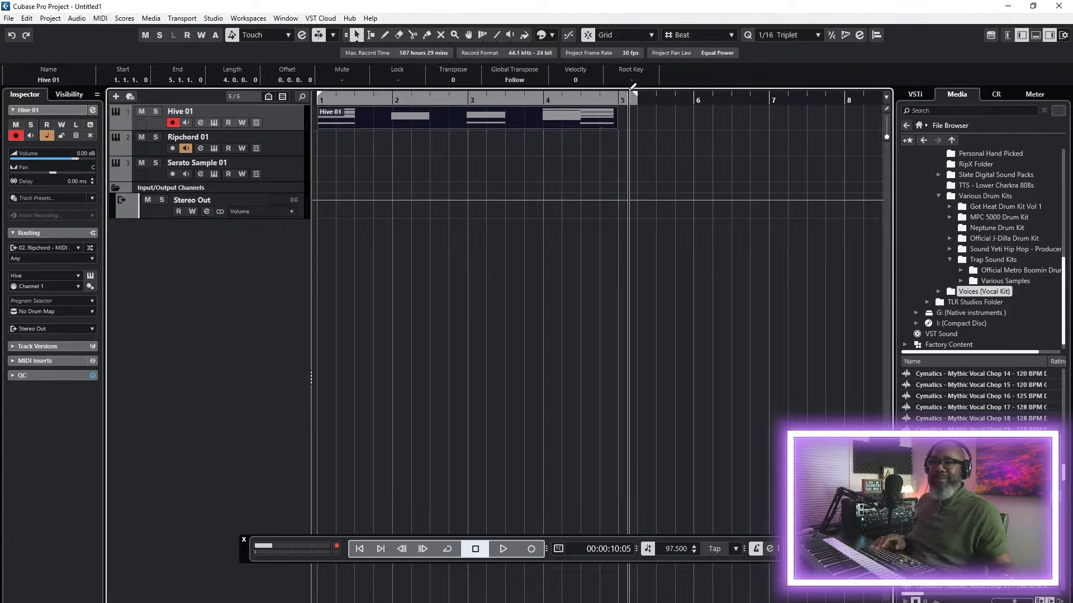
key("KP_Divide")
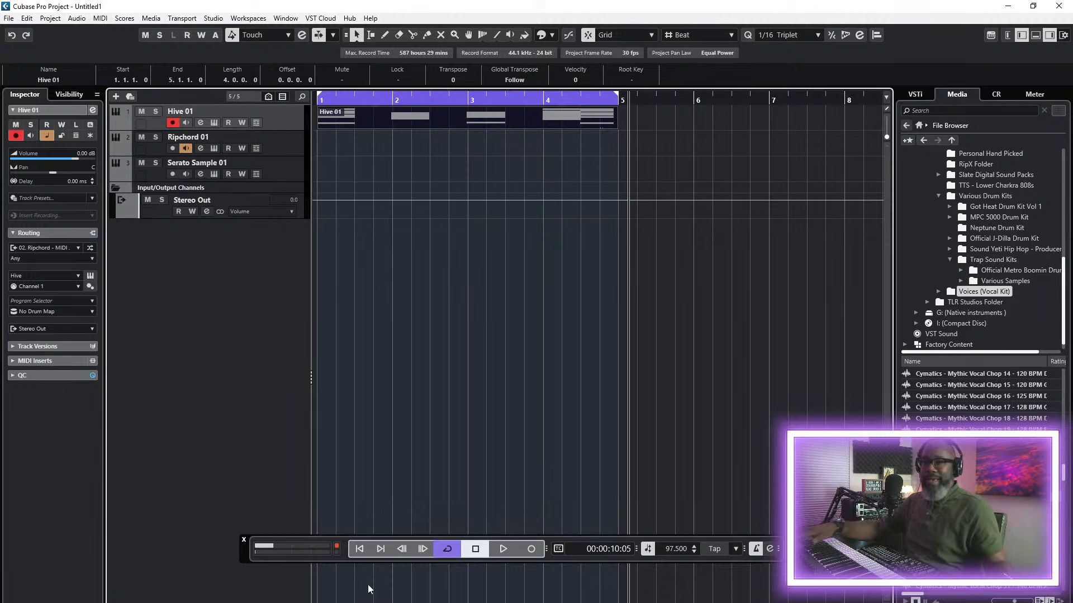
left_click(360, 548)
key("space")
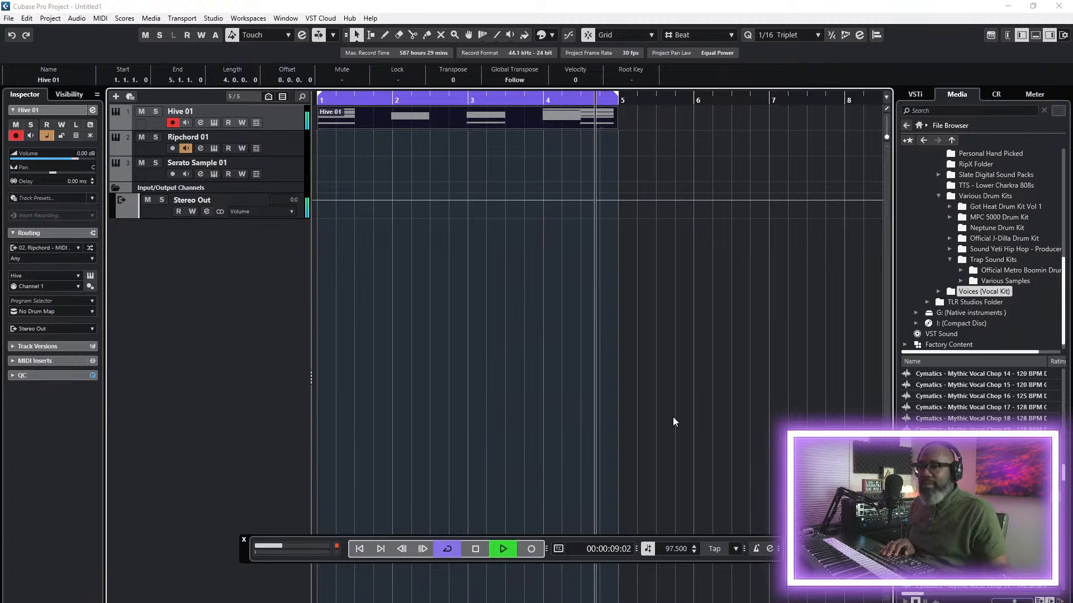
key("space")
- Open the Hive 01 part in the Key Editor and lengthen the last chord's notes to the end of bar 4
double_click(598, 119)
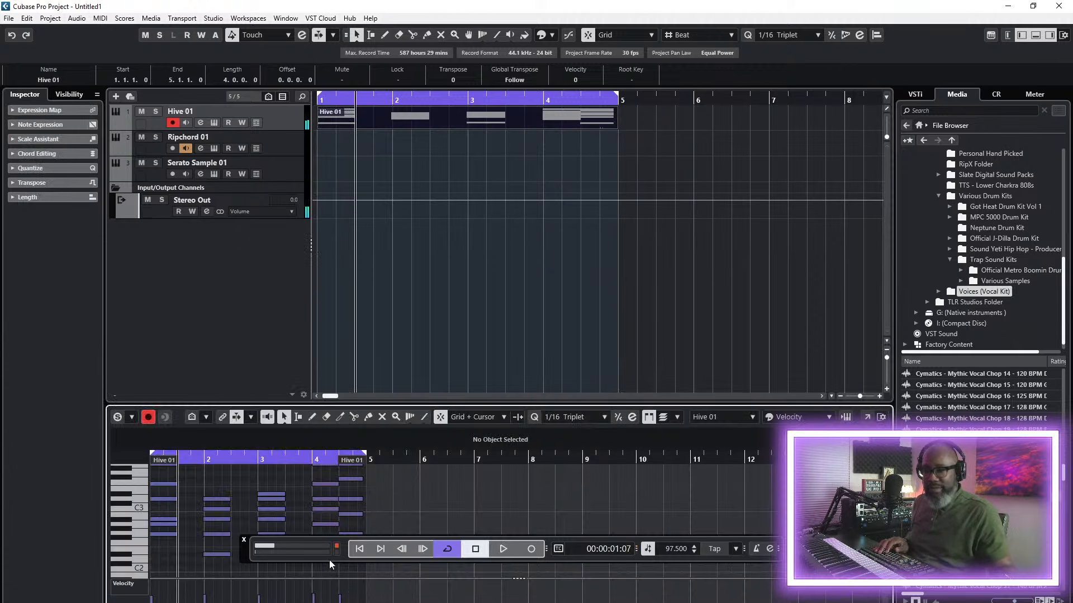
key("F2")
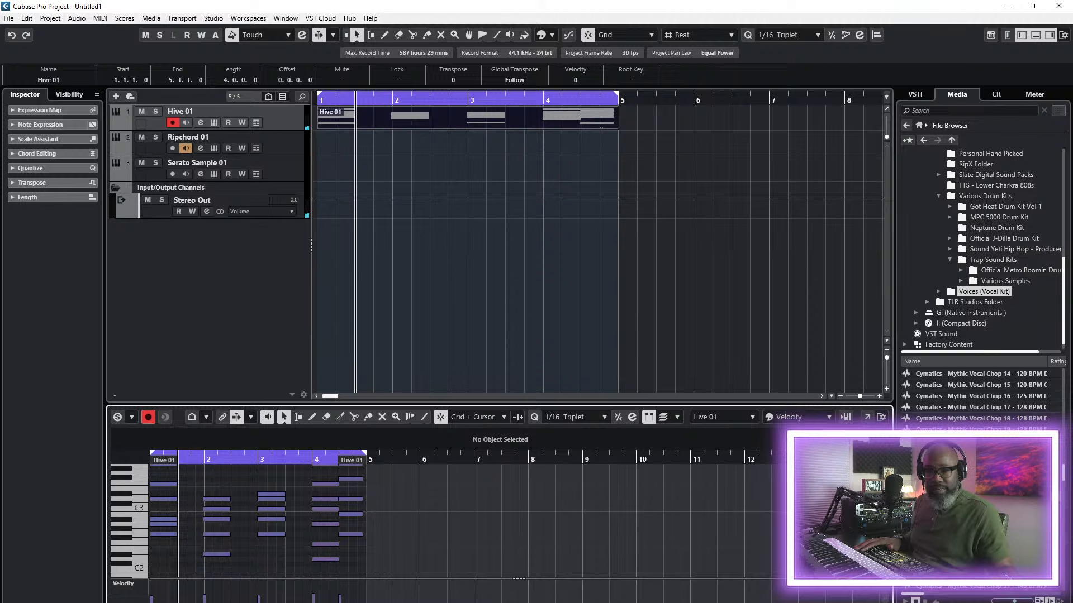
key("h")
key("h")
key("h")
key("h")
key("h")
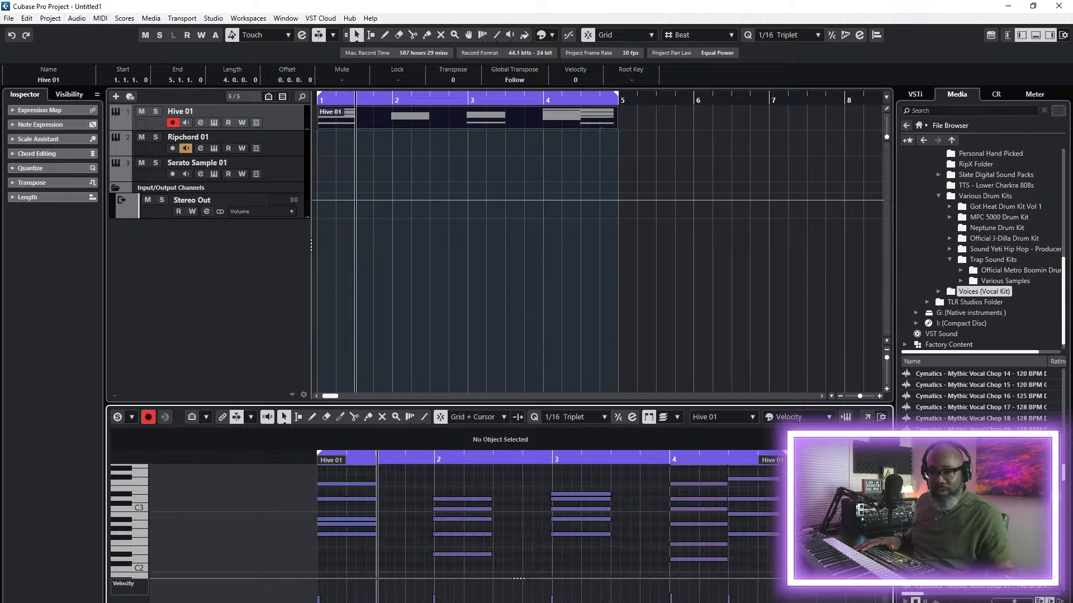
scroll(347, 554, "right", 10)
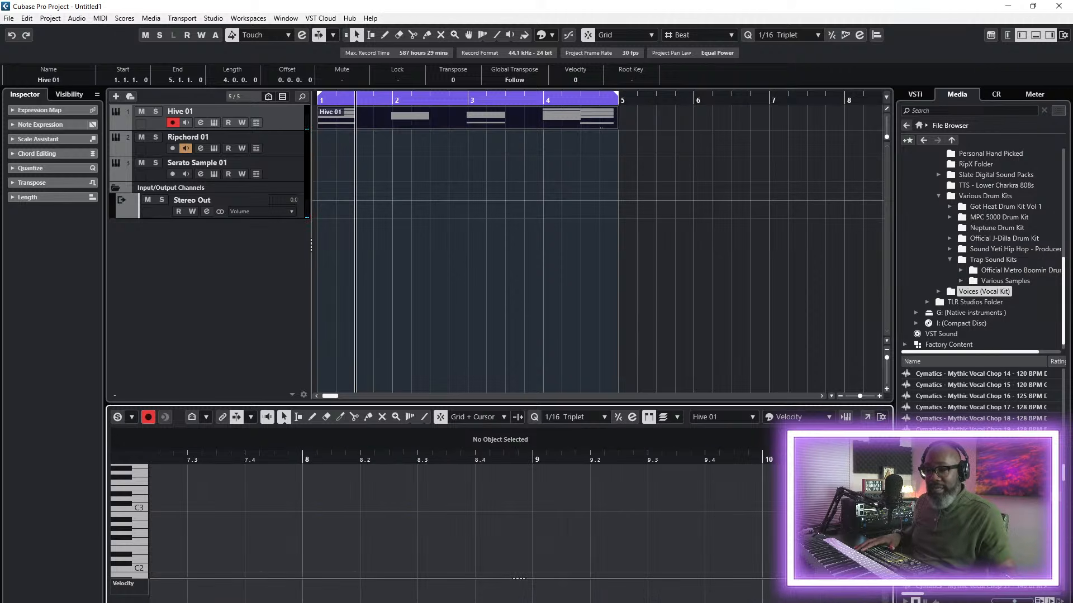
scroll(347, 554, "left", 5)
left_click_drag(507, 476, 379, 552)
left_click_drag(461, 478, 471, 479)
scroll(634, 547, "up", 3)
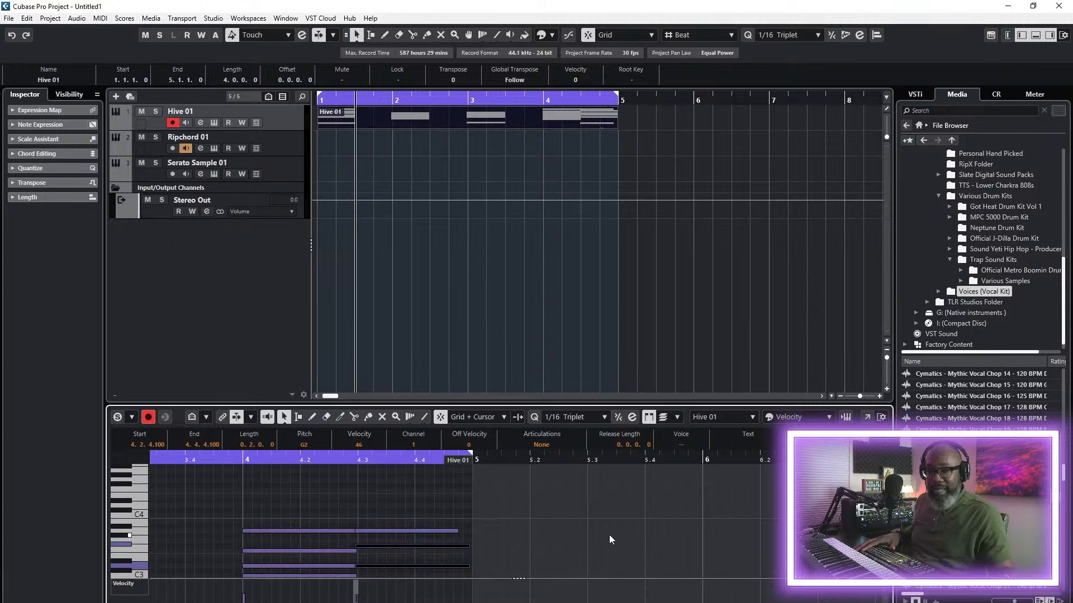
left_click_drag(457, 532, 469, 531)
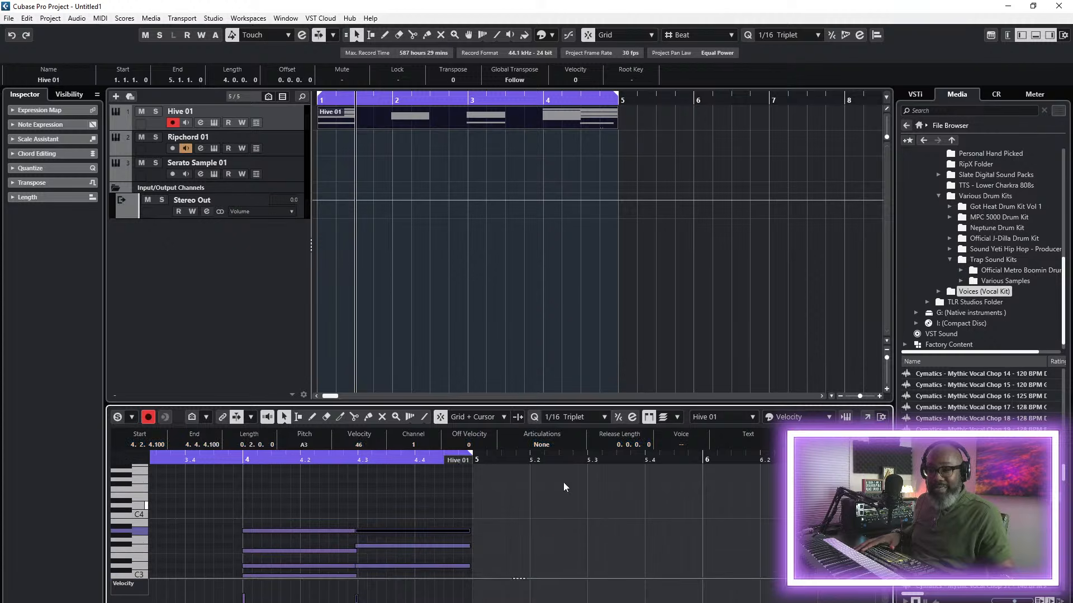
- Play the loop and quantize the Hive 01 part to 1/16 Triplet
left_click(522, 118)
key("space")
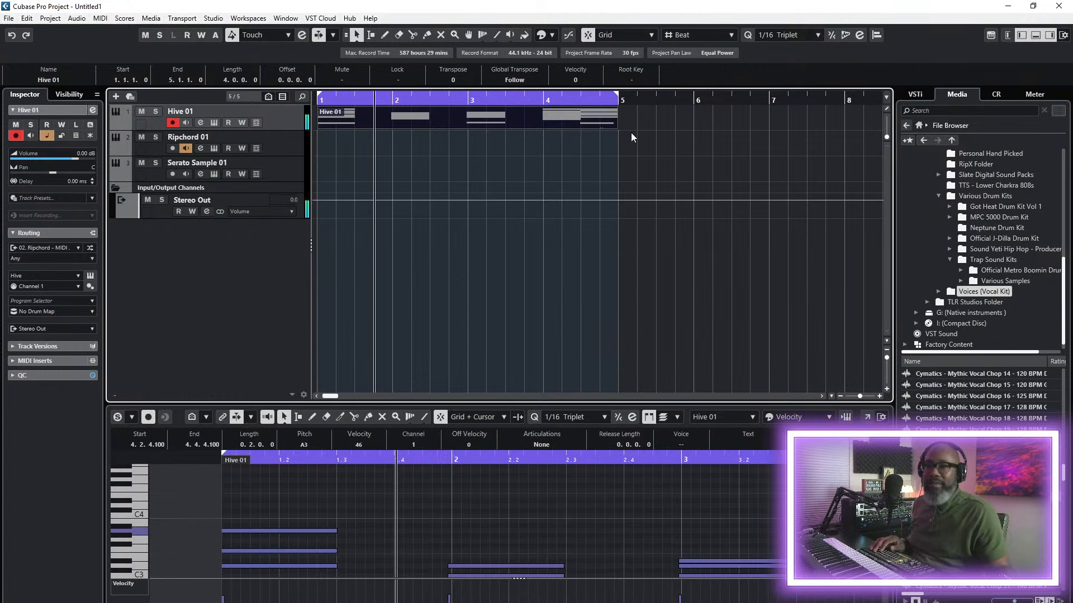
left_click(440, 123)
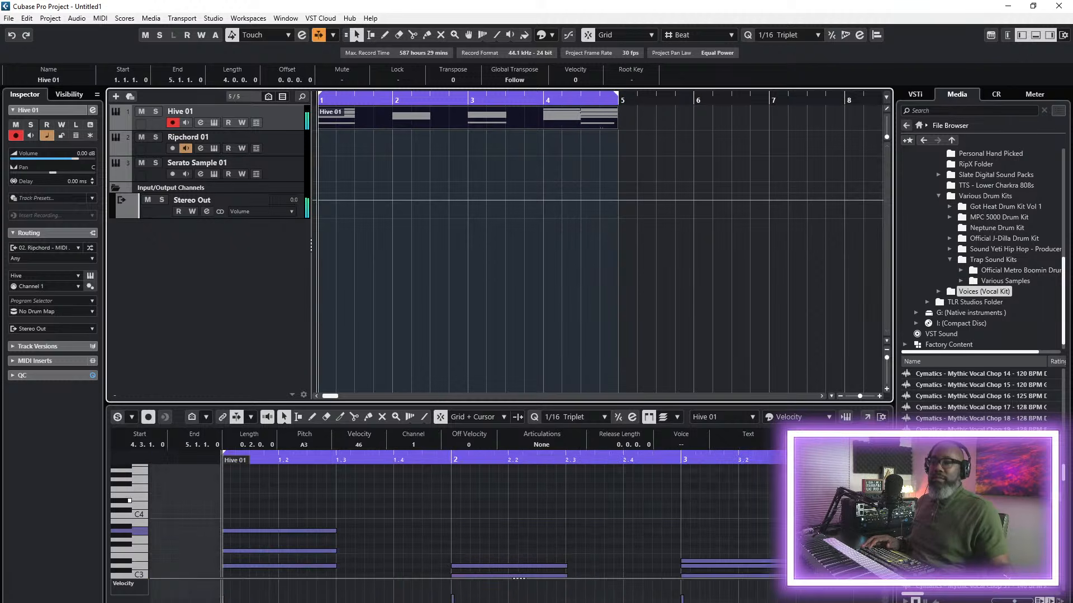
- Show the transport bar again, turn the metronome on to check the quantized loop's timing, and stop playback
key("F2")
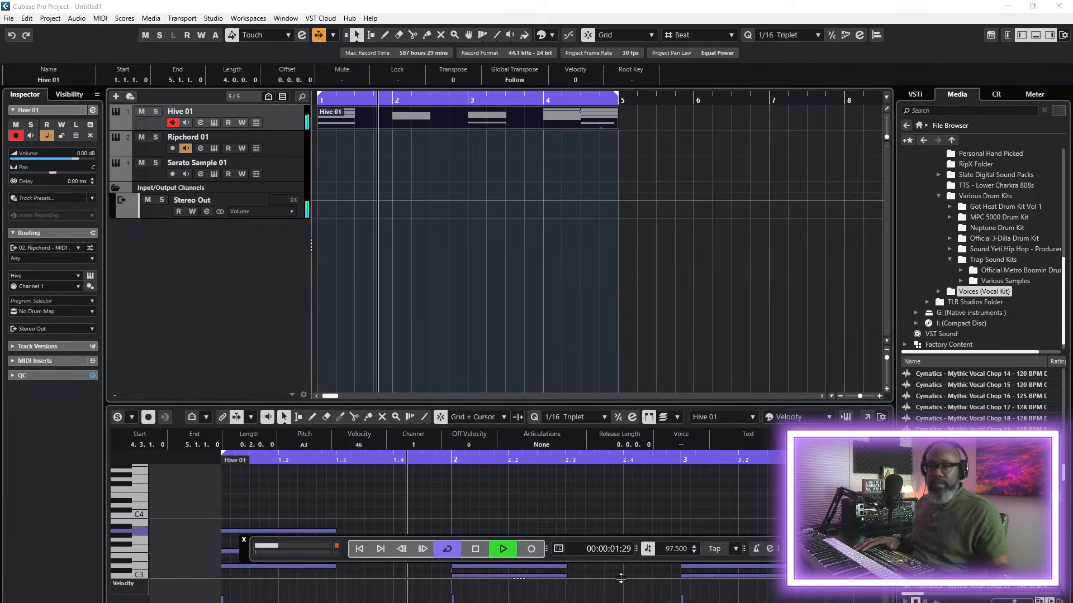
left_click(755, 548)
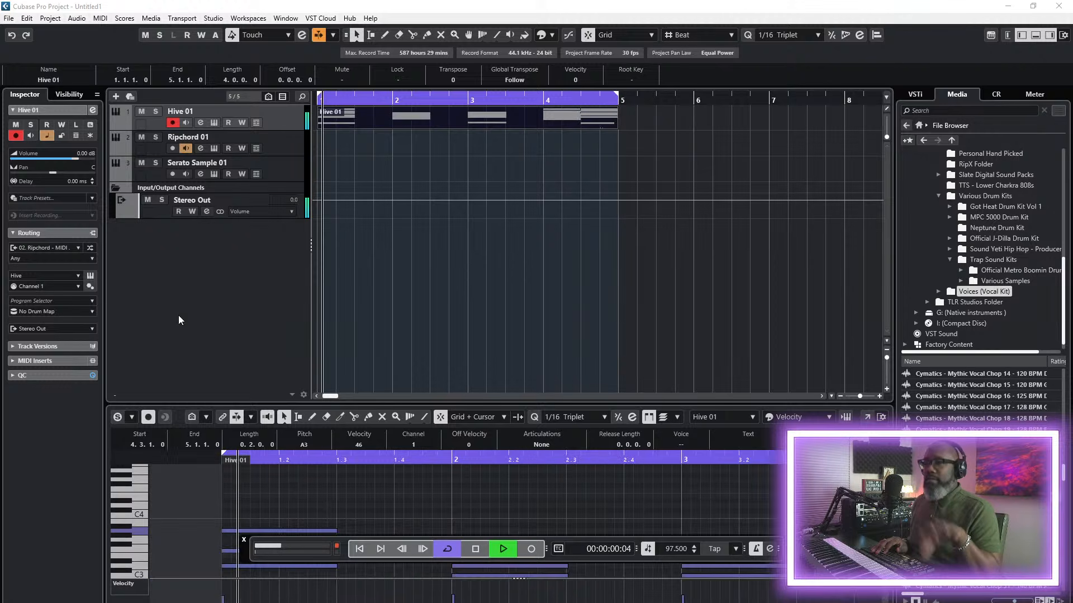
left_click(405, 171)
key("space")
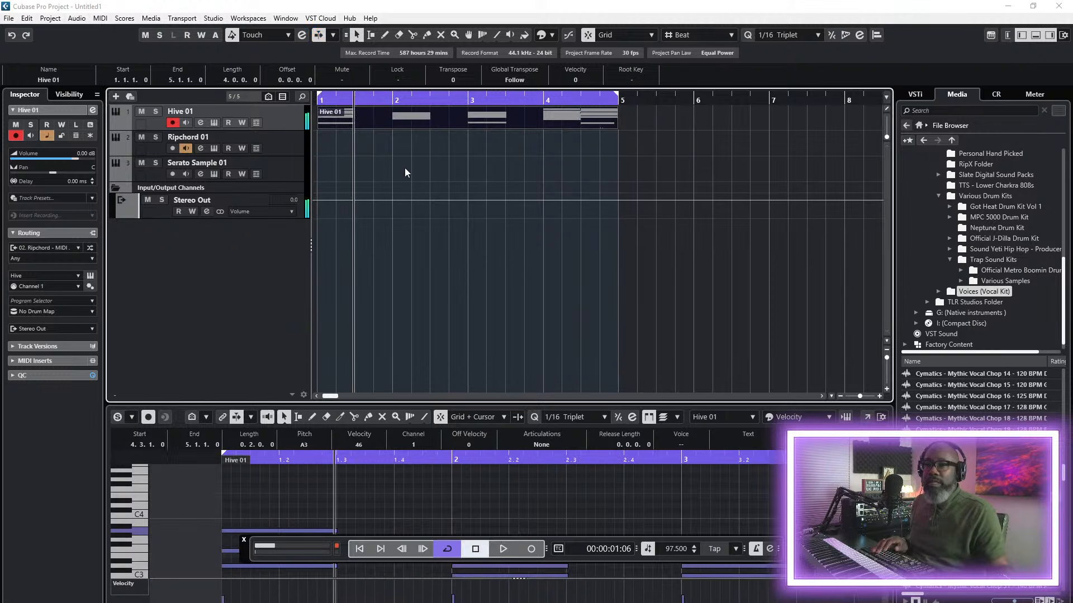
- Try to start the last chord's notes slightly earlier, at 4.2.4.40, in the Hive 01 part
double_click(567, 102)
key("space")
left_click_drag(250, 559, 364, 439)
left_click_drag(280, 546, 268, 566)
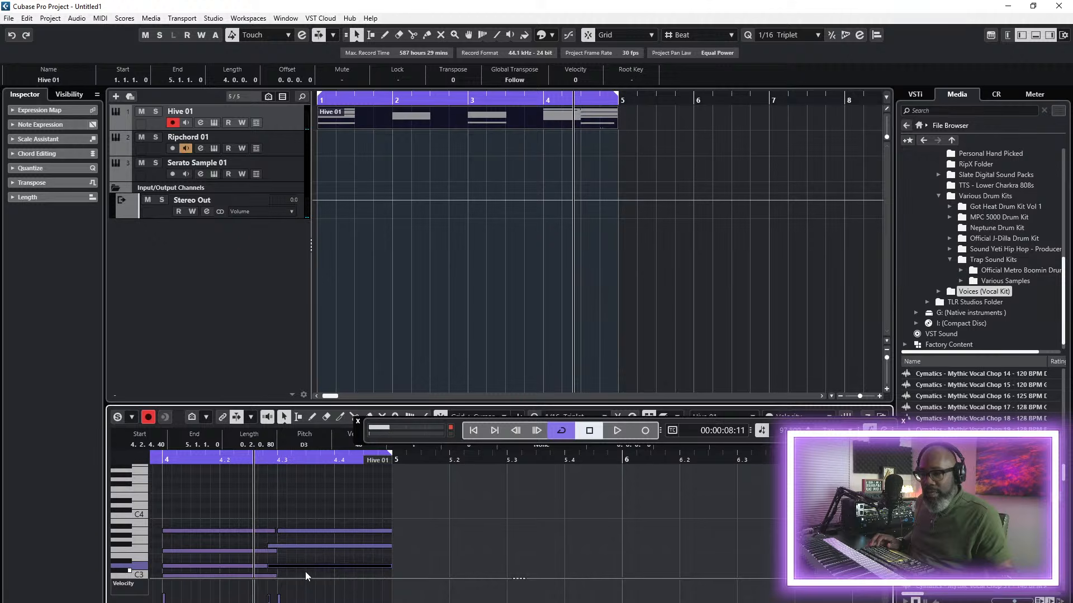
scroll(347, 522, "down", 3)
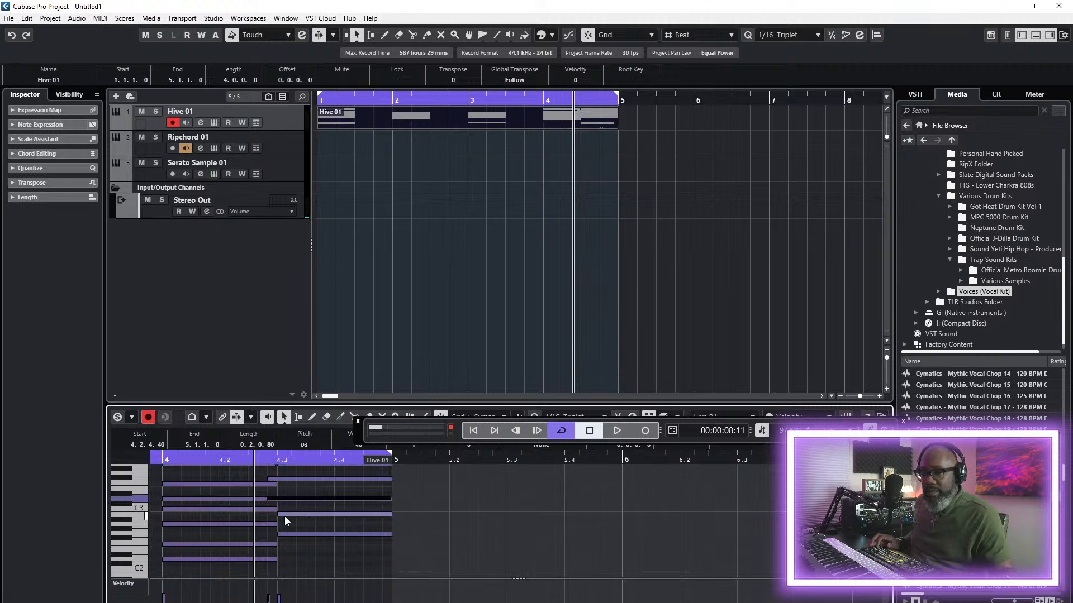
left_click_drag(279, 515, 268, 536)
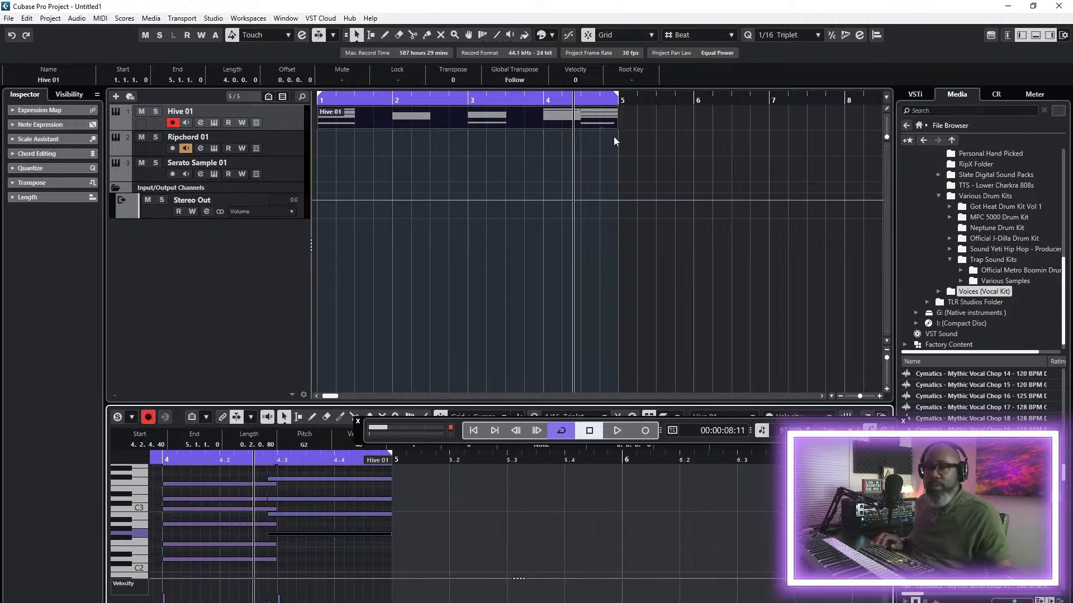
- Audition the Hive 01 part from bar 4 and undo the earlier start of the last chord's notes
left_click(546, 96)
key("space")
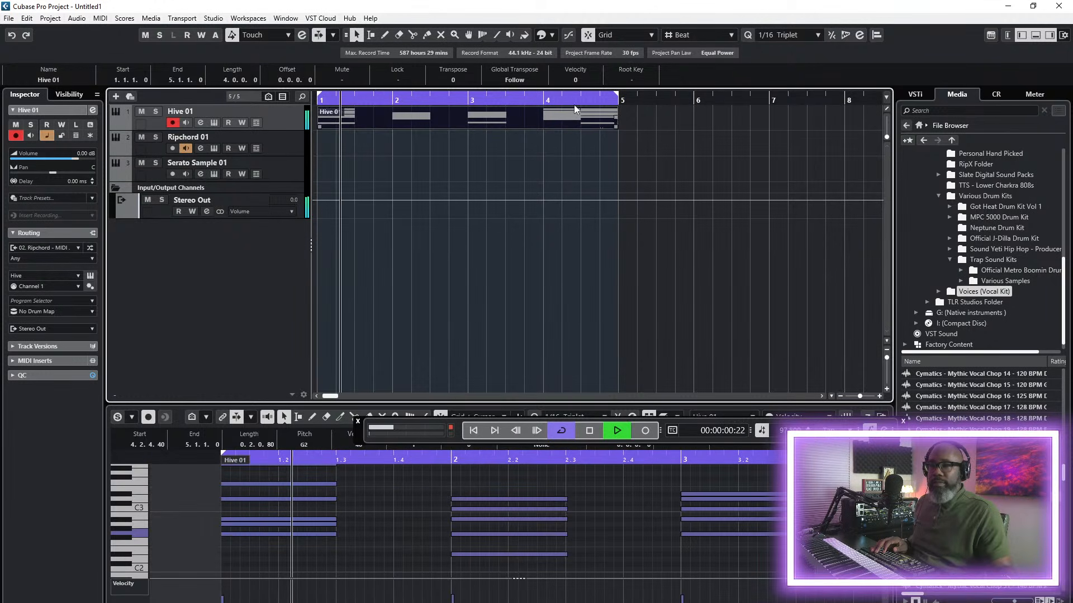
key("space")
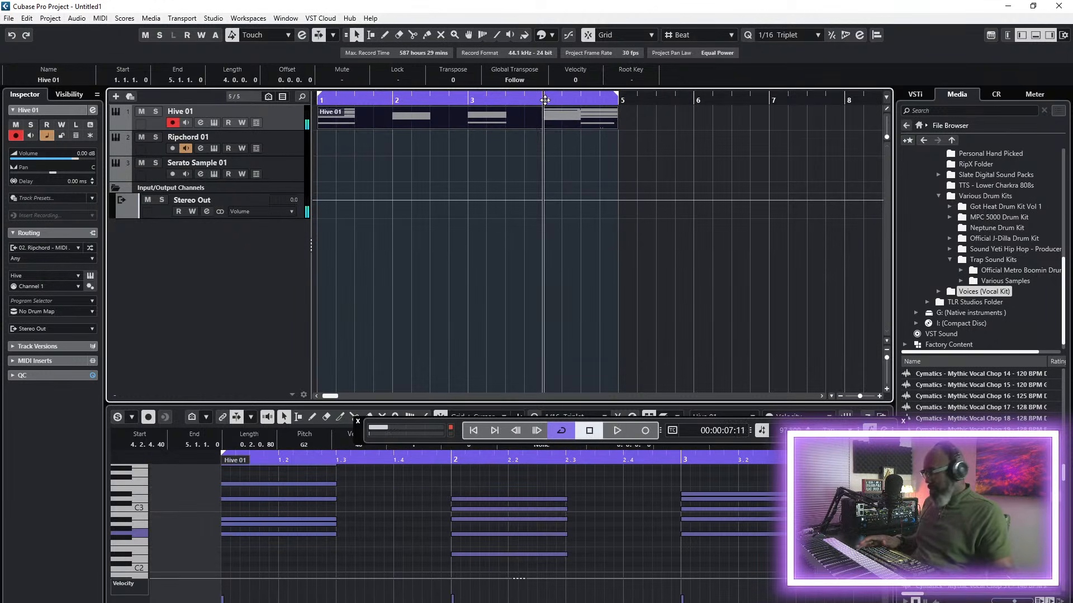
left_click(22, 20)
left_click(43, 33)
key("space")
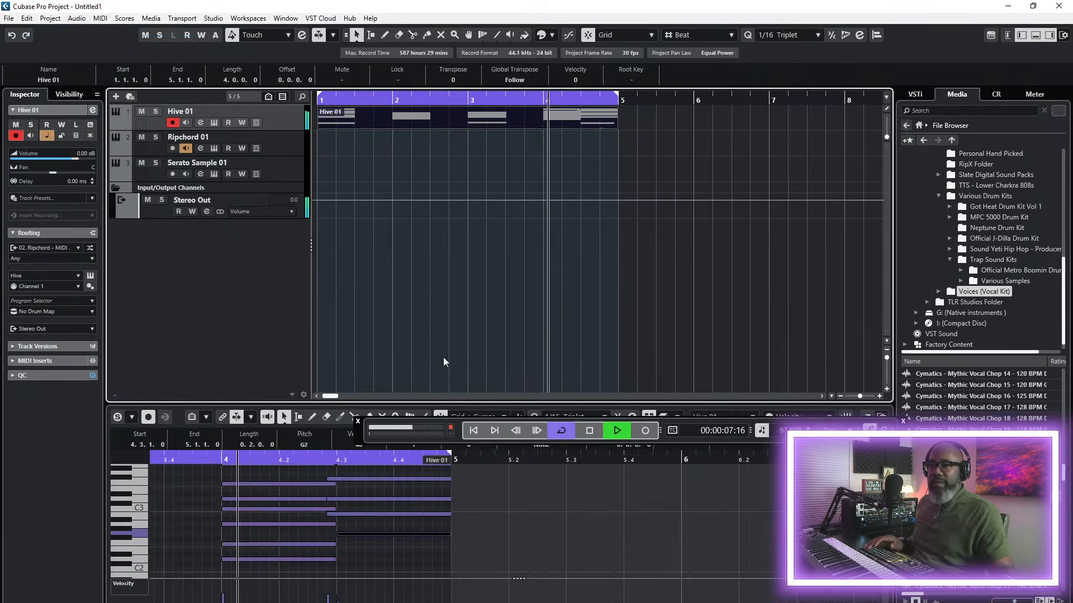
key("space")
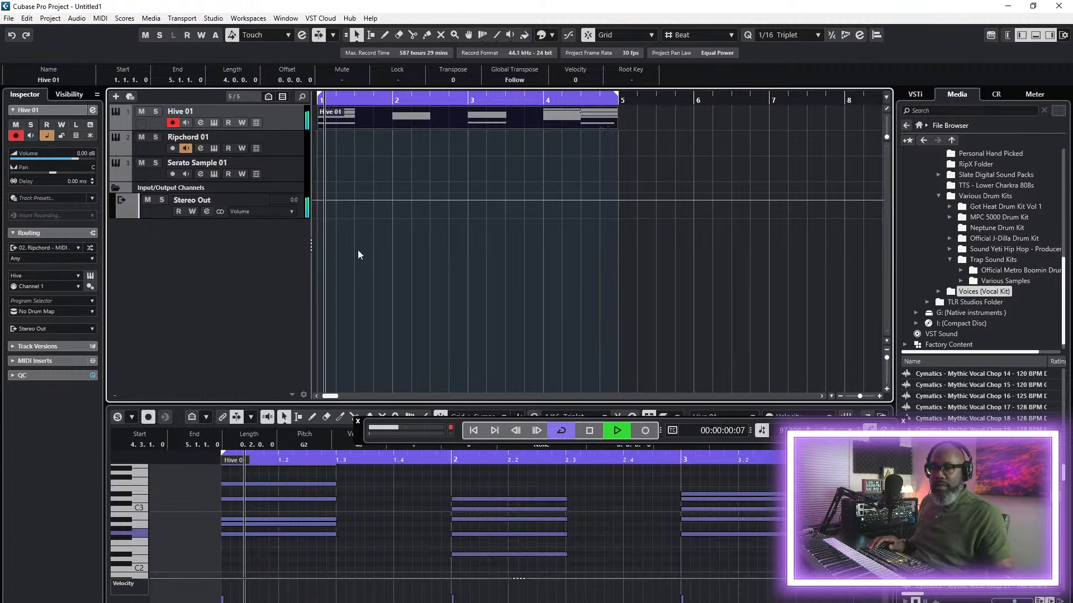
- Check the preset loaded in Ripchord 01, close its window, and open the Serato Sample 01 instrument
left_click(293, 162)
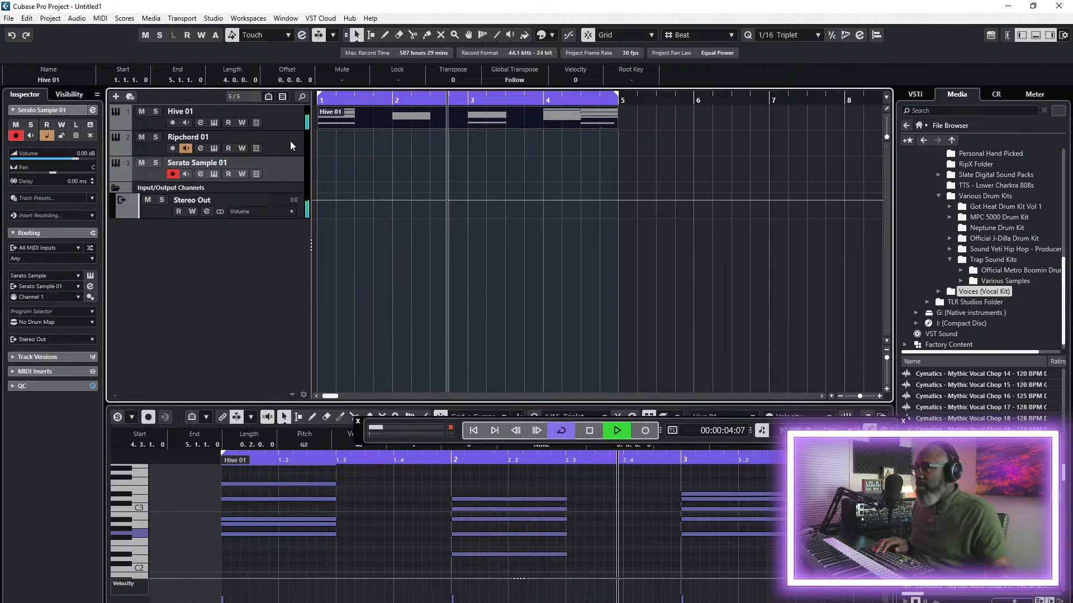
left_click(291, 150)
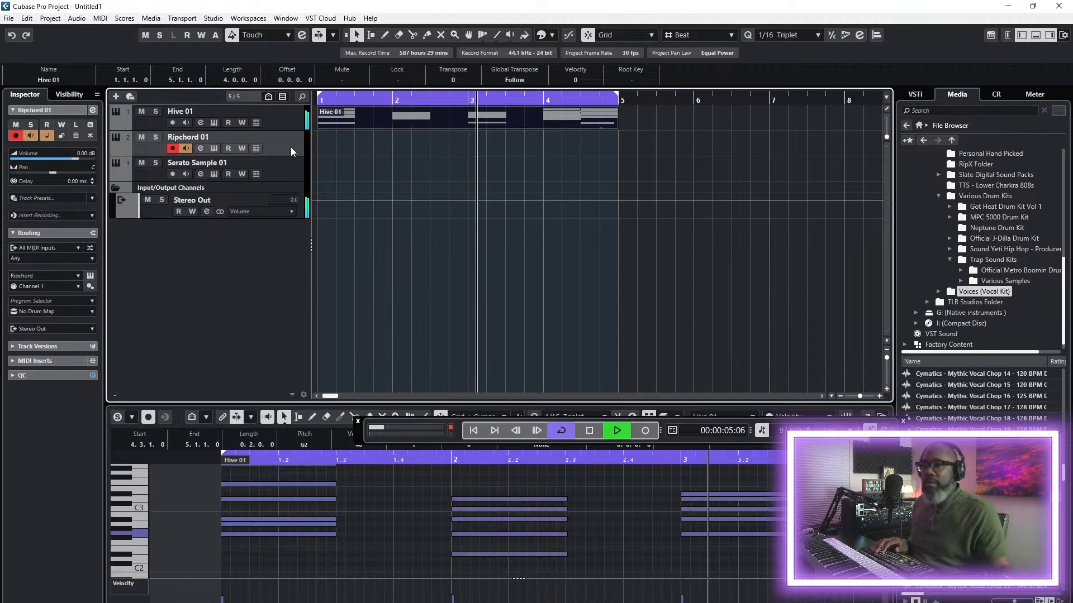
left_click(90, 276)
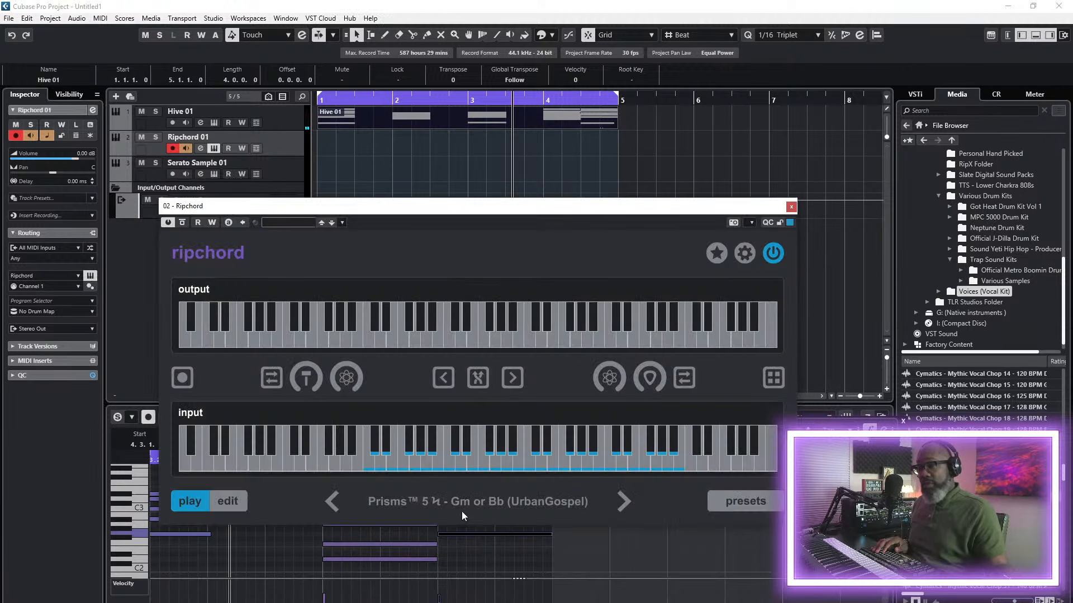
left_click(791, 208)
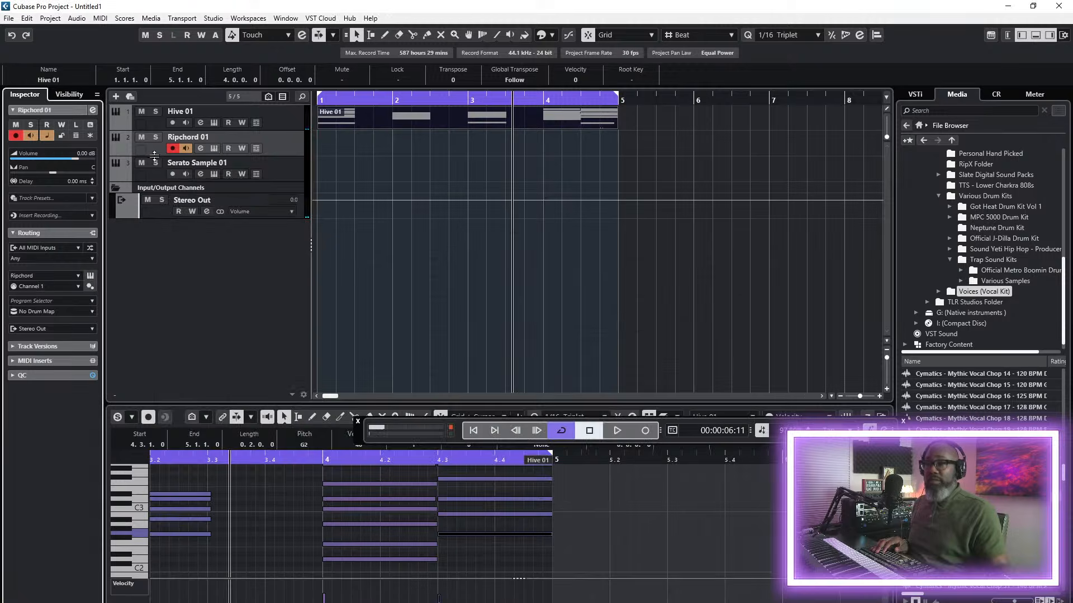
left_click(284, 167)
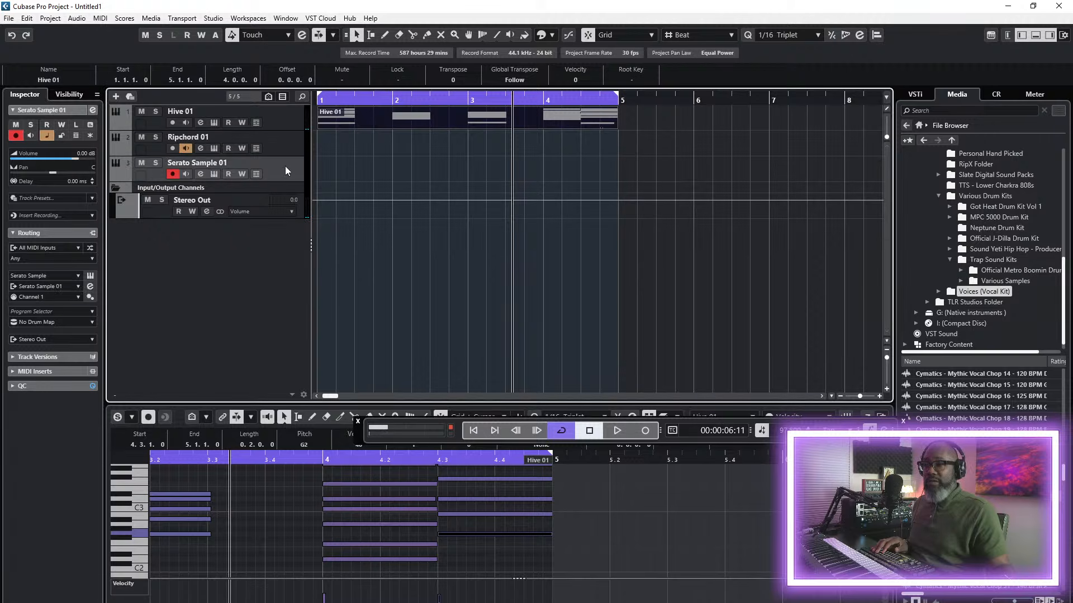
left_click(90, 276)
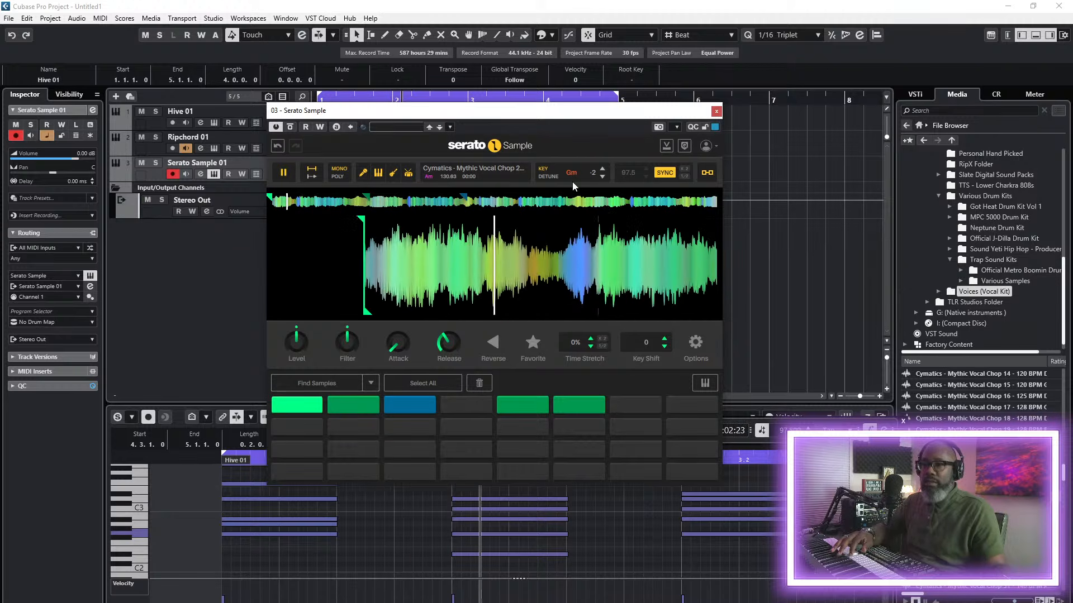
- Audition the vocal chop at key shifts down to -5 (Em) and return it to -2 (Gm)
left_click(602, 169)
left_click(602, 176)
left_click(602, 176)
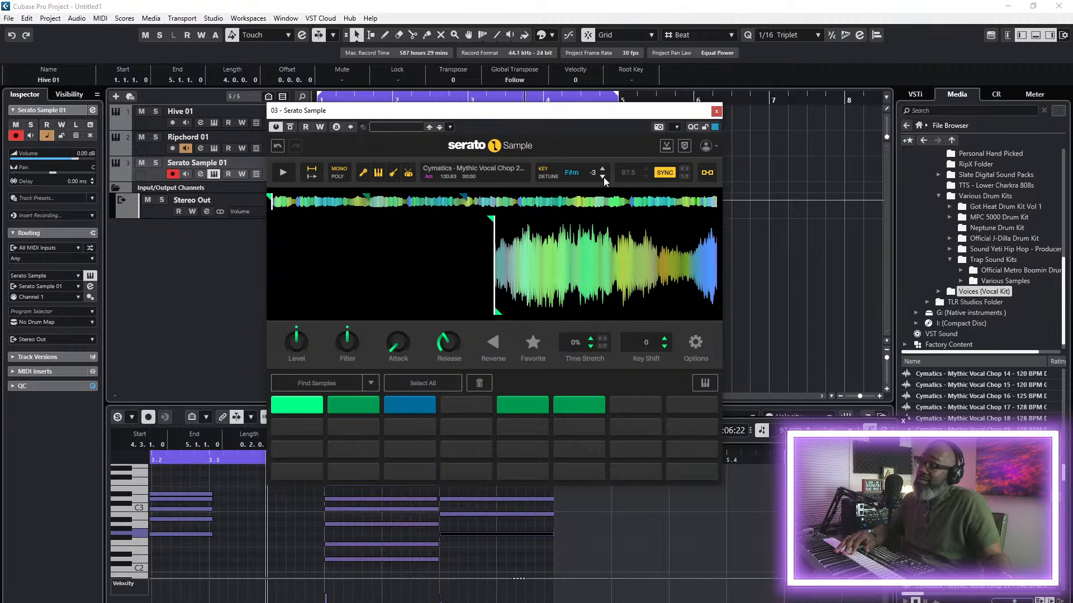
left_click(602, 176)
left_click(603, 177)
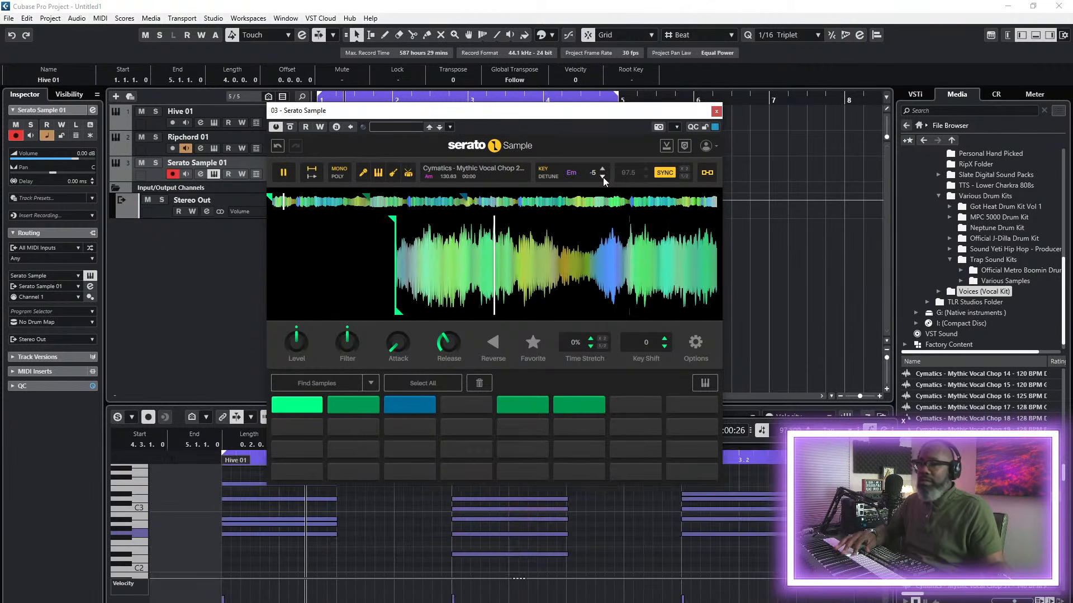
left_click(605, 167)
left_click(605, 167)
left_click(605, 168)
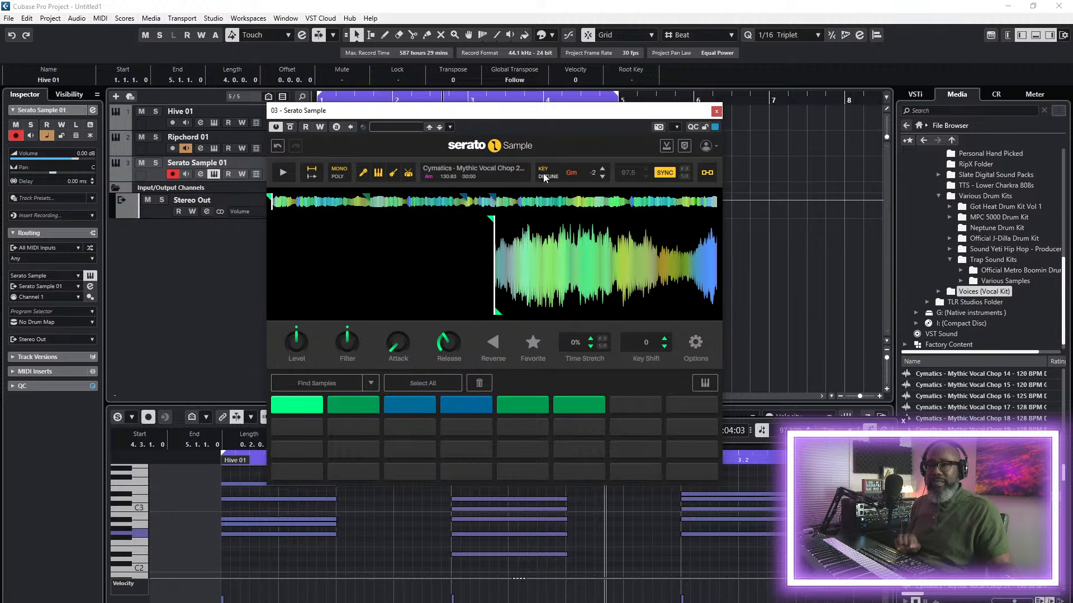
- Load "Cymatics - Hook Say Something - 72 BPM A# Min Wet" from the Vocal Hooks folder into Serato Sample
left_click(524, 170)
left_click(487, 265)
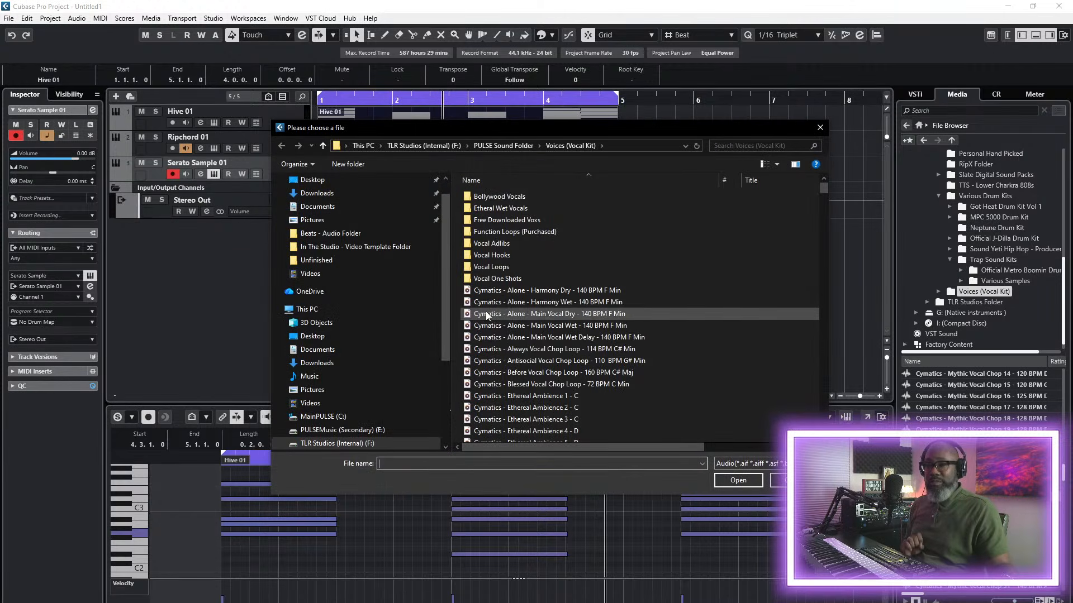
scroll(550, 342, "down", 8)
scroll(553, 345, "down", 20)
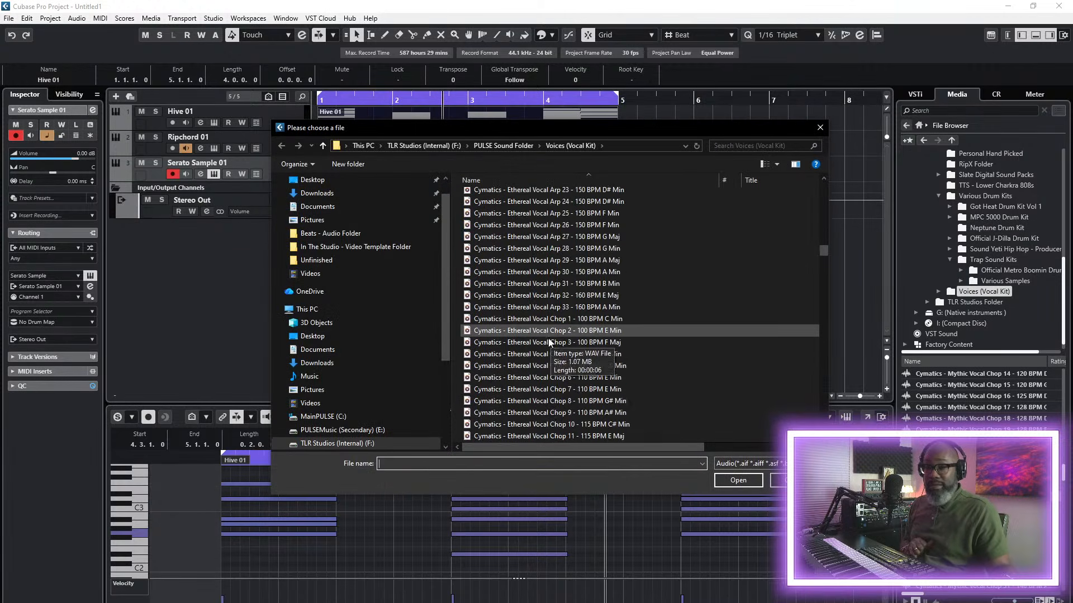
scroll(545, 346, "down", 10)
scroll(542, 347, "down", 11)
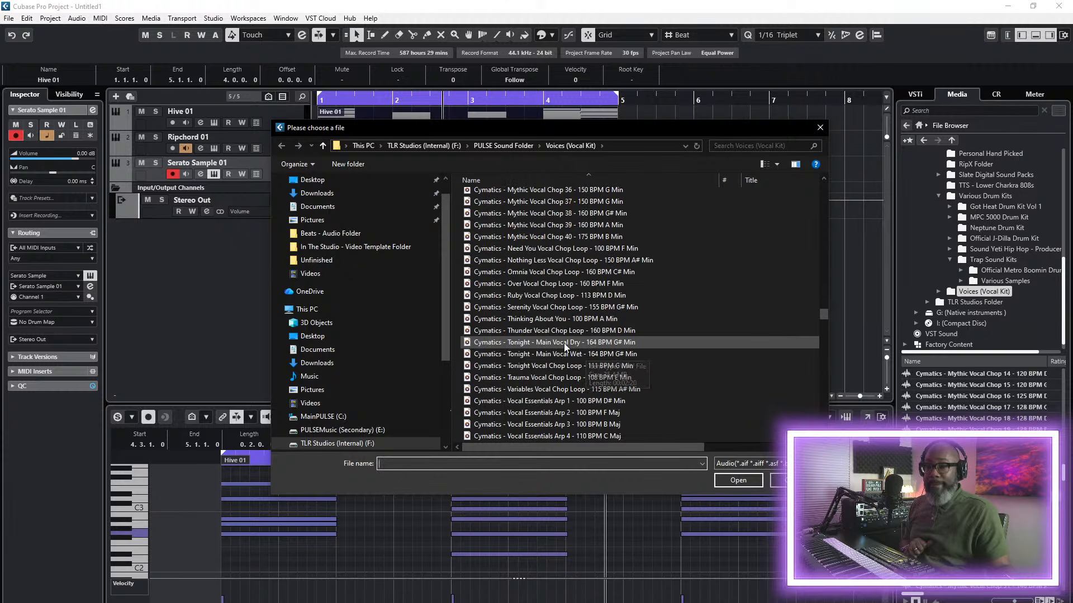
scroll(565, 285, "up", 20)
scroll(577, 286, "up", 12)
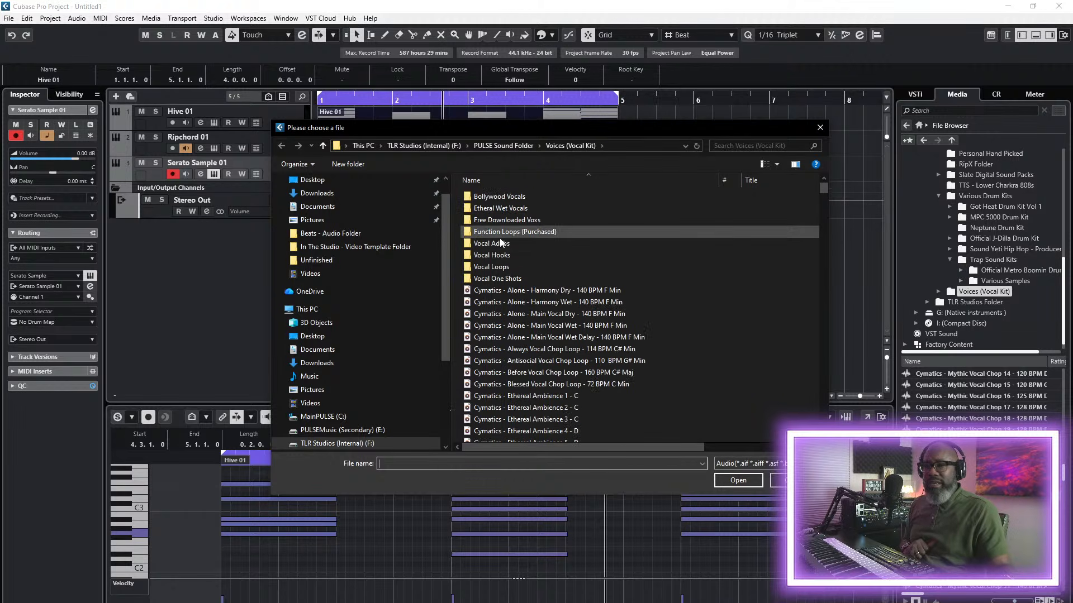
double_click(513, 255)
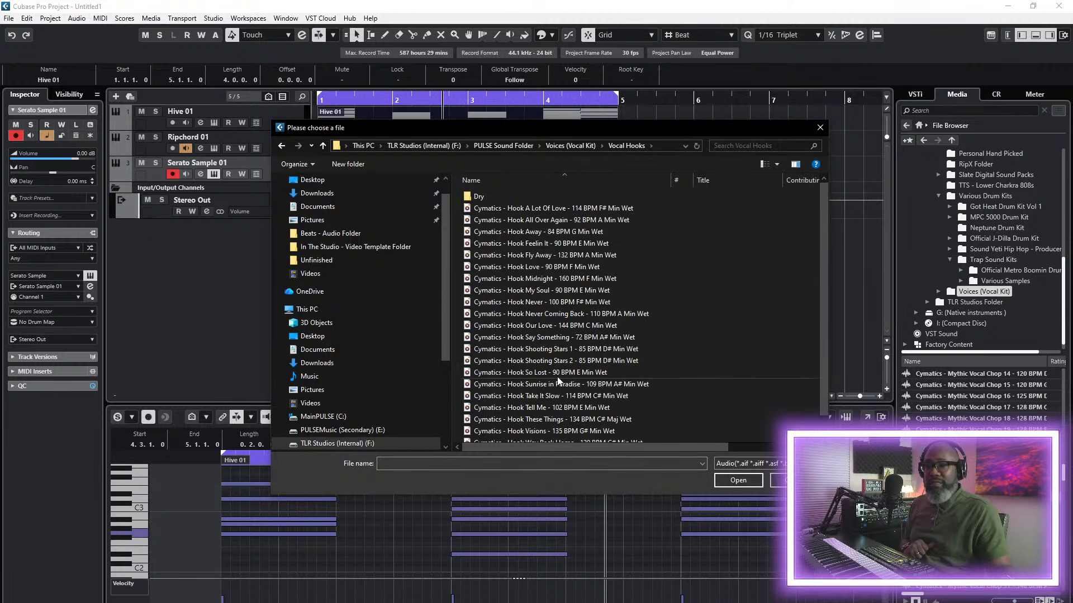
double_click(540, 338)
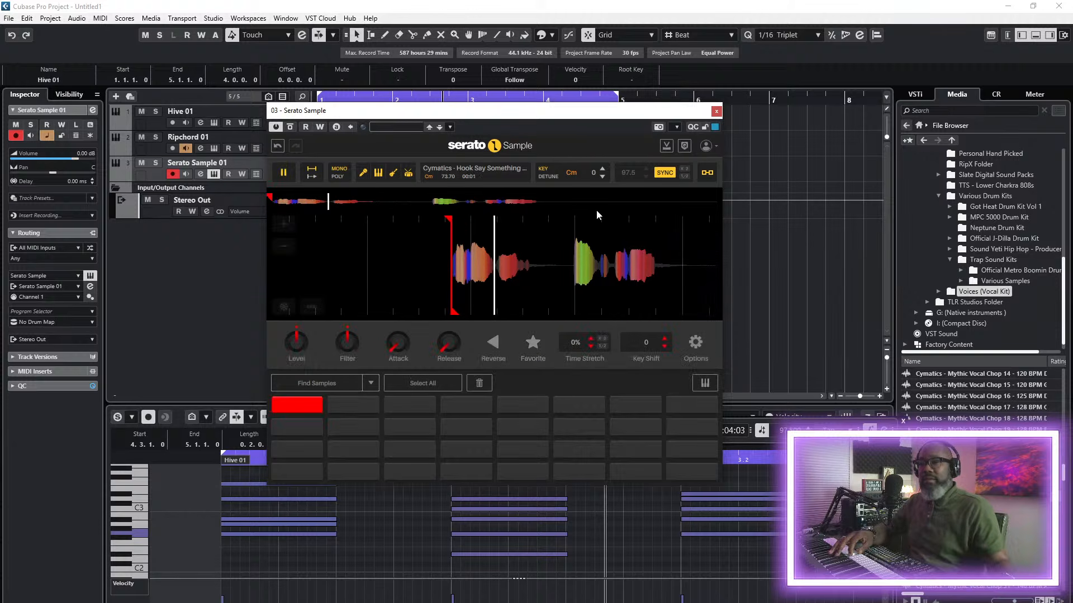
- Lower the loaded vocal hook's key shift to -5 (Gm) in Serato Sample
left_click(602, 176)
left_click(603, 176)
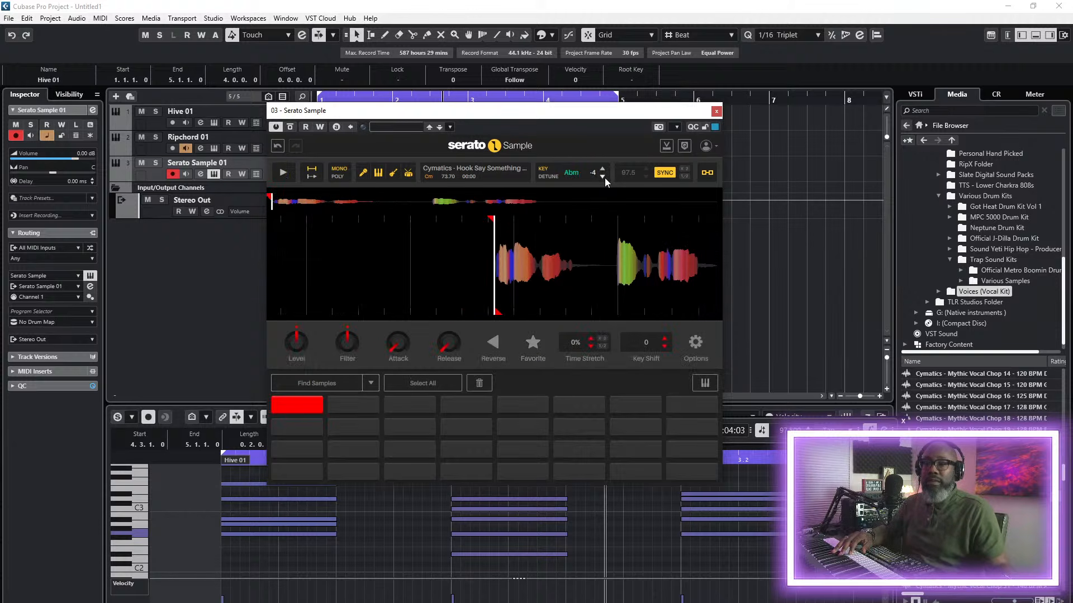
left_click(602, 177)
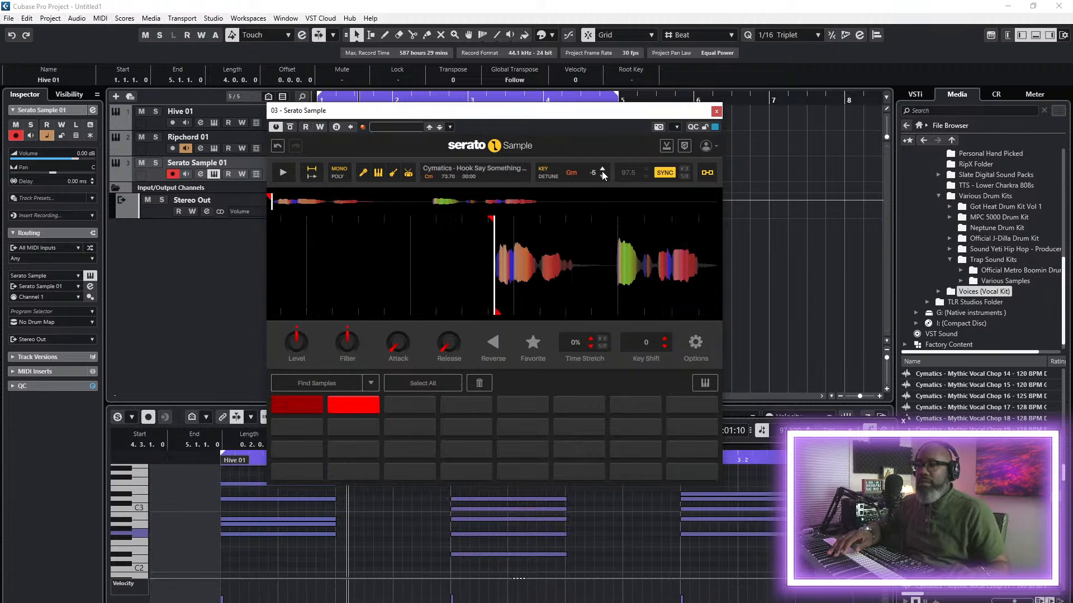
- Move the second pad's cue point to the start of the second vocal phrase and raise its Release
left_click_drag(494, 219, 618, 223)
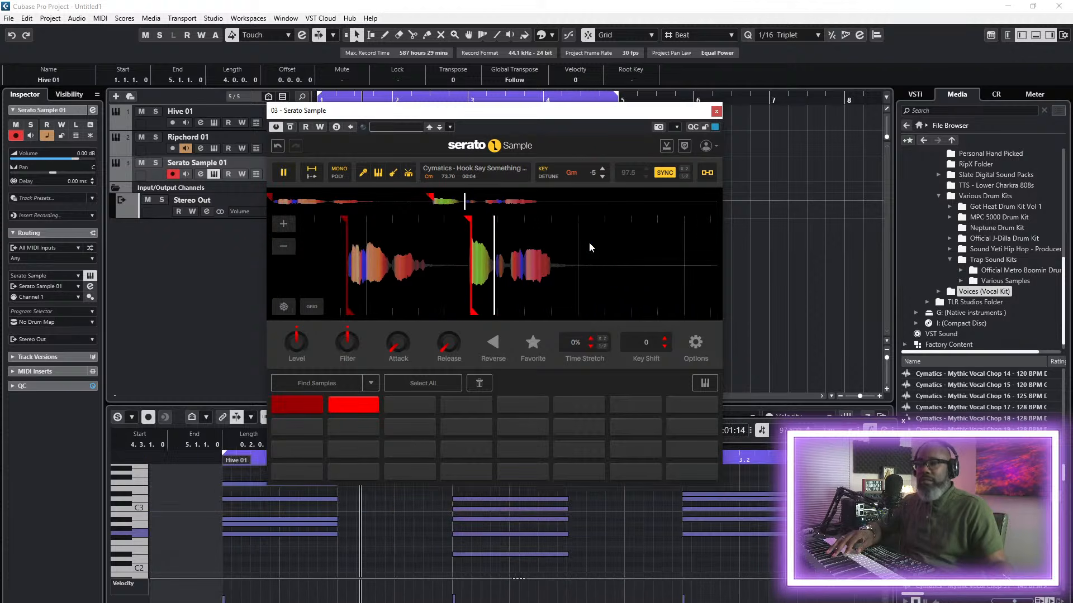
left_click_drag(456, 344, 456, 296)
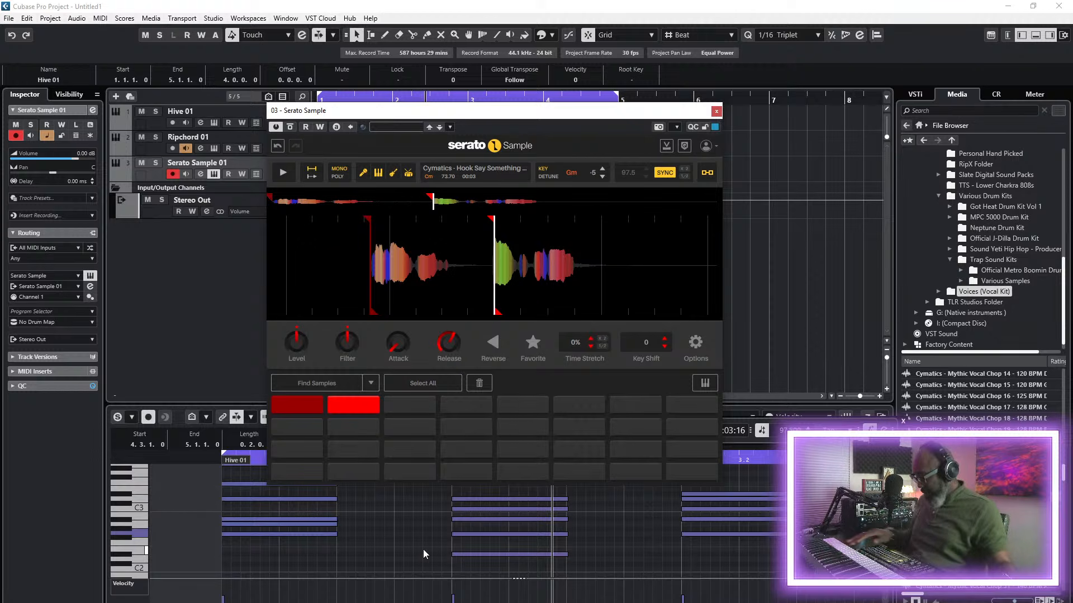
- Record a four-bar vocal part on Serato Sample 01 from the project start and play it back from the beginning
key("F2")
key("F2")
left_click(475, 430)
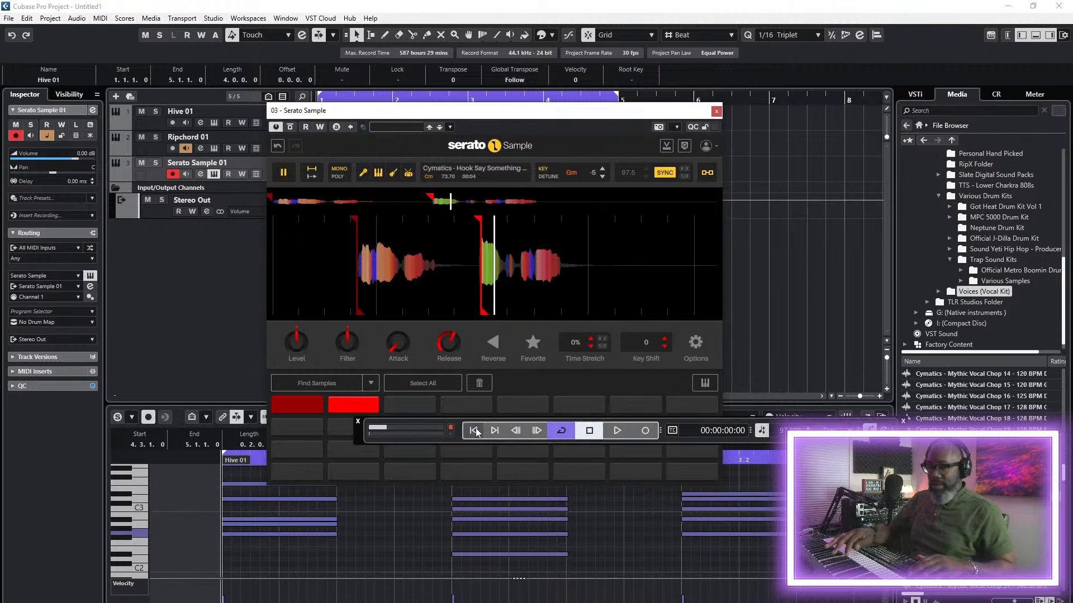
key("KP_Multiply")
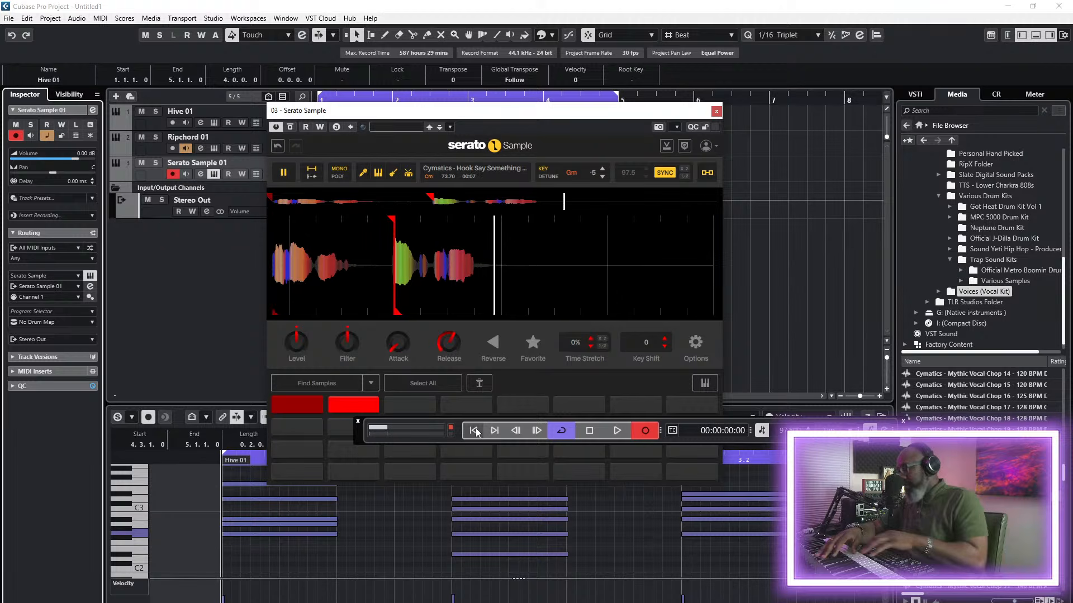
key("space")
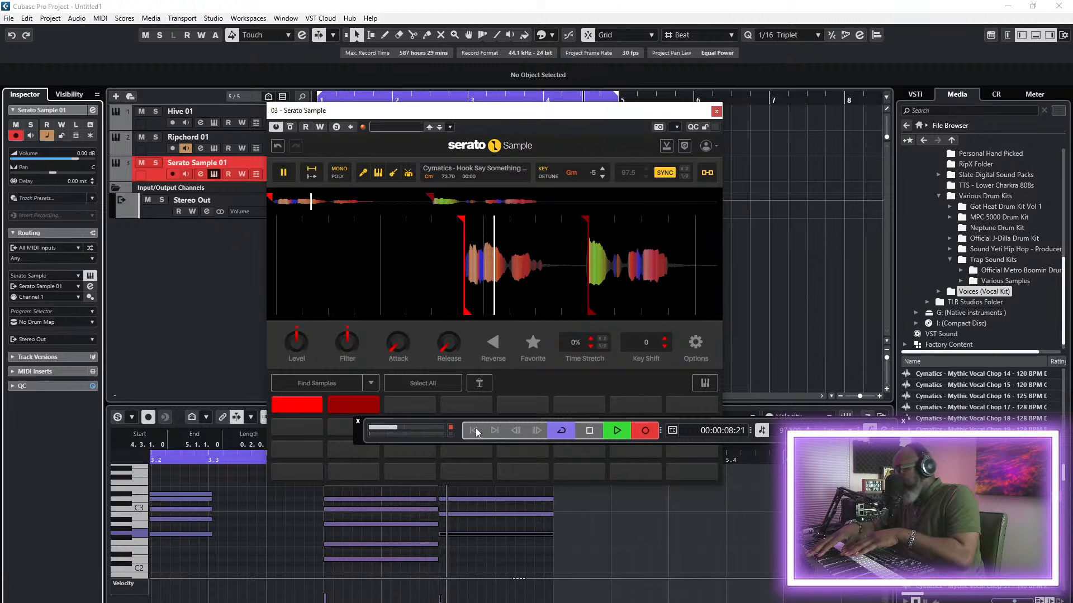
left_click(475, 430)
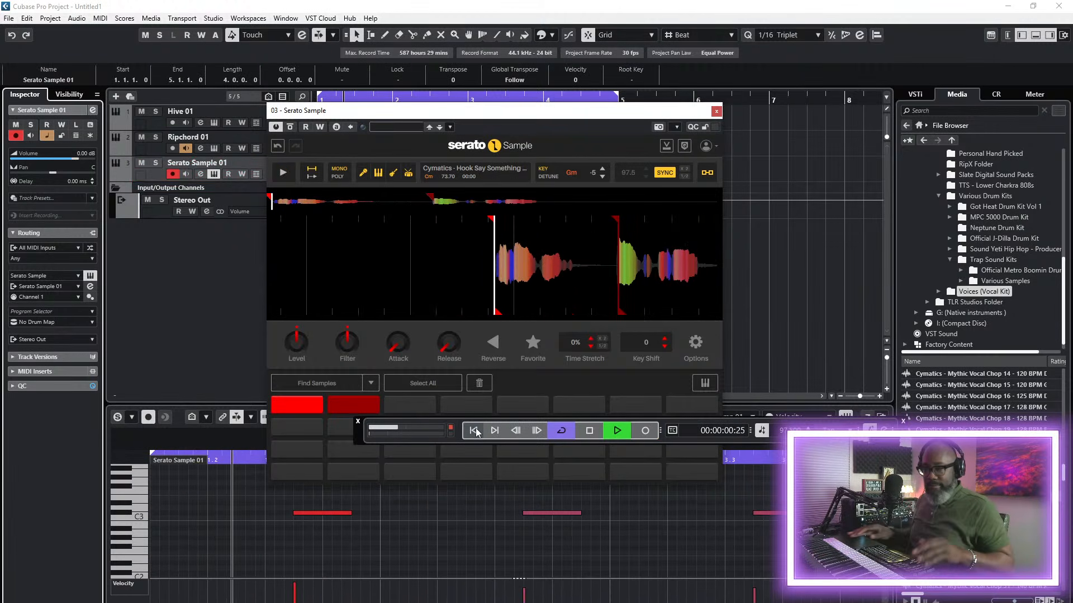
- Solo Serato Sample 01, render its recorded part in place with current settings, and delete the original MIDI part
left_click(716, 112)
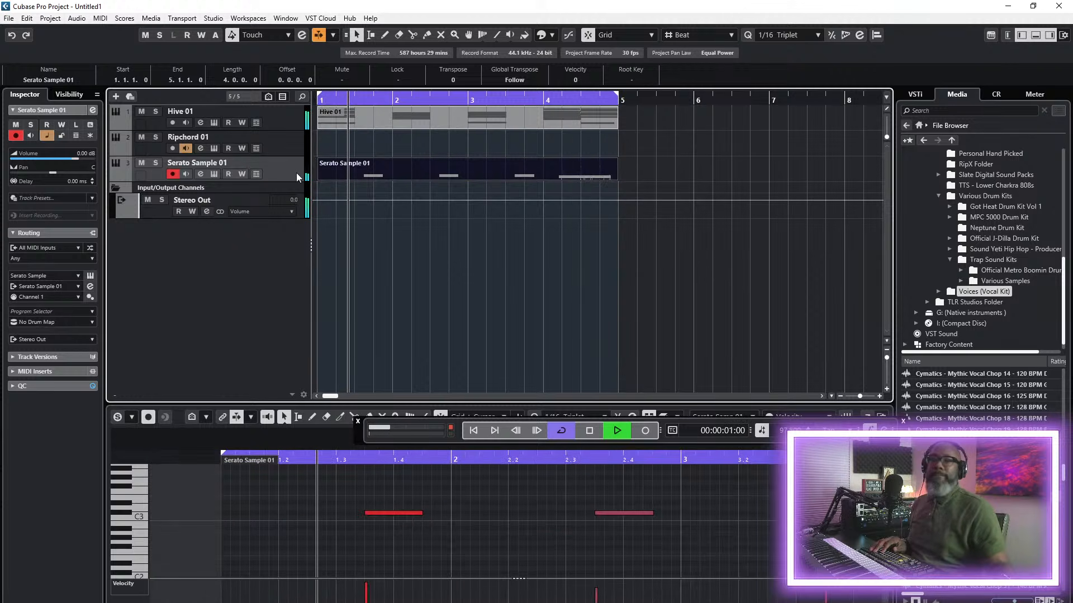
key("space")
key("s")
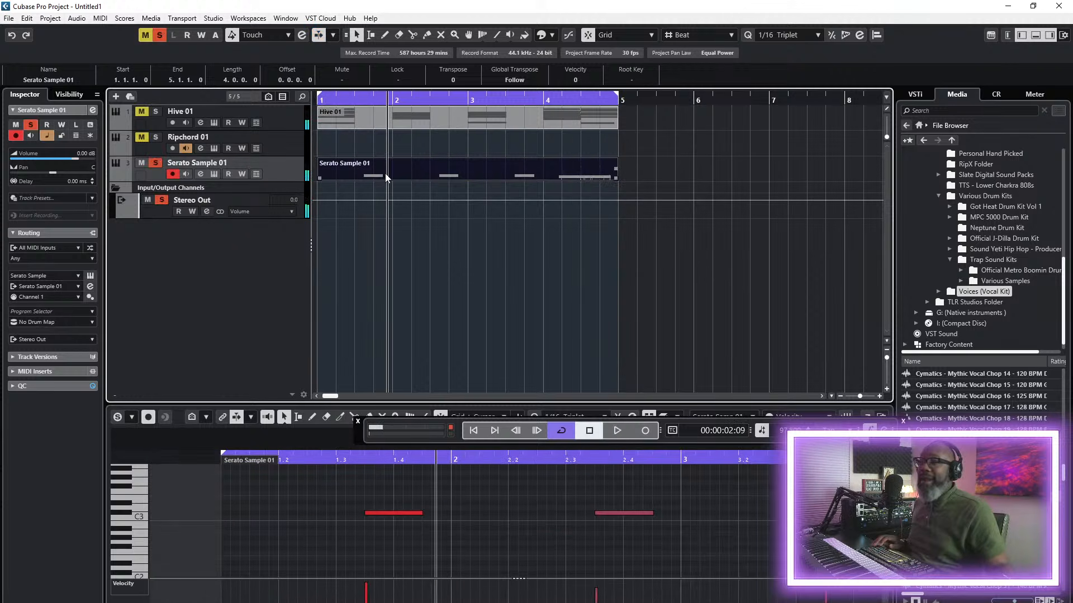
right_click(387, 176)
mouse_move(455, 251)
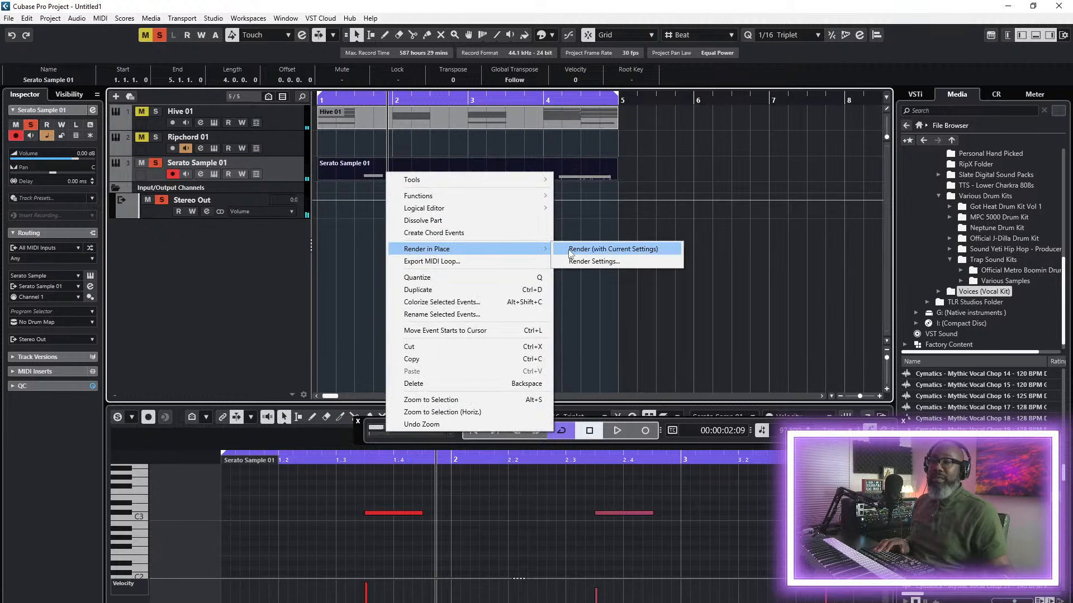
left_click(568, 249)
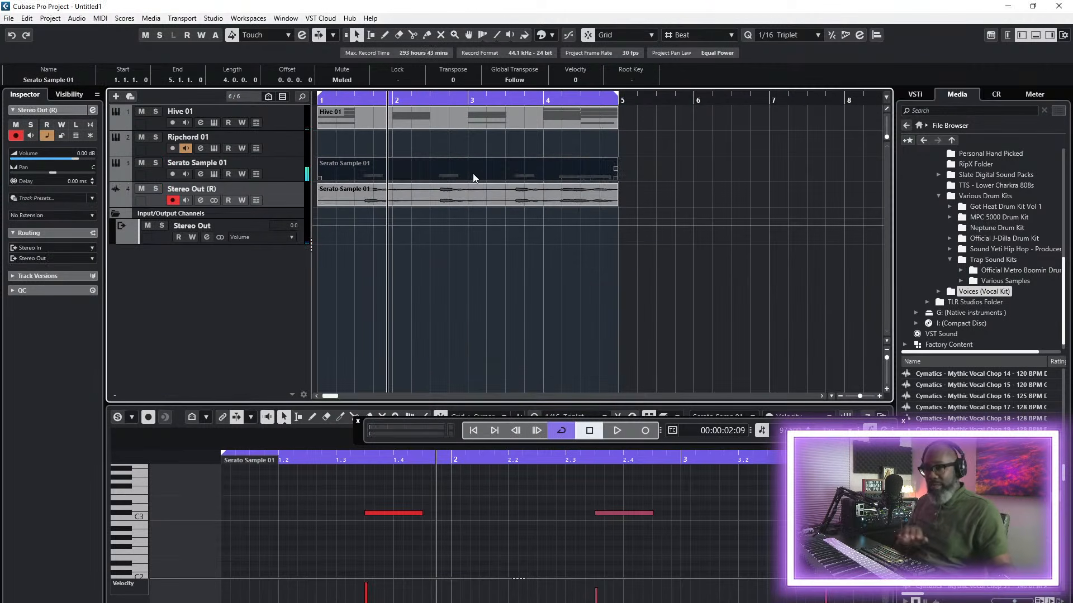
key("Delete")
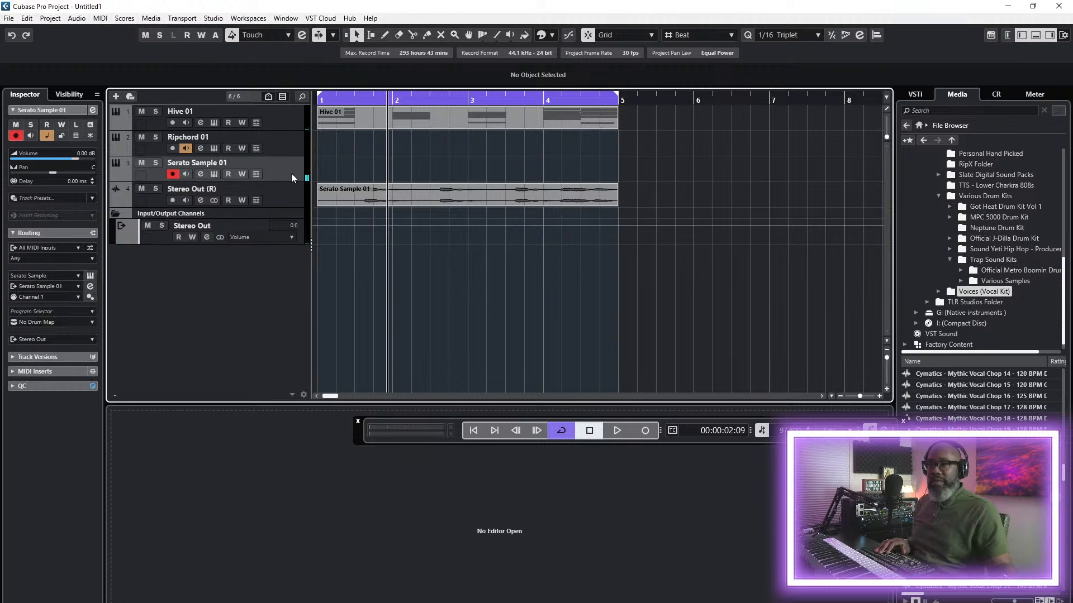
- Move the rendered Stereo Out (R) audio track above Serato Sample 01 and rename it Vox Chop
left_click_drag(280, 195, 282, 163)
double_click(217, 163)
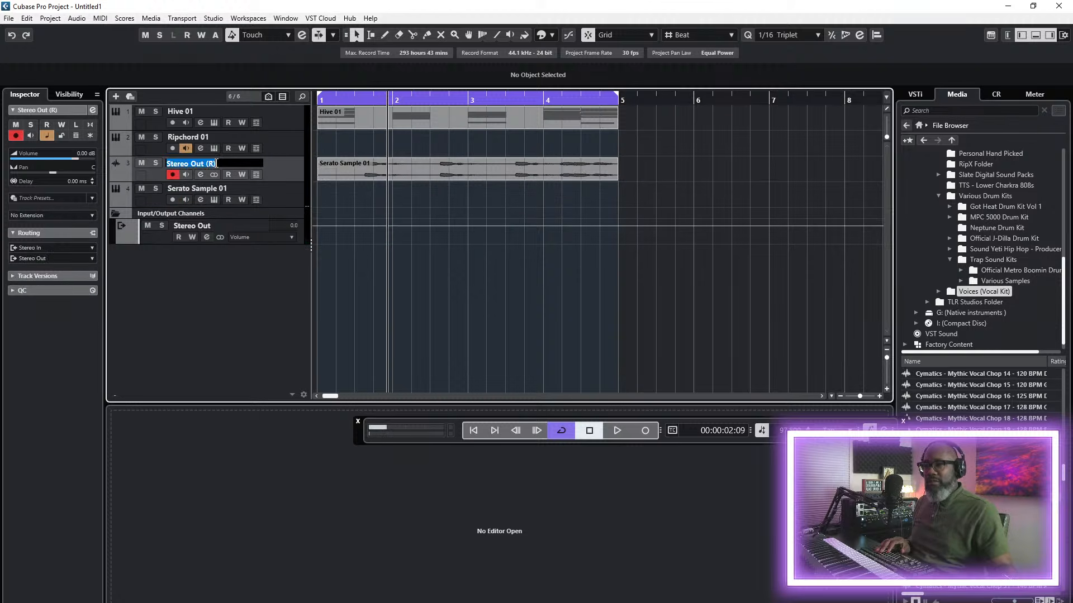
type("Vox Chop")
key("Return")
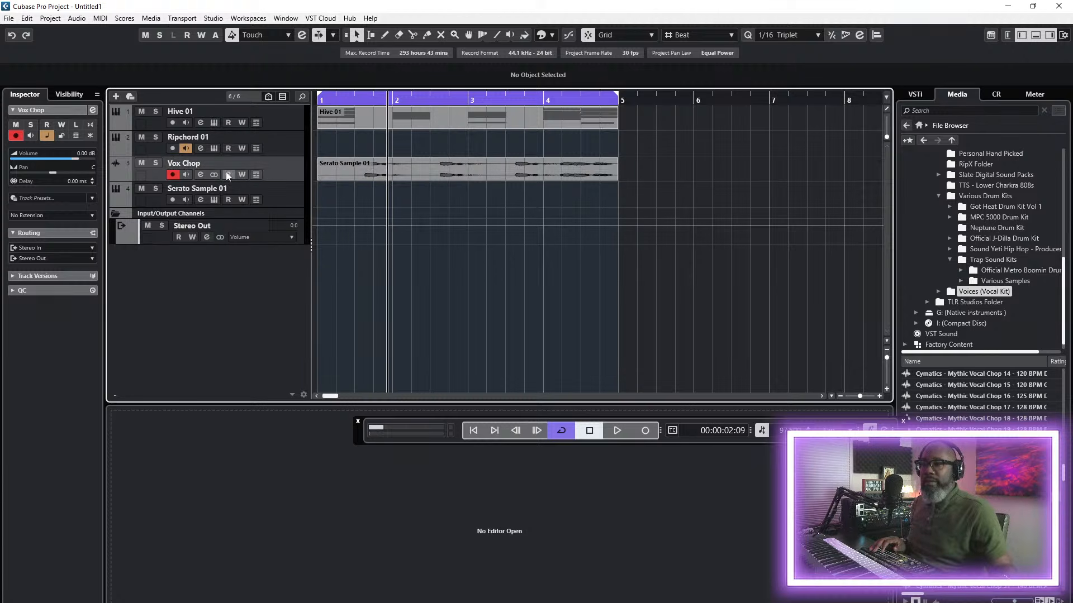
- Add the Raum reverb to the first insert slot of the Vox Chop channel in the mixer
key("F3")
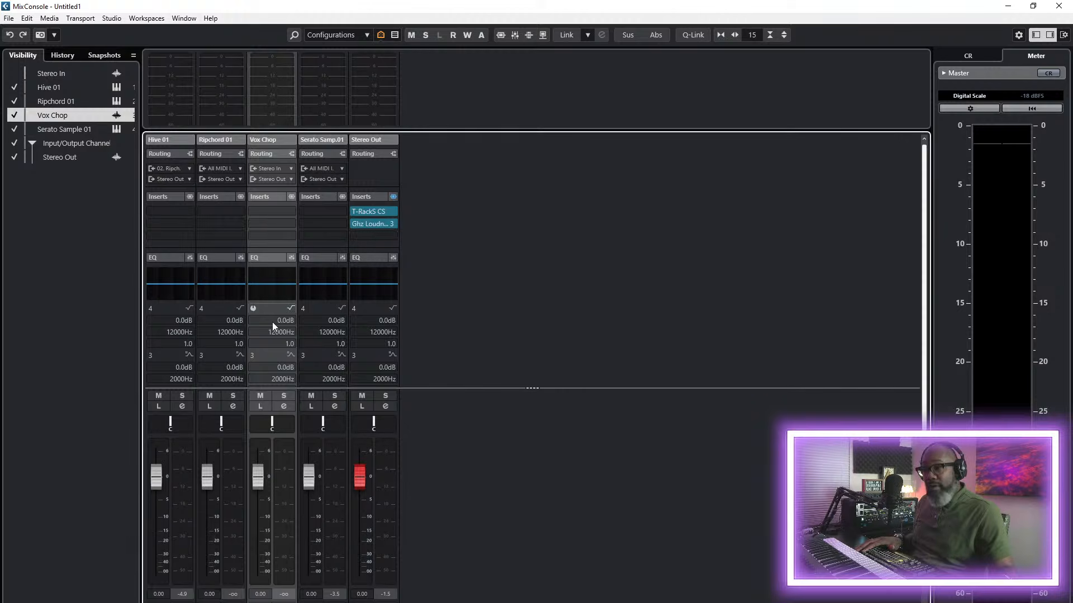
left_click(285, 212)
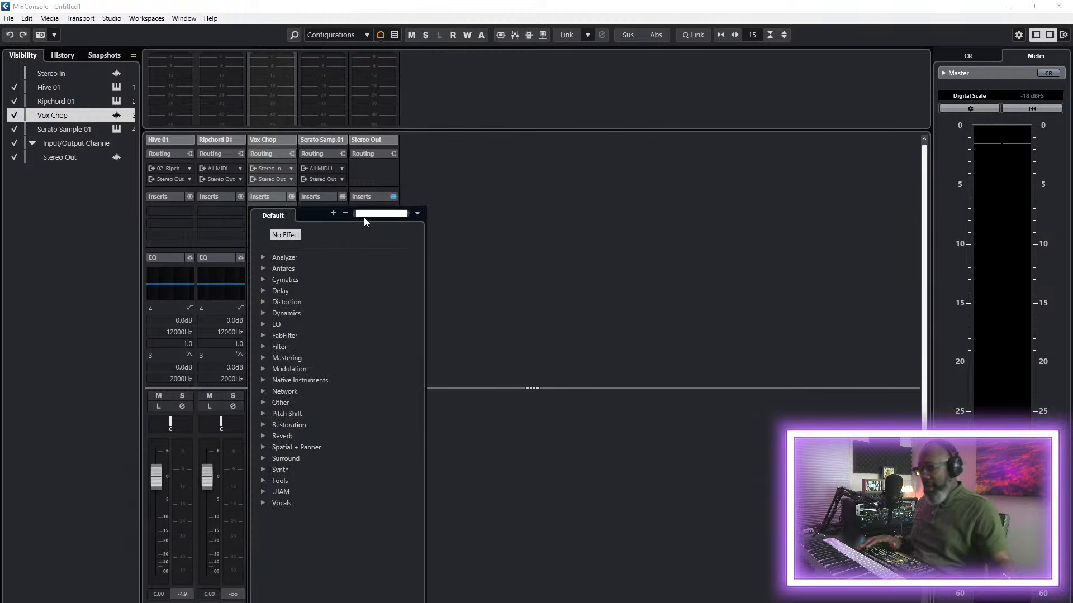
type("raum")
key("Return")
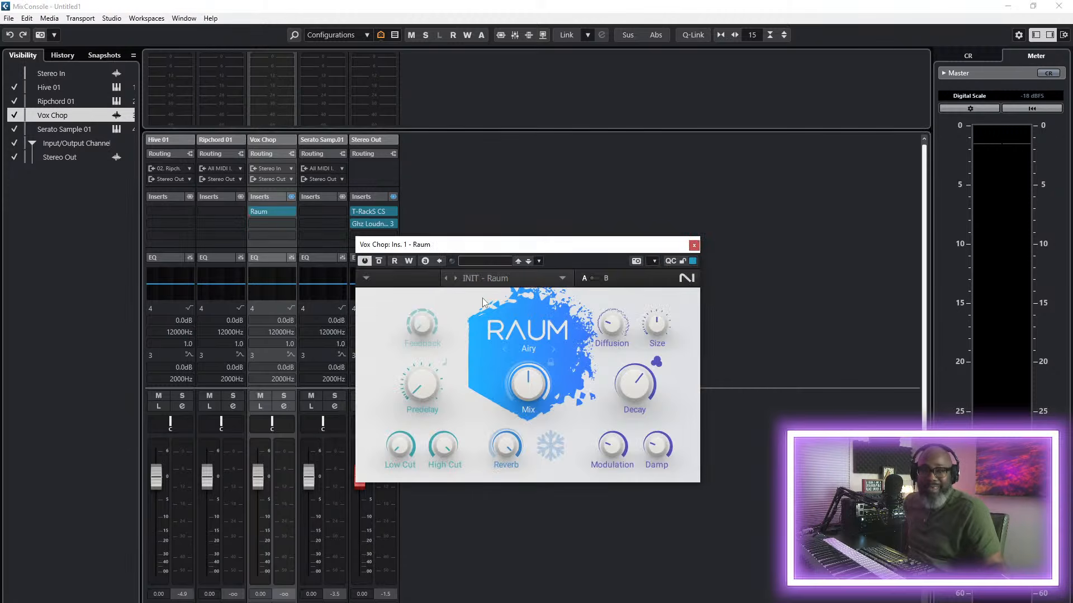
- Raise Raum's Mix on the INIT preset and browse its Creative factory presets without loading one
left_click_drag(520, 371, 520, 360)
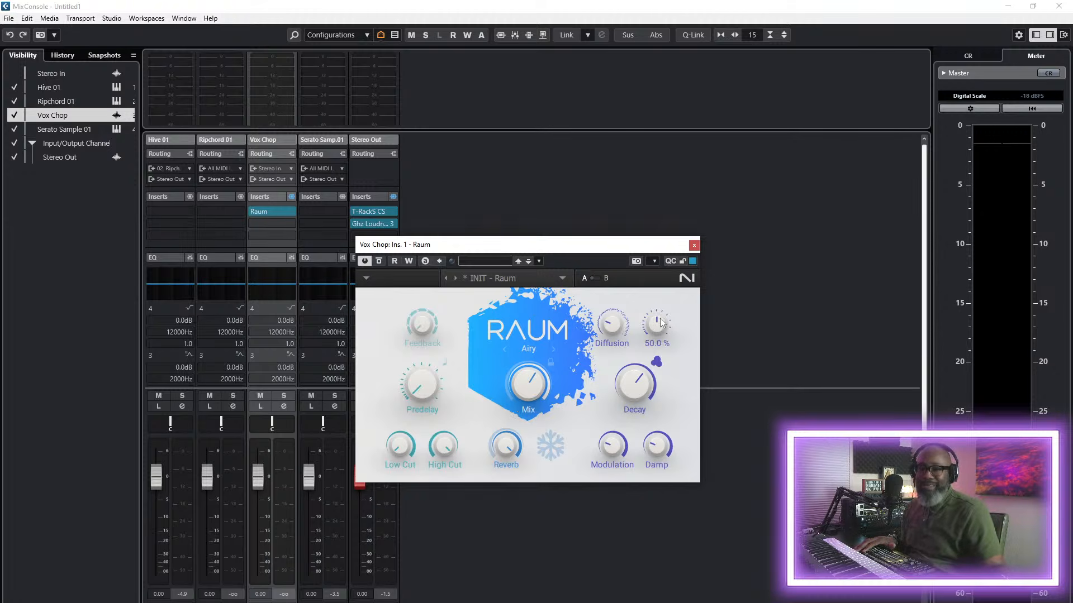
left_click(535, 279)
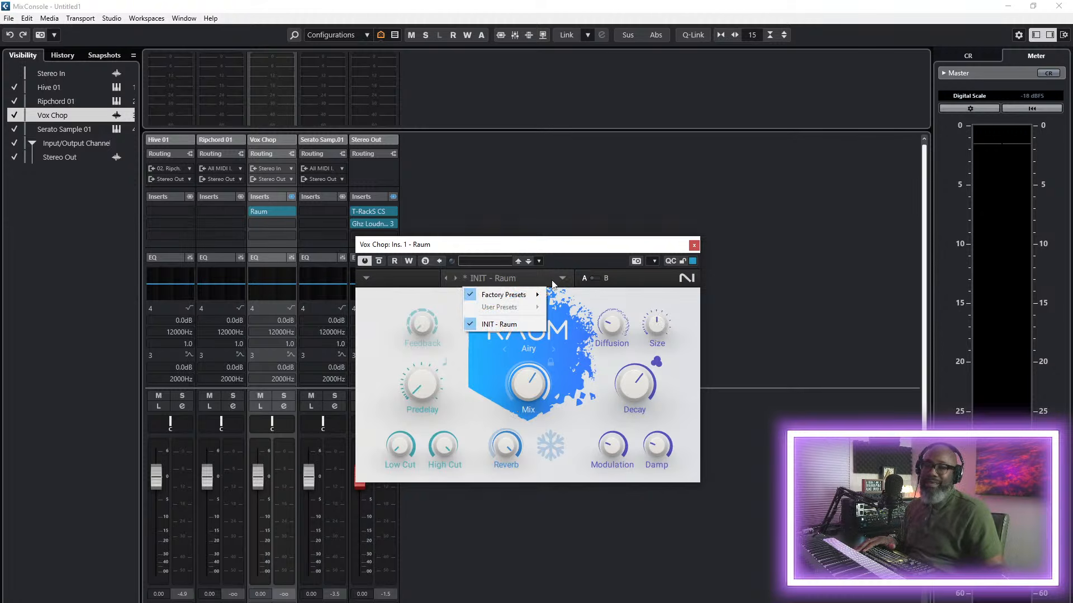
mouse_move(528, 297)
mouse_move(576, 312)
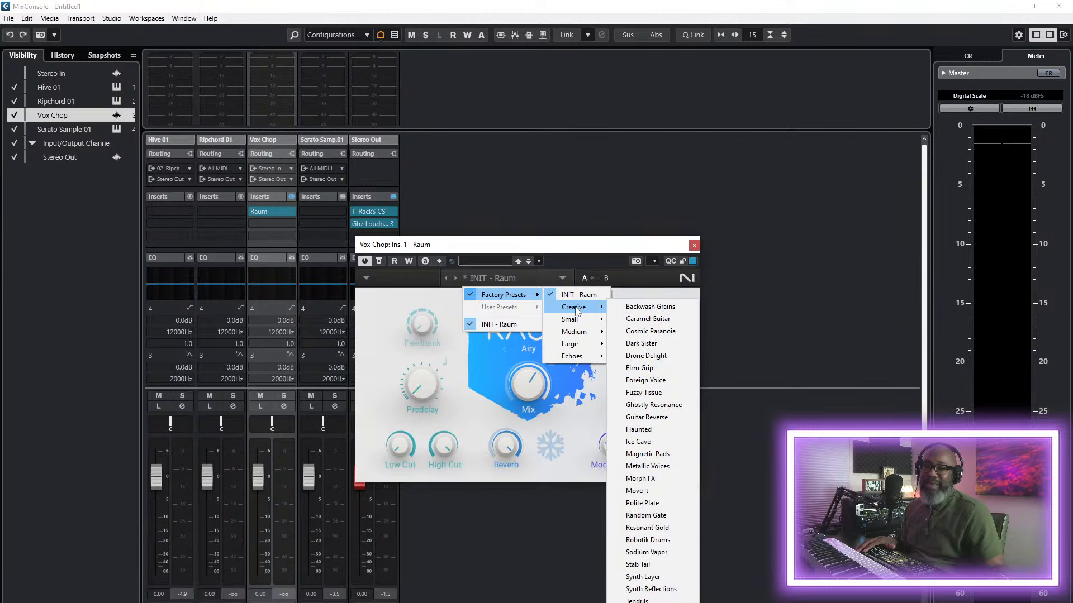
left_click(794, 276)
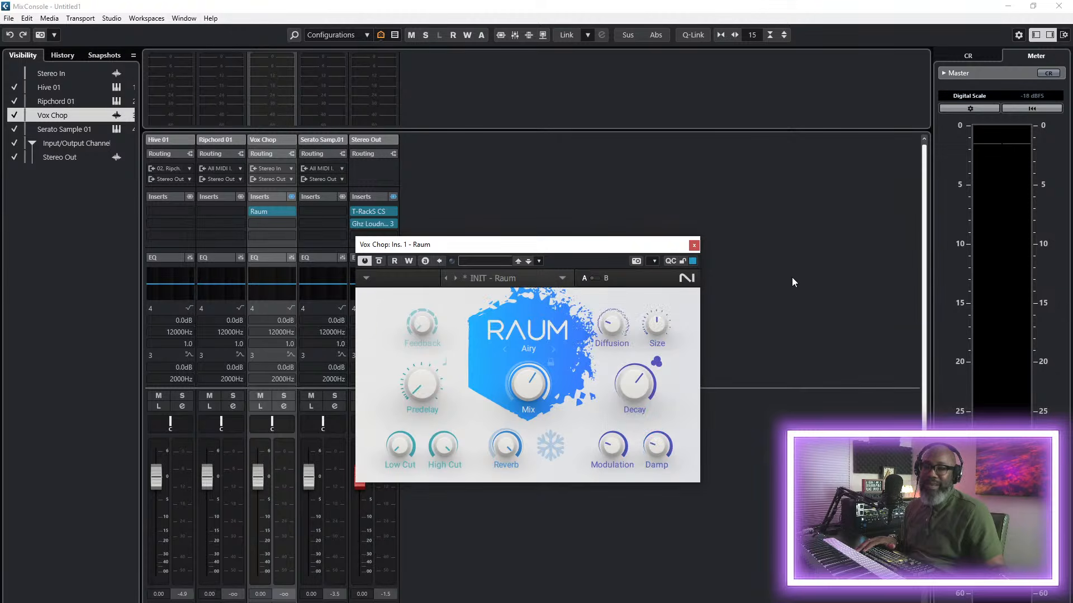
- Return to the project view, move the transport bar clear of Raum, and play the loop from the start
key("F3")
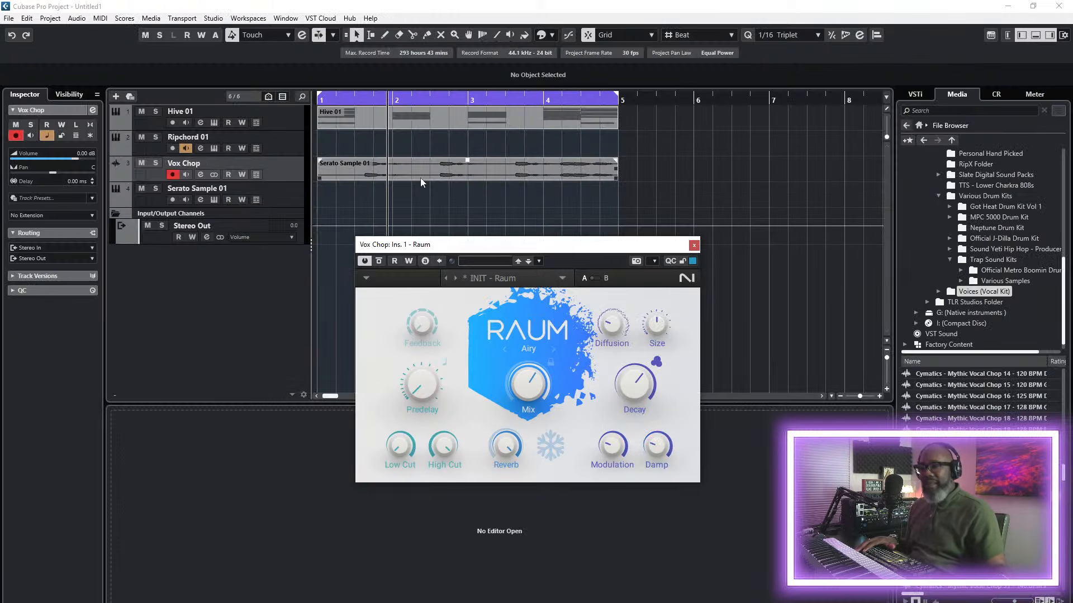
key("F2")
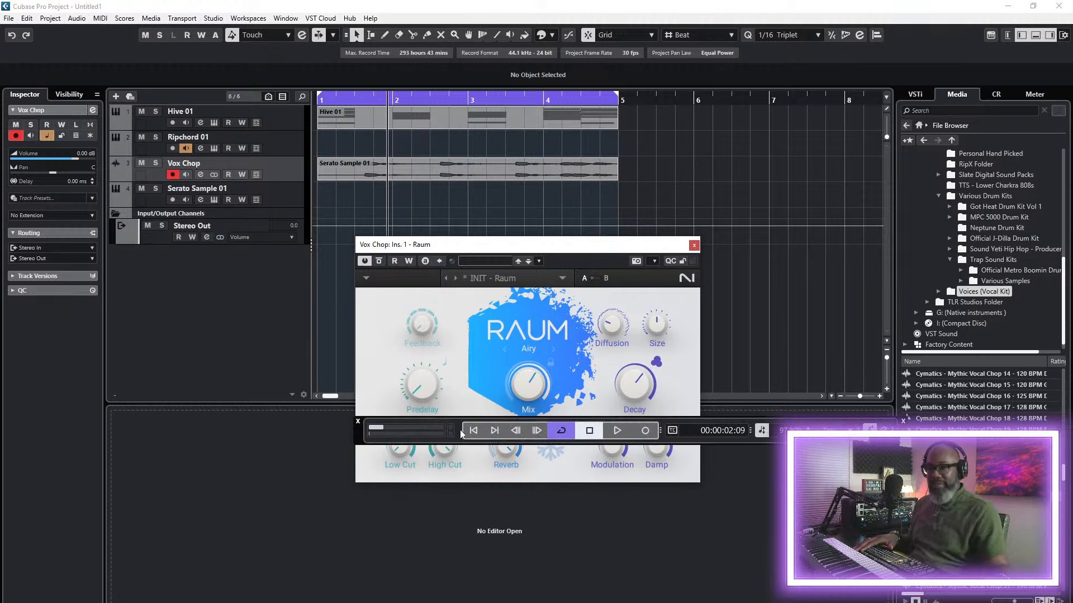
left_click_drag(357, 442, 158, 540)
left_click(273, 529)
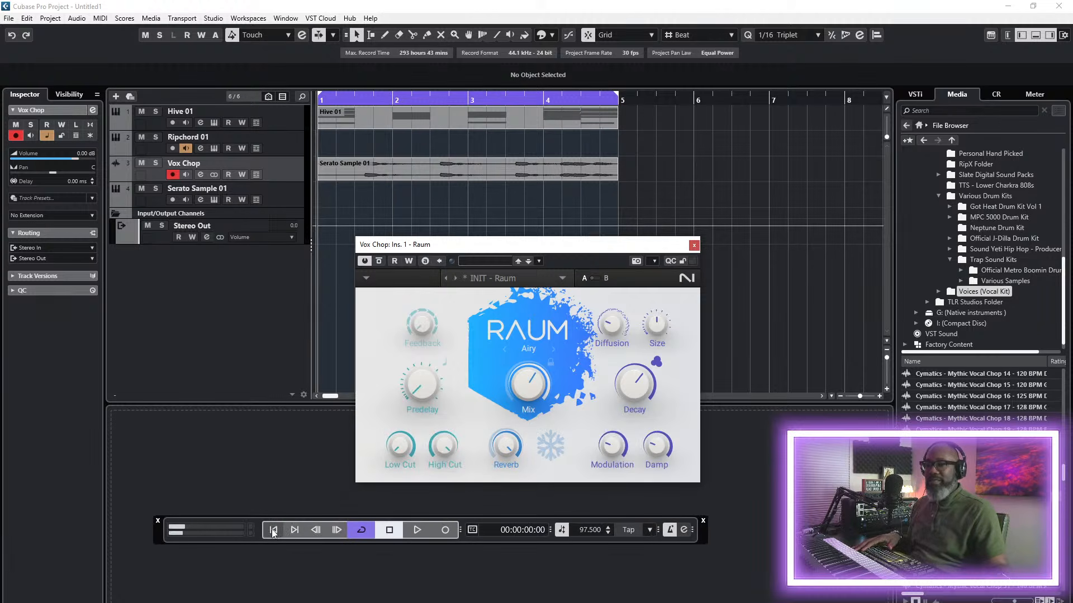
key("space")
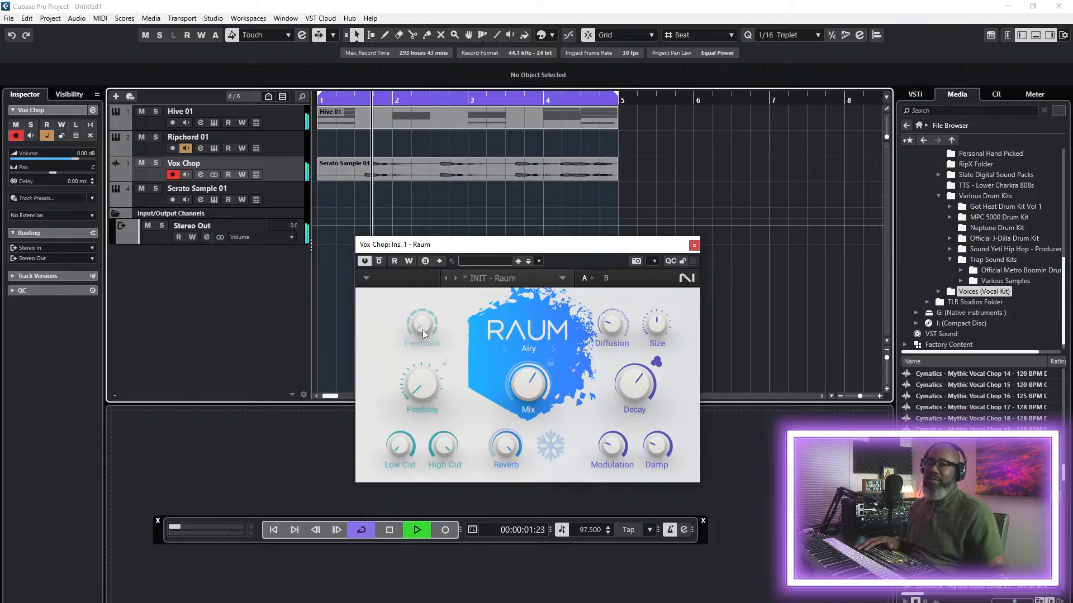
- Try Raum's Medium factory preset Big Room, raising its Mix to 75% before easing it back and setting Size to 36%
left_click_drag(528, 378, 523, 355)
left_click_drag(660, 320, 659, 315)
left_click(525, 277)
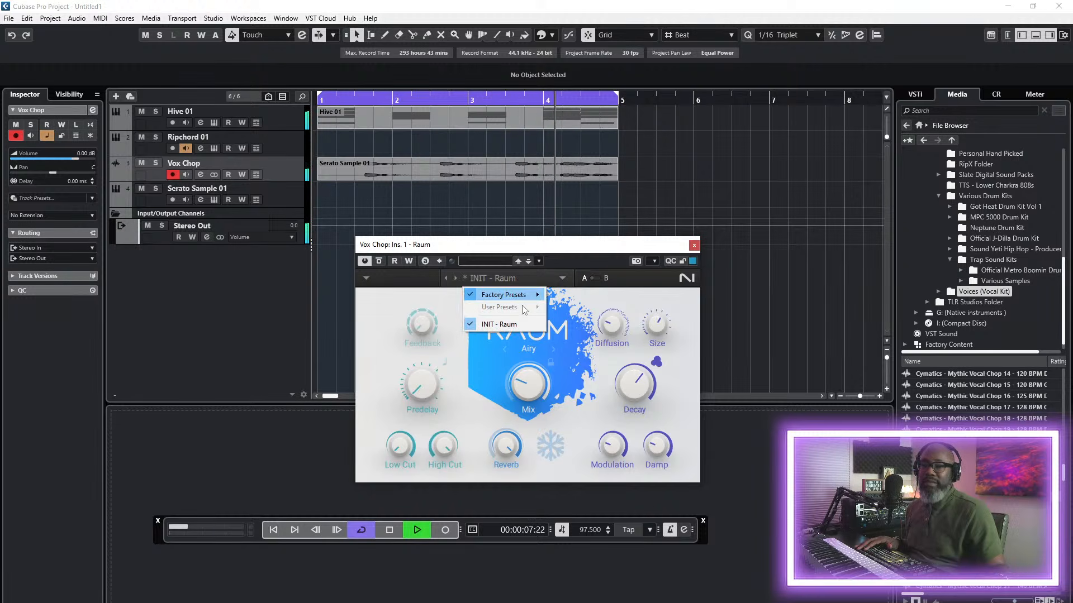
mouse_move(523, 298)
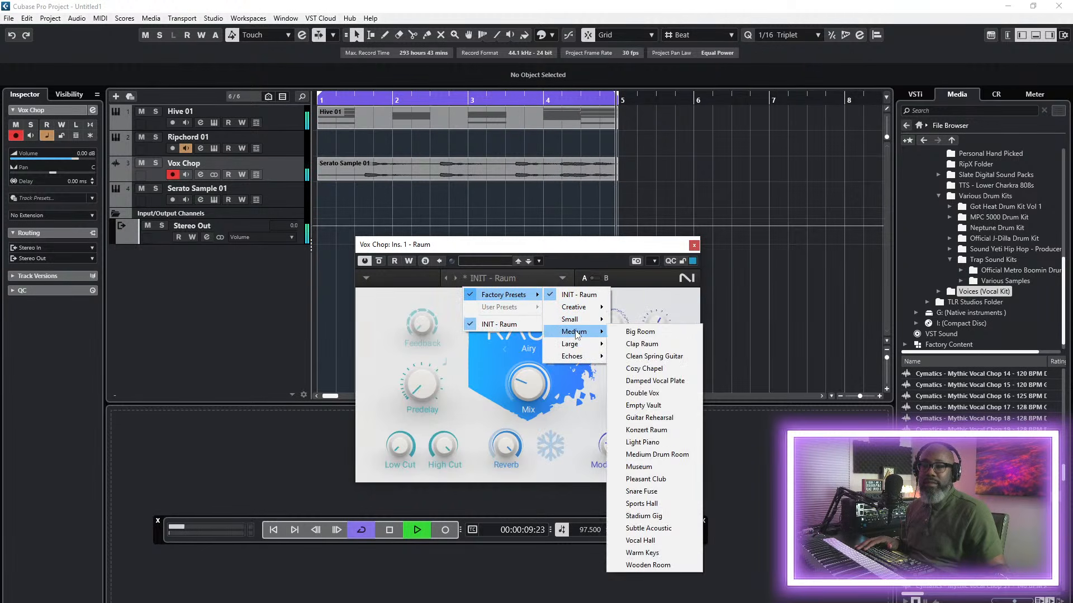
left_click(638, 330)
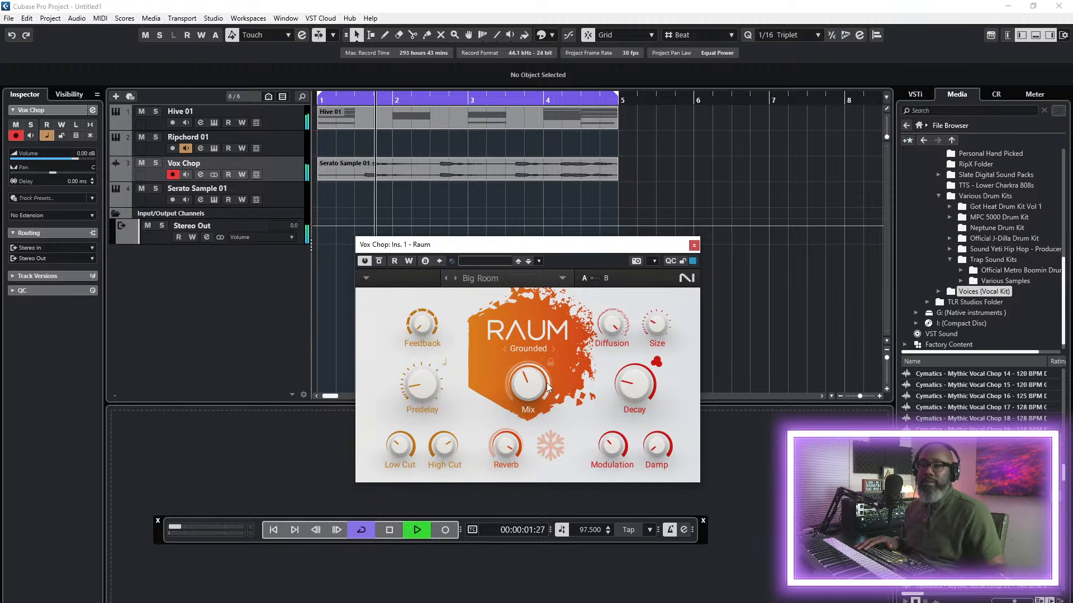
left_click_drag(529, 381, 528, 353)
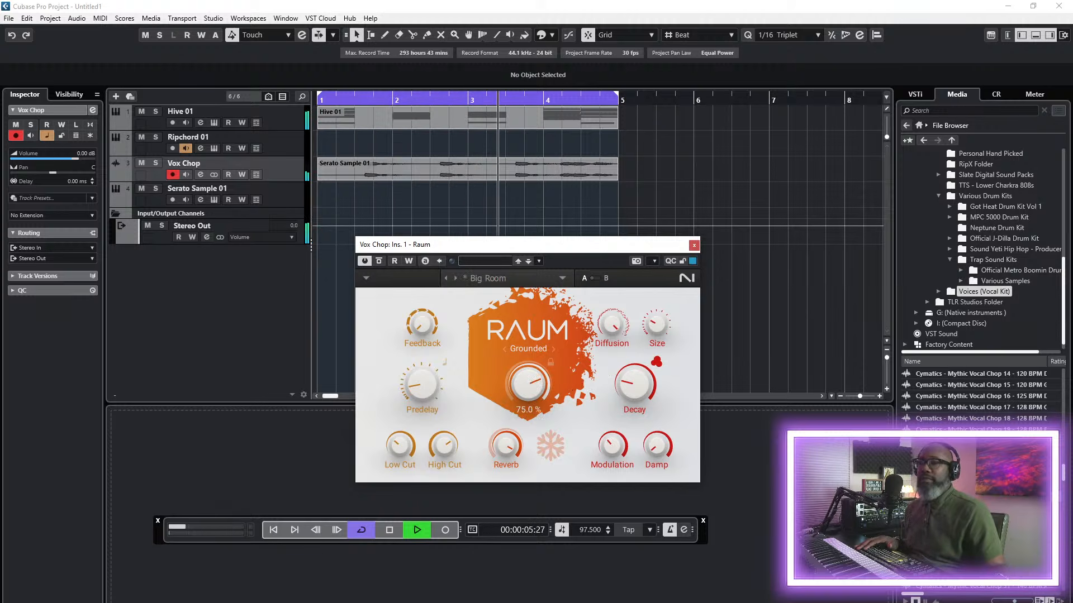
left_click_drag(655, 329, 655, 320)
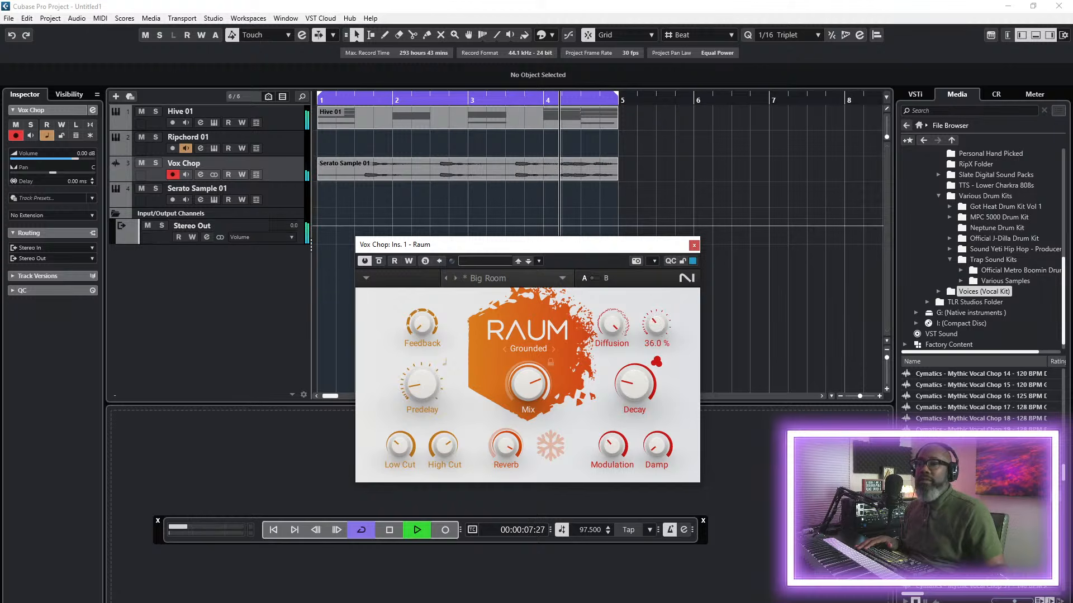
left_click_drag(530, 384, 531, 391)
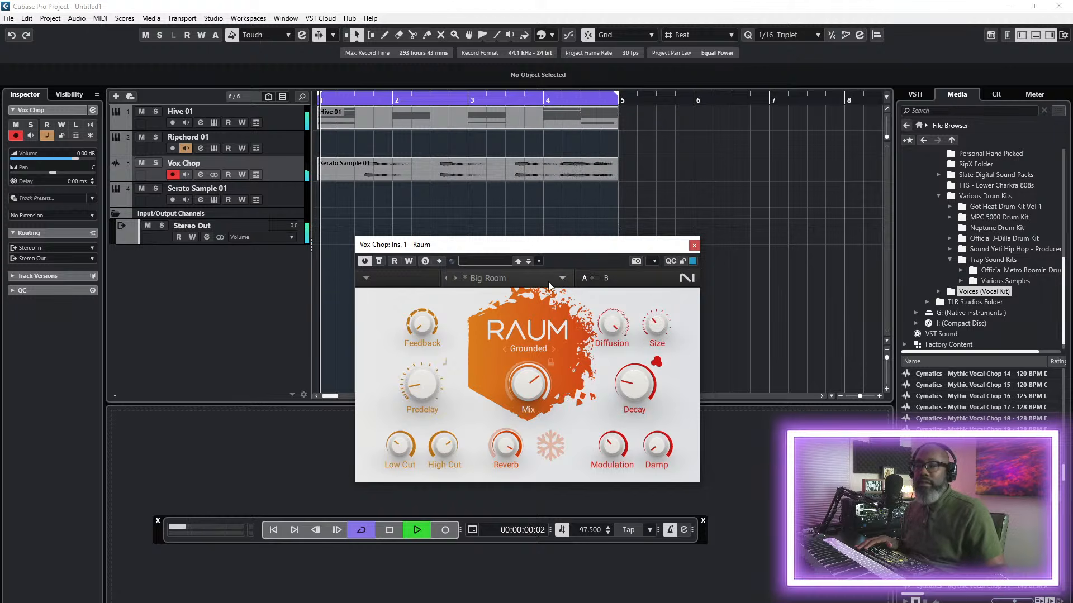
- Load Raum's Large factory preset Arcadia Dream Hall, set its Mix to 28.5%, and close the plug-in
left_click(564, 280)
mouse_move(533, 295)
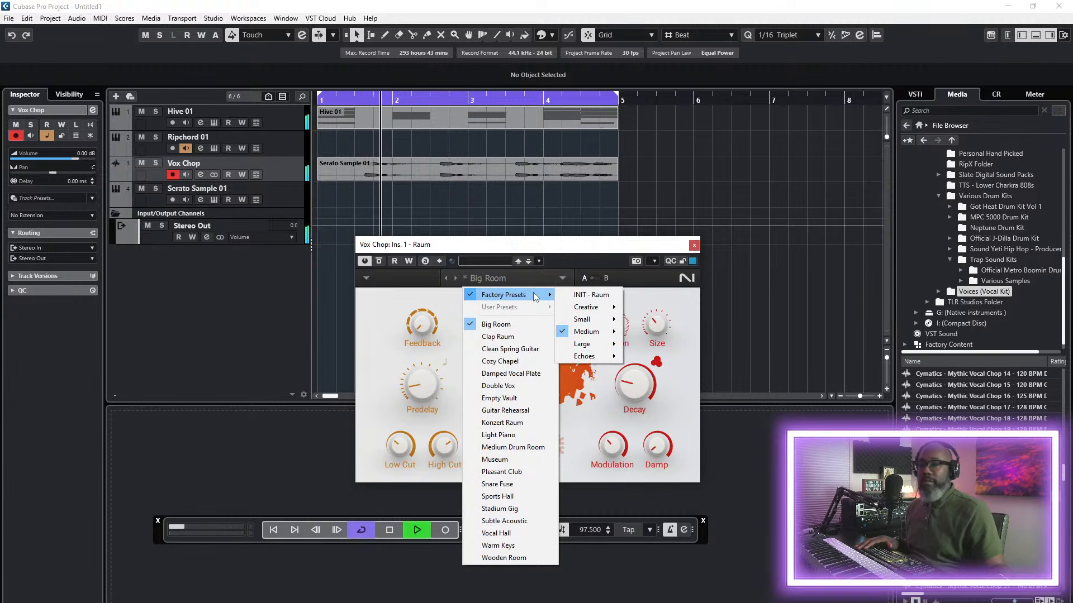
mouse_move(602, 346)
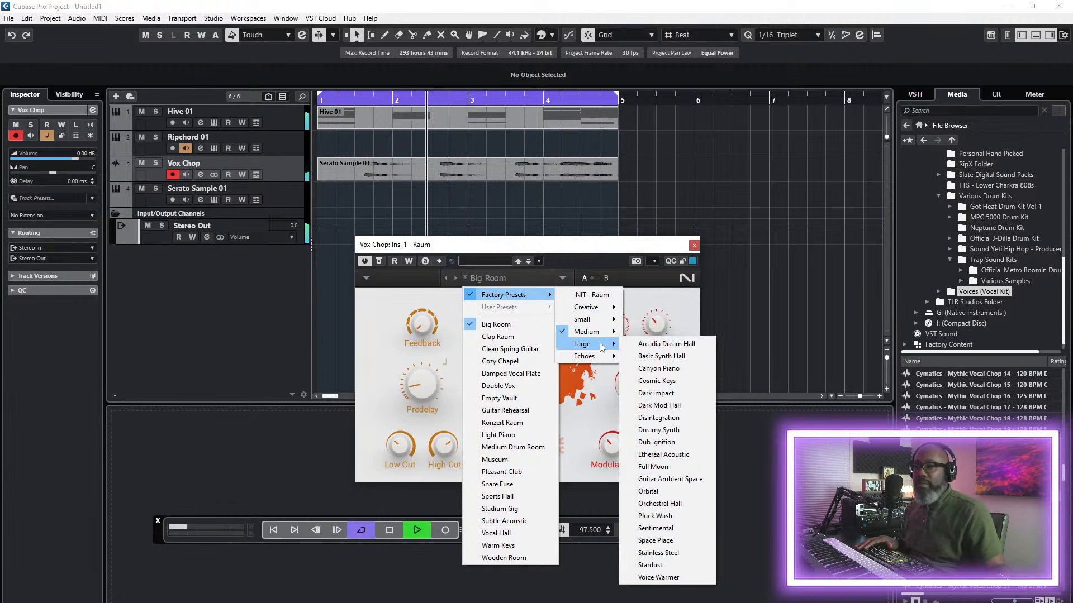
left_click(664, 345)
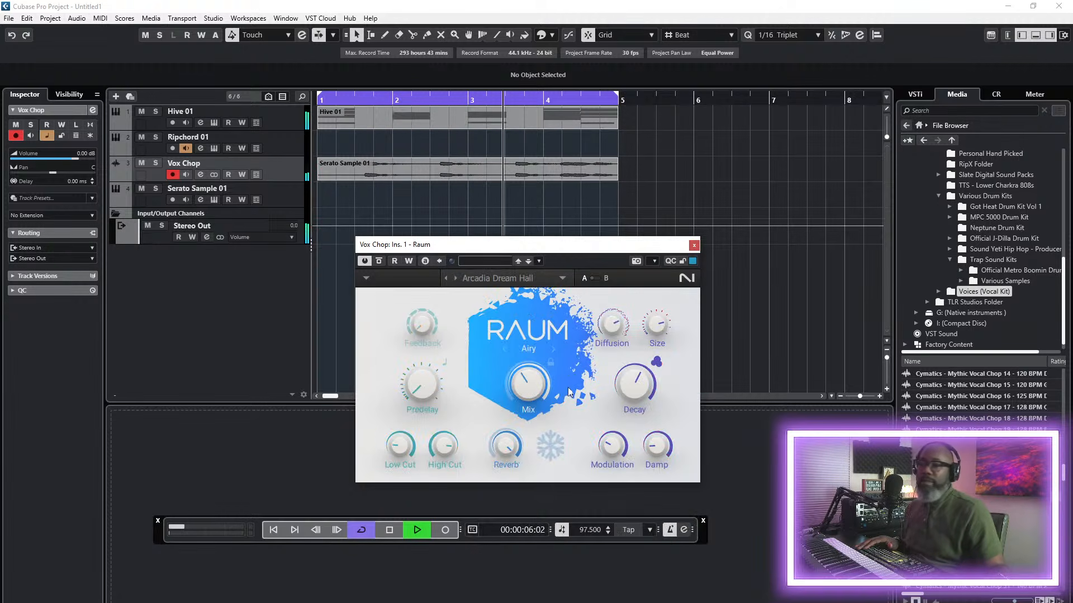
left_click_drag(536, 391, 537, 406)
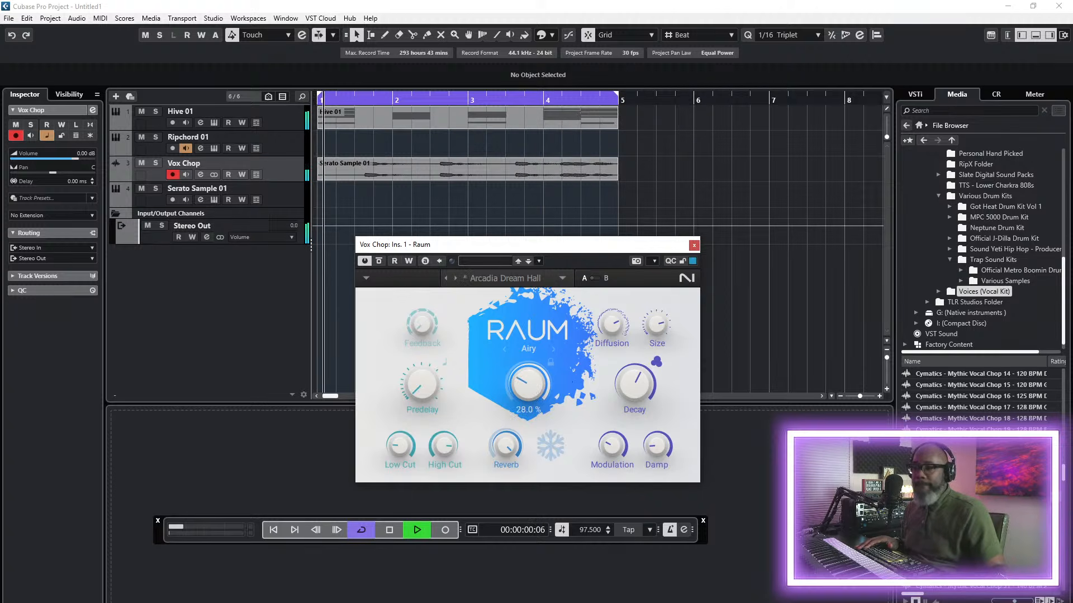
left_click_drag(529, 395, 528, 392)
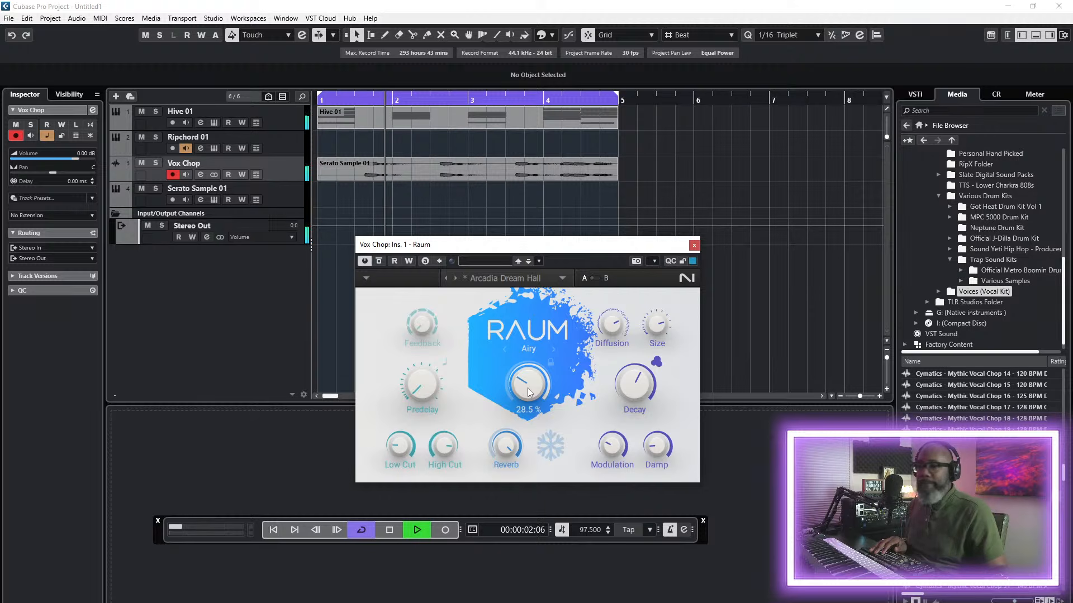
left_click(693, 245)
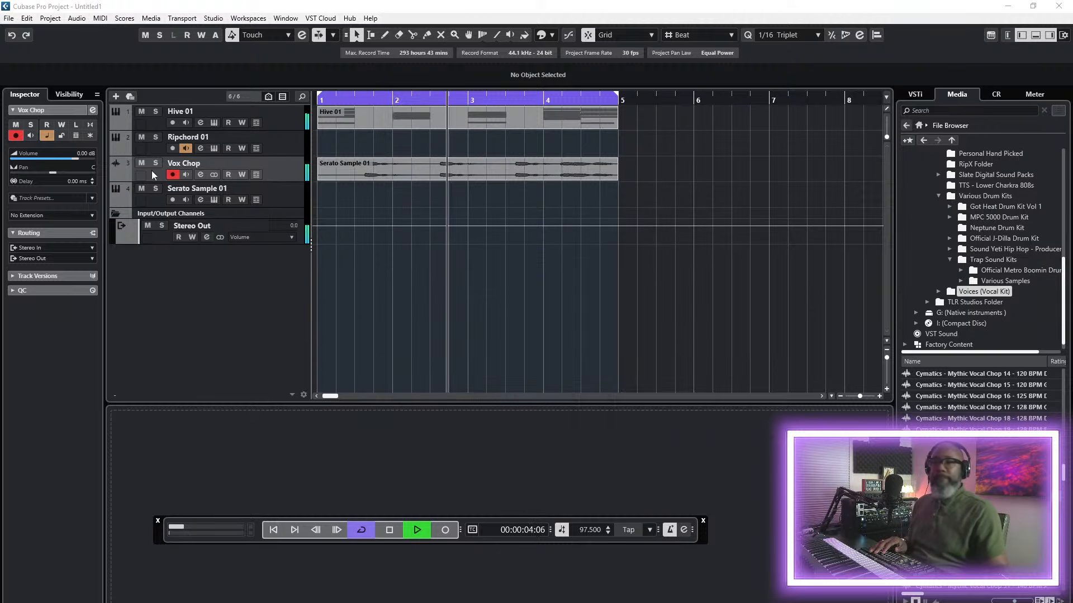
- Move the Vox Chop track directly below Hive 01, stop playback, and remove the Ripchord 01 track
left_click_drag(290, 171, 290, 147)
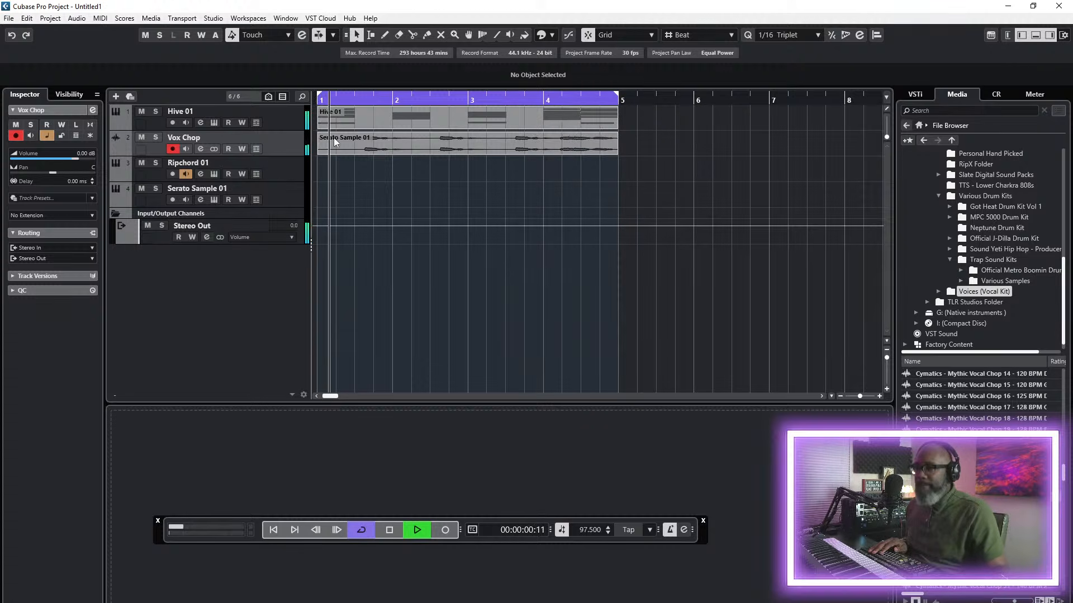
key("space")
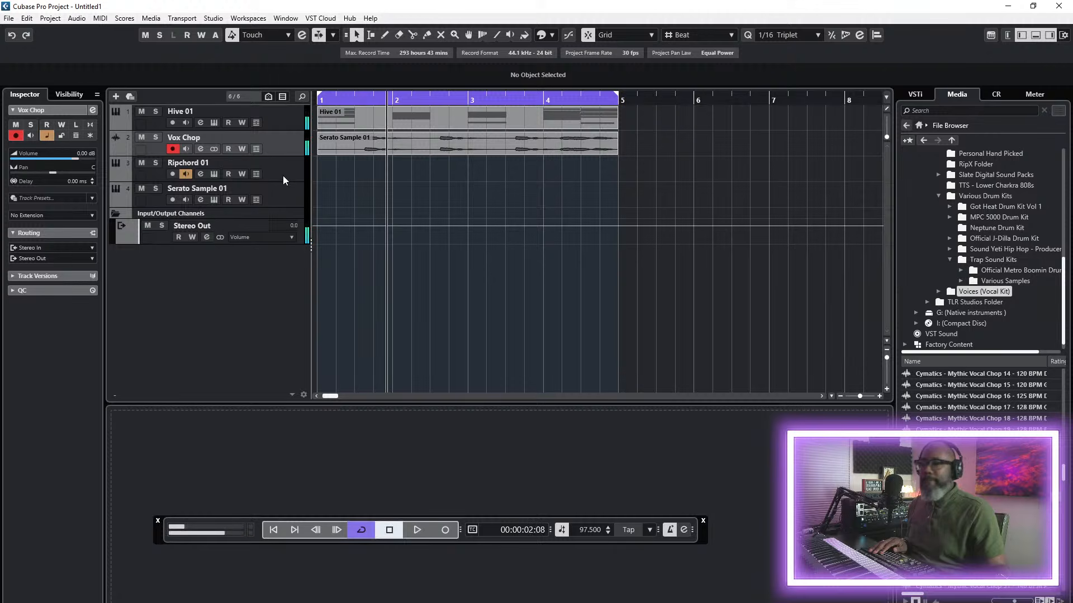
left_click(286, 173)
right_click(283, 173)
left_click(321, 222)
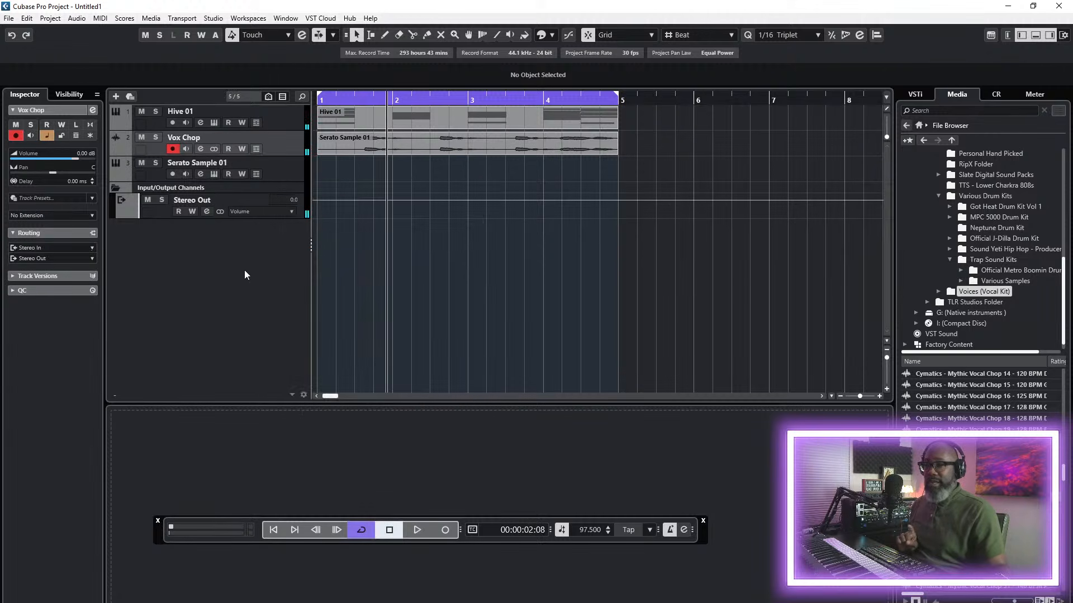
right_click(158, 279)
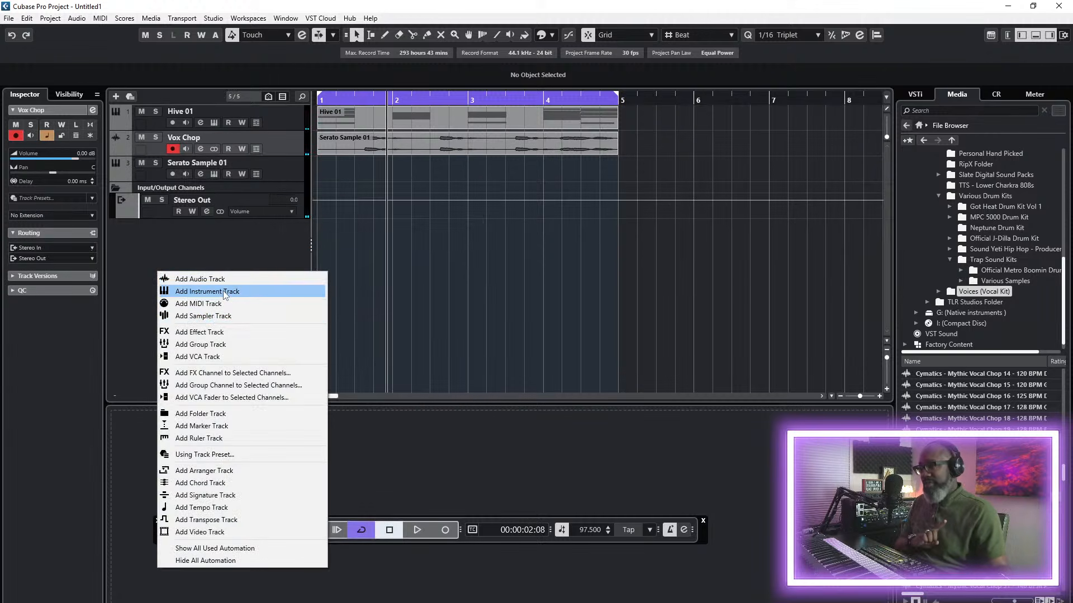
left_click(165, 229)
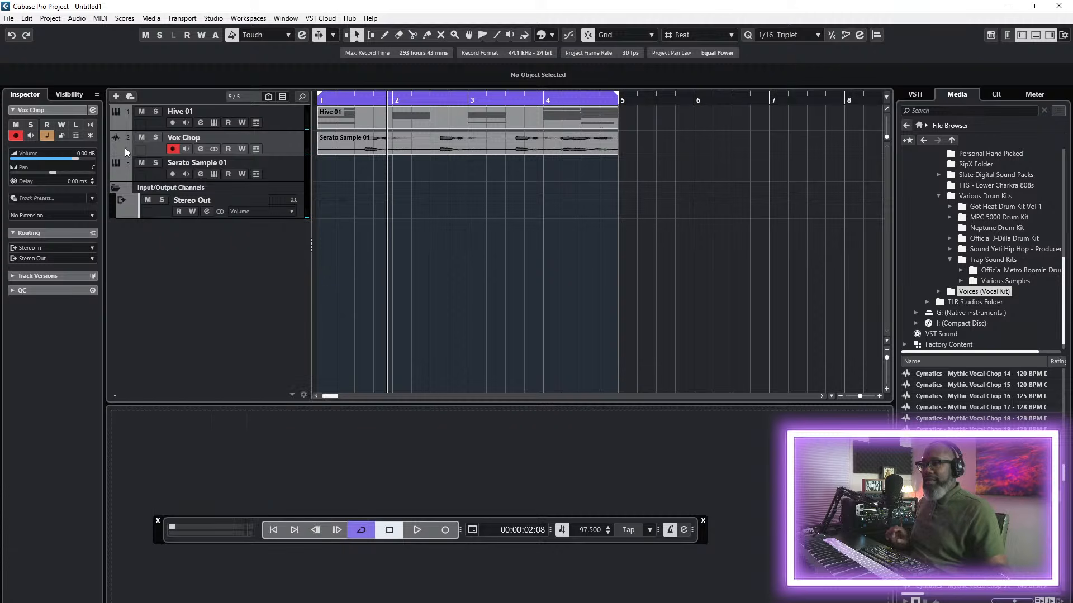
- Save the project under the name Unfinished 132 and show the transport bar again
left_click(9, 18)
left_click(51, 106)
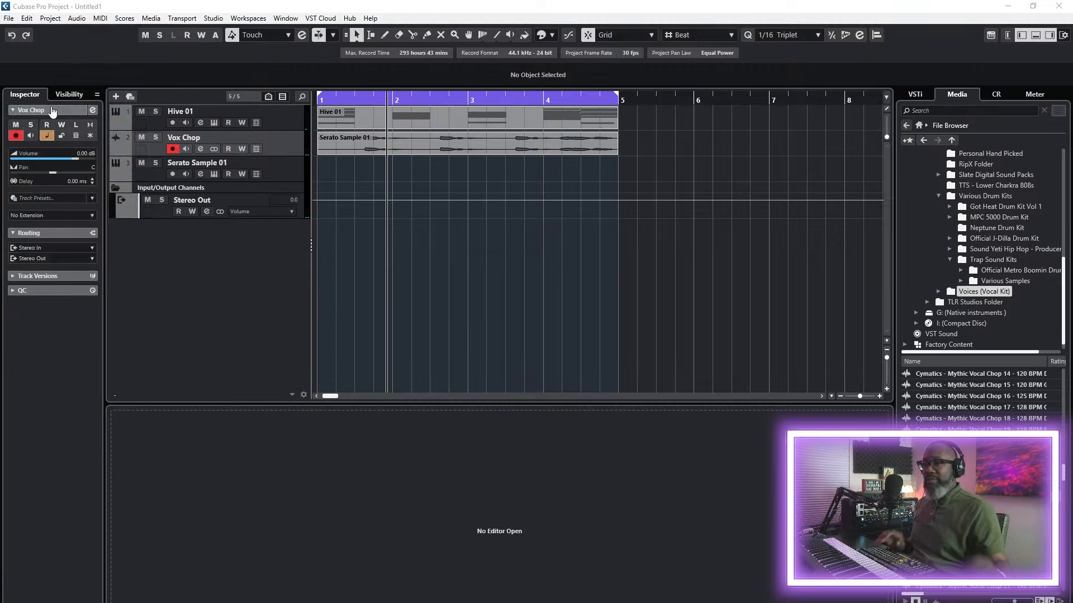
left_click(58, 54)
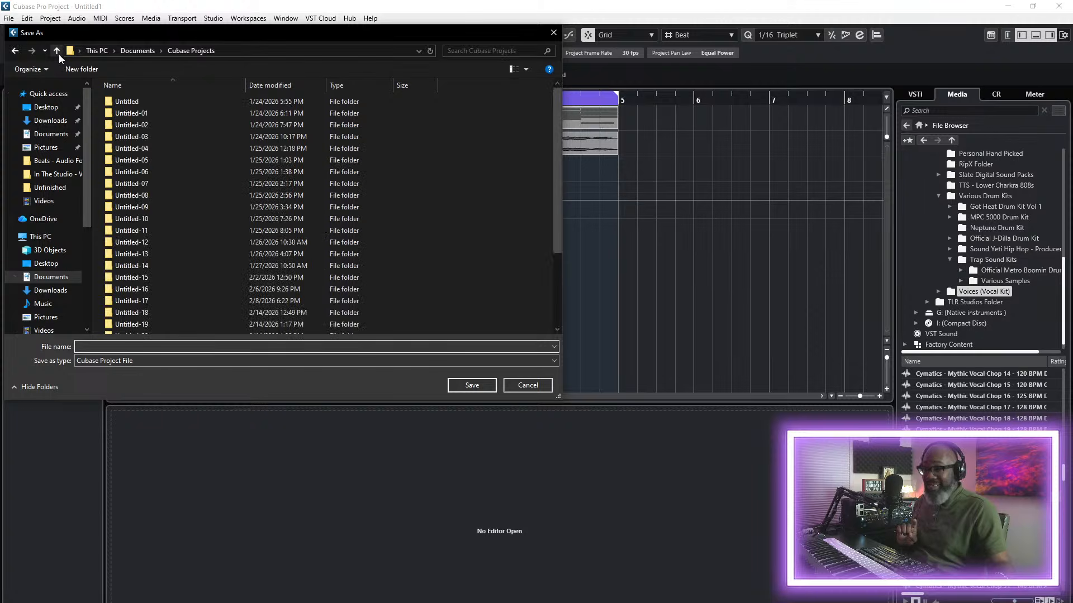
left_click(59, 55)
left_click(58, 53)
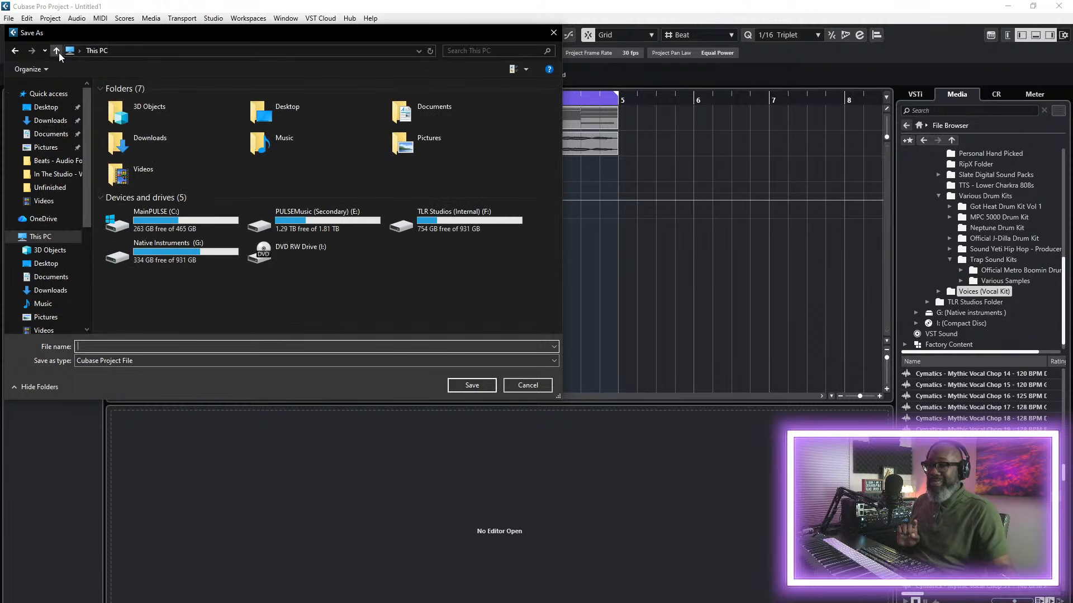
key("Escape")
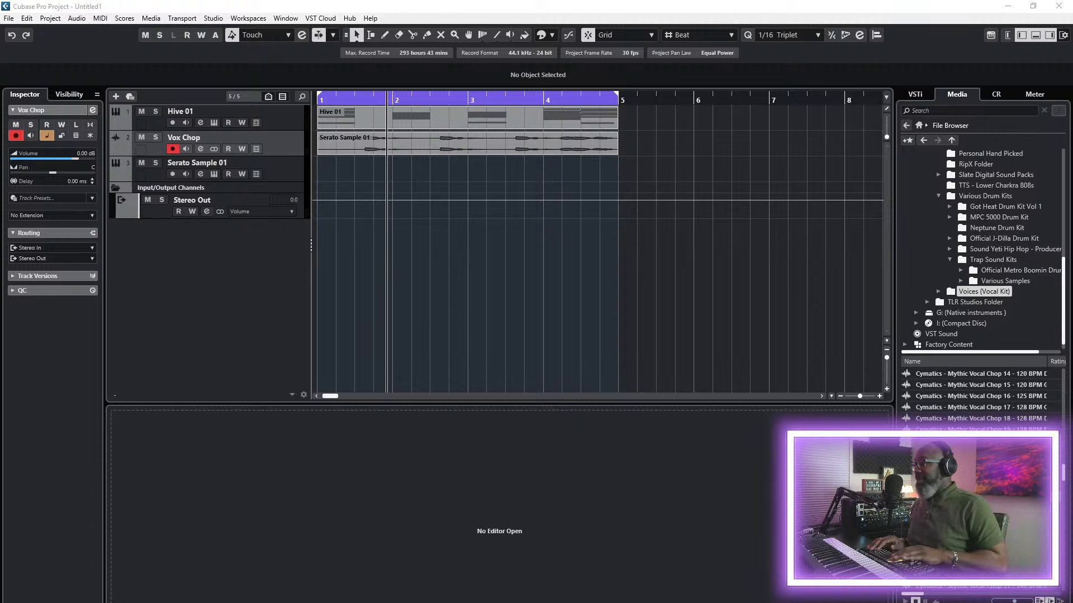
key("F2")
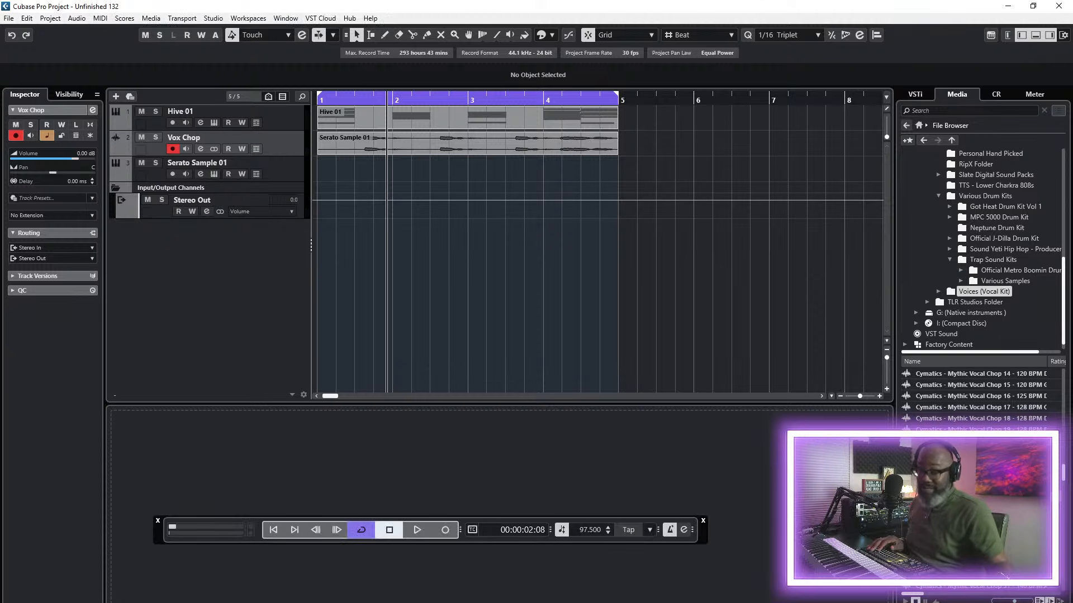
- Return the playhead to the project start and add an instrument track hosting SubLab with output to Stereo Out
left_click(257, 350)
left_click(271, 531)
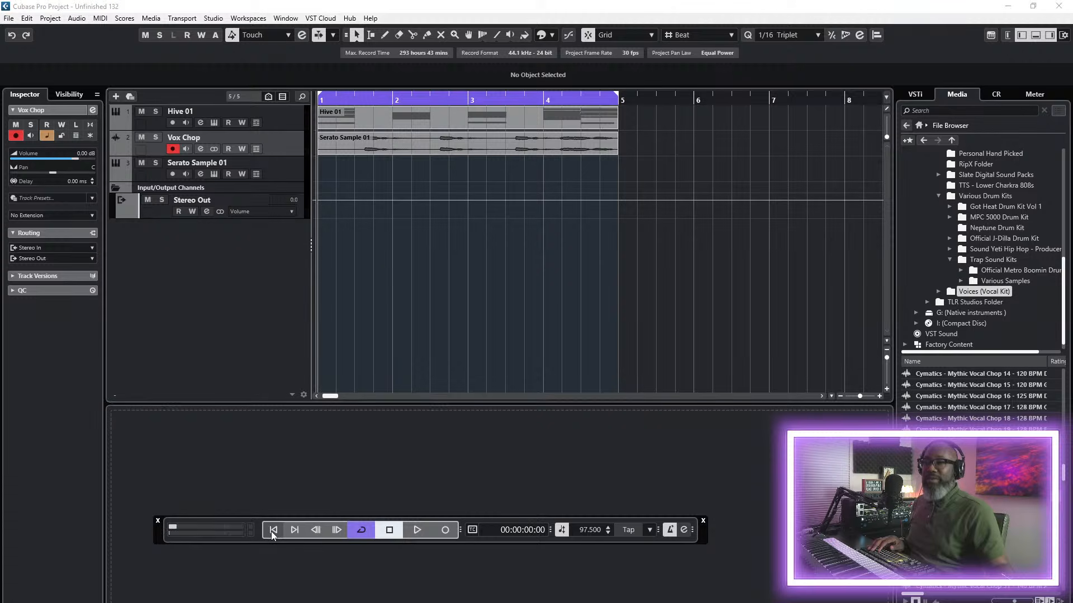
right_click(157, 268)
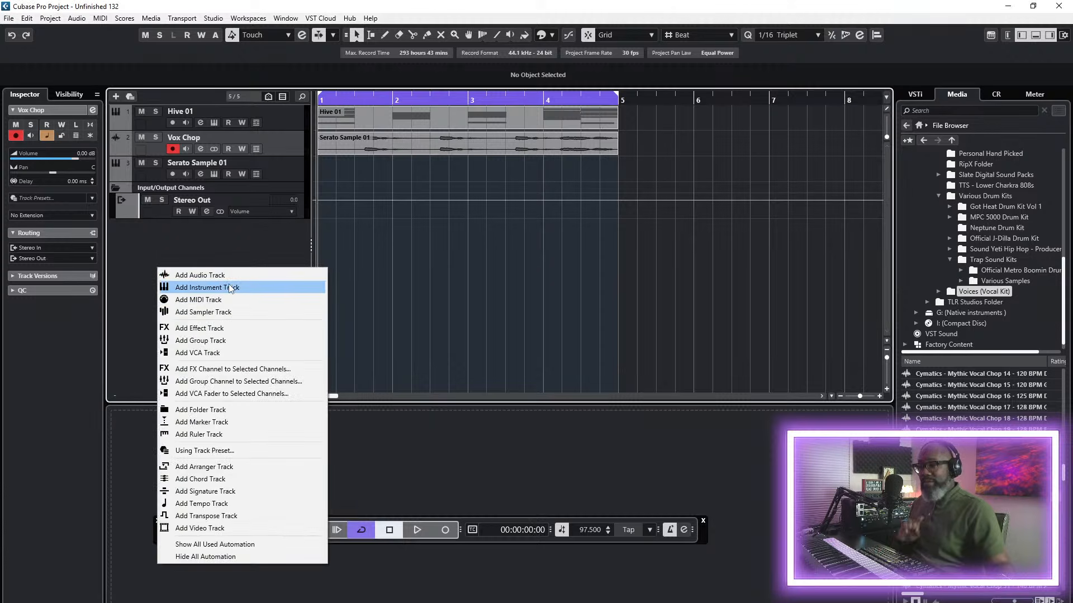
left_click(229, 287)
left_click(525, 289)
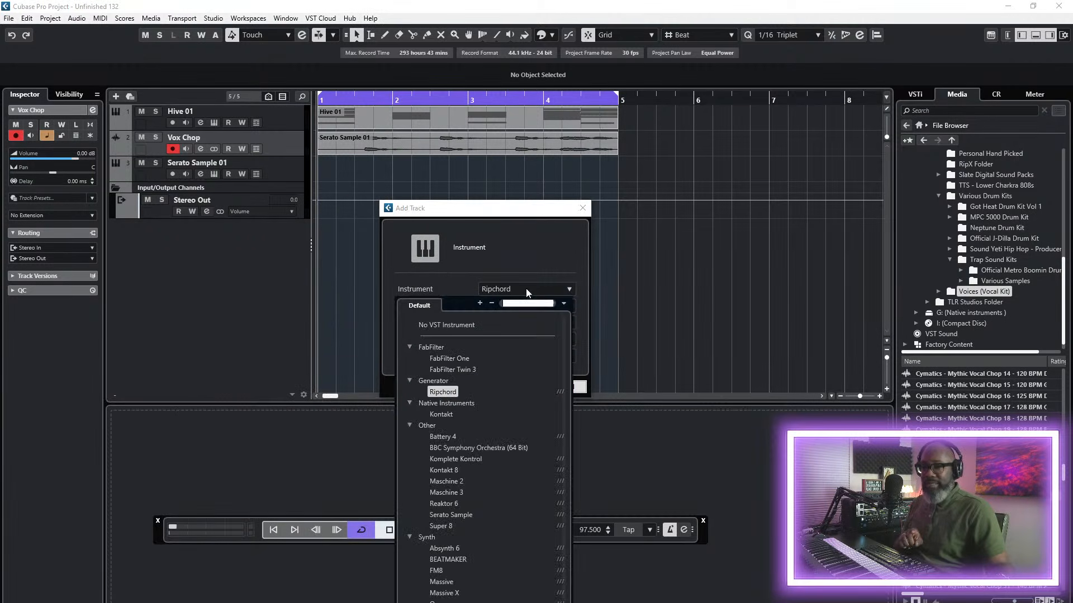
scroll(494, 525, "down", 2)
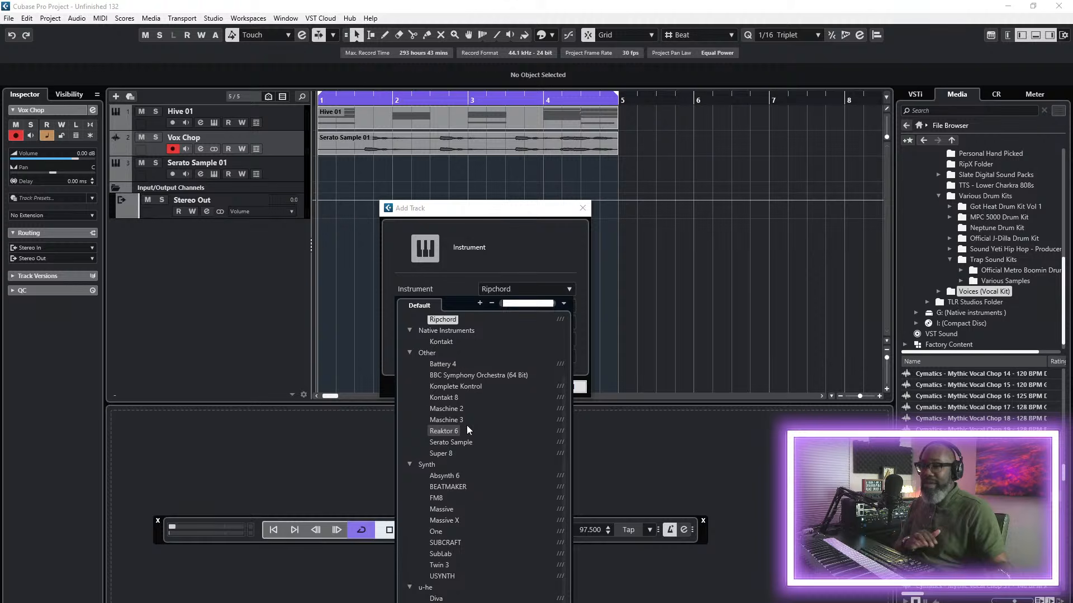
left_click(440, 554)
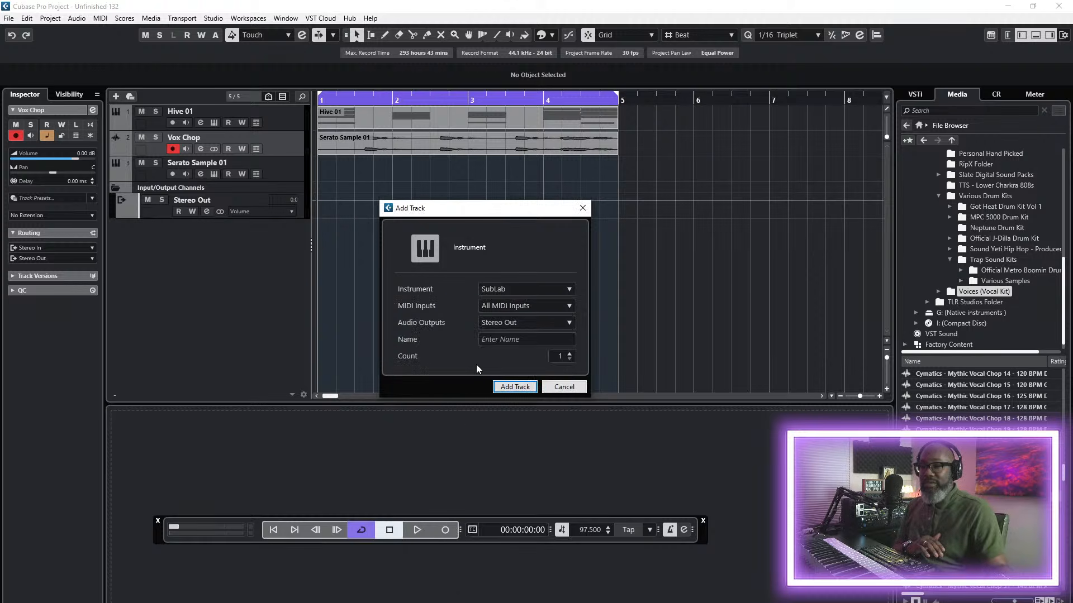
left_click(517, 391)
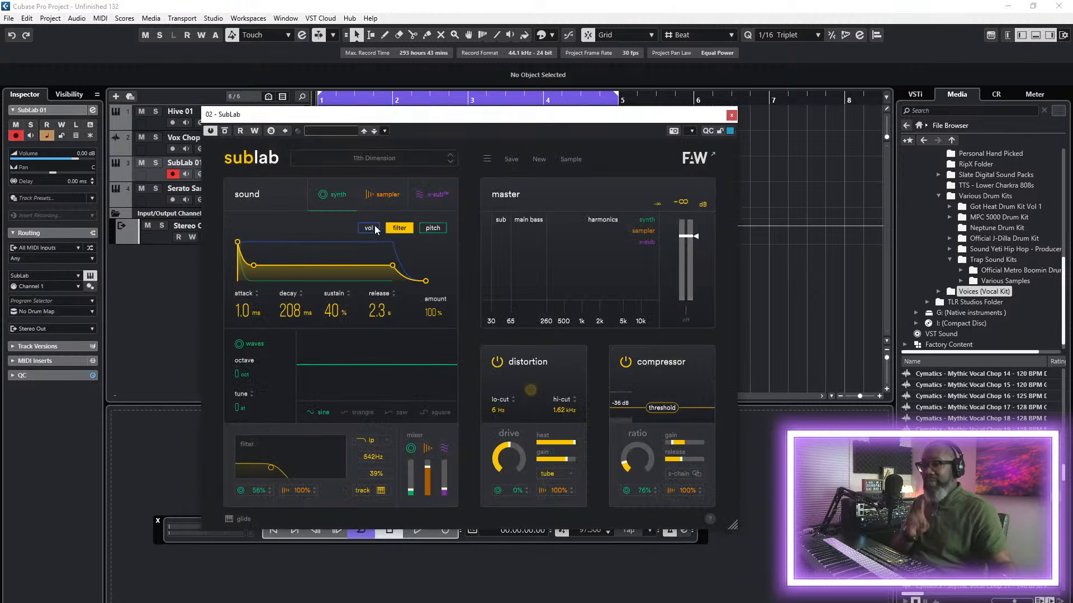
- Load the 808 Oxy preset in SubLab and close the plug-in
left_click(353, 156)
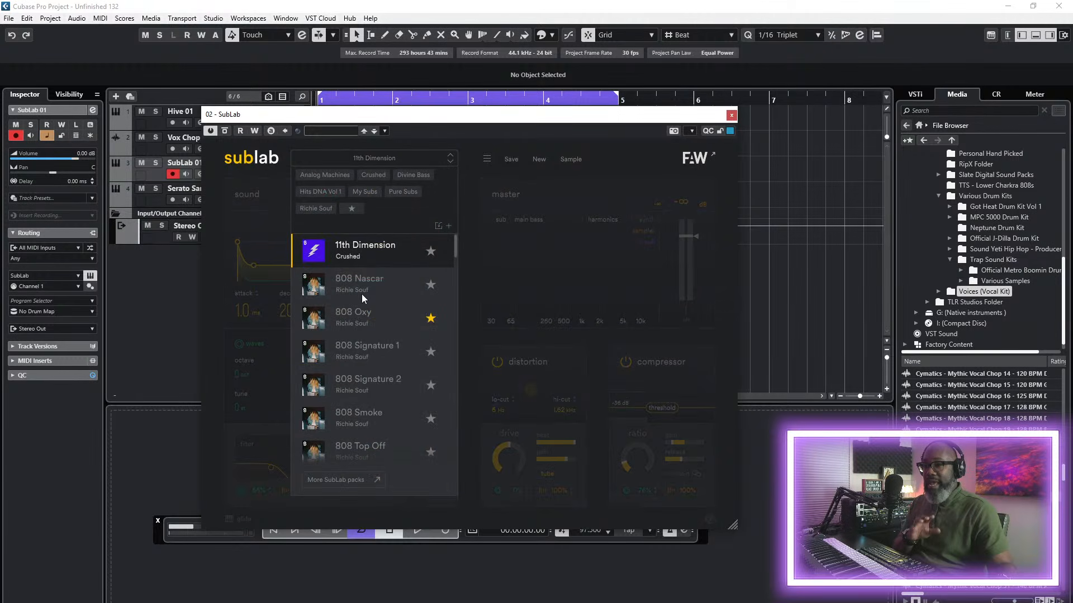
left_click(348, 323)
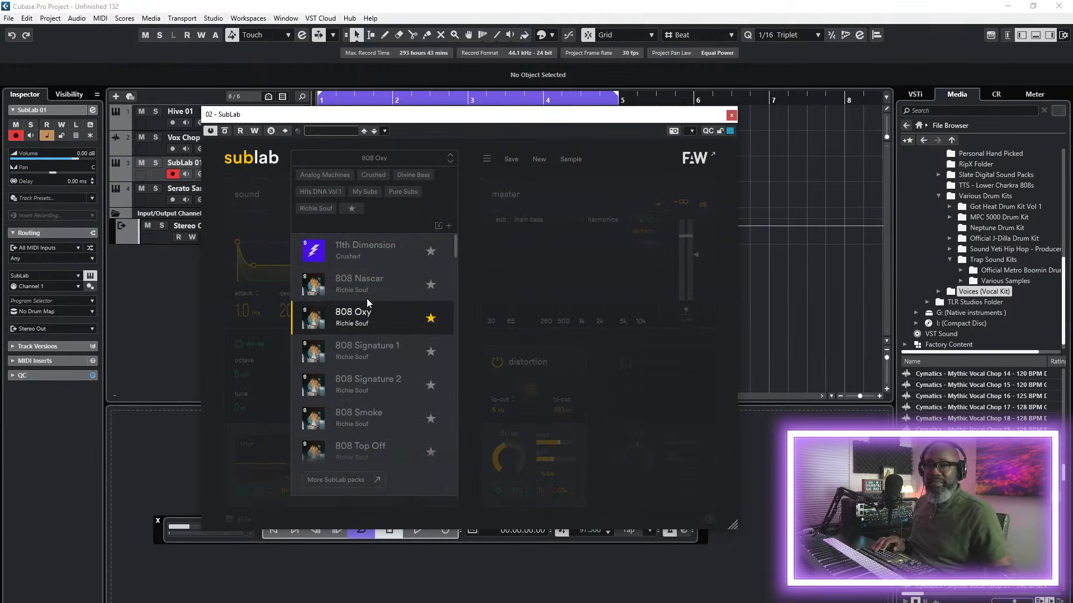
left_click(731, 115)
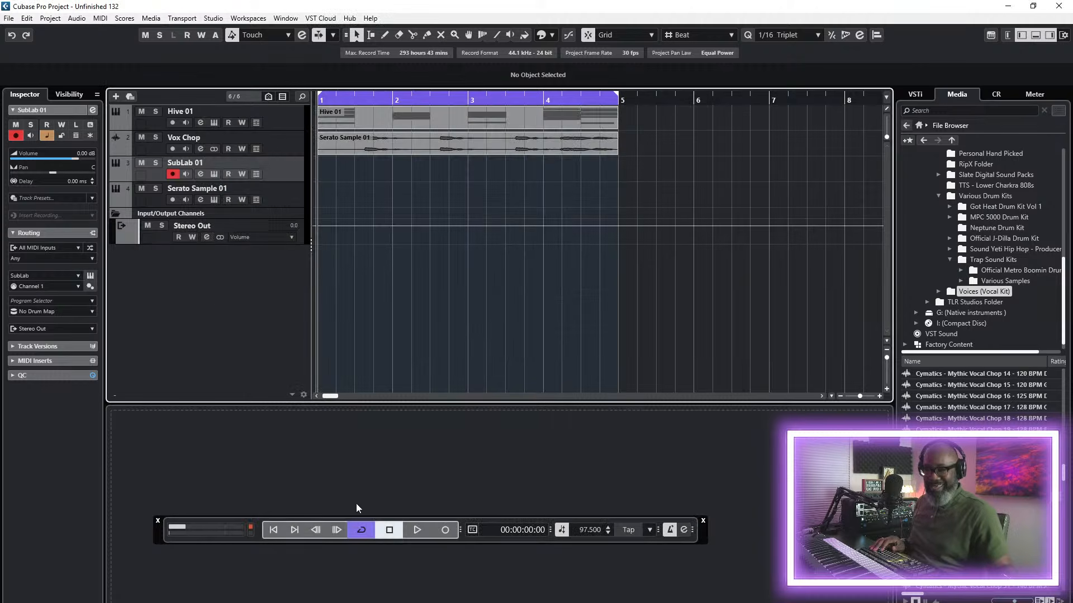
- Open the Hive 01 chord part for note editing and hide the transport bar covering the notes
left_click_drag(175, 532, 241, 557)
left_click(318, 554)
left_click(247, 303)
left_click(282, 115)
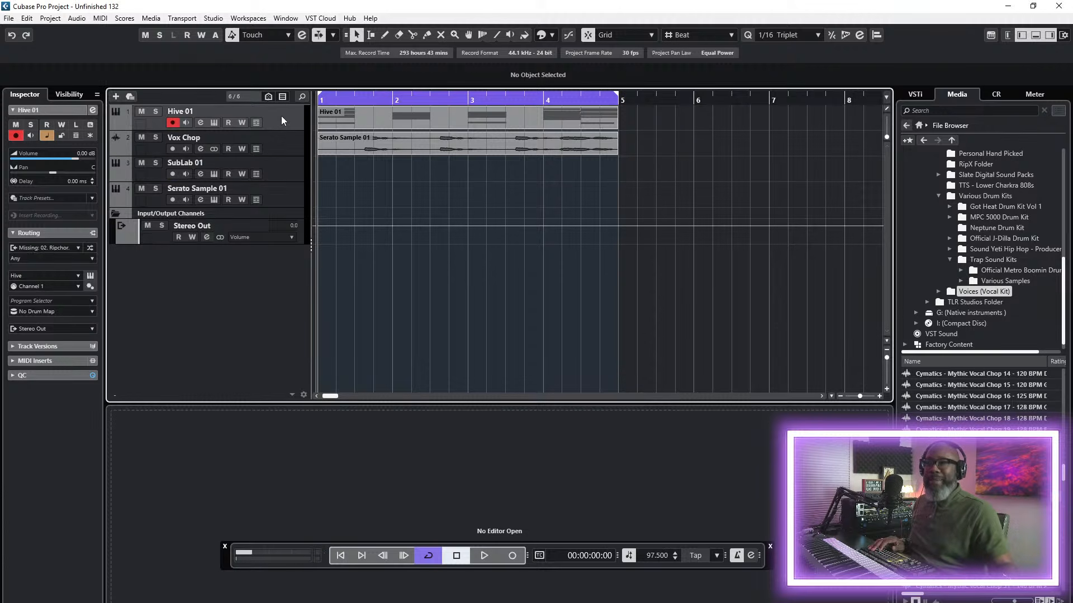
left_click(393, 119)
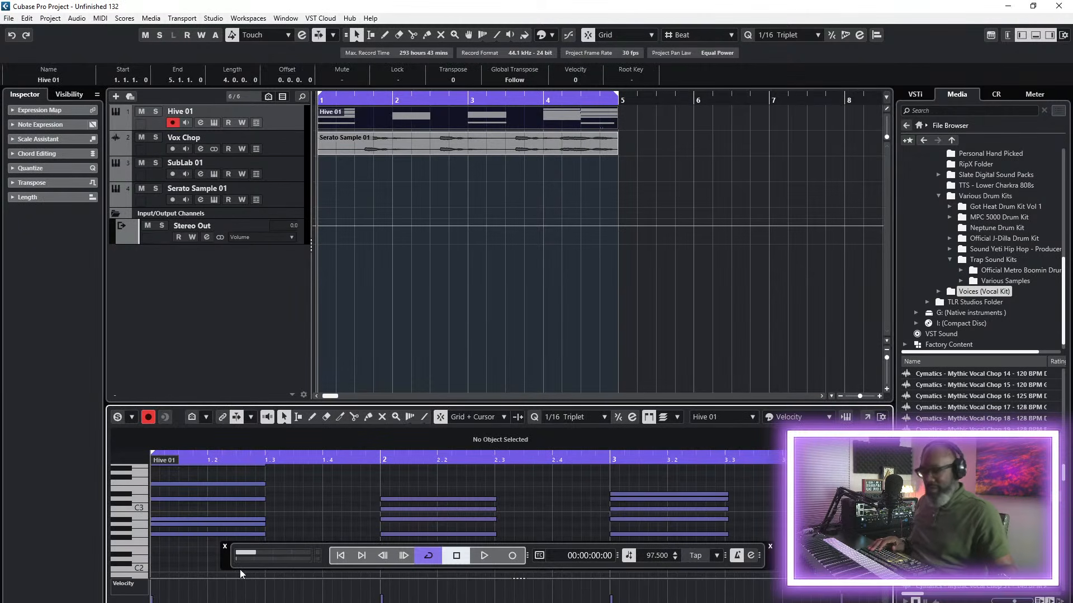
key("F2")
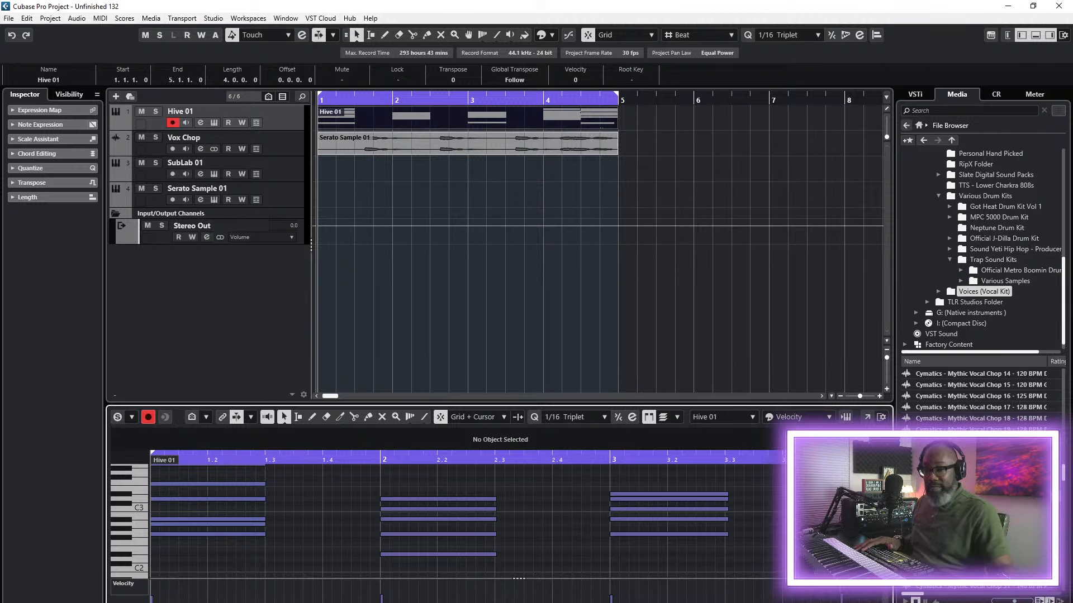
key("g")
key("g")
key("g")
key("g")
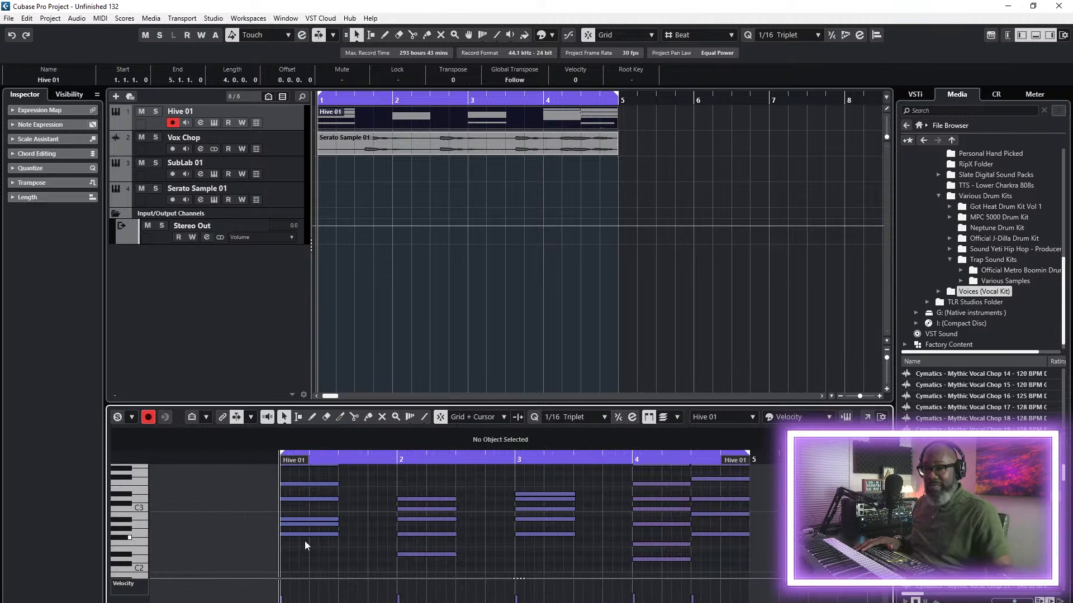
- Copy the lowest note of each of the five Hive 01 chords into a four-bar part on the SubLab 01 track
left_click(304, 535)
left_click(440, 554, "shift")
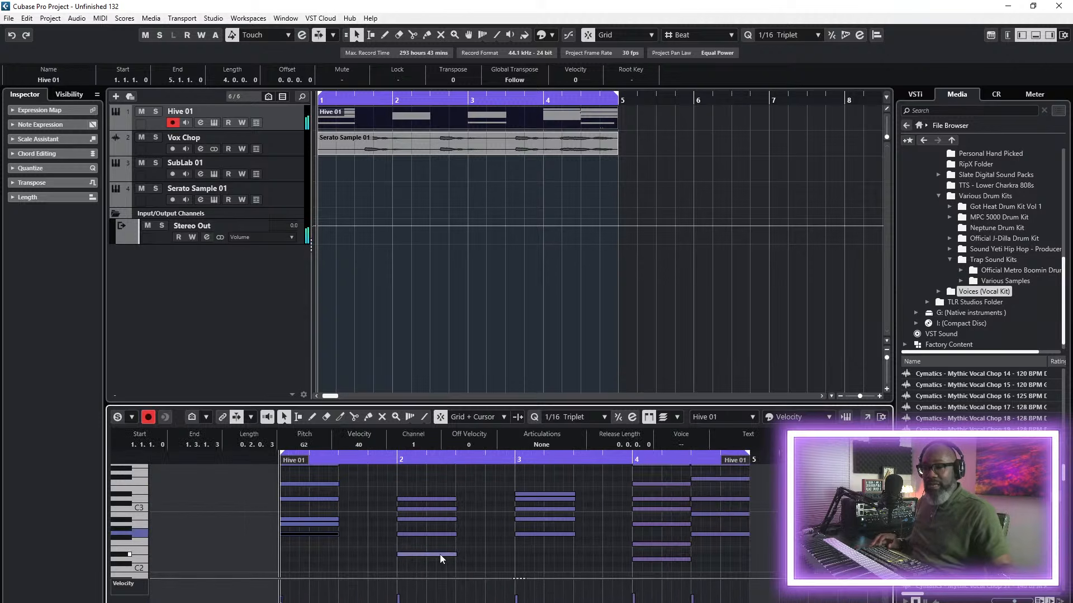
left_click(555, 535, "shift")
left_click(656, 560, "shift")
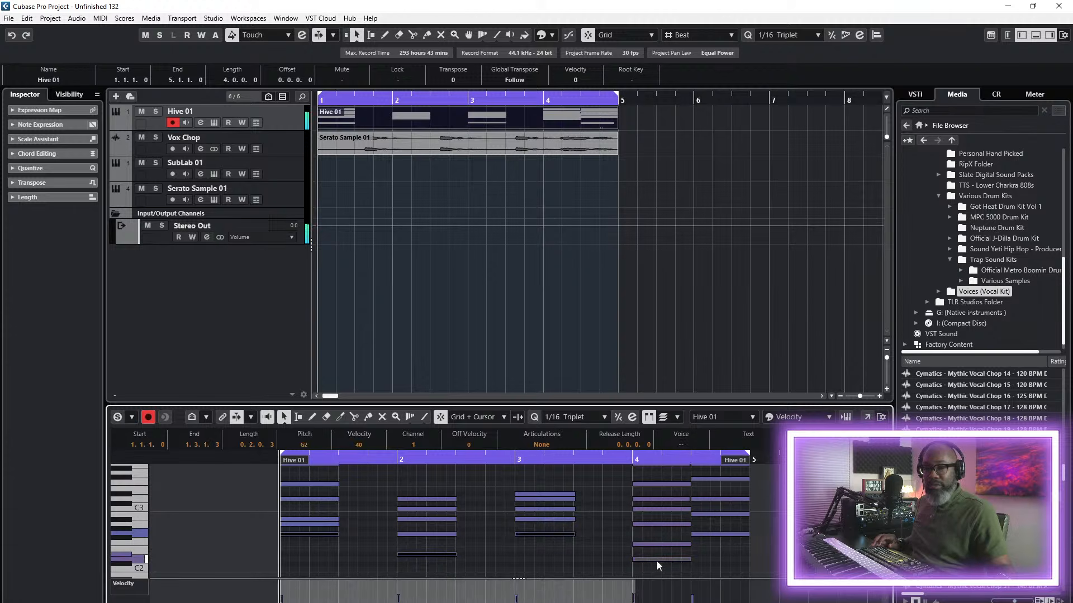
left_click(710, 535, "shift")
left_click(303, 535, "shift")
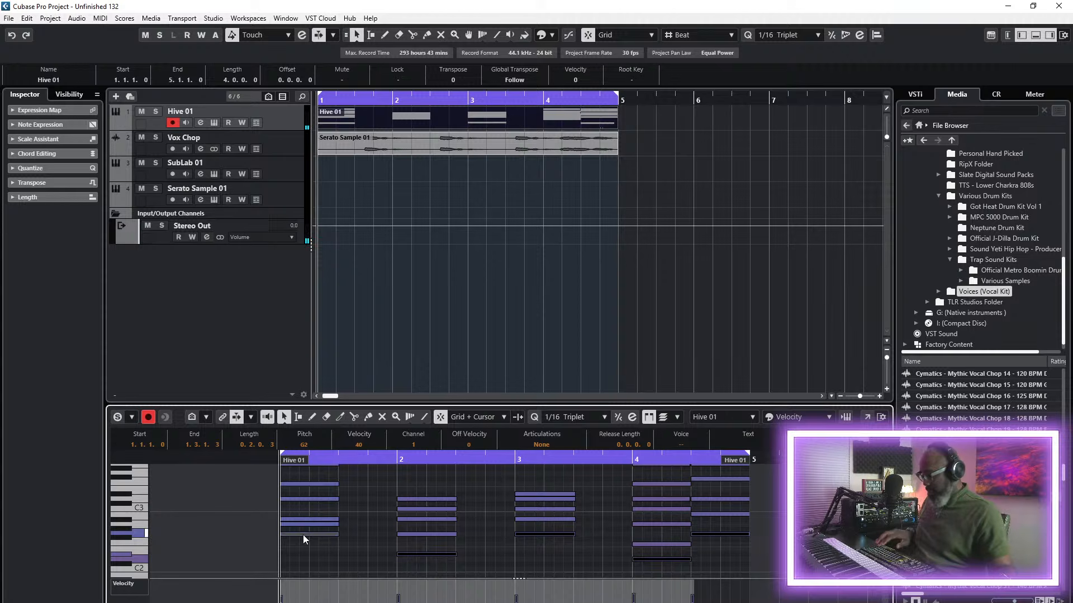
left_click(299, 176)
double_click(345, 166)
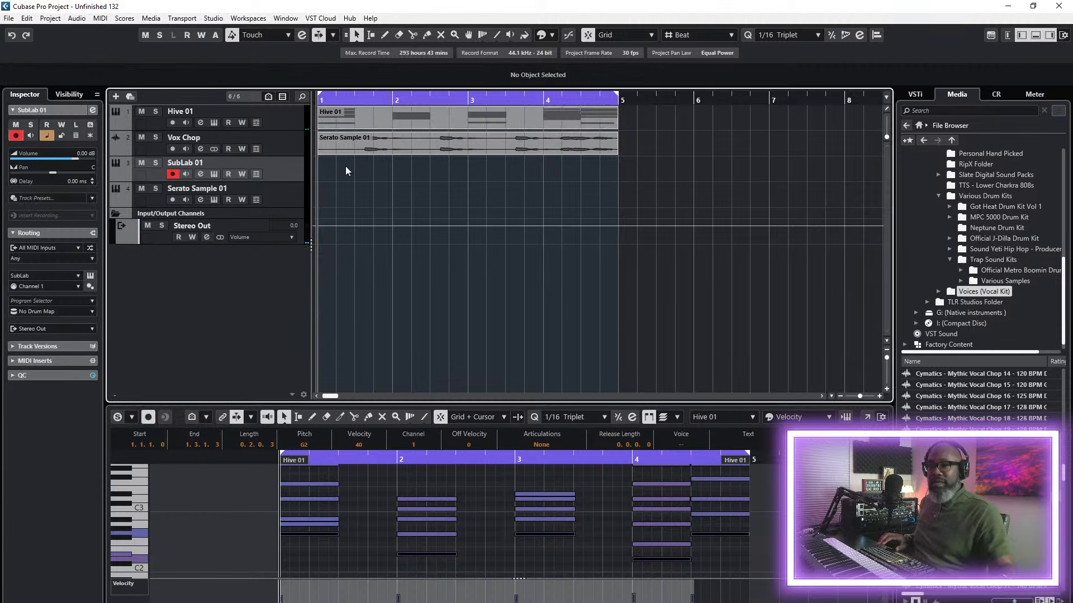
key("ctrl+v")
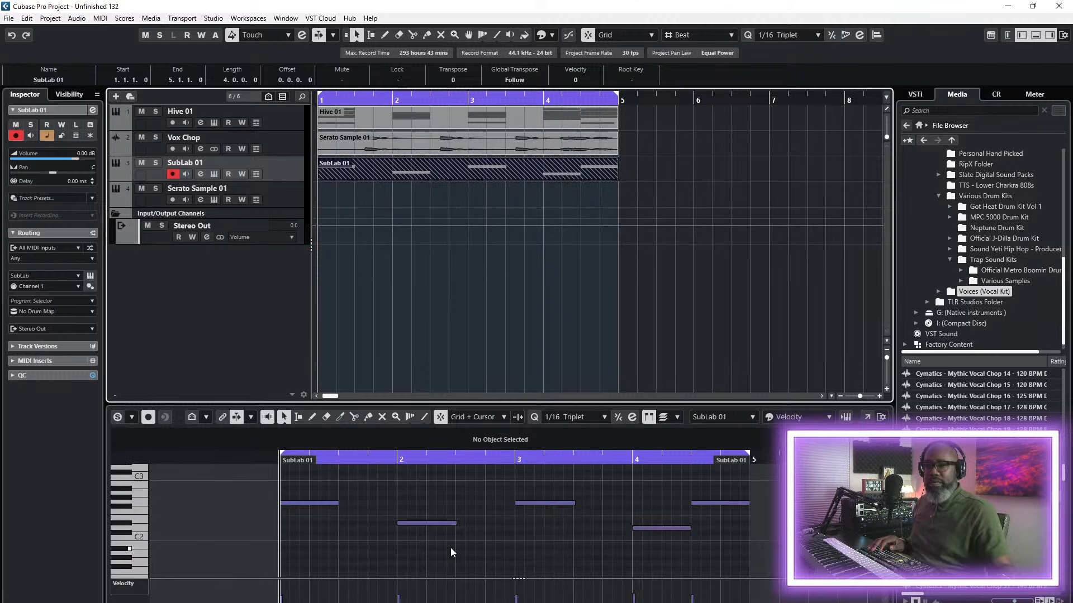
- Show the transport bar, audition the loop, and transpose all SubLab 01 notes down two octaves, putting the first at G0
key("F2")
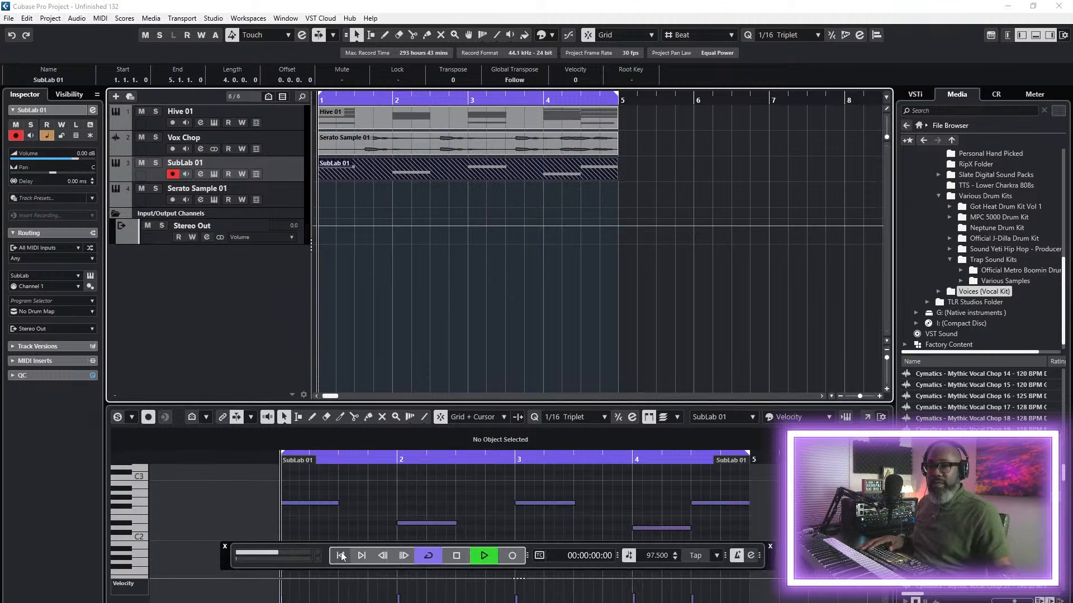
key("space")
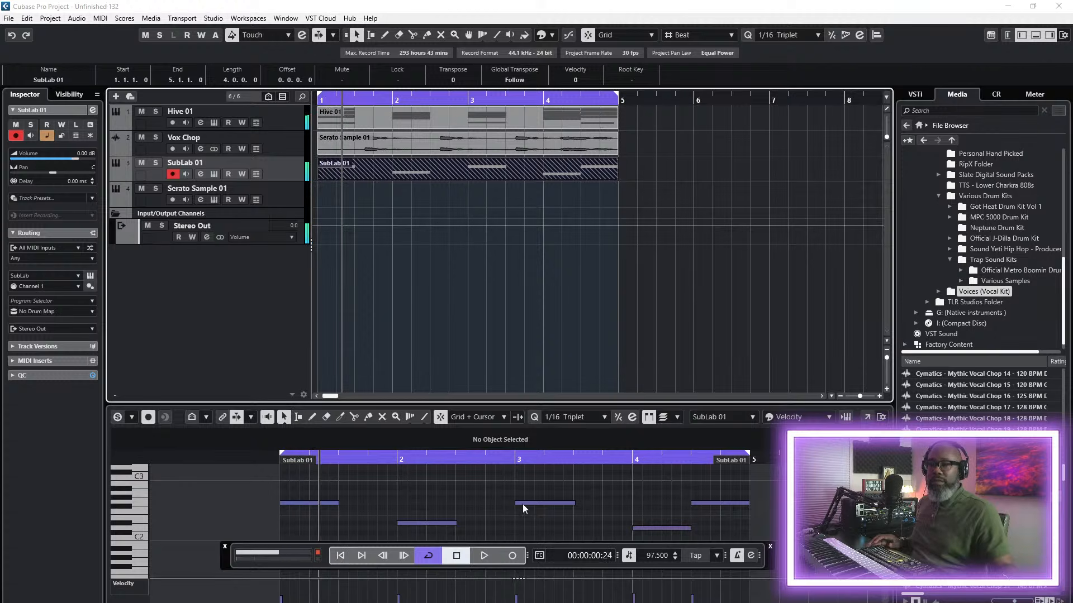
key("ctrl+a")
key("shift+Down")
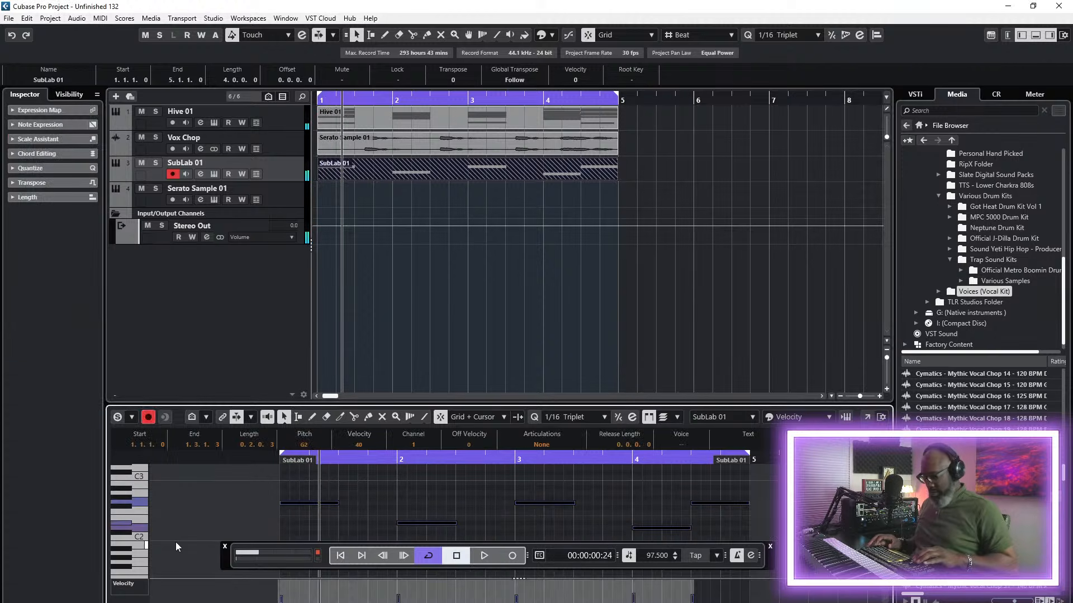
key("shift+Down")
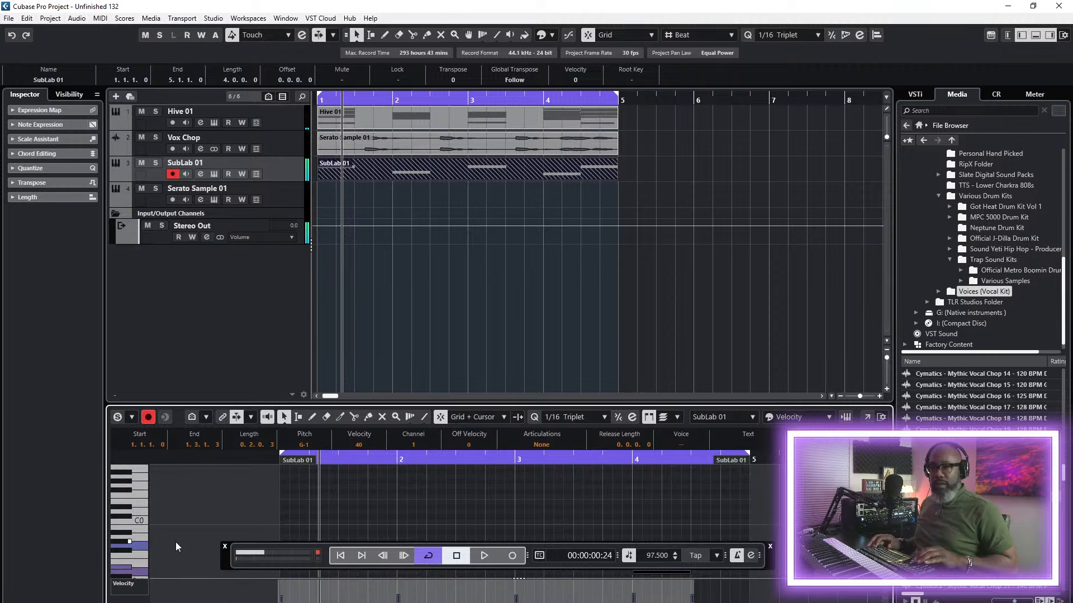
- Lower the SubLab 01 track volume to -10.4 dB and play the loop from the start
left_click(202, 330)
left_click(341, 556)
key("space")
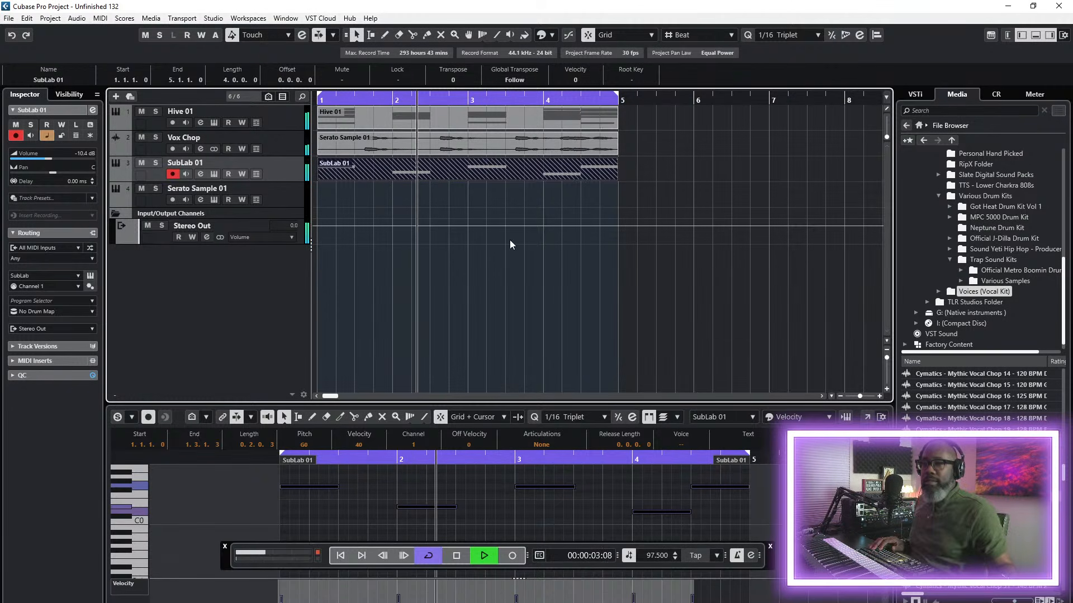
- Try to glue the overlapping SubLab 01 parts together, and return to the selection tool
left_click(709, 199)
double_click(469, 173)
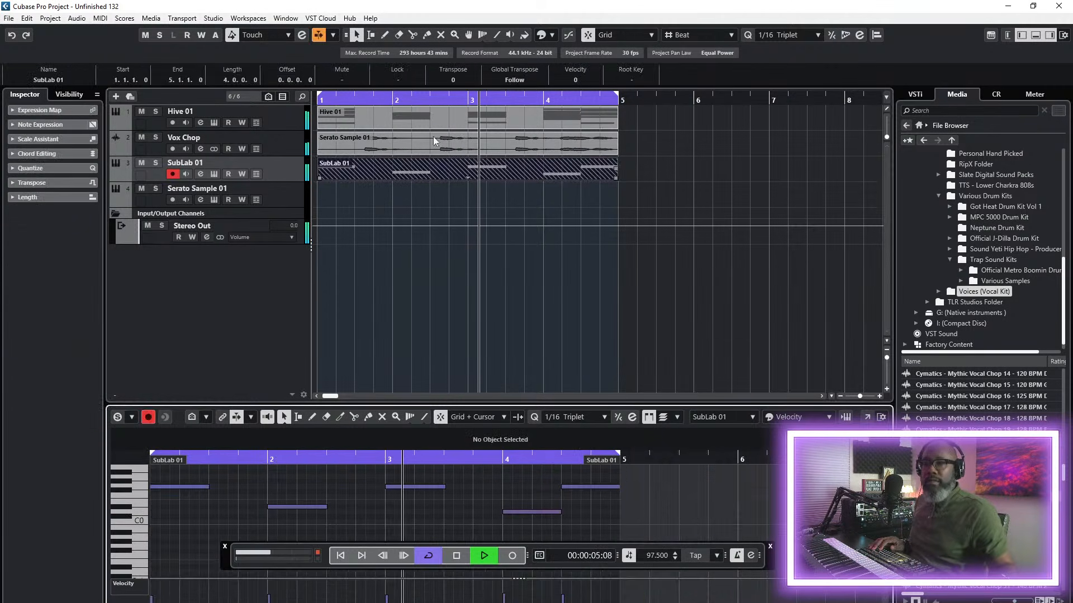
left_click(428, 34)
left_click(468, 178)
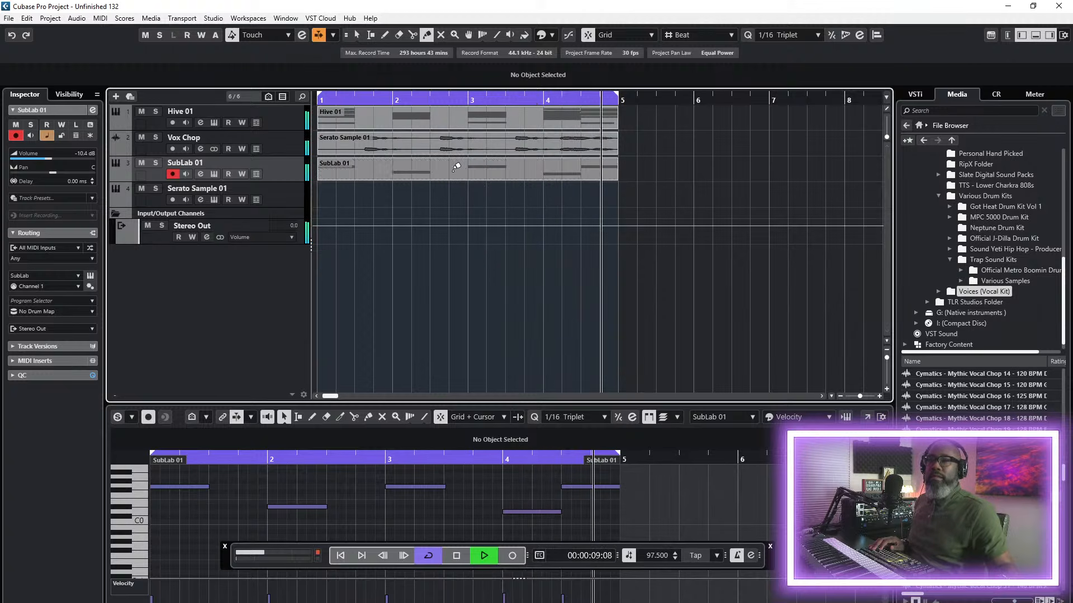
left_click(355, 34)
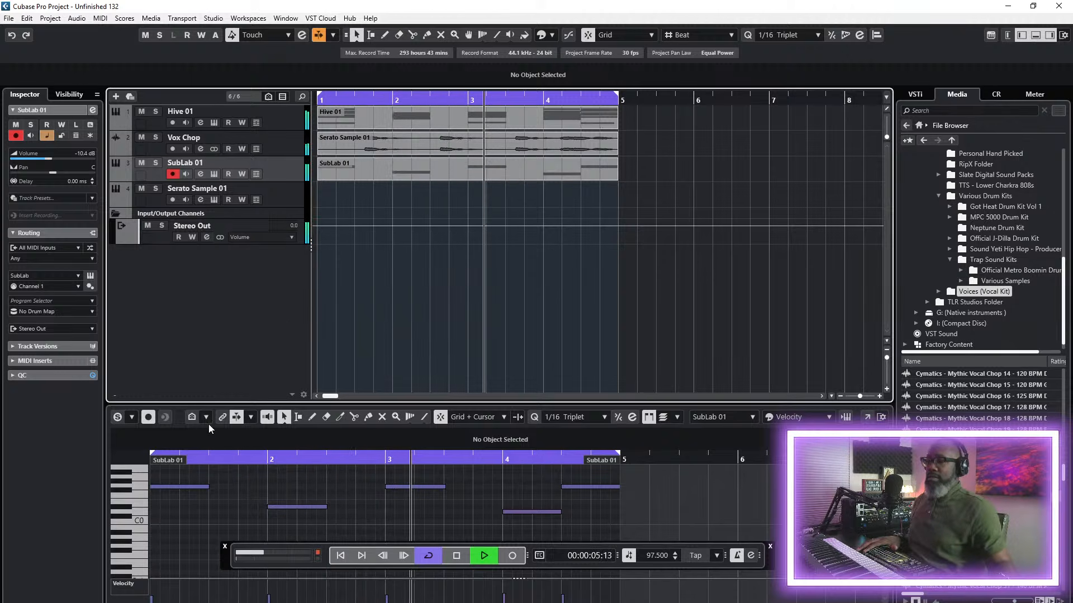
- Remove the empty part overlapping the bass notes on the SubLab 01 track
left_click(473, 177)
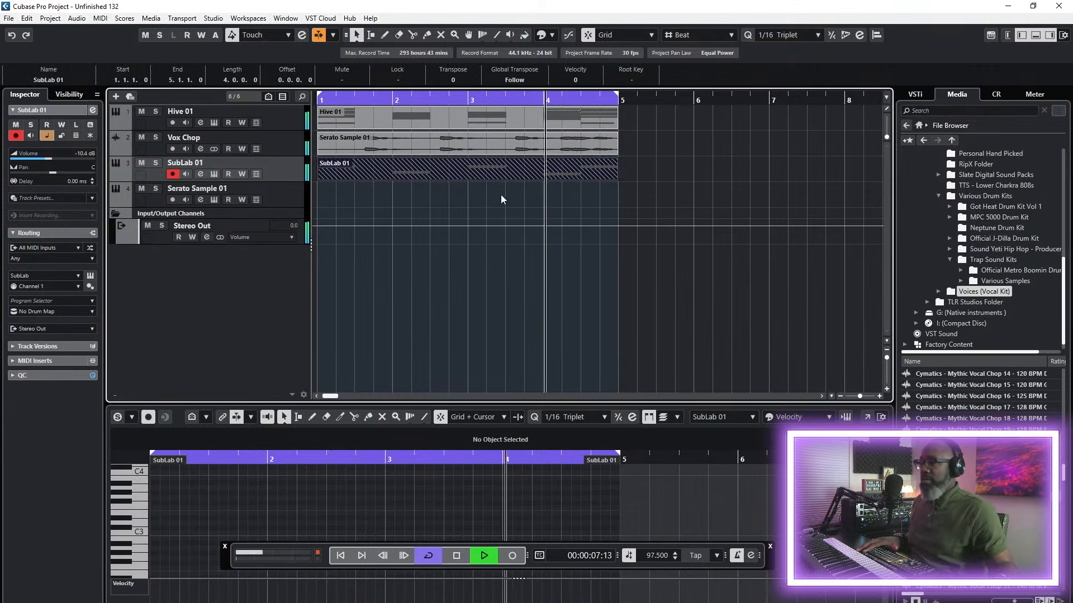
left_click(26, 18)
left_click(37, 32)
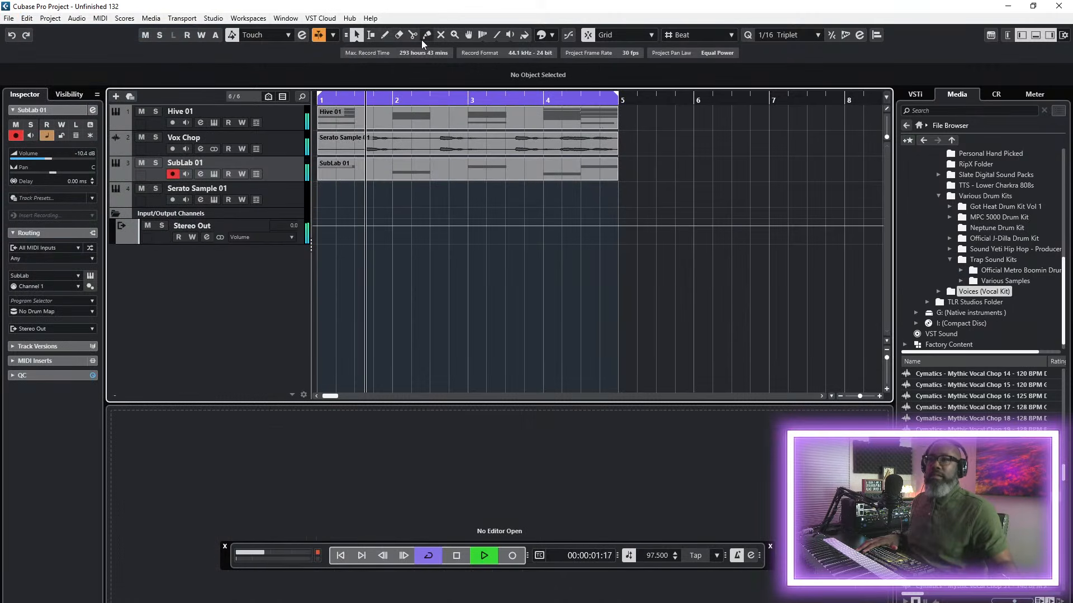
- Open the SubLab 01 part, stop playback, and transpose the bar 3 note up one octave to G1
double_click(443, 168)
left_click_drag(468, 483, 378, 498)
key("space")
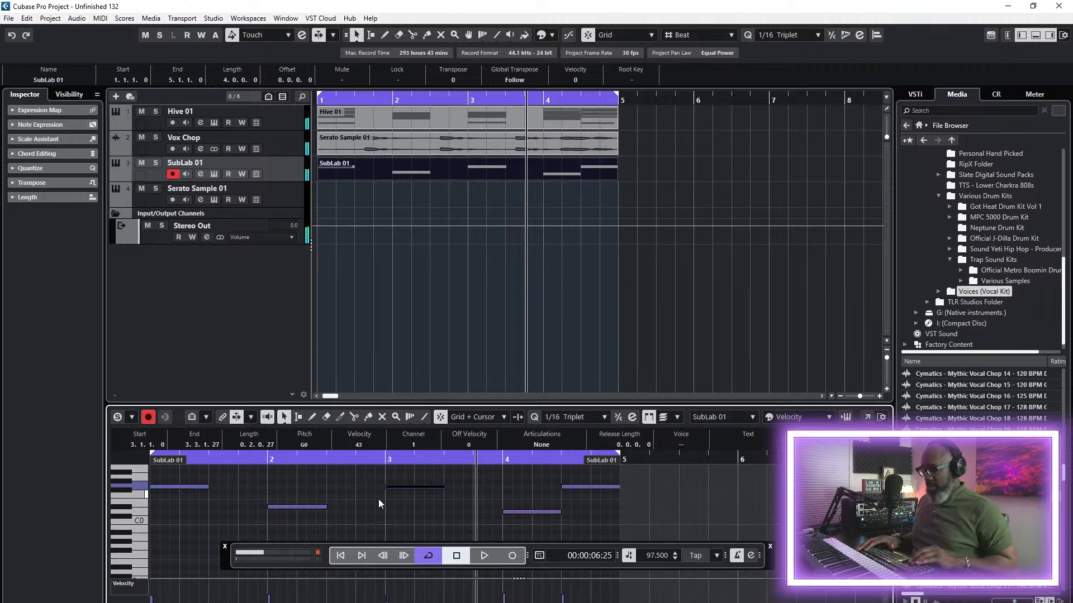
key("shift+Up")
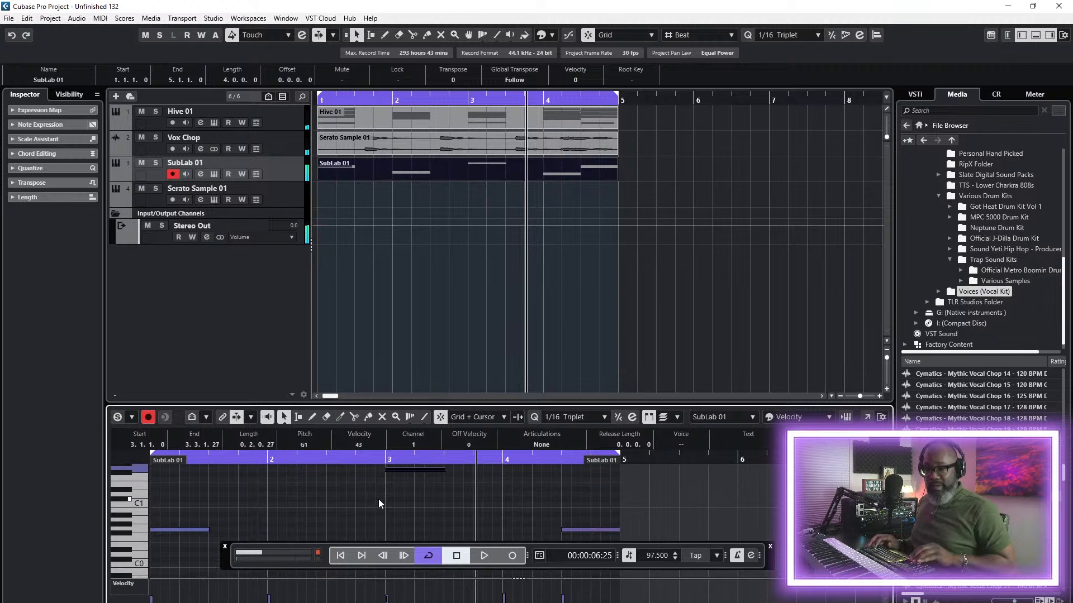
- Play the loop from the start to check the bass, and transpose the bar 3 note down one octave to G0
left_click(341, 556)
key("space")
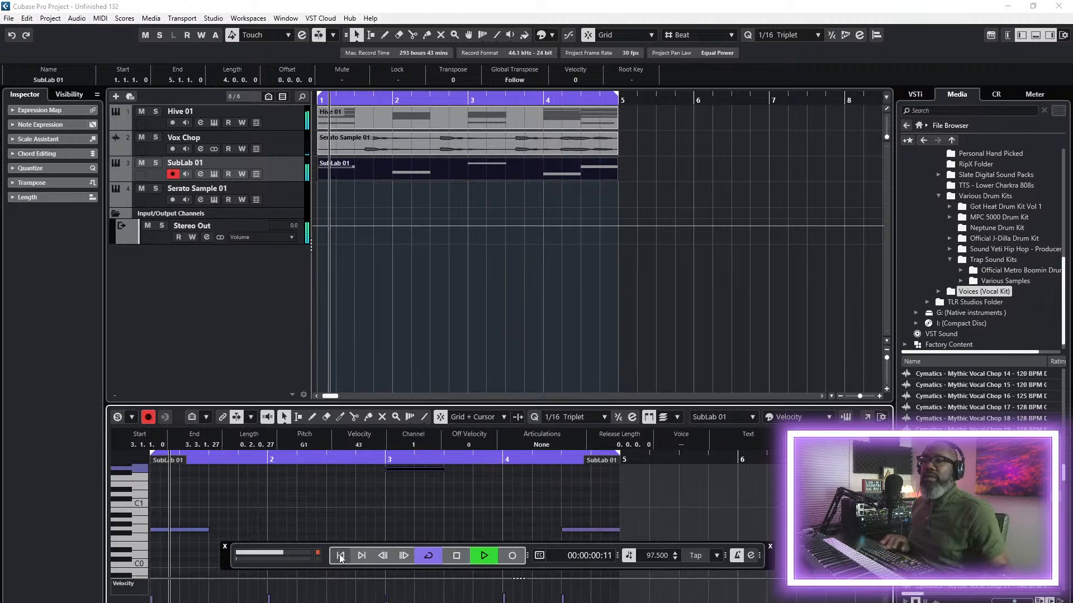
left_click(221, 345)
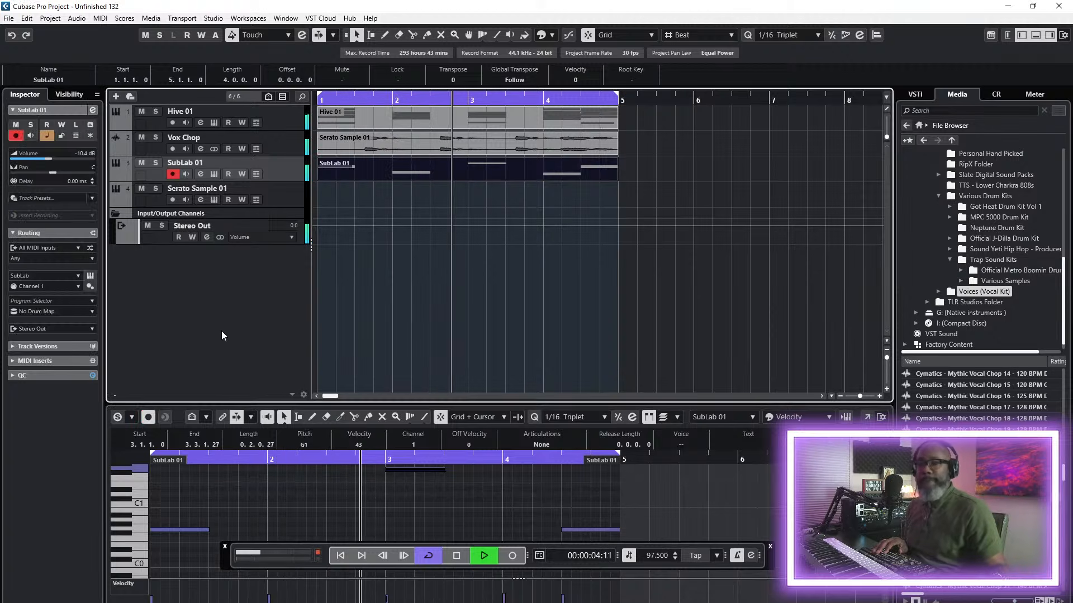
key("space")
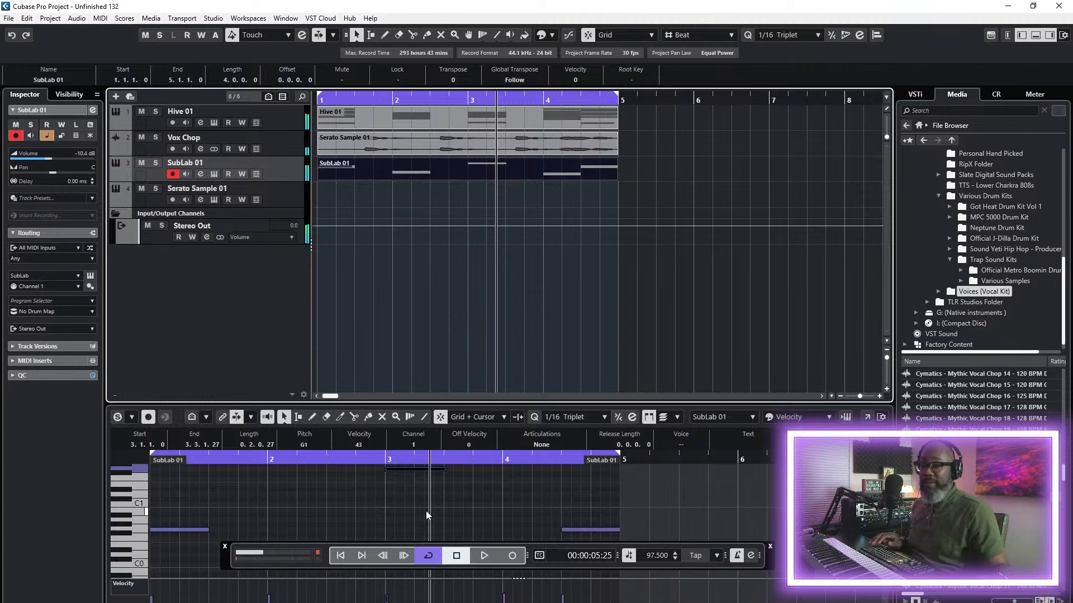
left_click_drag(467, 474, 328, 486)
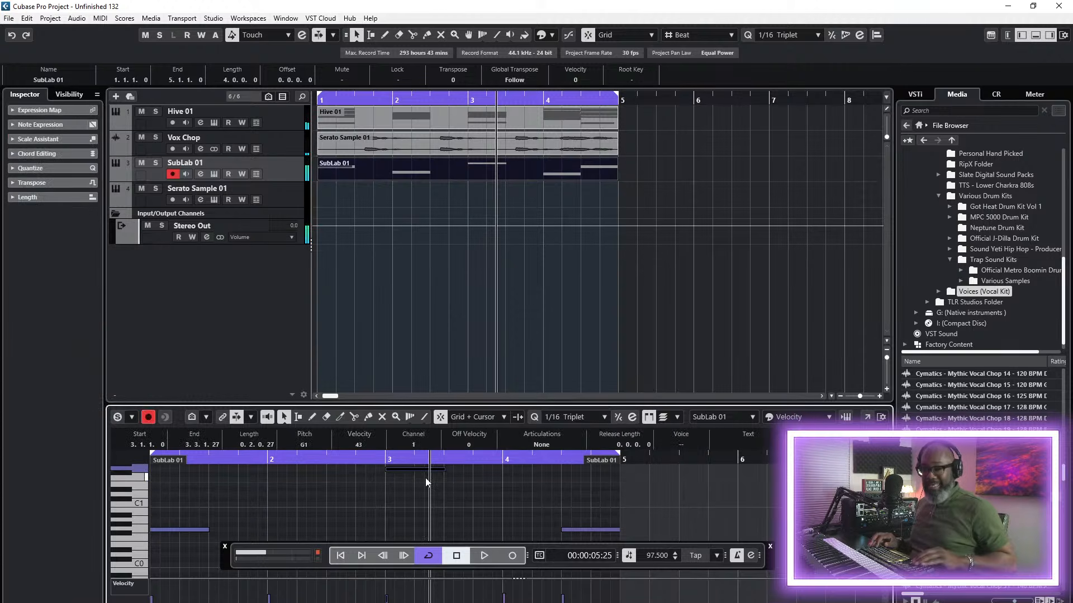
key("shift+Down")
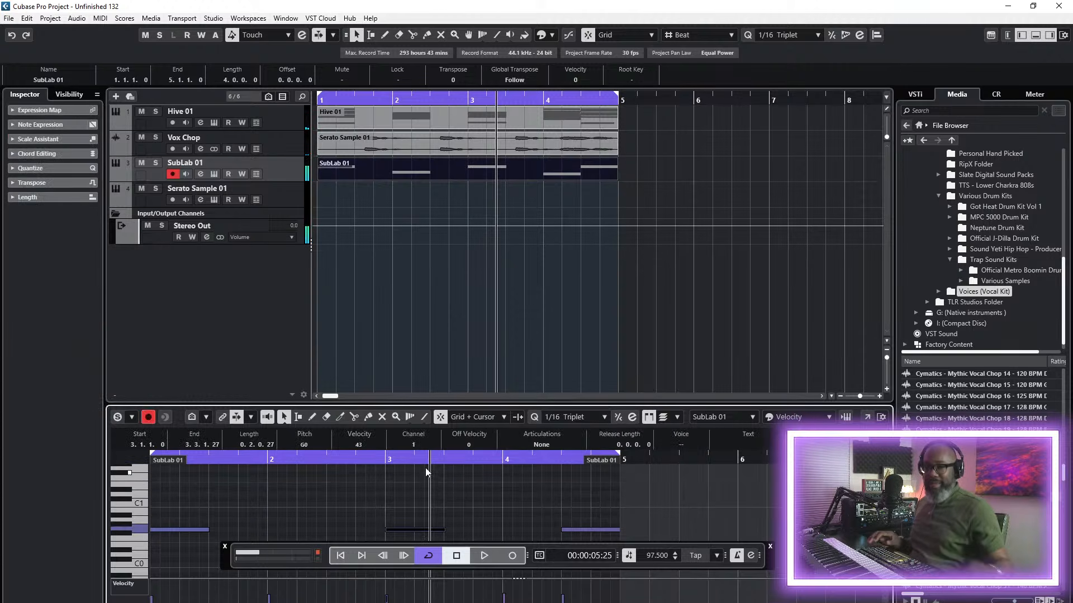
- Open the Hive 01 part for editing and play the loop from bar 3 to check the chord there
left_click(484, 116)
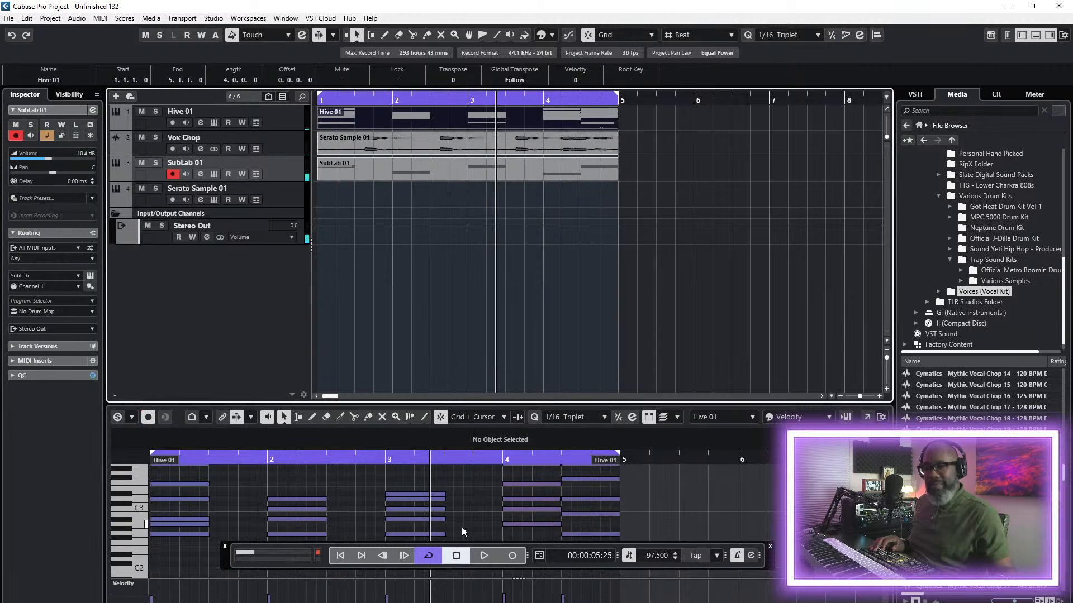
key("F2")
scroll(453, 530, "down", 5)
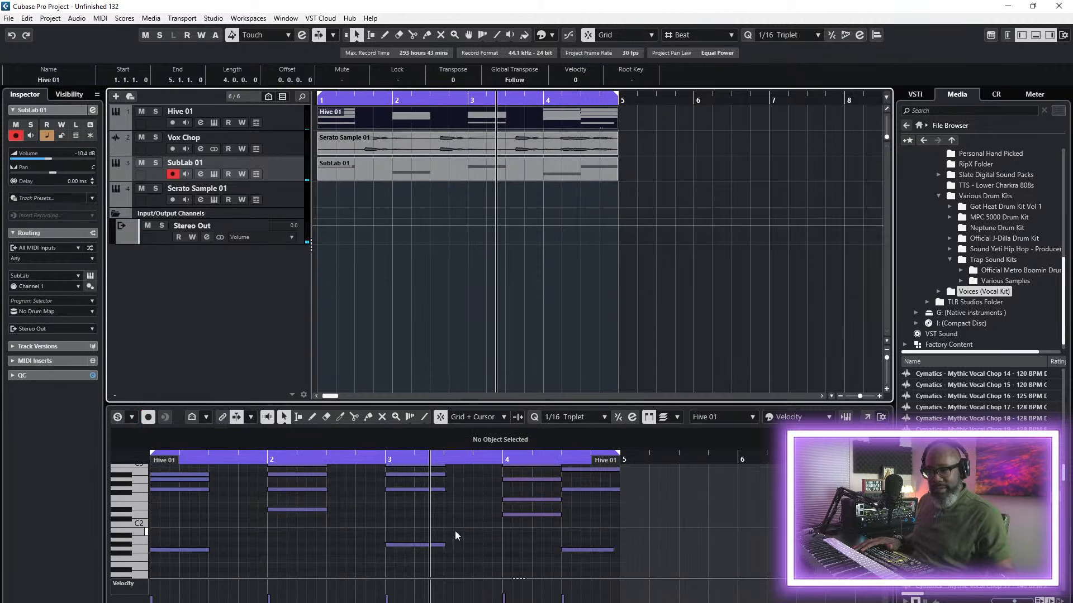
scroll(455, 531, "up", 4)
left_click(404, 464)
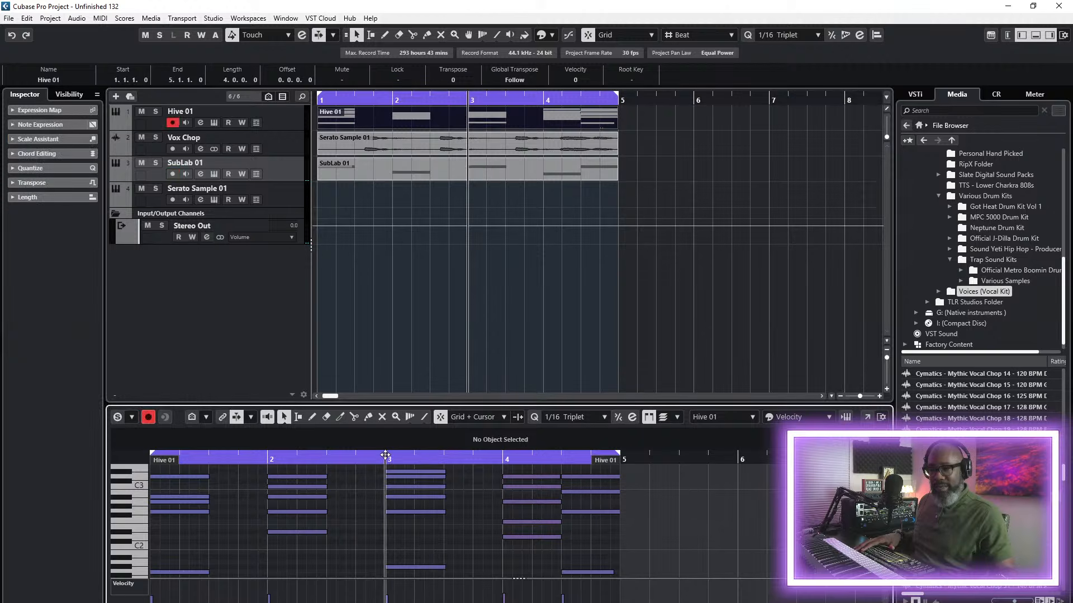
key("KP_Multiply")
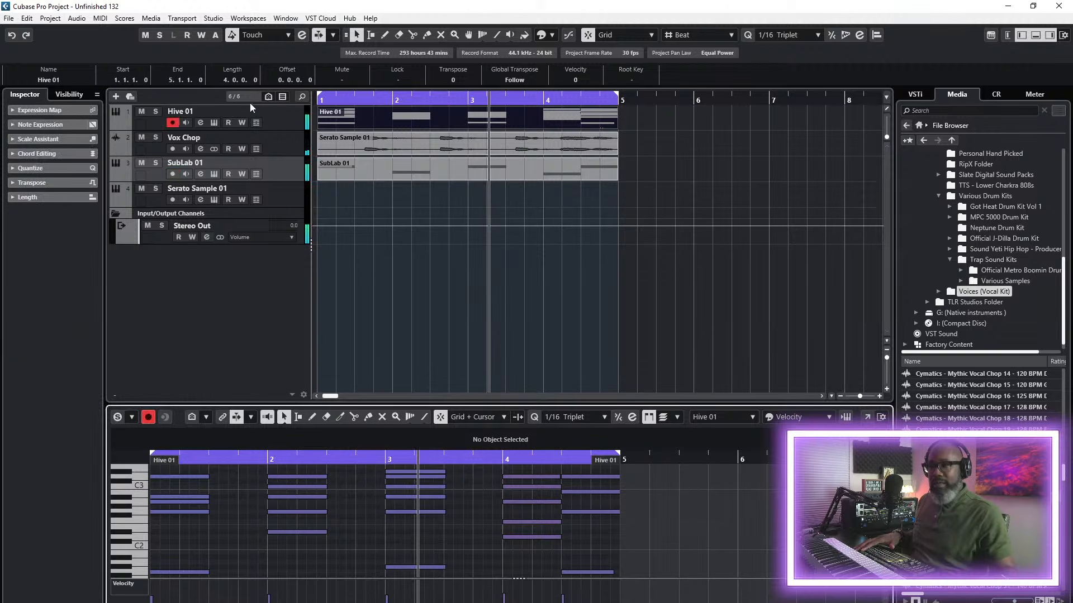
- Solo the Hive 01 track and replay from bar 3 to examine its chord on its own
left_click(154, 111)
left_click(384, 459)
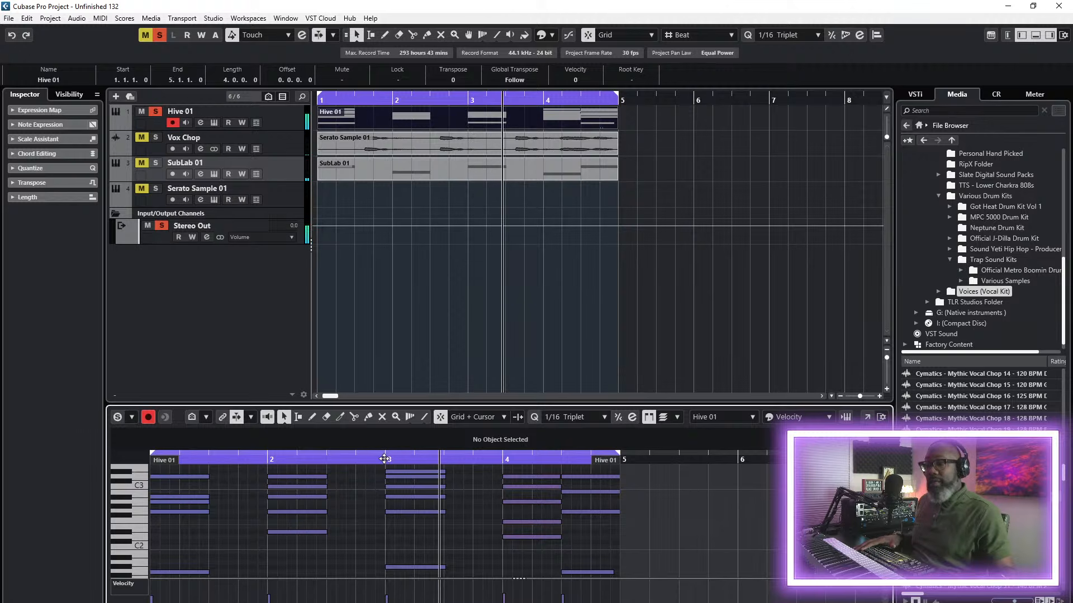
scroll(490, 505, "up", 2)
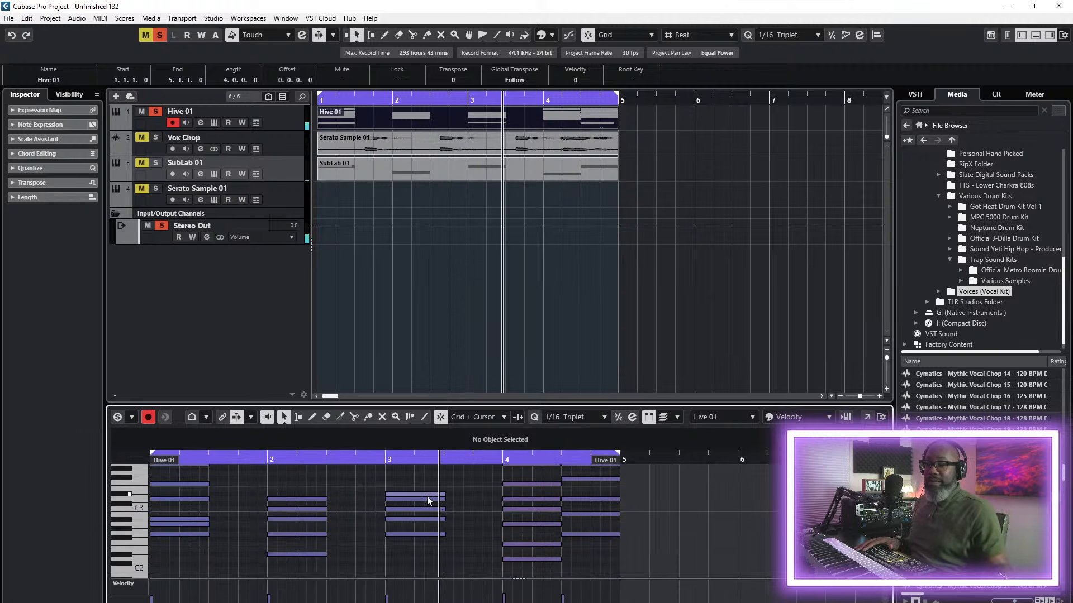
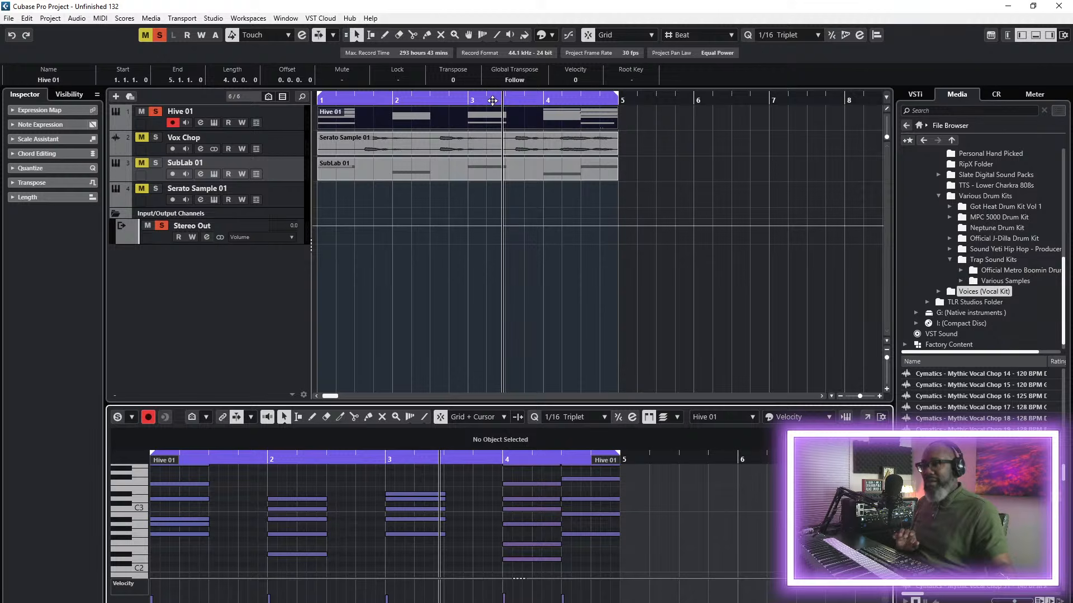
- Turn off solo on the Hive 01 track and play the full loop from the start
left_click(468, 100)
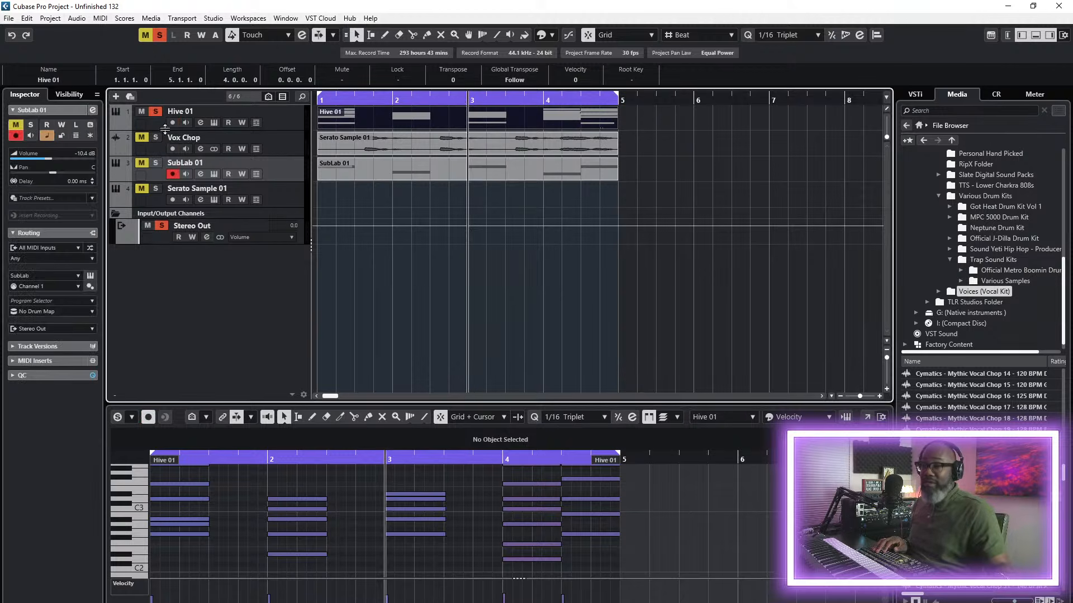
left_click(157, 113)
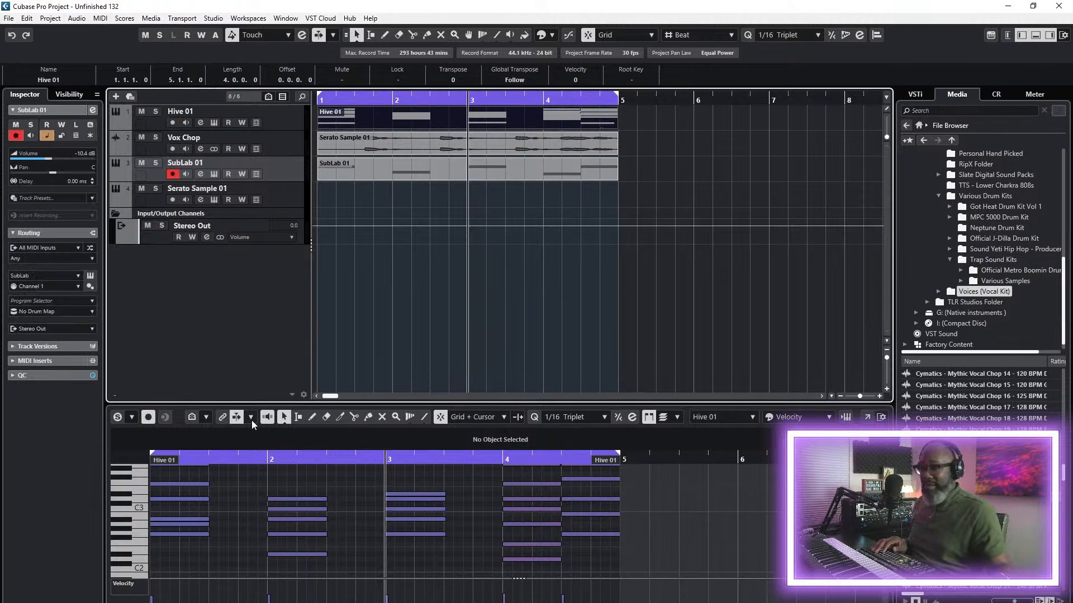
key("F2")
left_click(341, 555)
key("space")
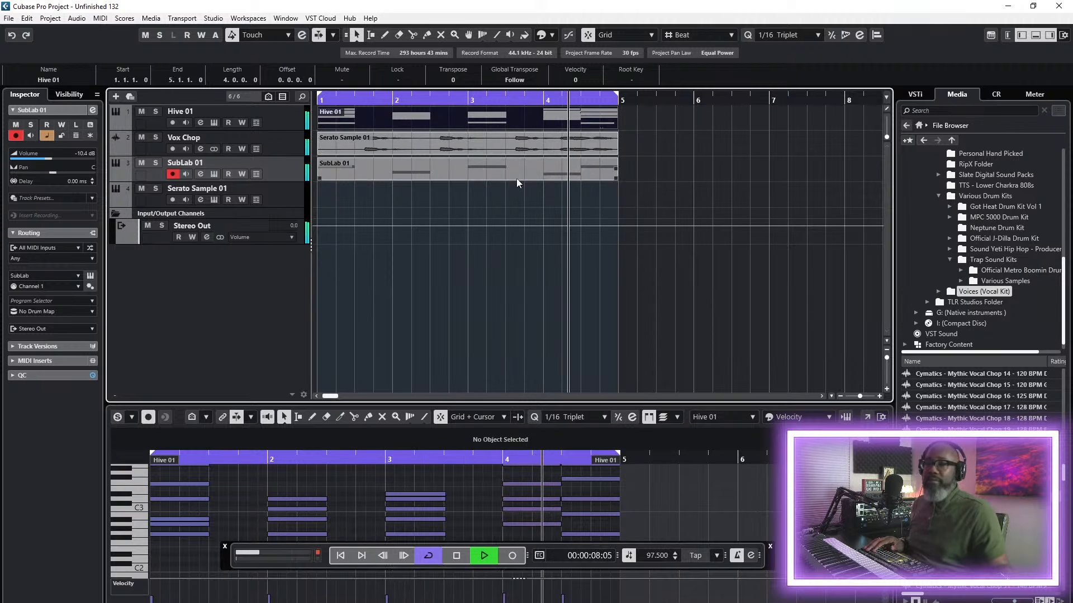
- Remove the top note of the bar 3 chord in the Hive 01 part and listen to the loop
left_click(422, 492)
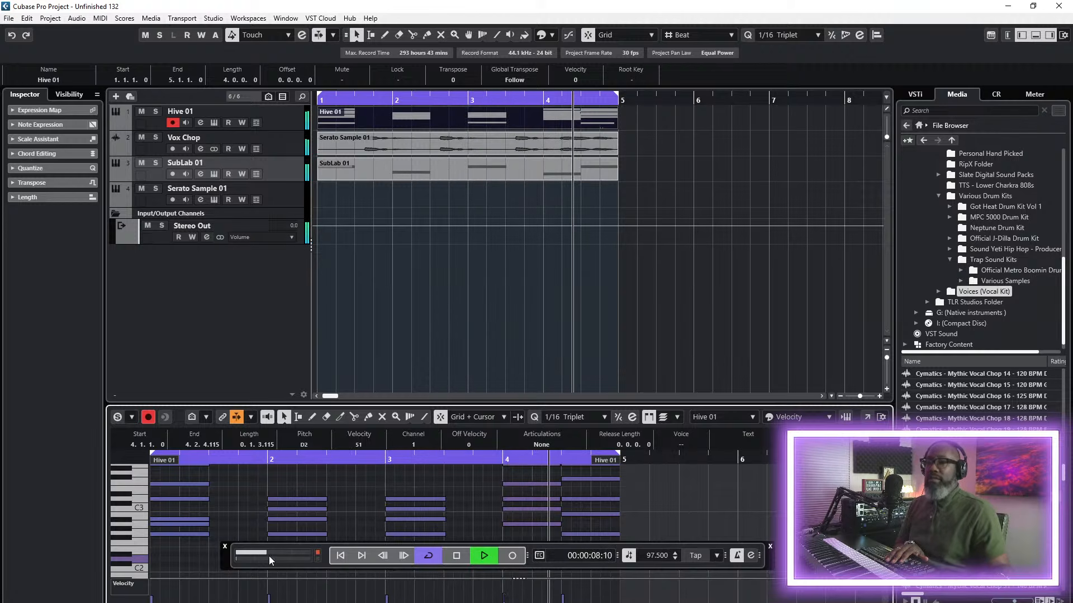
key("F2")
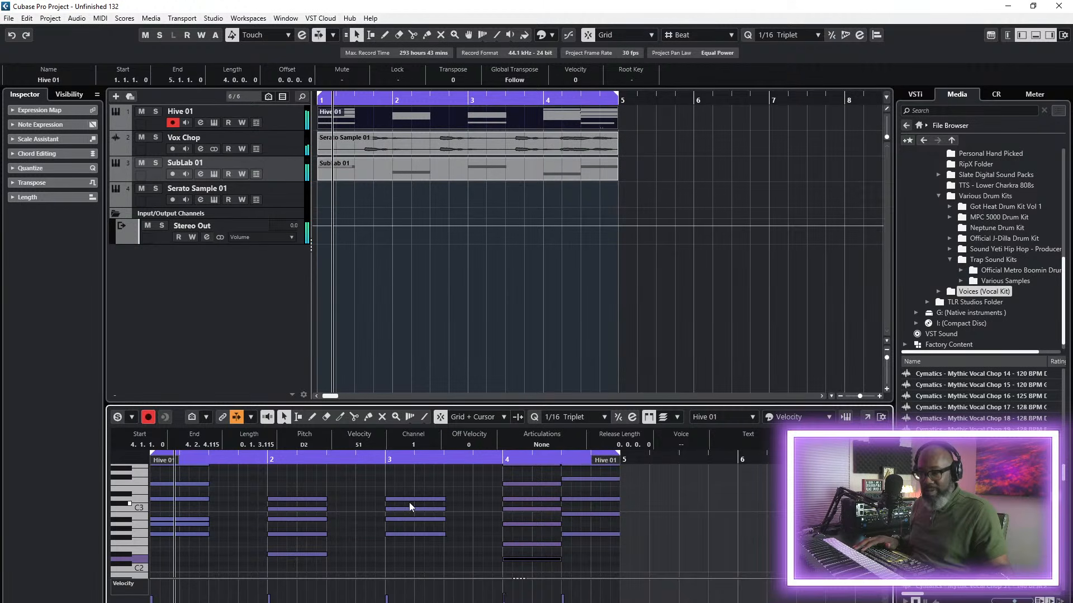
scroll(464, 527, "down", 2)
scroll(464, 523, "up", 2)
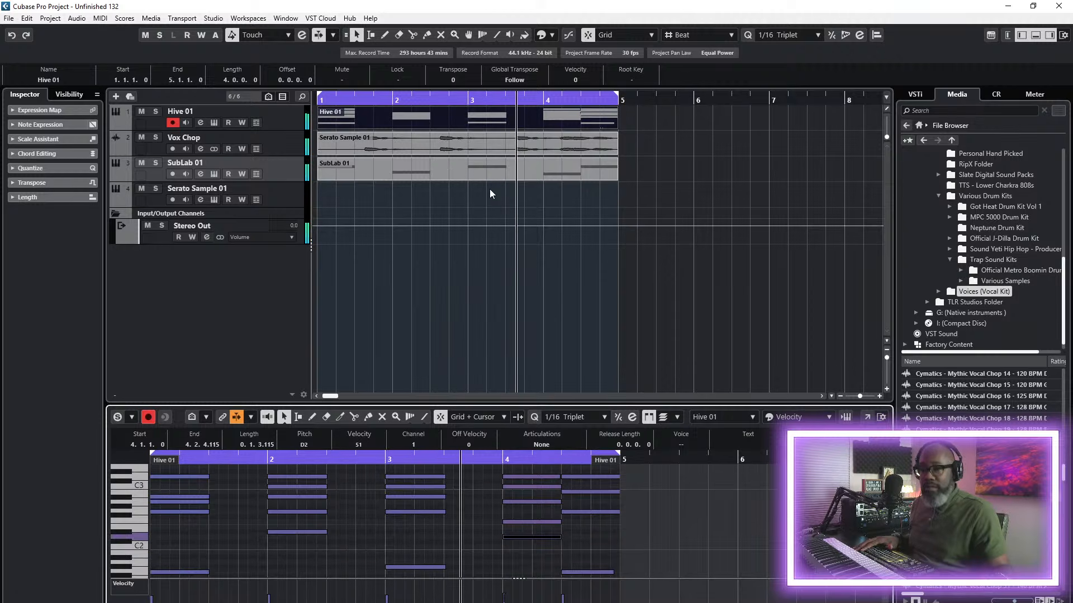
- Undo the note removal in the Hive 01 part and return the playhead to bar 3
left_click(27, 19)
left_click(32, 30)
left_click(468, 99)
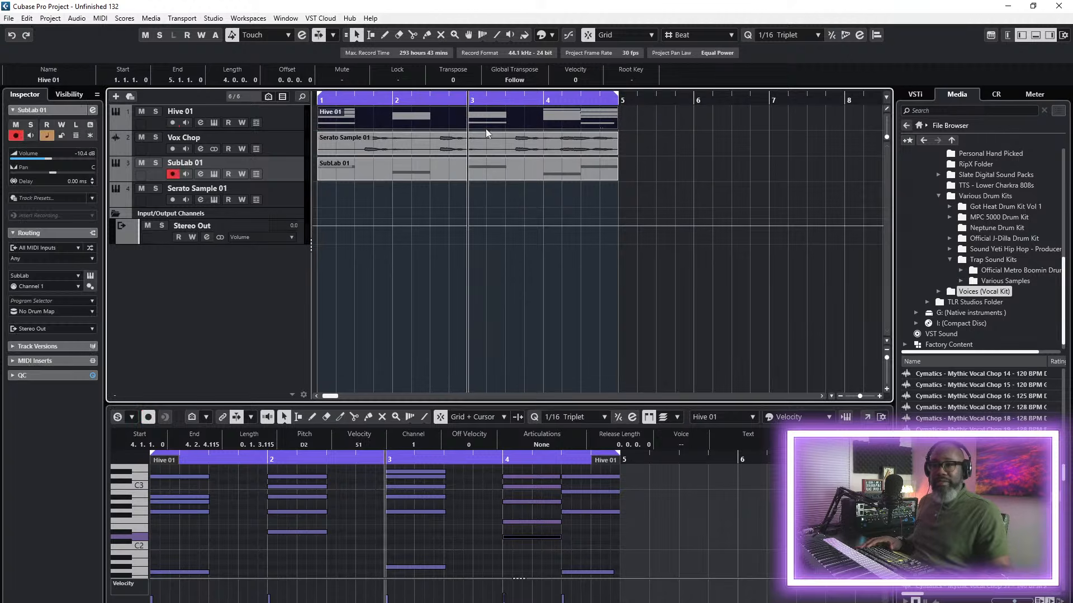
- Open the SubLab 01 part and cut the G0 bass note at bar 3
left_click(490, 172)
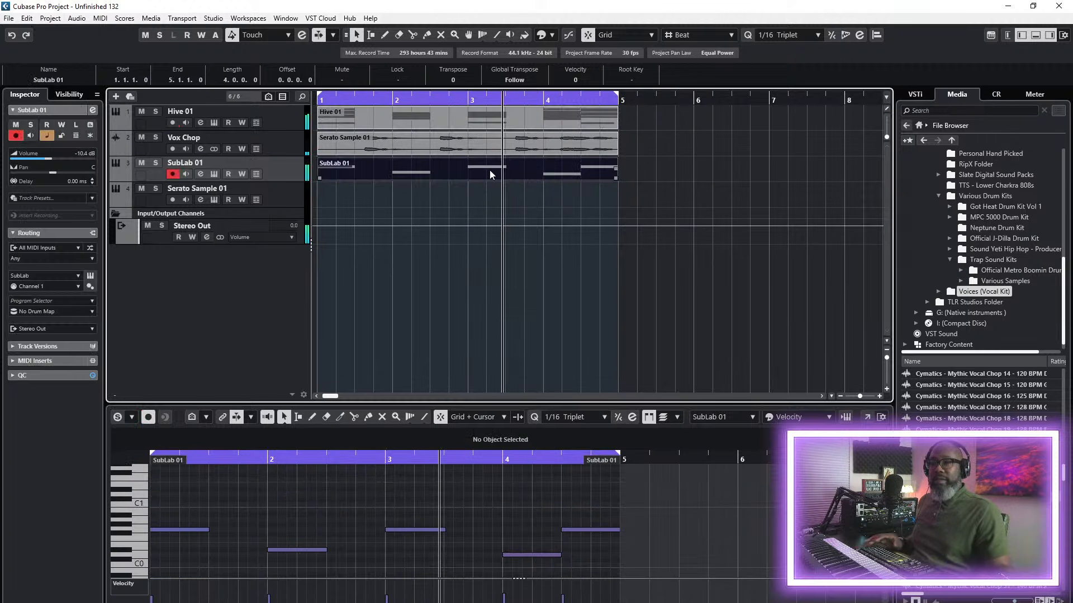
left_click_drag(459, 498, 389, 560)
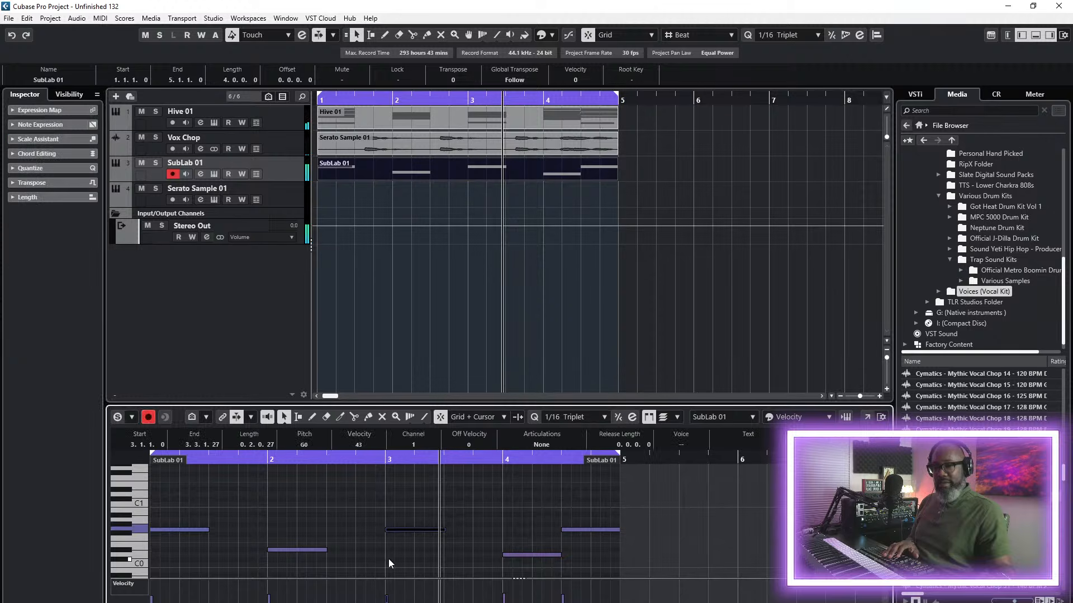
key("Delete")
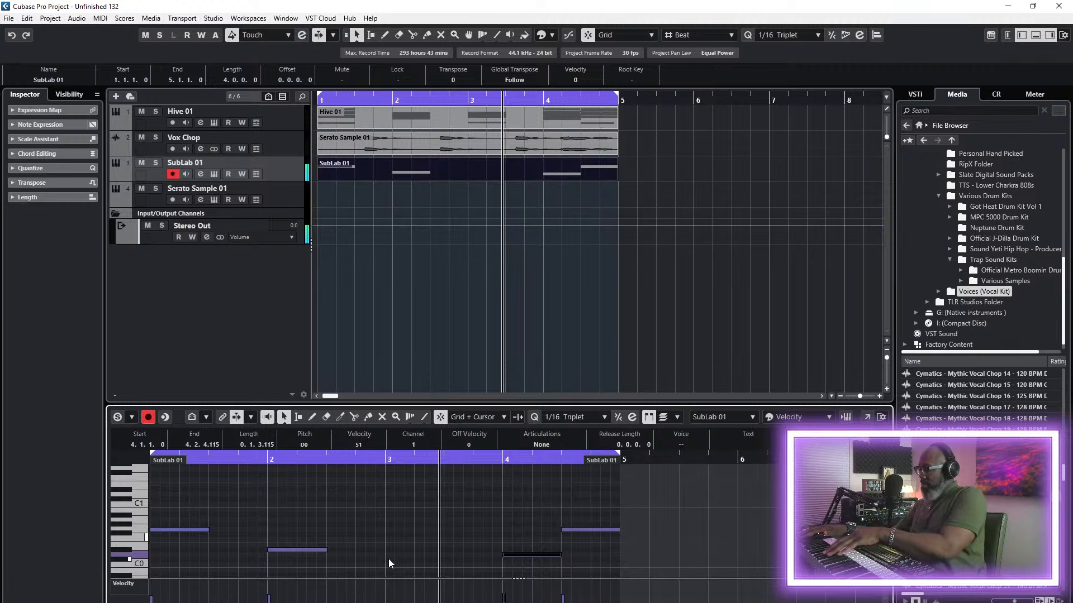
- Delete the SubLab 01 part from the arrangement, and undo that deletion
left_click(455, 163)
key("Delete")
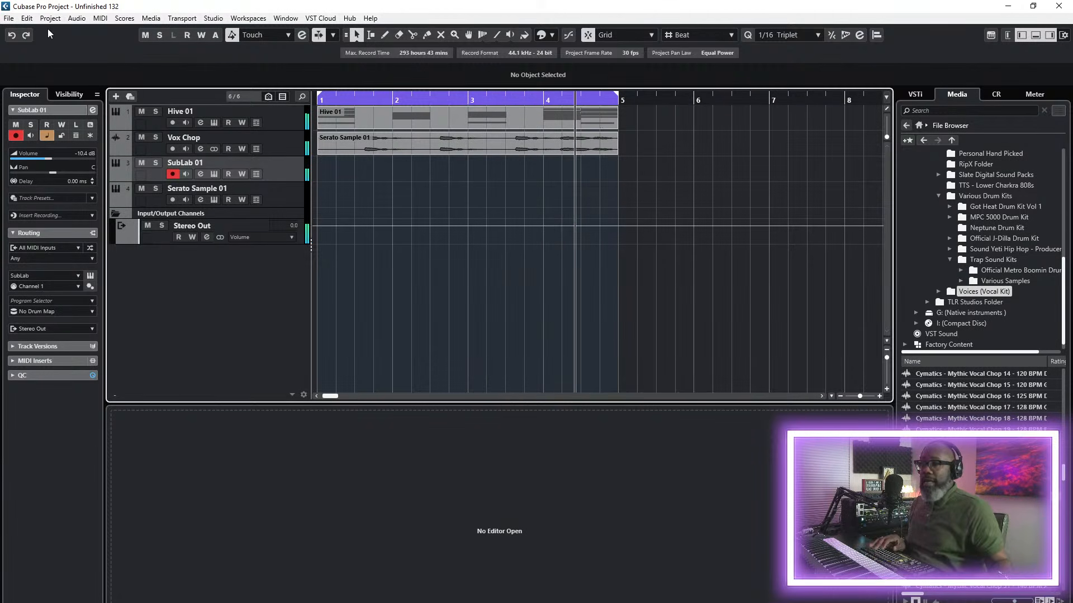
left_click(27, 18)
left_click(37, 31)
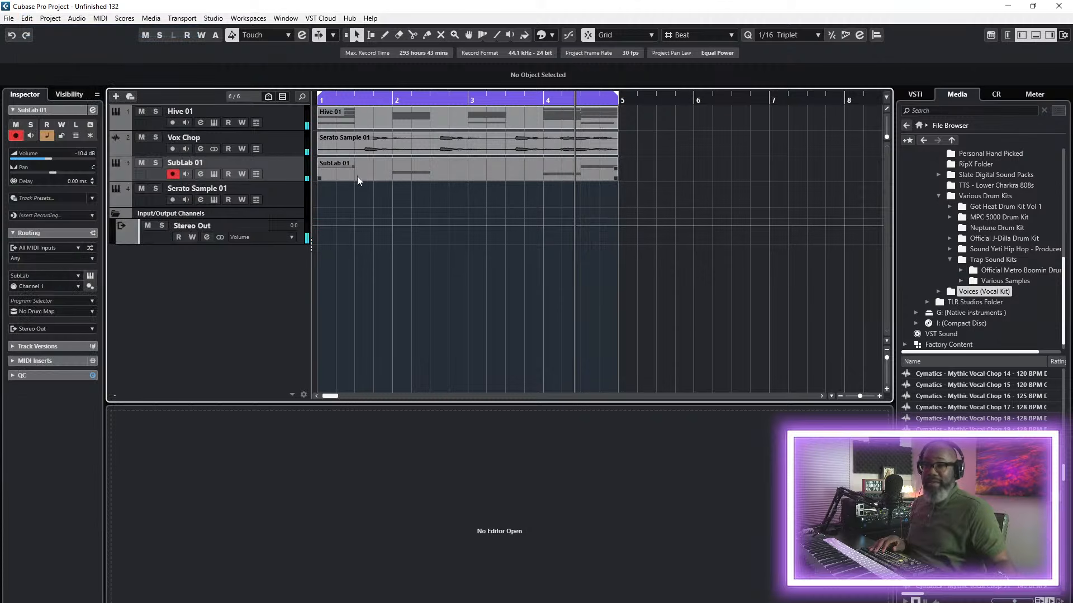
- Reopen the SubLab 01 part and paste the cut bass note back at the start of bar 3
double_click(467, 174)
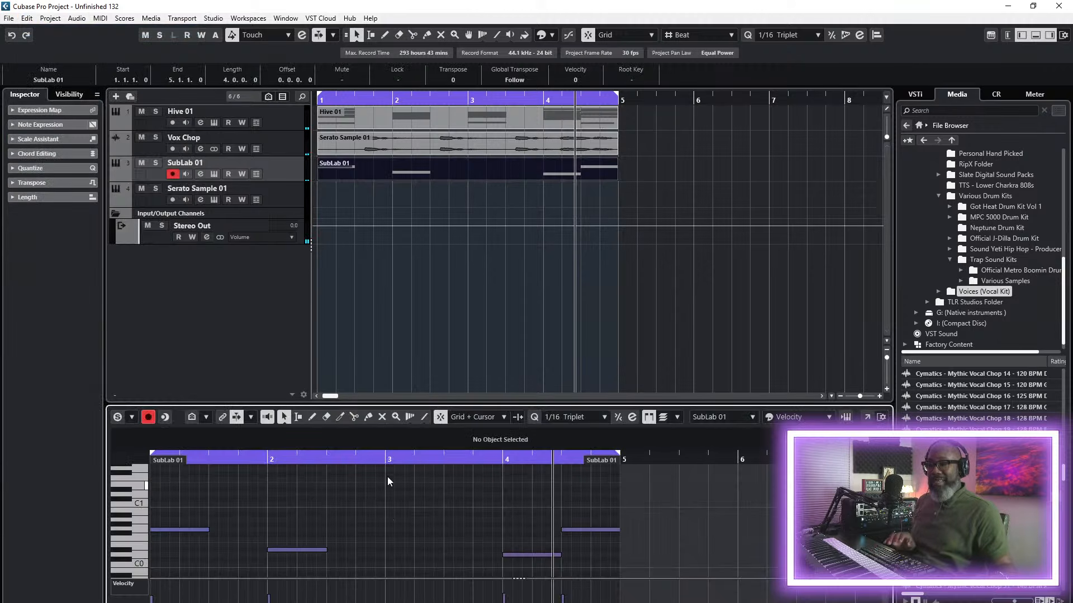
left_click(383, 462)
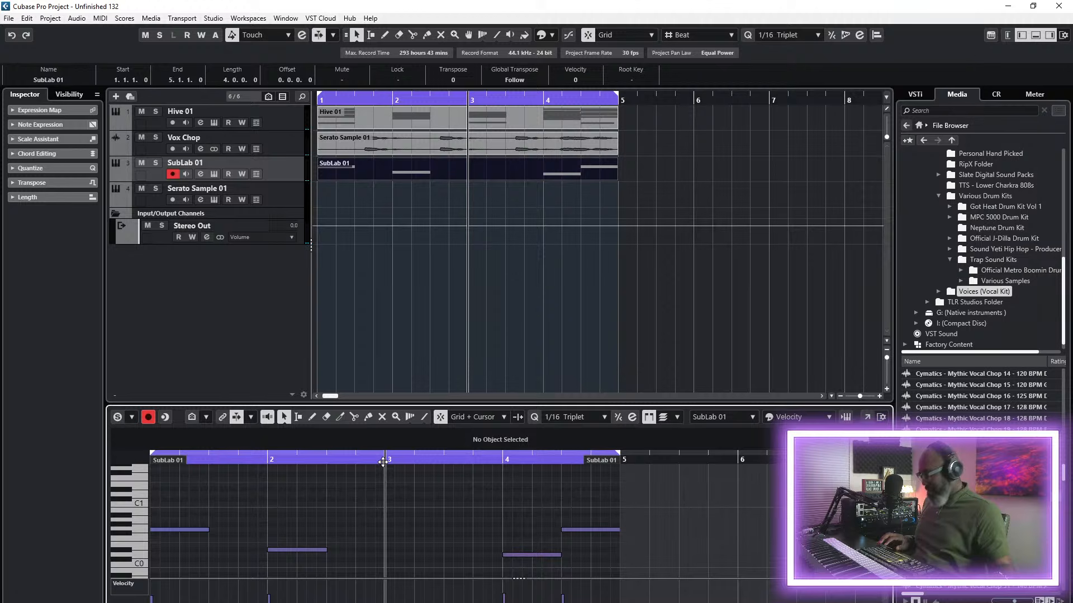
key("ctrl+v")
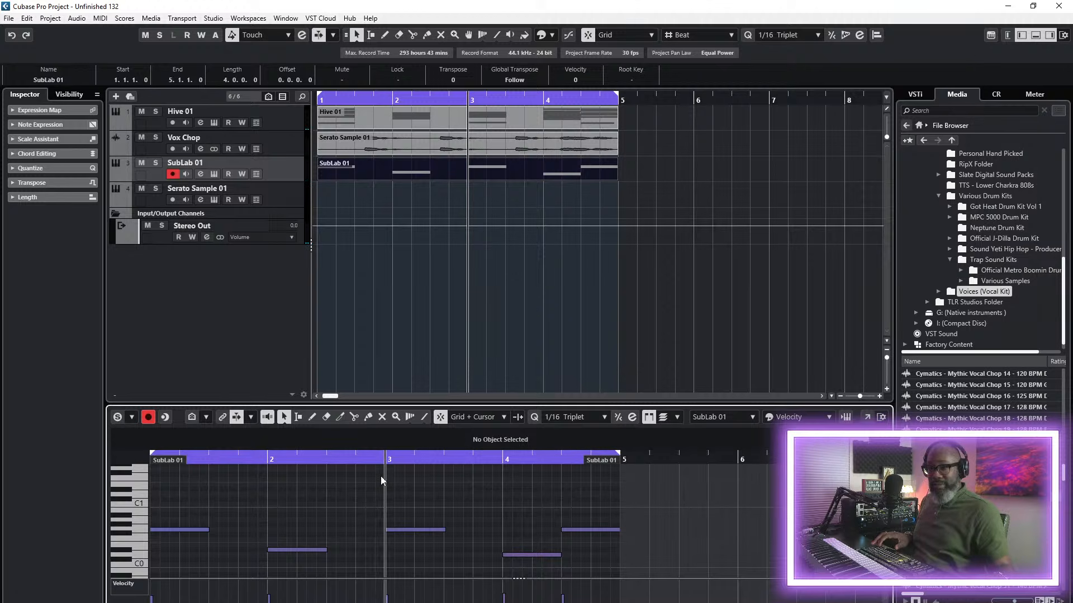
- Play the loop from the start to check the bass against the chords and vocal chop
key("F2")
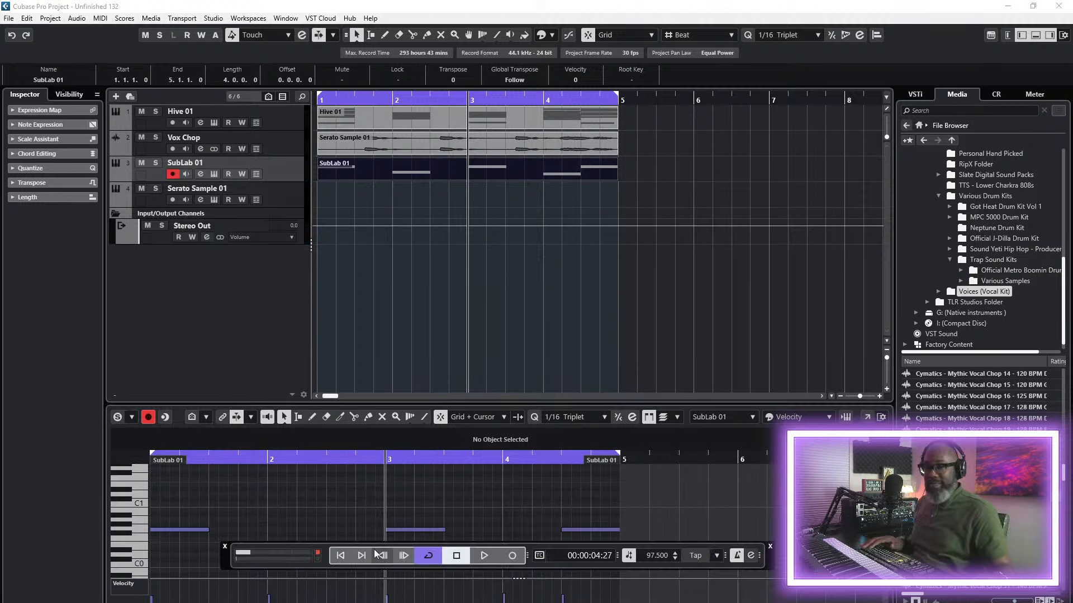
left_click(338, 556)
key("space")
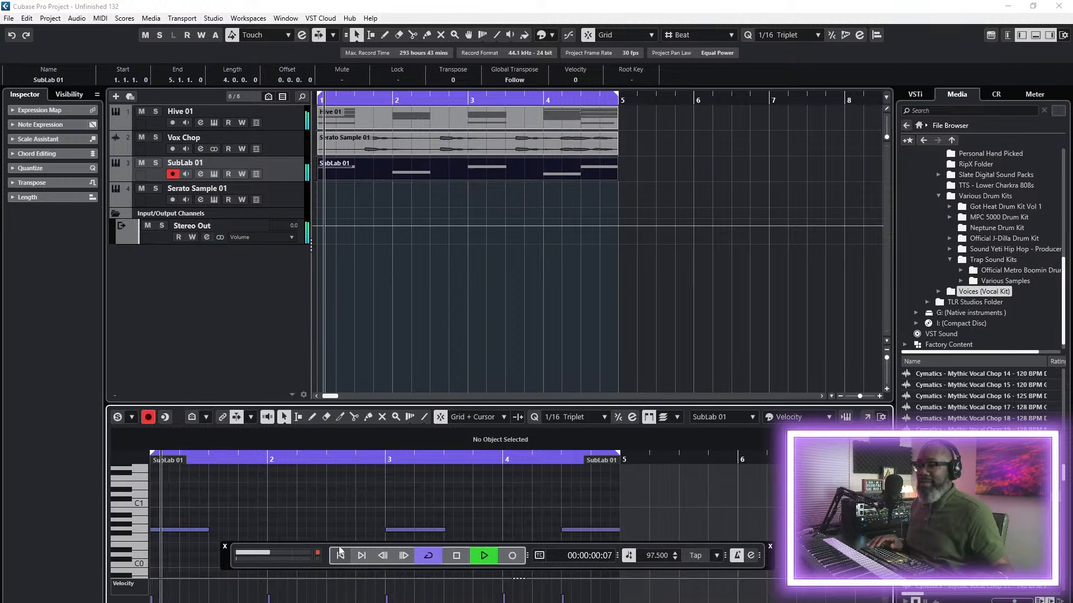
left_click(206, 290)
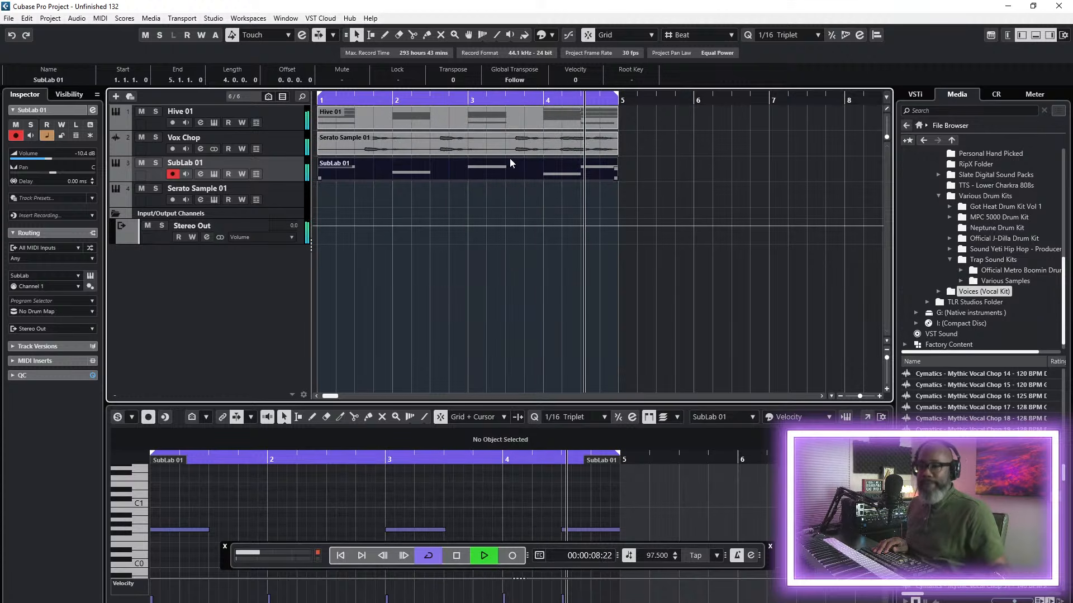
key("F3")
key("F3")
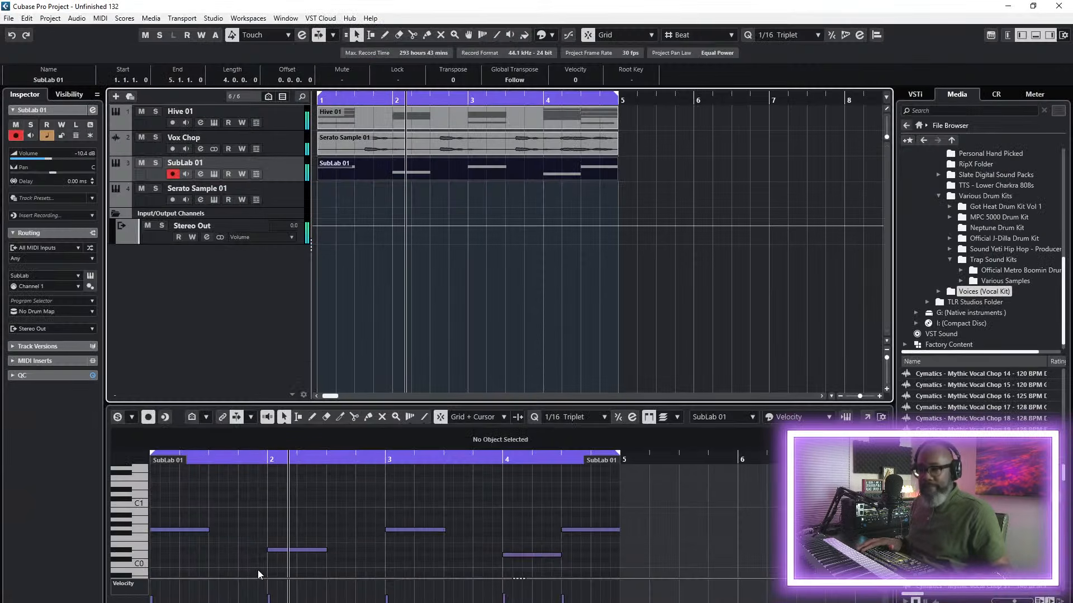
scroll(442, 481, "down", 2)
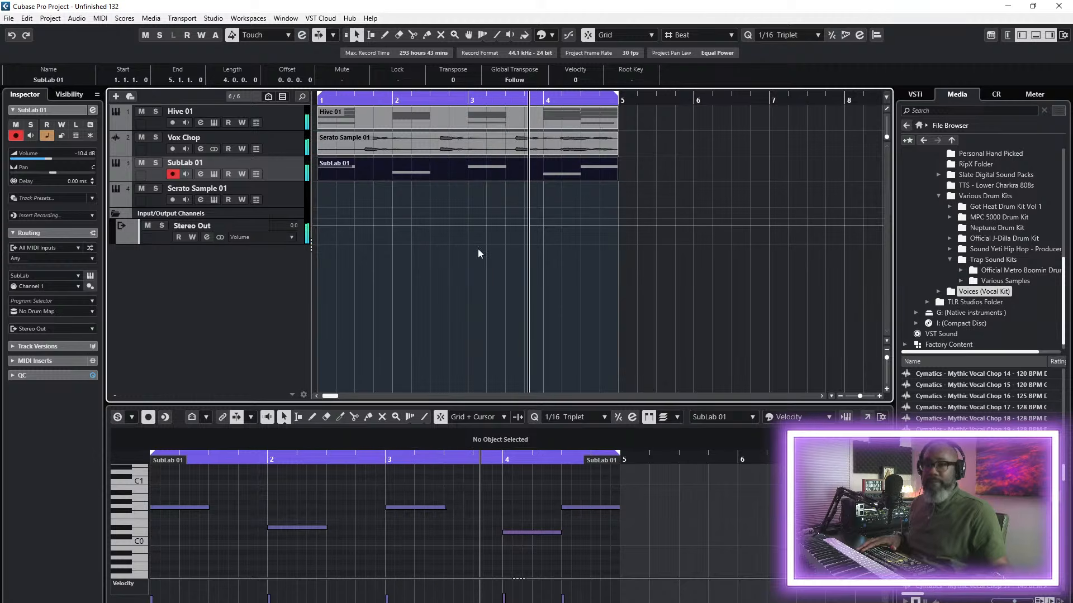
- Open the Hive 01 part and audition the individual notes of the bar 3 chord
left_click(484, 119)
scroll(451, 525, "down", 2)
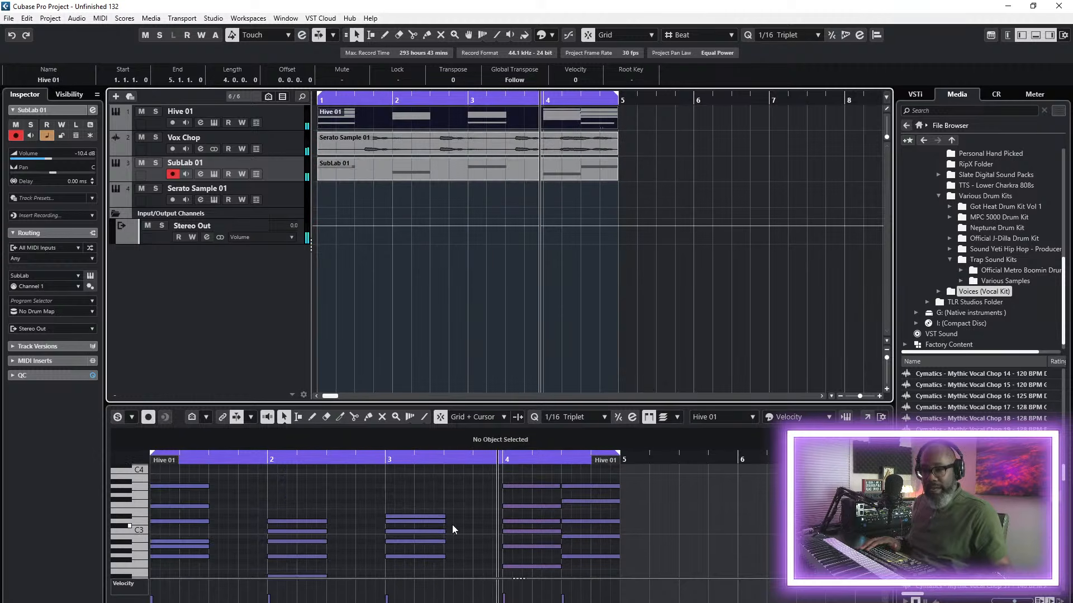
scroll(454, 524, "up", 2)
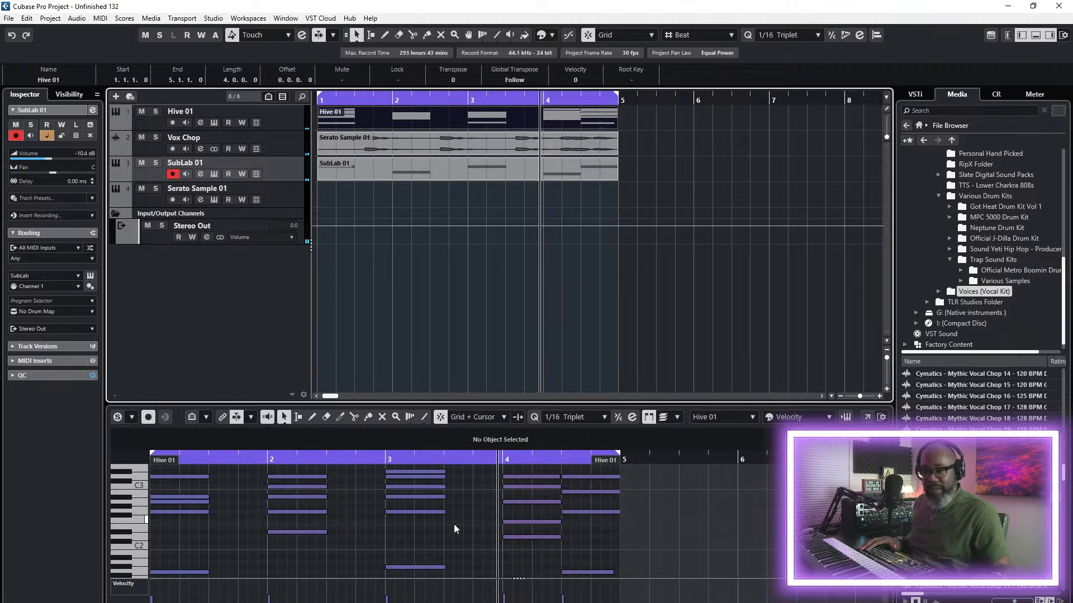
left_click(424, 512)
left_click(424, 497)
left_click(418, 478)
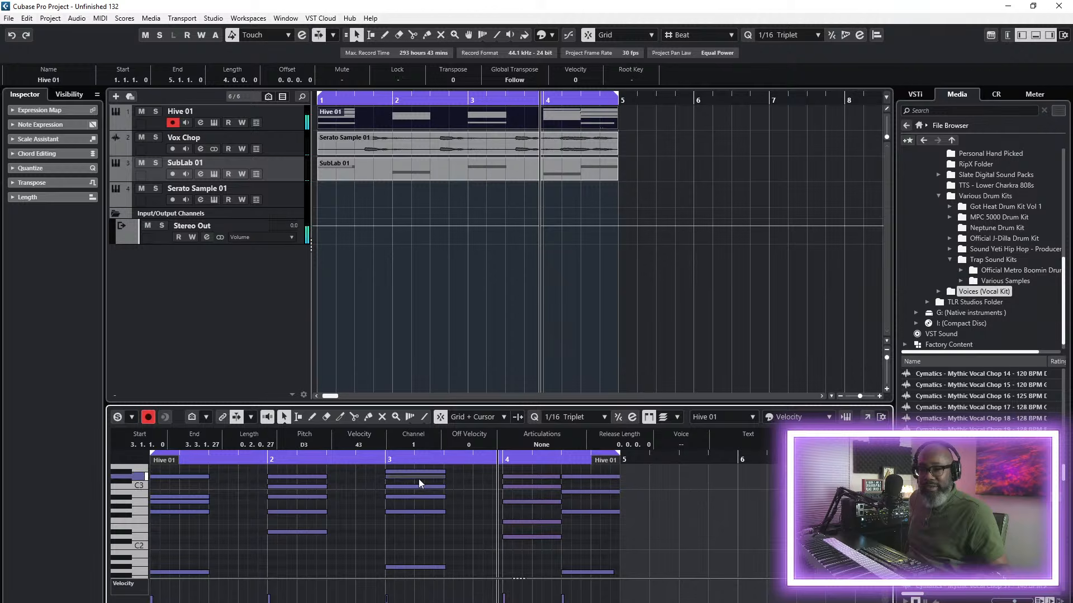
- Transpose the top D#3 note of the bar 3 Hive chord up one octave to D#4, and play from bar 3
left_click_drag(420, 475, 422, 472)
scroll(486, 485, "up", 4)
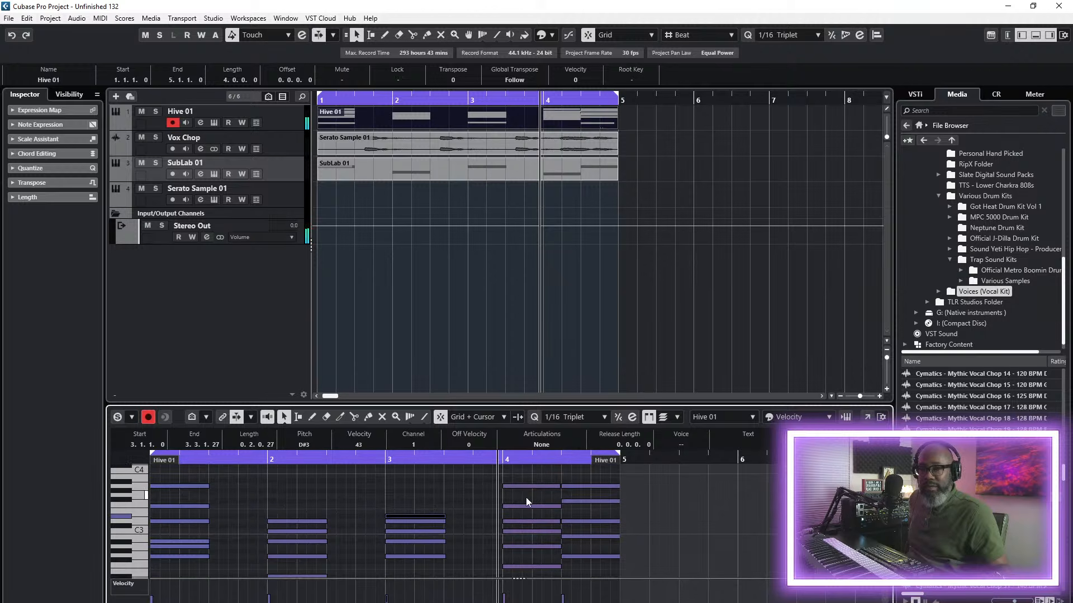
key("shift+Up")
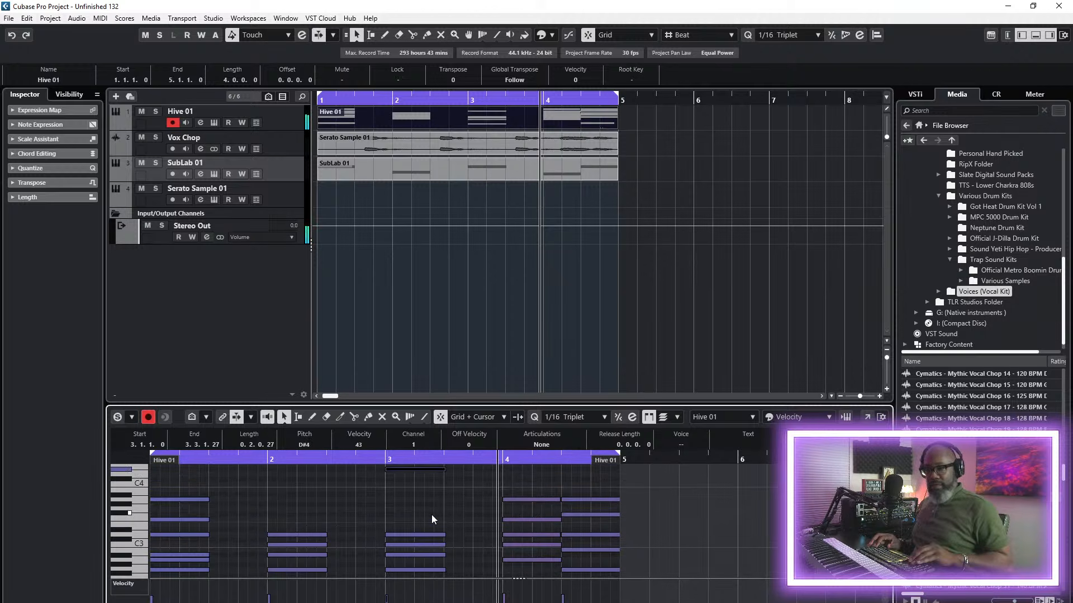
left_click(467, 100)
key("space")
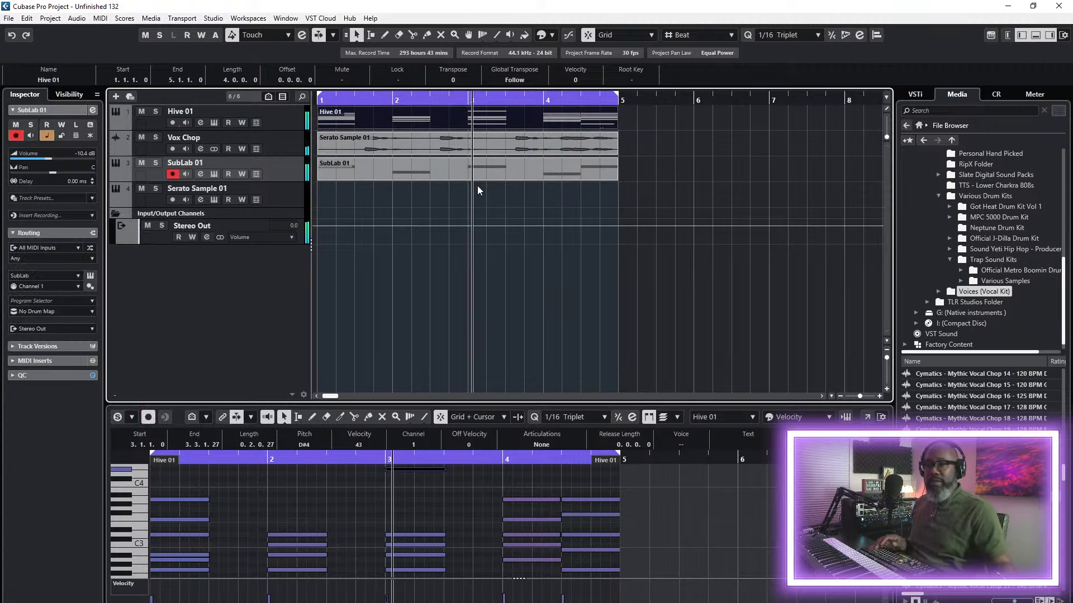
- Undo the octave transposition of the top note in the bar 3 Hive chord and deselect the note
left_click(27, 17)
left_click(58, 36)
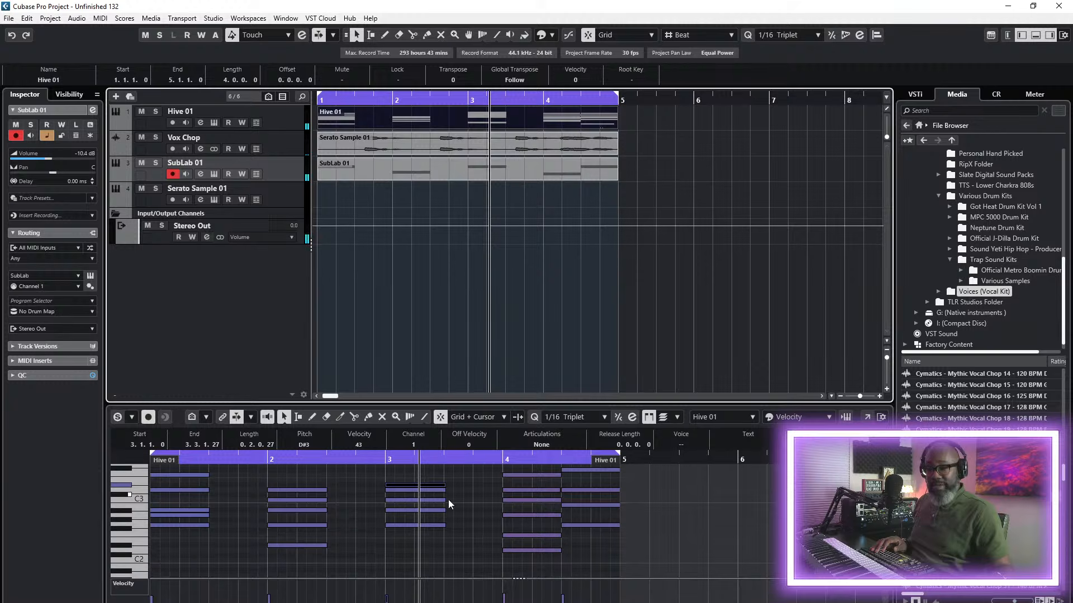
left_click(457, 515)
scroll(458, 545, "down", 2)
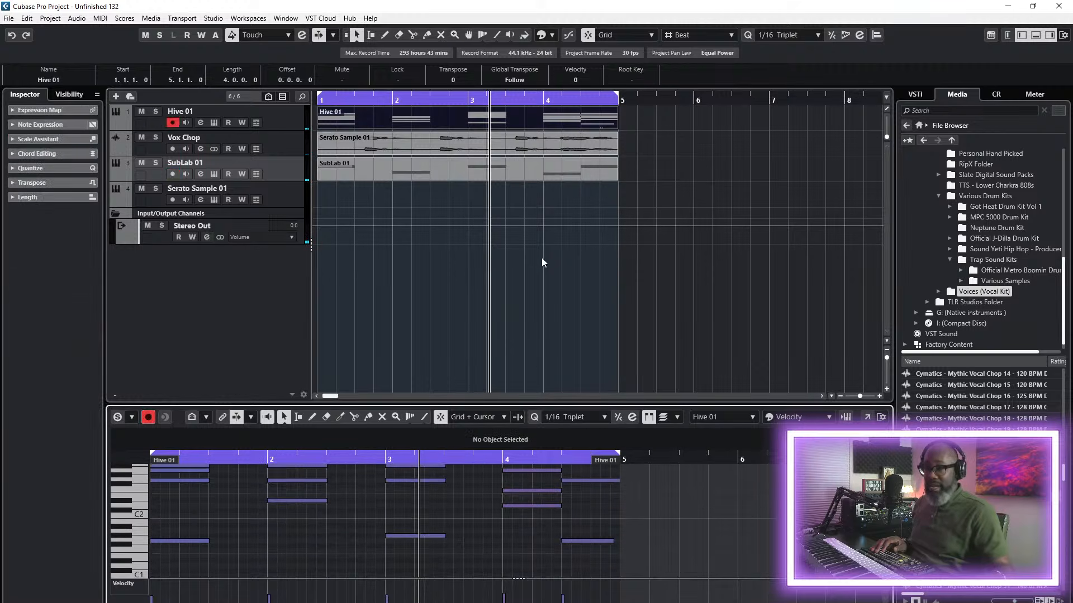
- Solo the SubLab 01 track, select its part and open the track's SubLab instrument
left_click(204, 335)
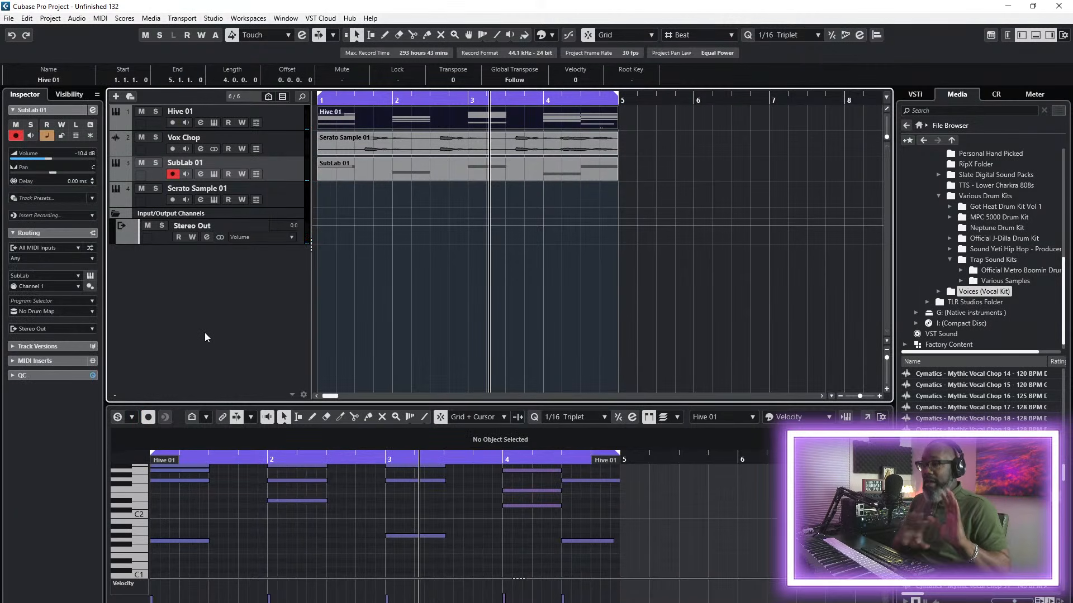
left_click(155, 162)
left_click(331, 172)
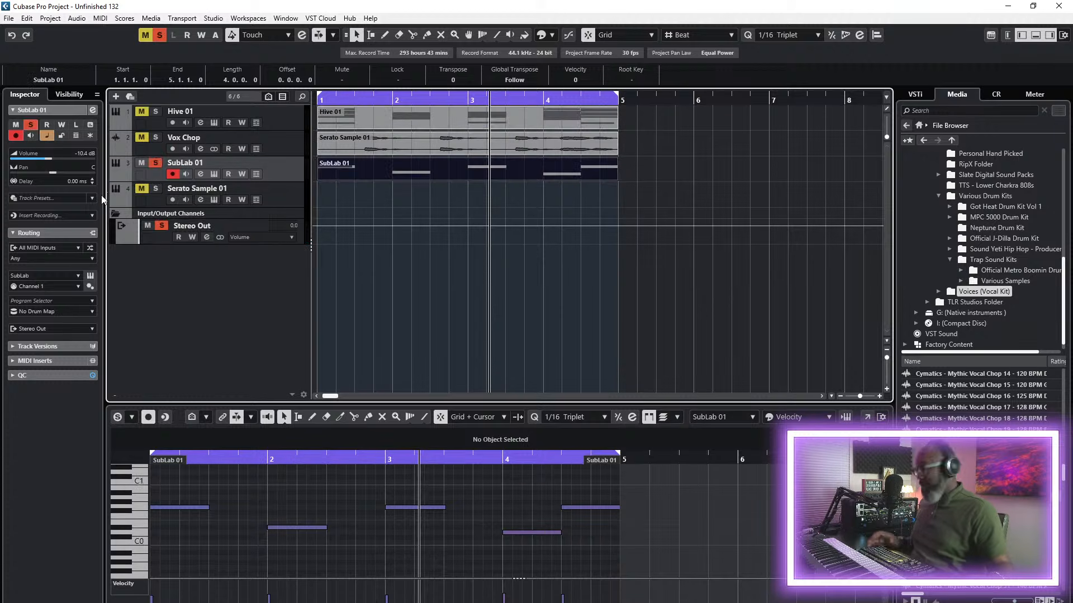
key("F3")
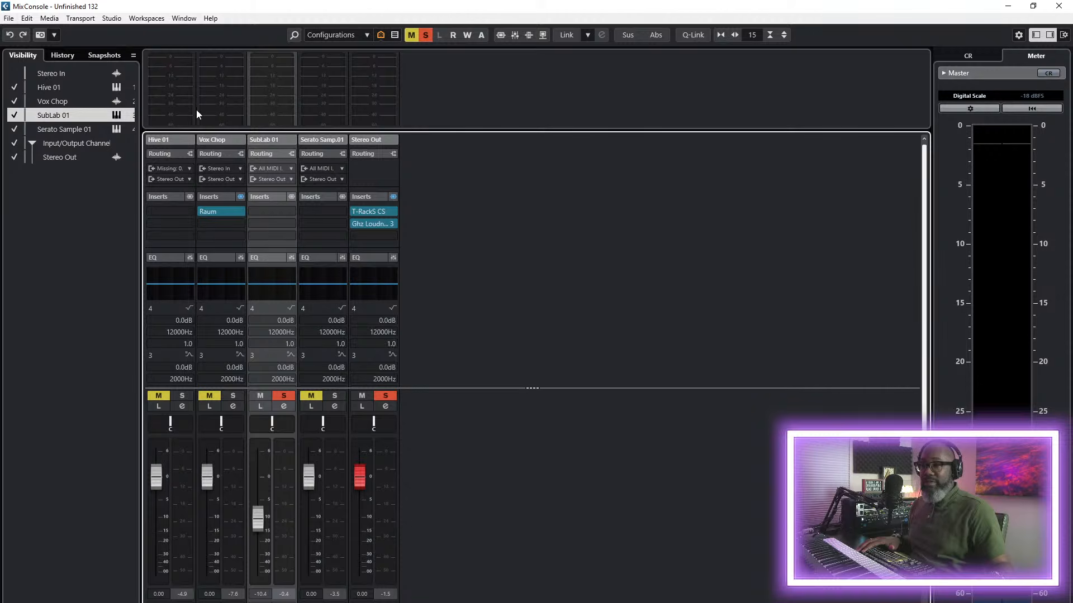
key("F3")
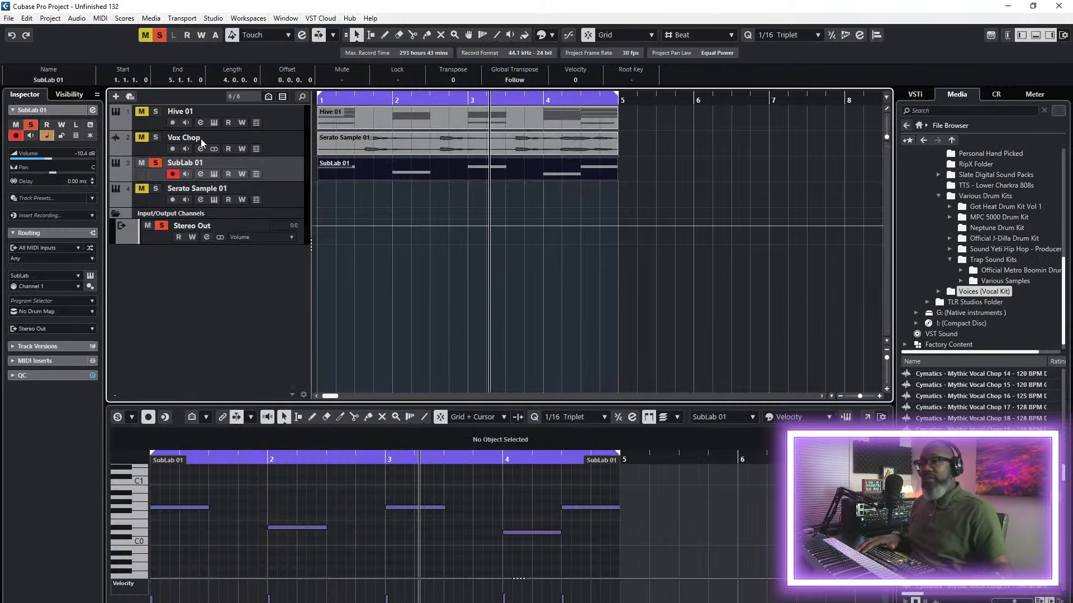
left_click(90, 276)
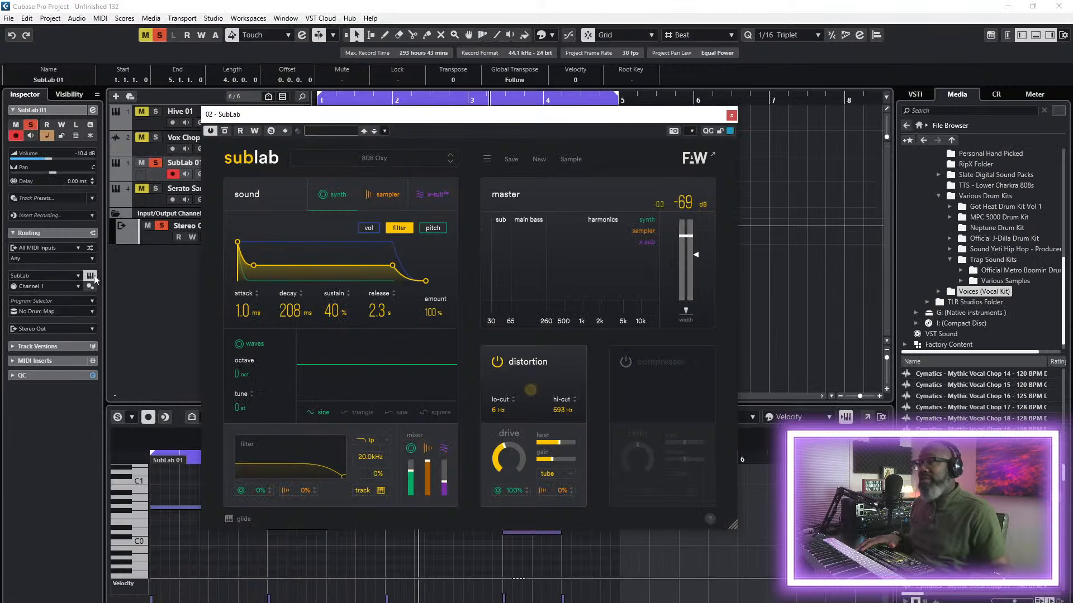
- Try the 11th Dimension preset in SubLab and play the soloed bass part from the start
left_click(366, 158)
left_click(378, 254)
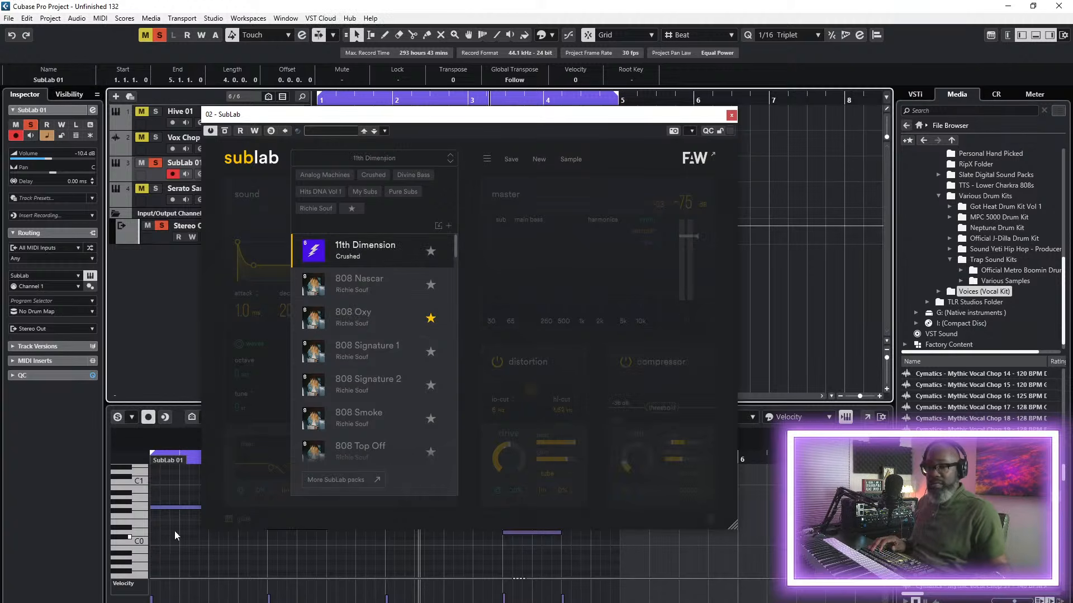
key("F2")
key("space")
left_click_drag(406, 107, 506, 287)
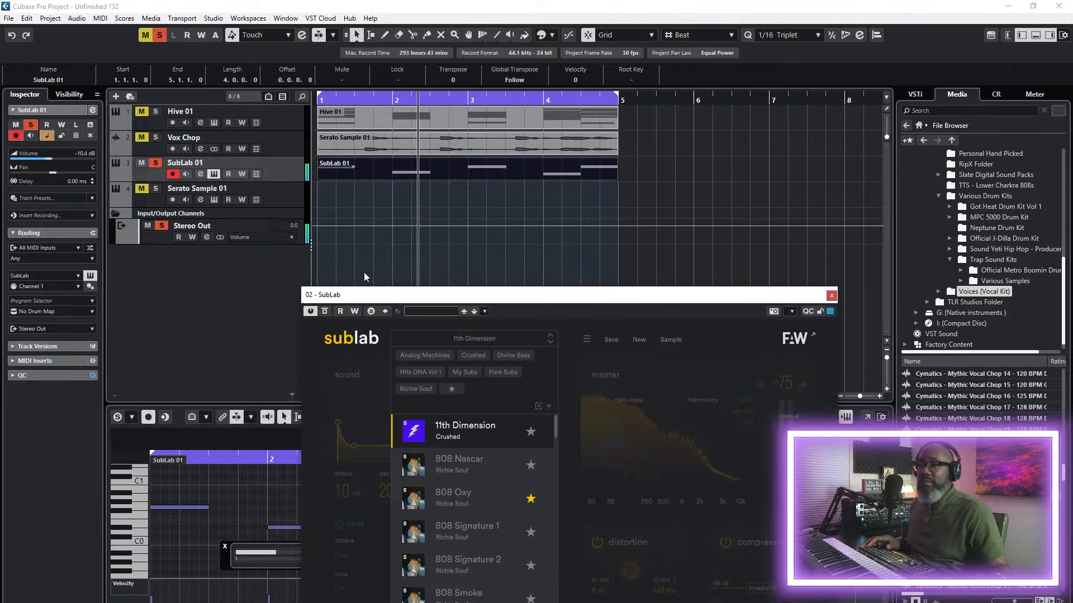
- Load the 808 Signature 1 preset in SubLab and audition the bass from the loop start, soloed and with the other tracks
left_click(471, 532)
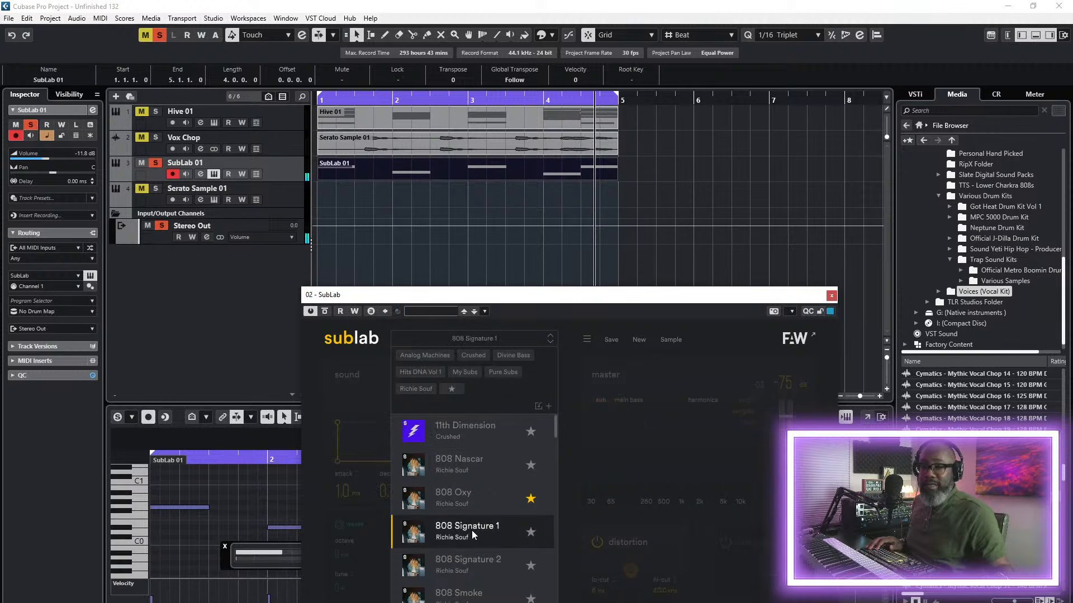
left_click_drag(493, 299, 648, 75)
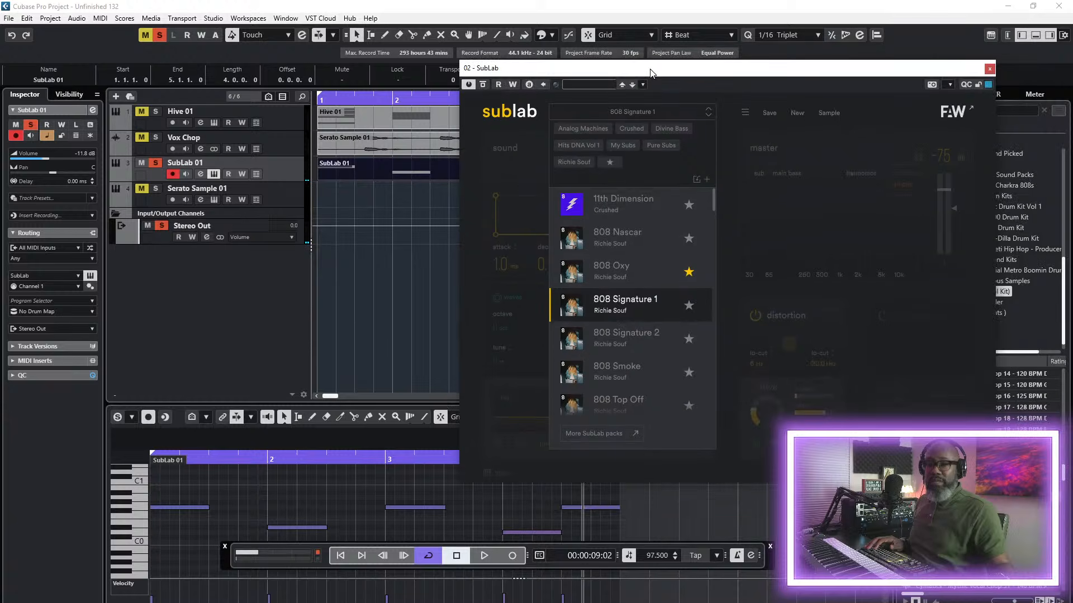
left_click(348, 559)
key("space")
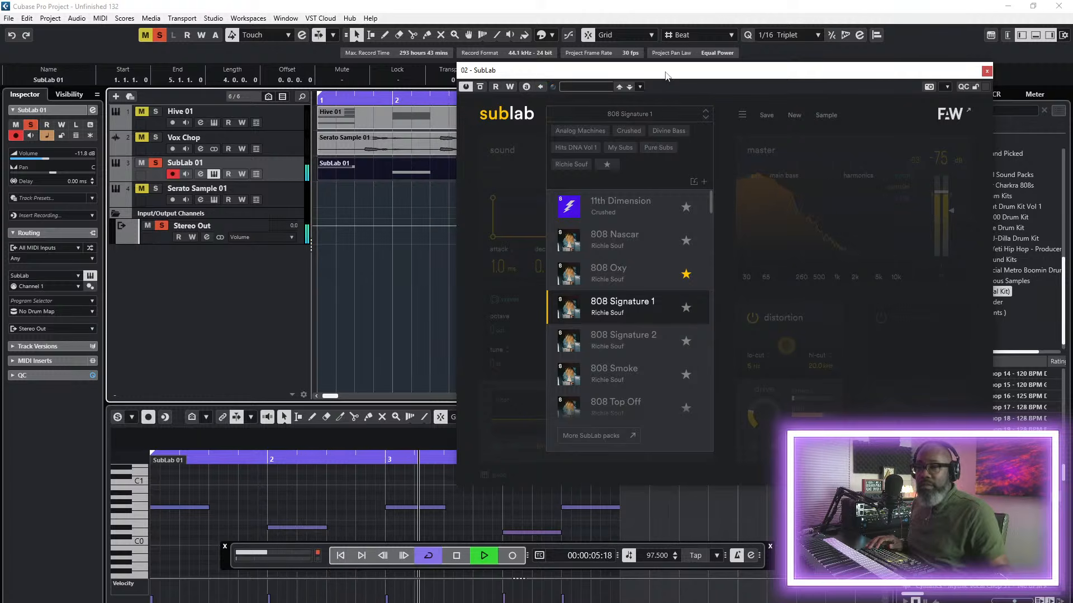
left_click_drag(664, 75, 455, 157)
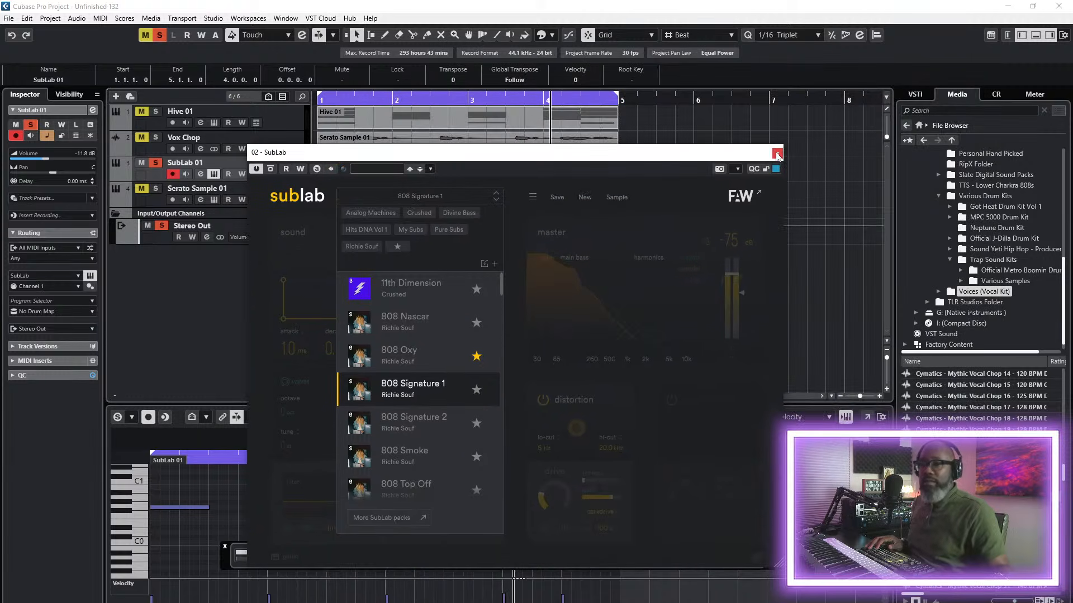
left_click(777, 154)
left_click(156, 163)
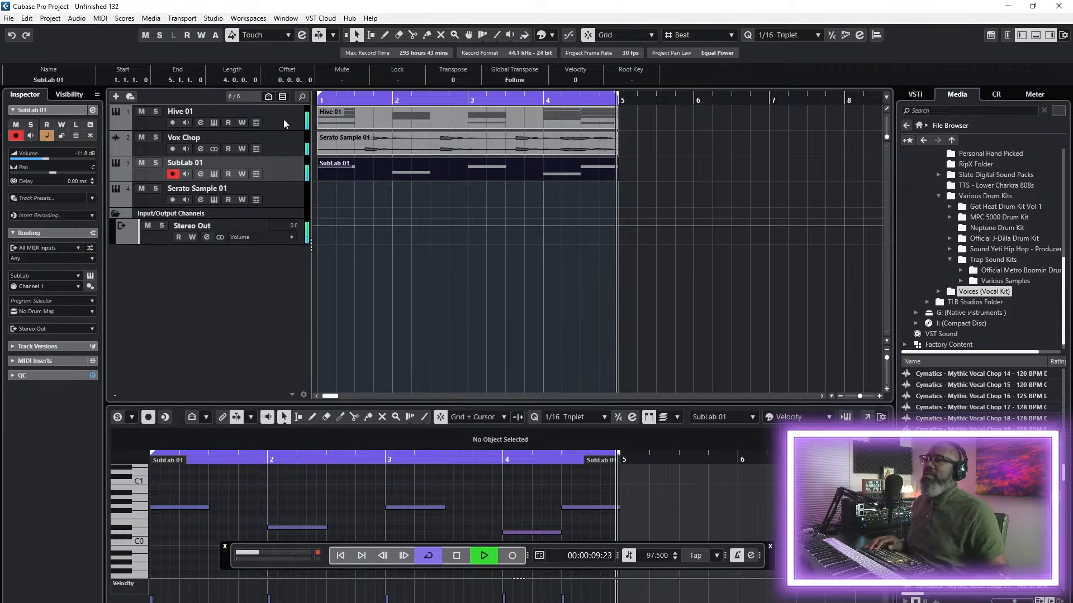
- Stop playback, render the SubLab 01 part in place as audio and delete the original MIDI part
key("space")
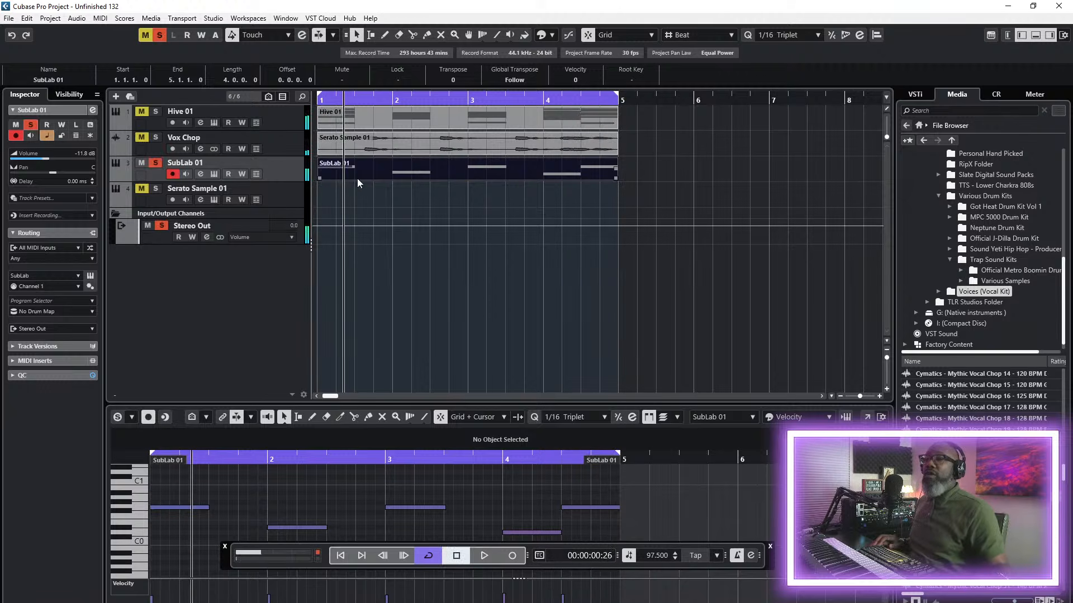
right_click(359, 171)
mouse_move(412, 251)
left_click(554, 250)
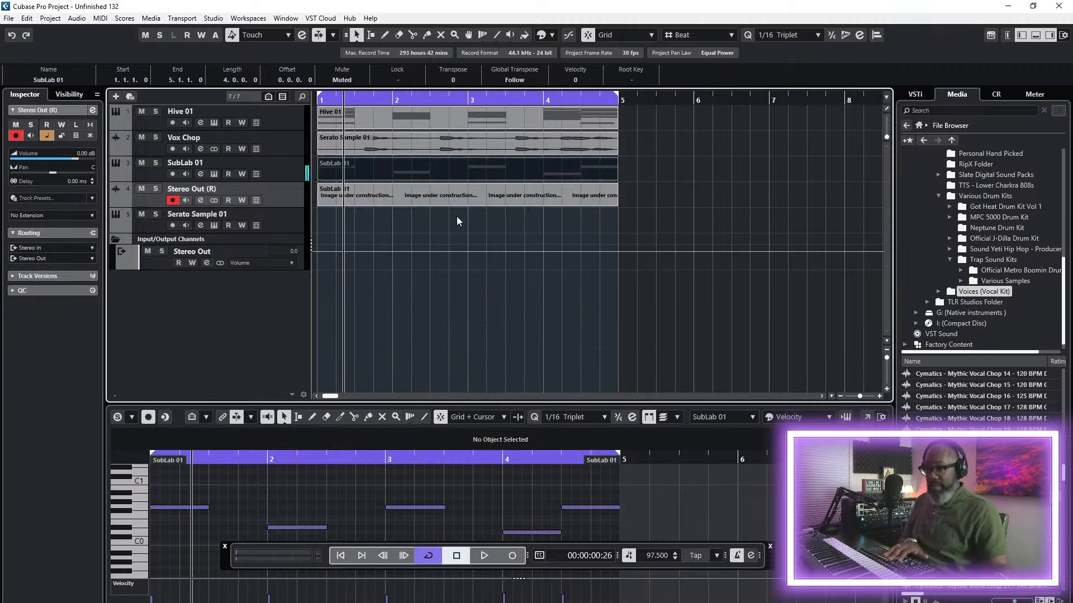
key("Delete")
- Rename the rendered bass audio track 808 and remove the emptied SubLab 01 track
double_click(193, 189)
type("808")
key("Return")
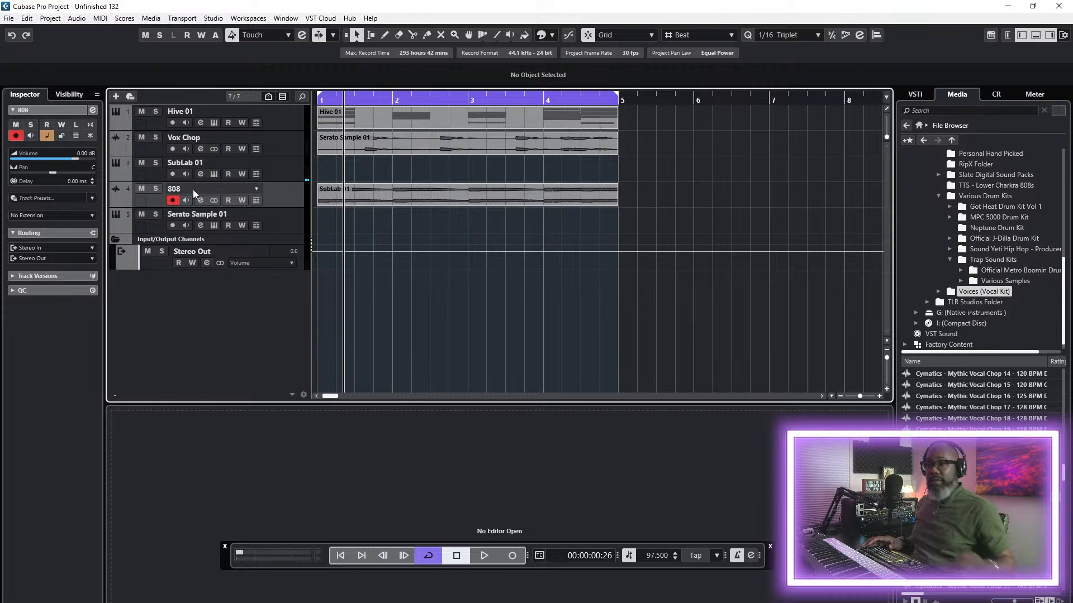
right_click(287, 173)
left_click(323, 222)
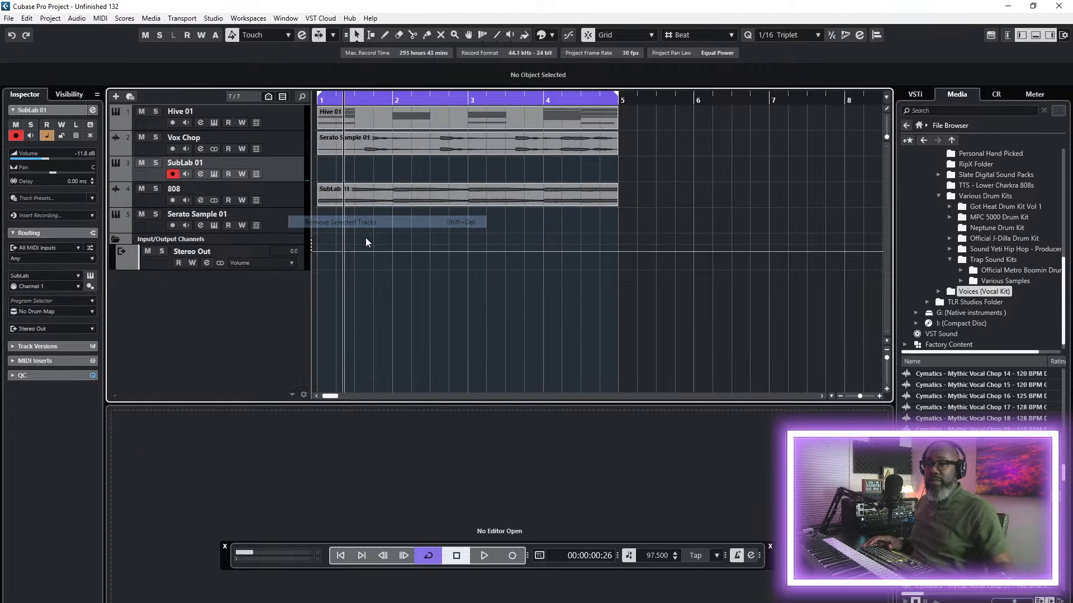
- Play the loop from the start and insert Cymatics Vortex in the first insert slot of the 808 mixer channel
left_click(339, 555)
key("space")
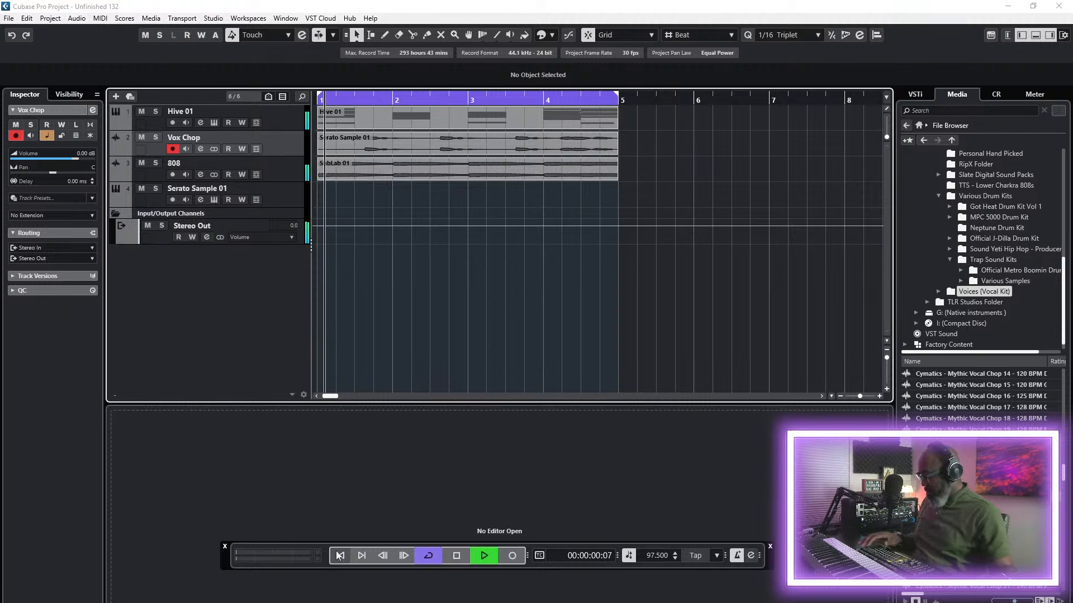
key("F3")
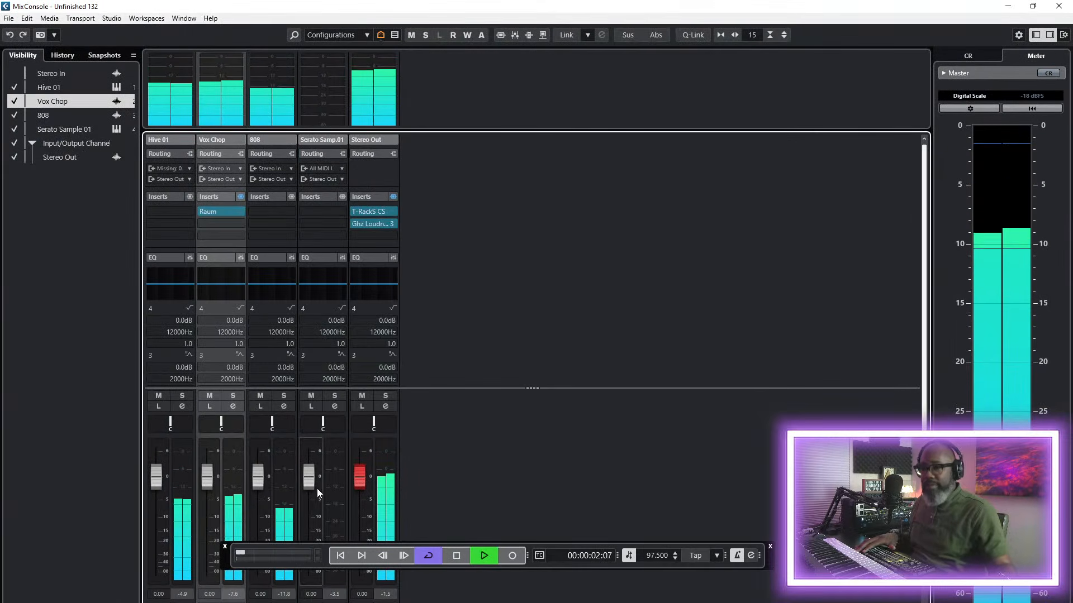
key("F2")
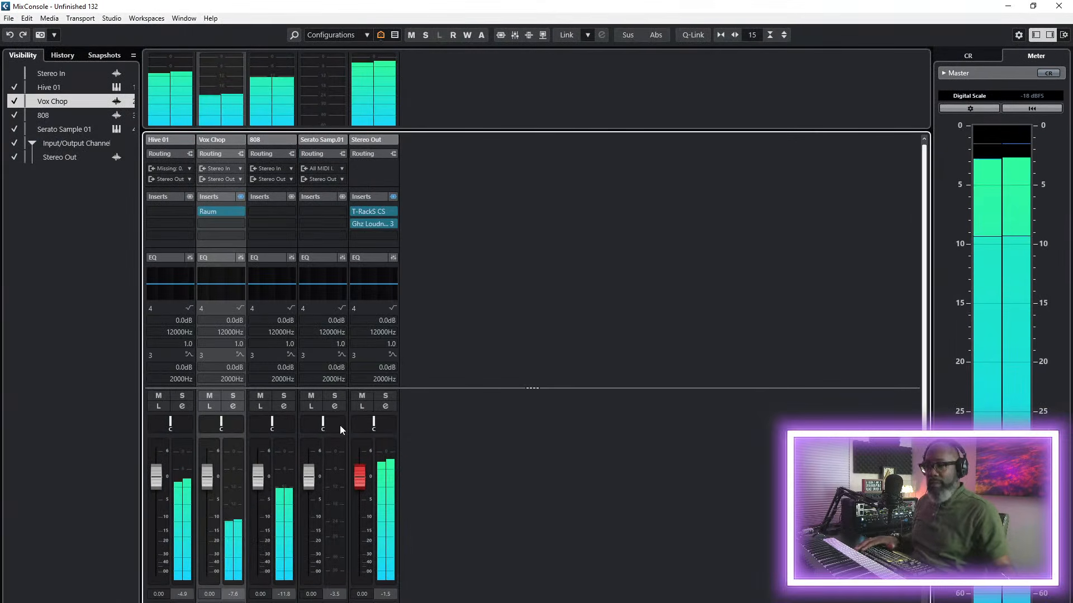
left_click(290, 210)
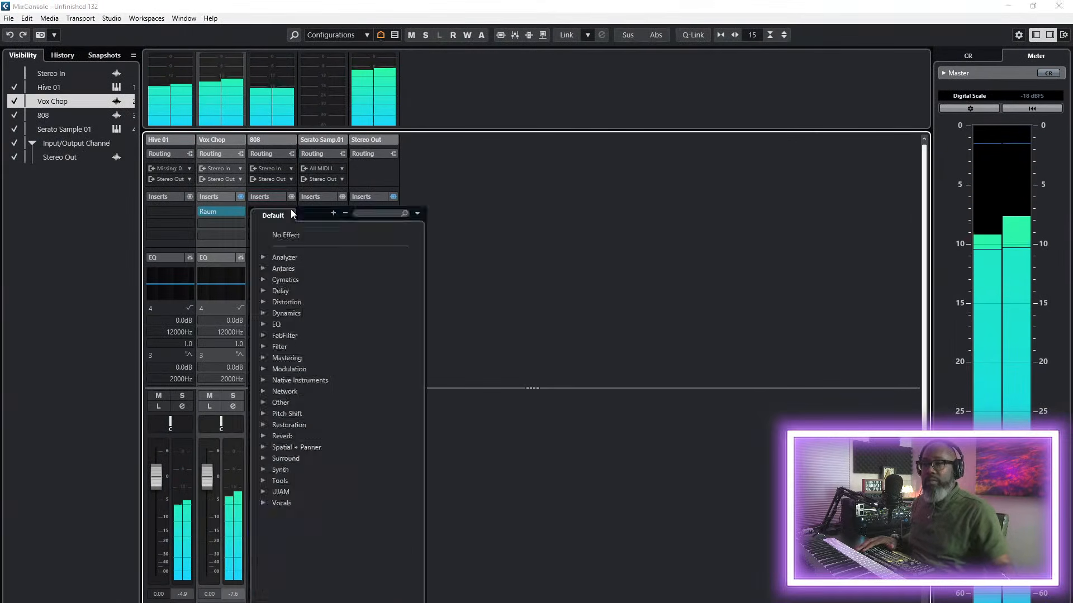
left_click(261, 402)
scroll(314, 472, "down", 15)
scroll(335, 452, "down", 10)
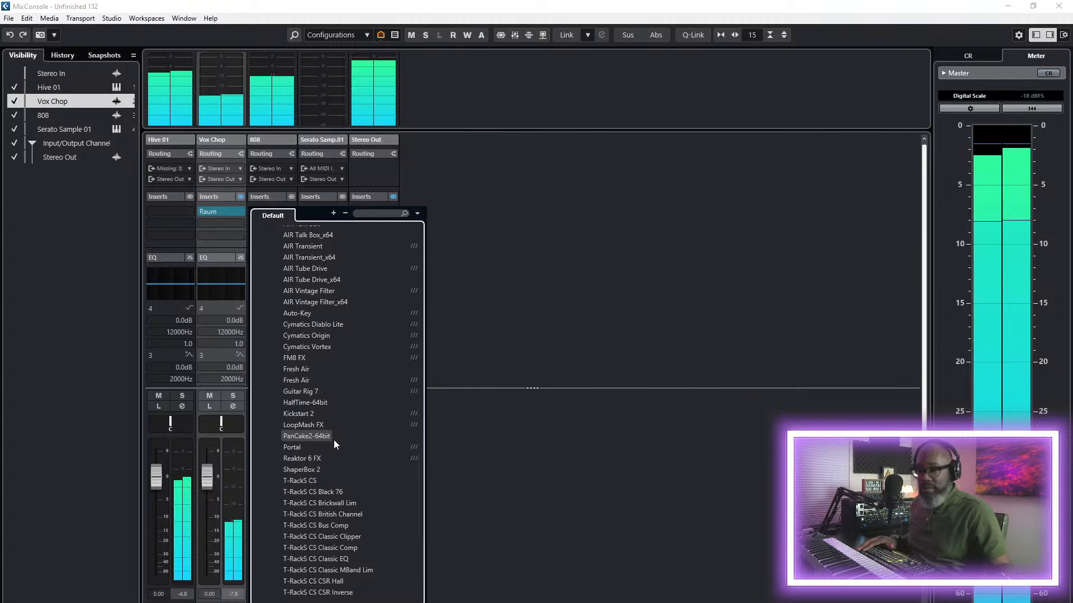
scroll(334, 444, "down", 9)
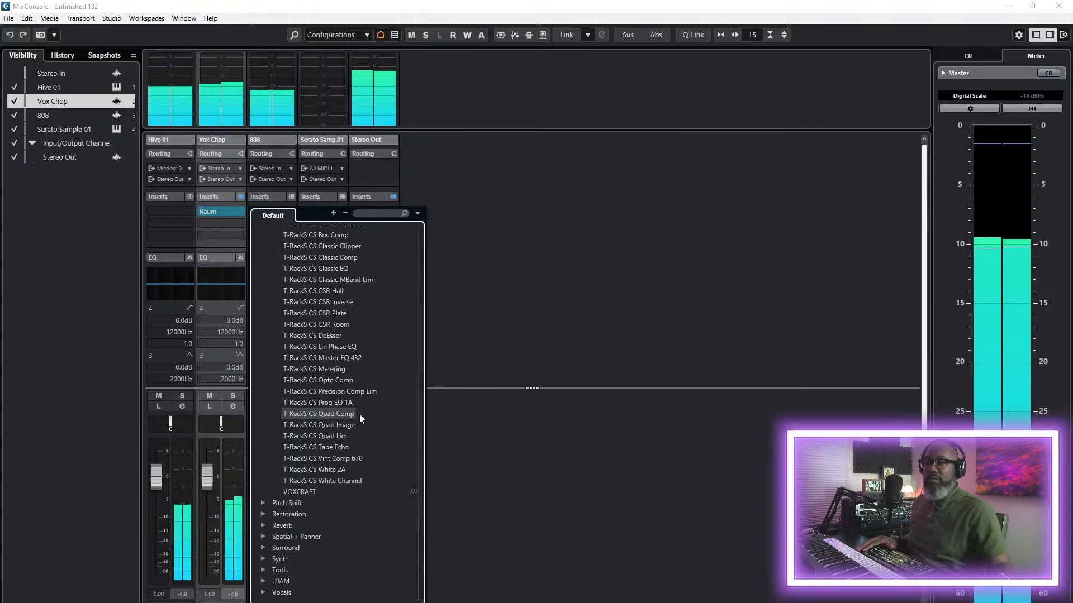
scroll(361, 419, "up", 7)
scroll(360, 419, "up", 4)
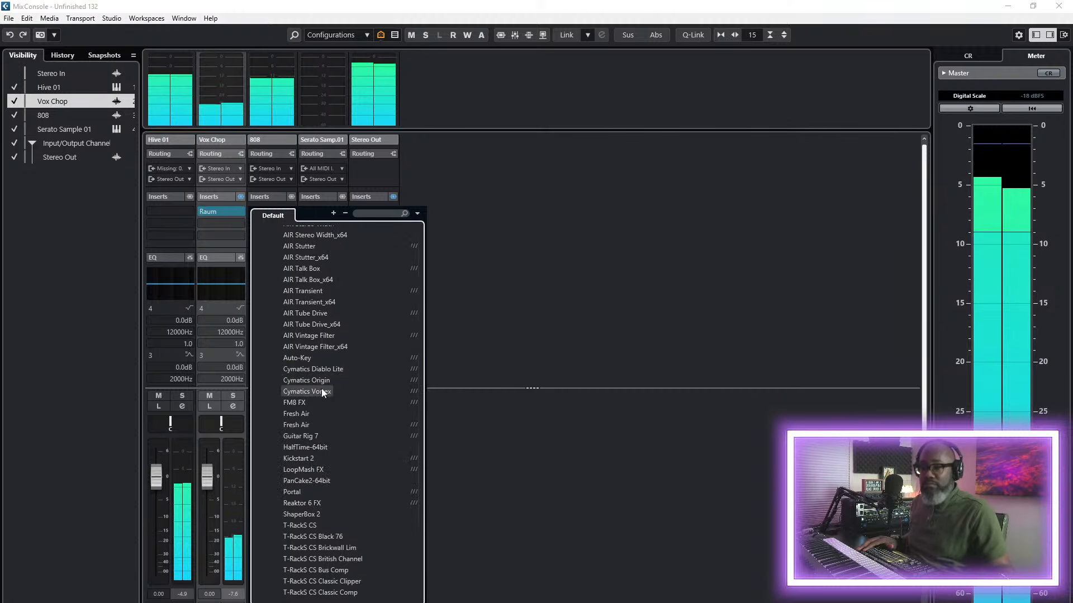
left_click(323, 392)
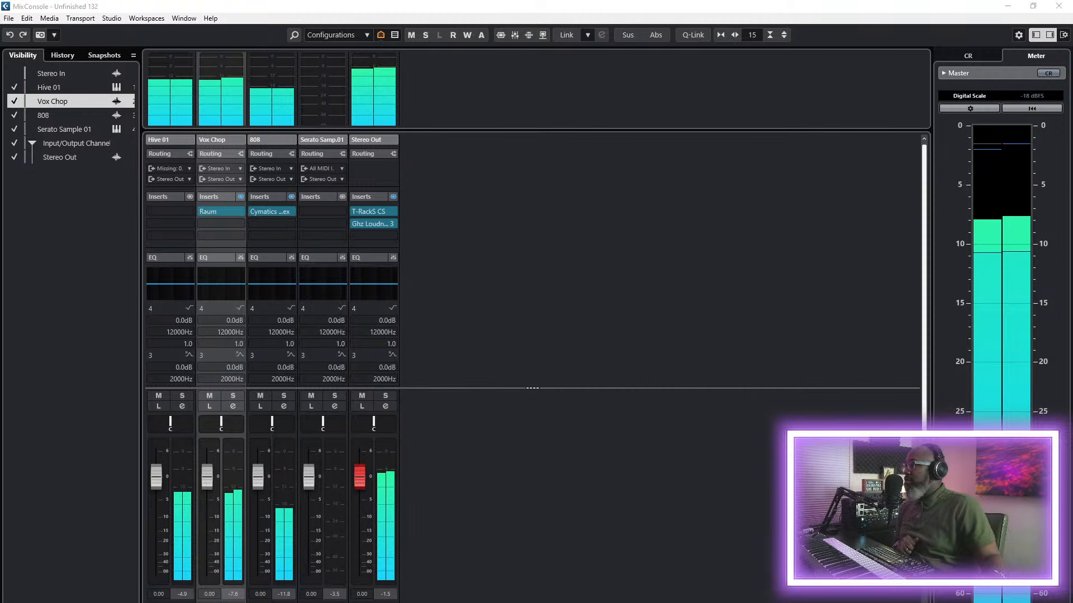
- Try the Vortex factory presets 808 - Submarine and 808 - Cosmic on the 808 channel
left_click(494, 158)
mouse_move(506, 179)
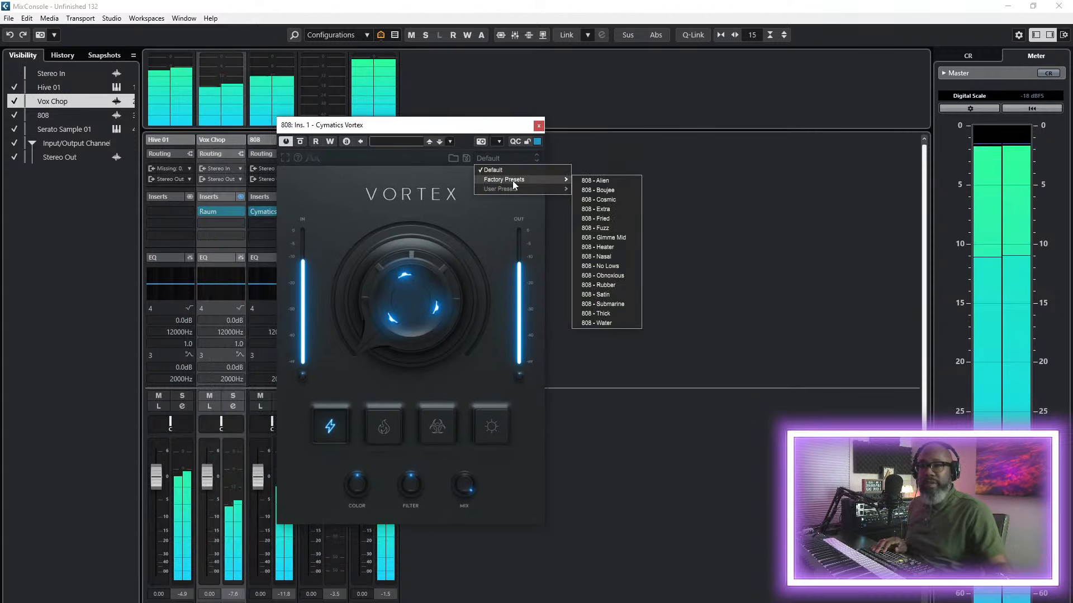
left_click(617, 304)
left_click(496, 160)
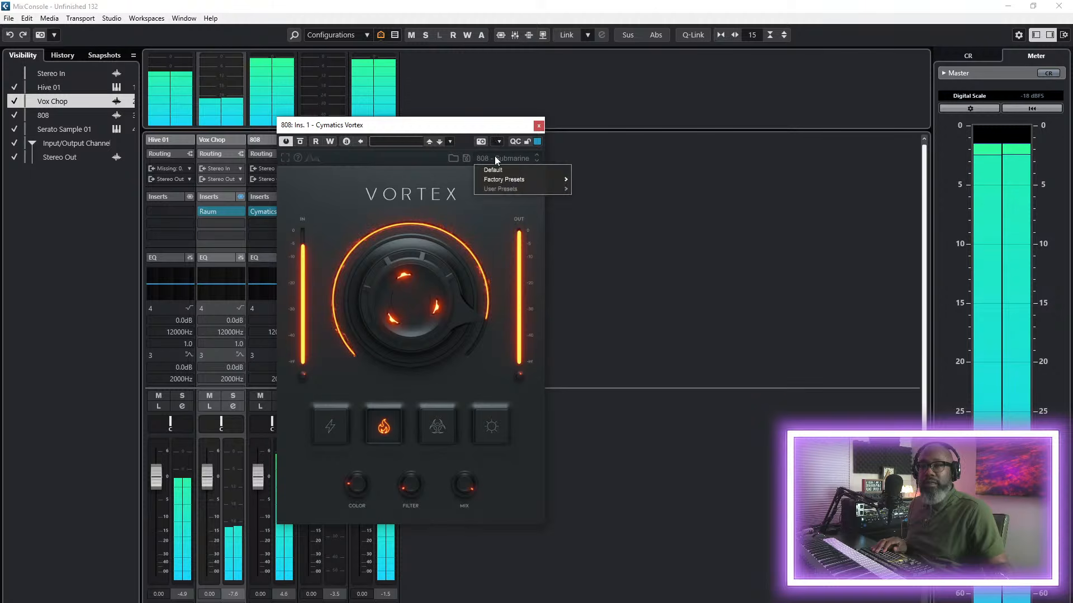
mouse_move(559, 179)
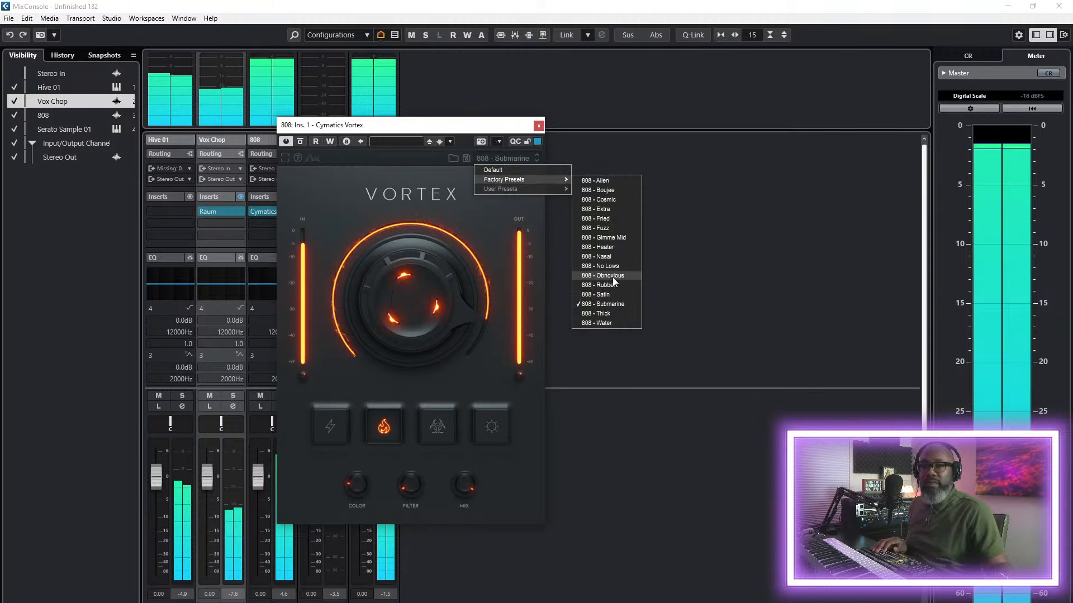
left_click(606, 200)
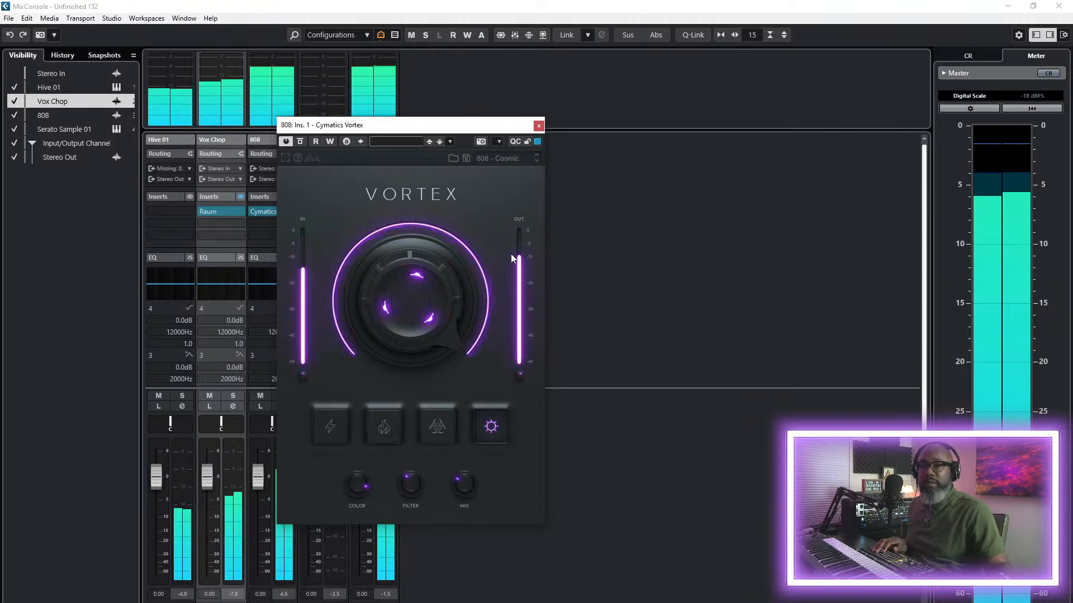
- Load the 808 - Boujee factory preset in Vortex and close the plug-in window
left_click(496, 158)
mouse_move(515, 180)
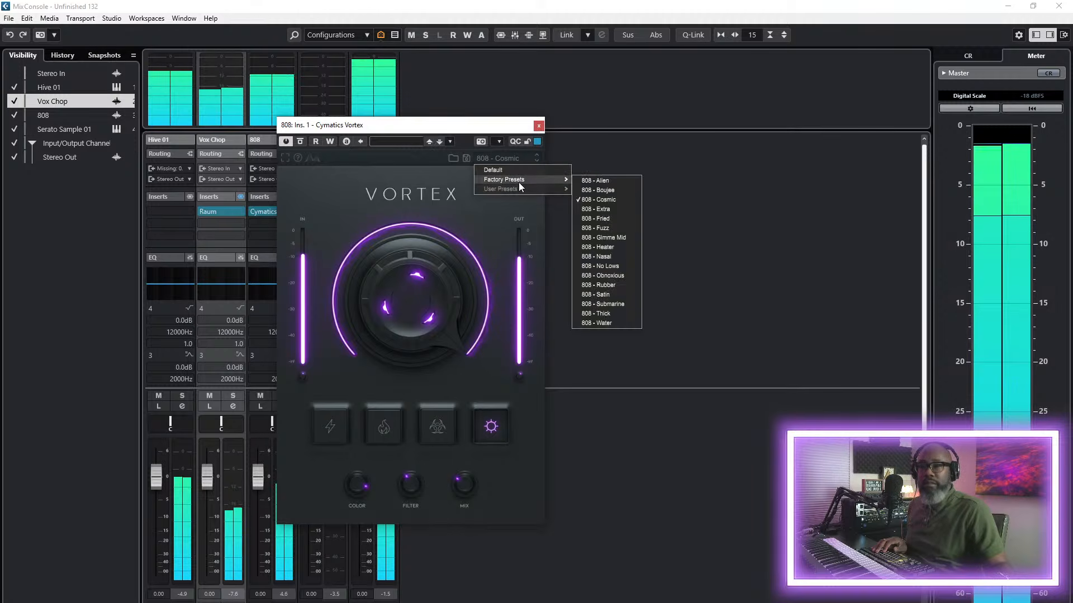
left_click(601, 190)
left_click_drag(435, 130, 559, 122)
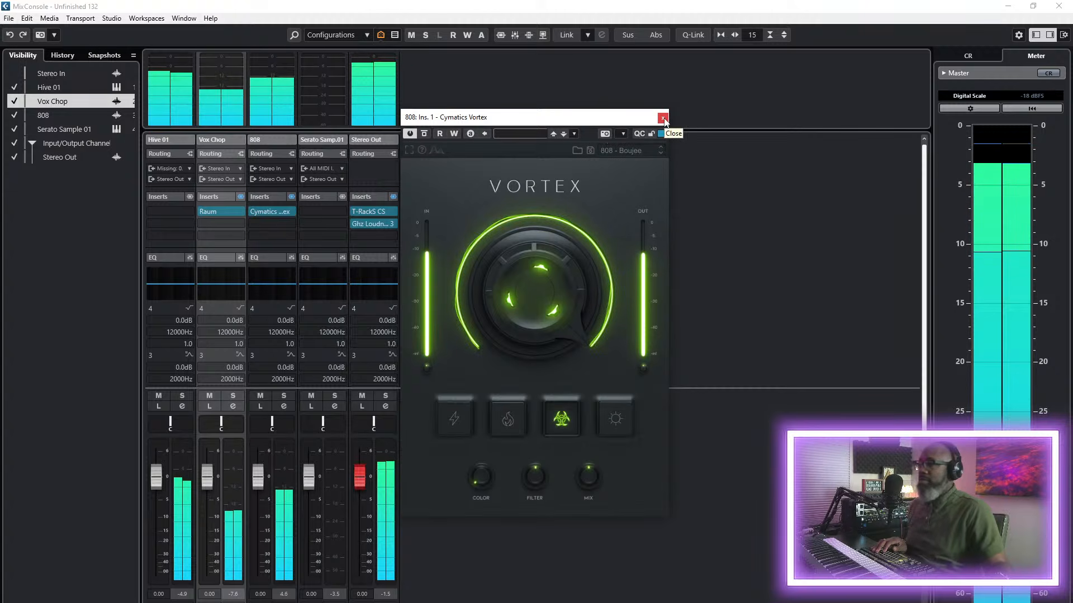
left_click(662, 118)
- Lower the Vox Chop fader to -5.77 dB and the 808 fader to -1.58 dB
left_click_drag(207, 476, 216, 511)
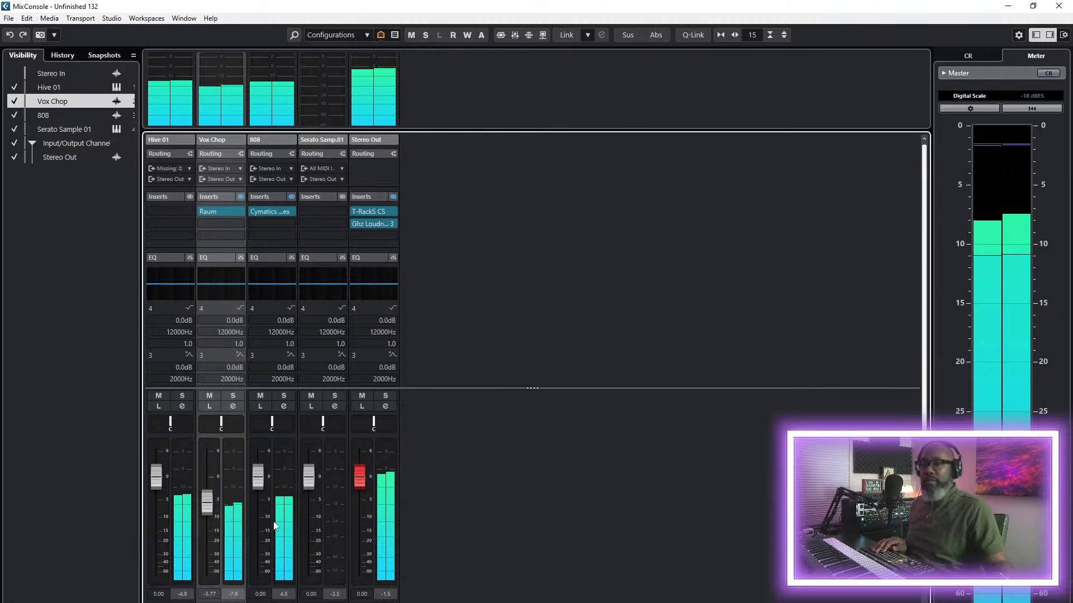
left_click_drag(259, 486, 259, 496)
- Load the Be a Bass EQ preset on the 808 channel
right_click(268, 261)
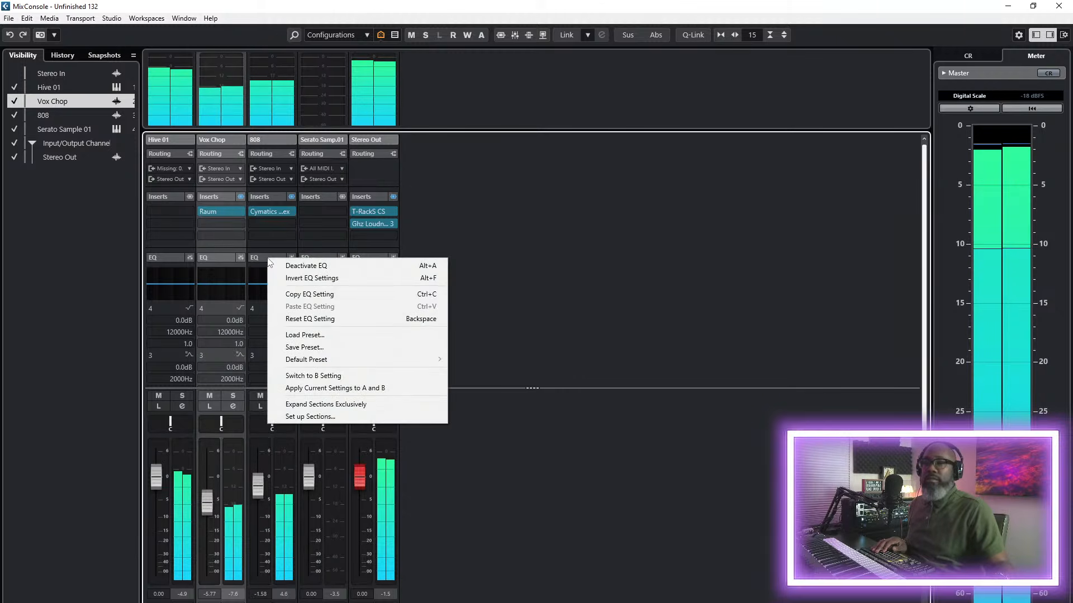
left_click(305, 334)
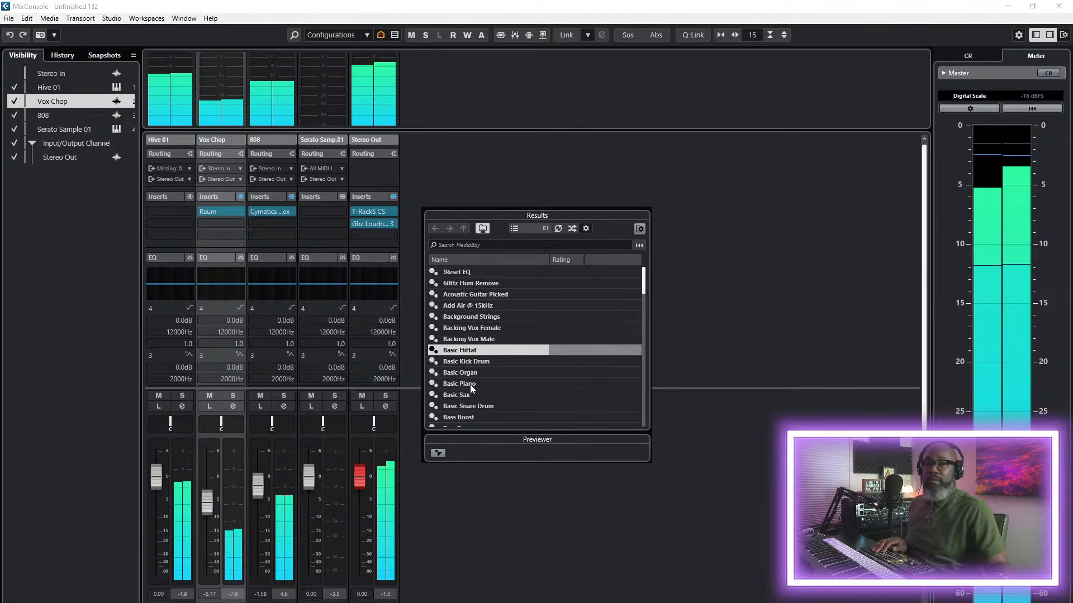
scroll(480, 380, "down", 3)
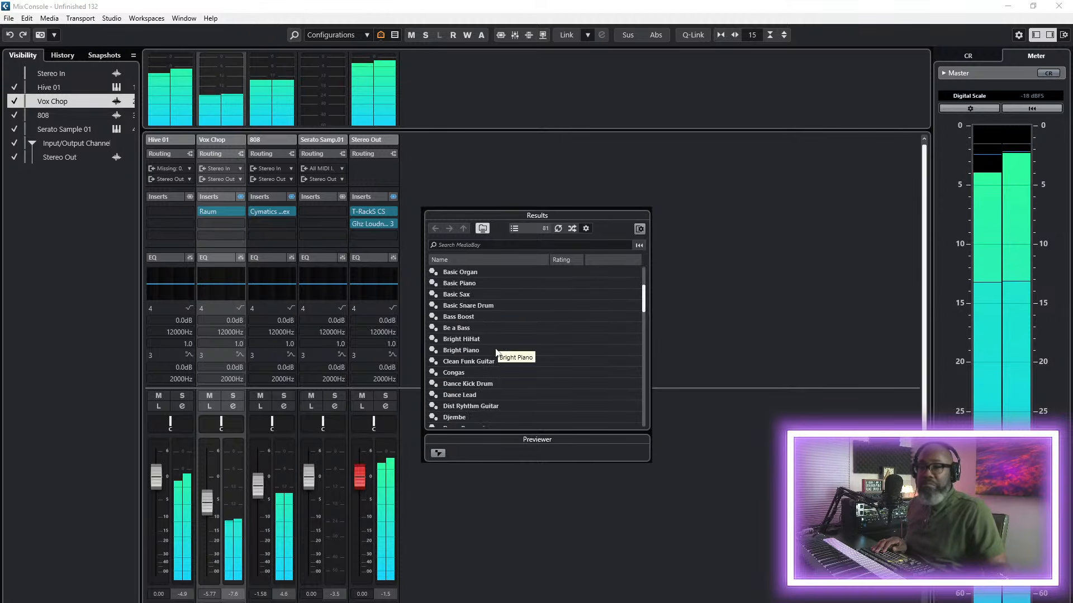
scroll(493, 346, "up", 1)
double_click(460, 360)
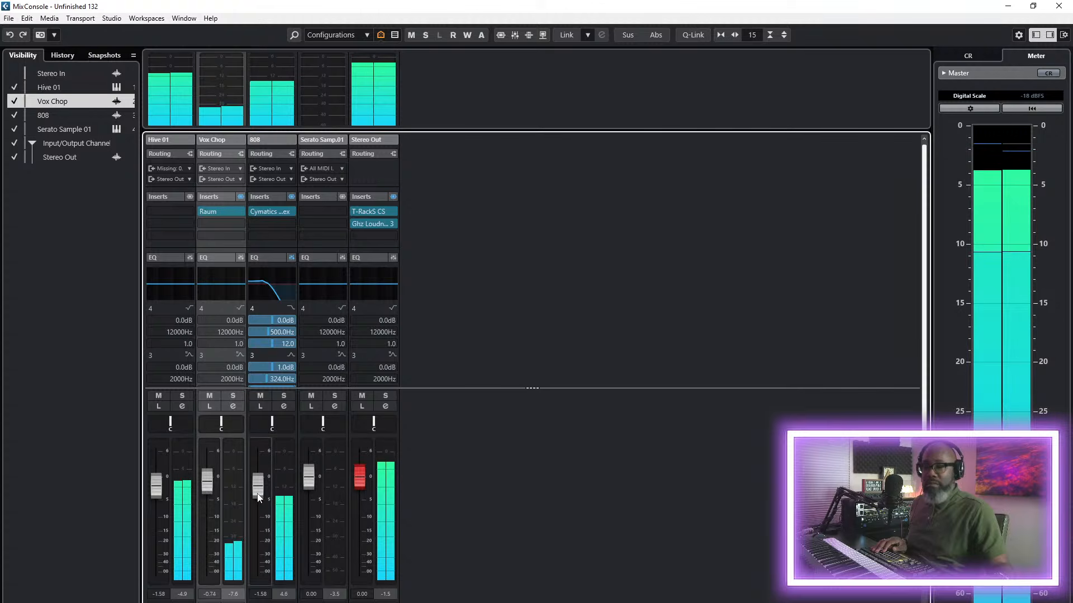
- Set the Hive 01 and Vox Chop faders to -1.15 dB and the 808 fader to -1.81 dB, and return to the project
left_click_drag(210, 491, 157, 485)
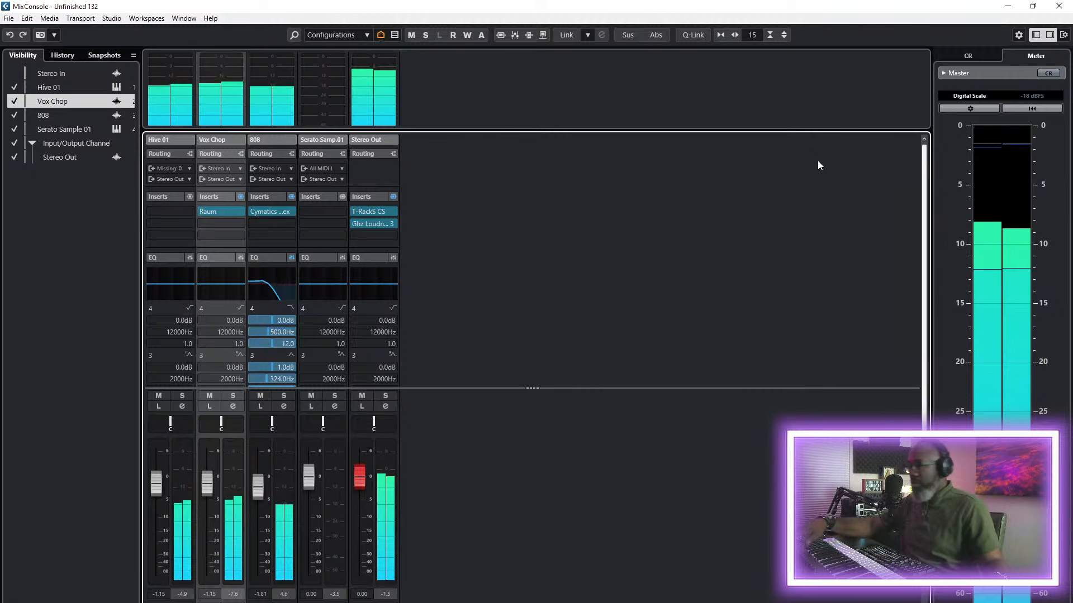
key("F3")
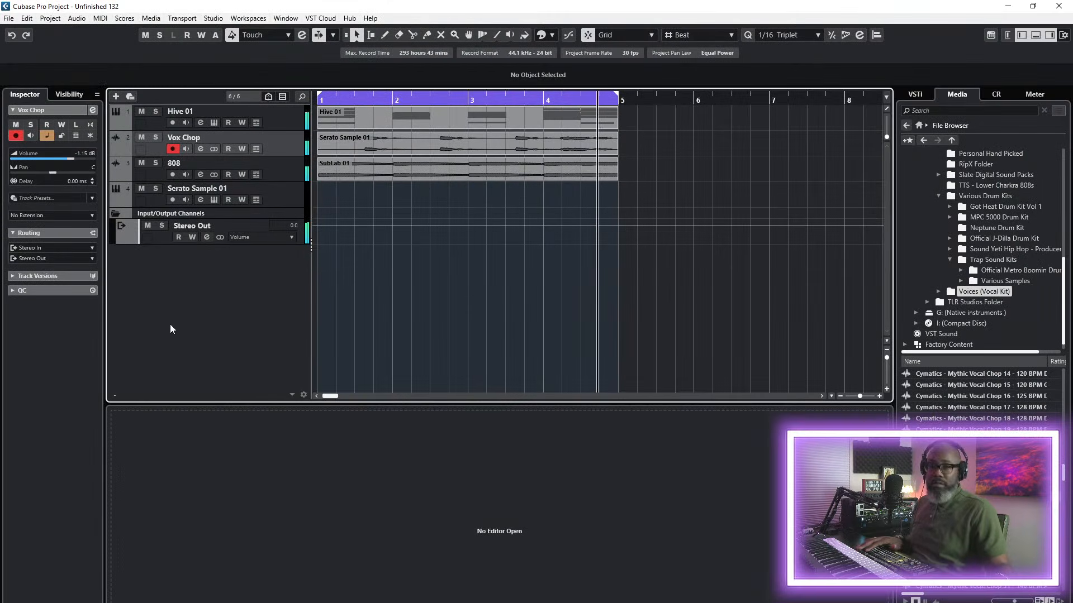
left_click(283, 199)
right_click(187, 269)
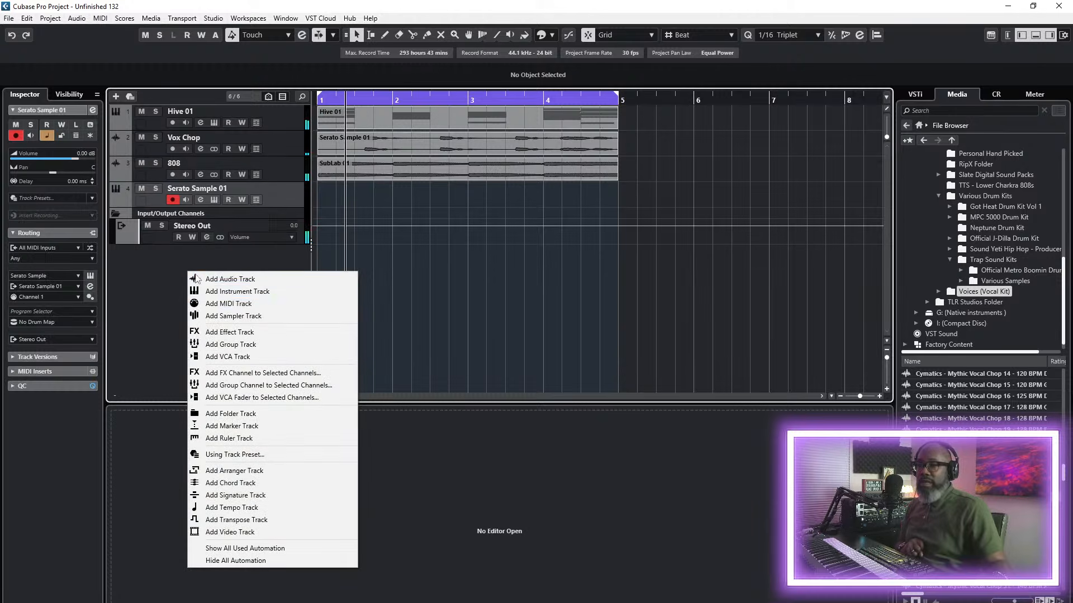
left_click(244, 291)
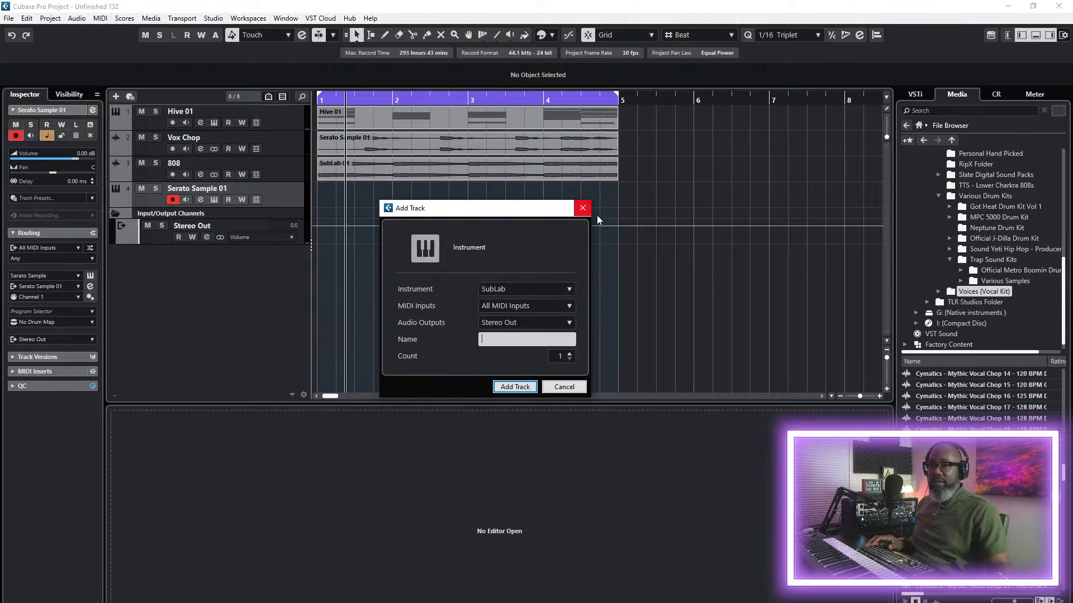
left_click(578, 213)
- Solo Hive 01, render its MIDI part in place with the current settings, and delete the original MIDI part
left_click(155, 112)
double_click(431, 125)
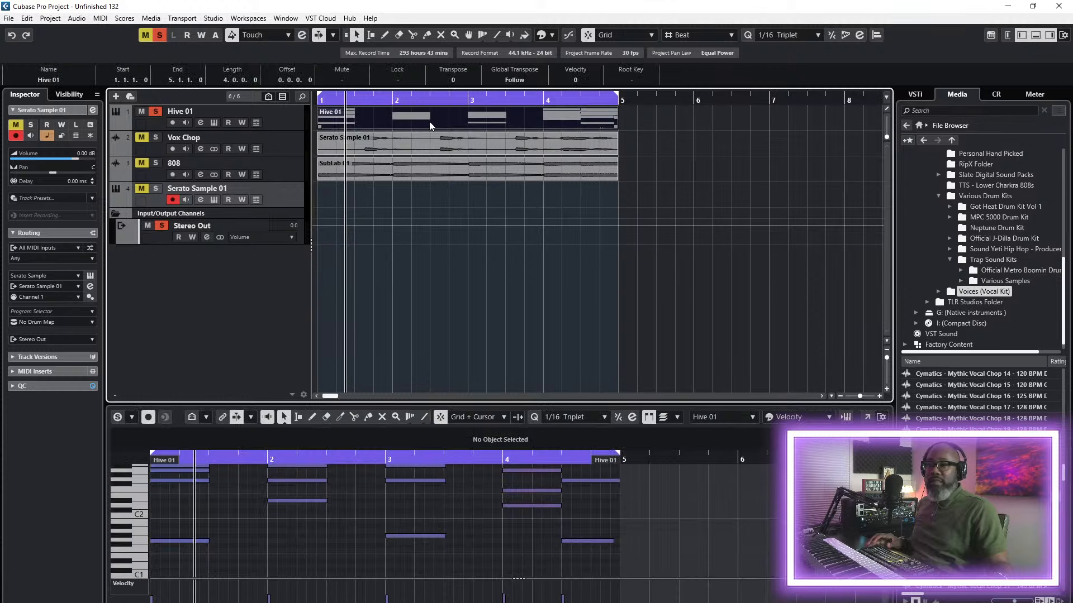
right_click(387, 120)
mouse_move(431, 201)
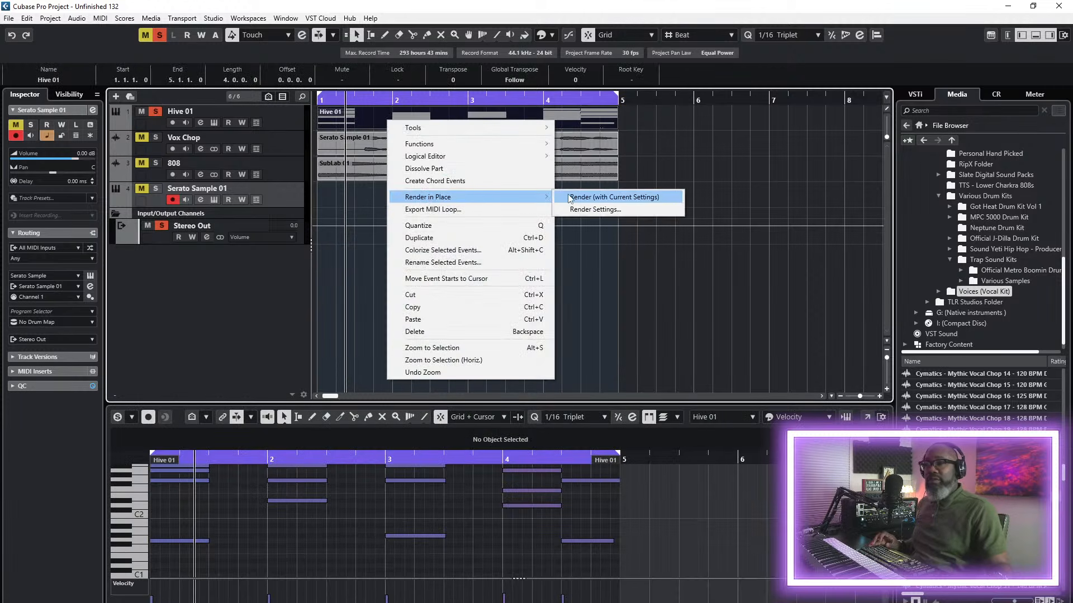
left_click(603, 197)
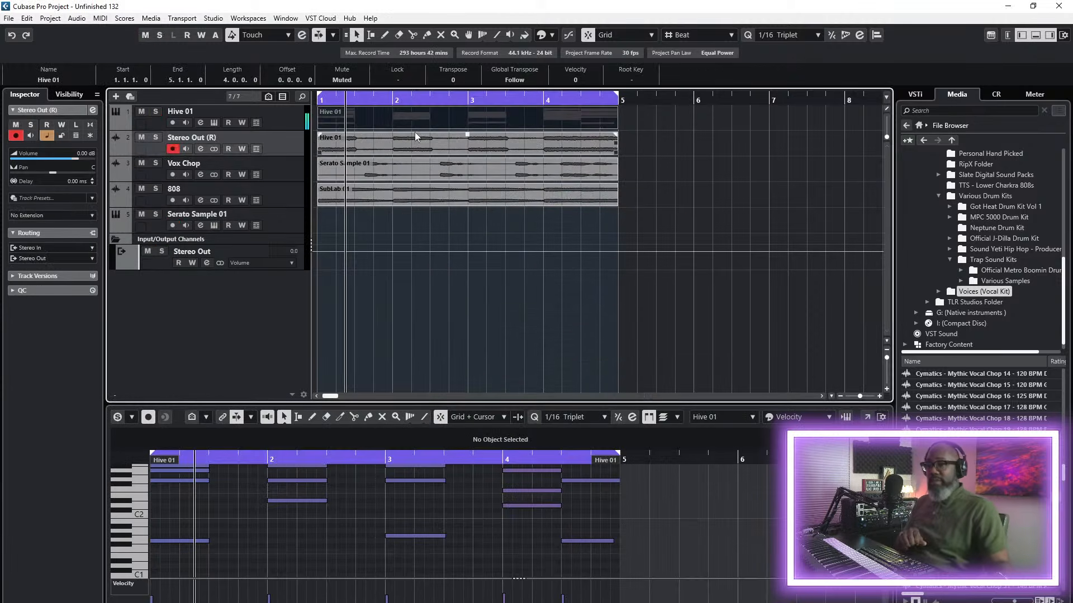
key("Delete")
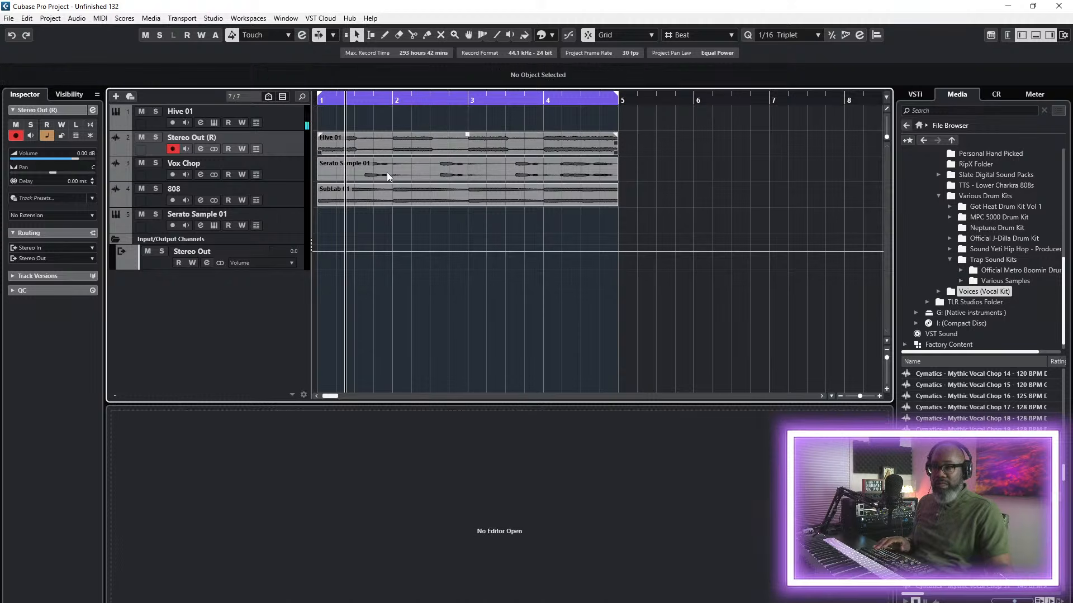
- Try transposing the Hive, vocal chop and SubLab audio events by 1 semitone and audition the loop from the start
key("F2")
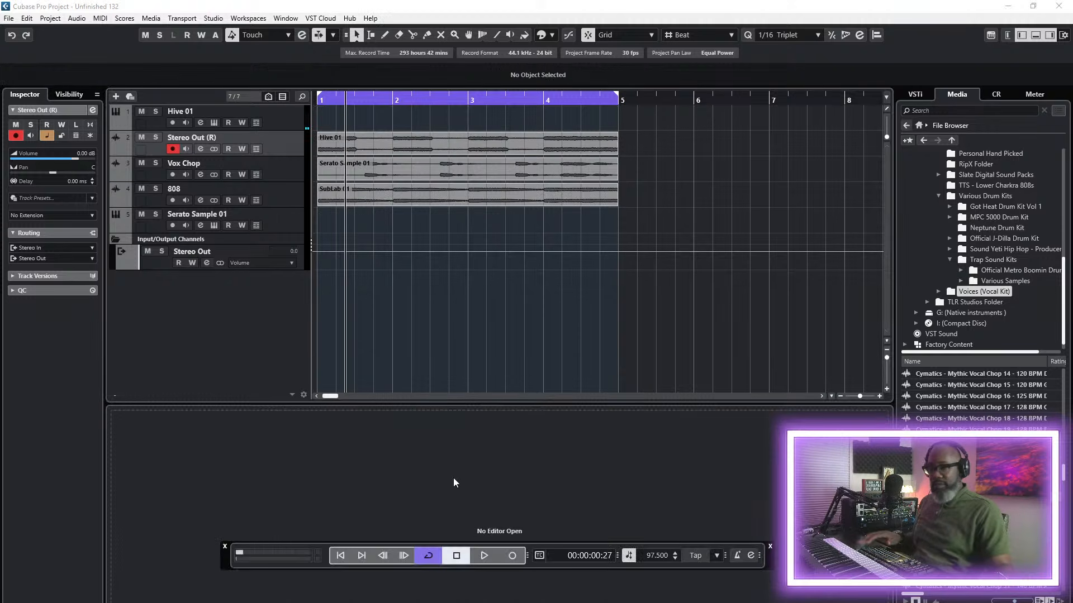
left_click(341, 555)
left_click_drag(672, 134, 297, 207)
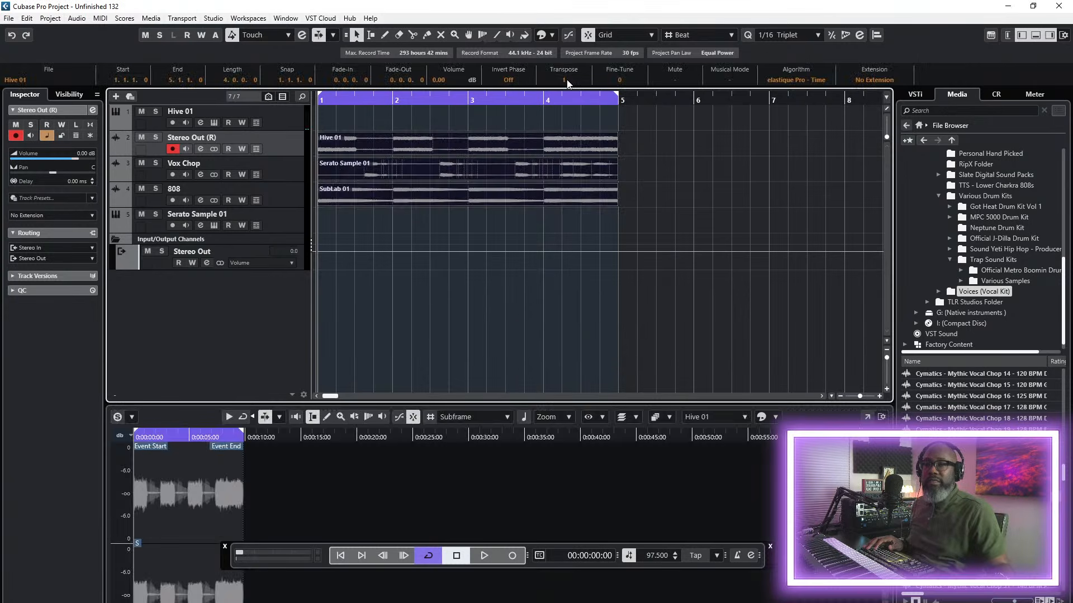
key("space")
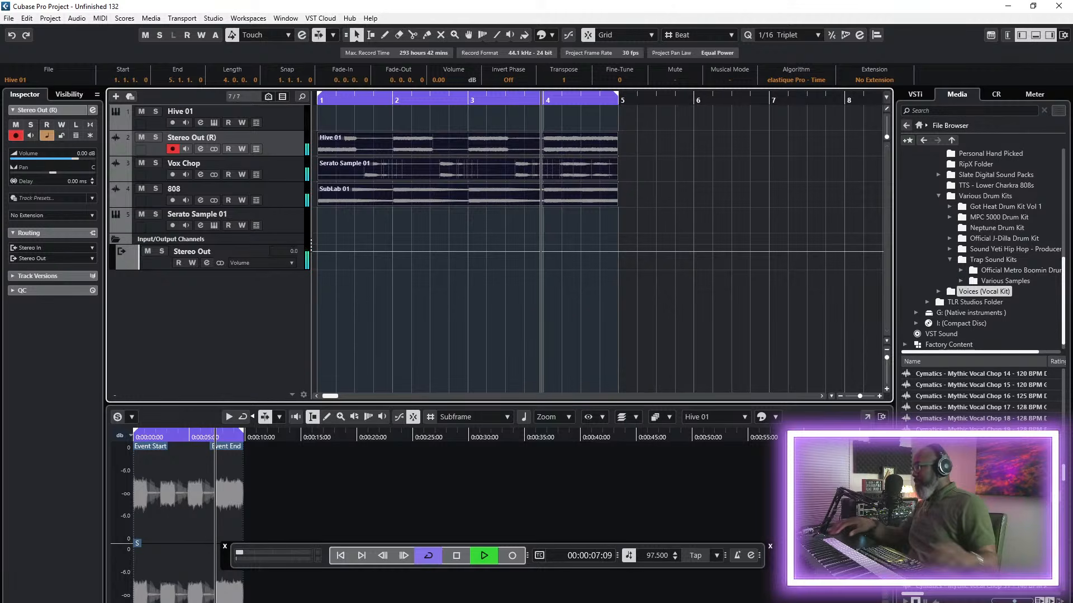
key("alt+Tab")
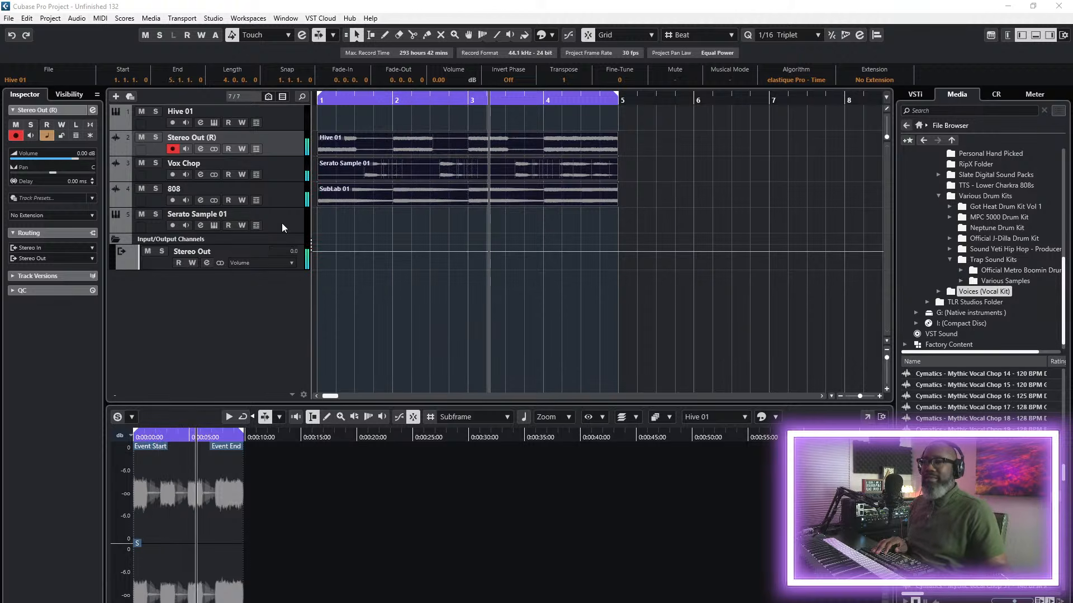
- Stop playback and transpose the Hive, vocal chop and SubLab audio events down to a negative semitone value
key("F2")
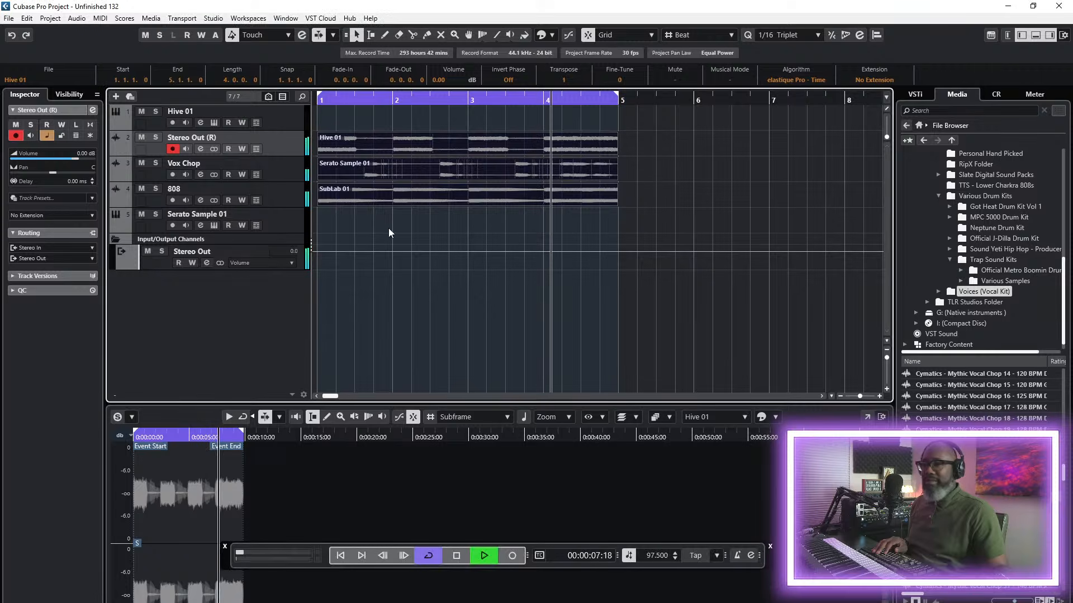
key("space")
left_click_drag(670, 147, 340, 217)
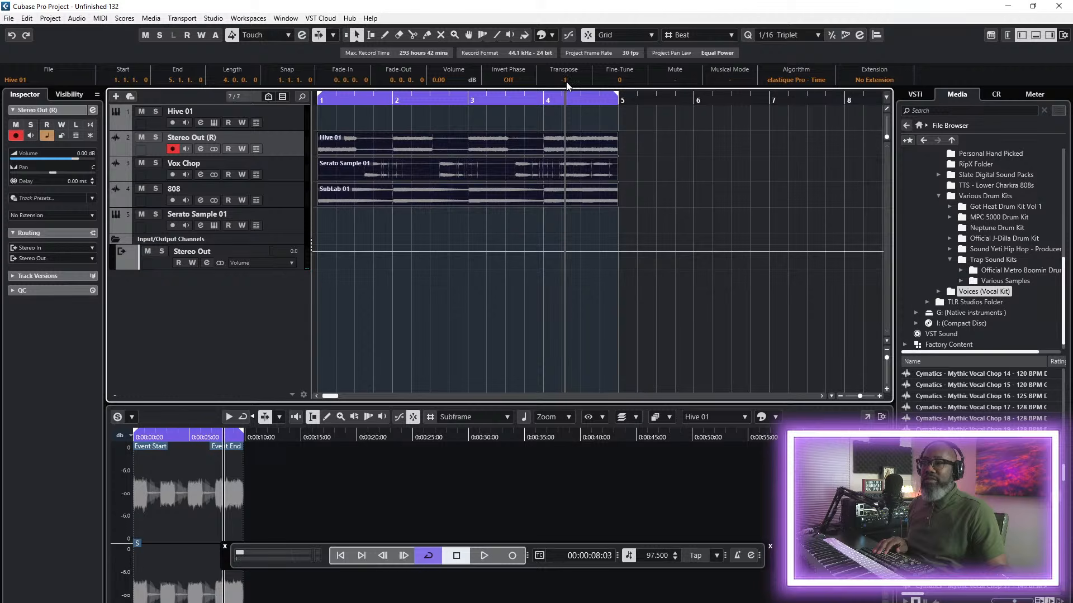
- Play the loop from the start and delete the Serato Sample 01 event from the Vox Chop track
left_click(340, 558)
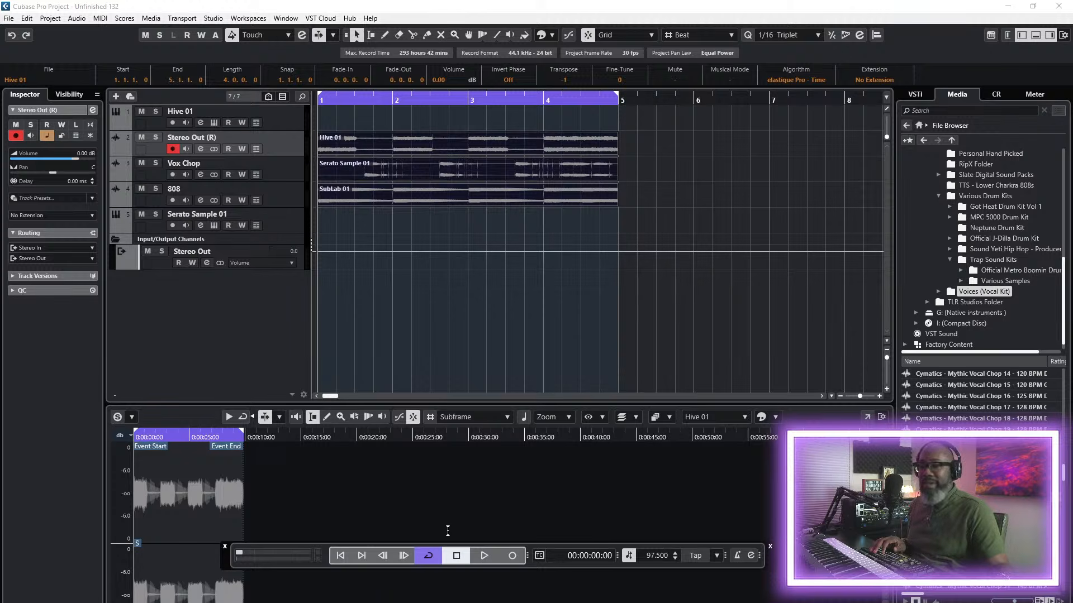
key("space")
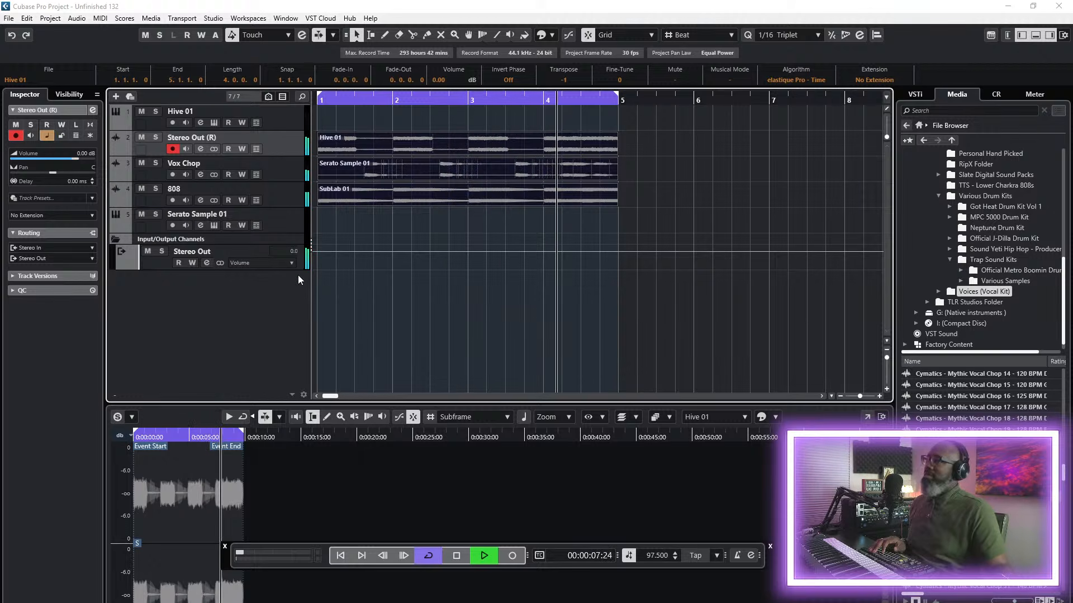
left_click(454, 172)
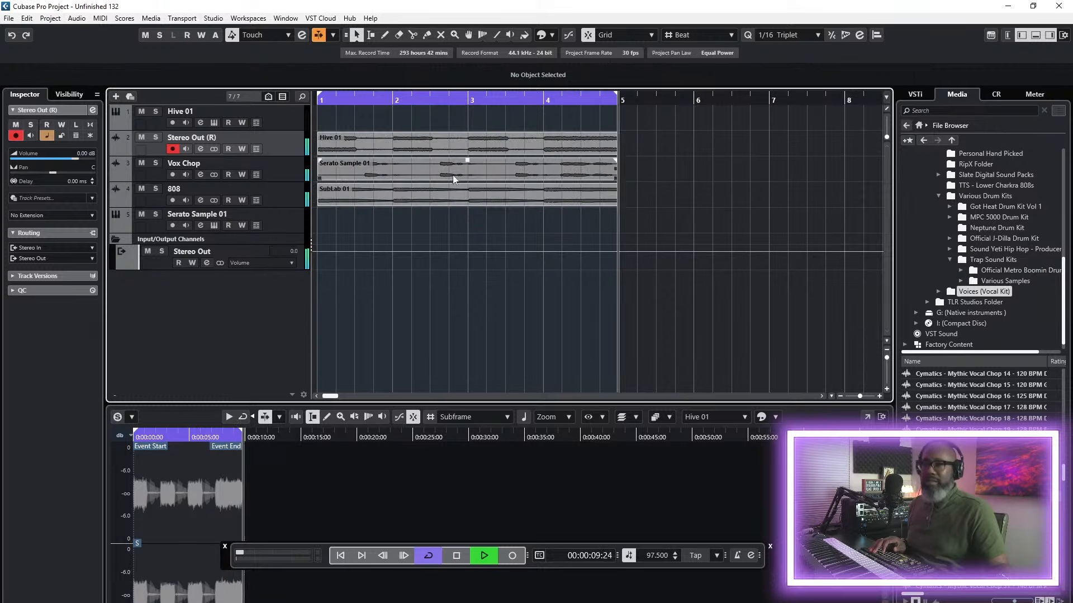
key("Delete")
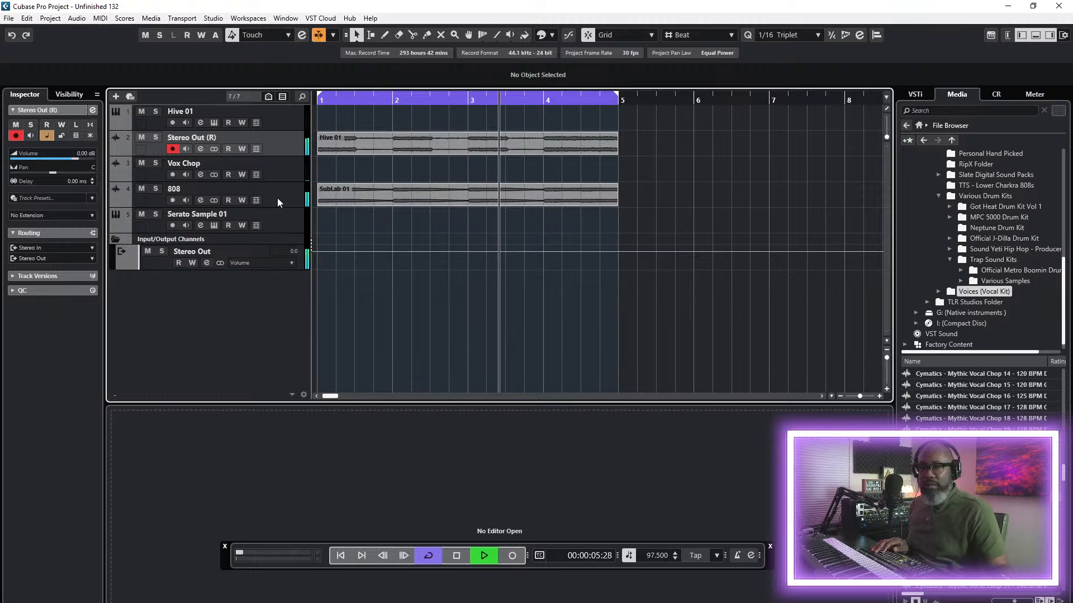
- Move the 808 track above the Vox Chop track and remove the empty Vox Chop track
left_click_drag(286, 197, 290, 176)
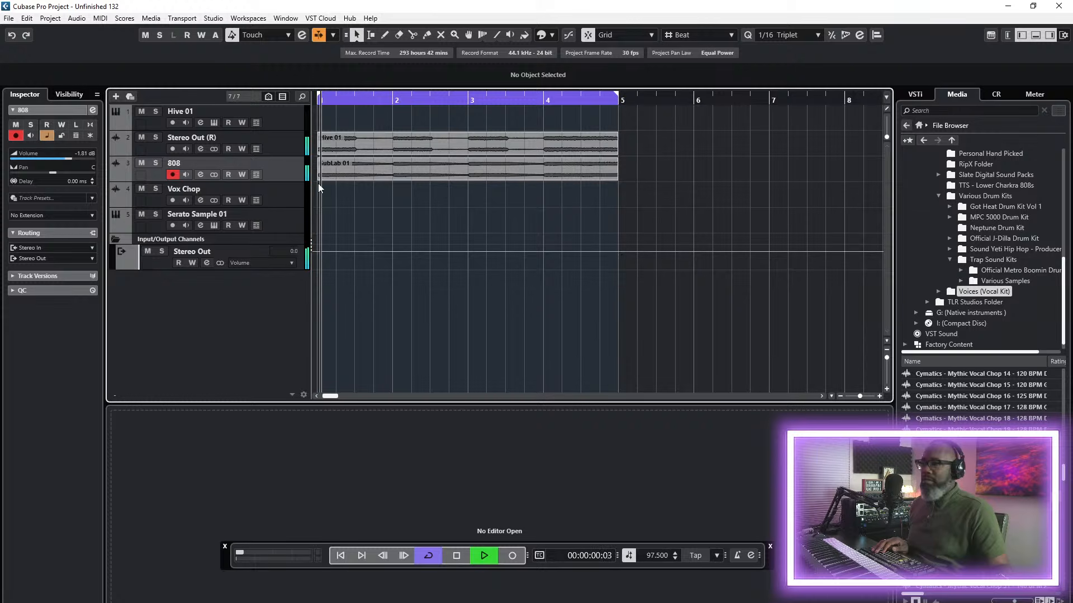
left_click(288, 196)
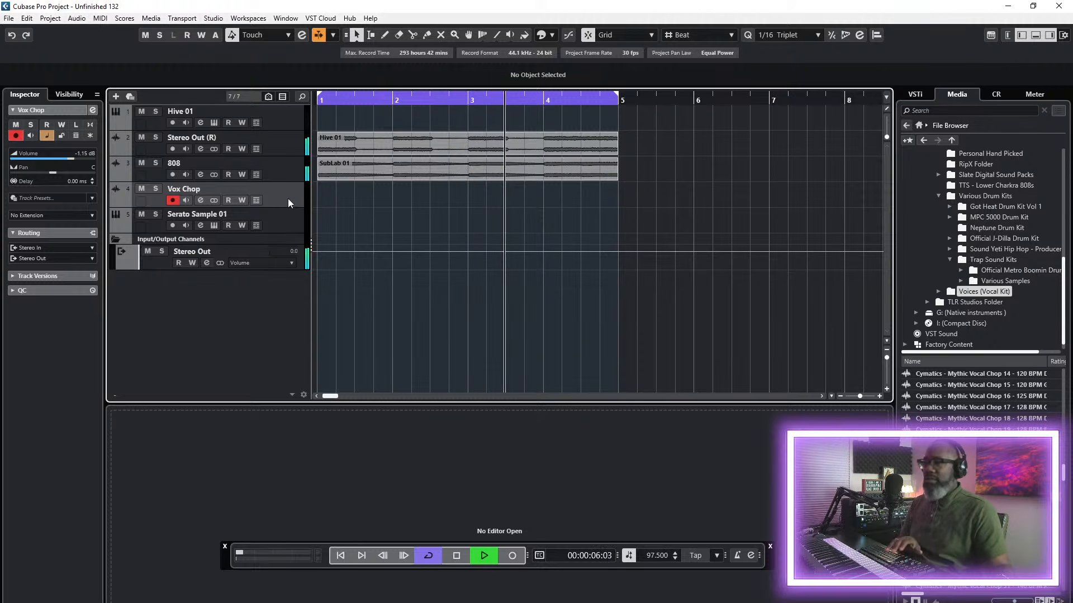
right_click(290, 198)
left_click(337, 247)
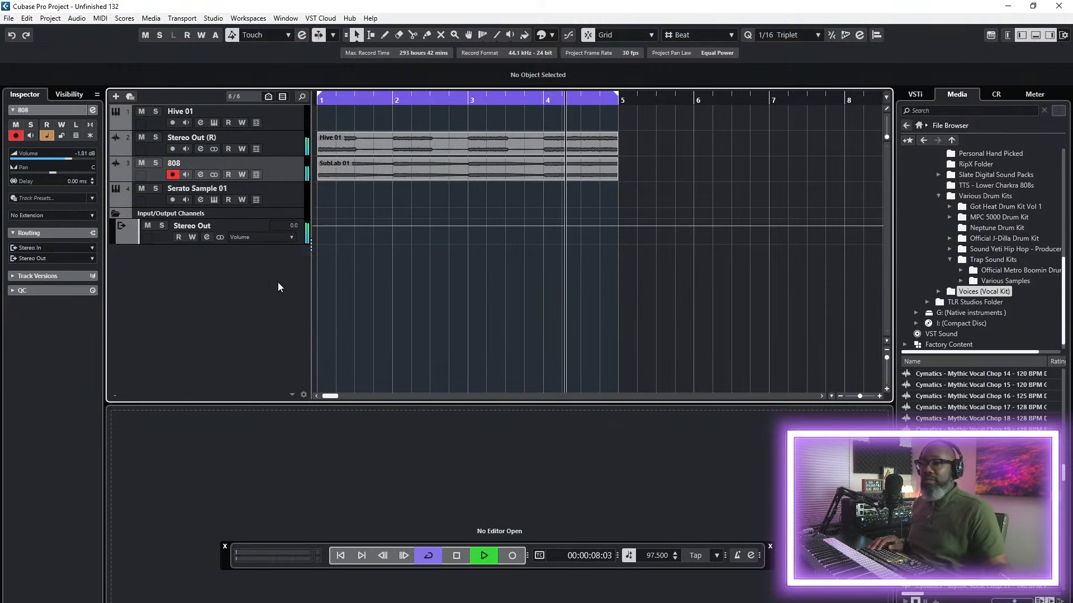
- Open the Hive instrument of the Hive 01 track and load the ARK Tinkerchime preset from 06 Plucks & Stabs
left_click(286, 116)
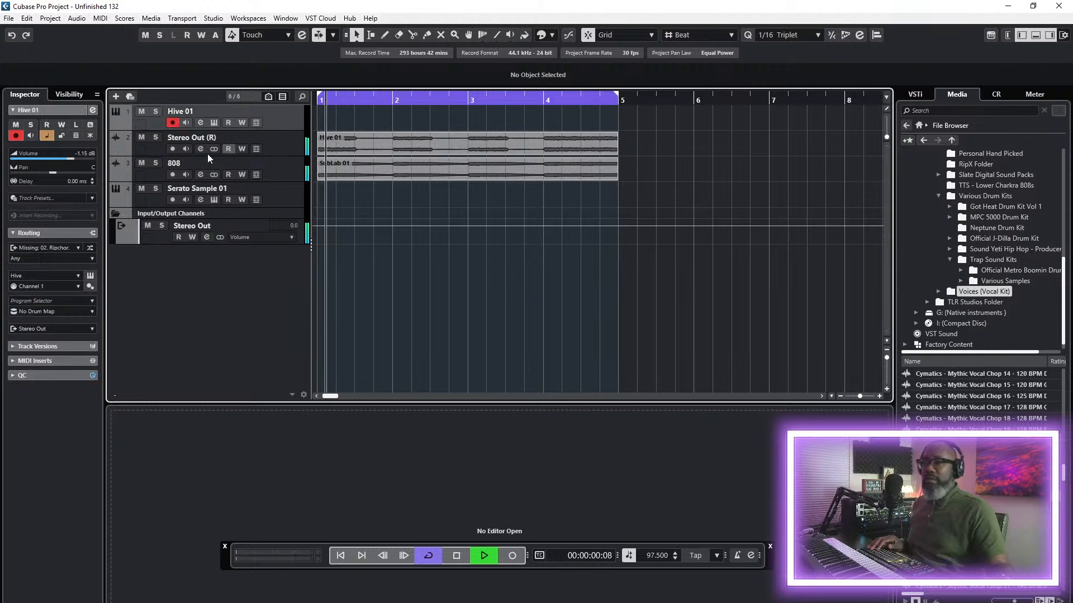
left_click(89, 276)
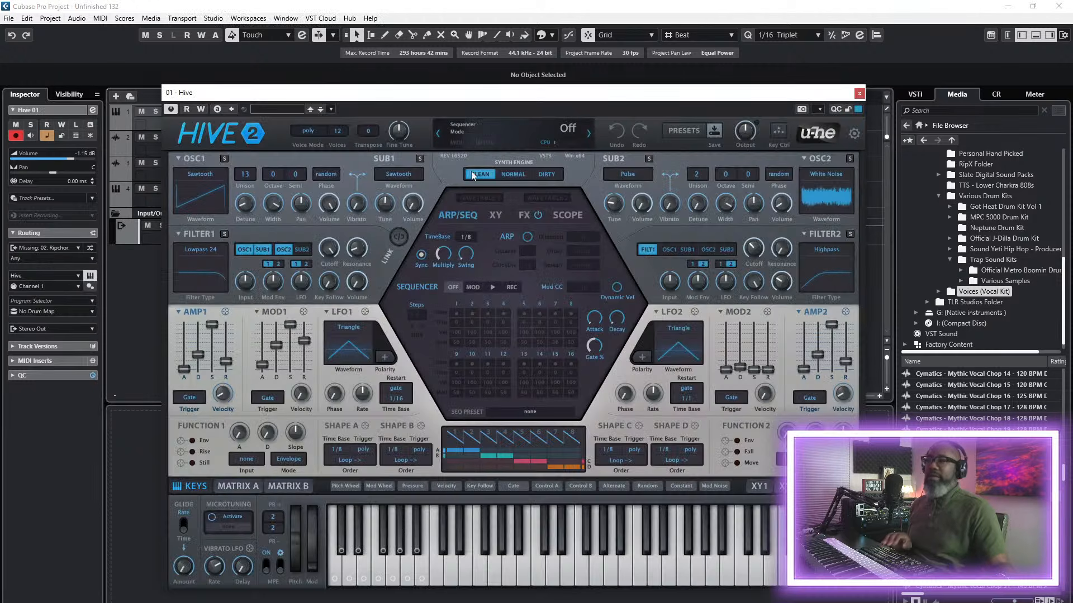
left_click(684, 130)
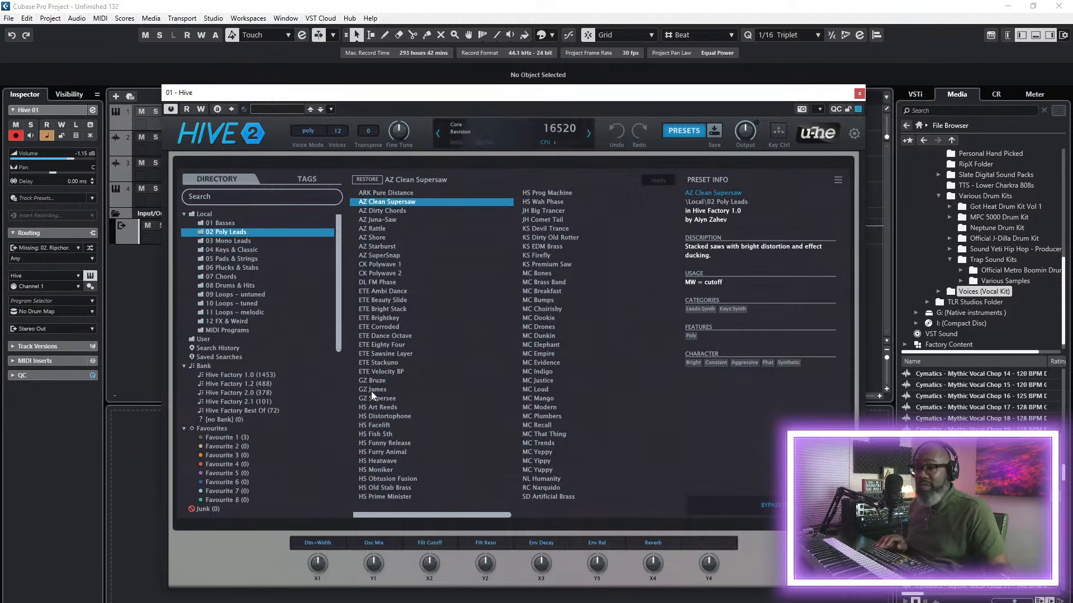
left_click(235, 269)
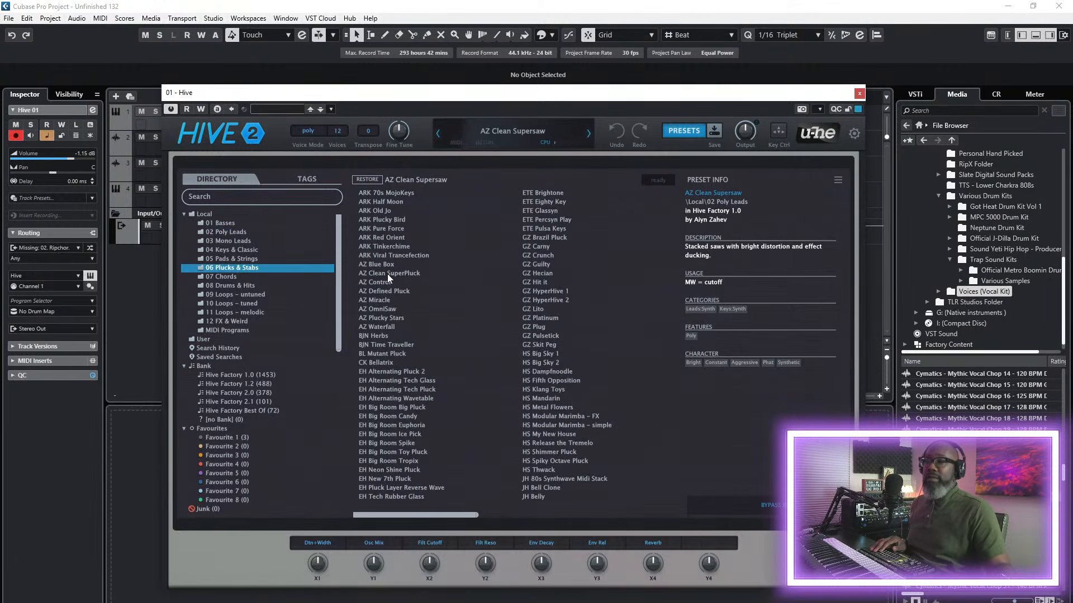
left_click(394, 246)
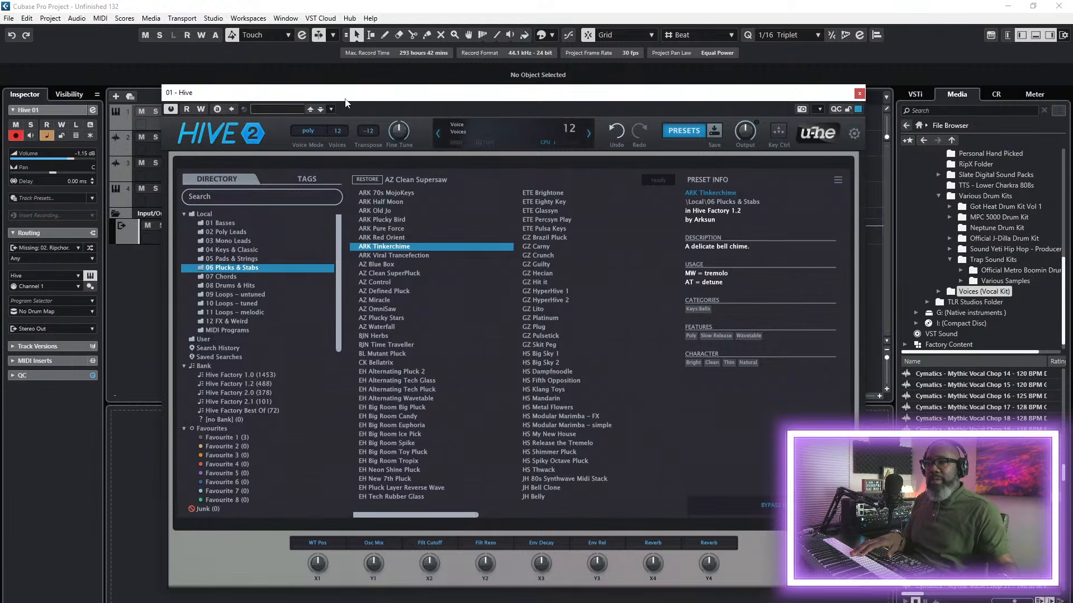
- Move the Hive window clear of the track list and set the Hive 01 track's MIDI input to All MIDI Inputs
left_click_drag(345, 99, 458, 220)
left_click(276, 118)
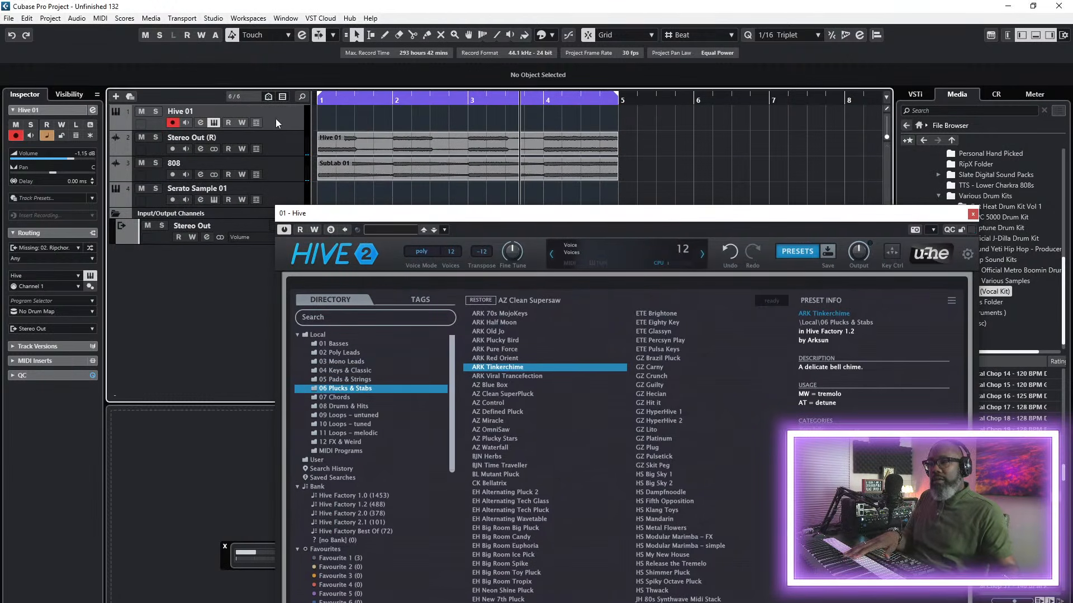
left_click(59, 252)
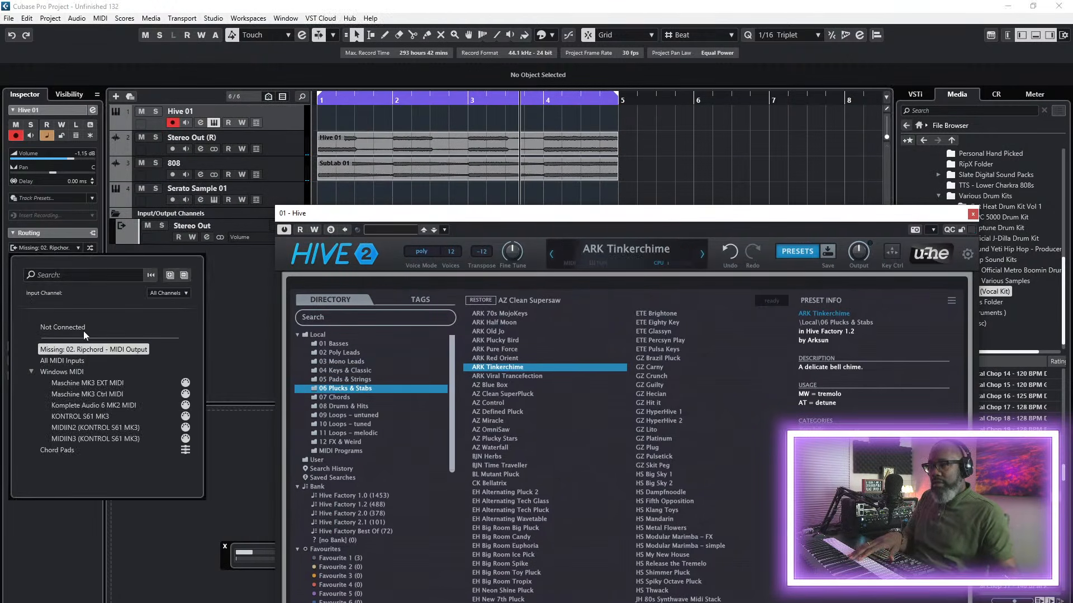
left_click(61, 373)
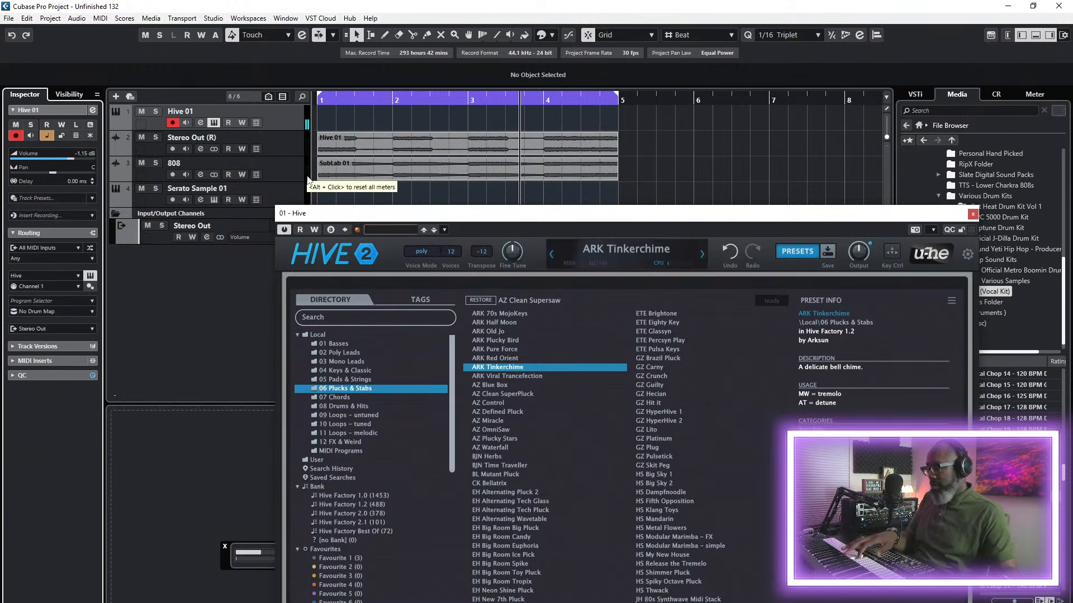
- Audition the Hive presets AZ Blue Box and AZ Miracle, and load AZ OmniSaw
left_click(505, 385)
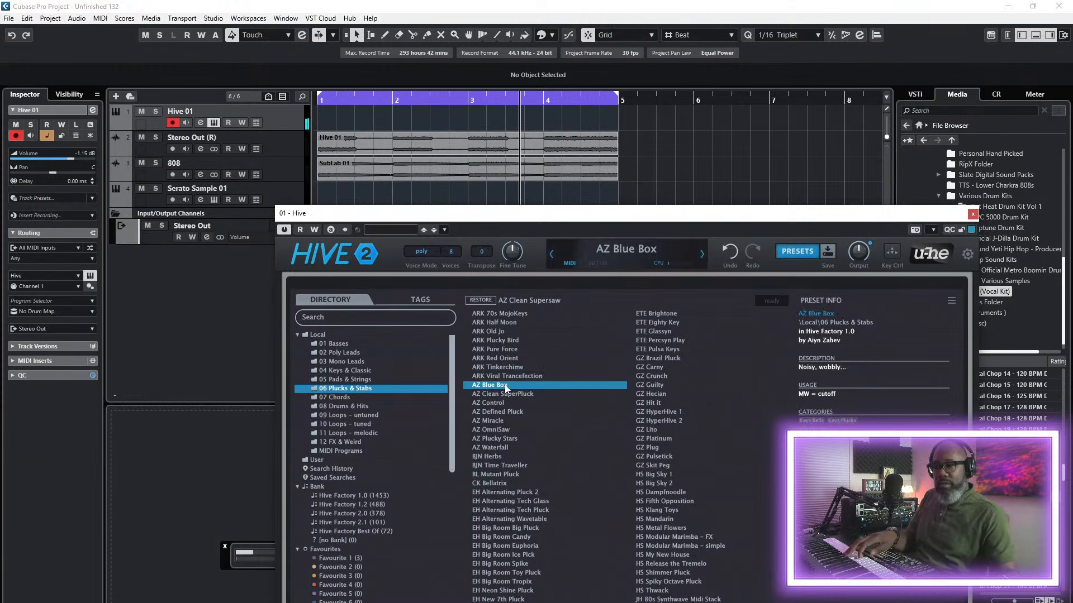
left_click(499, 421)
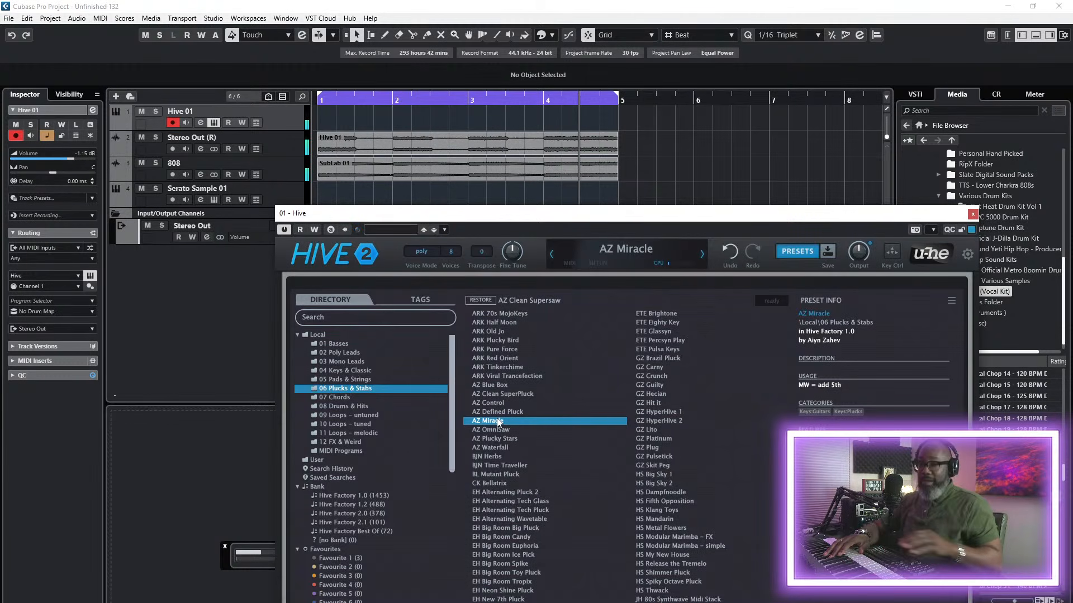
left_click_drag(518, 215, 410, 108)
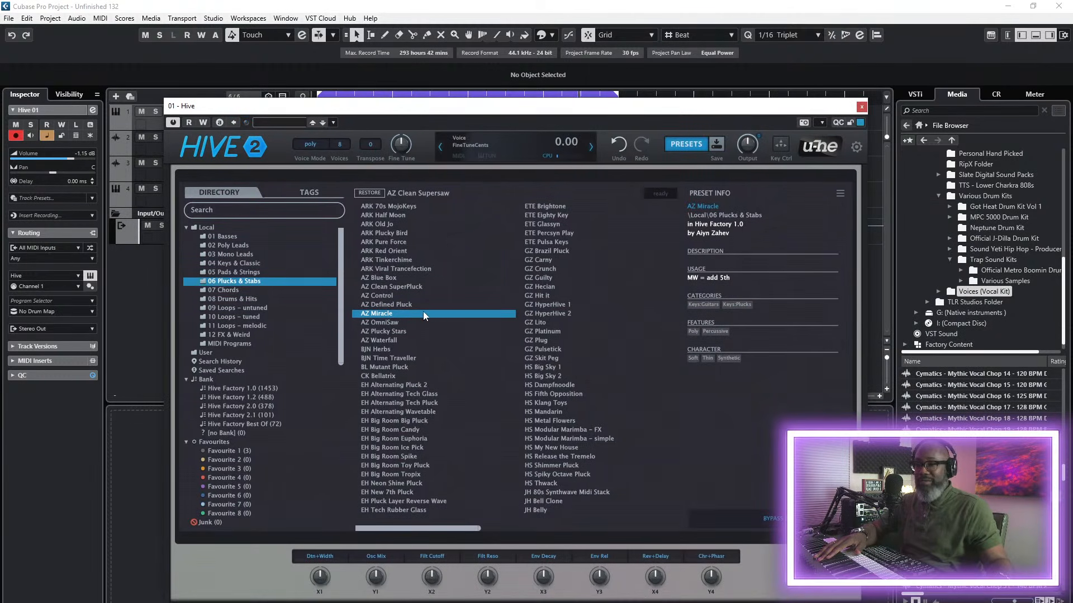
left_click(384, 323)
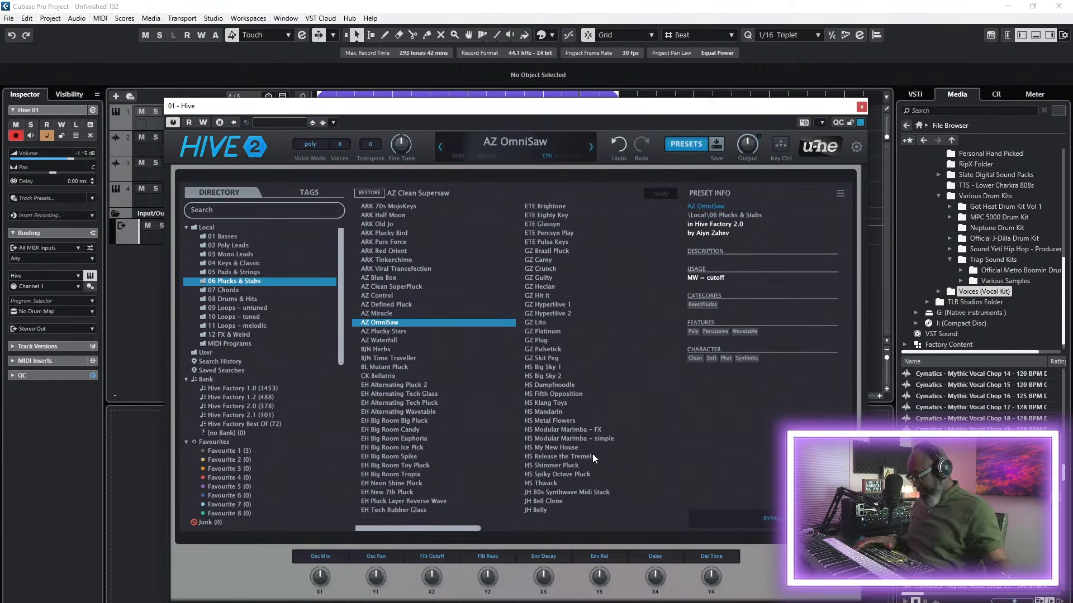
- Show the transport bar, play the loop, and record a four-bar MIDI part on the Hive 01 track
key("F2")
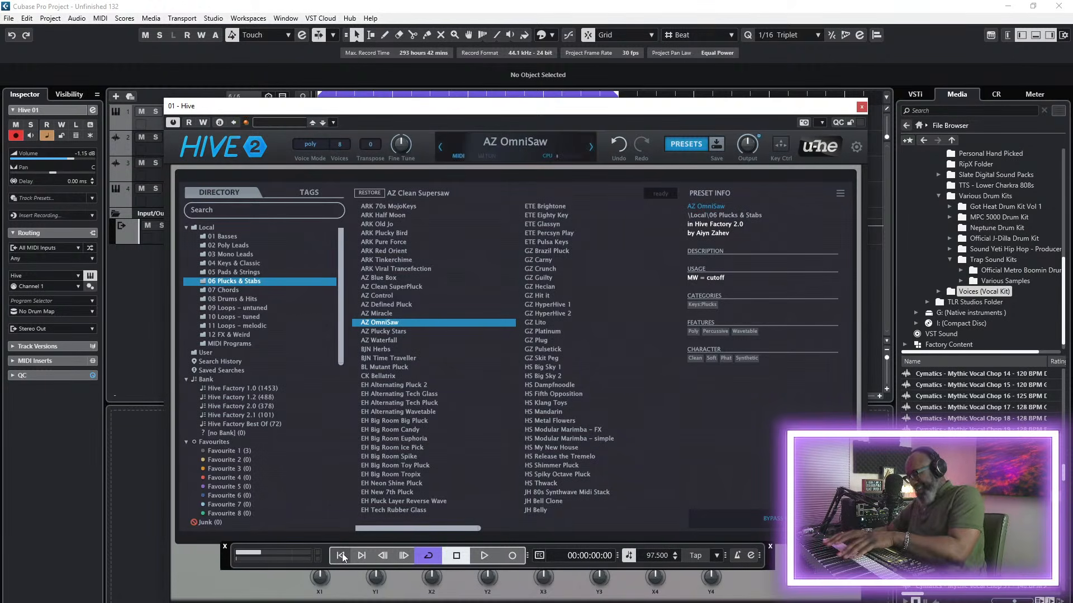
key("space")
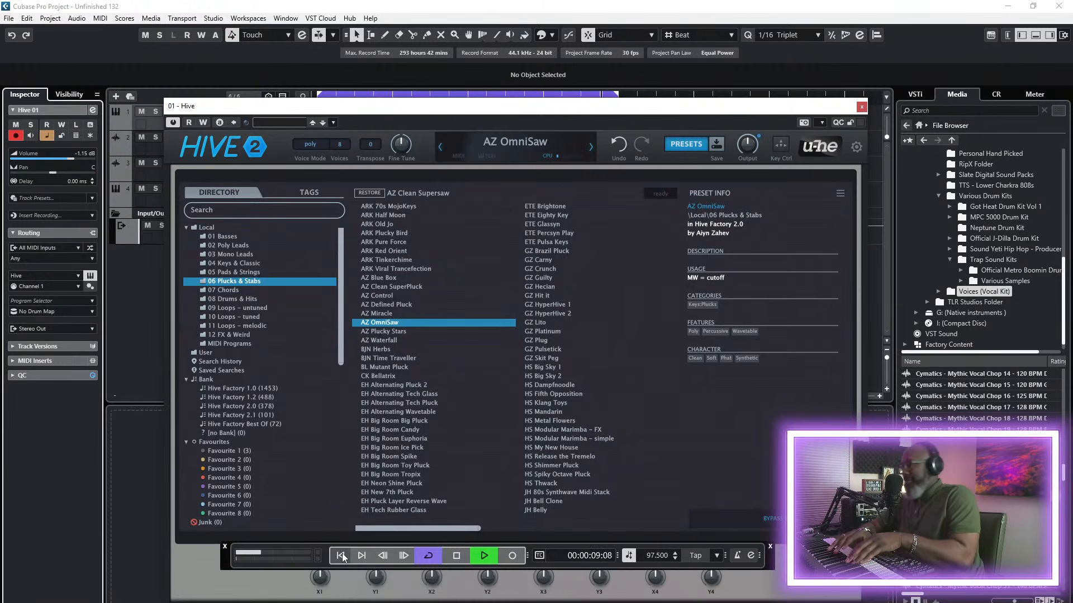
key("KP_Multiply")
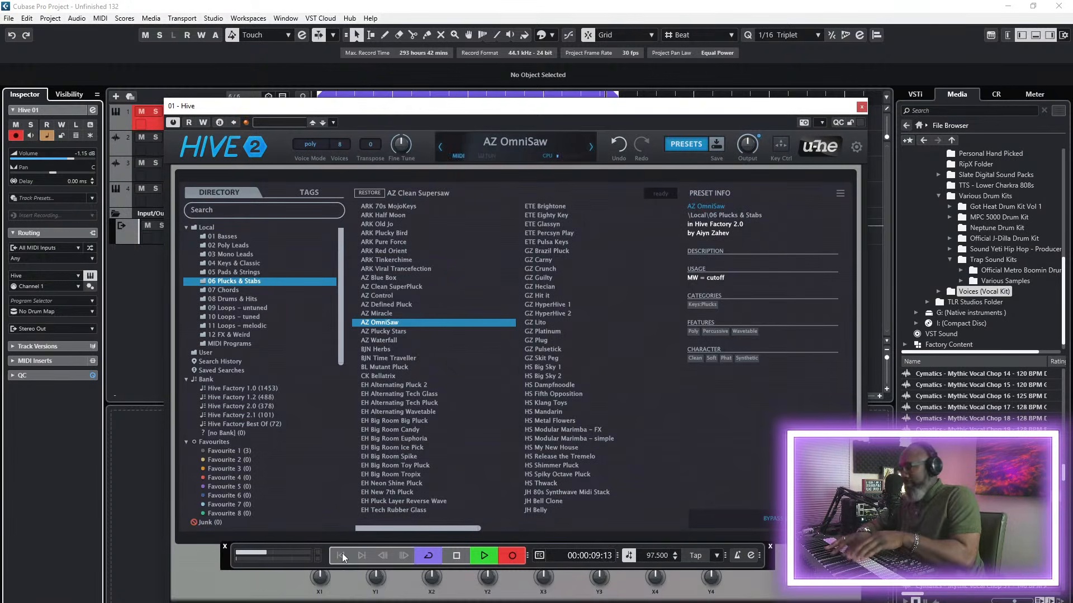
key("KP_Multiply")
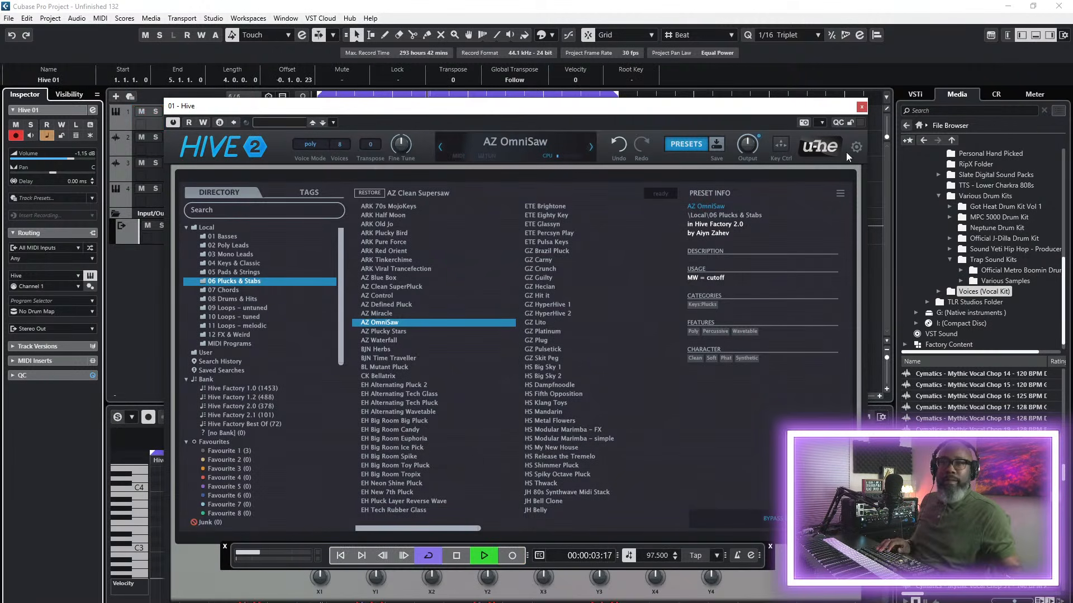
- Close the Hive window and set the quantize preset to 1/16
left_click(860, 108)
left_click(776, 35)
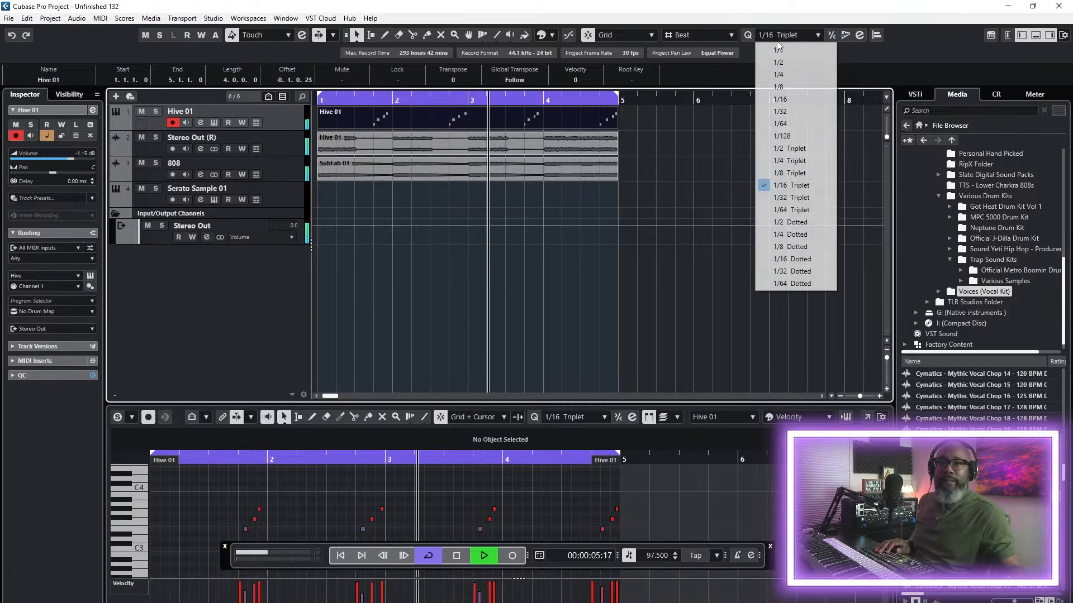
left_click(783, 96)
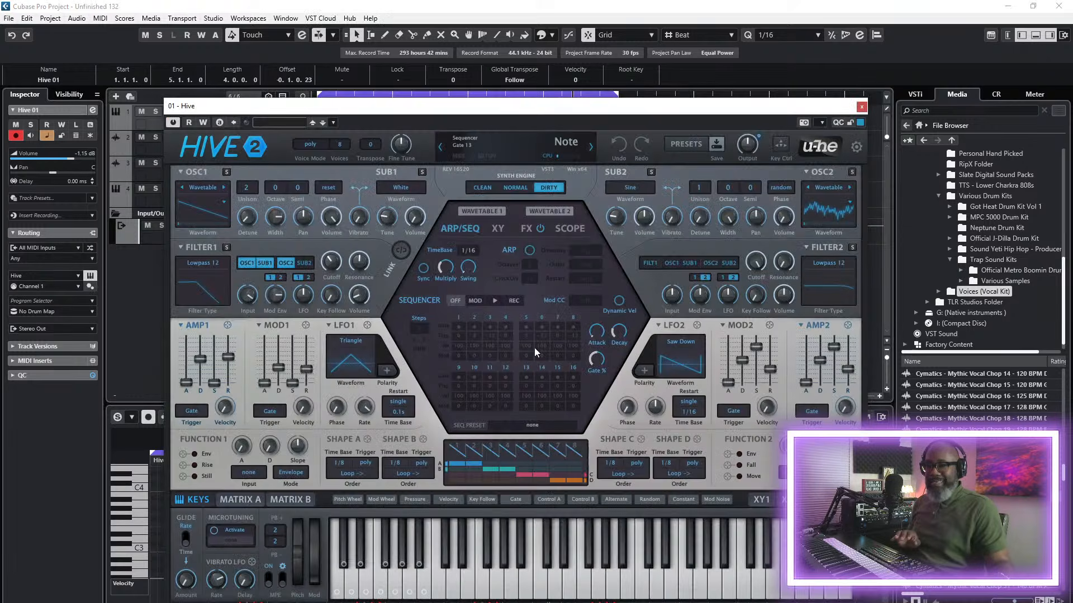
- Audition AZ Waterfall, AZ Clean SuperPluck and AZ Control in Hive's preset browser, load AZ Defined Pluck, and close Hive
left_click(677, 145)
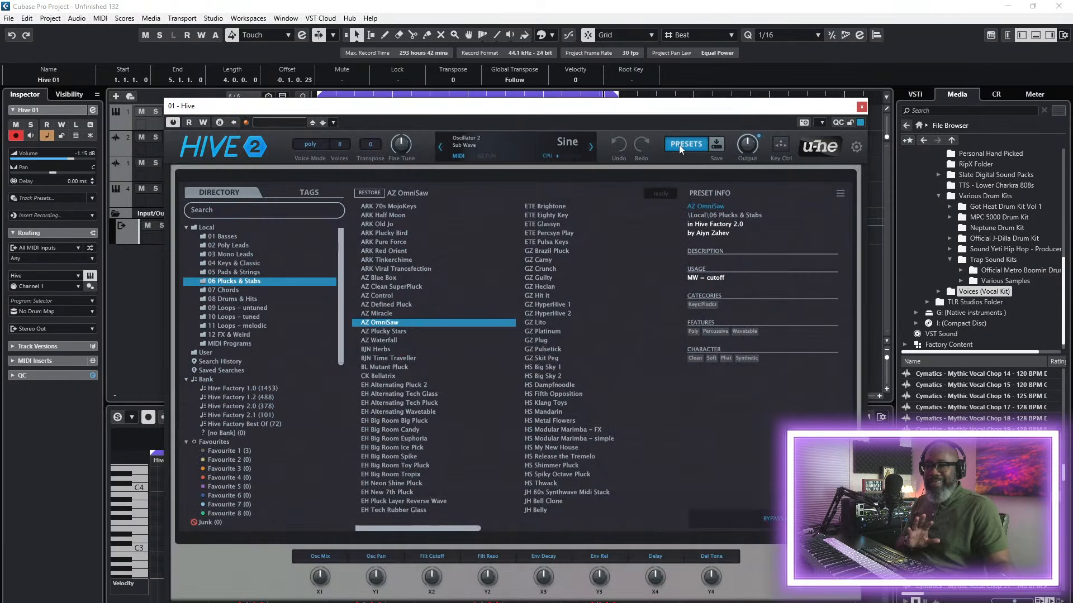
left_click(392, 341)
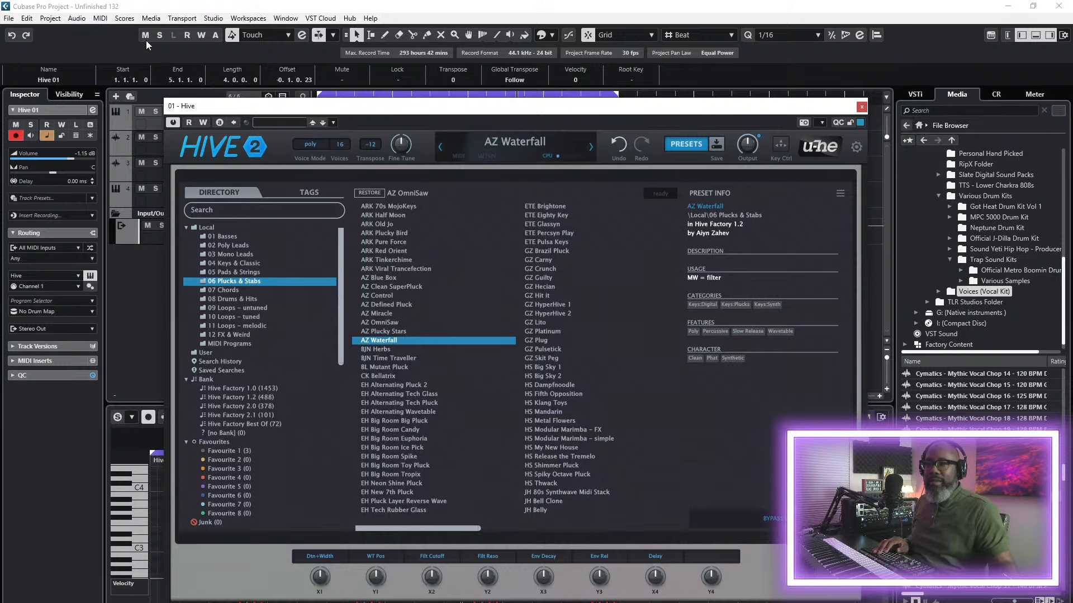
left_click_drag(347, 106, 302, 122)
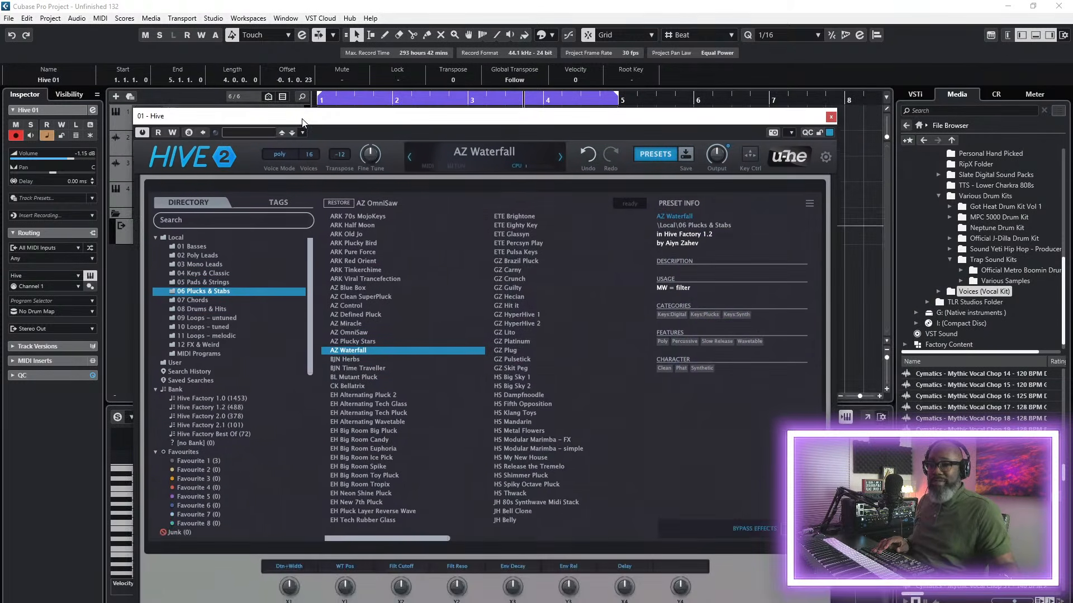
left_click(363, 298)
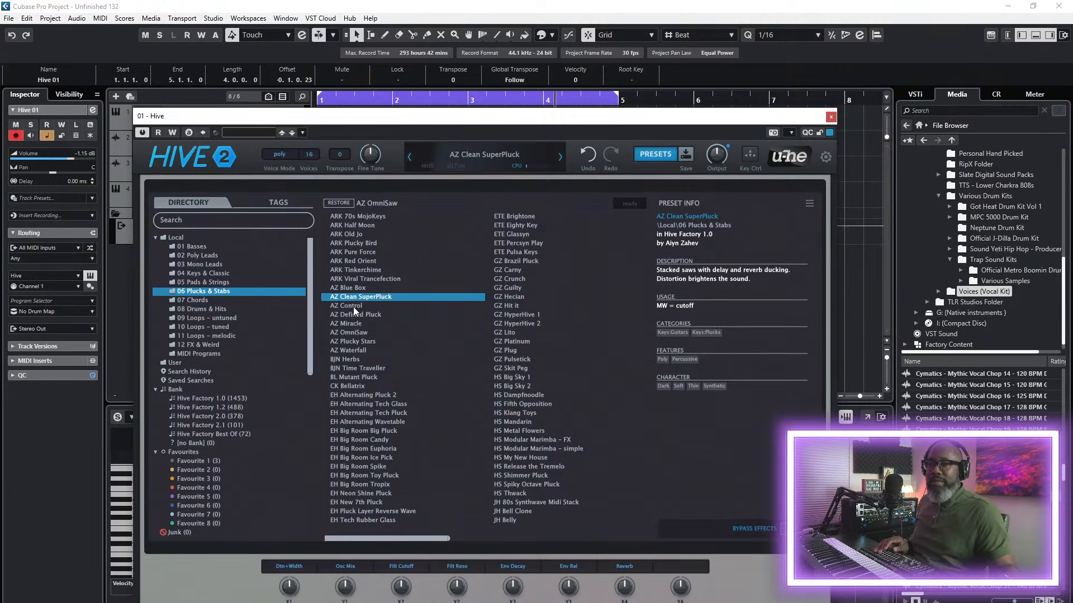
left_click(356, 306)
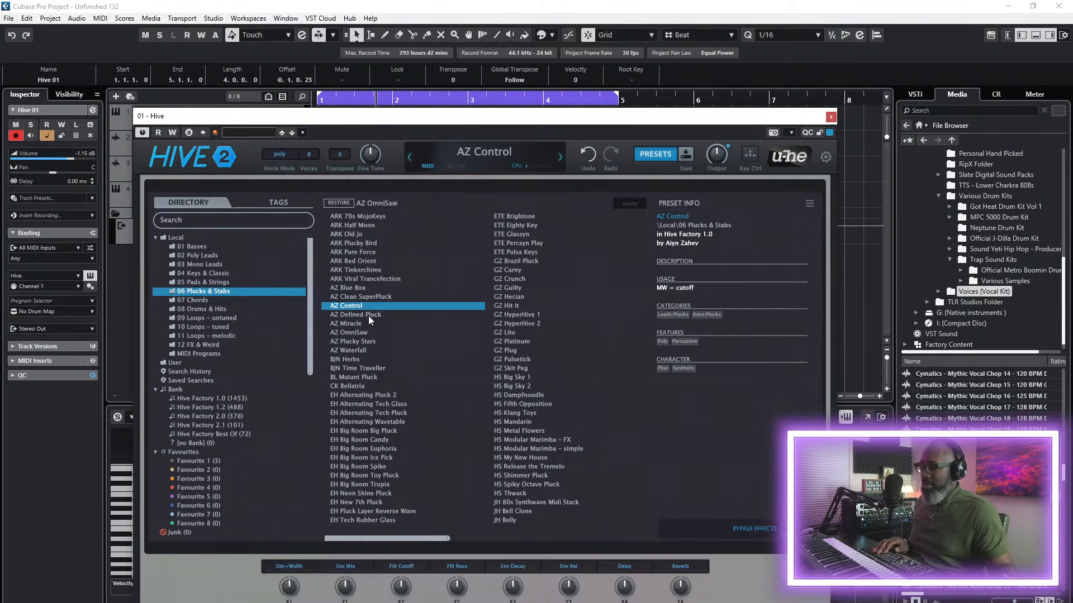
left_click(368, 315)
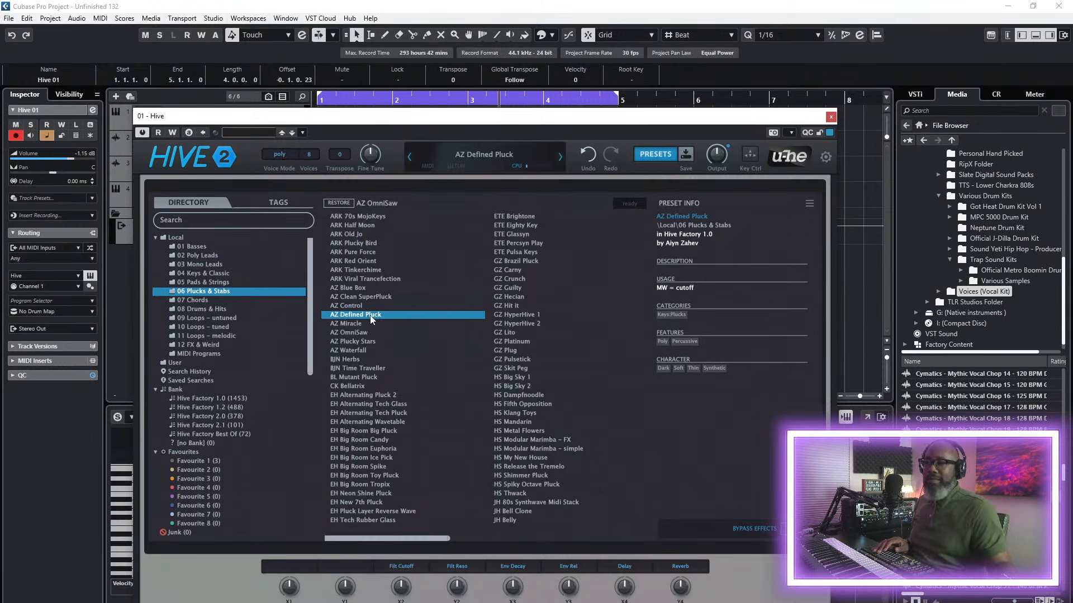
left_click(830, 118)
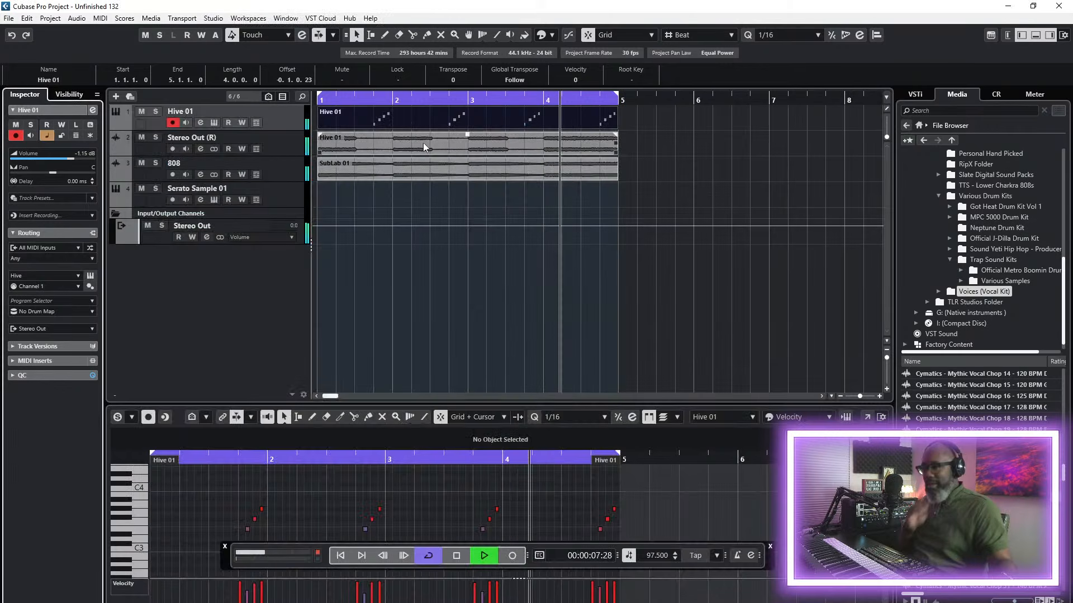
- Solo the Hive 01 track and render its recorded MIDI part in place to audio
left_click(155, 111)
left_click(351, 119)
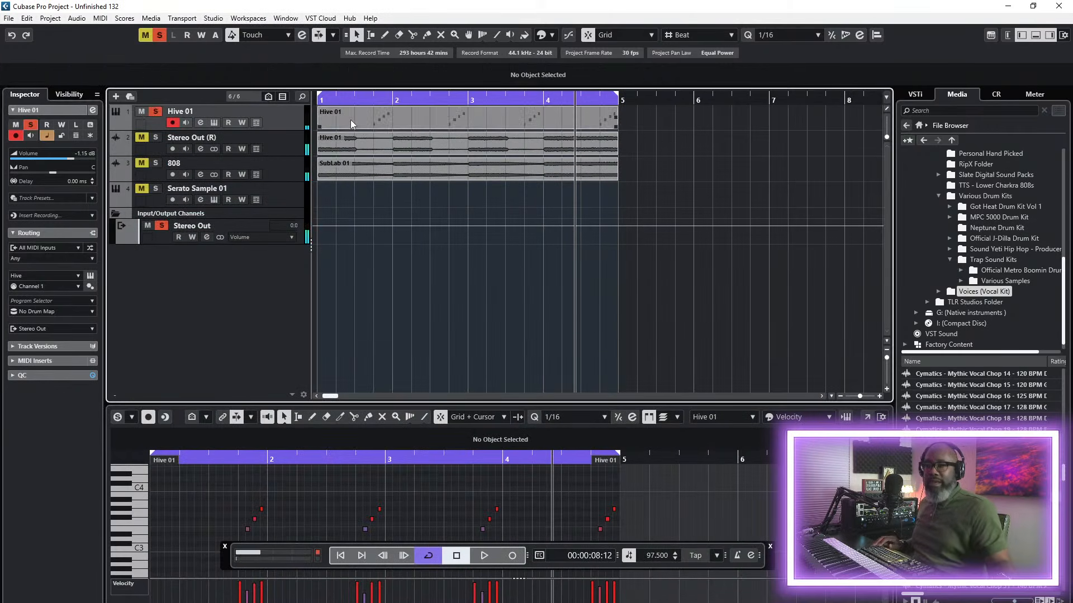
right_click(351, 120)
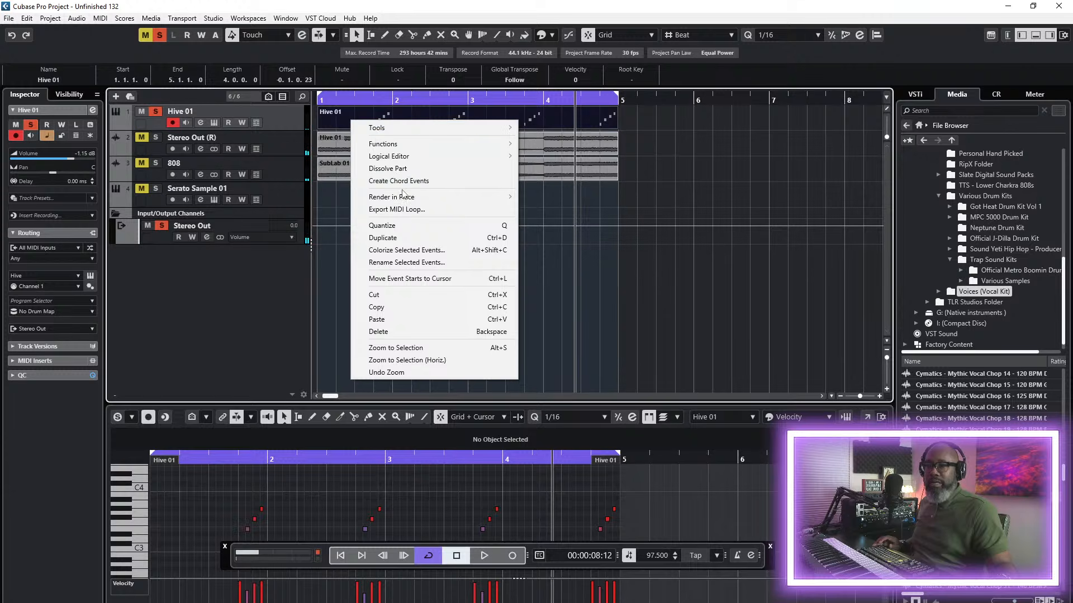
mouse_move(404, 197)
left_click(534, 196)
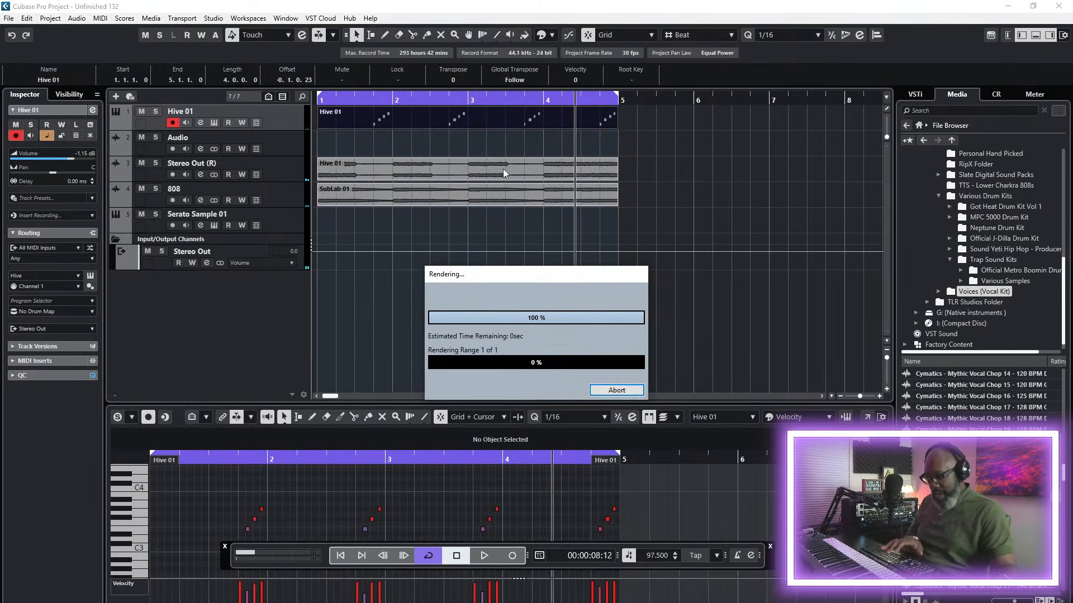
- Delete the original MIDI part from the Hive 01 track and play the loop from the start
key("Delete")
left_click(342, 555)
key("space")
- Rename the rendered audio track as Synth Vibe 1 and move it below the 808 track
double_click(220, 139)
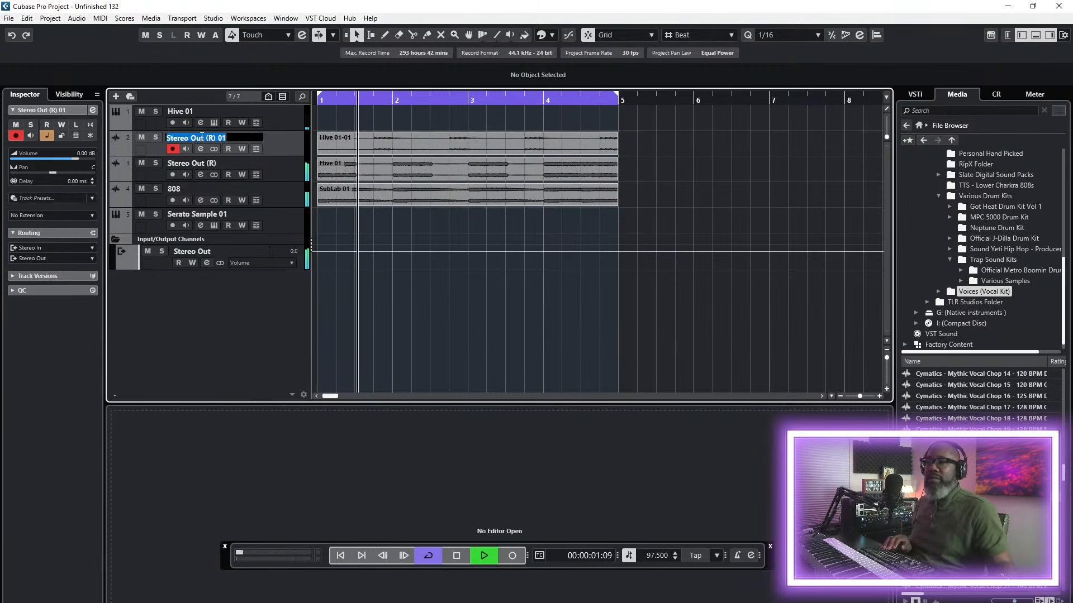
type("Synth Vib")
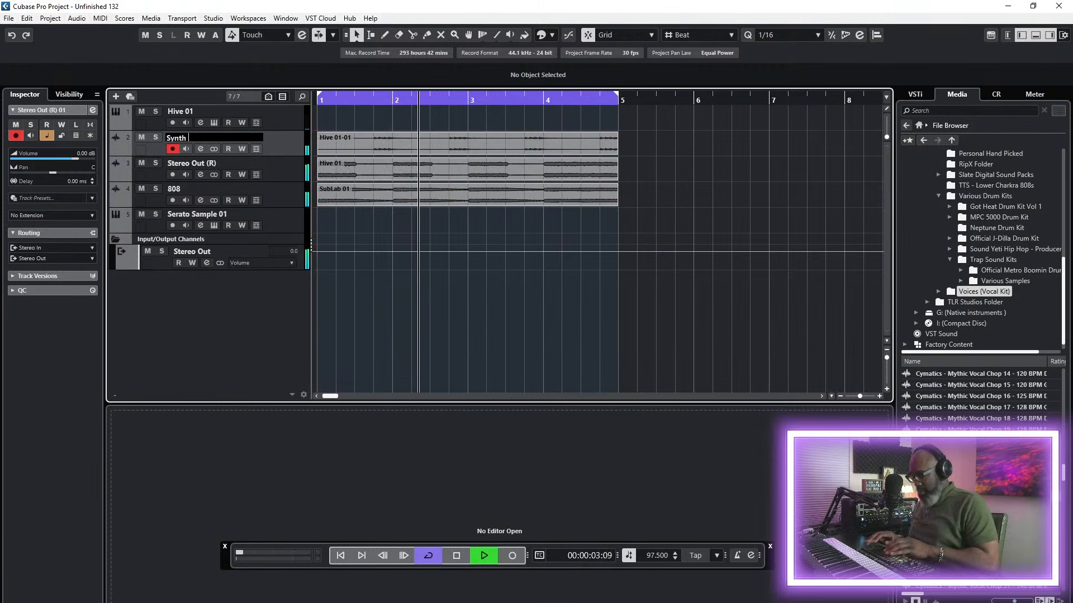
type("1")
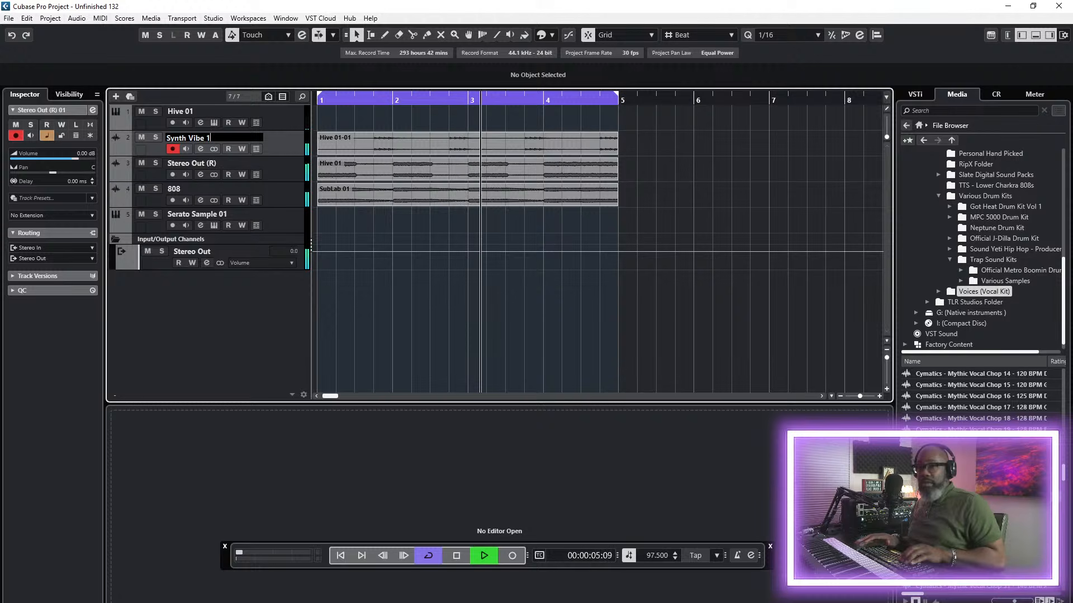
key("Return")
left_click_drag(272, 142, 277, 199)
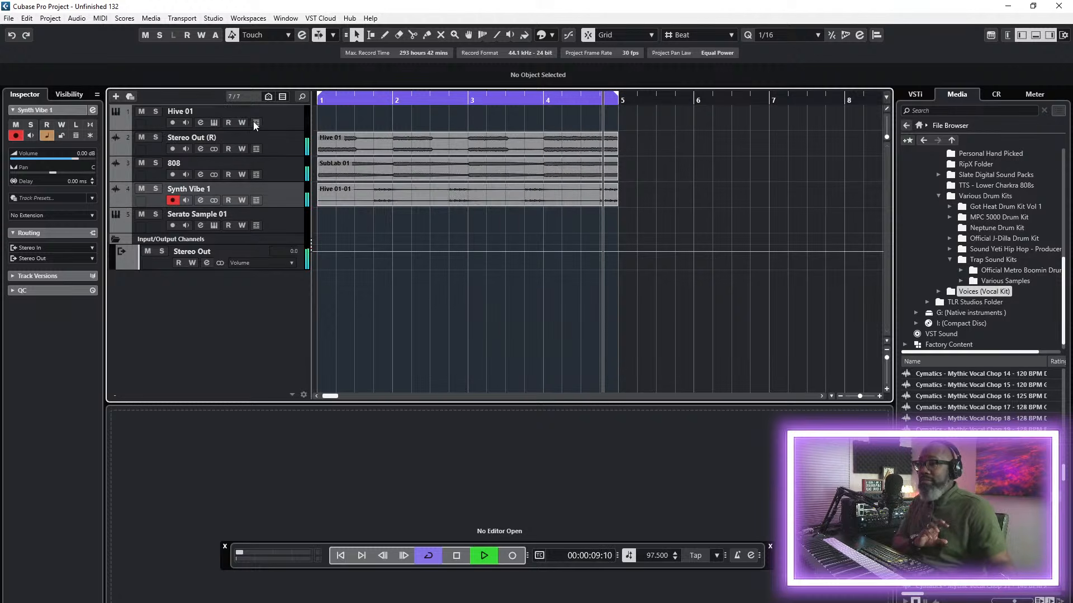
- Audition the mono lead presets ARK TomCube and AZ Fifth Element in the Hive 01 instrument, and close Hive
left_click(279, 118)
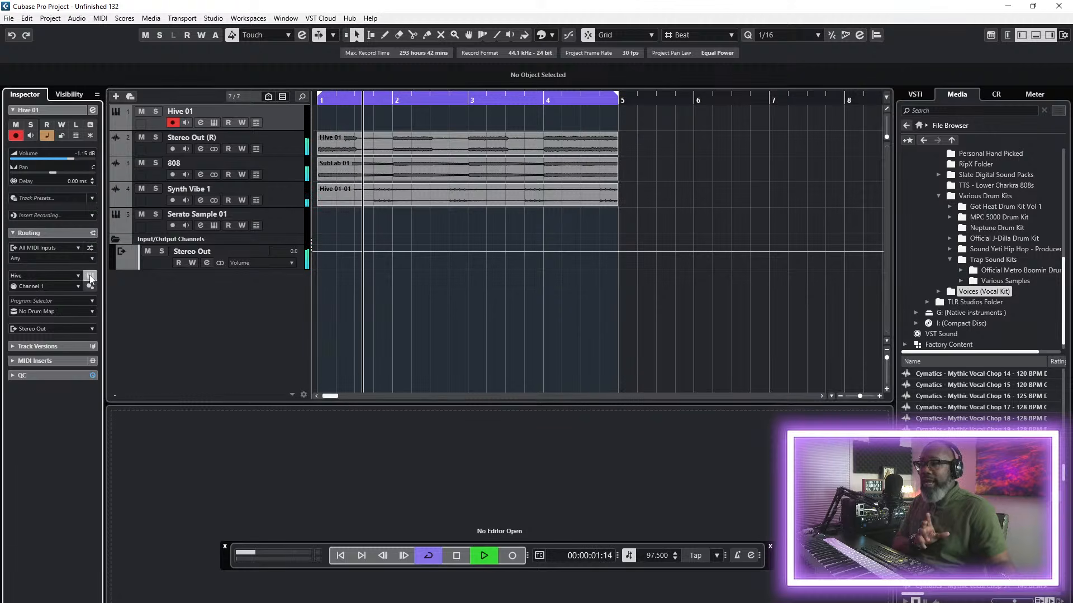
left_click(90, 275)
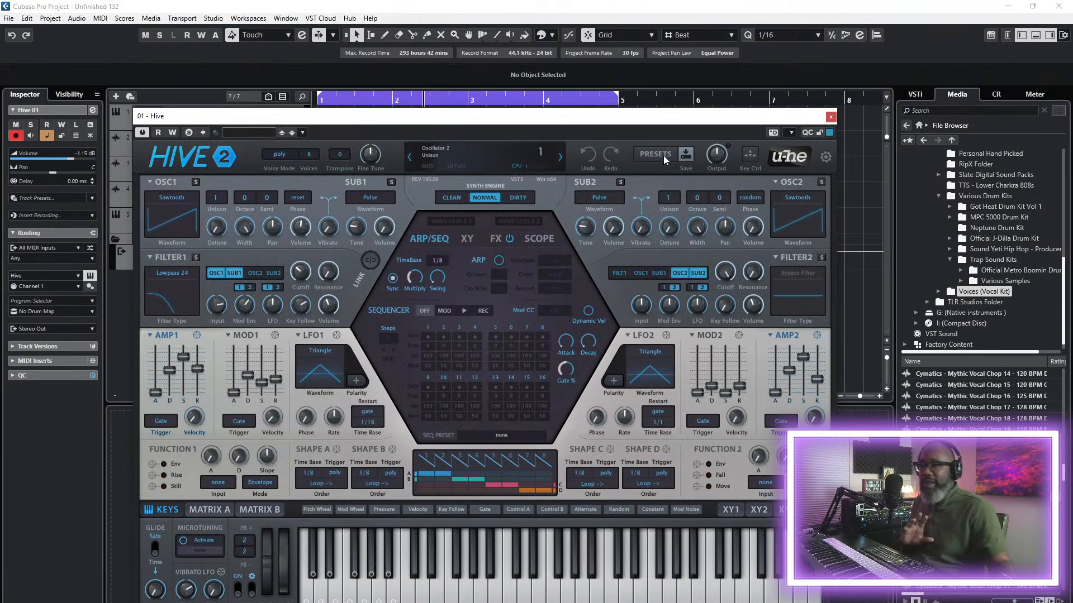
left_click(659, 157)
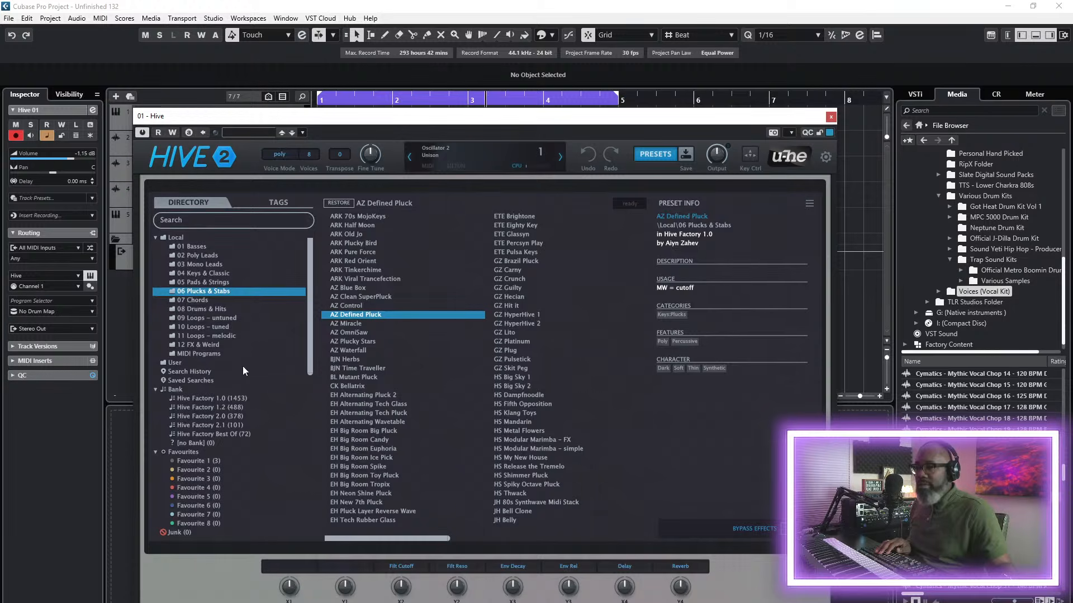
left_click(198, 264)
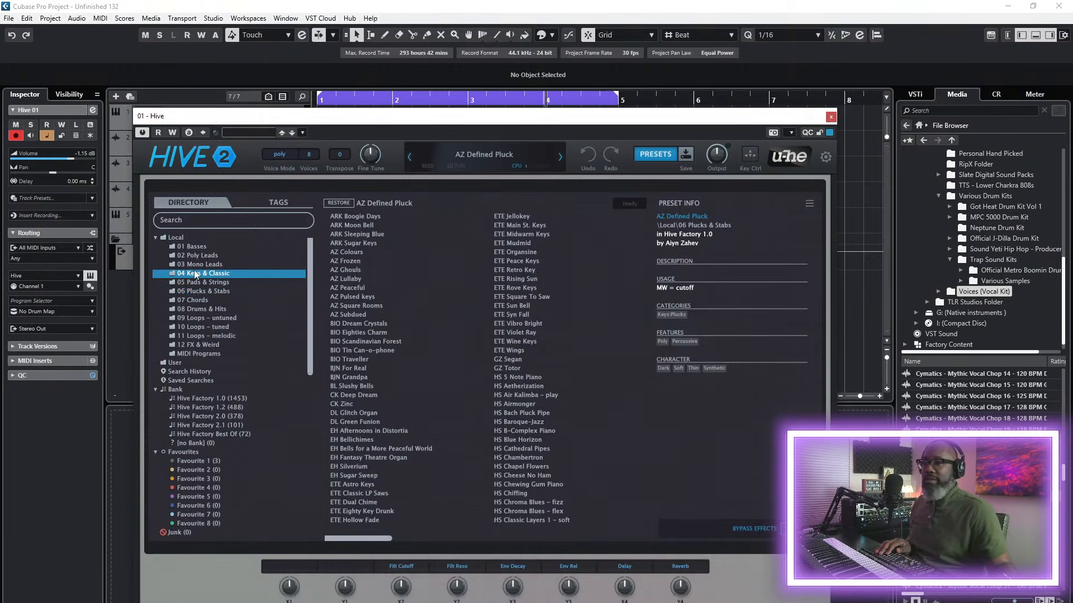
left_click(351, 279)
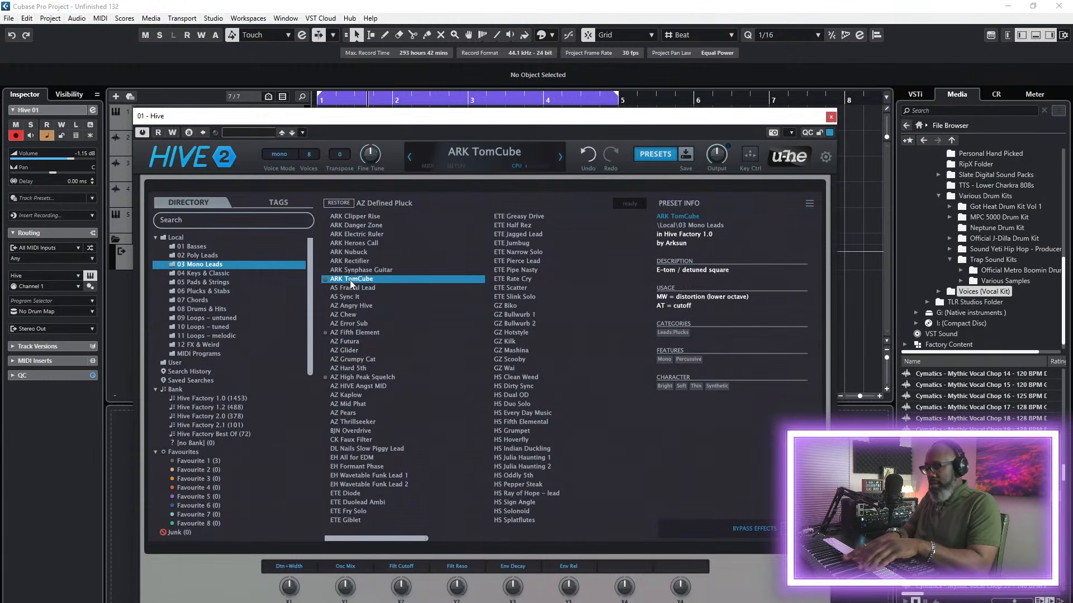
left_click(356, 332)
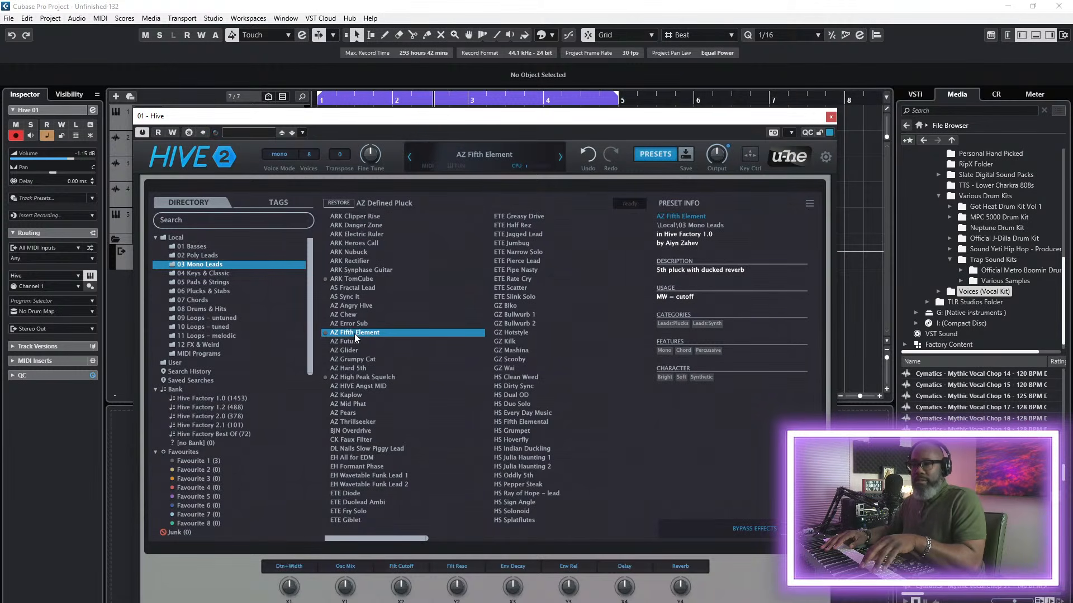
left_click(831, 116)
- Open Serato Sample on the Serato Sample 01 track, set the loaded vocal's key shift to -4 during playback, and stop the loop
left_click(290, 217)
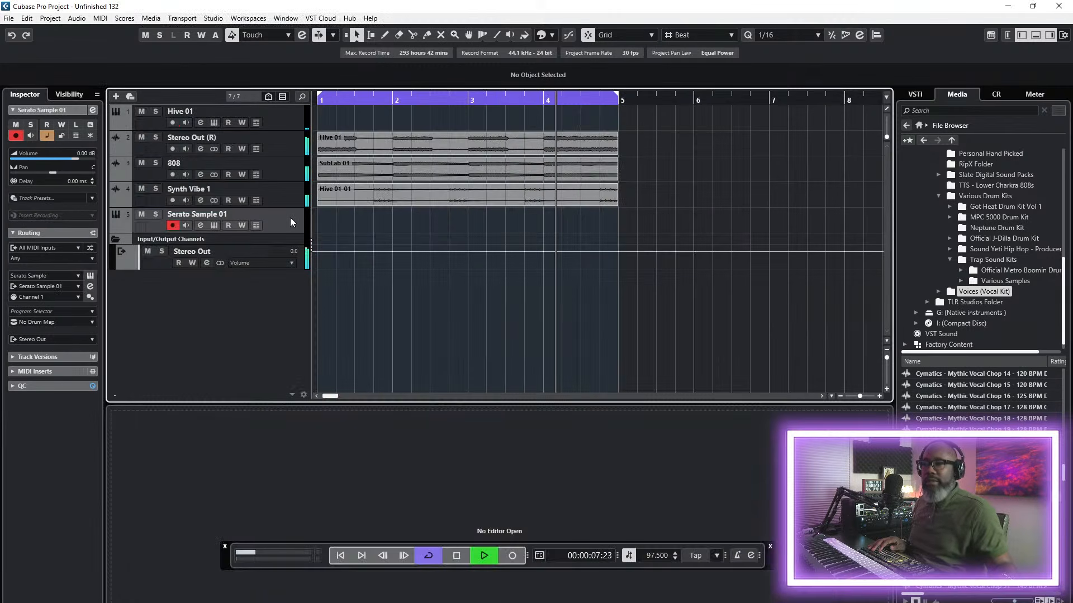
left_click(90, 276)
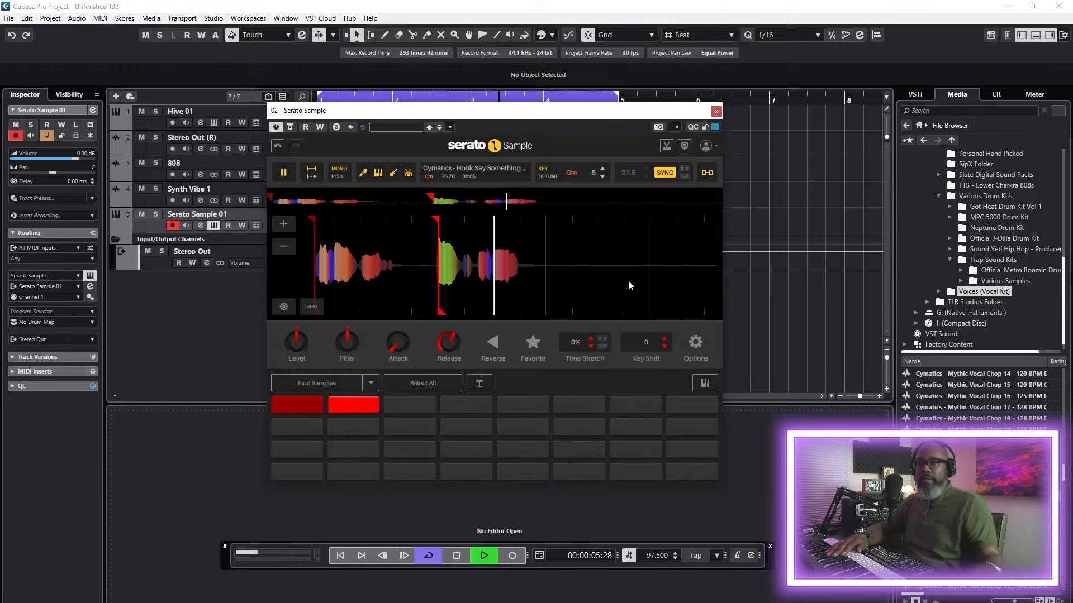
left_click(603, 168)
left_click(603, 169)
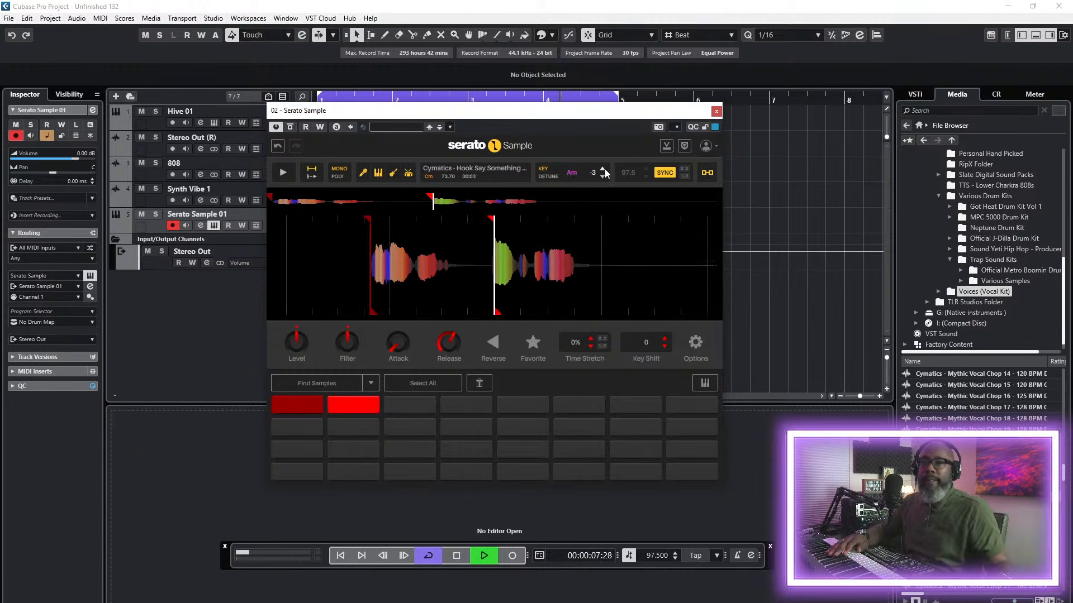
left_click(602, 178)
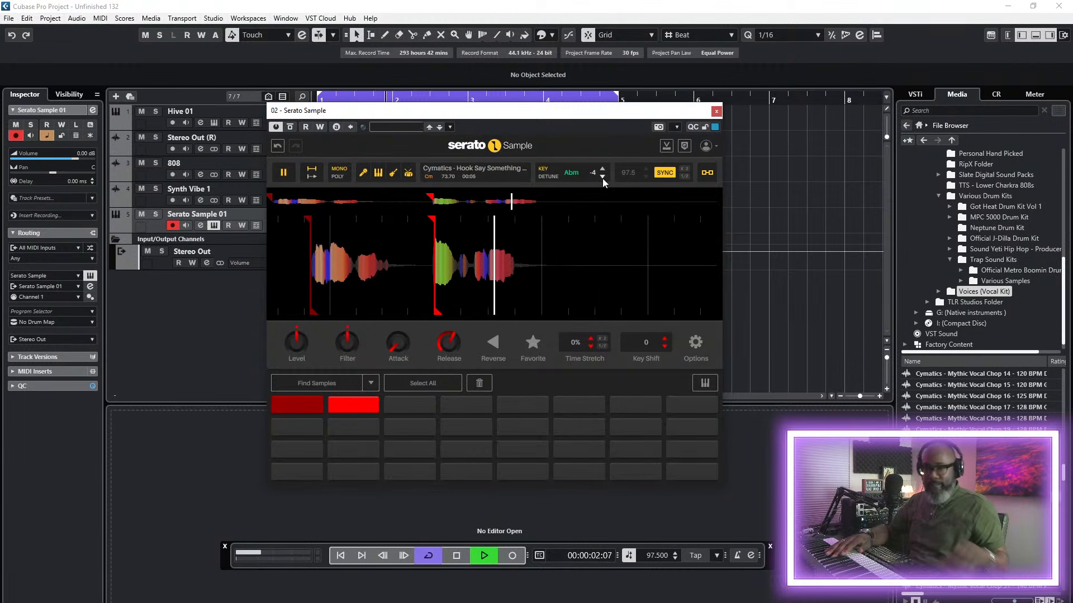
key("space")
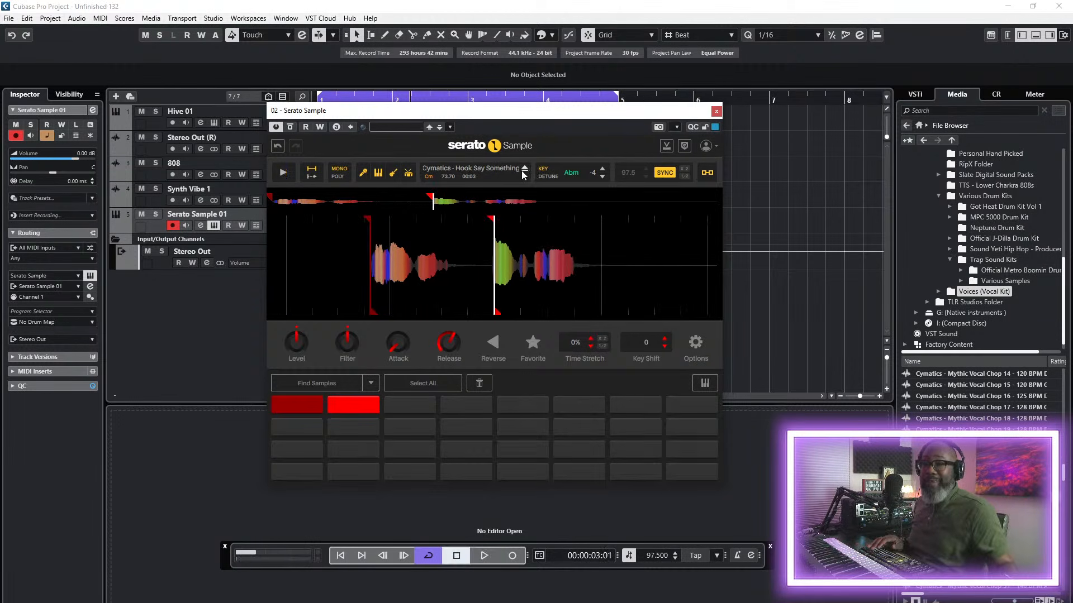
- Load the Cymatics Hook Visions vocal into Serato Sample, play the loop, and set the sample's key shift to -2 (Bm)
left_click(524, 170)
left_click(515, 267)
scroll(574, 425, "down", 2)
double_click(554, 412)
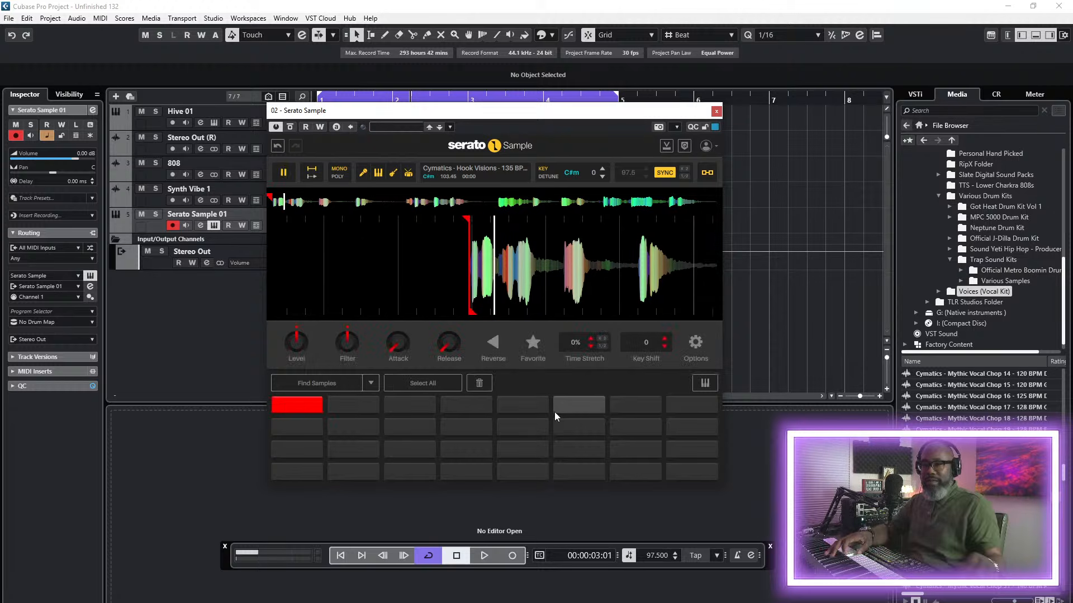
key("space")
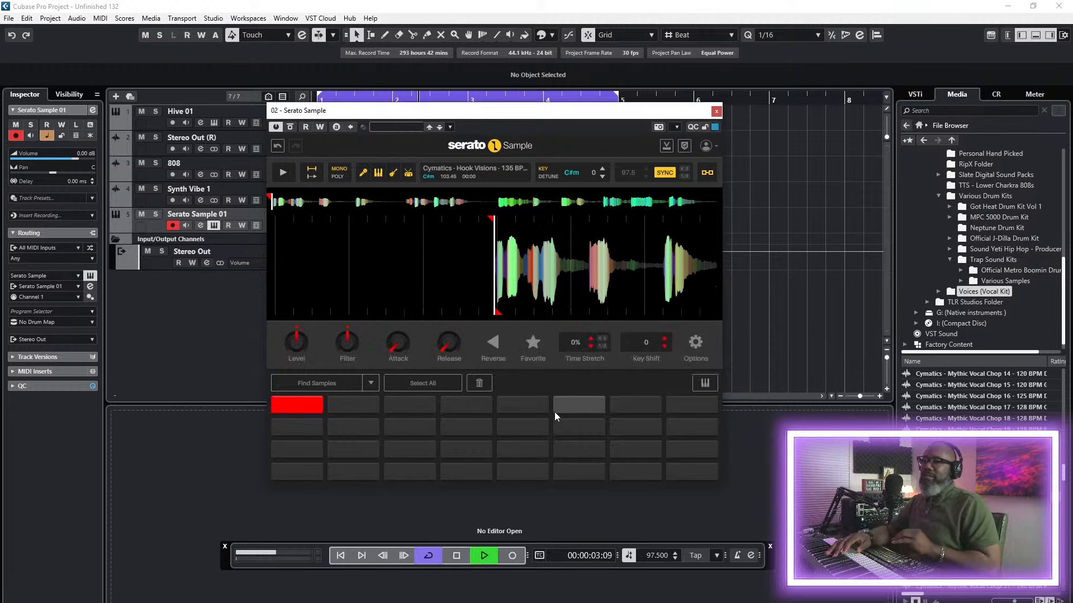
left_click(602, 176)
left_click(602, 176)
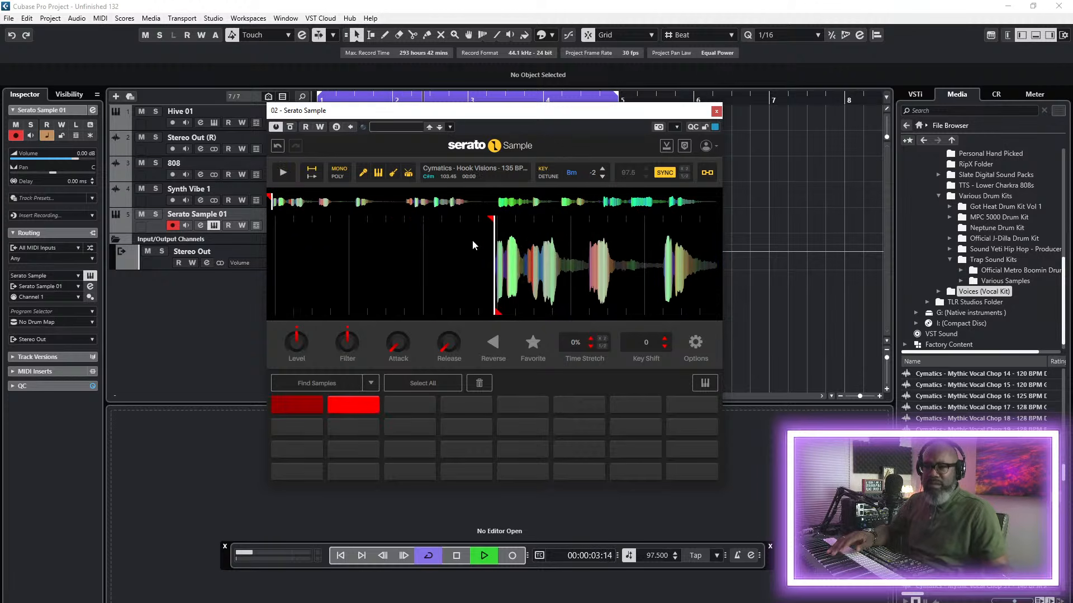
- Move the second pad's cue point later in the Hook Visions waveform, to just before a vocal phrase
left_click(533, 220)
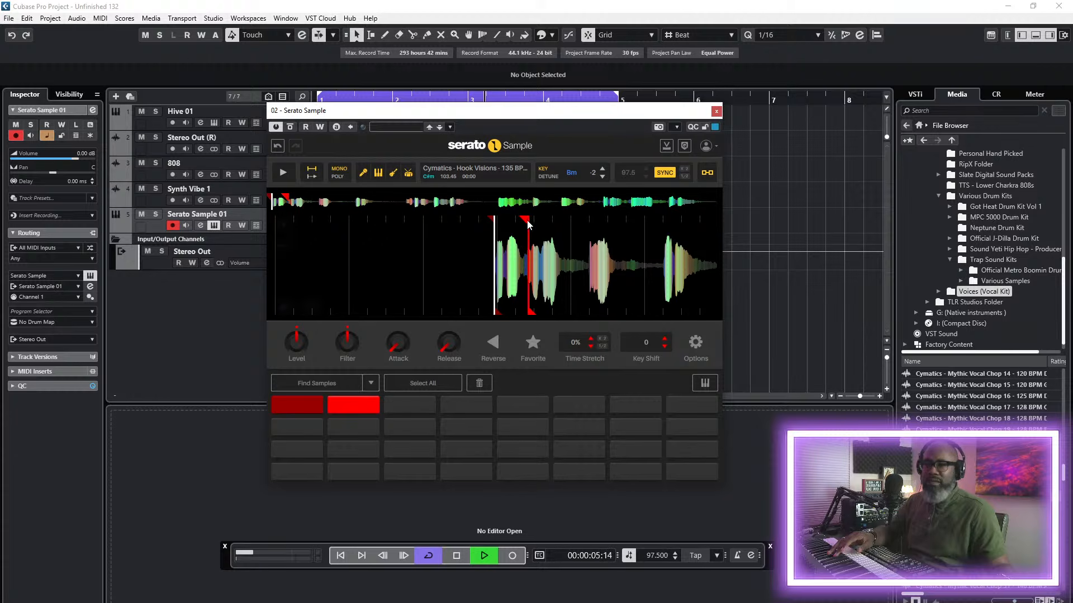
left_click(283, 229)
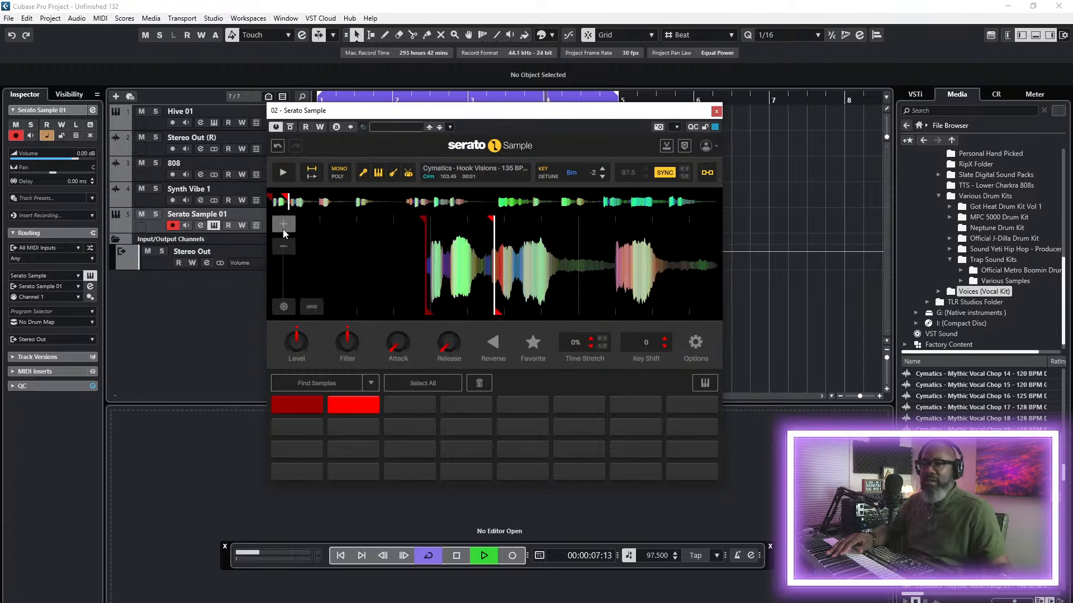
left_click(284, 228)
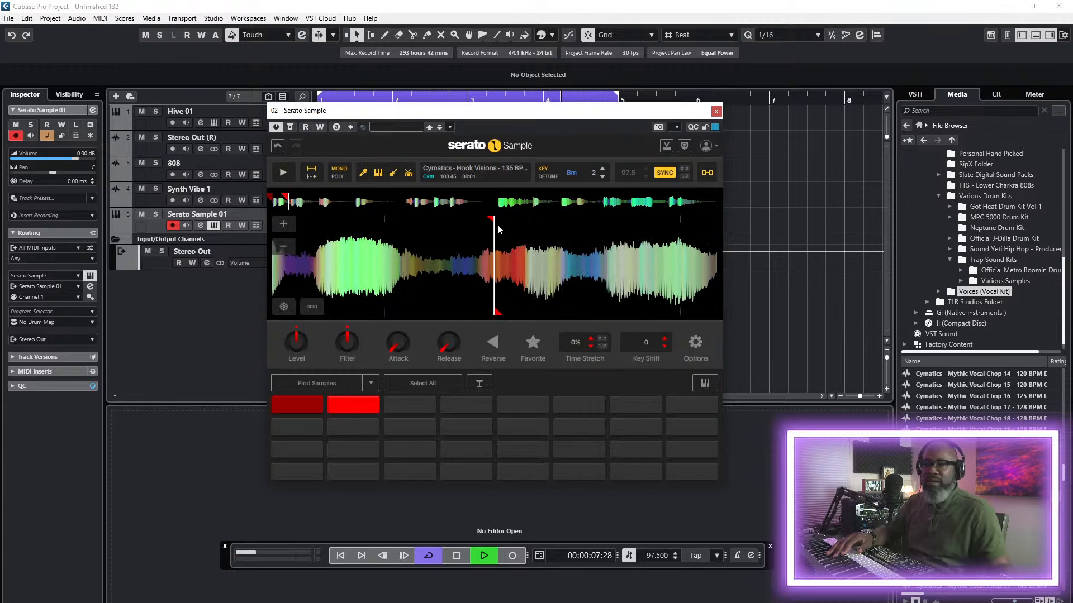
left_click(568, 218)
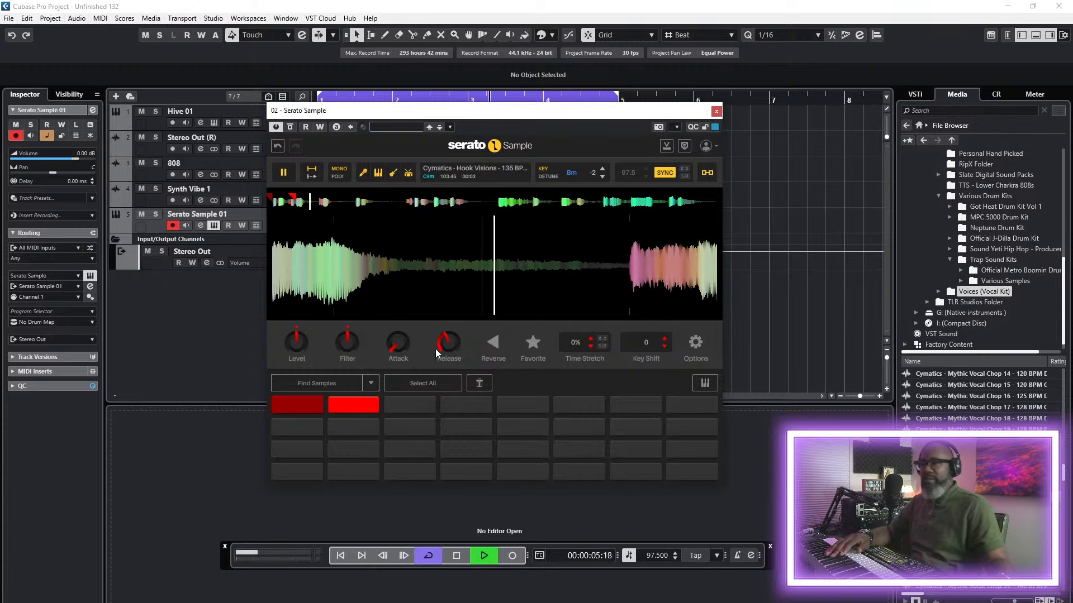
- Raise the second pad's release slightly, stop playback, and close Serato Sample
left_click_drag(436, 348, 436, 342)
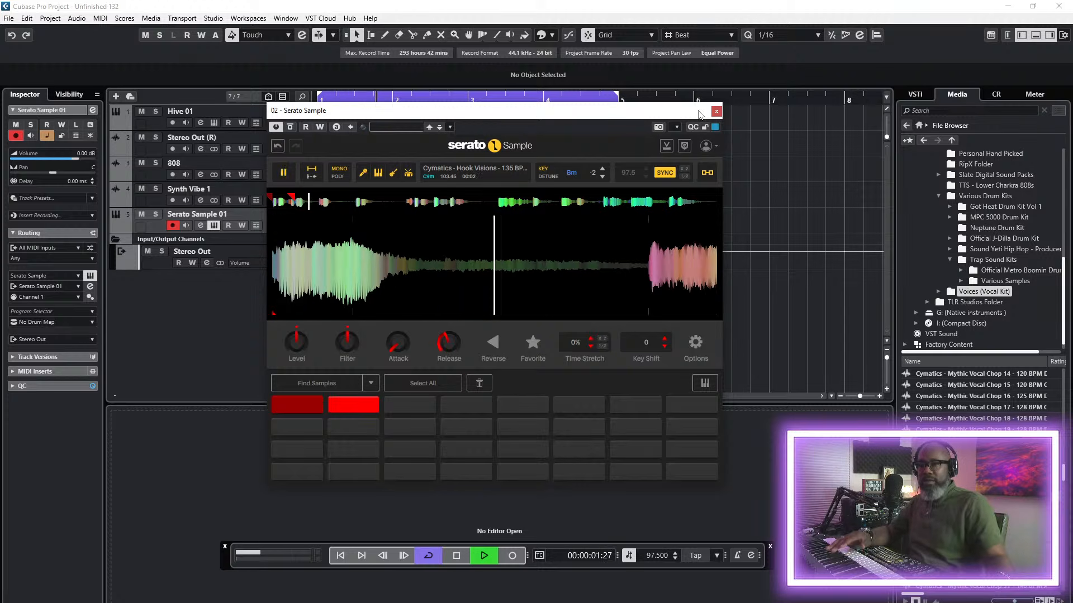
key("space")
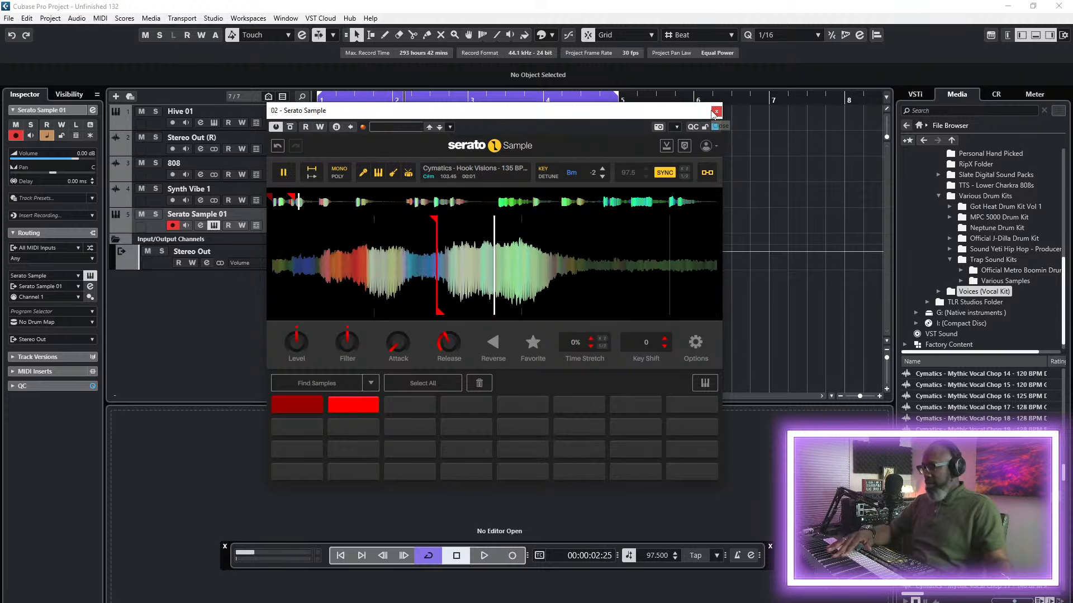
left_click(714, 113)
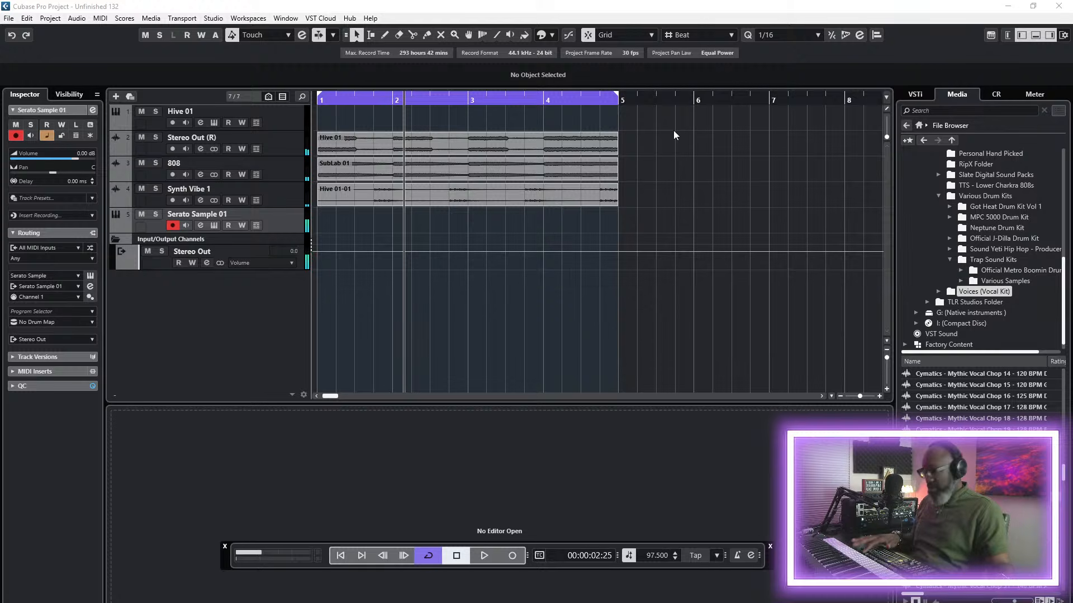
- Insert the Raum reverb in the first insert slot of the Serato Sample 01 channel and return to the project window
key("F3")
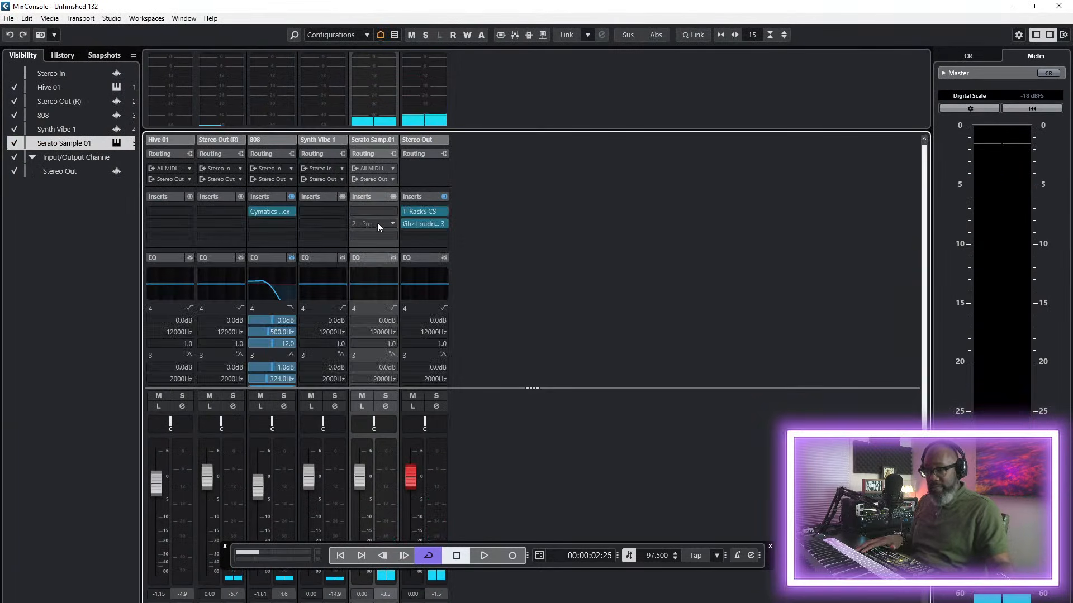
left_click(393, 211)
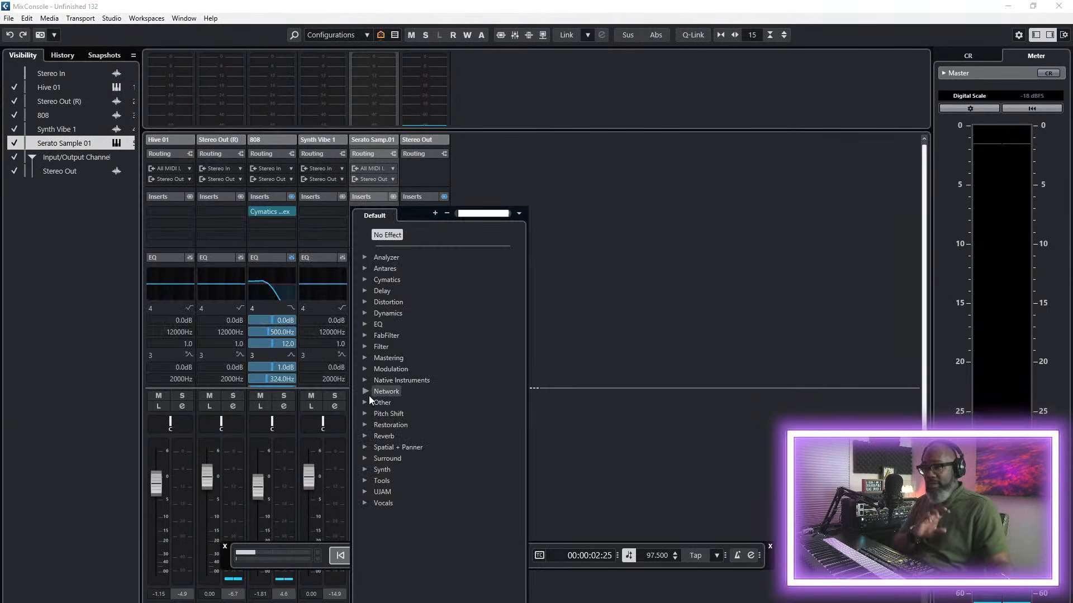
type("raum")
key("Return")
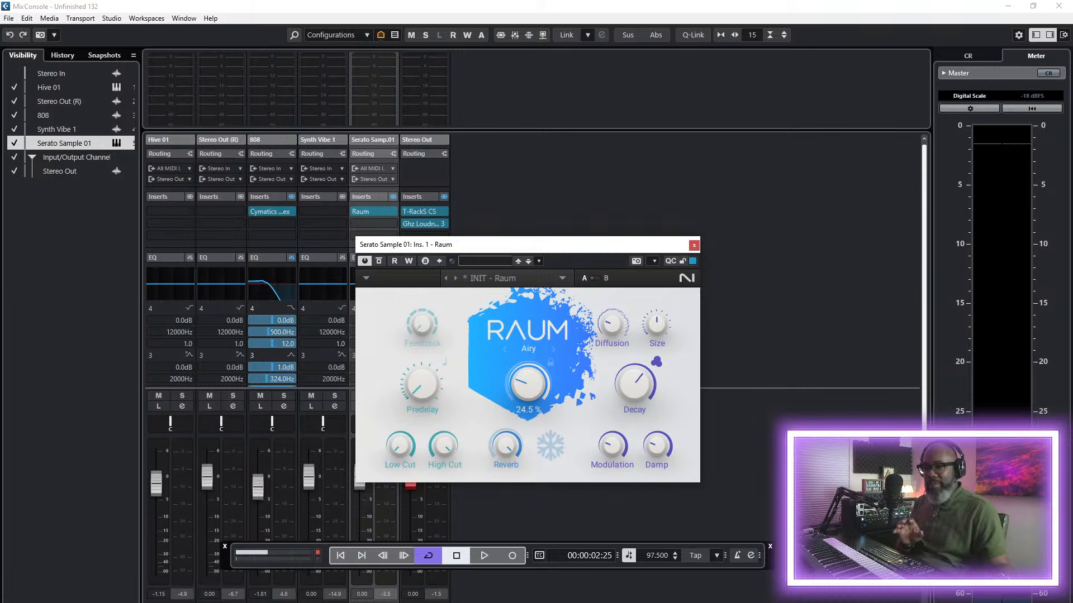
key("F3")
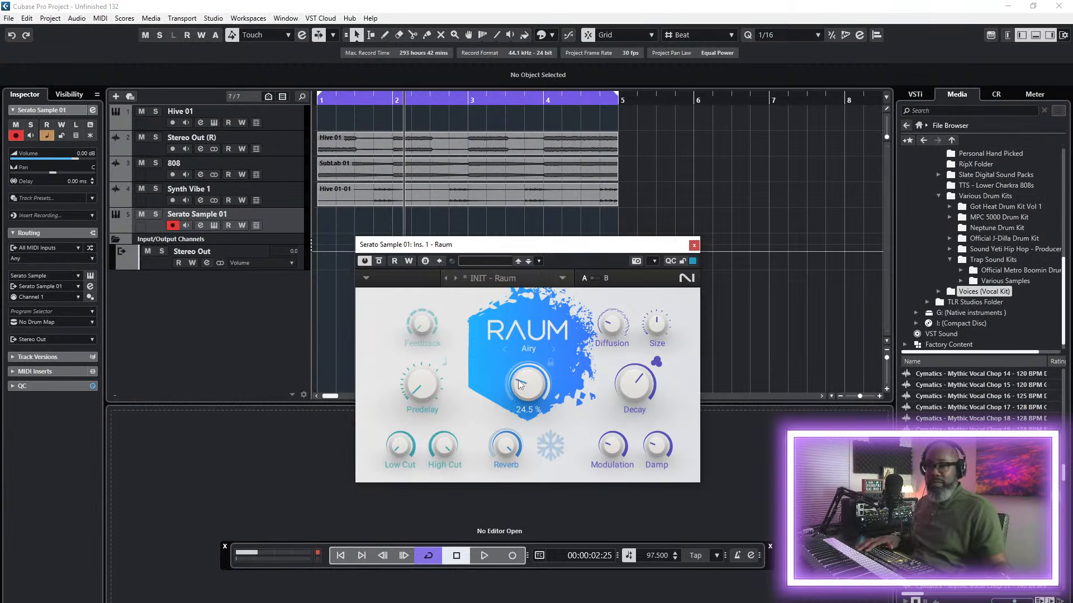
- While the loop plays, set Raum's Size to 56 %, raise its Mix slightly, and set the track volume to -2.89 dB
left_click(340, 556)
key("space")
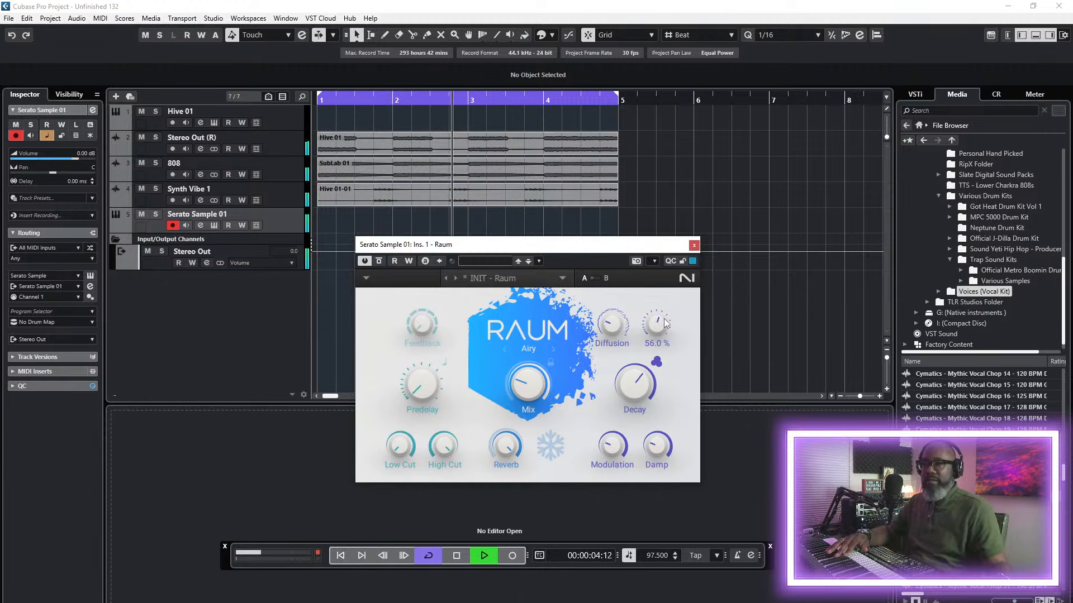
mouse_move(529, 400)
left_click_drag(528, 397, 529, 391)
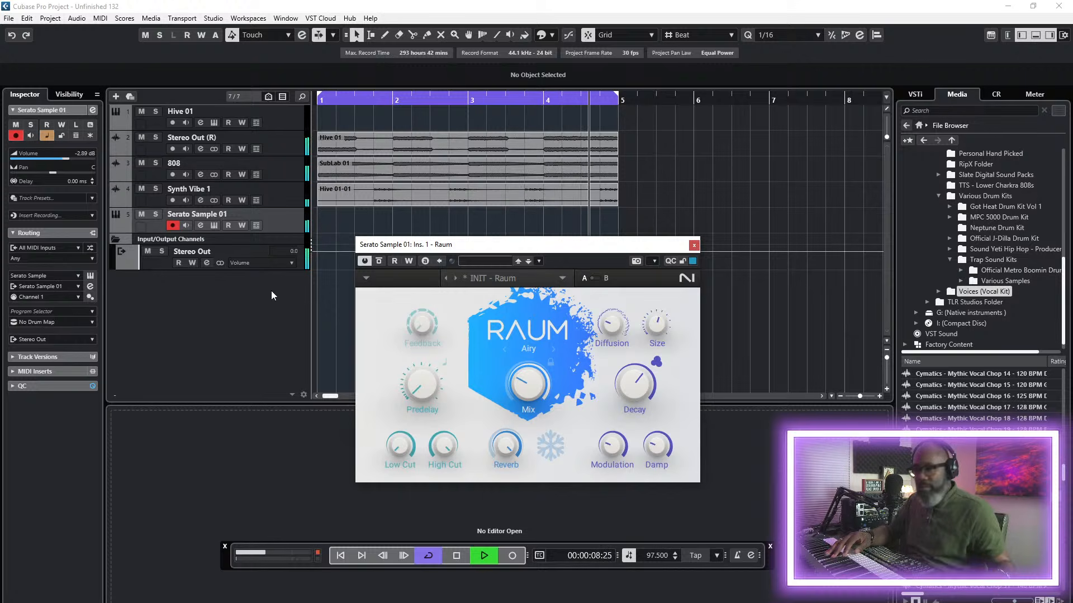
- Add a third cue point at the next vocal phrase in Serato Sample, nudge it slightly earlier with more release, and close the plug-in
left_click(90, 276)
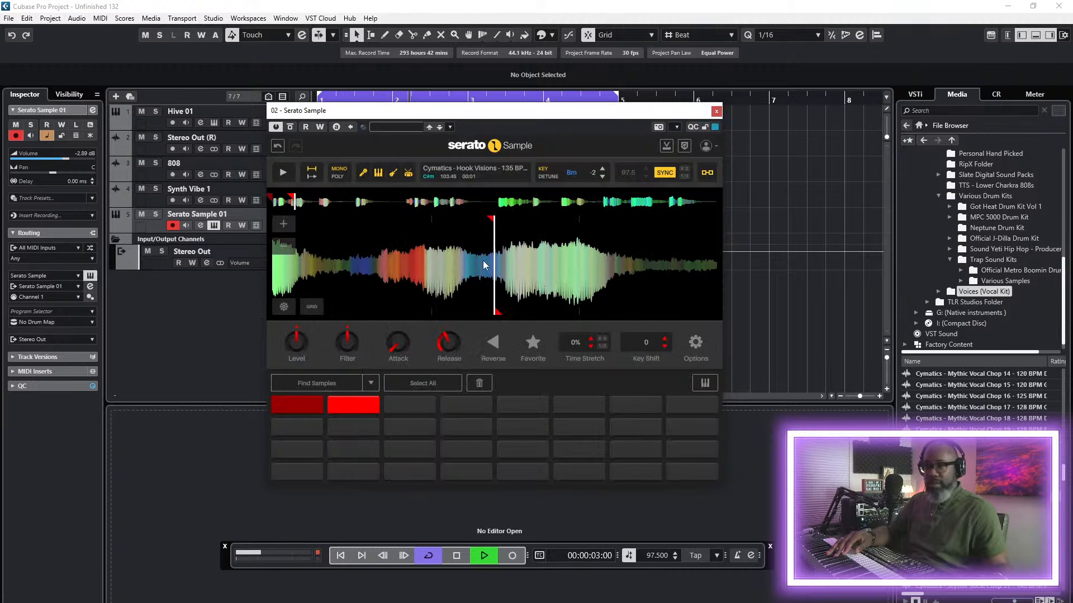
key("space")
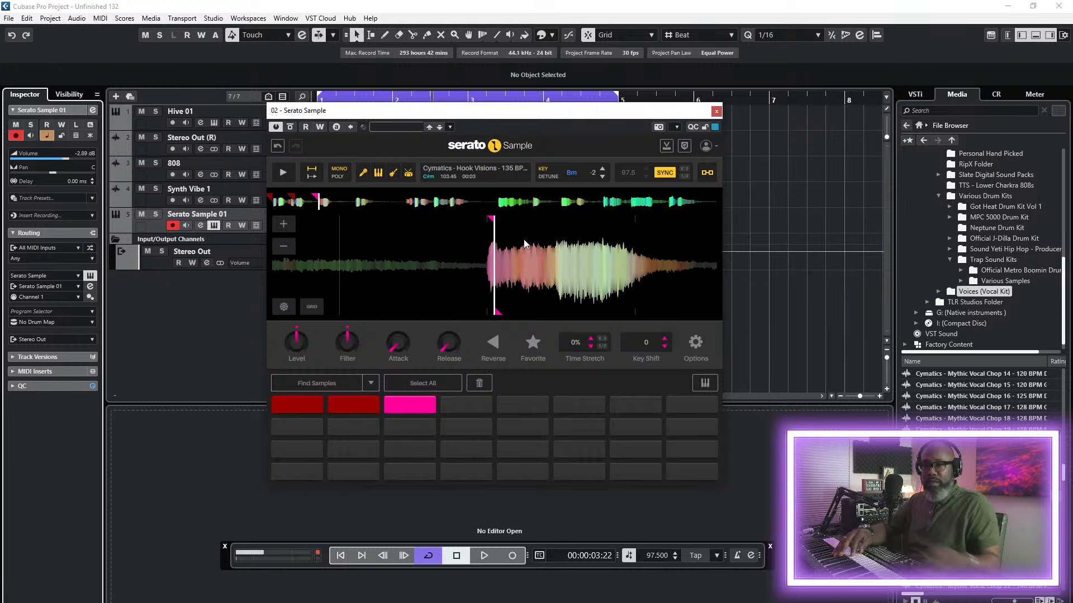
left_click_drag(492, 219, 488, 222)
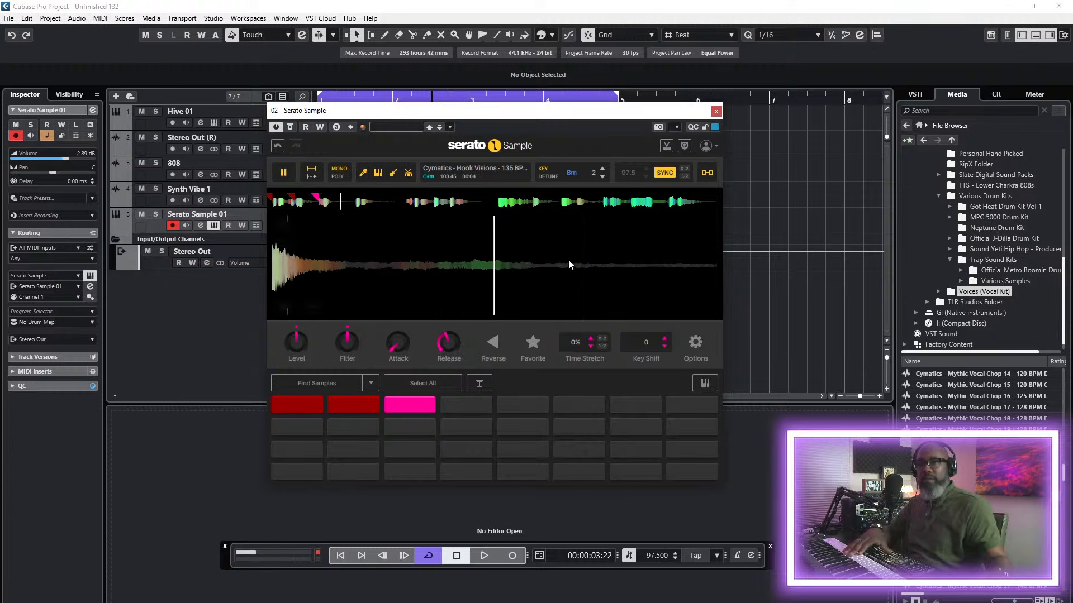
left_click(716, 111)
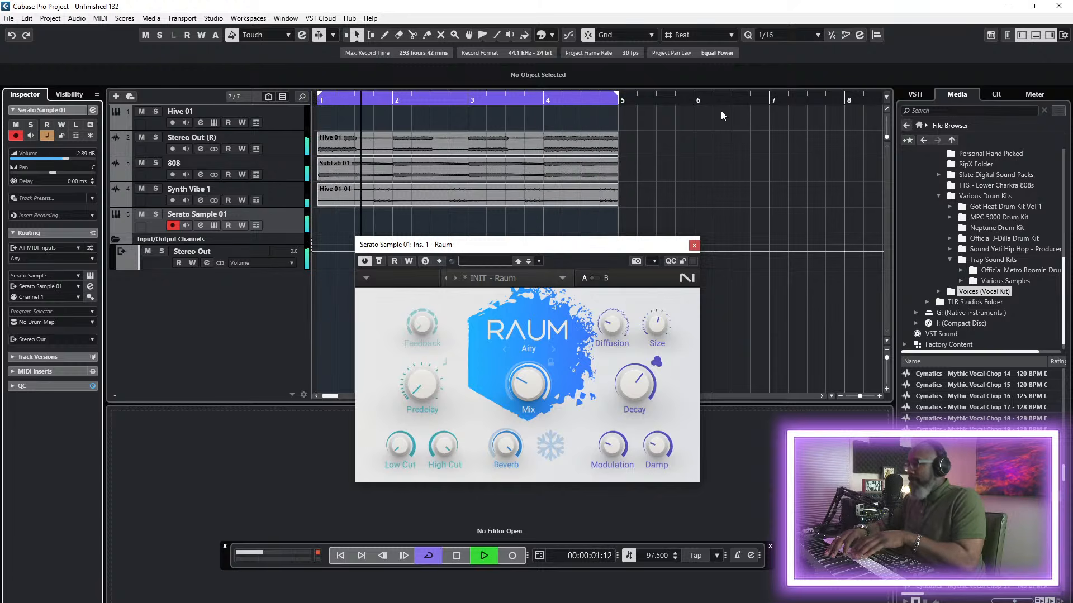
- Record a four-bar vocal chop part on the Serato Sample 01 track from bar 1 and close the Raum window
key("space")
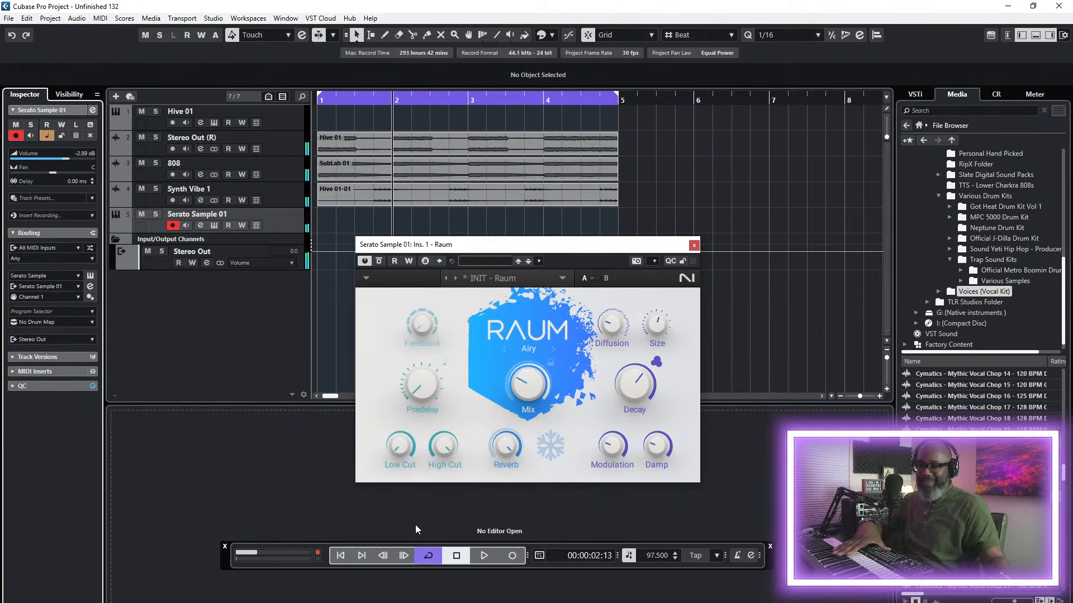
key("KP_Decimal")
key("KP_Multiply")
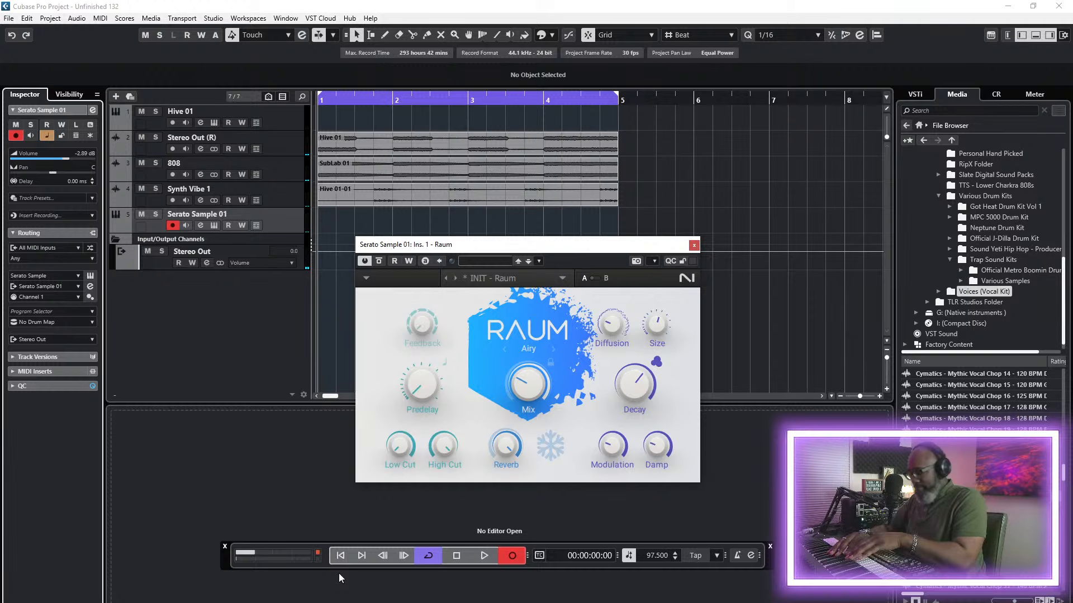
key("KP_Multiply")
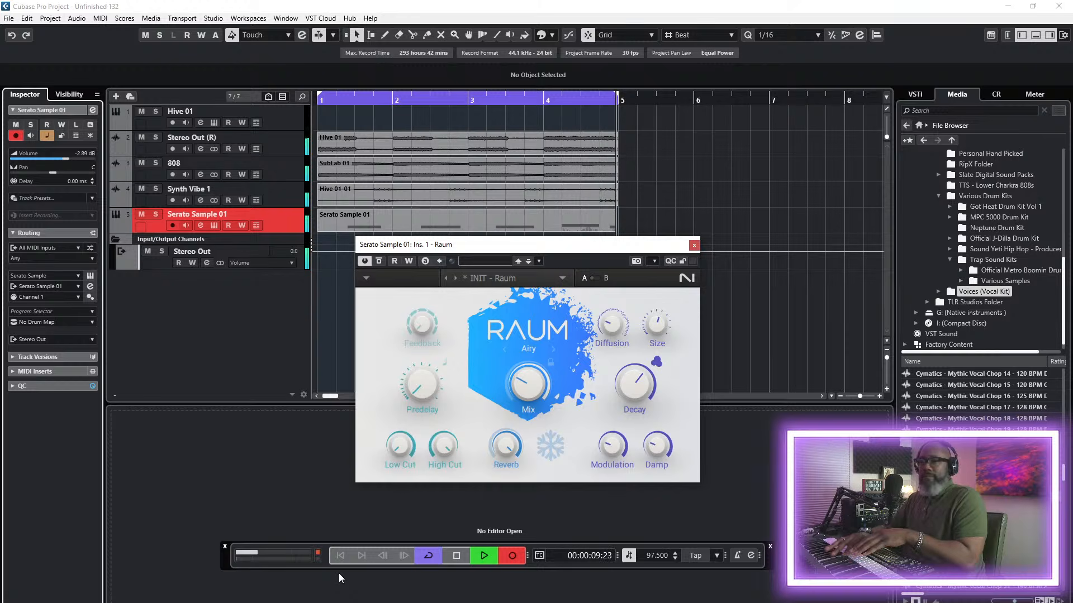
key("KP_Multiply")
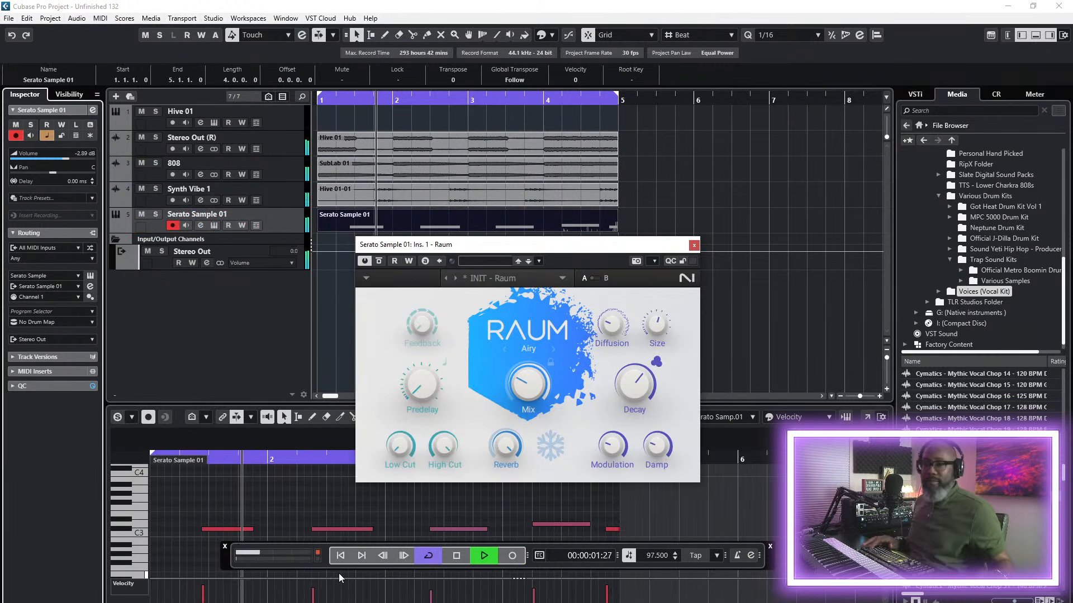
left_click(694, 246)
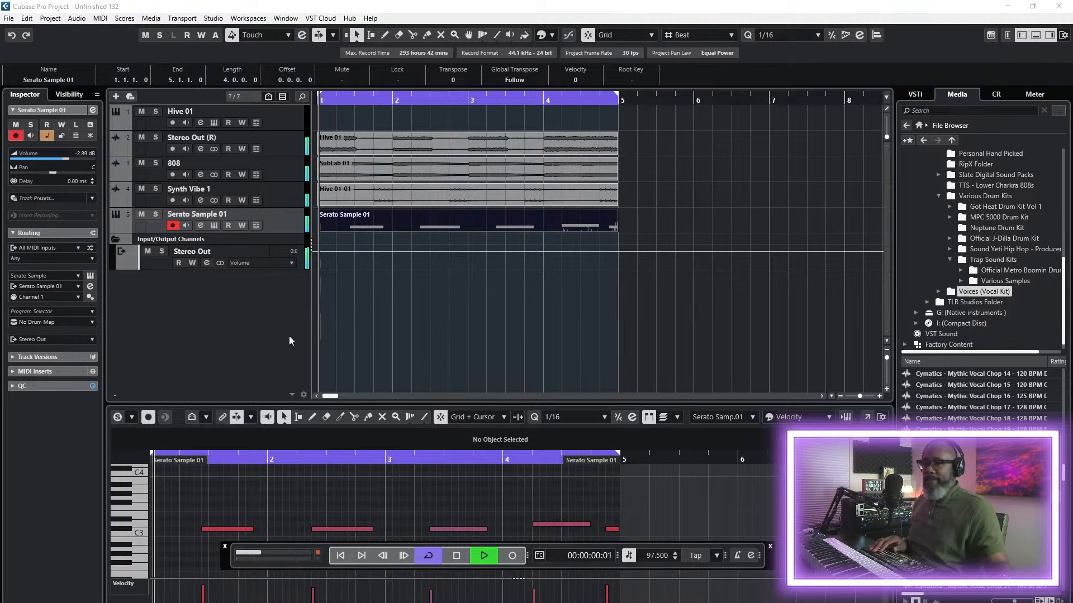
- Stop playback, solo the Serato Sample 01 track, and render its recorded MIDI part in place to a new audio track
key("space")
left_click(156, 215)
right_click(334, 221)
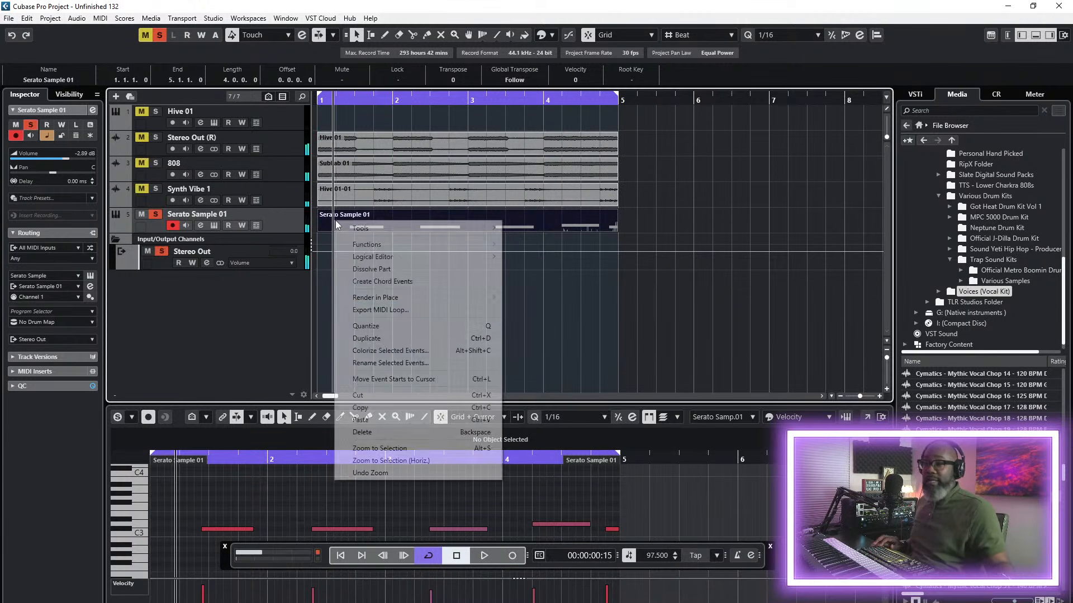
left_click(537, 297)
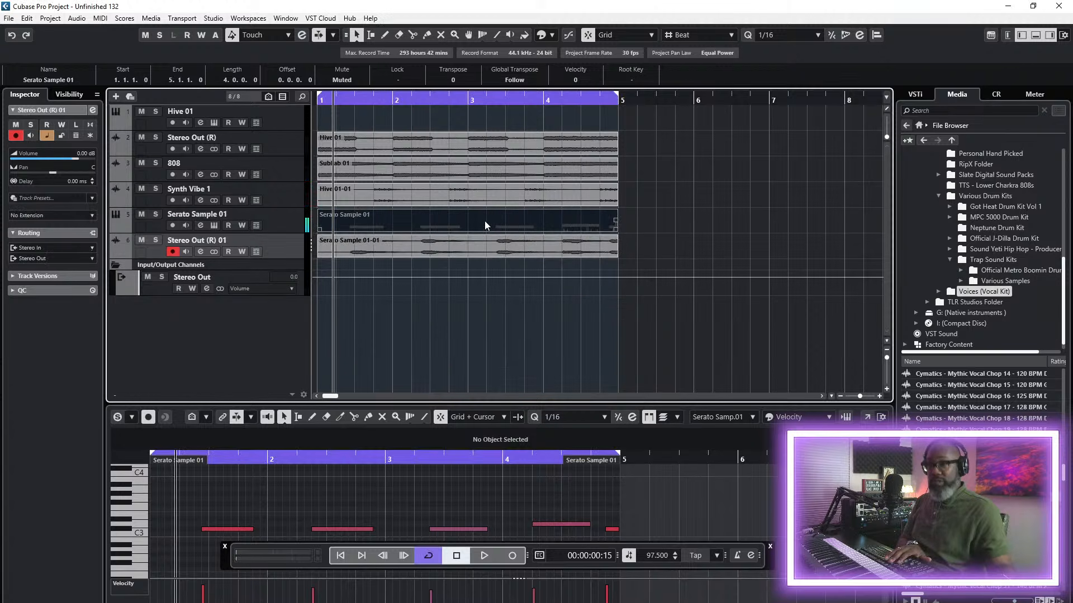
- Delete the recorded MIDI part, name the rendered track Vox Chop, and move it above Serato Sample 01
key("Delete")
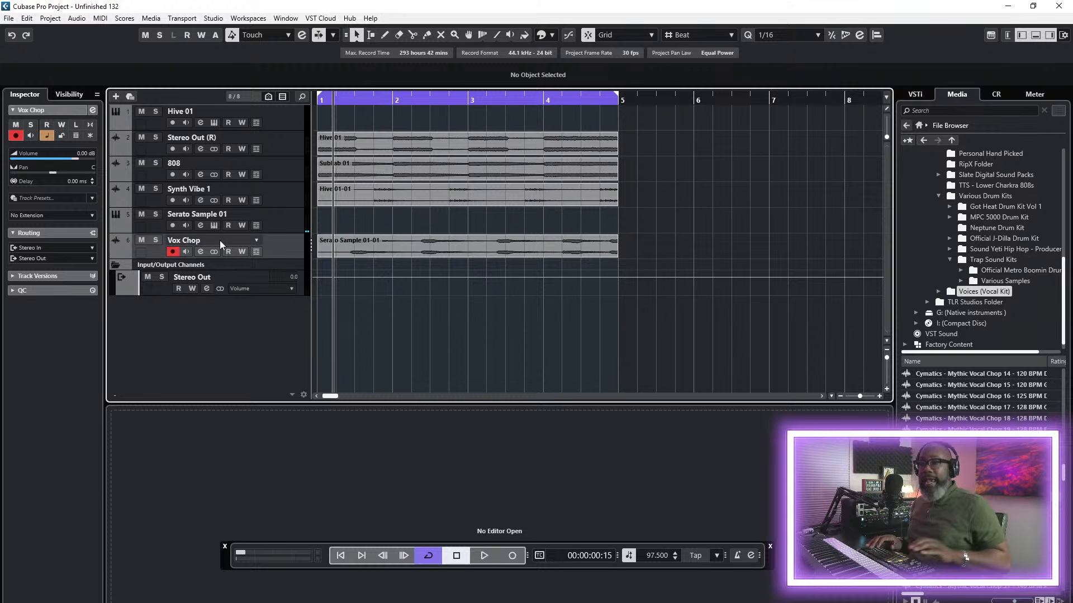
left_click_drag(274, 212, 275, 213)
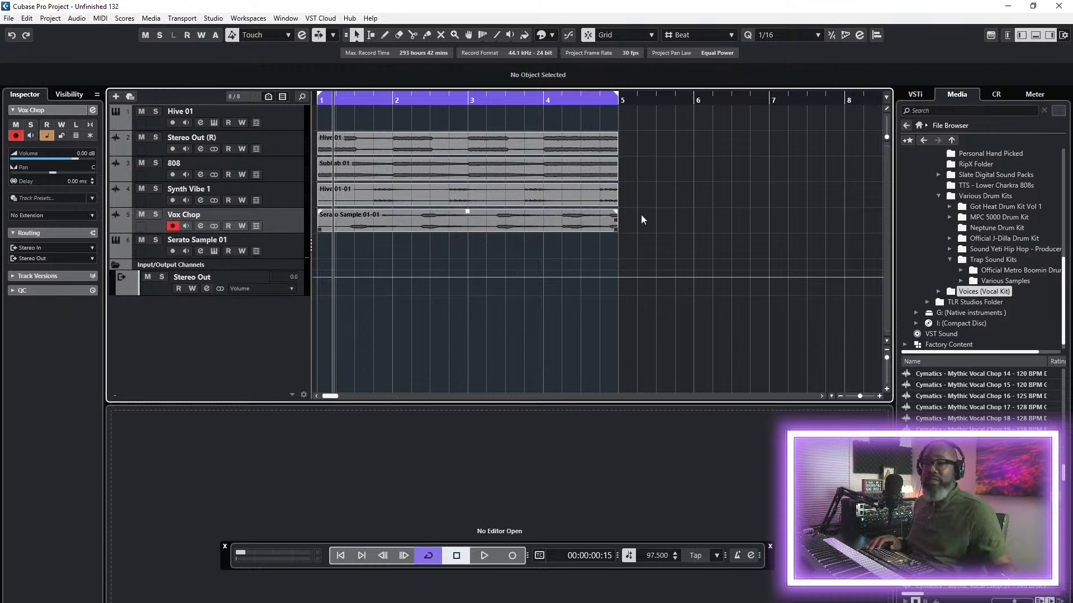
left_click(291, 128)
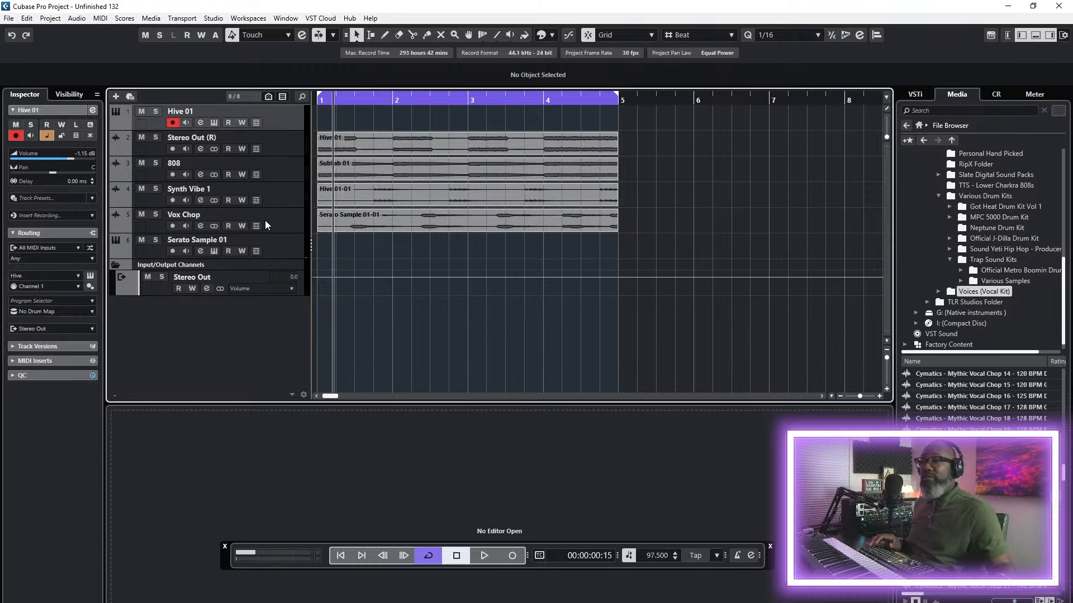
left_click(284, 253)
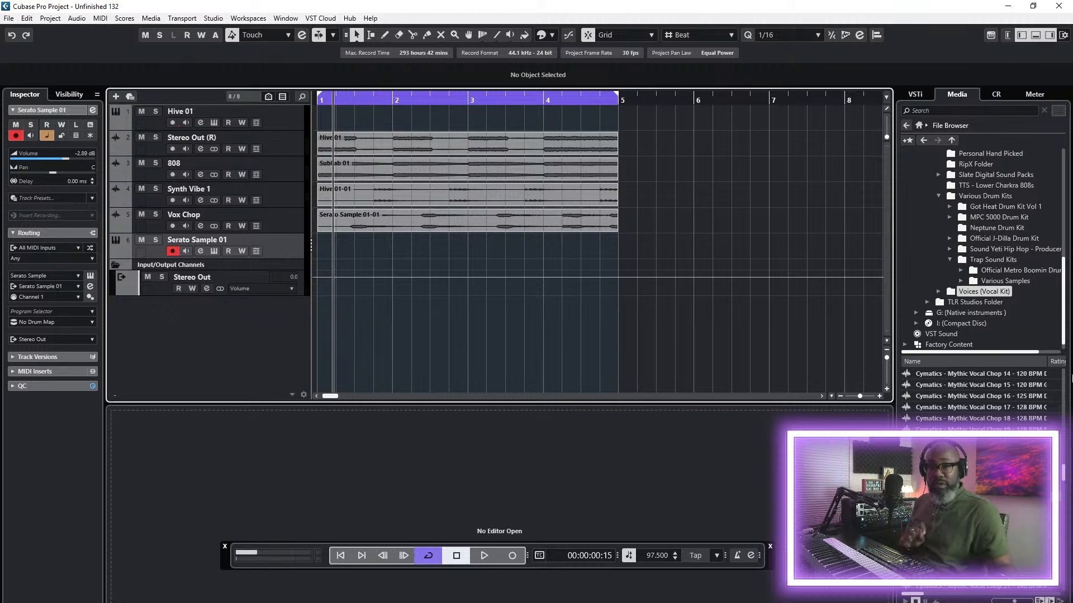
- Browse the Cymatics Folder to Cymatics - CHAOS and open the Hihat Loops folder inside its Riot Hip Hop pack
scroll(1001, 227, "down", 1)
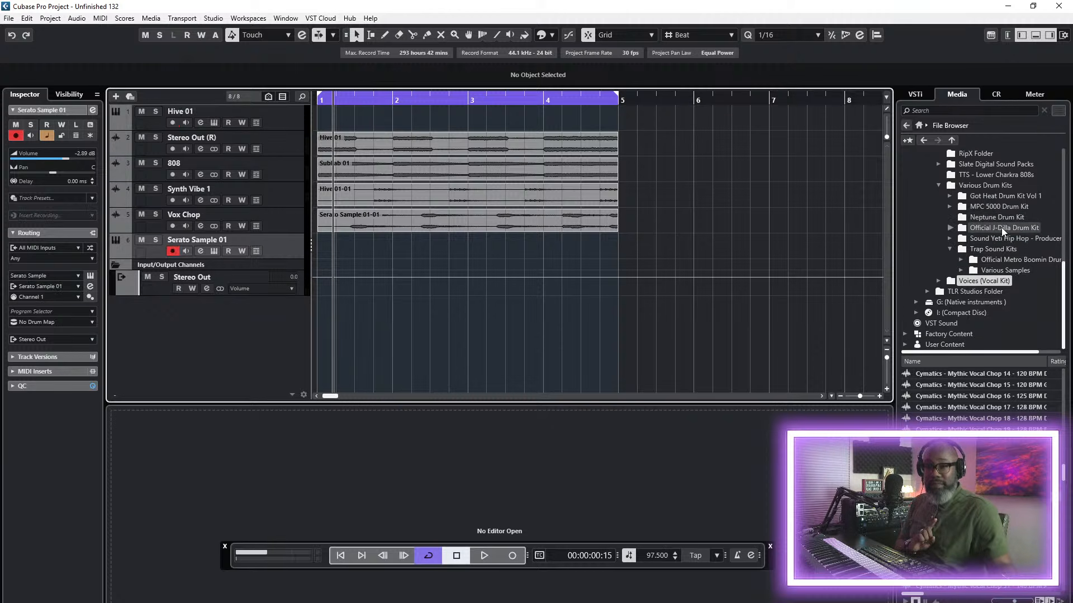
scroll(998, 253, "up", 6)
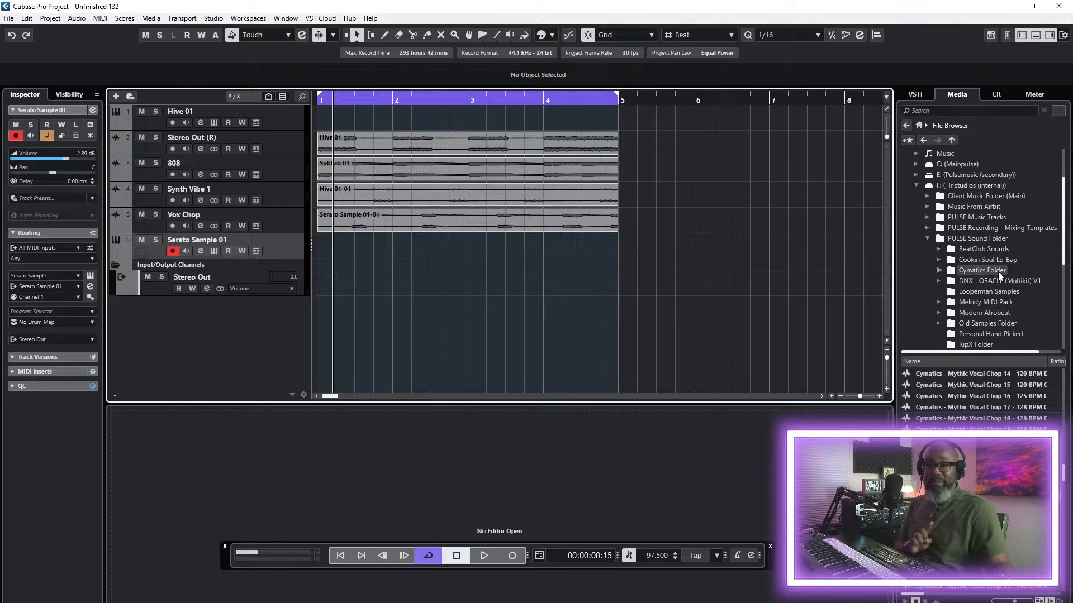
left_click(998, 271)
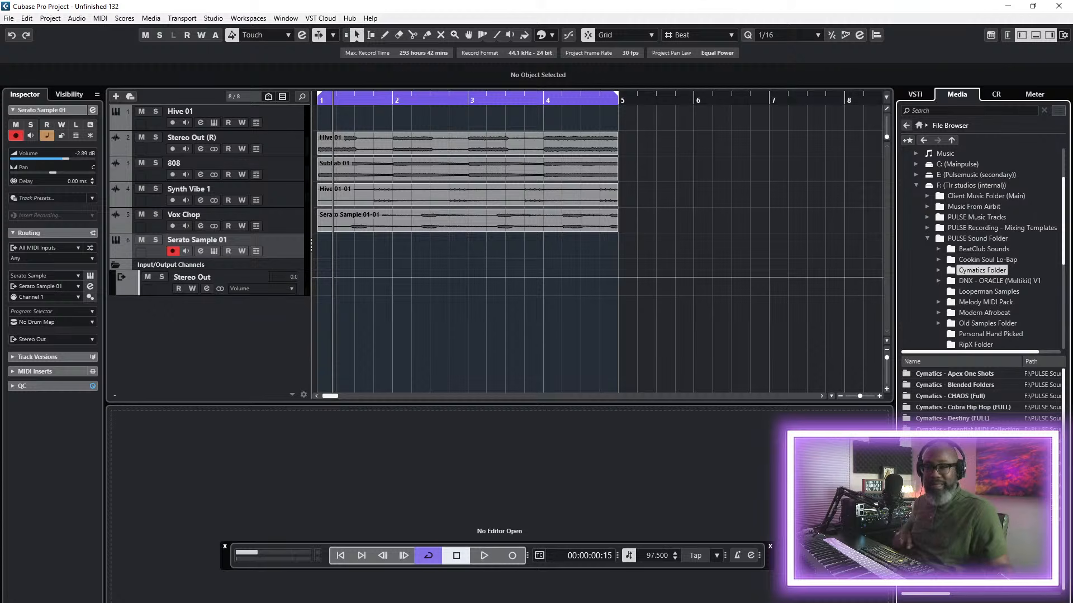
double_click(971, 408)
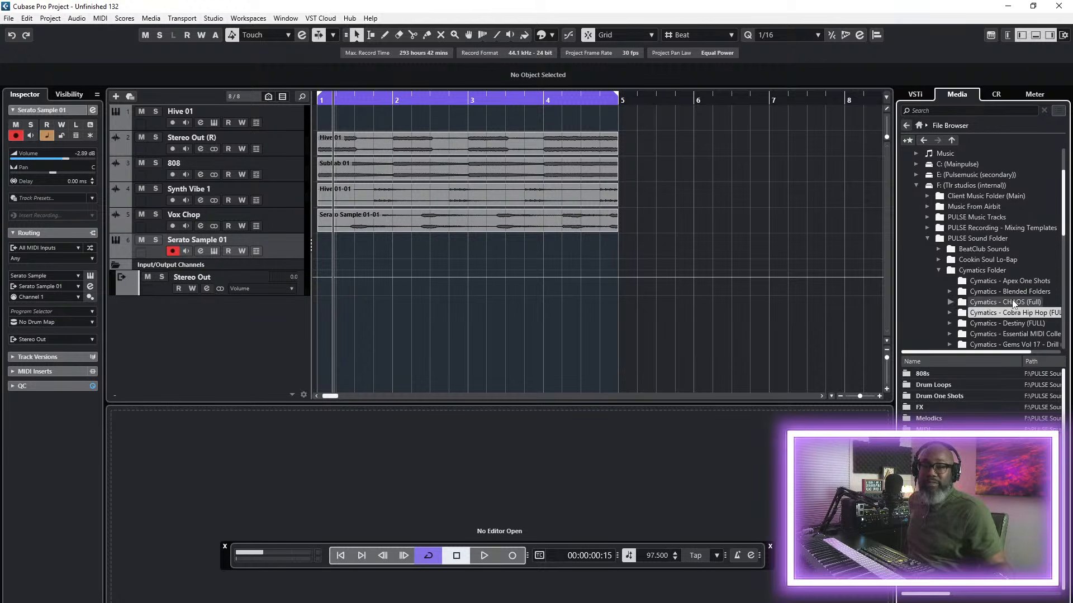
scroll(1014, 303, "down", 2)
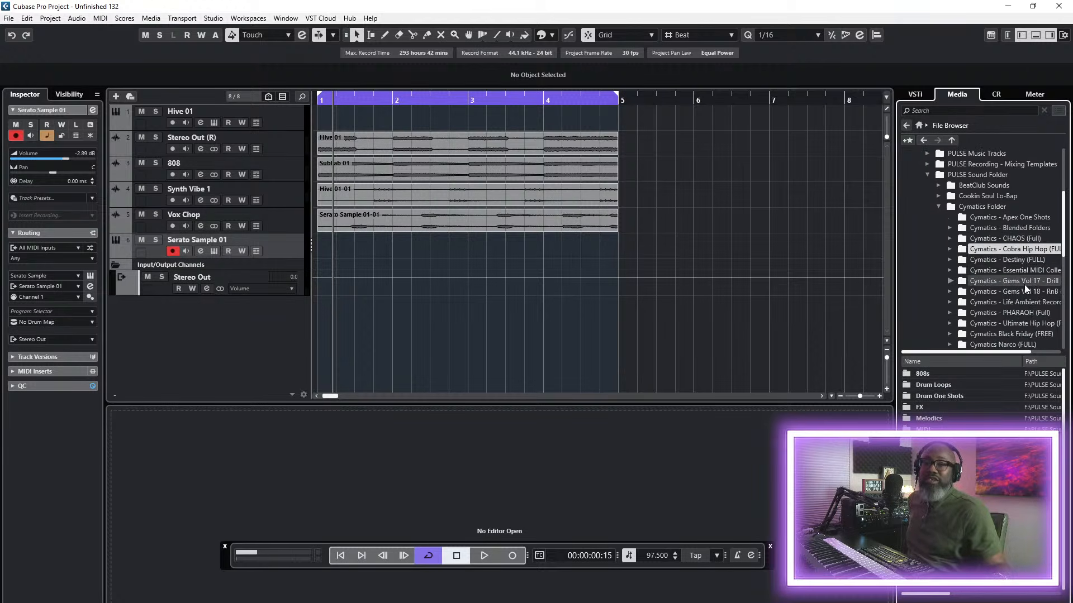
scroll(1026, 301, "down", 1)
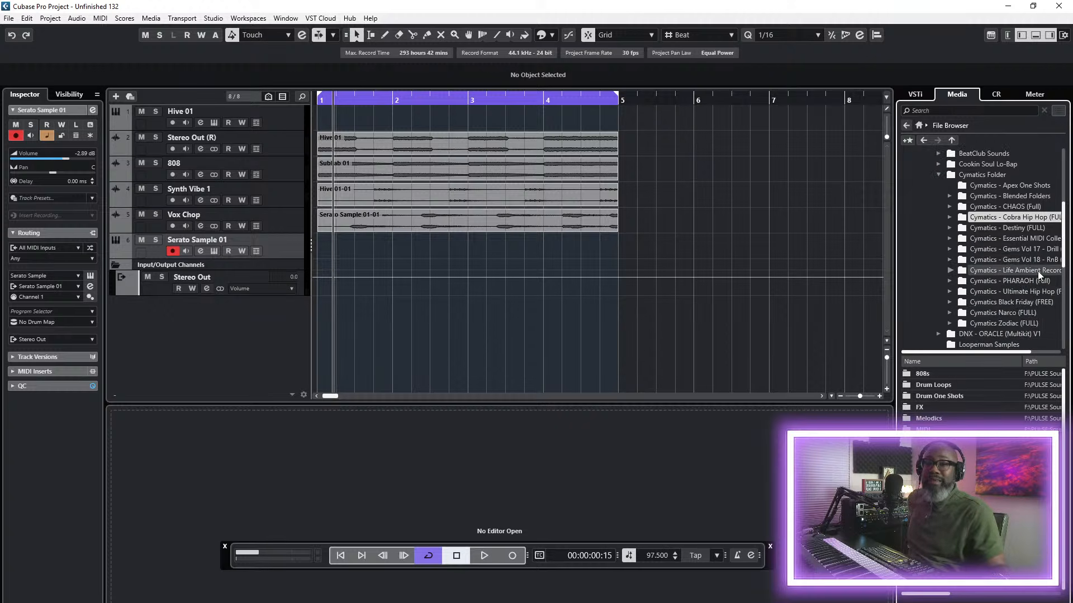
left_click(1017, 207)
double_click(956, 375)
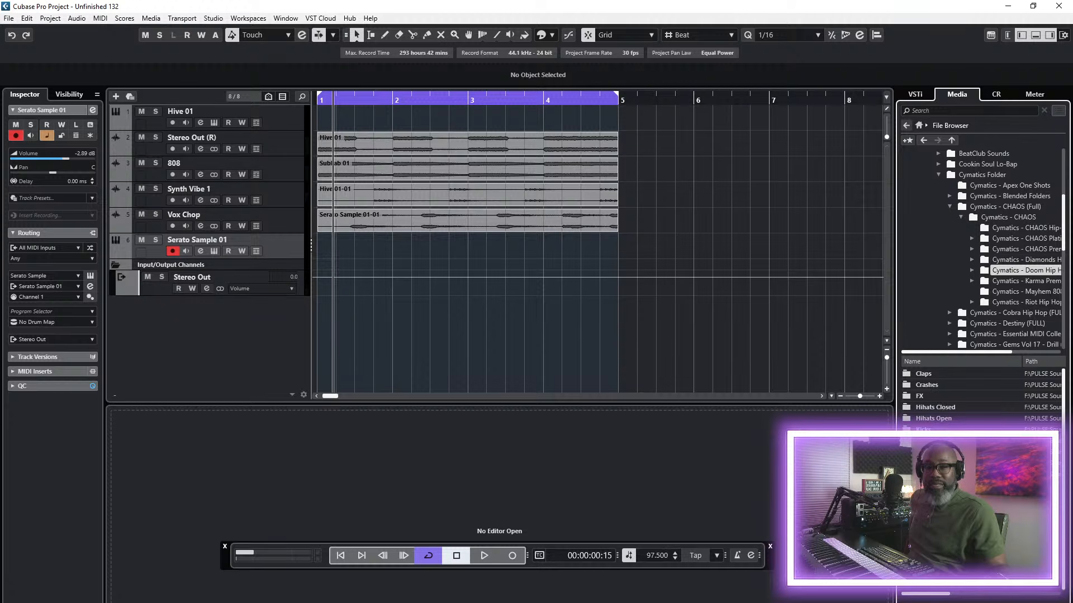
left_click(1029, 301)
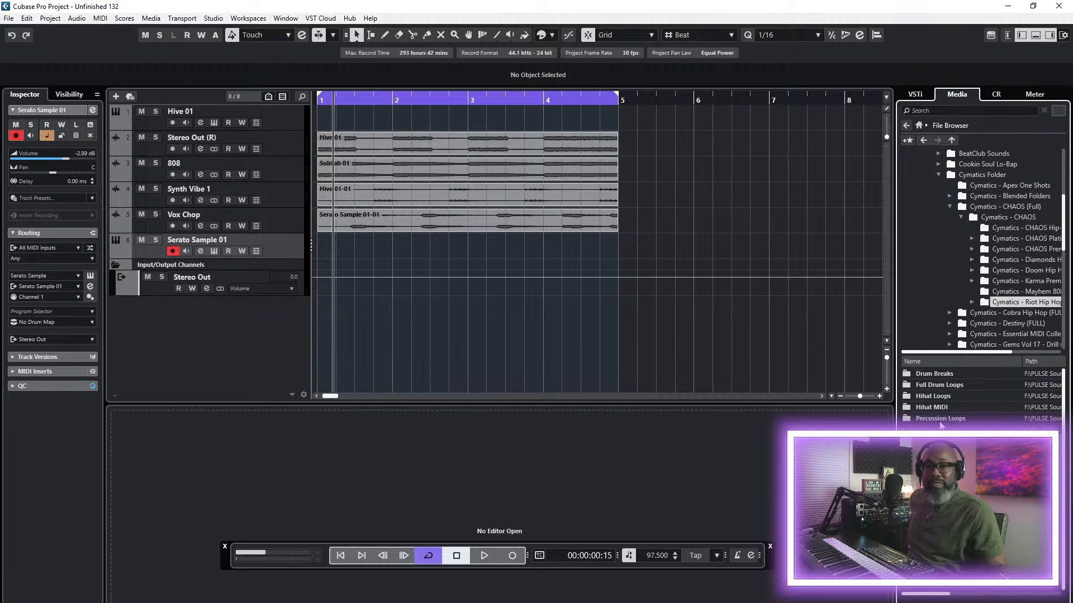
double_click(943, 397)
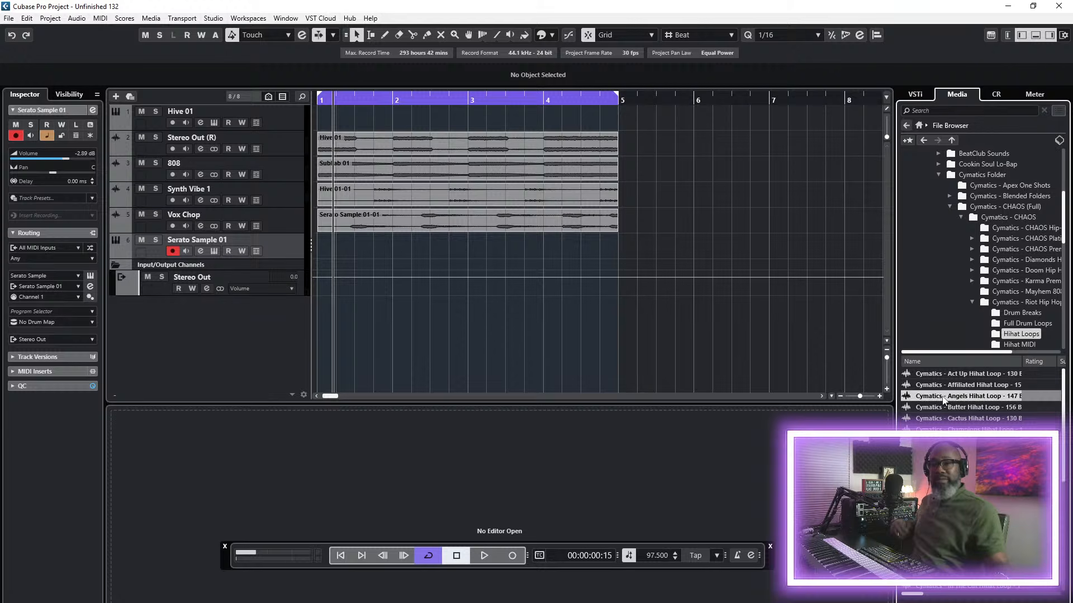
- Add Cymatics - Exotic Hihat Loop - 94 BPM at bar 1 on its own track, split it at bar 5, and delete the excess
left_click(346, 555)
key("space")
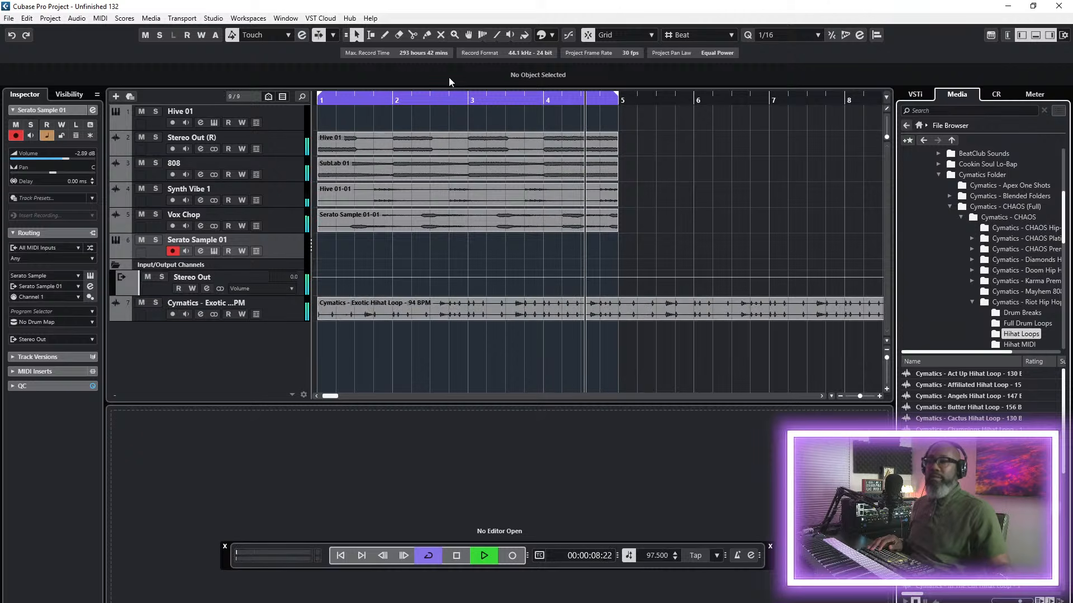
left_click(412, 35)
left_click(621, 310)
left_click(356, 35)
left_click(658, 306)
key("Delete")
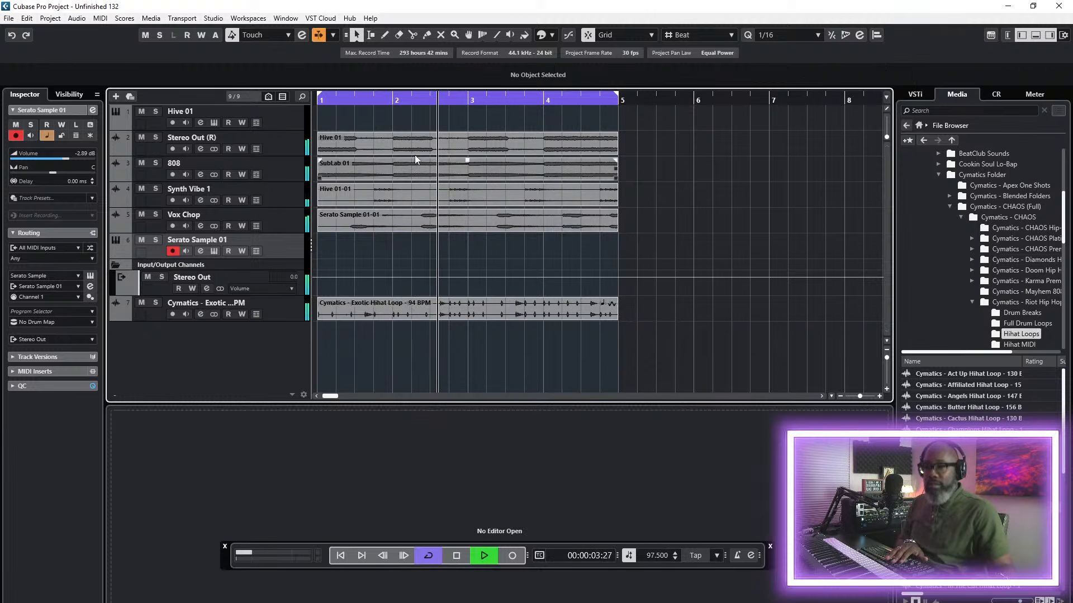
- Split the Vox Chop event at beat 2 of bars 2 and 3, and delete its first piece
left_click(412, 35)
left_click(412, 215)
left_click(487, 217)
left_click(356, 35)
left_click(377, 224)
key("Delete")
- Paste a copy of the middle Vox Chop piece at beat 2 of bar 1 and extend its start back to bar 1
key("space")
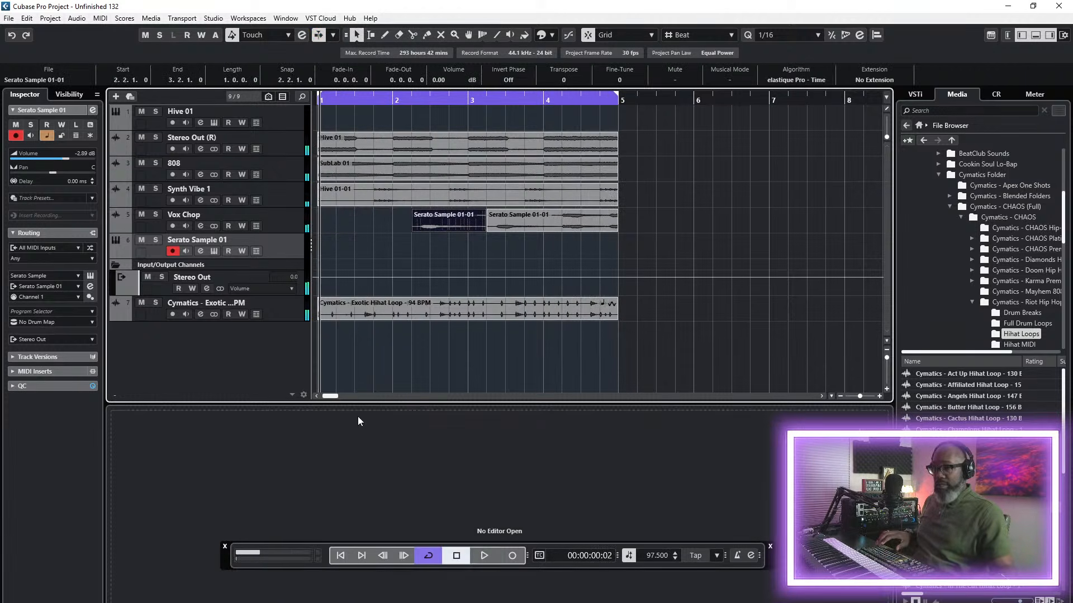
left_click(340, 555)
left_click(289, 222)
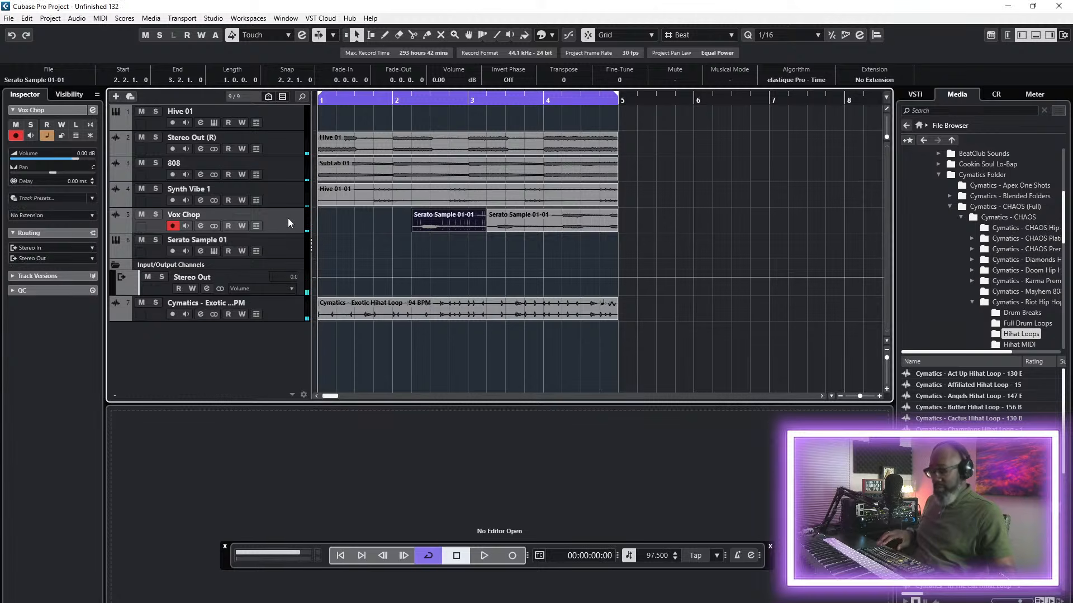
key("ctrl+z")
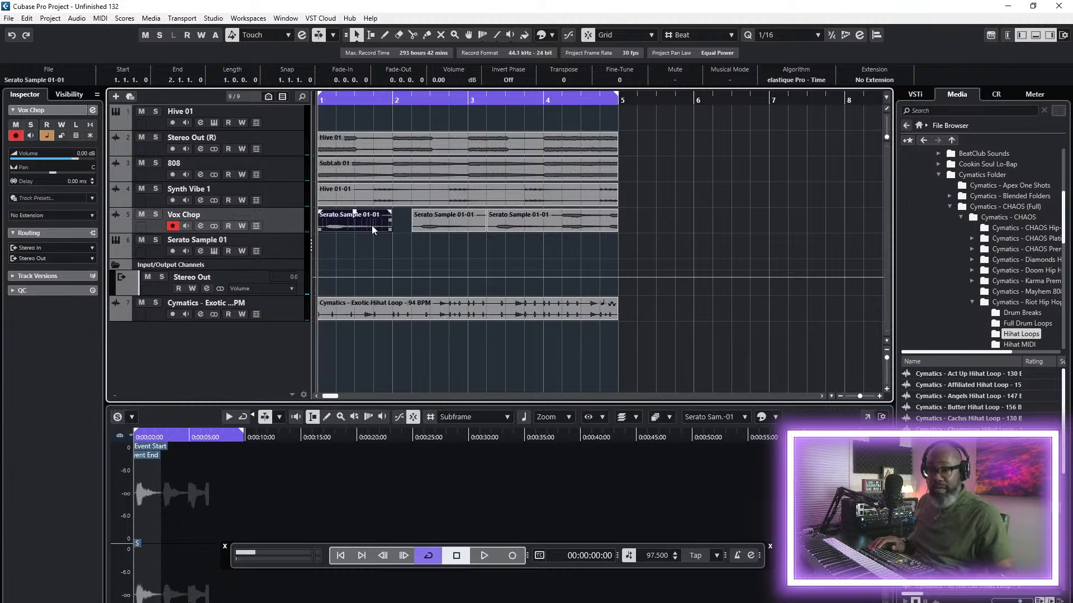
left_click_drag(364, 228, 374, 228)
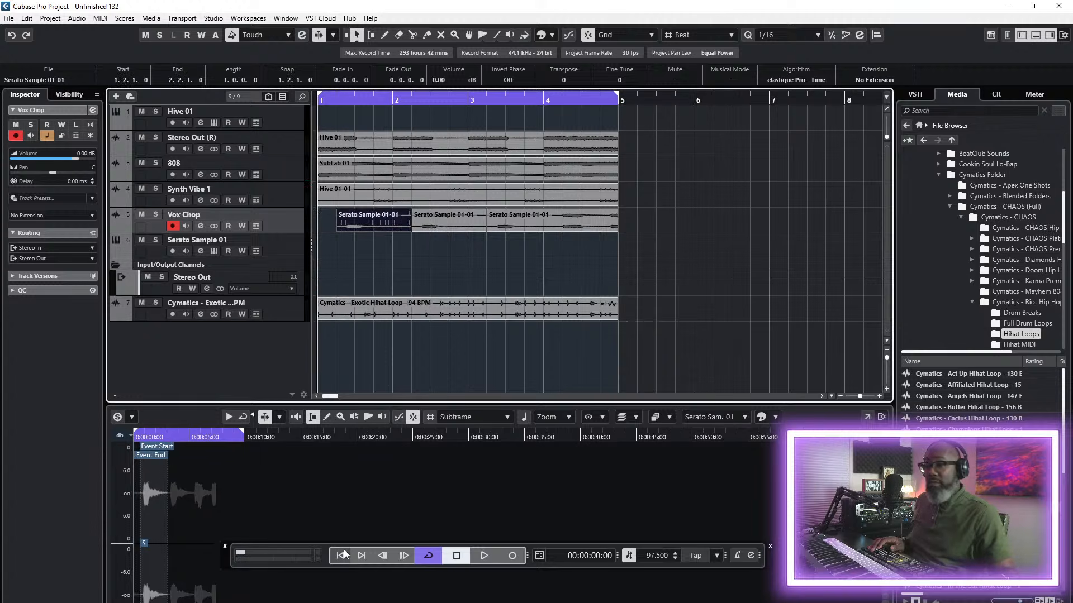
key("space")
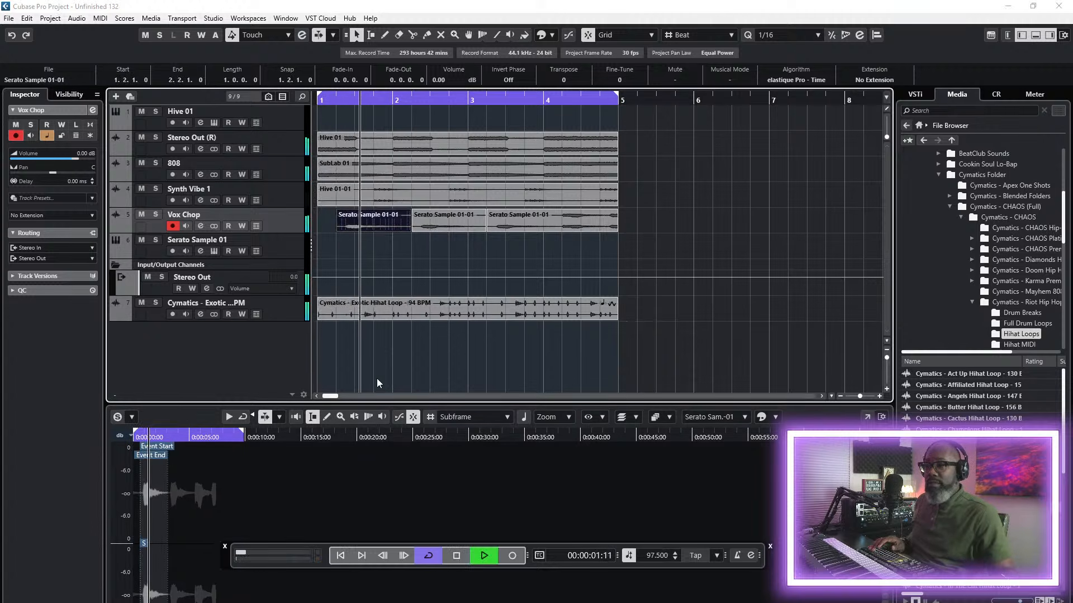
left_click_drag(337, 229, 315, 229)
- Move the hi-hat loop track directly below Hive 01 and rename it Hihats
left_click_drag(300, 311, 291, 137)
double_click(240, 138)
type("H")
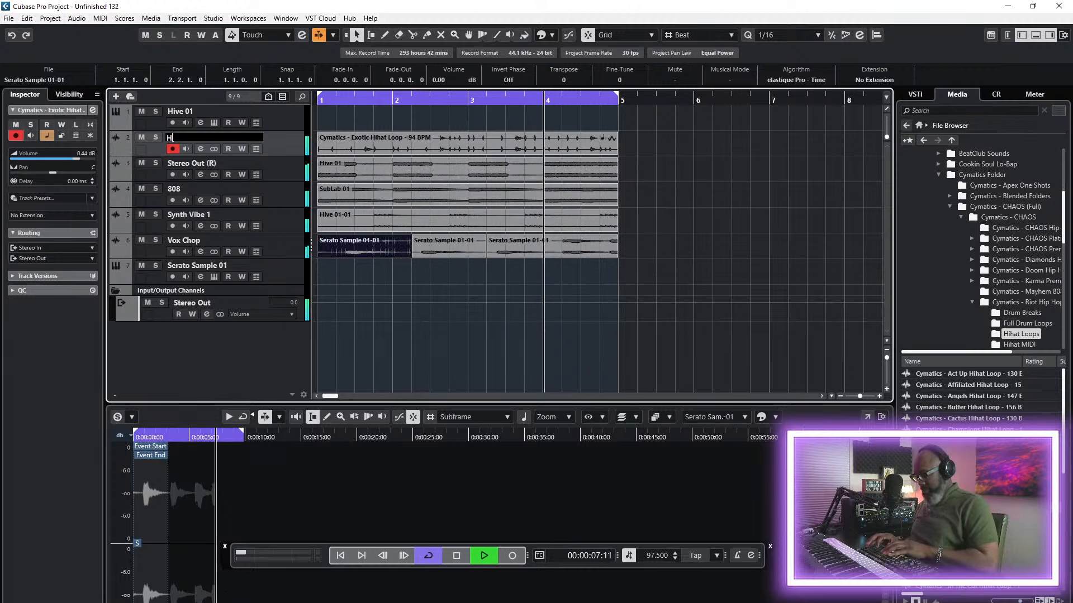
type("ihats")
key("Return")
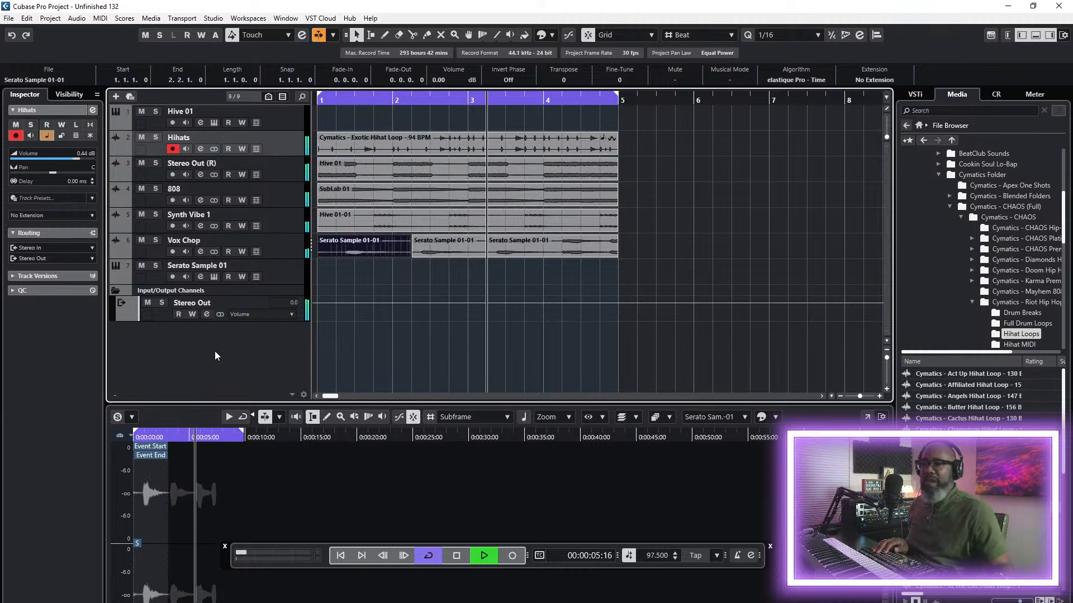
- Remove the Serato Sample 01 track and move the Hive 01 track below Vox Chop
right_click(286, 273)
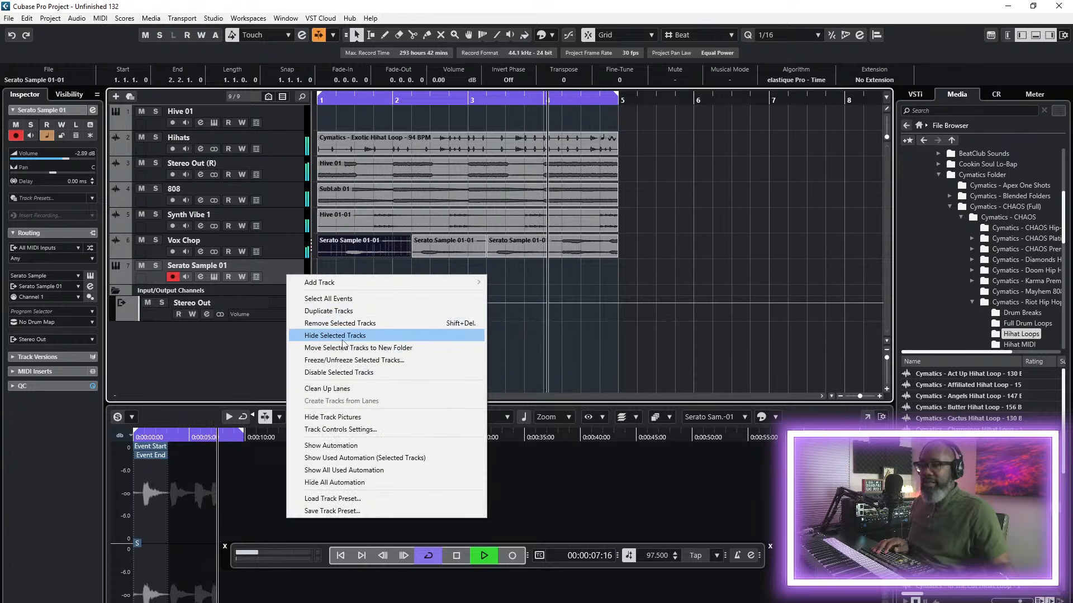
left_click(351, 324)
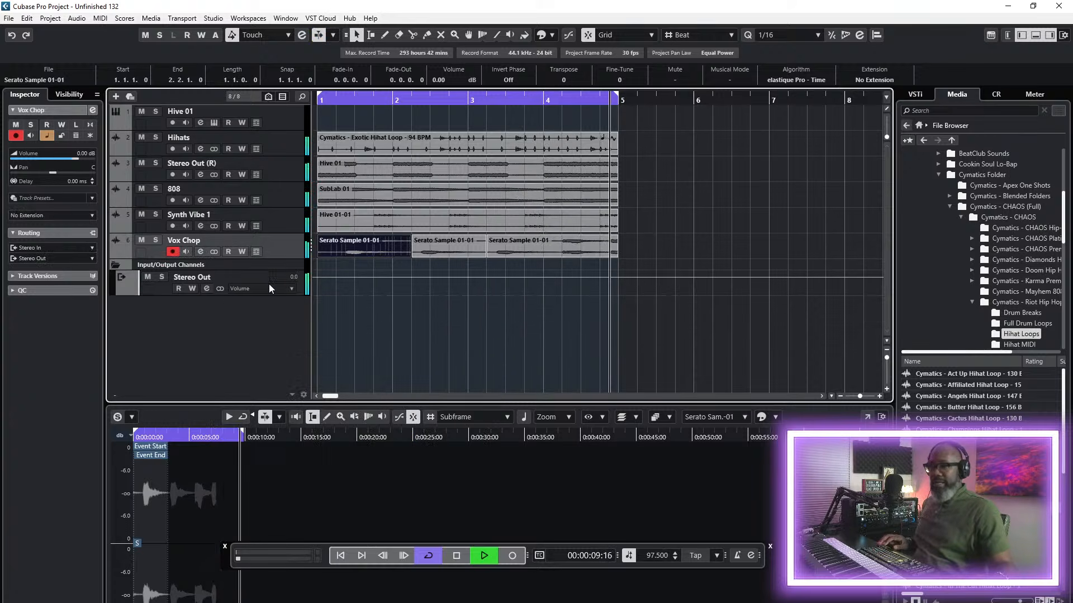
left_click_drag(287, 126, 281, 247)
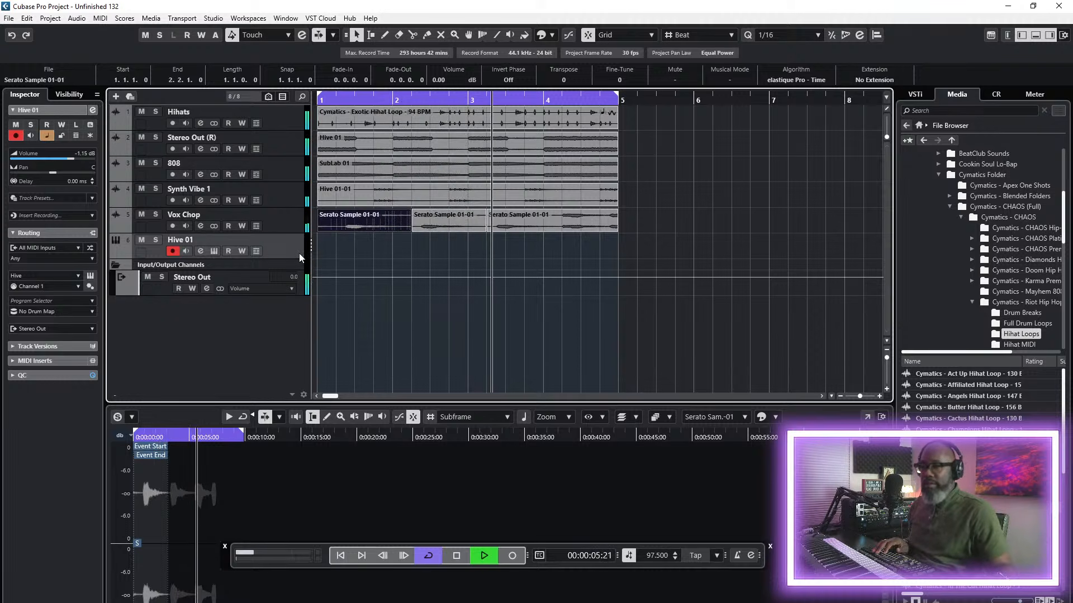
- Split the Exotic Hihat Loop event on the Hihats track at the bar lines and at beat 3 of each bar
left_click(574, 126)
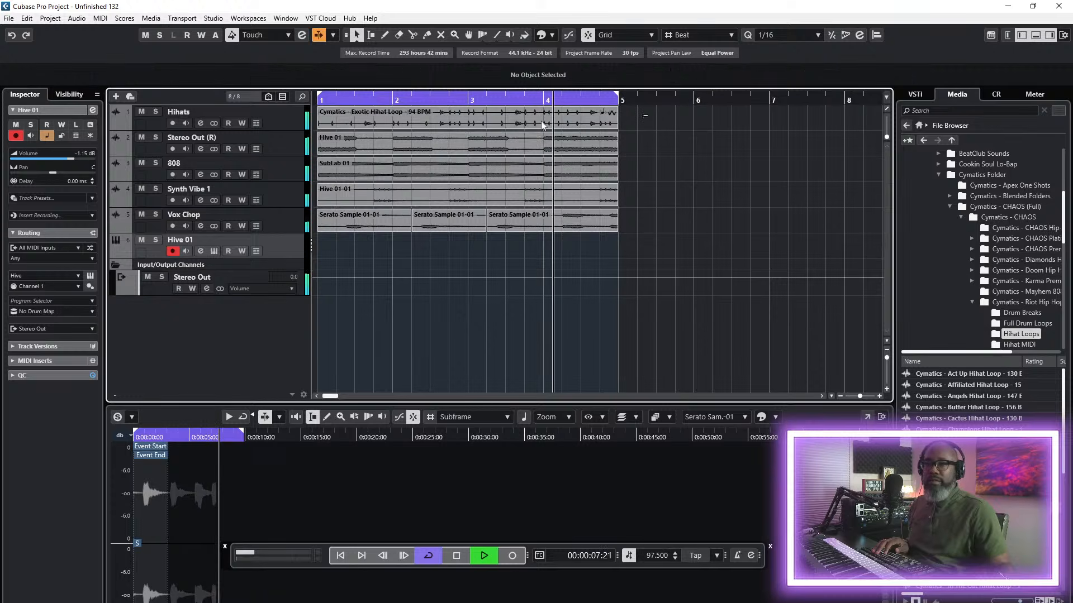
scroll(567, 82, "down", 3)
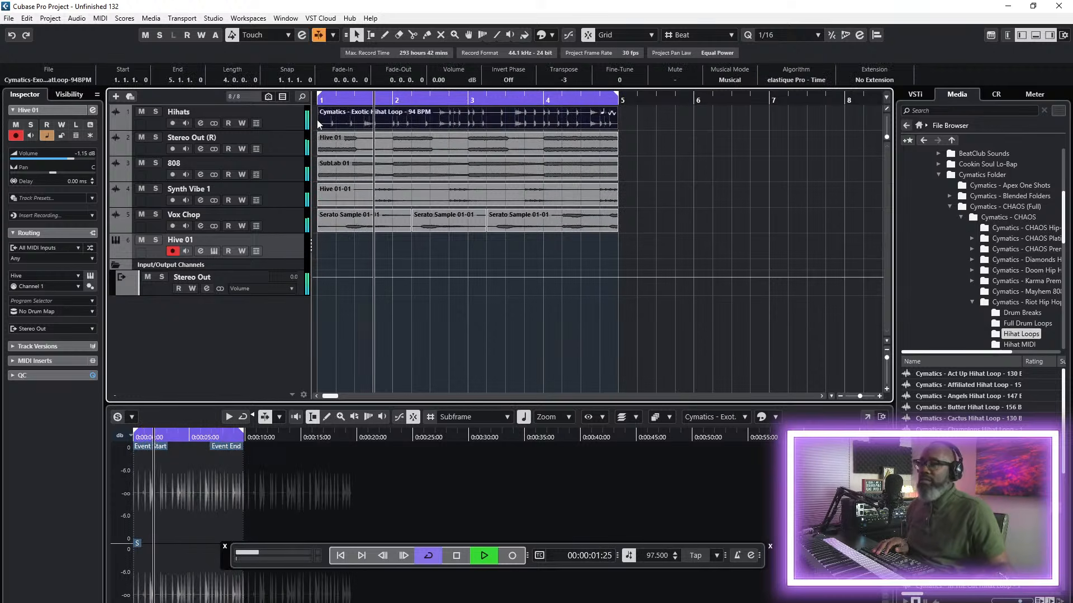
left_click(412, 35)
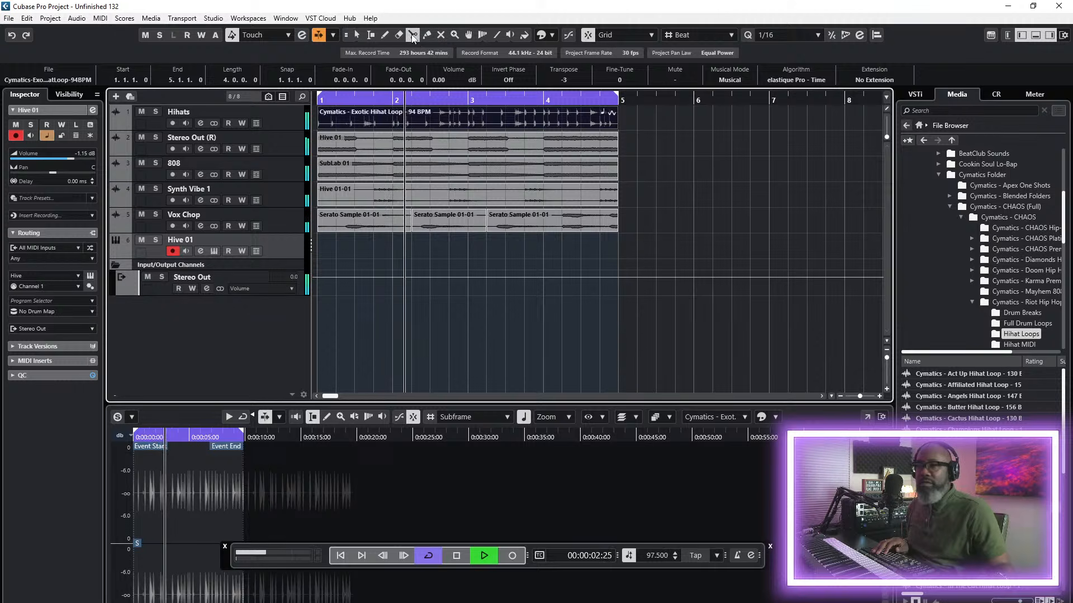
left_click(469, 115)
left_click(546, 115)
left_click(359, 120)
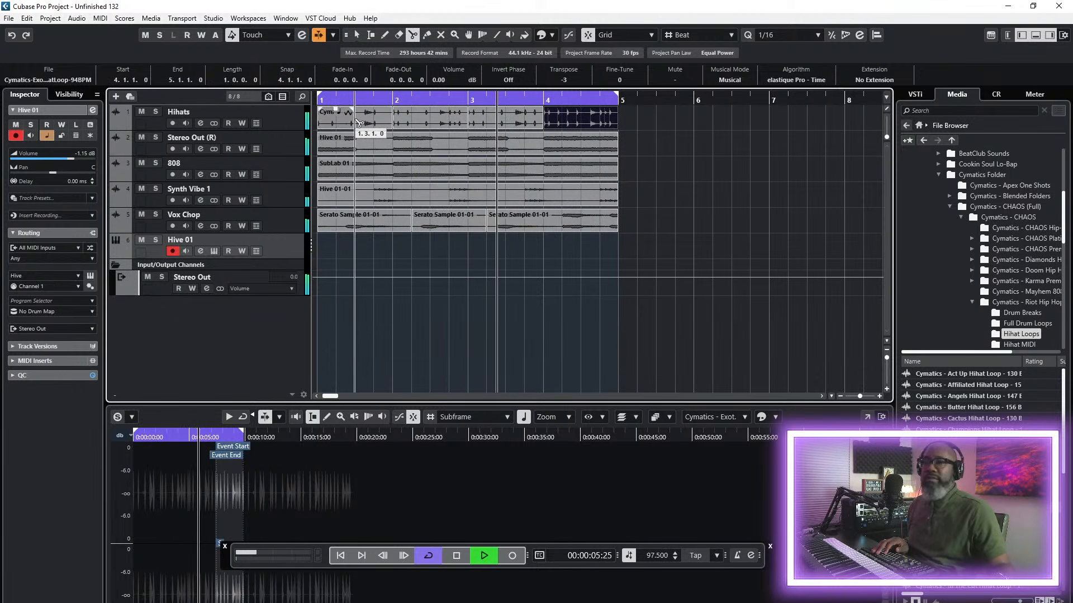
left_click(435, 119)
left_click(507, 117)
left_click(583, 115)
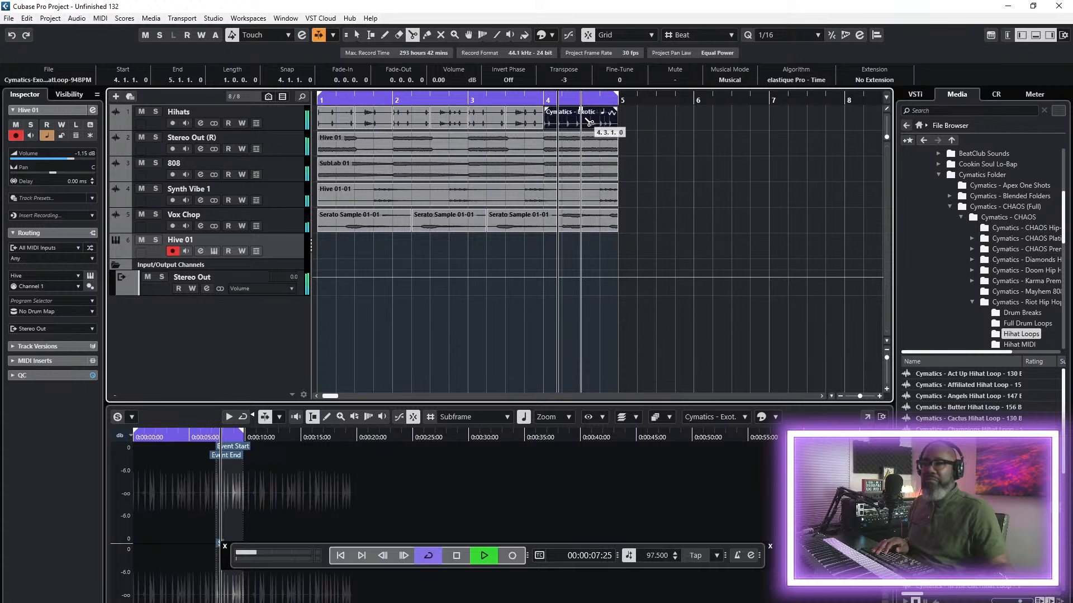
left_click(356, 35)
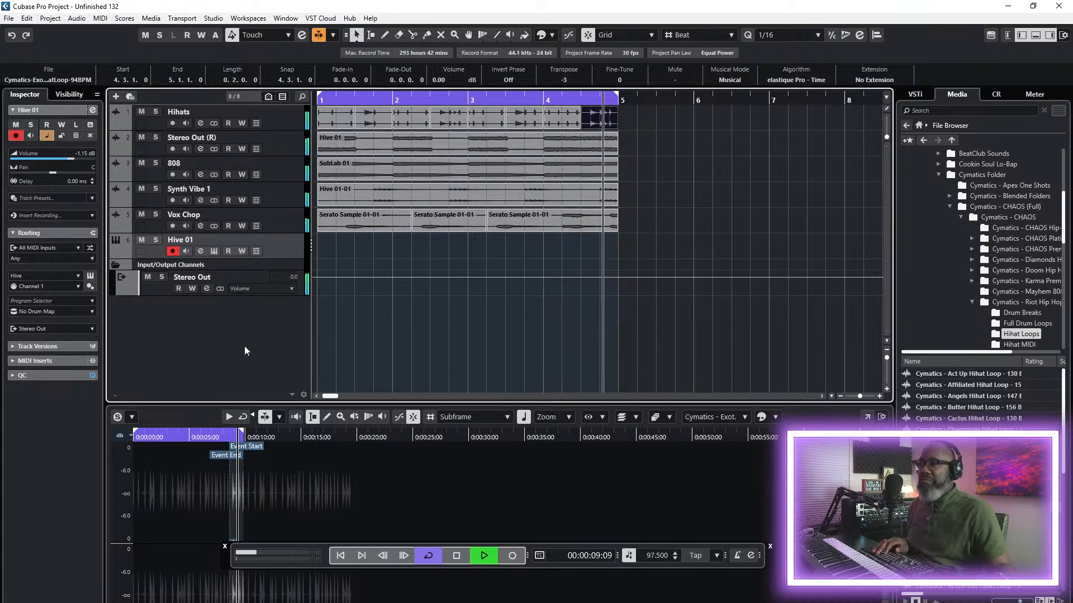
- Add a sampler track named Kick with its audio output set to Stereo Out
right_click(173, 330)
left_click(219, 376)
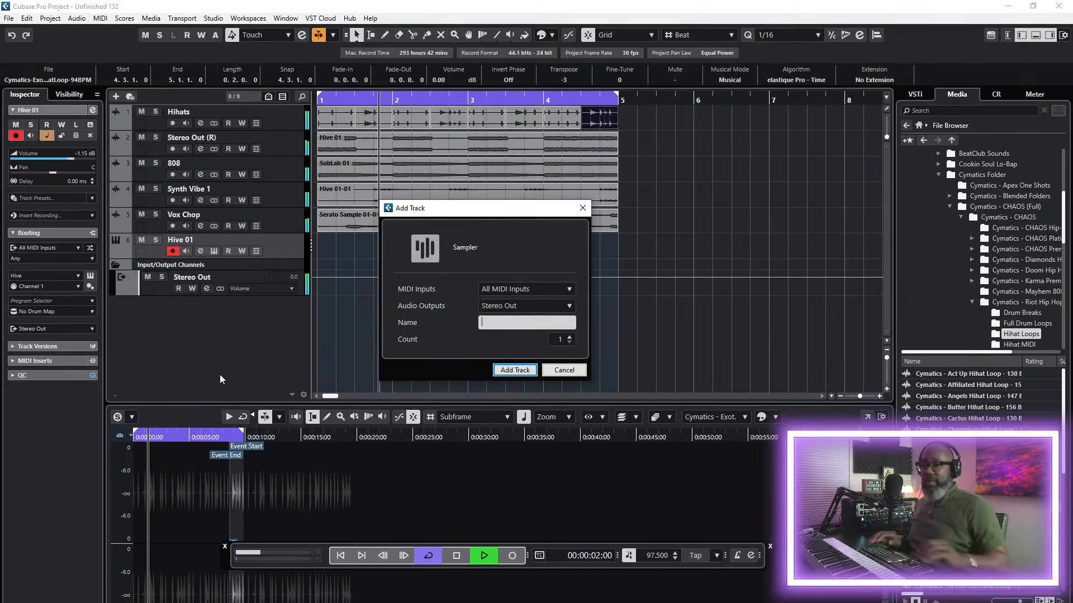
type("Ki")
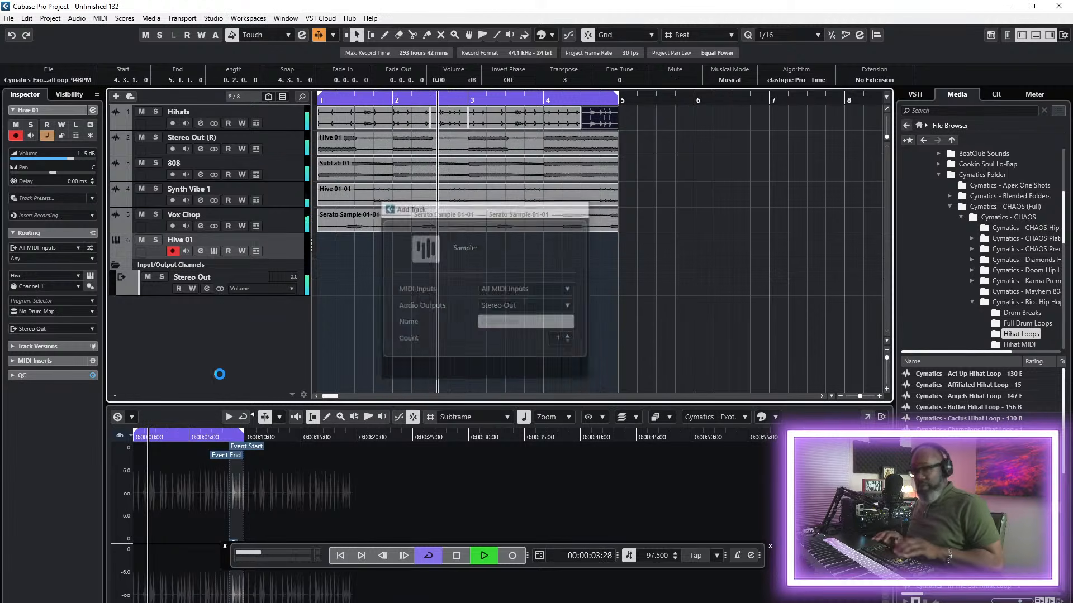
key("Return")
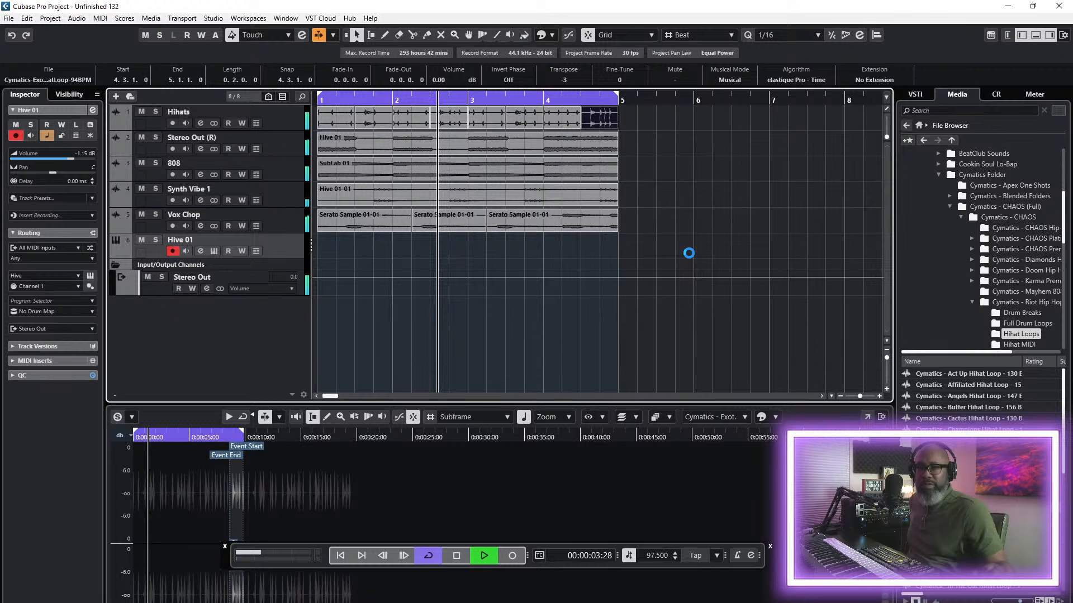
- Solo the Stereo Out (R) track briefly to identify it, and rename it Melody
left_click(283, 140)
left_click(155, 137)
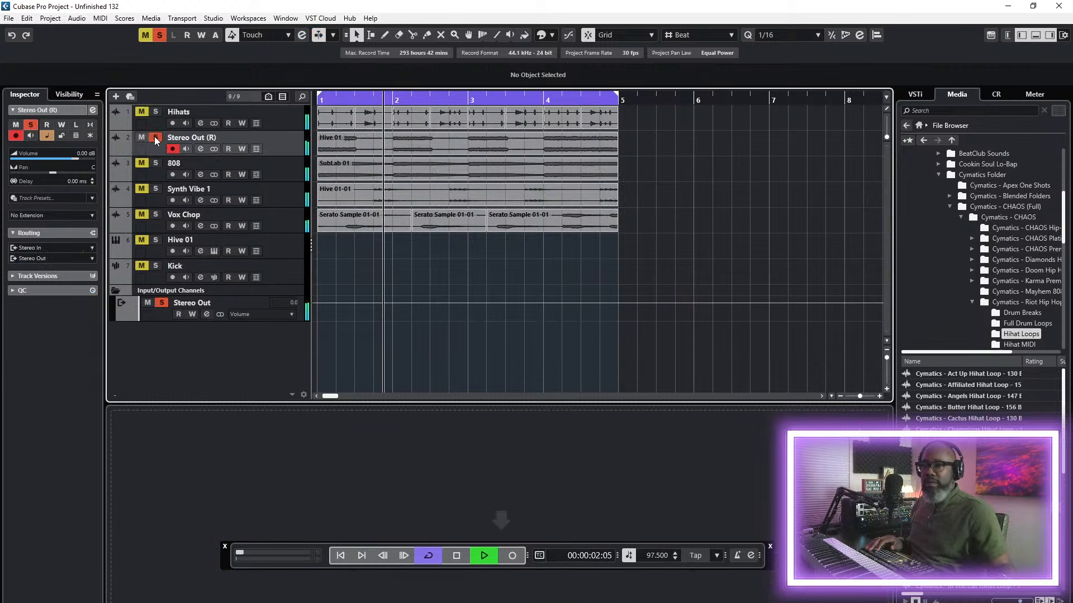
left_click(154, 136)
double_click(191, 137)
type("M")
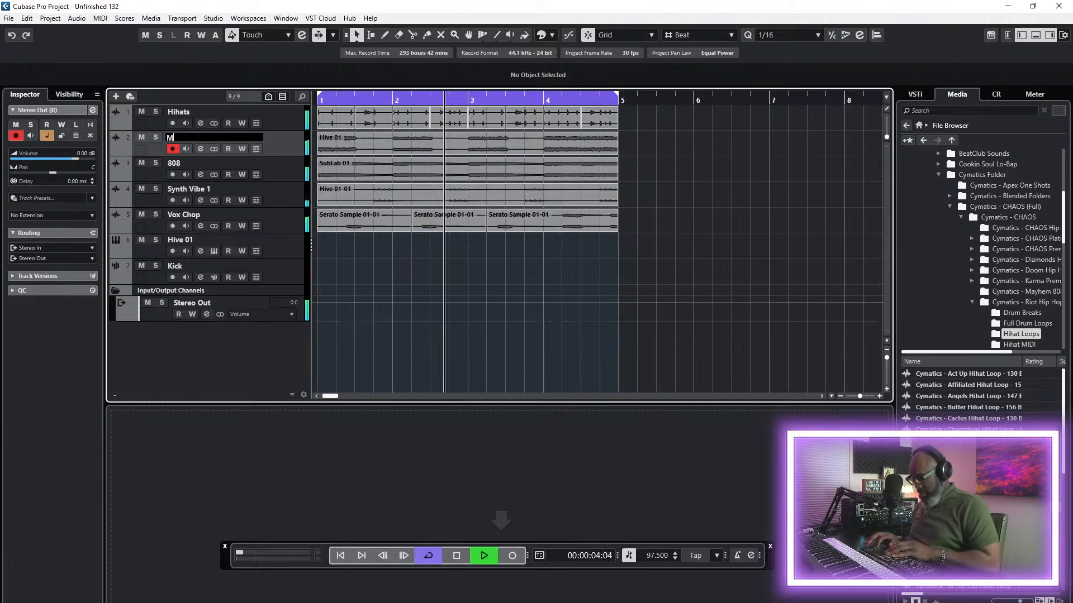
type("elody")
key("Return")
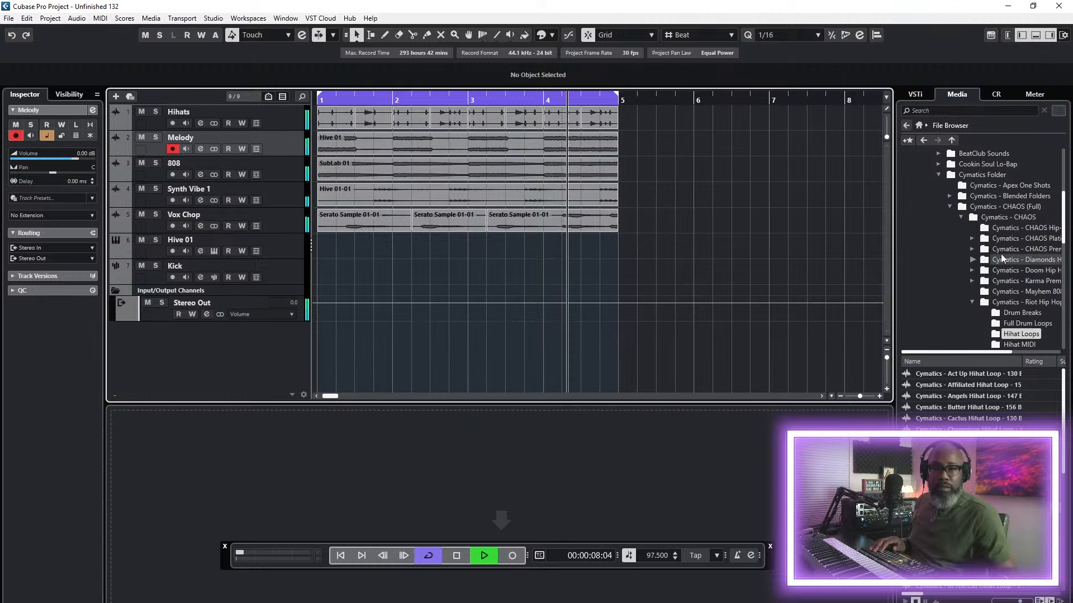
- Look through the sound folders while the loop plays, and open the Cookin Soul - LO-BAP Bundle folder
scroll(1007, 258, "down", 5)
scroll(1010, 257, "up", 5)
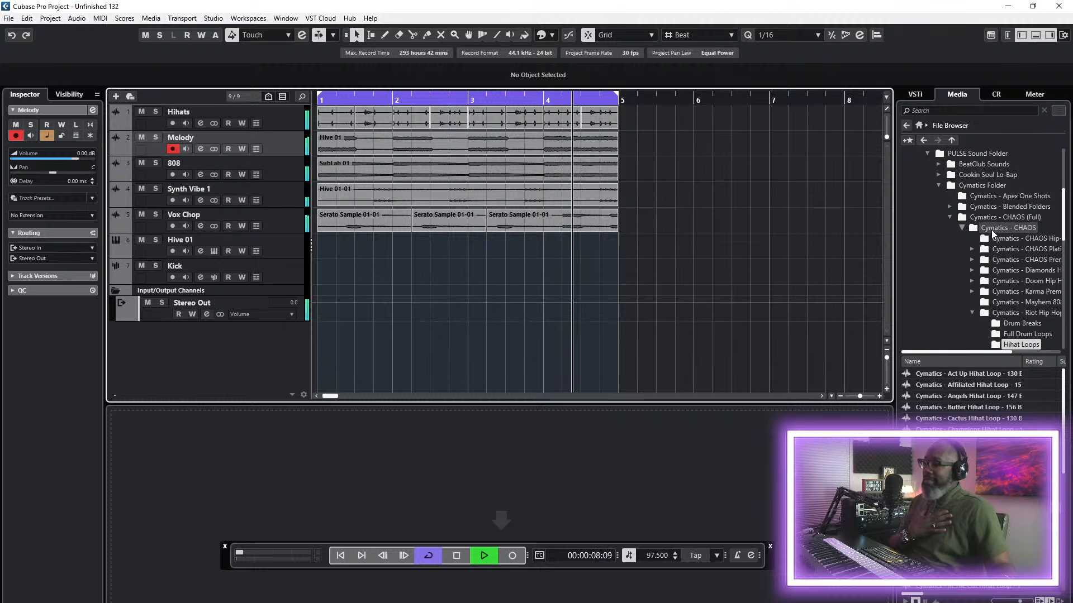
key("space")
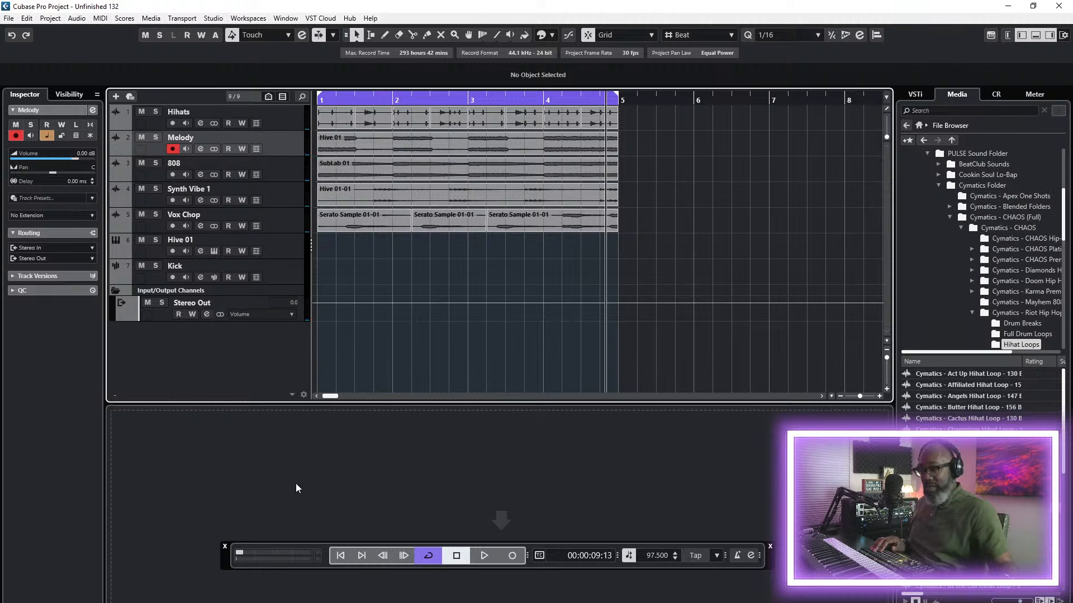
left_click(353, 556)
key("space")
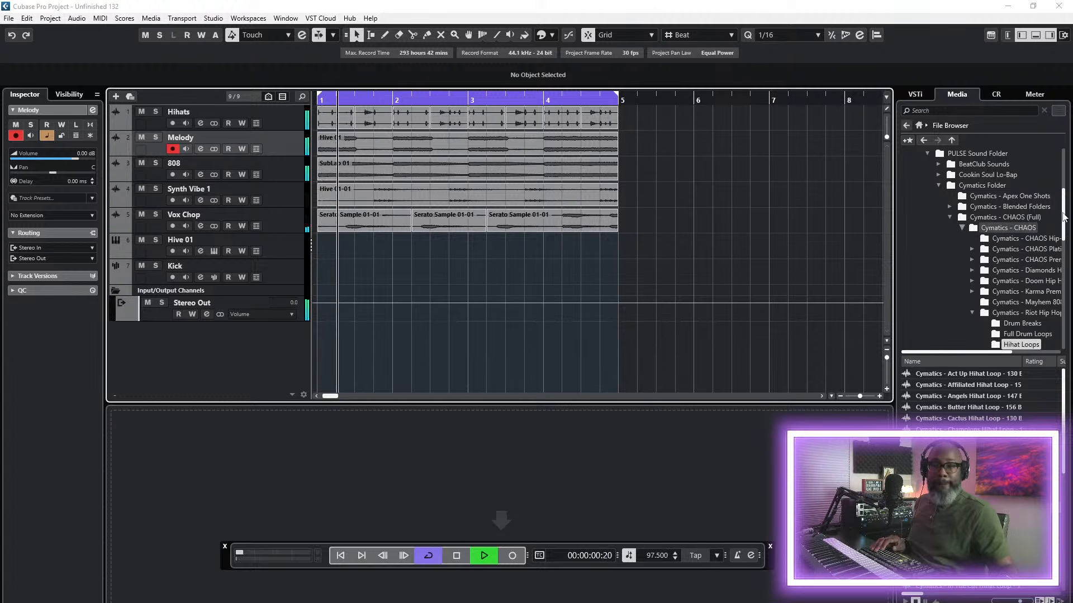
scroll(1027, 220, "down", 2)
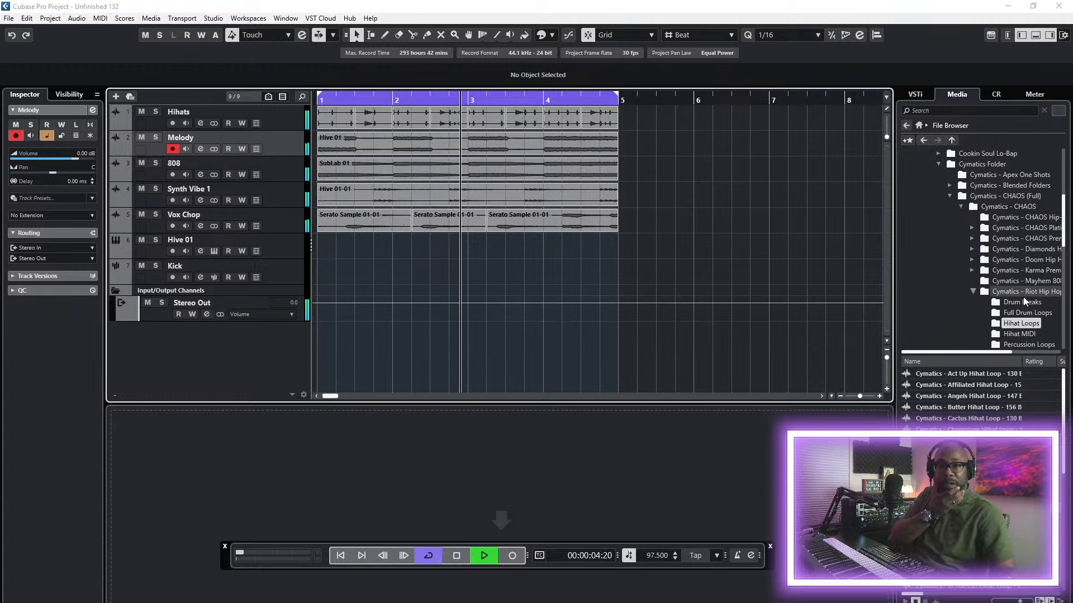
scroll(1026, 287, "down", 1)
scroll(1027, 283, "down", 4)
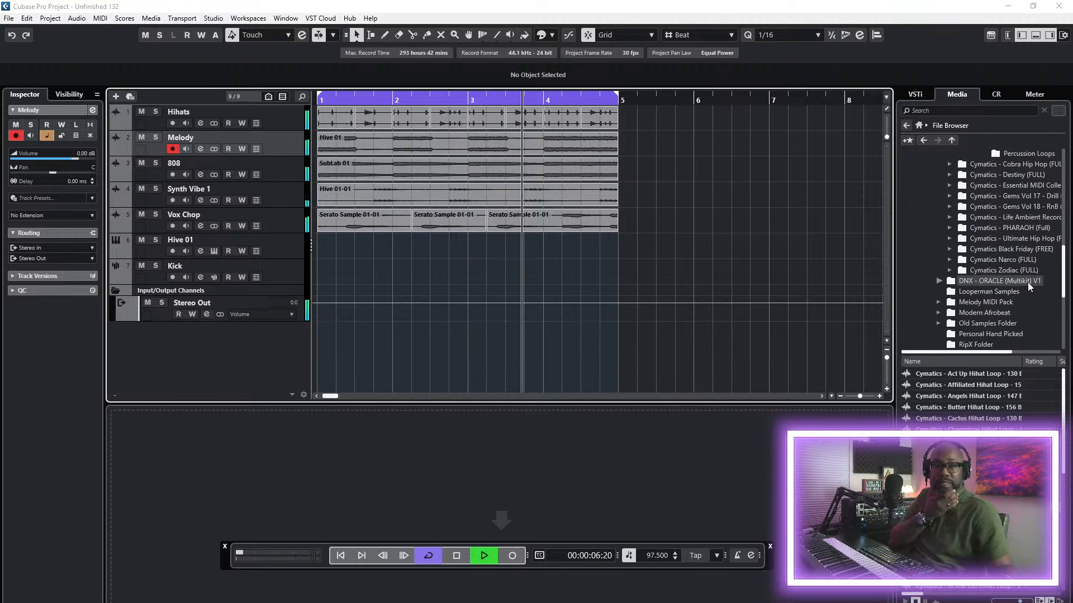
scroll(1029, 256, "up", 4)
scroll(1031, 230, "up", 3)
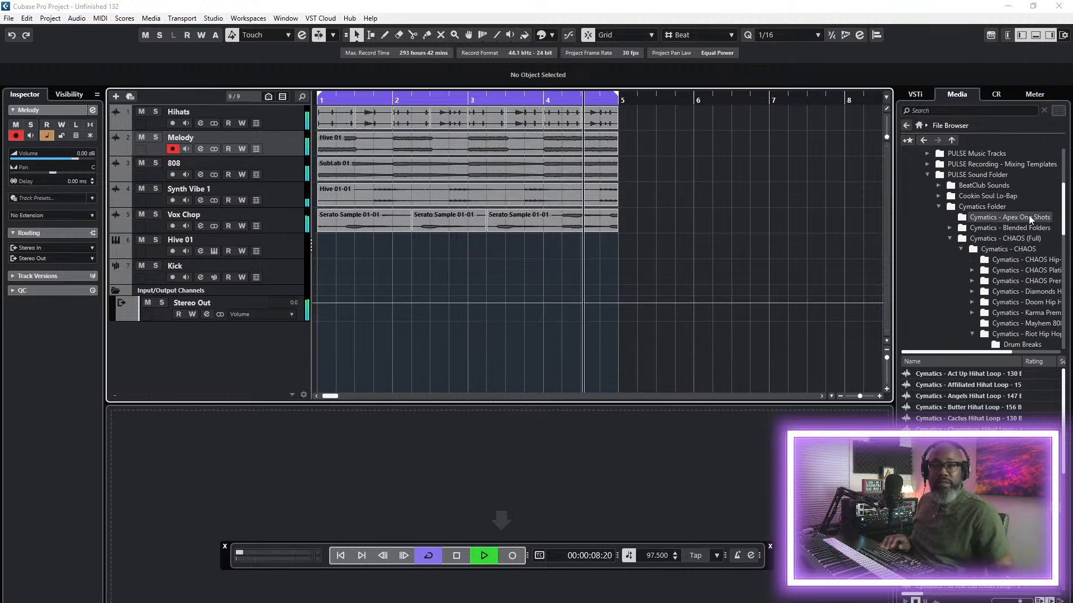
left_click(987, 196)
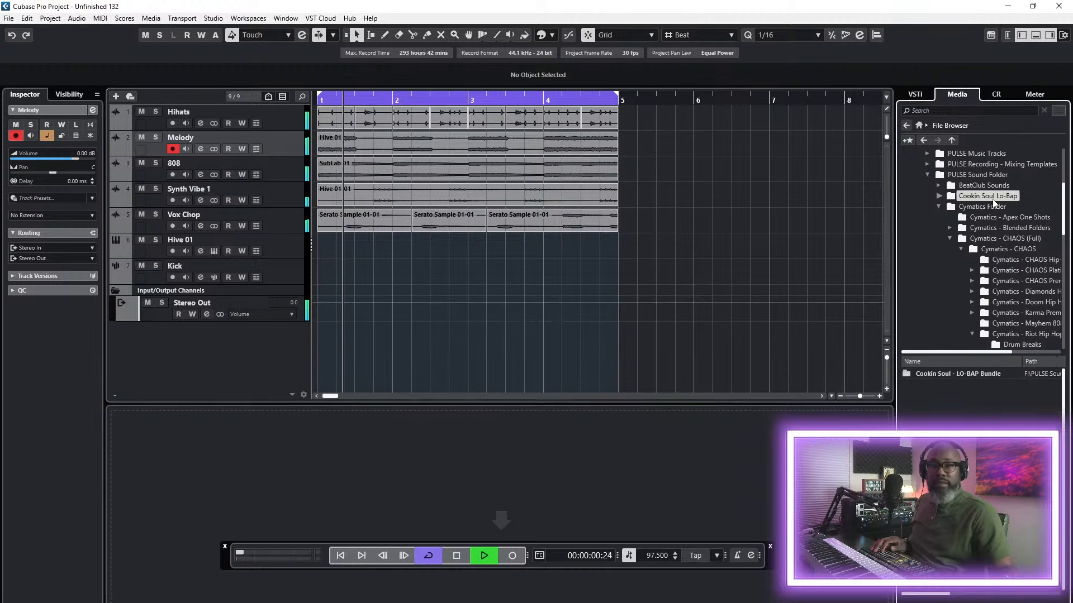
double_click(958, 375)
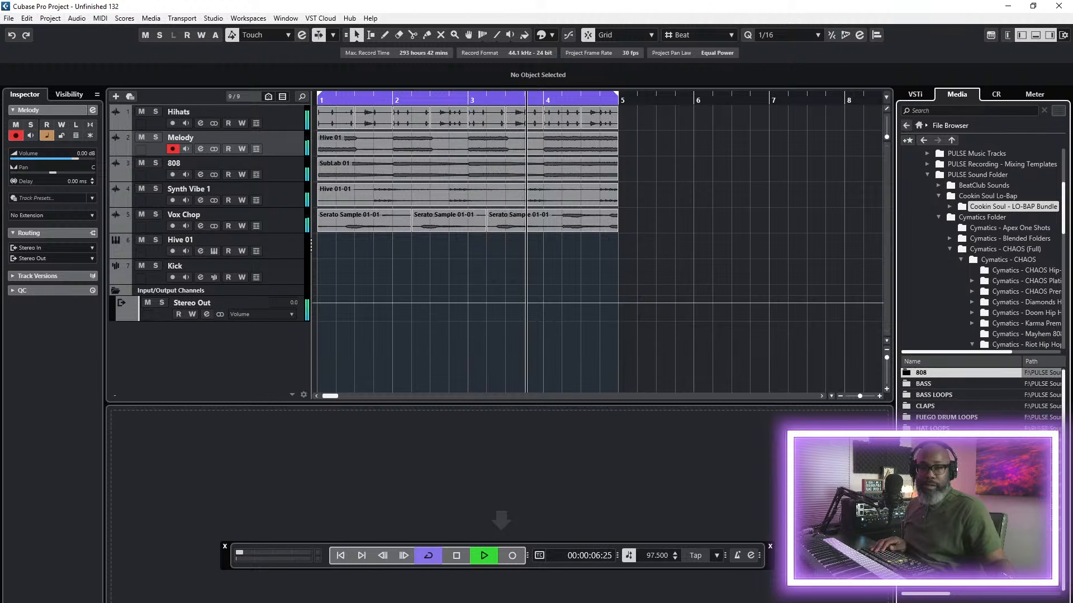
key("space")
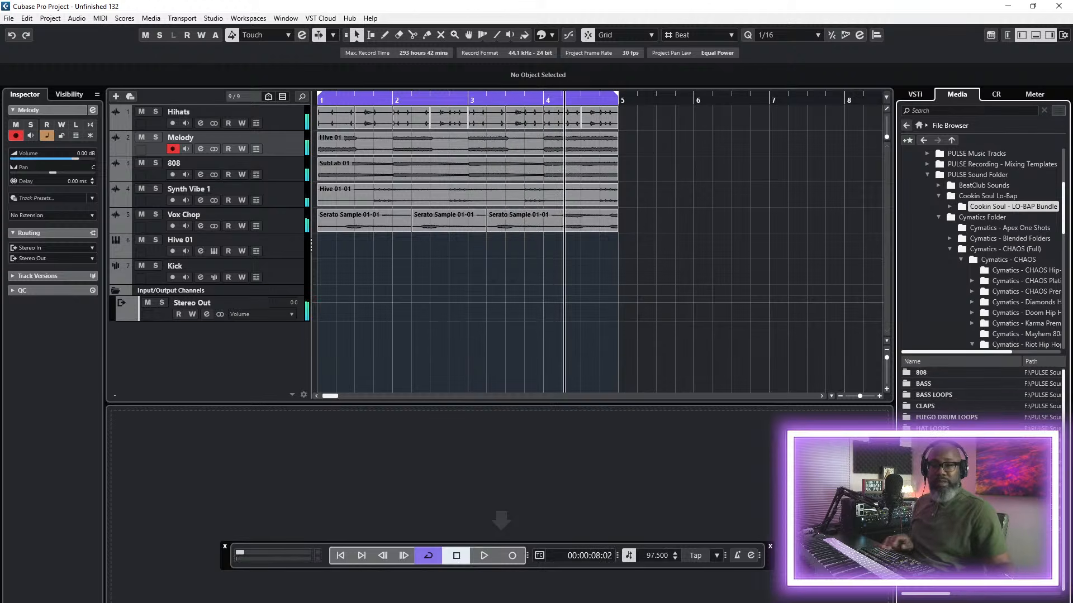
- Audition samples in the bundle's KICKS folder and load the Kick (Cleaners) sample into the Kick track's sampler
left_click(941, 408)
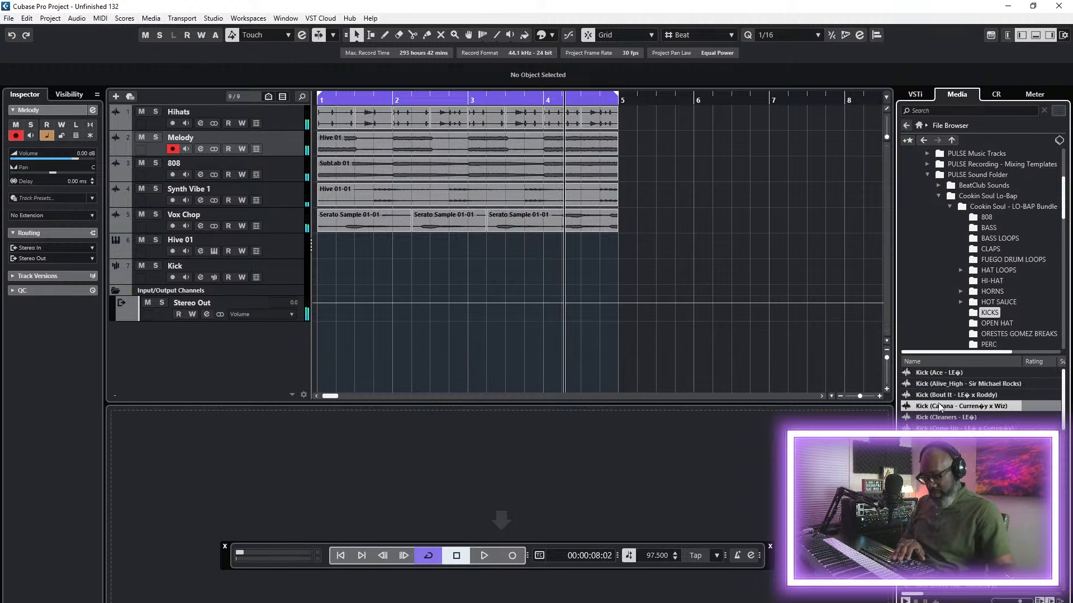
key("Down")
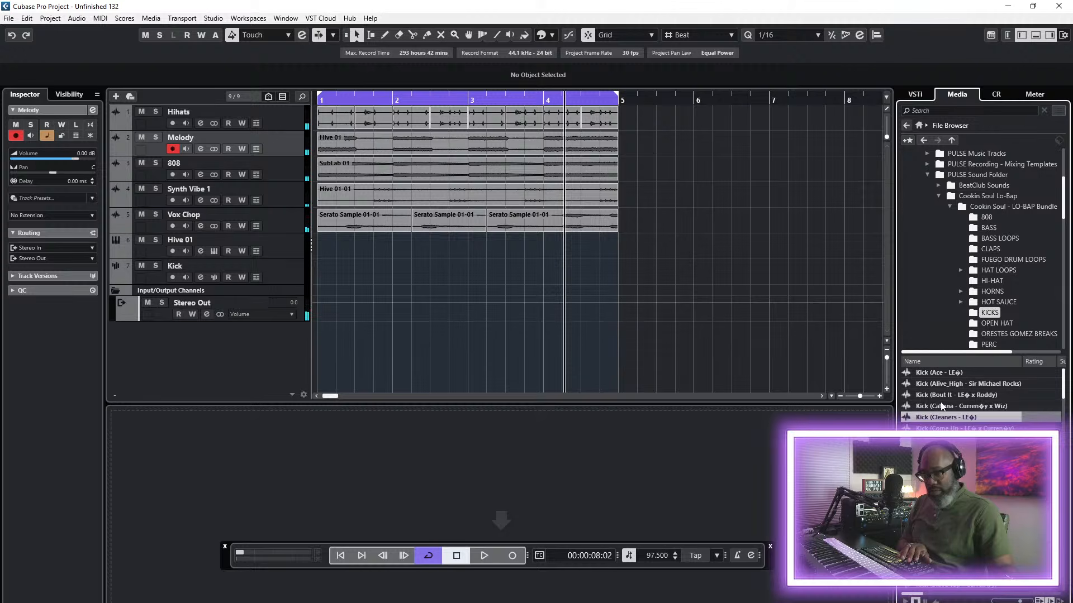
left_click(282, 267)
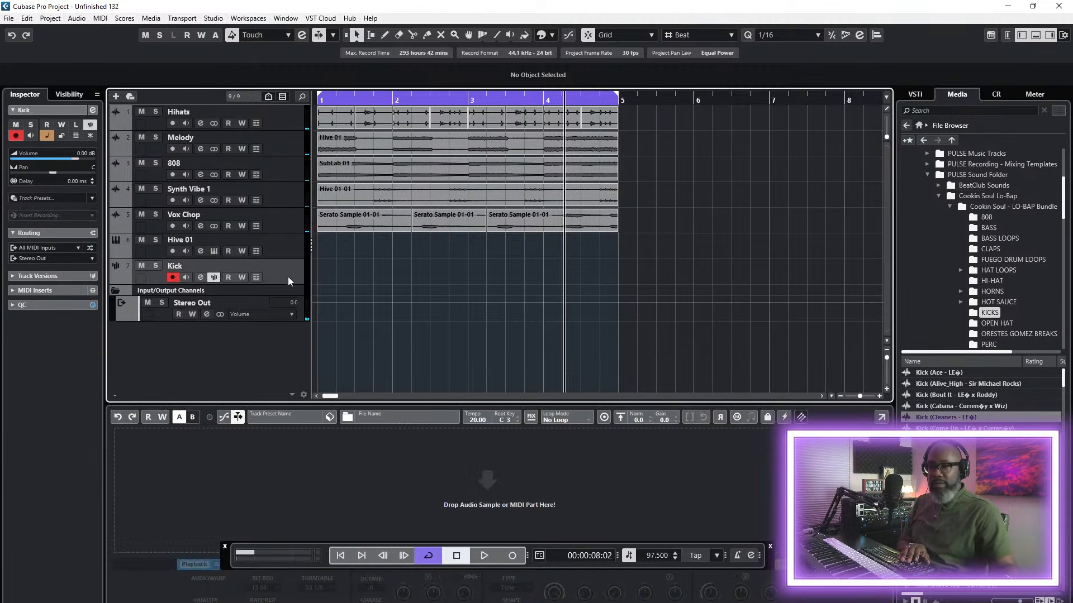
left_click_drag(941, 417, 525, 469)
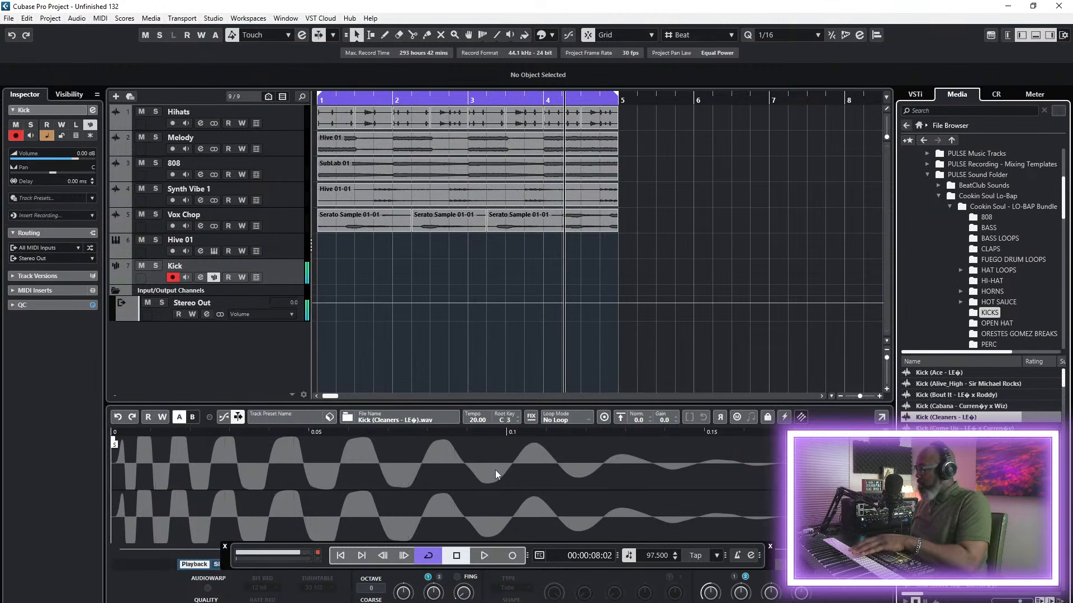
- Record a kick pattern across bars 1 to 4, and move the Kick track above Hihats
key("space")
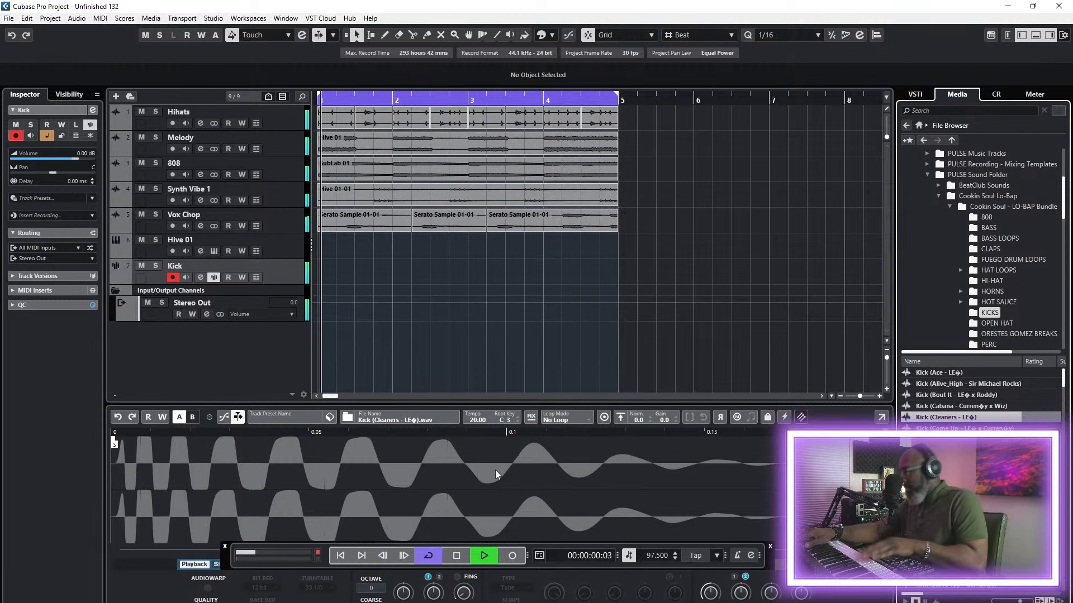
key("KP_Multiply")
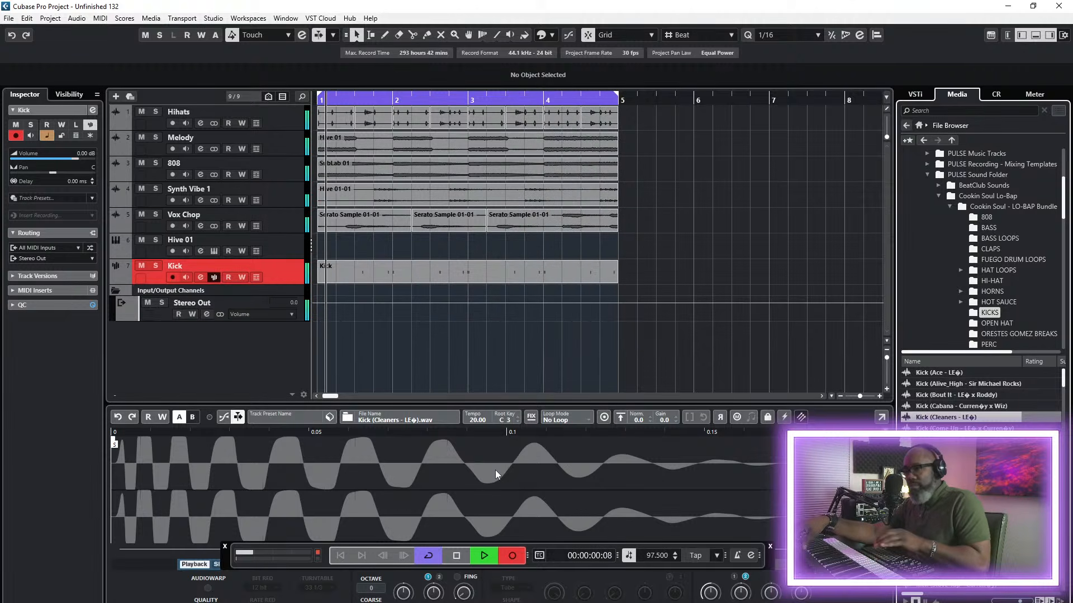
key("KP_Multiply")
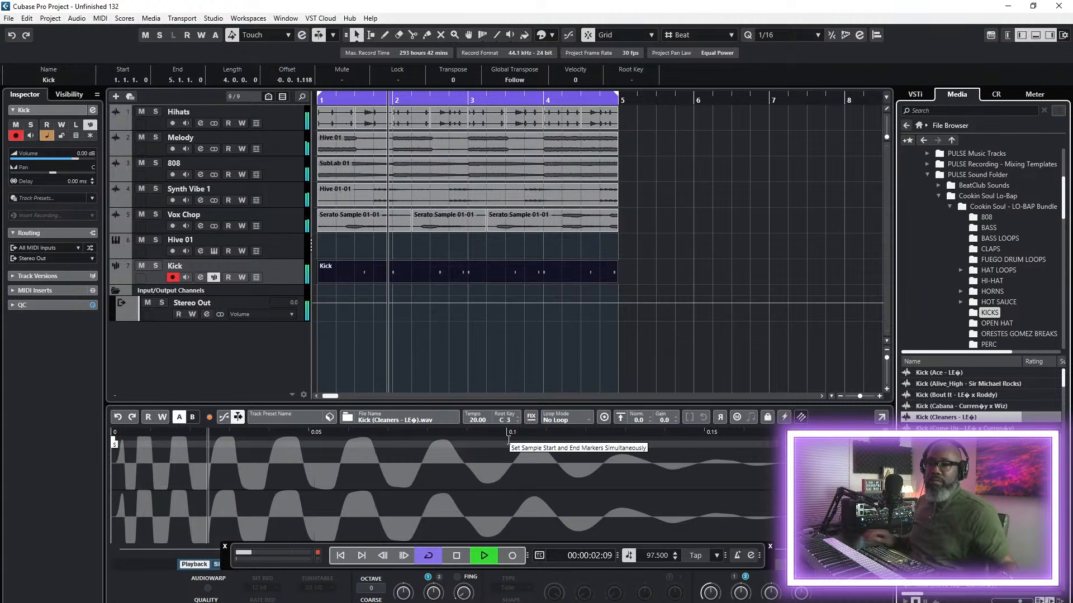
left_click_drag(284, 270, 269, 120)
- Add a sampler track named Snare directly below the Kick track
right_click(223, 340)
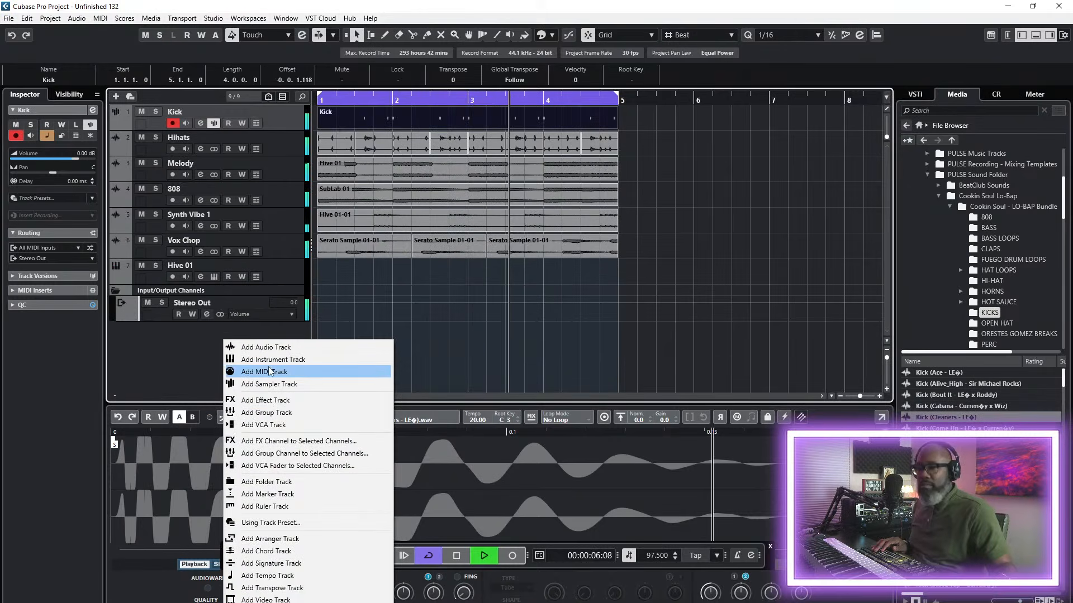
left_click(295, 383)
type("S")
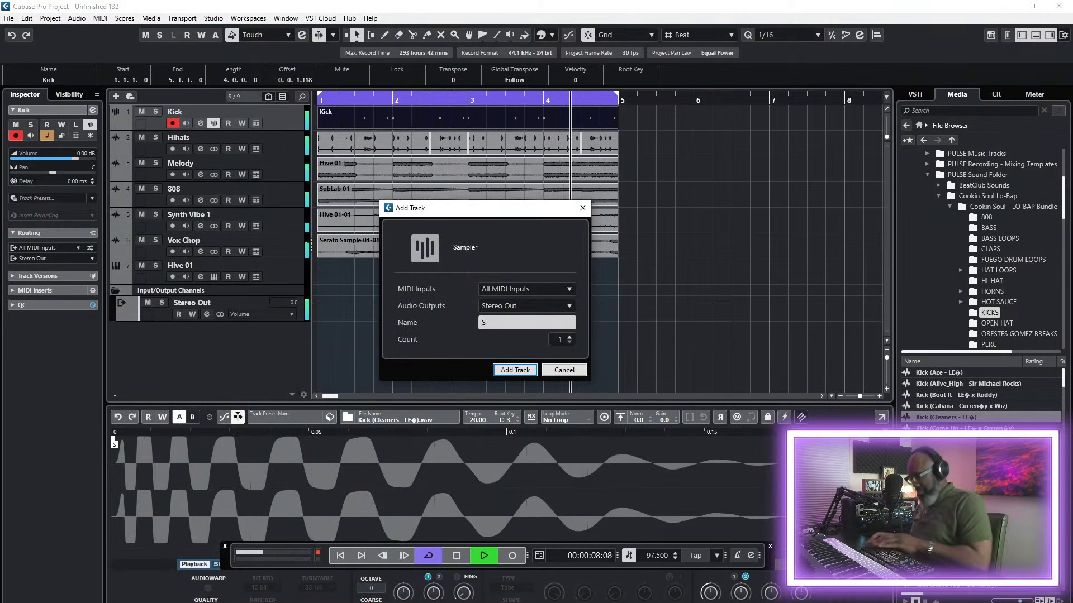
key("Return")
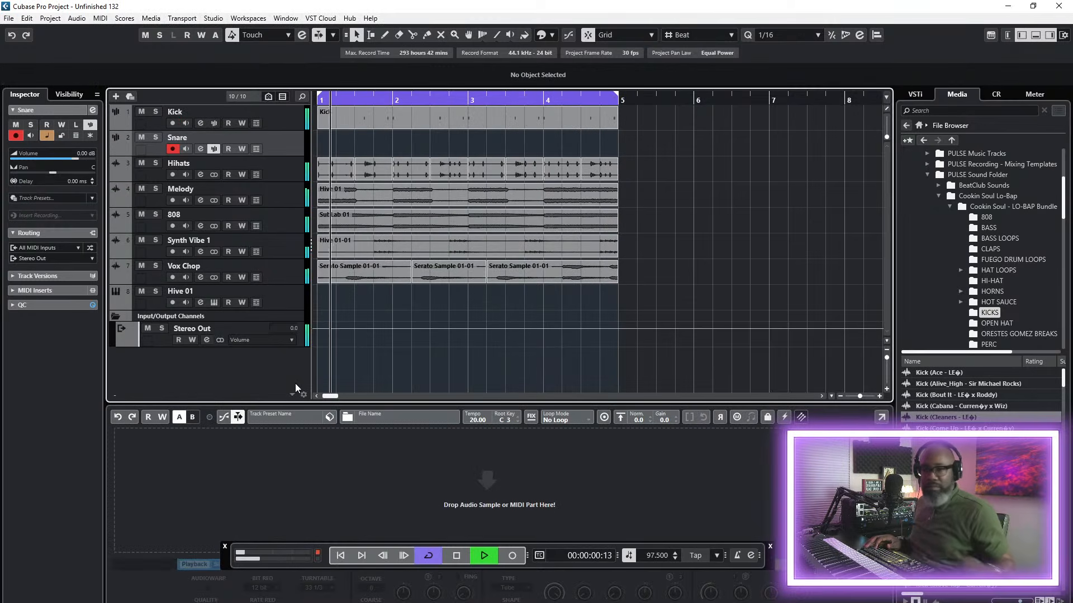
- Audition the claps in the bundle's CLAPS folder and load the Clap - Freeway sample into the Snare track's sampler
key("space")
scroll(1004, 268, "down", 3)
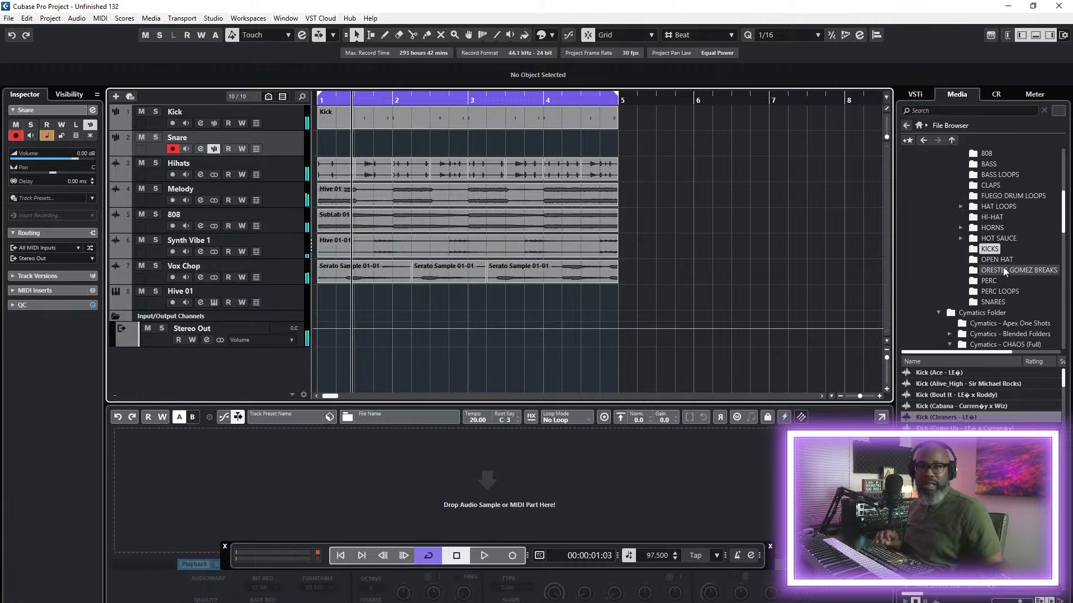
scroll(1010, 271, "up", 2)
left_click(988, 228)
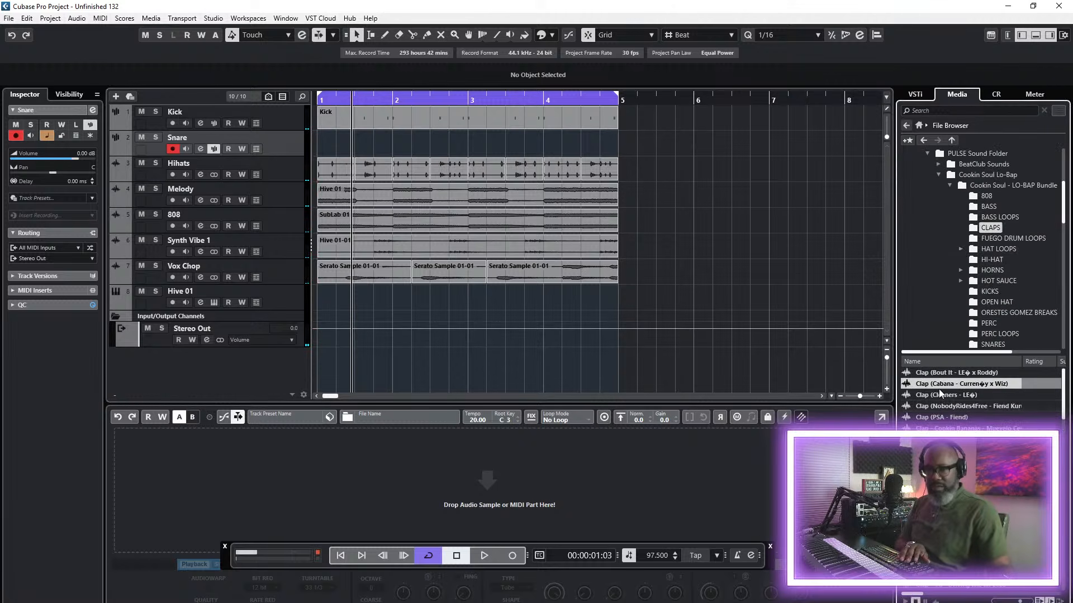
key("Down")
key("Down")
key("Down")
key("Down")
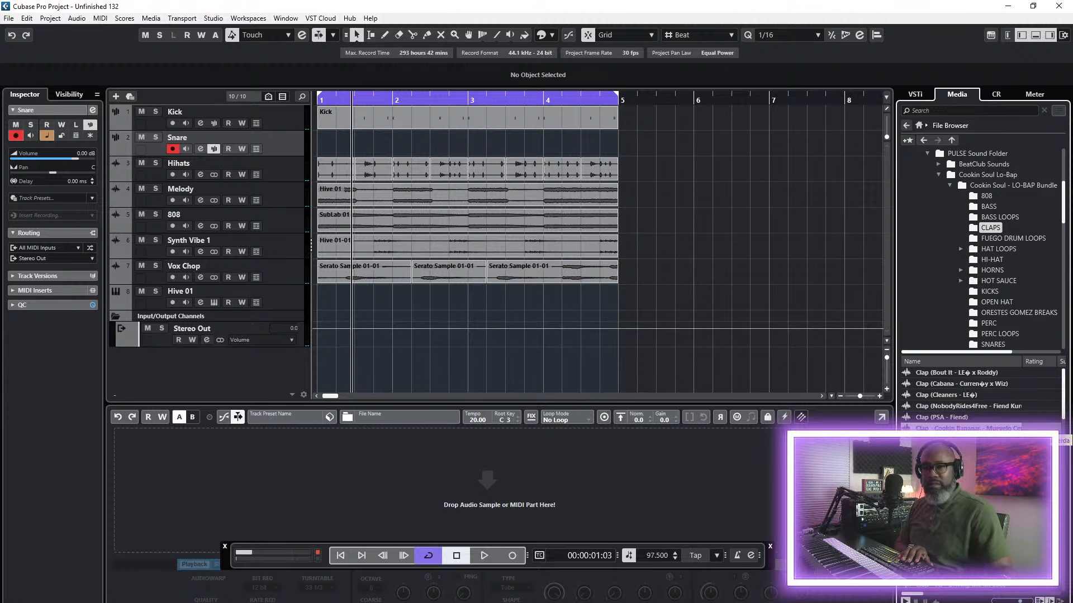
left_click_drag(950, 451, 435, 482)
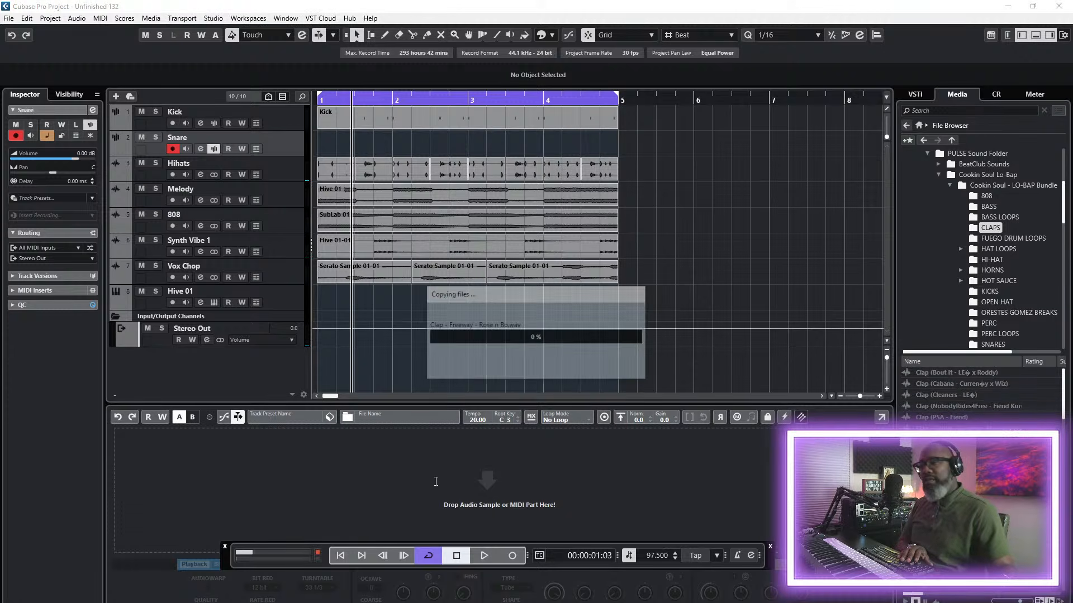
- Record a clap pattern across bars 1 to 4 on the Snare track and rename the track Claps
key("space")
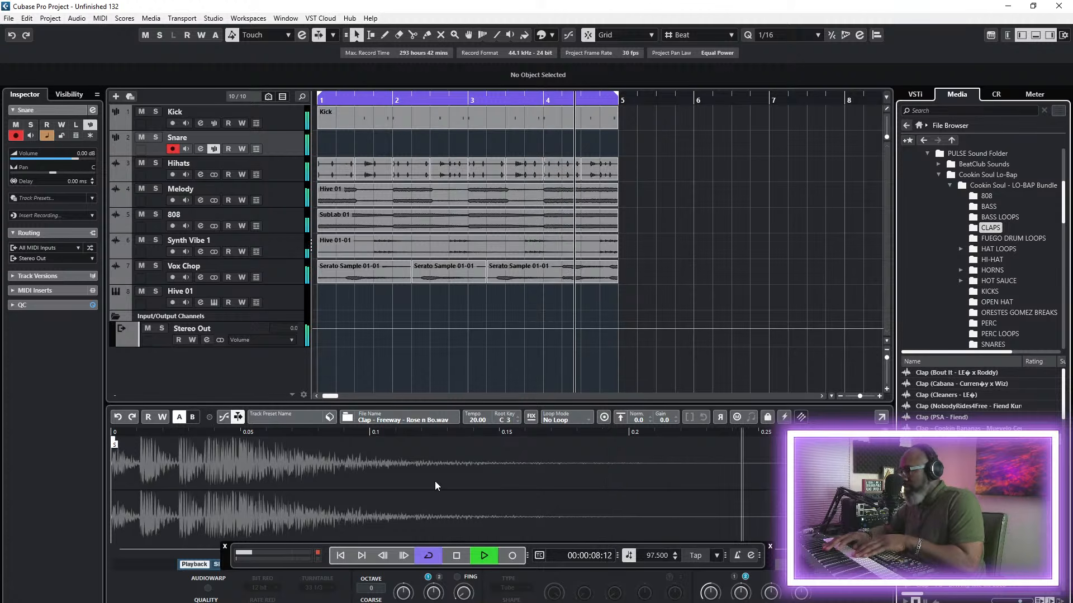
key("KP_Multiply")
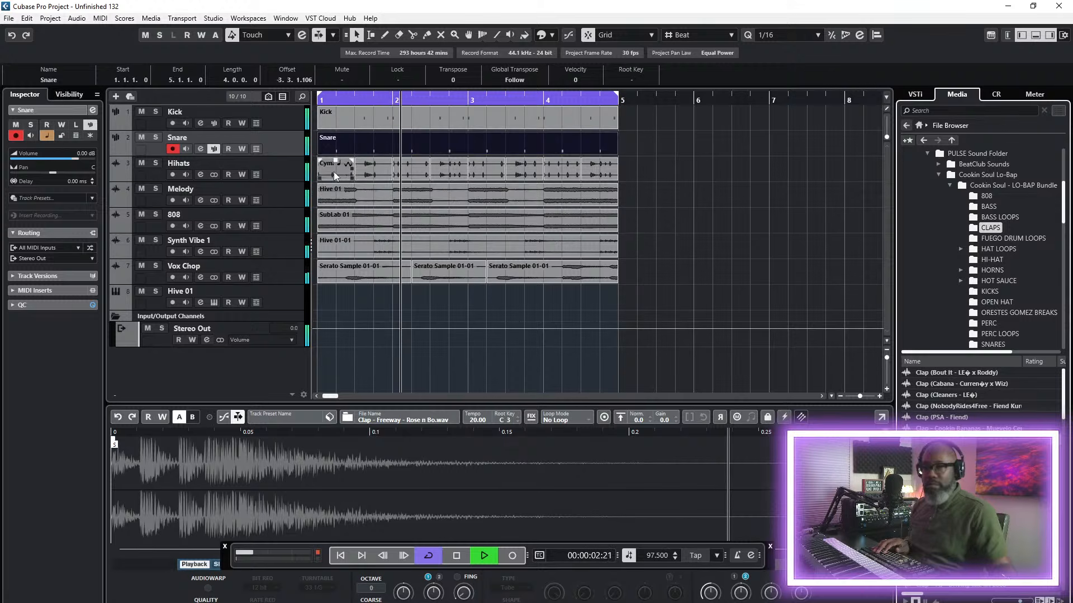
double_click(193, 141)
type("Claps")
key("Return")
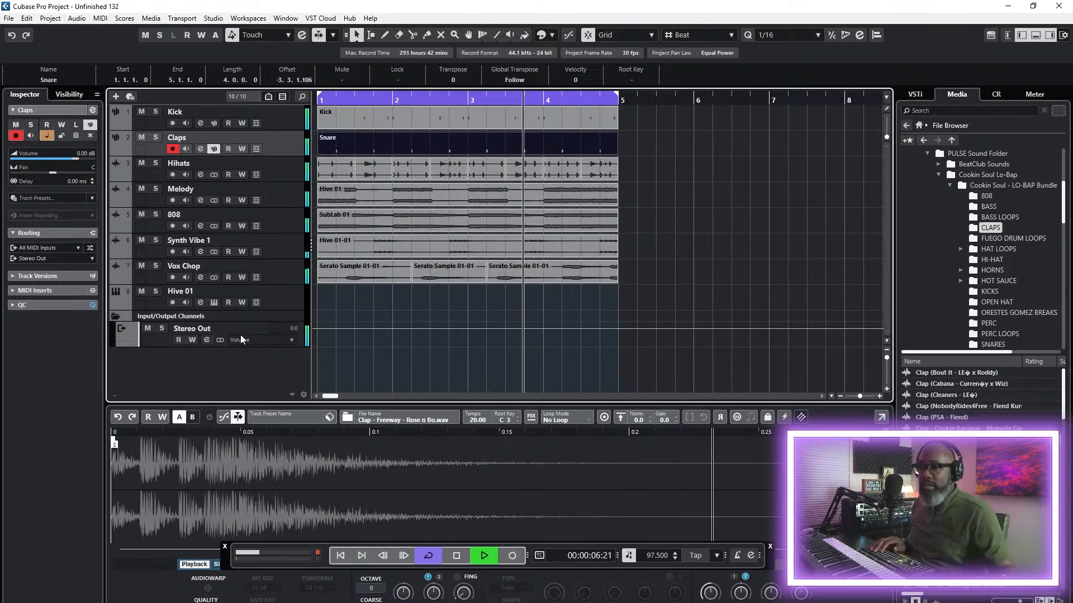
right_click(191, 377)
left_click(156, 364)
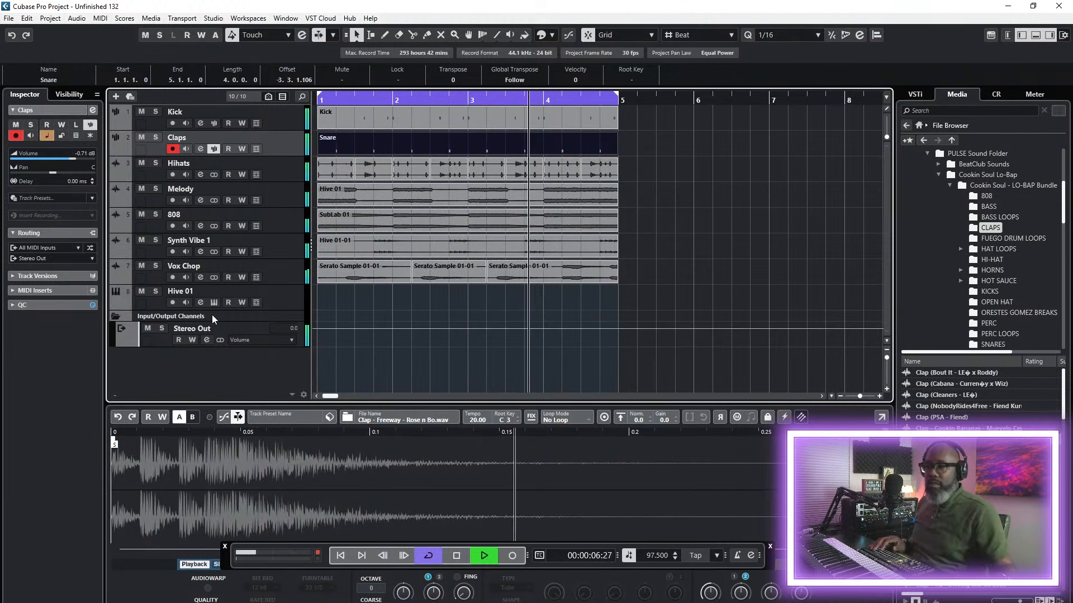
right_click(158, 368)
left_click(142, 372)
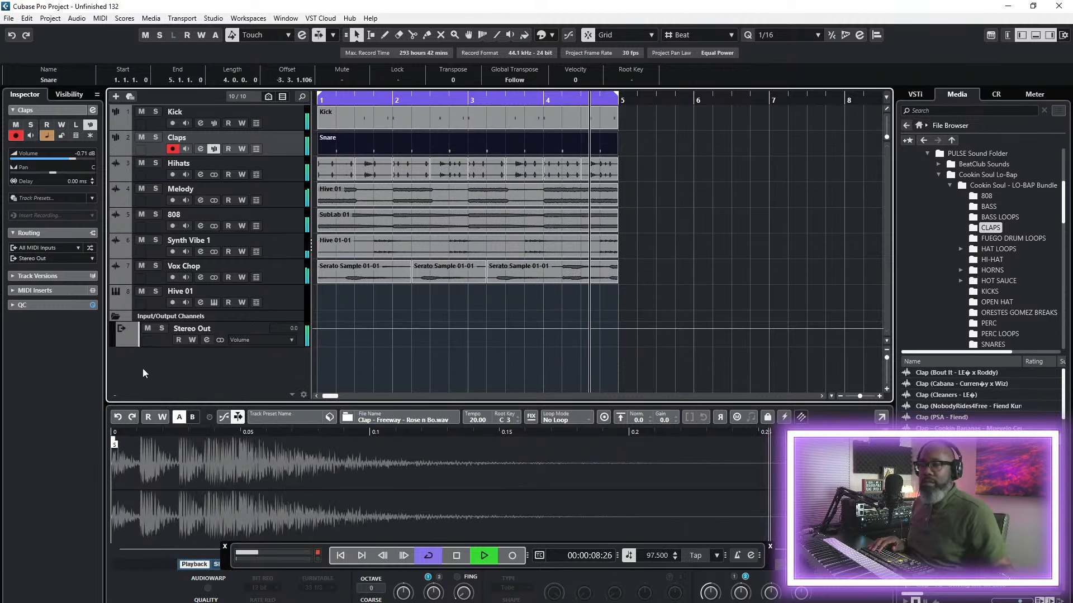
- Solo the Kick, Claps and Hihats tracks, and add a sampler track named Perc directly below Claps
left_click_drag(155, 112, 155, 163)
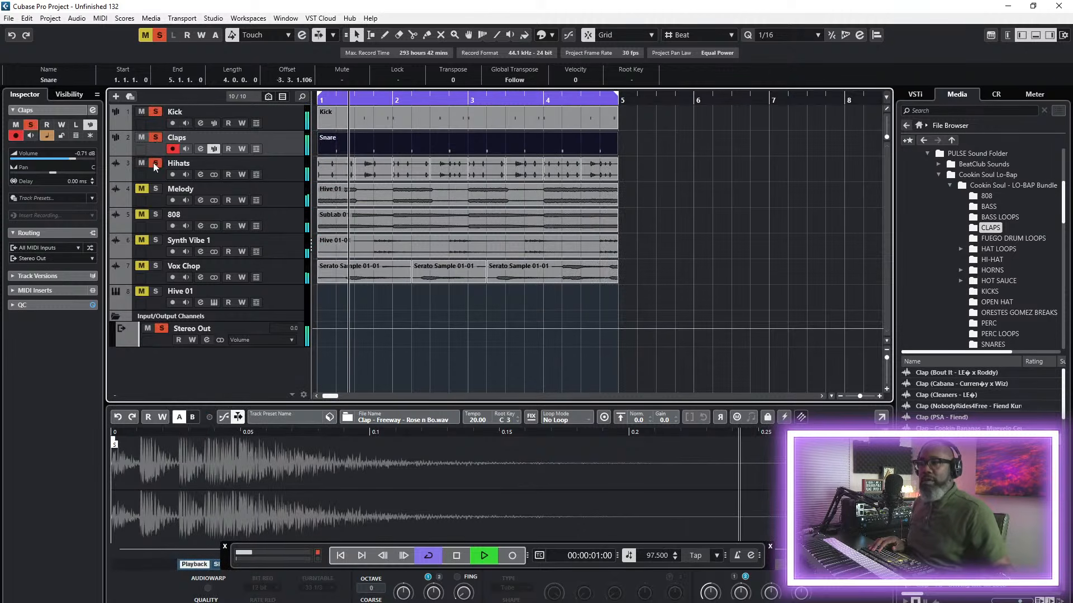
right_click(186, 373)
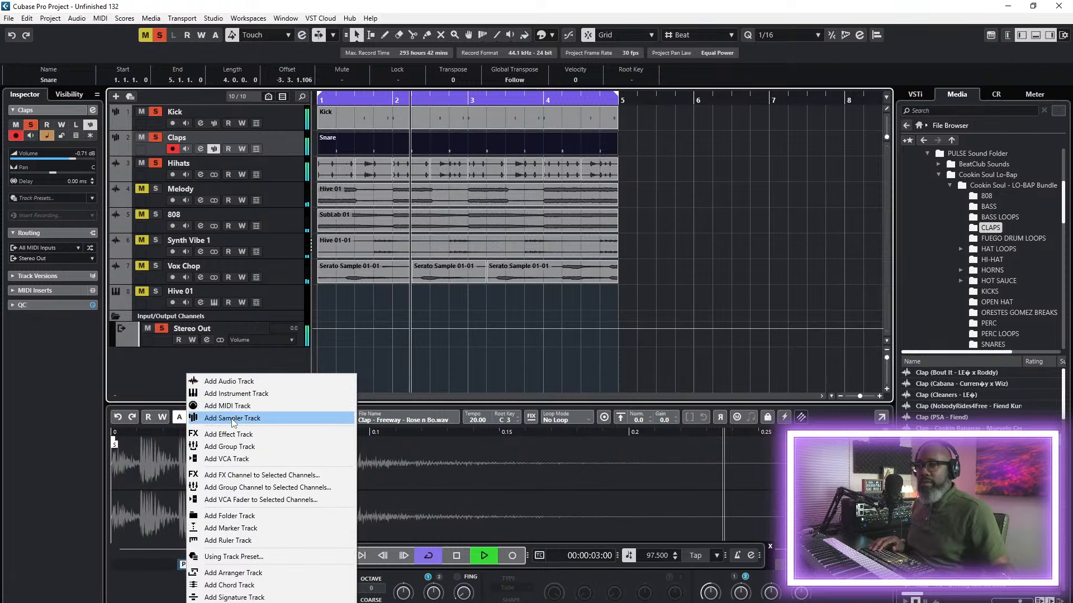
left_click(235, 419)
type("P")
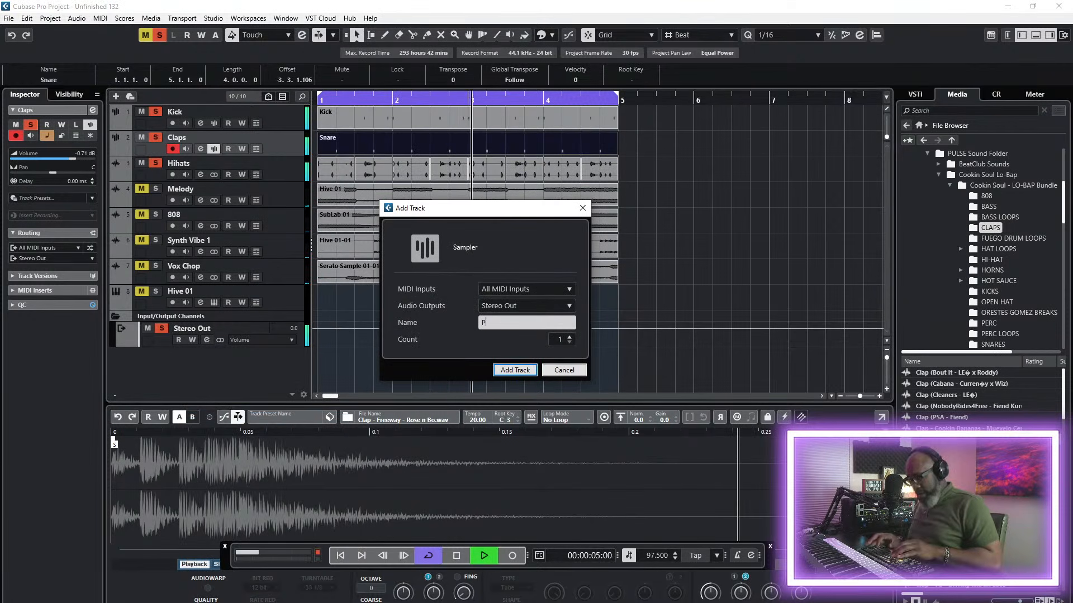
type("erc")
key("Return")
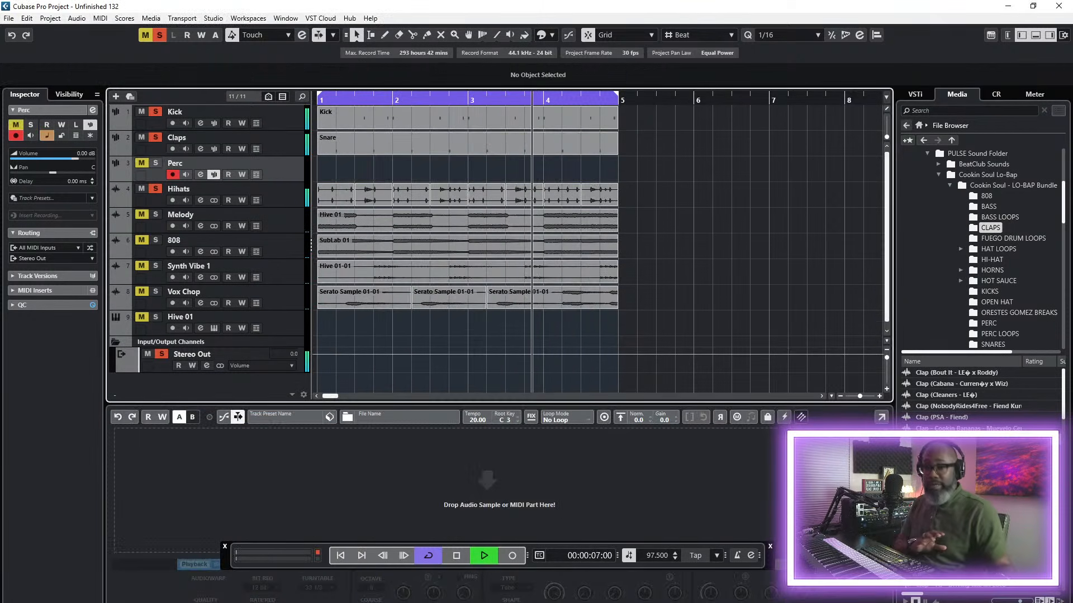
- Browse the bundle's PERC folder and load the Cowbelljet.wav sample into the Perc track's sampler
scroll(1030, 289, "down", 2)
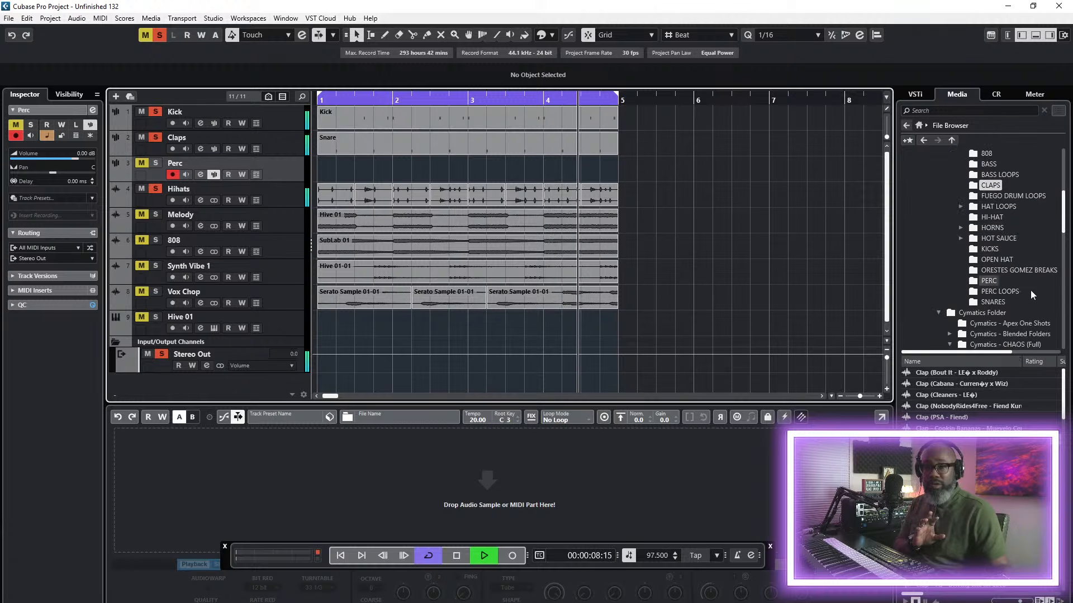
left_click(987, 280)
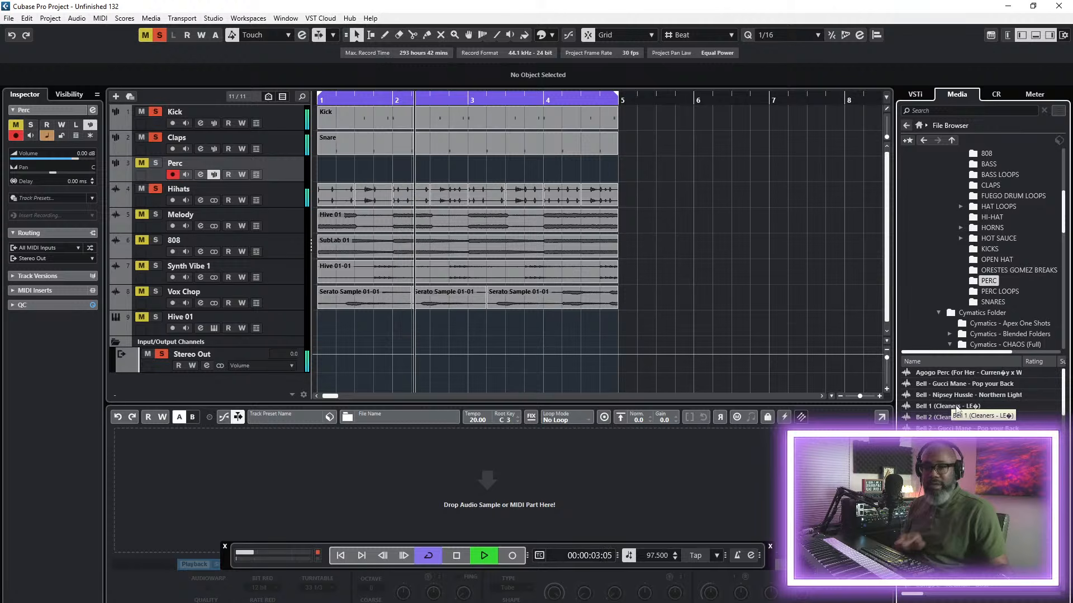
key("space")
scroll(962, 403, "down", 5)
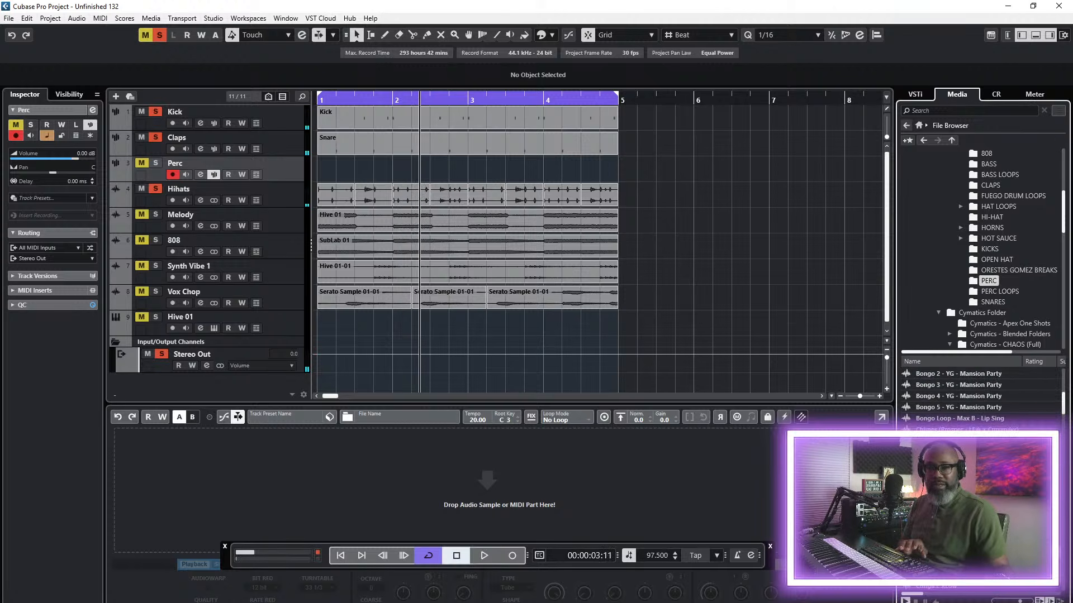
scroll(962, 397, "down", 2)
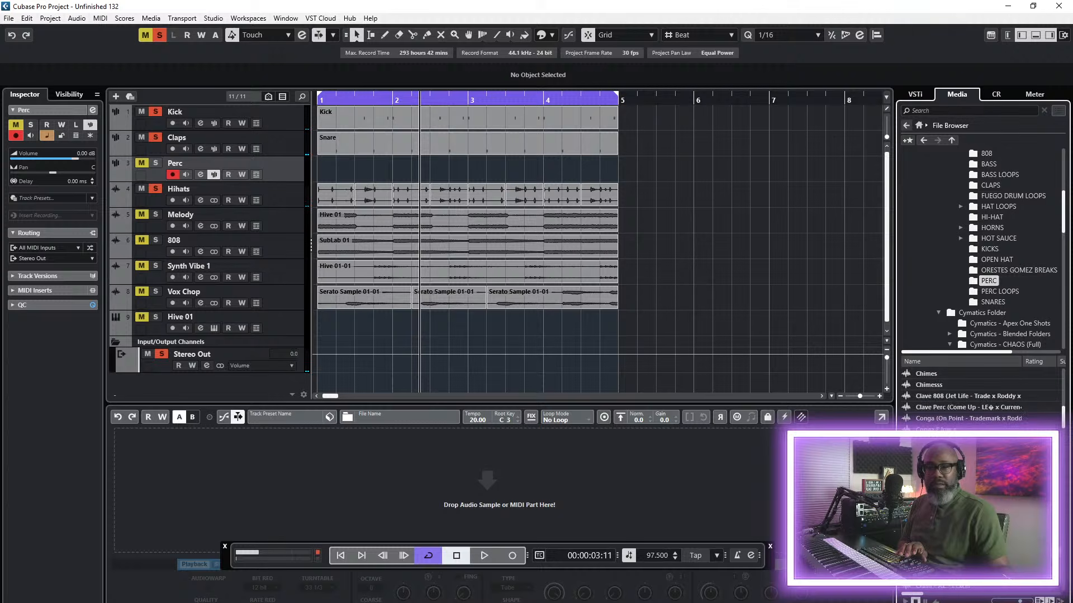
left_click_drag(750, 530, 478, 510)
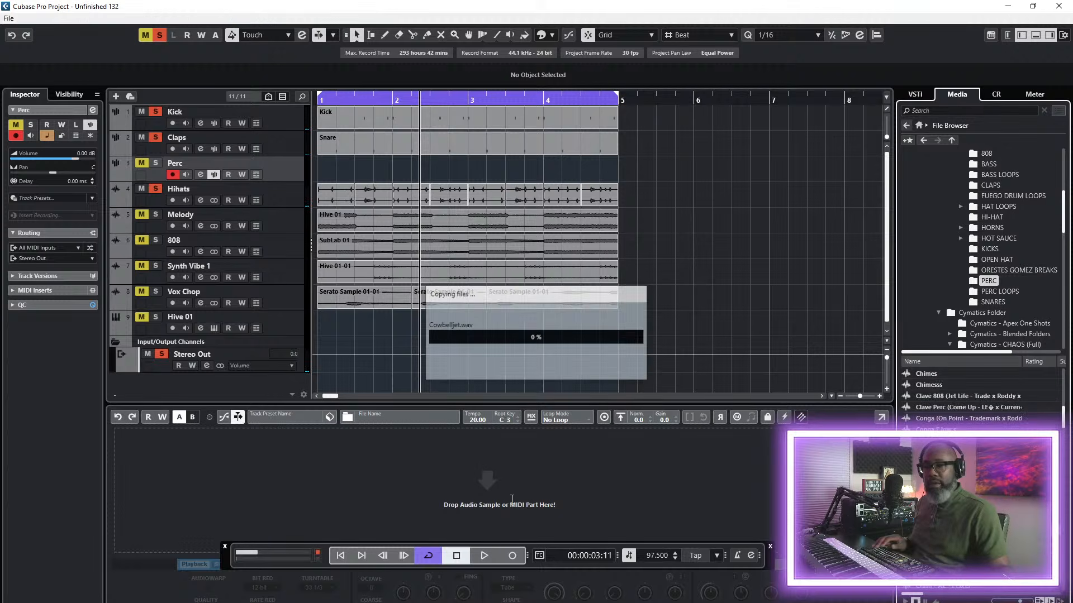
- Solo the Perc track along with the drums and record a cowbell pattern across bars 1 to 4
key("space")
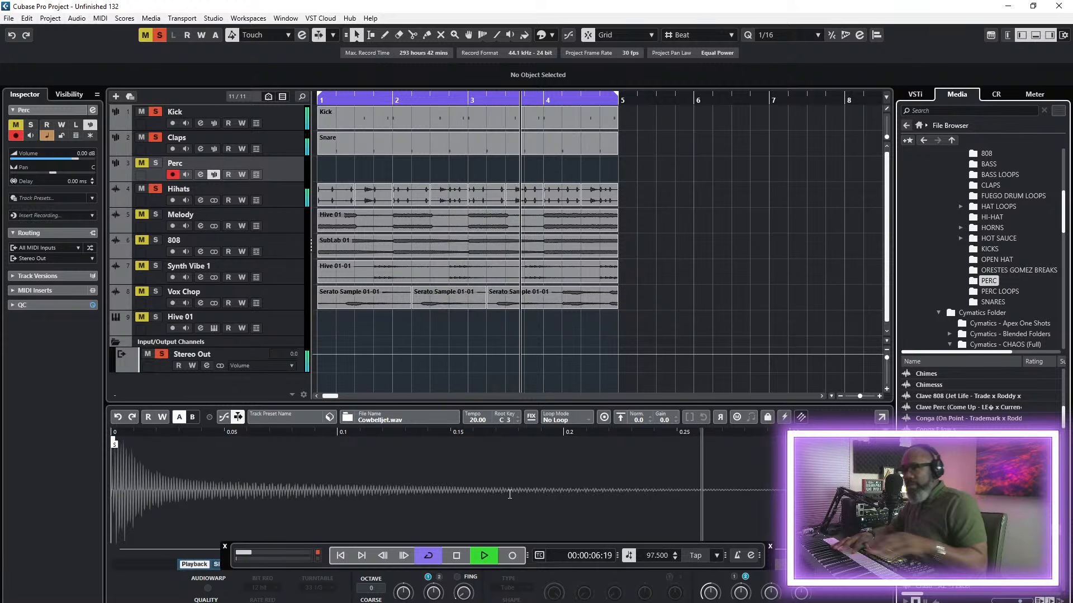
left_click(142, 162)
left_click(155, 163)
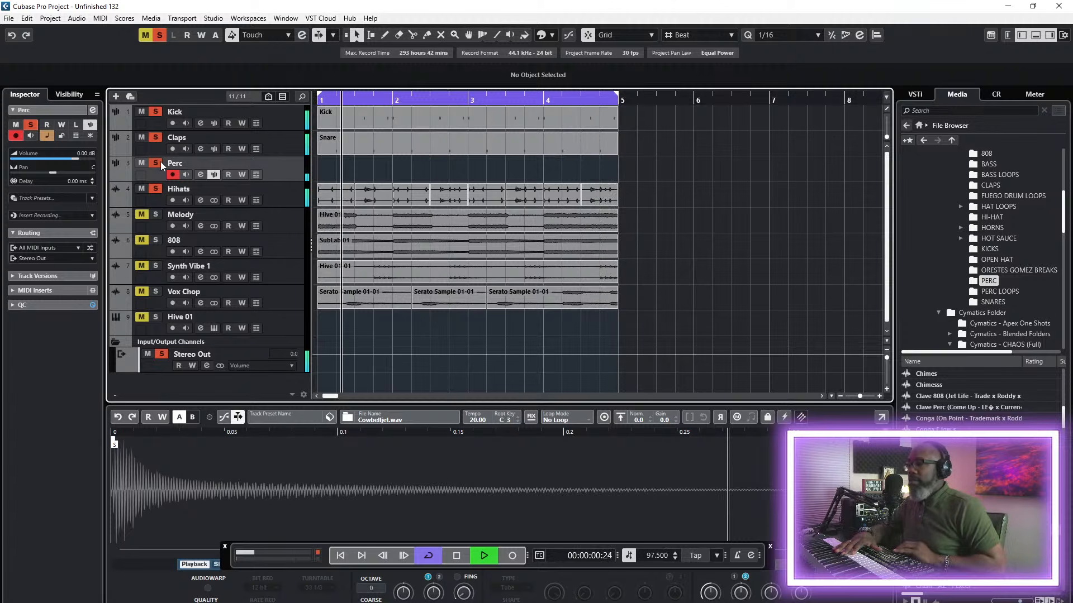
key("space")
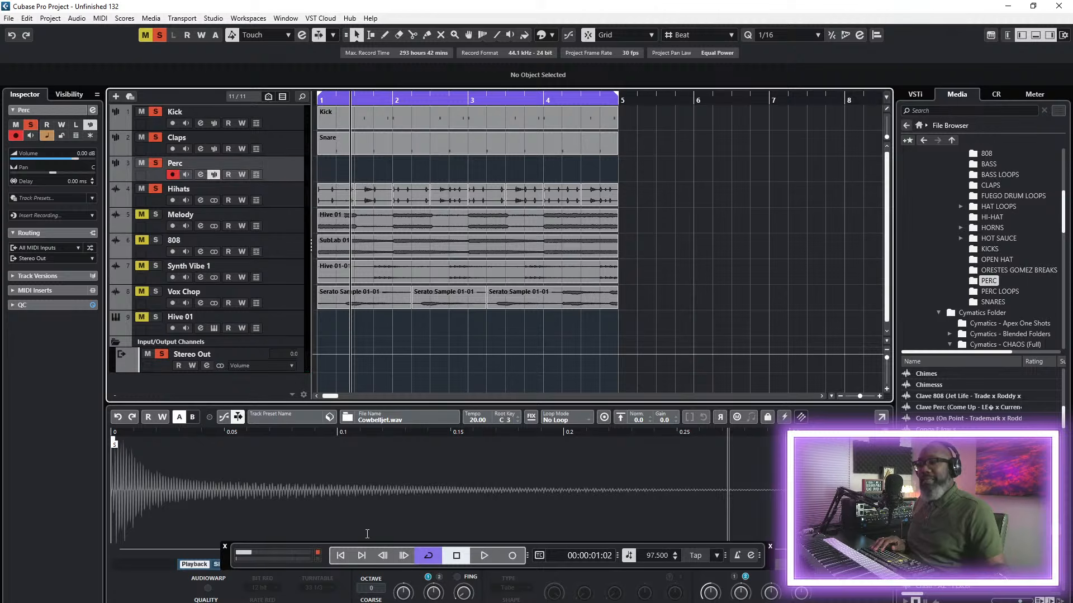
left_click(337, 560)
key("space")
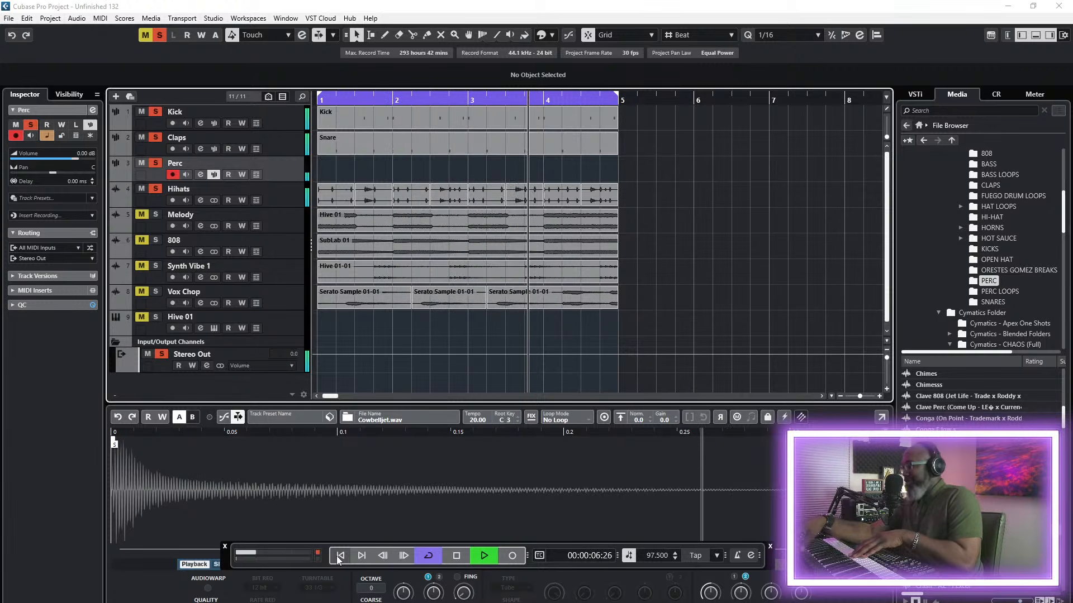
key("KP_Multiply")
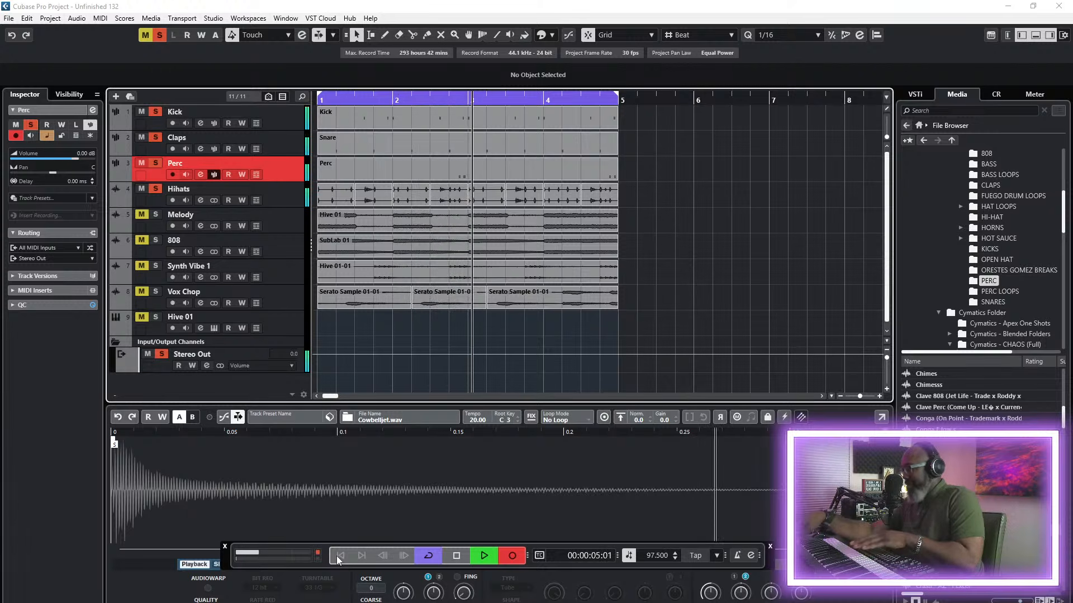
key("KP_Multiply")
- Add a sampler track named Perc 2 directly below the Perc track
scroll(234, 380, "down", 1)
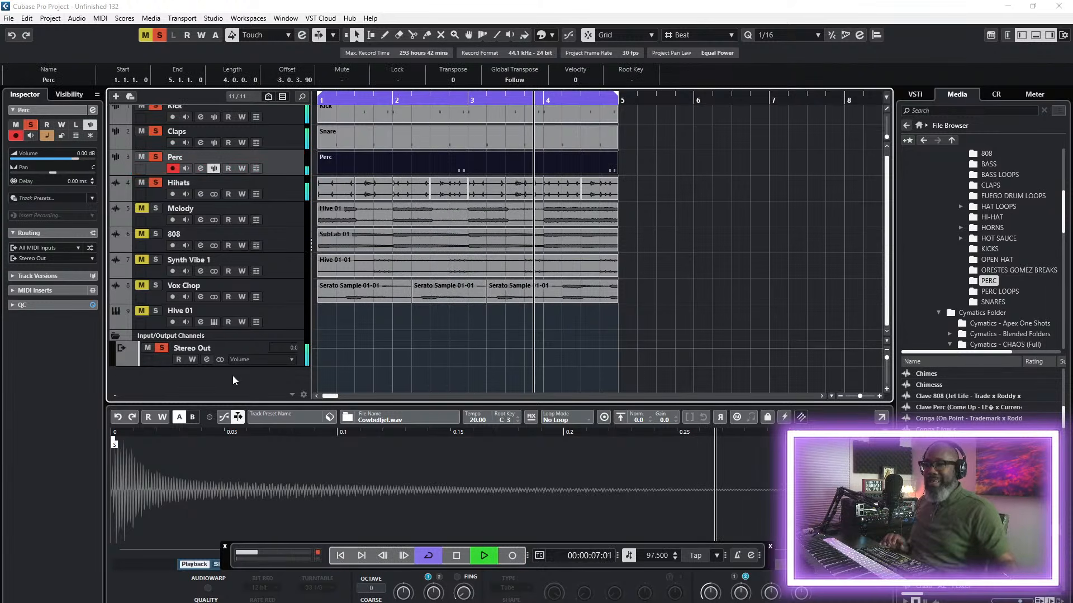
right_click(172, 383)
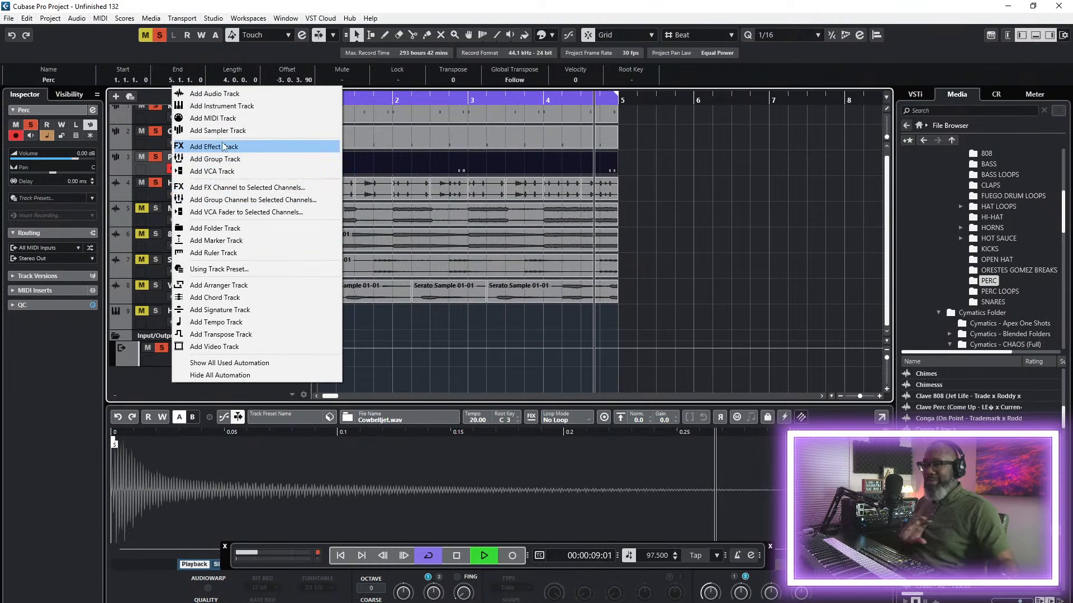
left_click(227, 130)
type("Perc 2")
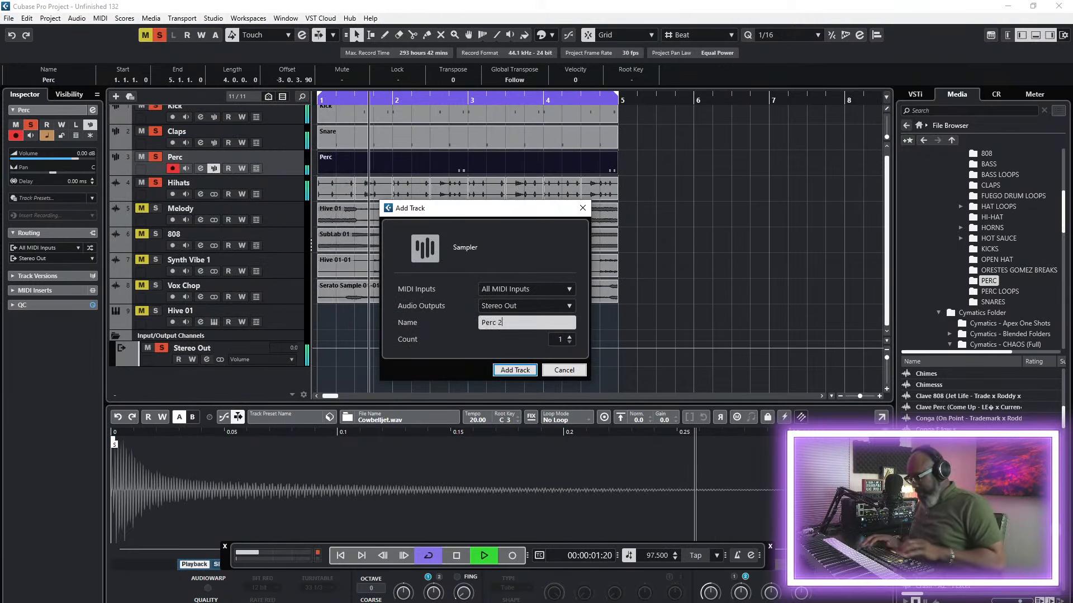
key("Return")
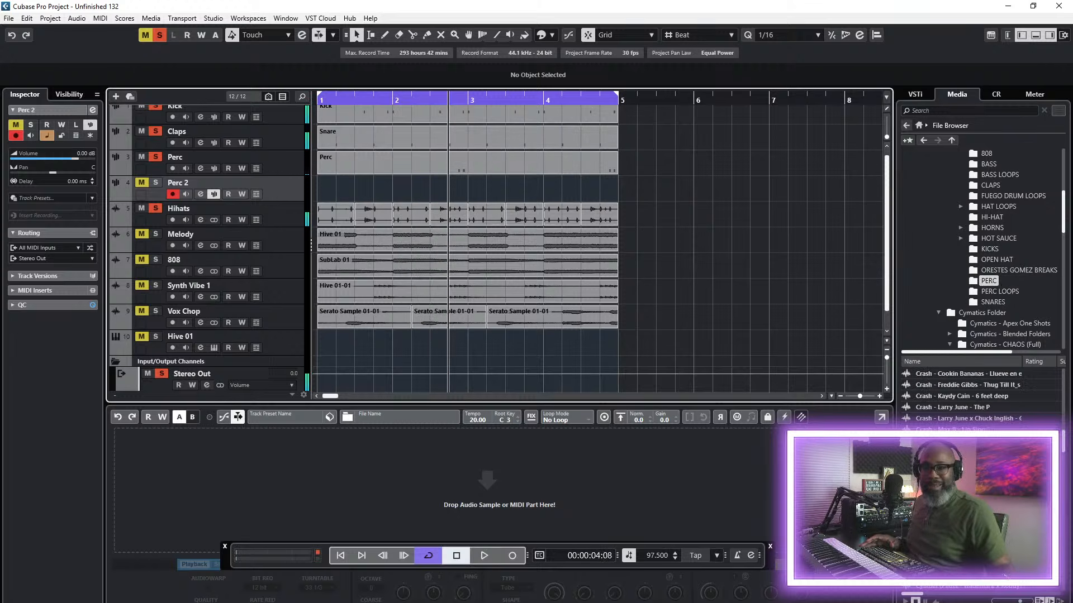
- Load the Perc - CJ Fly - Deposition.wav sample into the Perc 2 sampler and audition it with the soloed drums and the full mix
left_click_drag(944, 520, 481, 509)
key("space")
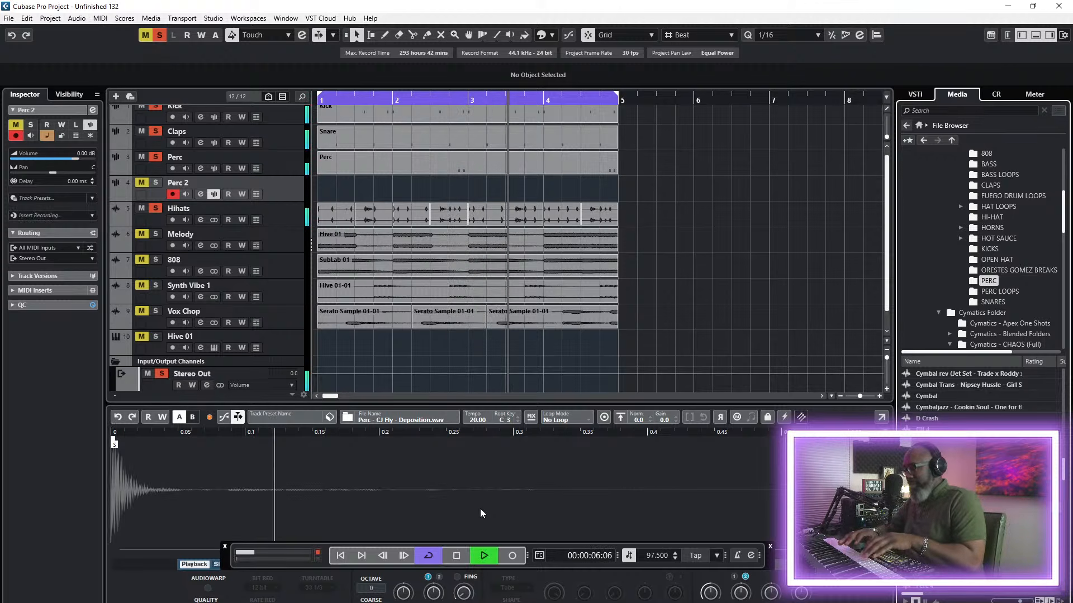
left_click(154, 183)
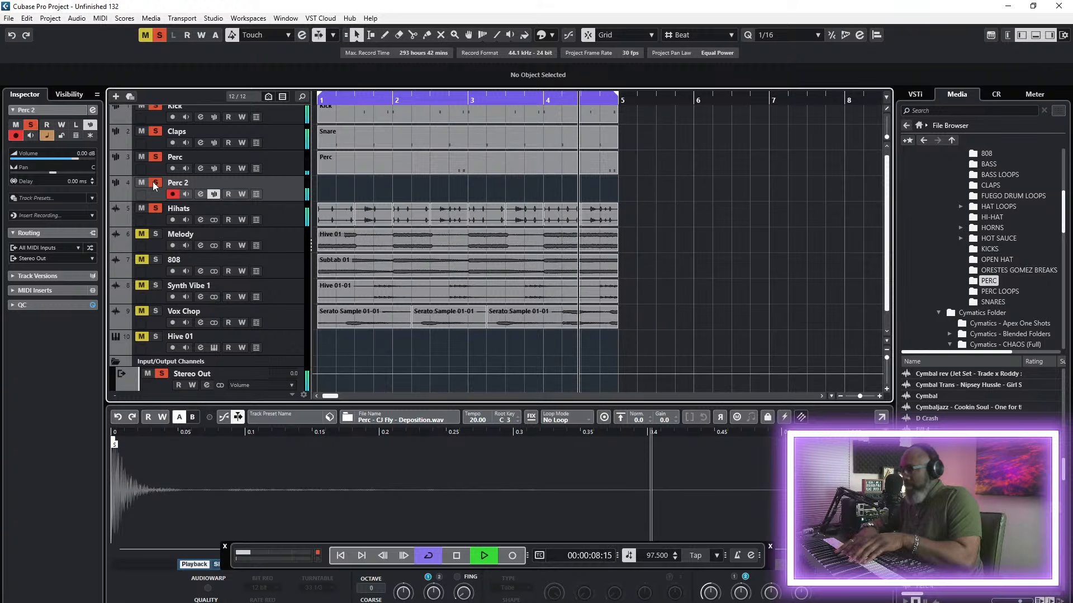
key("space")
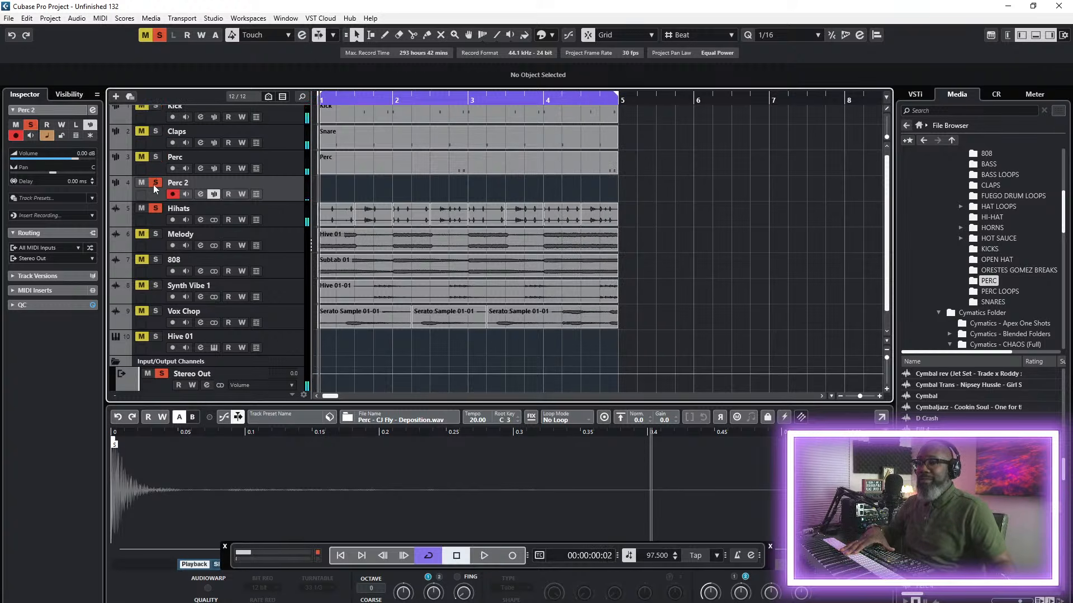
key("space")
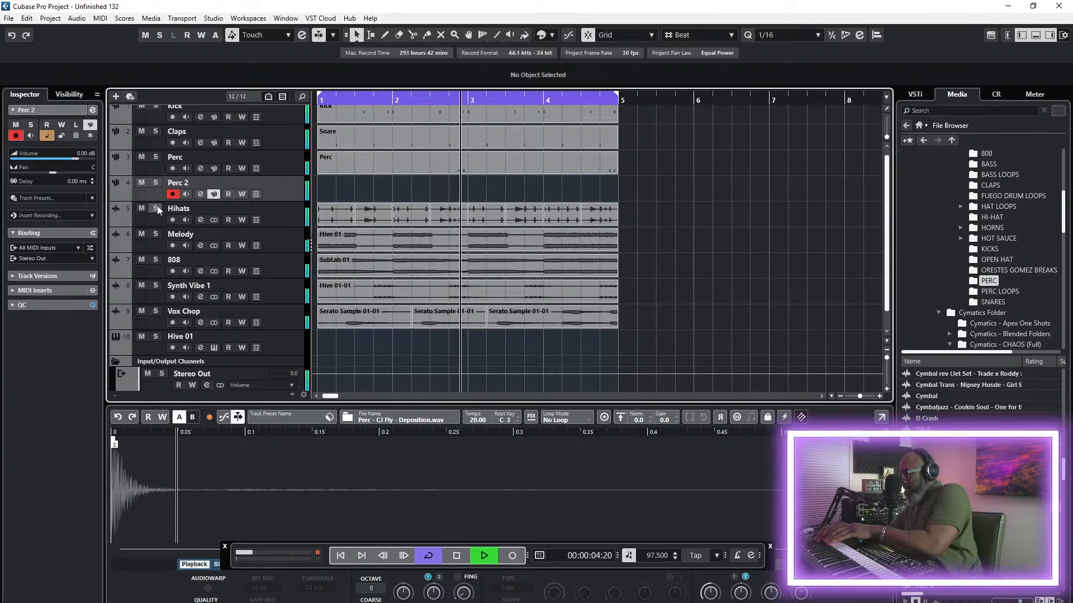
- Delete the first Perc track together with its recorded cowbell part
left_click(374, 159)
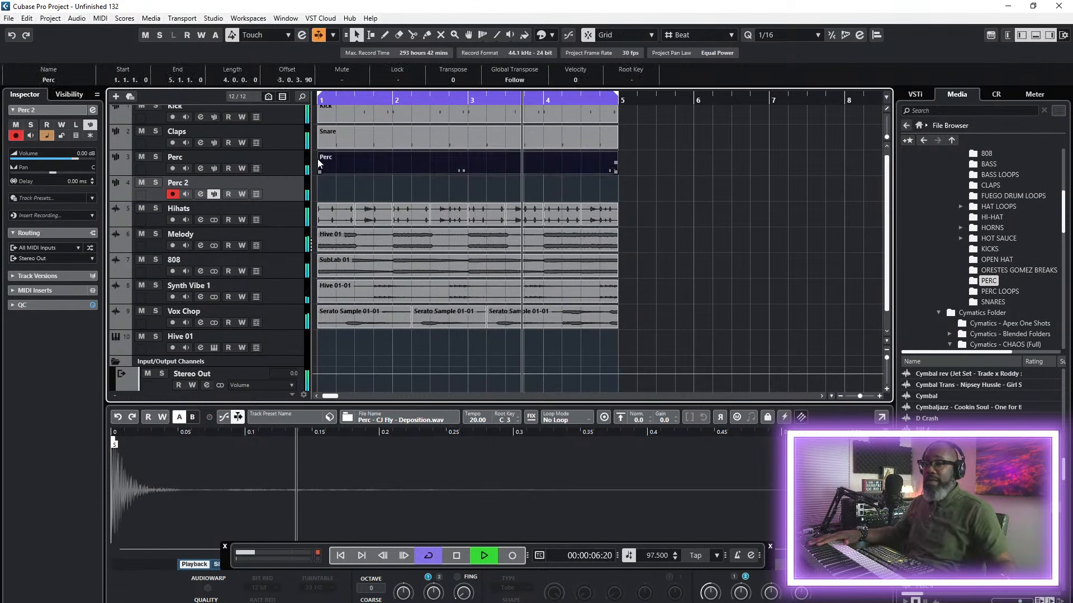
right_click(285, 159)
left_click(320, 210)
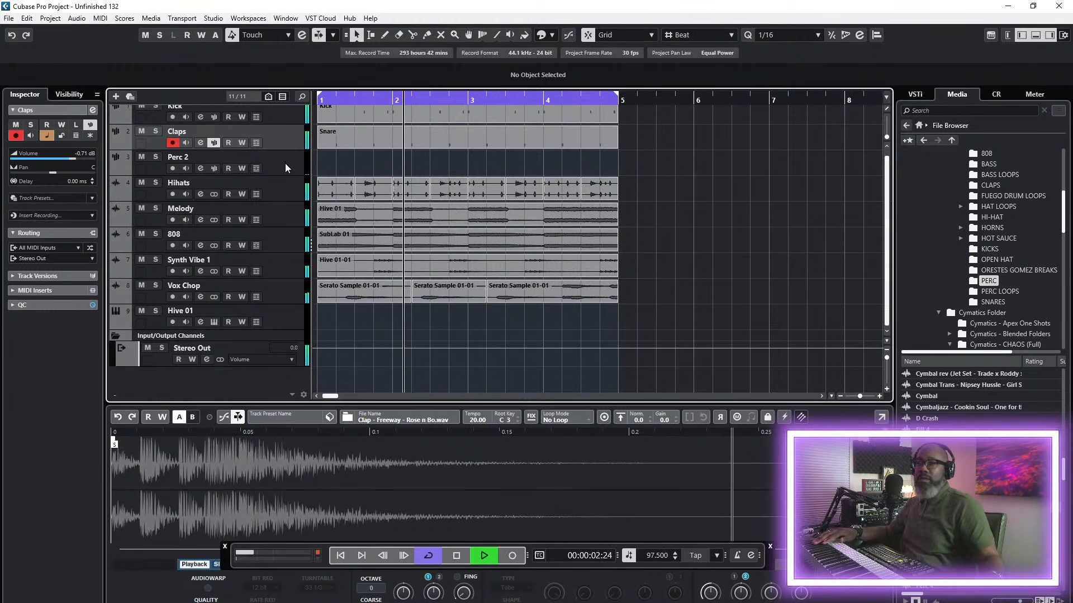
- Record a percussion pattern across bars 1 to 4 on the Perc 2 track
left_click(285, 163)
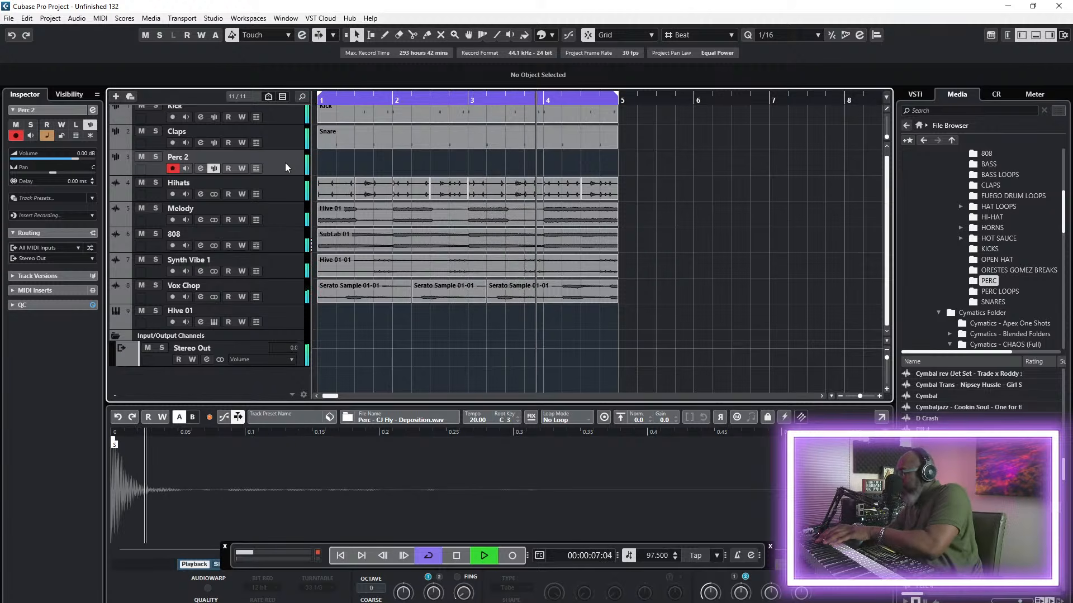
key("KP_Multiply")
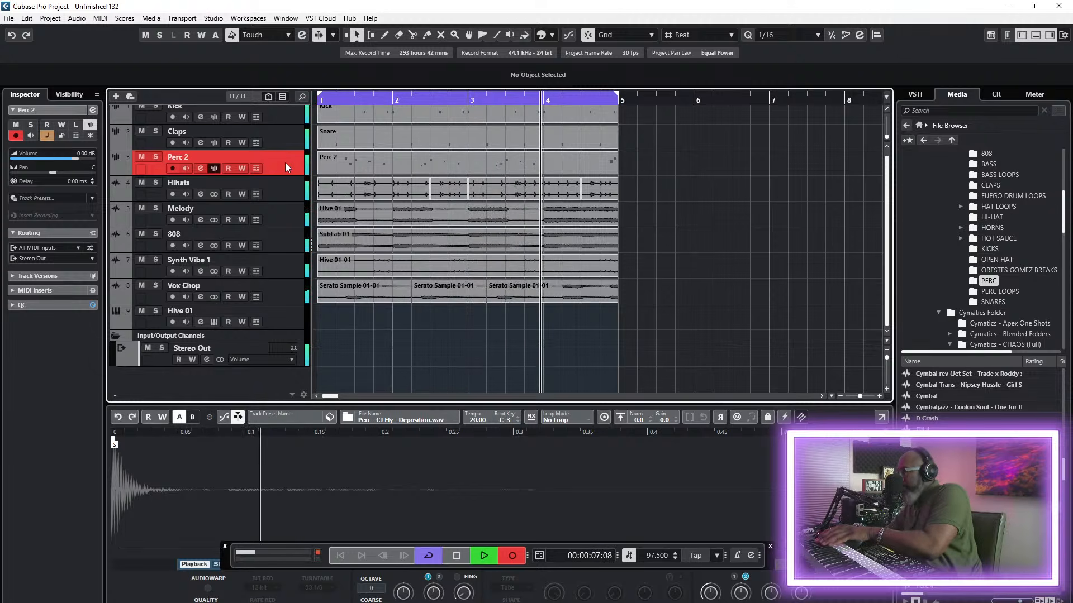
key("KP_Multiply")
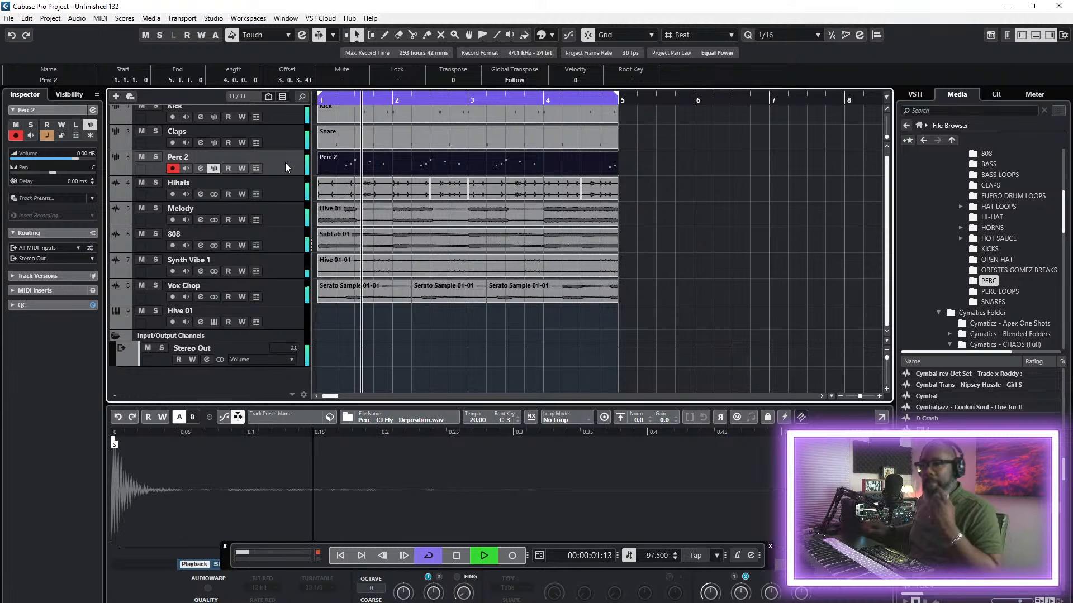
- Try quantizing the Perc 2 part to 1/16 Triplet, 1/8 Triplet and 1/32 Triplet during loop playback
left_click(782, 35)
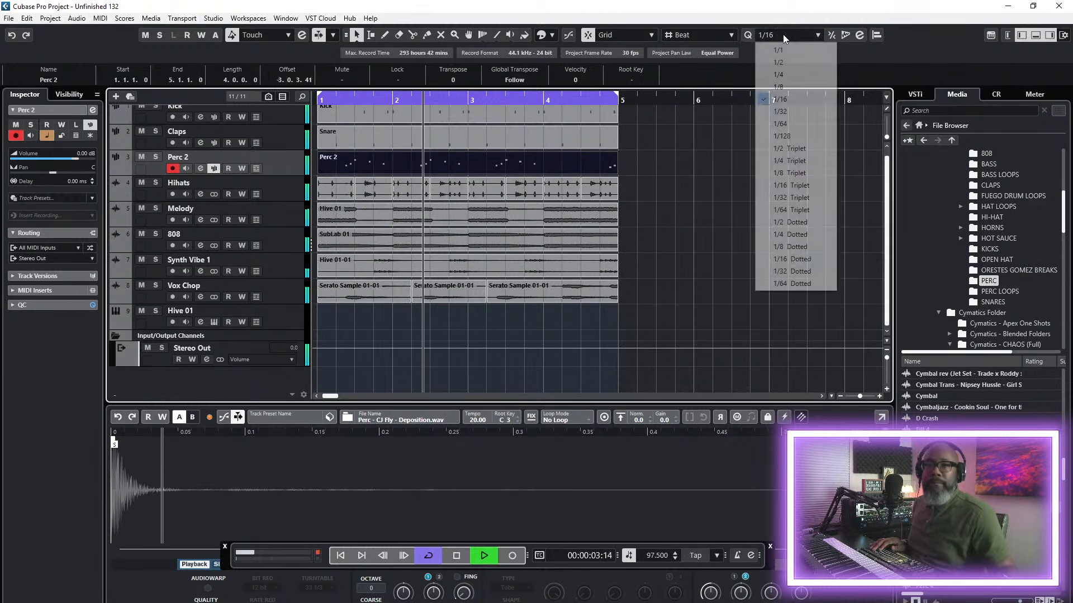
left_click(804, 186)
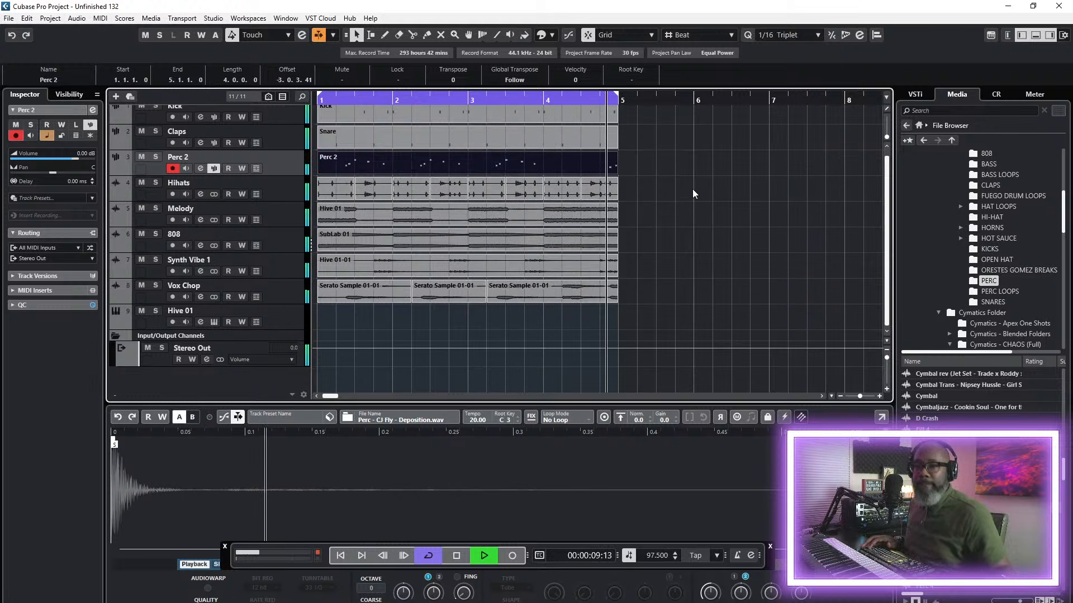
left_click(784, 35)
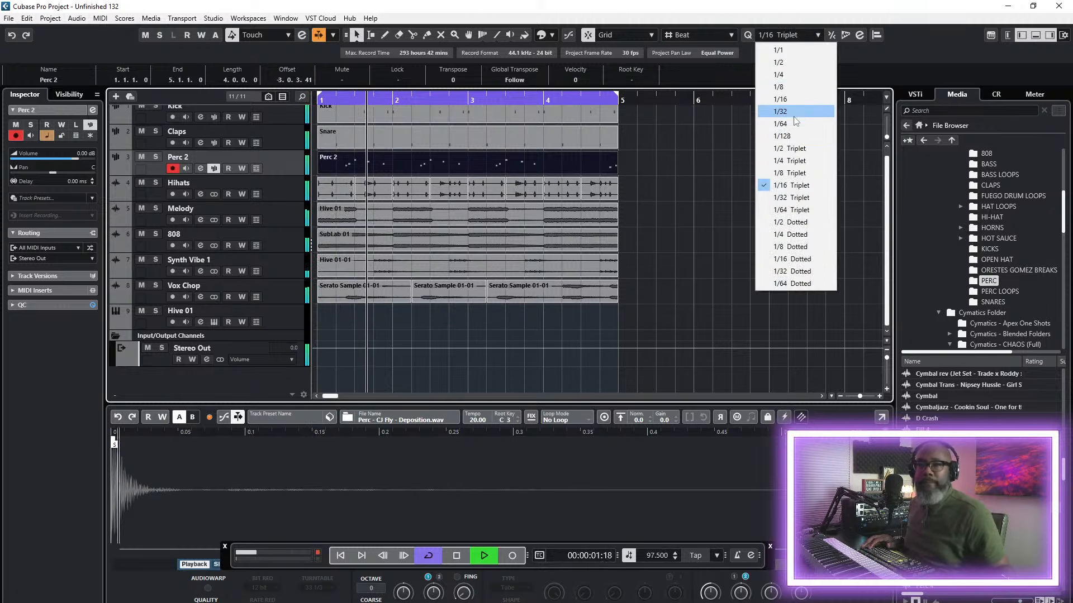
left_click(792, 172)
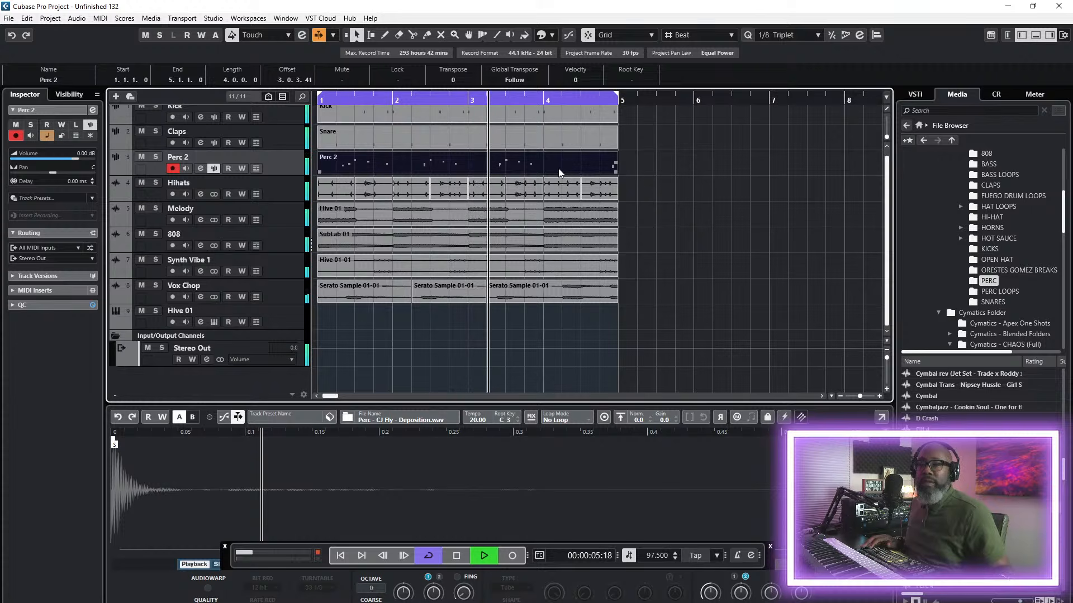
left_click(771, 35)
left_click(793, 198)
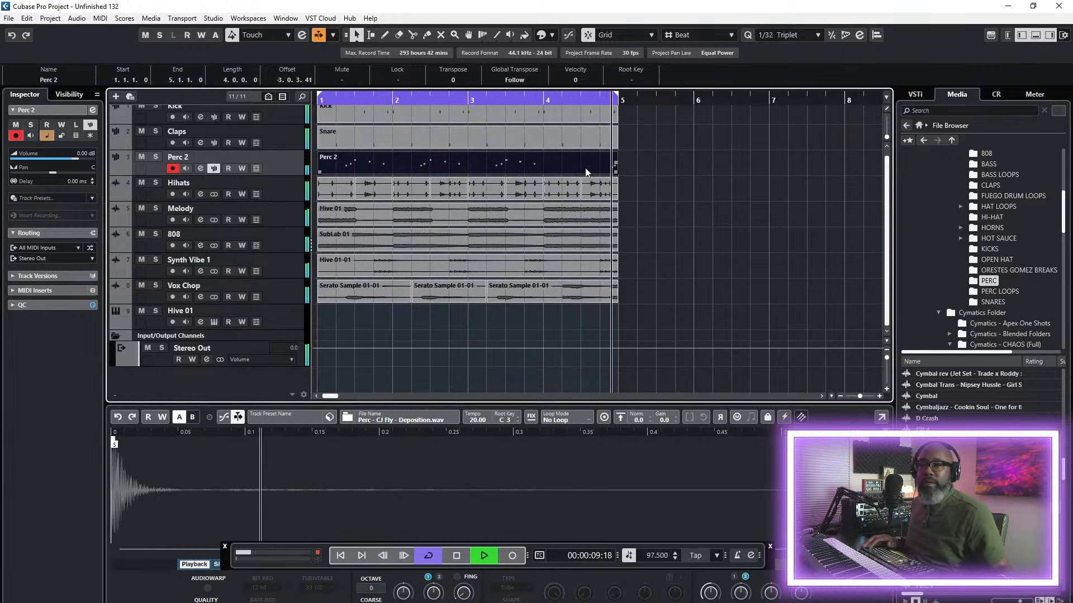
- Quantize the Perc 2 part to 1/16
left_click(782, 35)
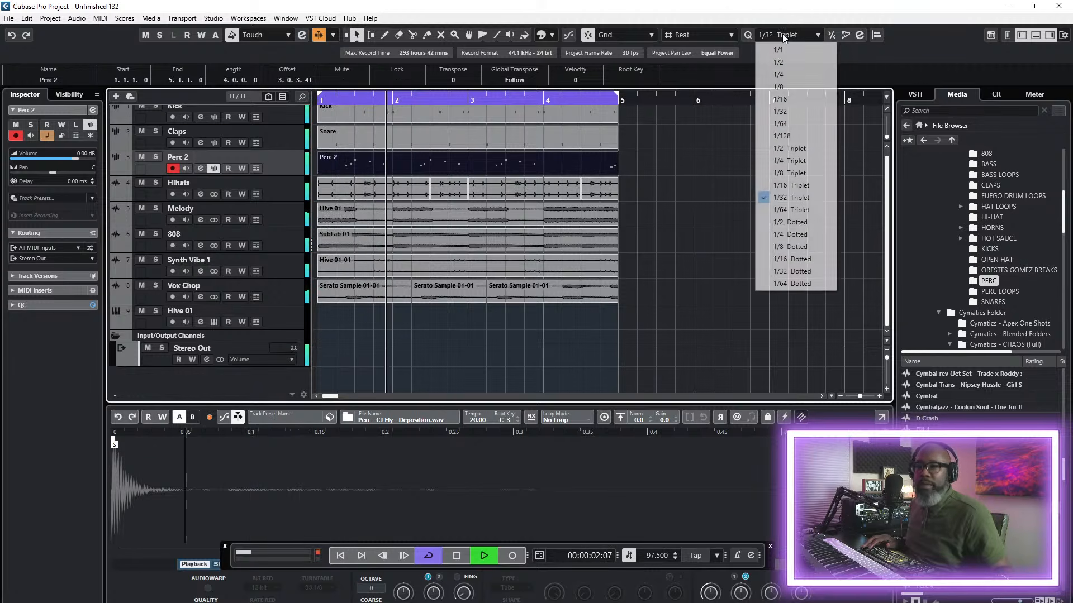
left_click(799, 98)
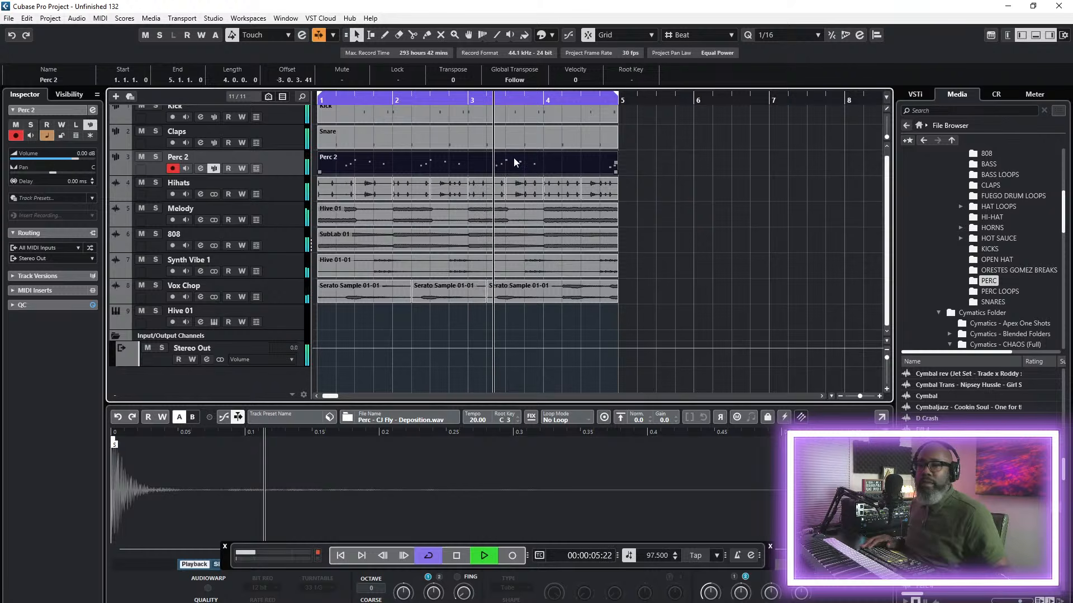
- Shift all notes of the Perc 2 part 30 ticks later in the key editor, using a 1/64 quantize grid
double_click(559, 164)
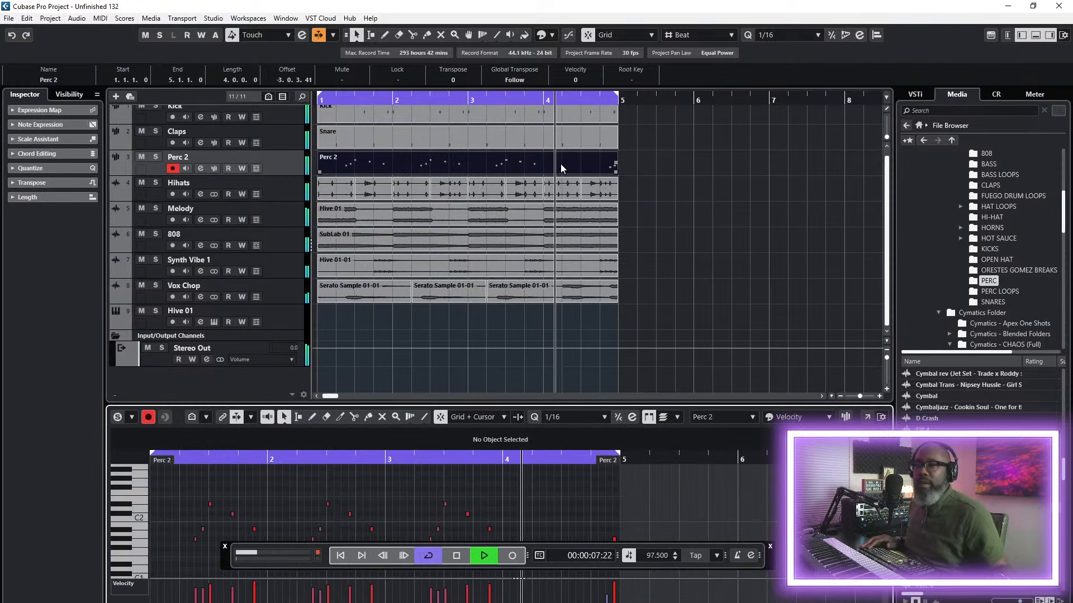
left_click_drag(660, 490, 131, 584)
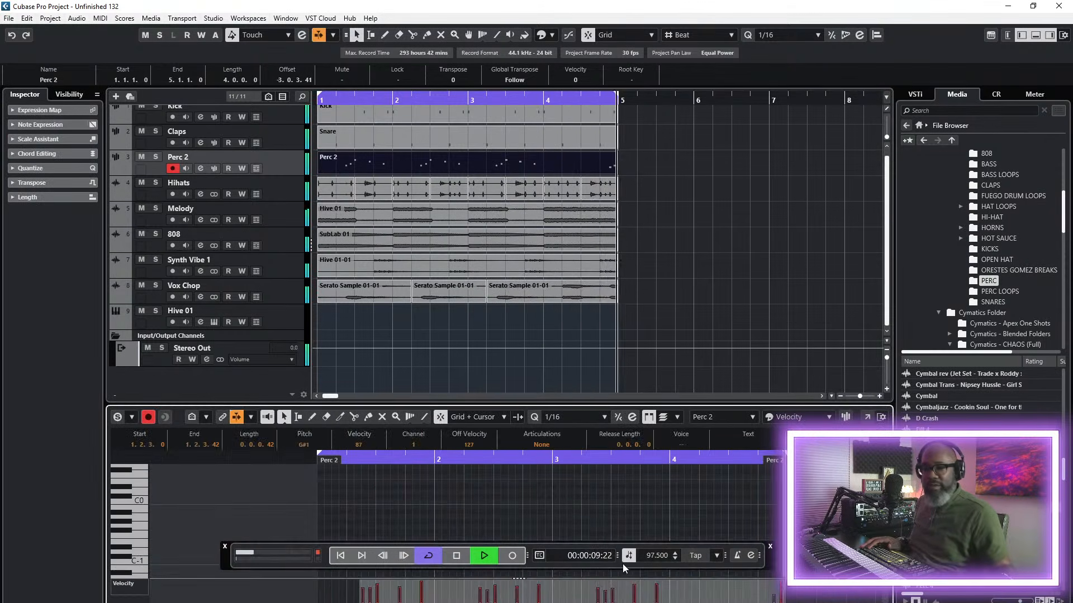
scroll(949, 502, "up", 5)
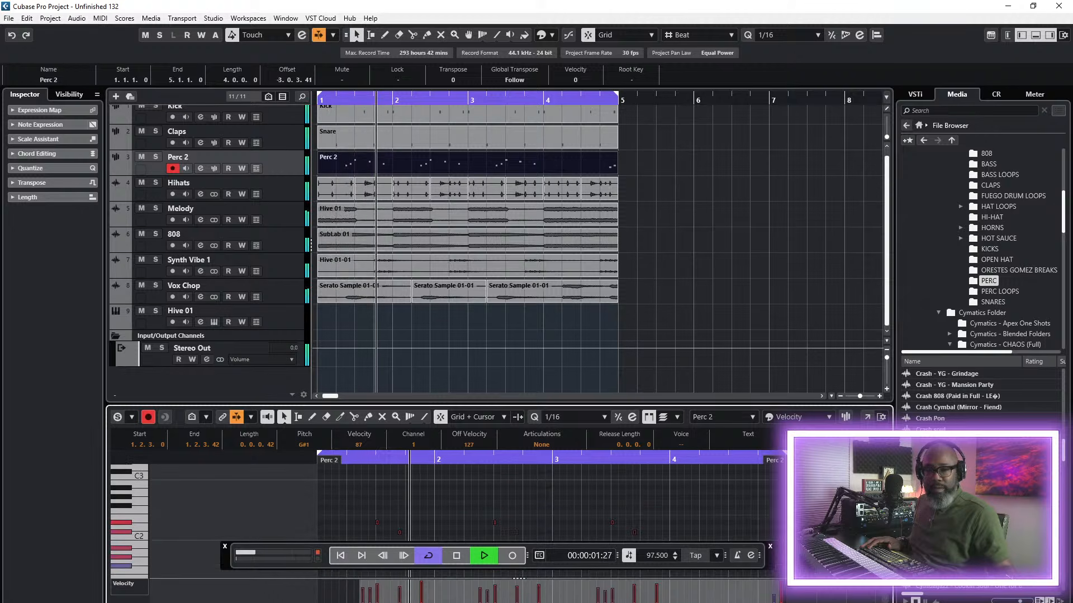
key("space")
key("h")
key("h")
key("h")
key("h")
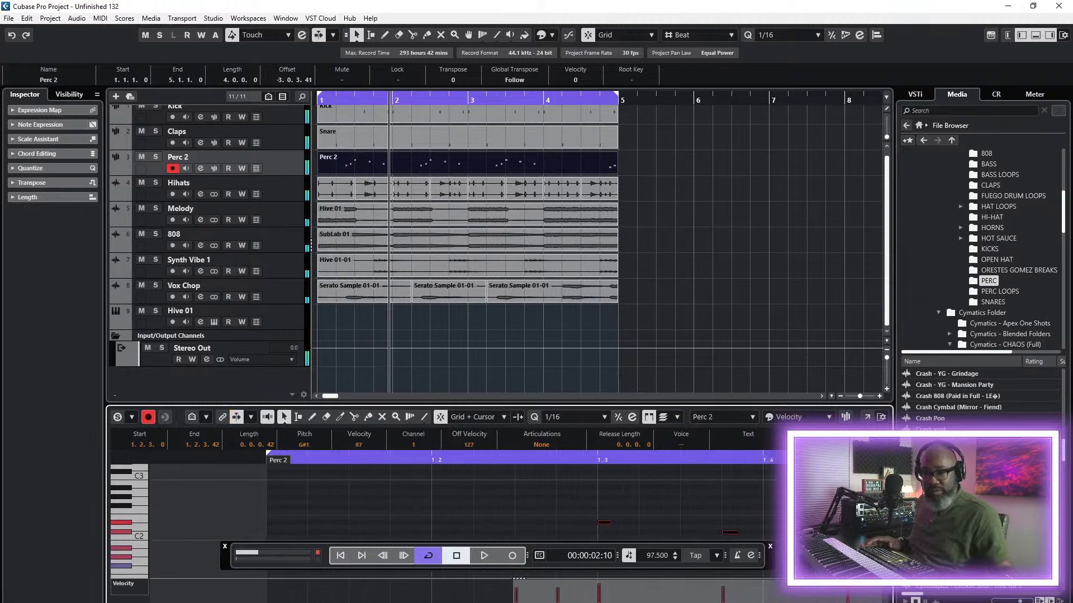
left_click(567, 420)
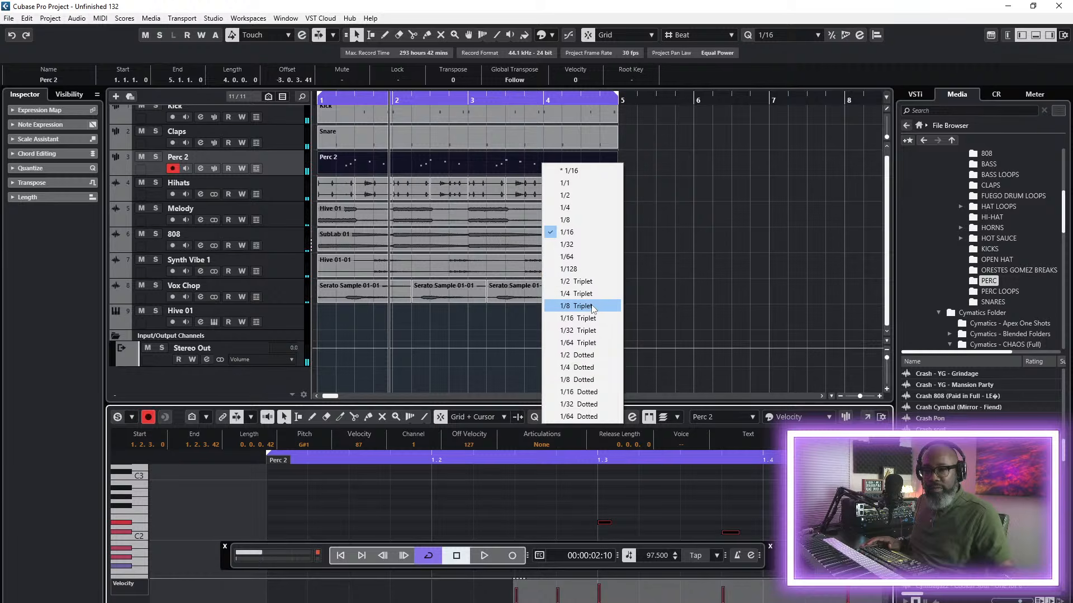
left_click(591, 260)
left_click_drag(606, 524, 611, 523)
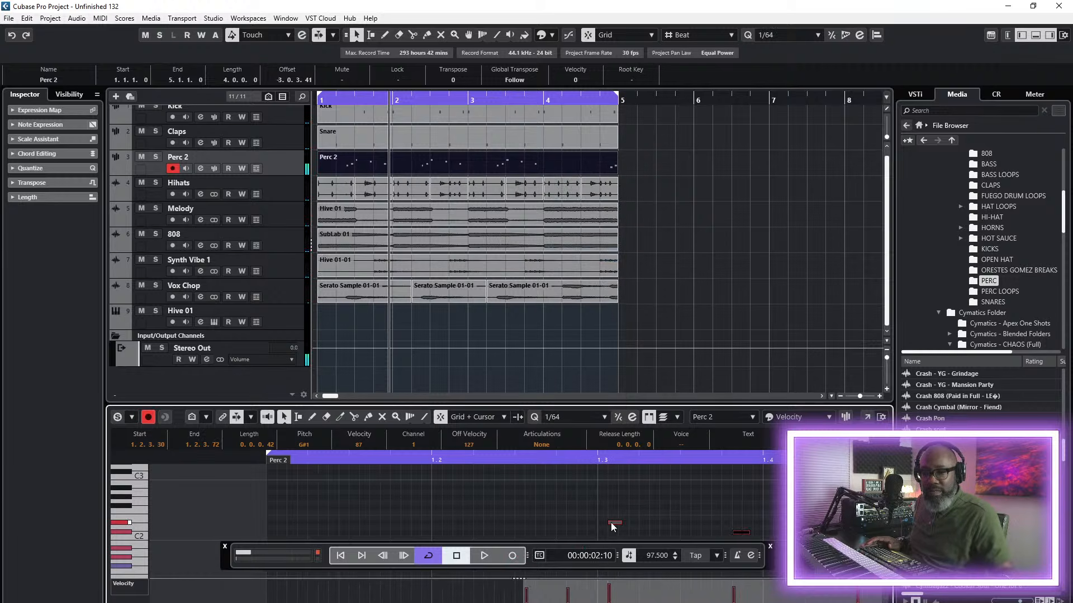
- Play the beat from bar 1 to check the timing of the shifted percussion notes against the other tracks
left_click(341, 558)
key("space")
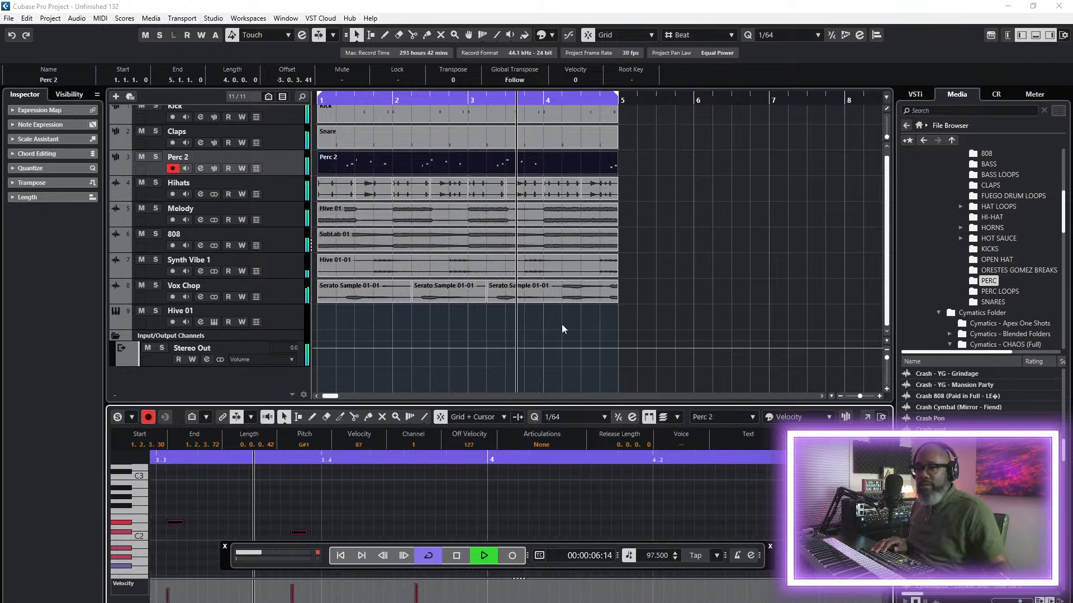
key("space")
scroll(847, 215, "up", 1)
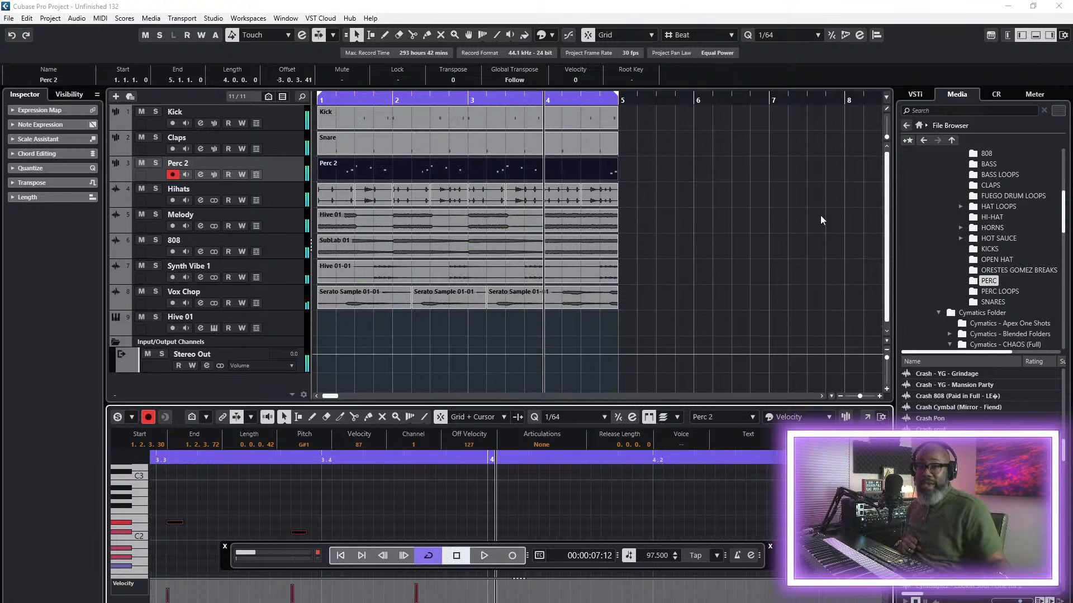
scroll(994, 232, "down", 10)
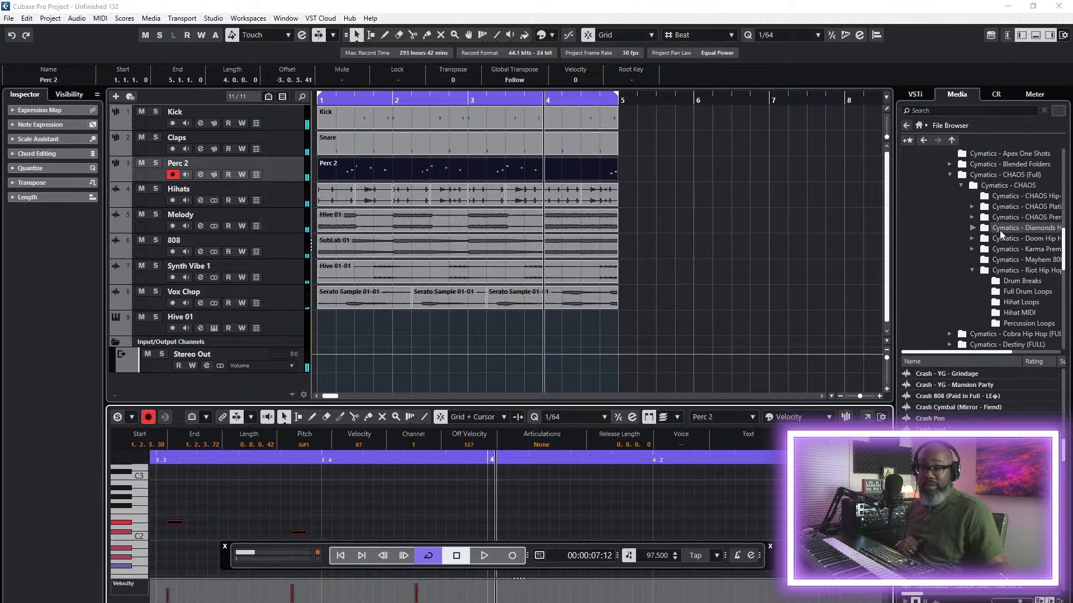
scroll(1000, 230, "down", 5)
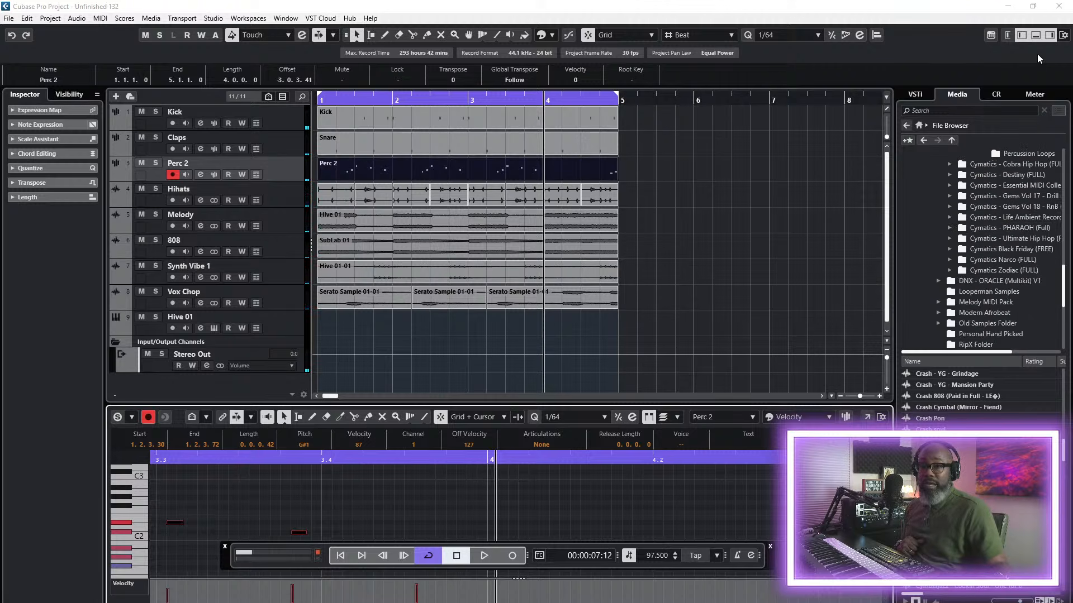
- Hide the key editor and add an instrument track with Kontakt 8, using All MIDI Inputs and Stereo Out
left_click(1035, 36)
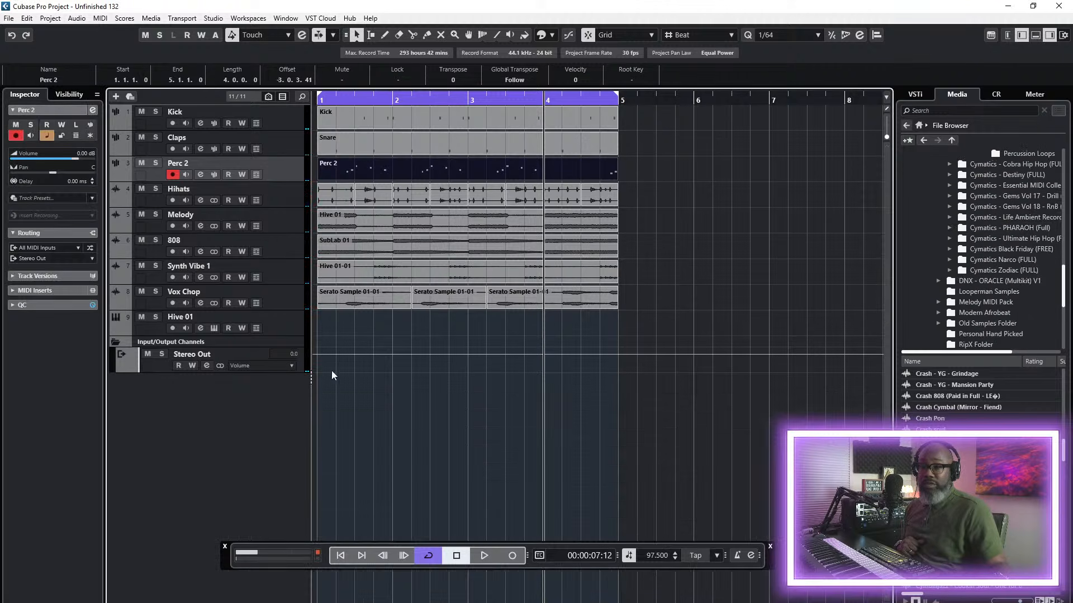
right_click(178, 472)
left_click(193, 176)
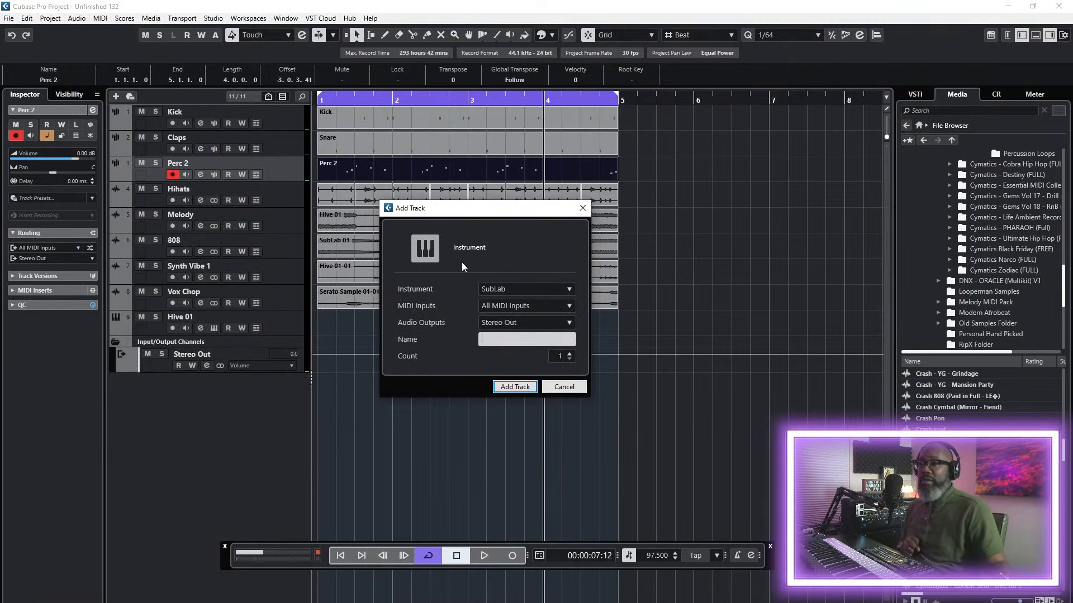
left_click(525, 291)
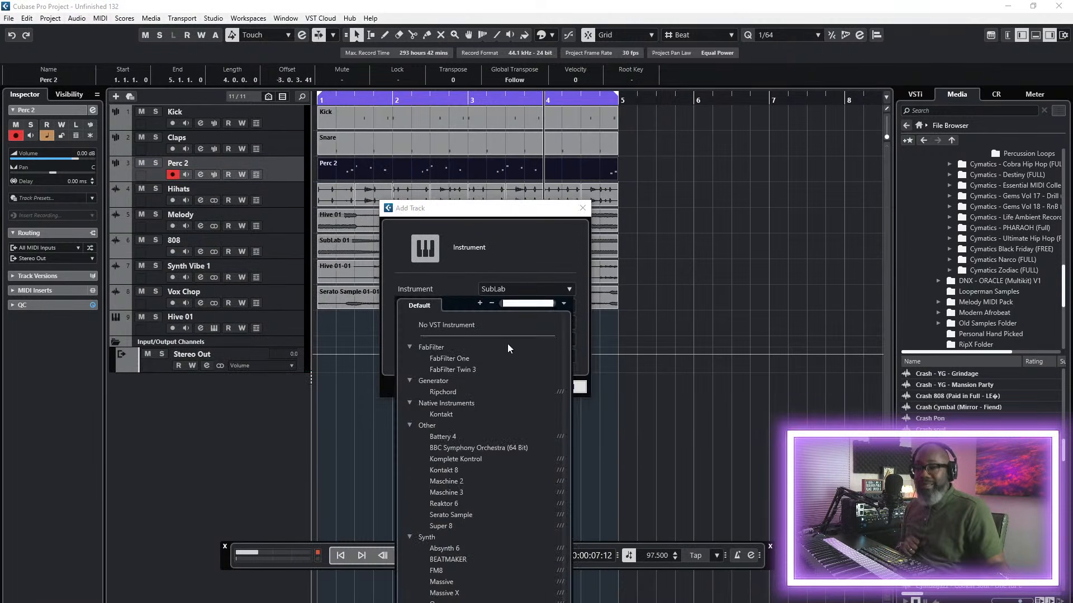
left_click(445, 470)
left_click(513, 391)
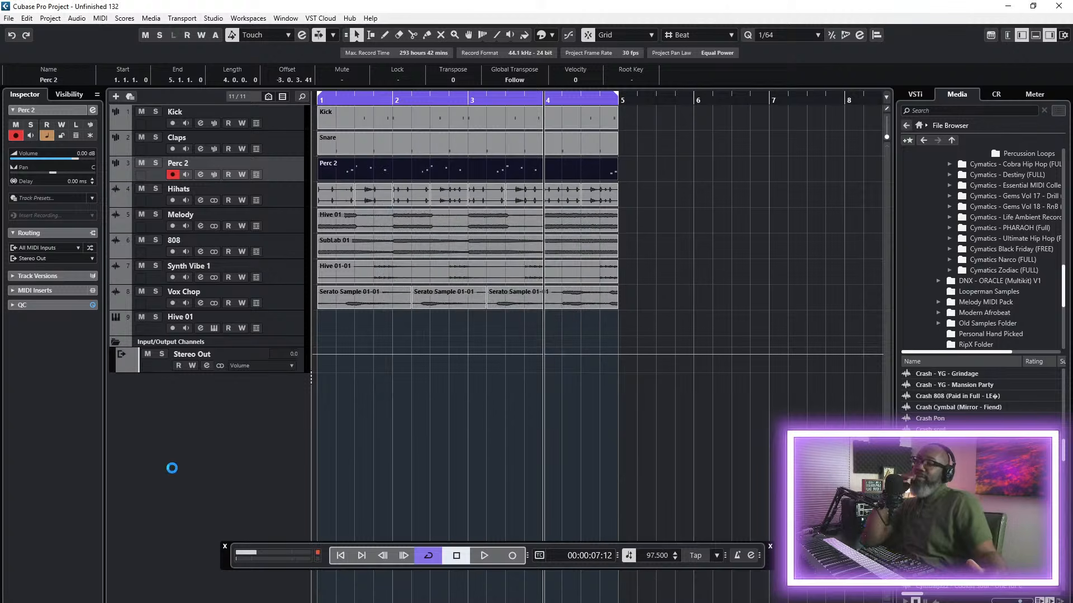
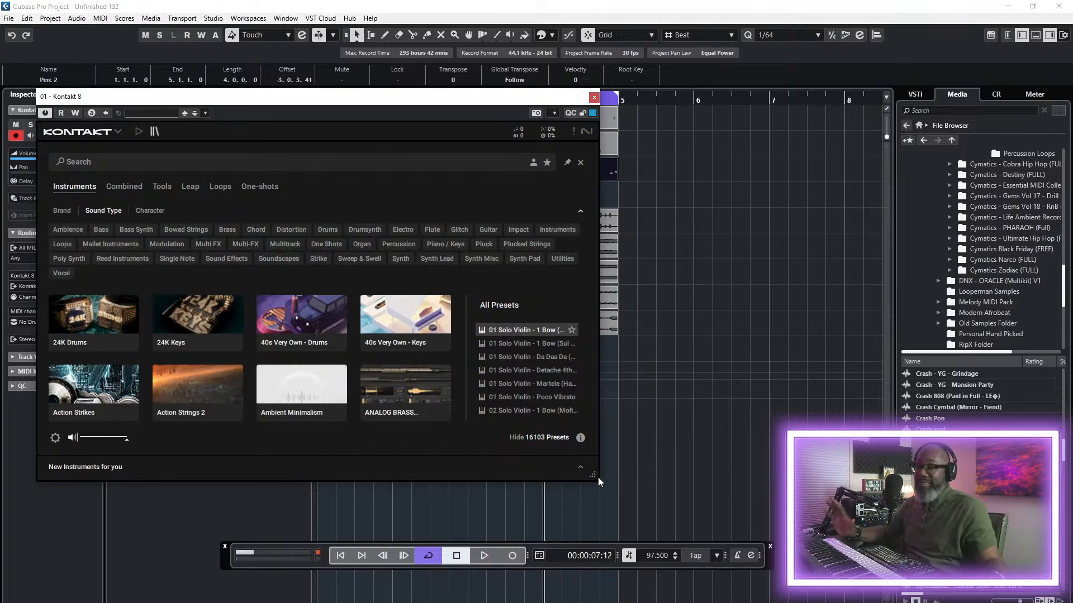
- Enlarge the Kontakt 8 window and look through its instrument libraries for a suitable sound
left_click_drag(598, 475, 696, 518)
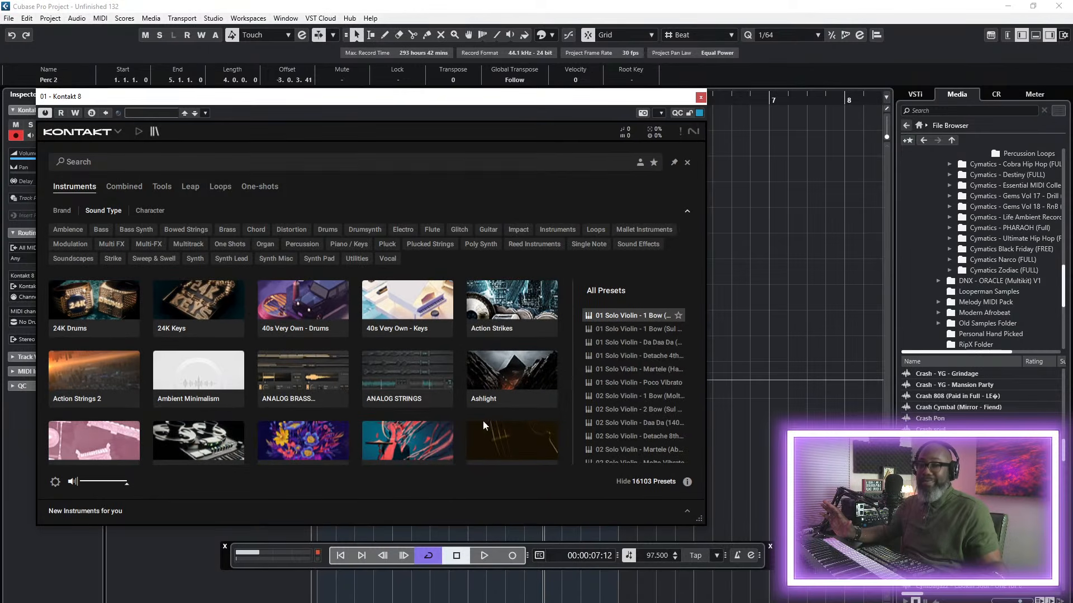
scroll(281, 397, "down", 6)
scroll(307, 401, "down", 2)
scroll(312, 399, "up", 3)
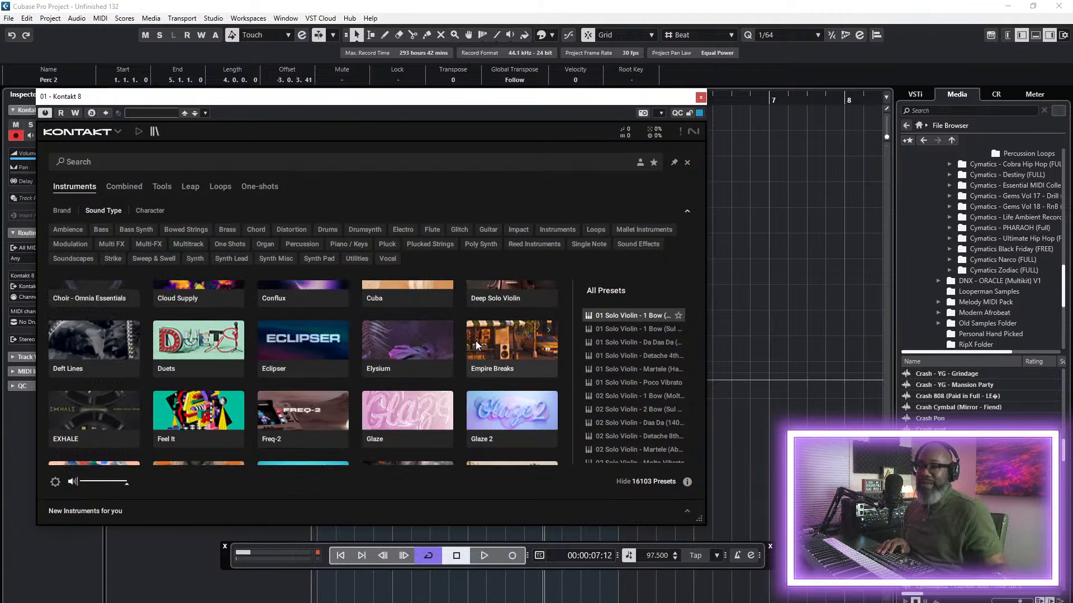
scroll(394, 350, "down", 5)
scroll(400, 350, "up", 5)
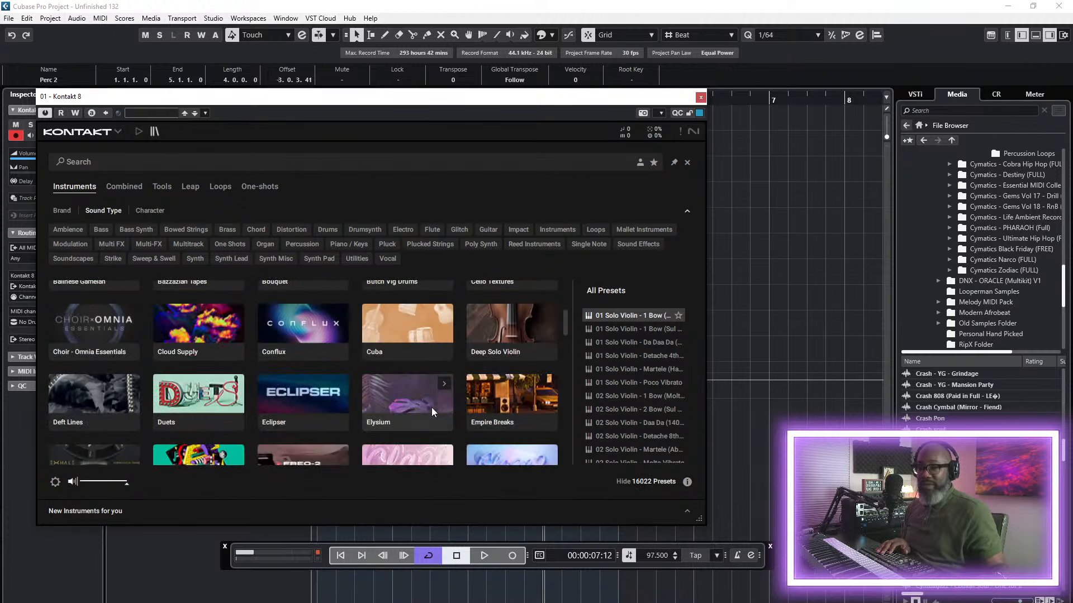
scroll(441, 403, "down", 2)
scroll(454, 395, "down", 4)
scroll(455, 395, "down", 3)
scroll(464, 393, "down", 2)
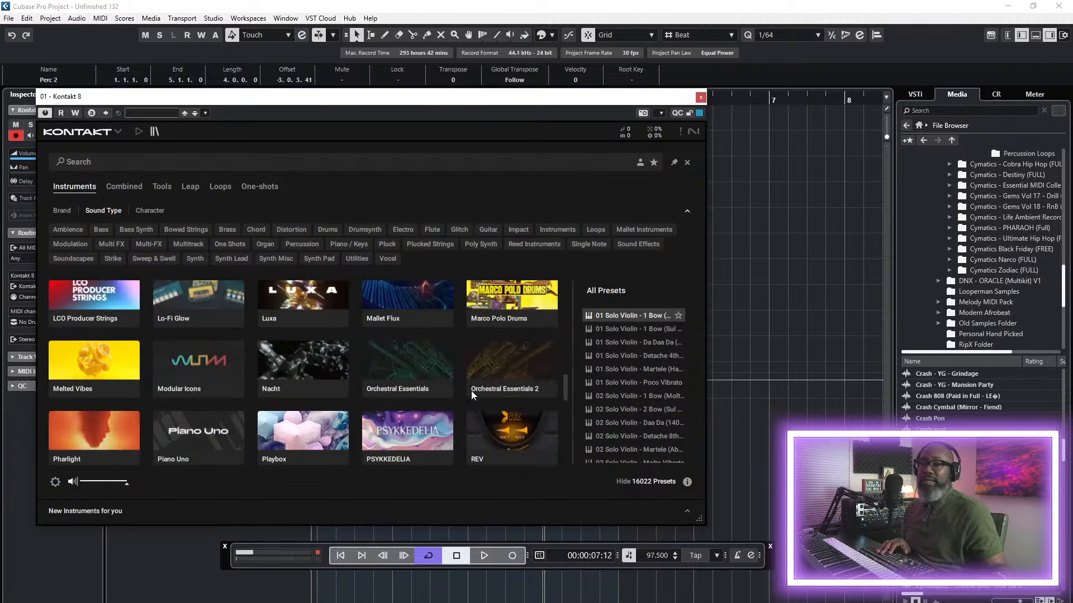
left_click_drag(565, 384, 568, 271)
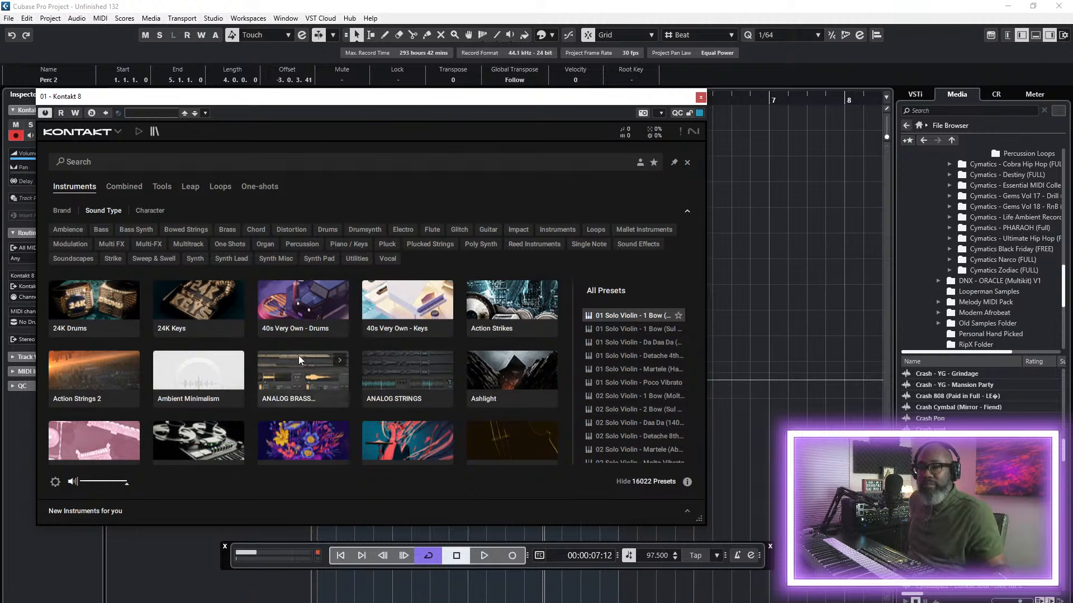
scroll(300, 355, "down", 1)
scroll(300, 354, "down", 2)
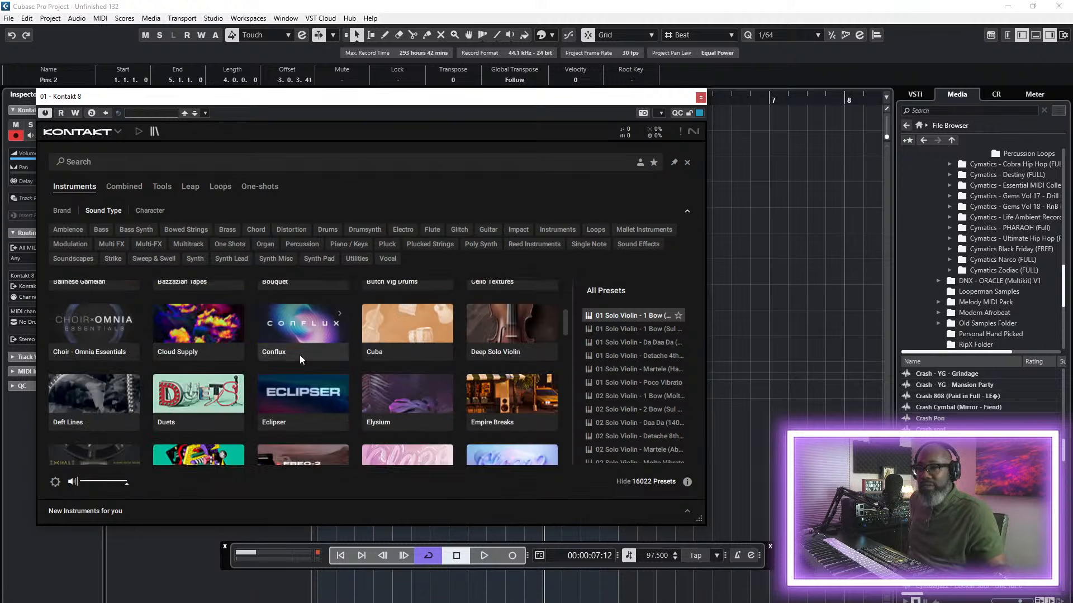
scroll(300, 354, "down", 2)
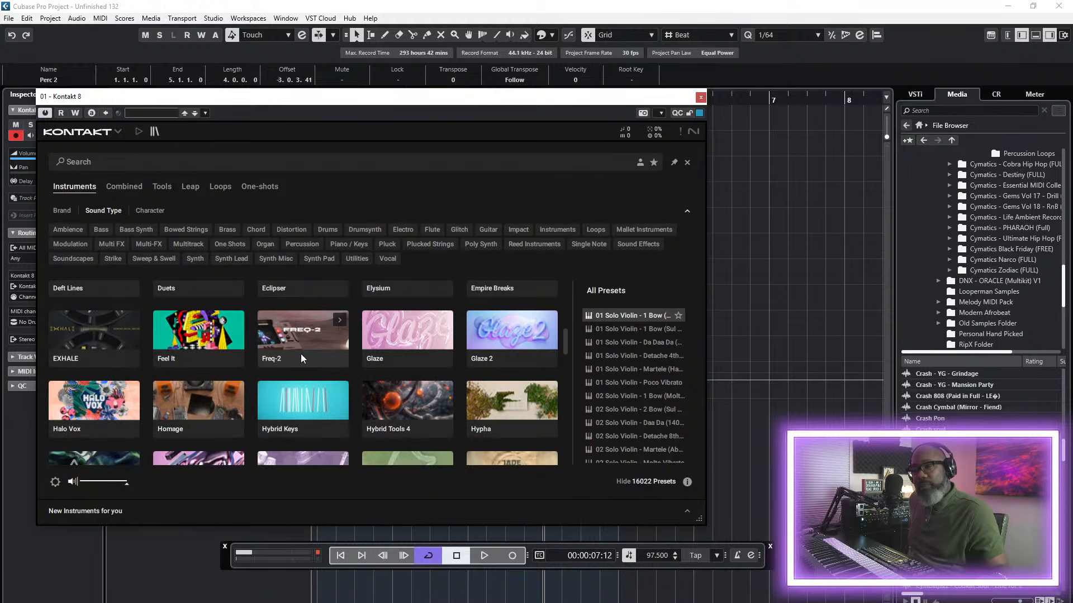
scroll(301, 354, "down", 4)
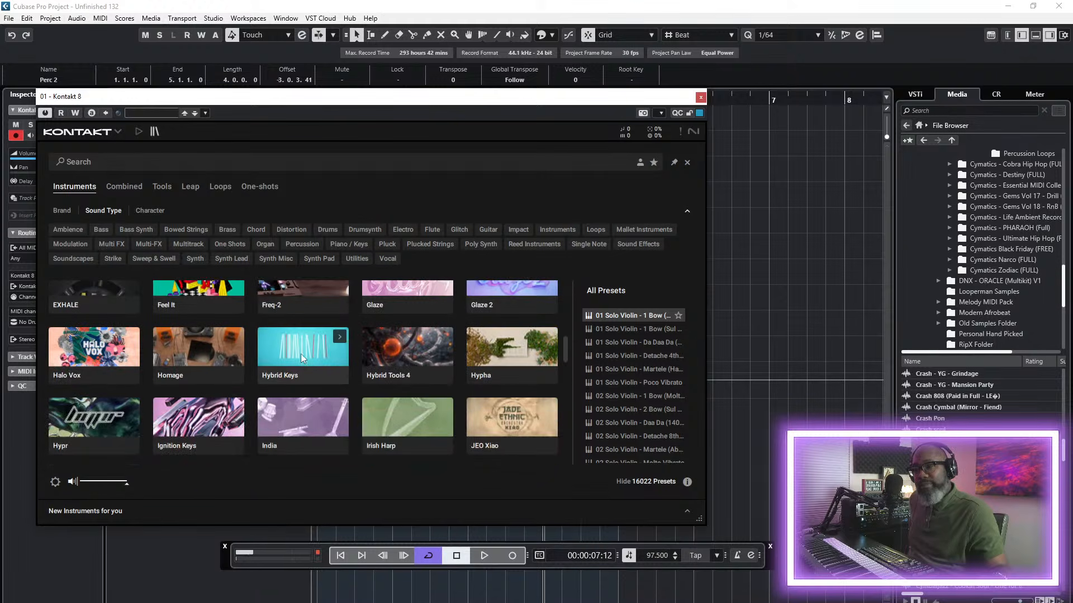
scroll(300, 353, "down", 5)
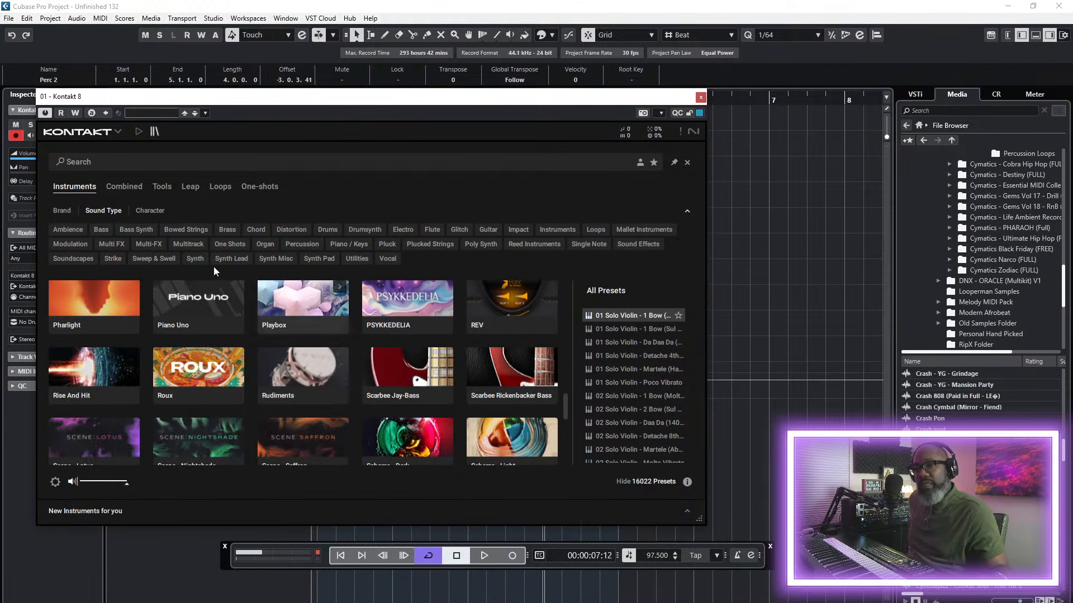
- Search the Kontakt 8 instruments for "percussion" and select the Session Percussionist library to list its presets
left_click(128, 162)
type("percussions")
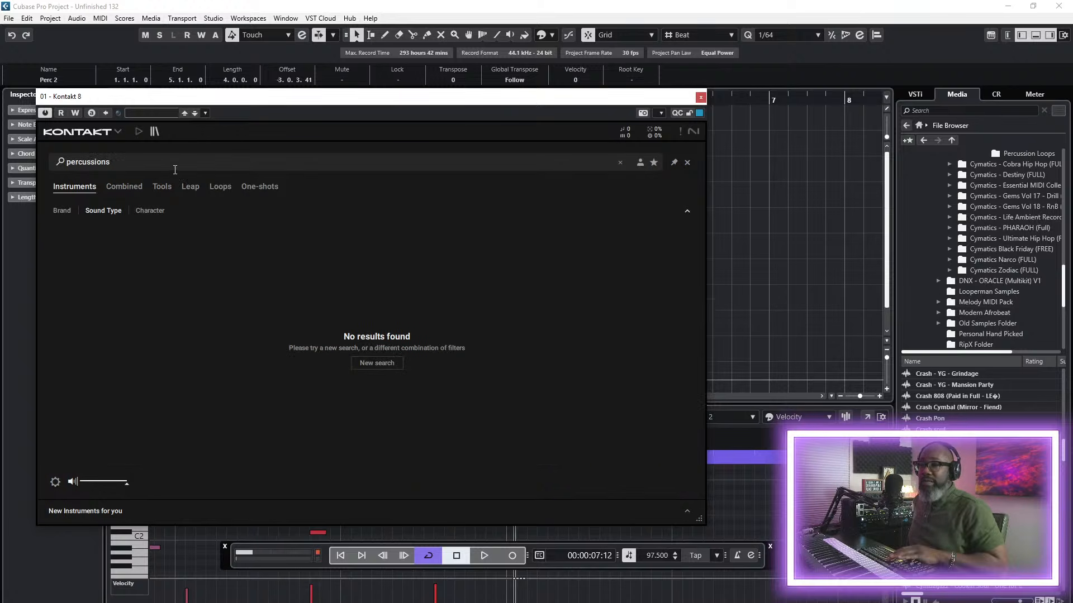
key("BackSpace")
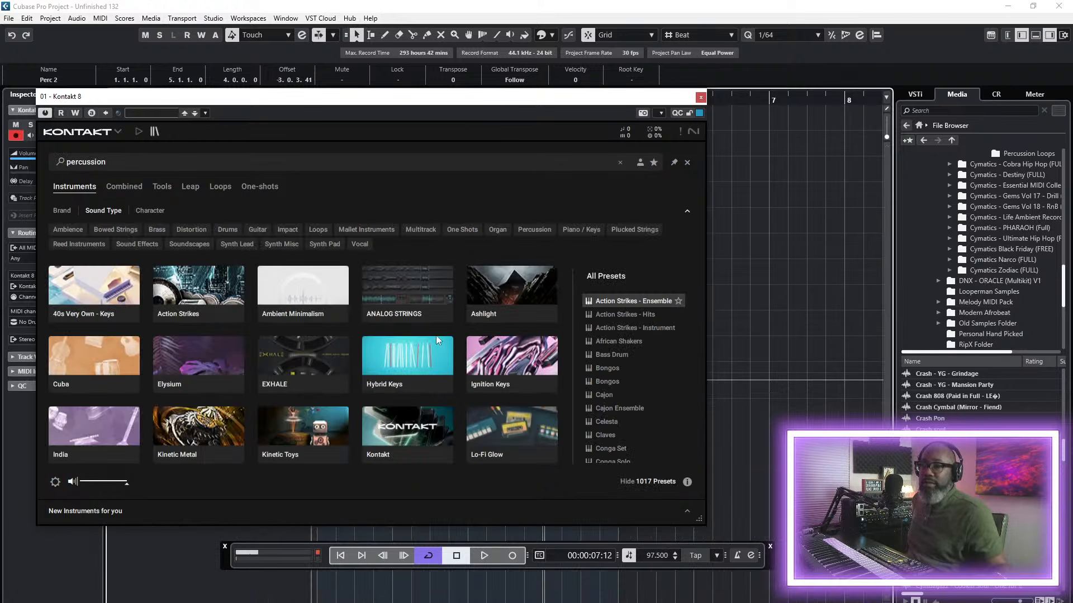
scroll(437, 391, "down", 3)
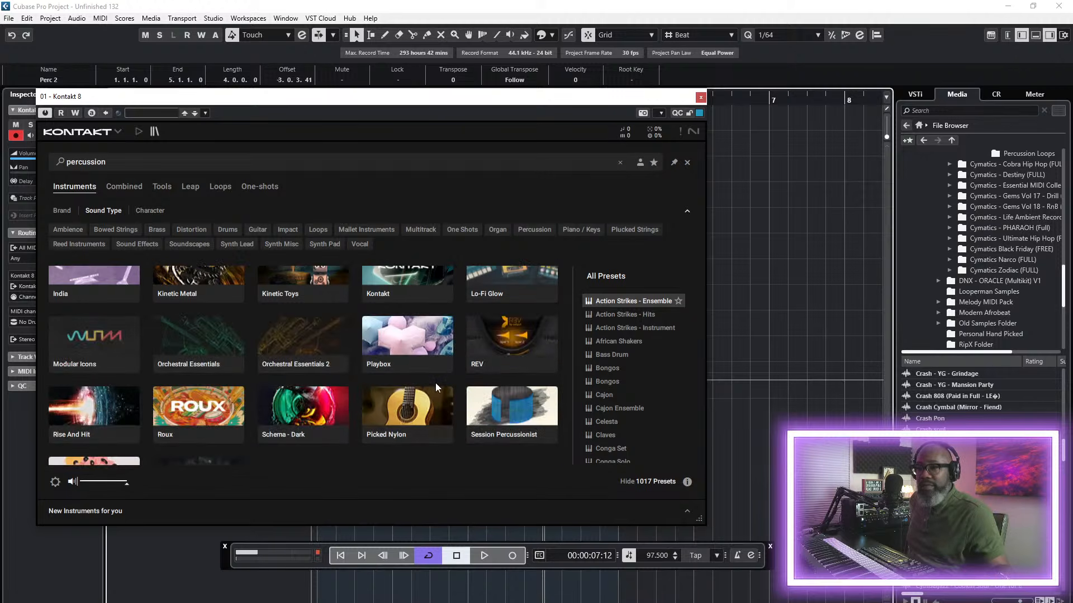
scroll(434, 383, "down", 1)
left_click(501, 366)
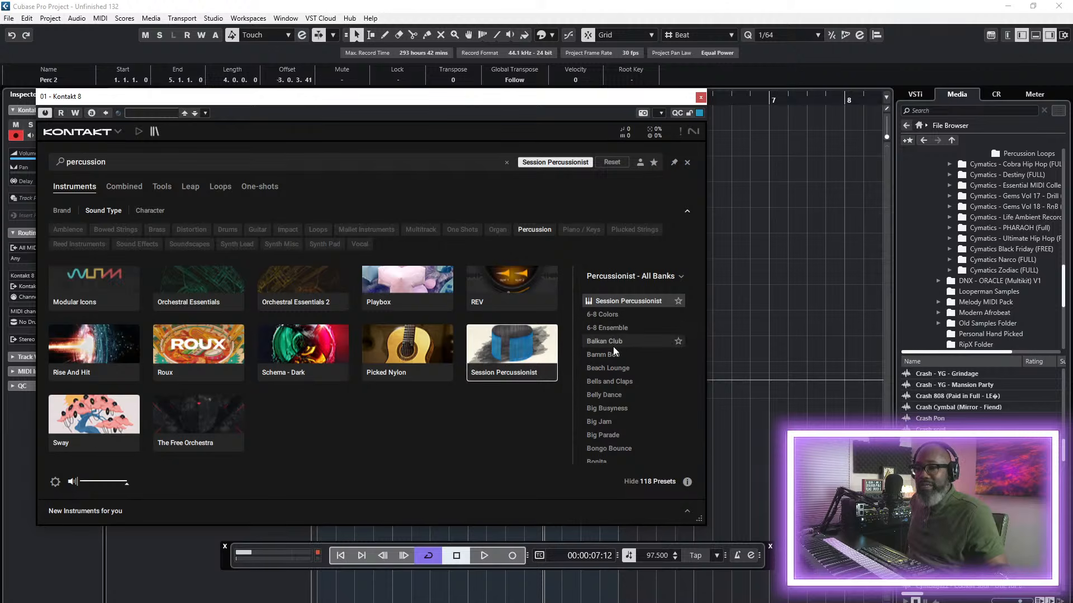
- Replace the Kontakt 8 library search with "cuba" and select the Cuba library to list its presets
scroll(378, 363, "up", 5)
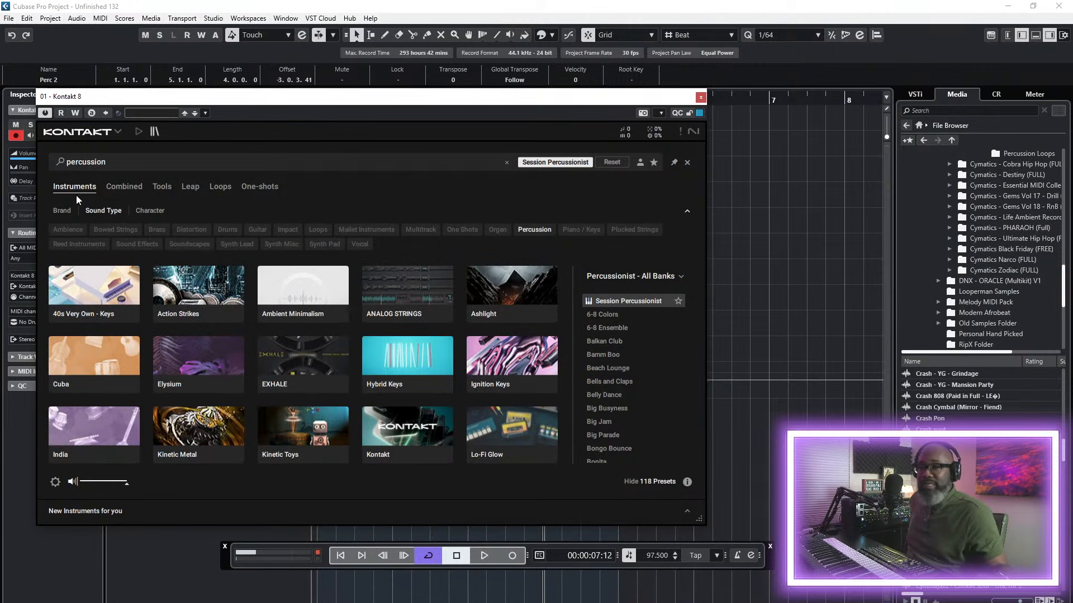
key("BackSpace")
key("BackSpace")
key("BackSpace")
key("BackSpace")
key("BackSpace")
key("BackSpace")
key("BackSpace")
key("BackSpace")
key("BackSpace")
key("BackSpace")
type("cuba")
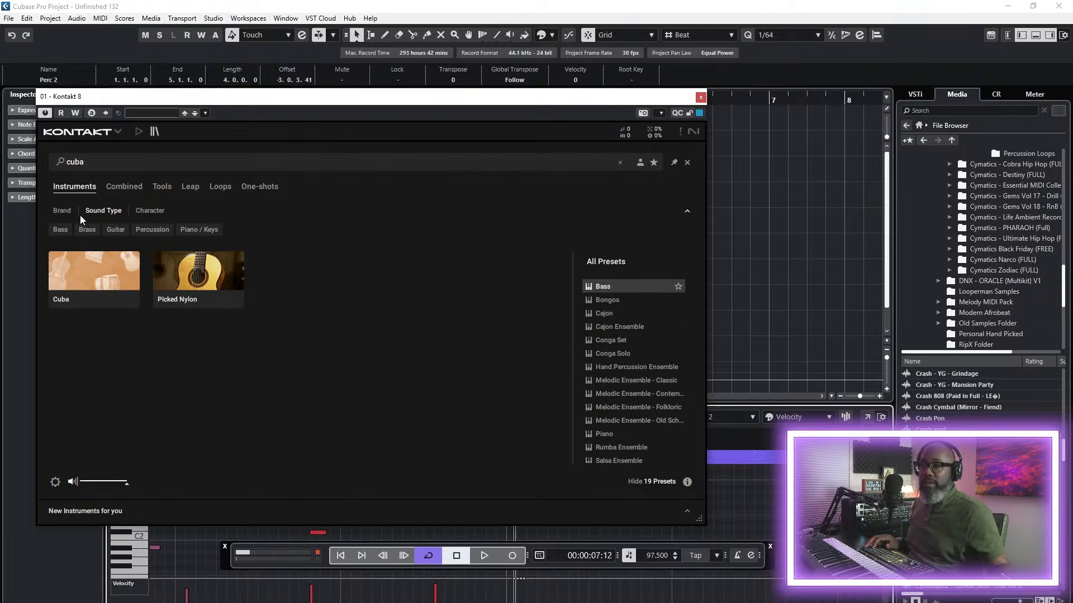
left_click(89, 273)
- Audition the Cuba presets, including Bongos, Conga Solo, Hand Percussion Ensemble, Rumba Ensemble, Salsa Ensemble and Timbales
left_click(606, 300)
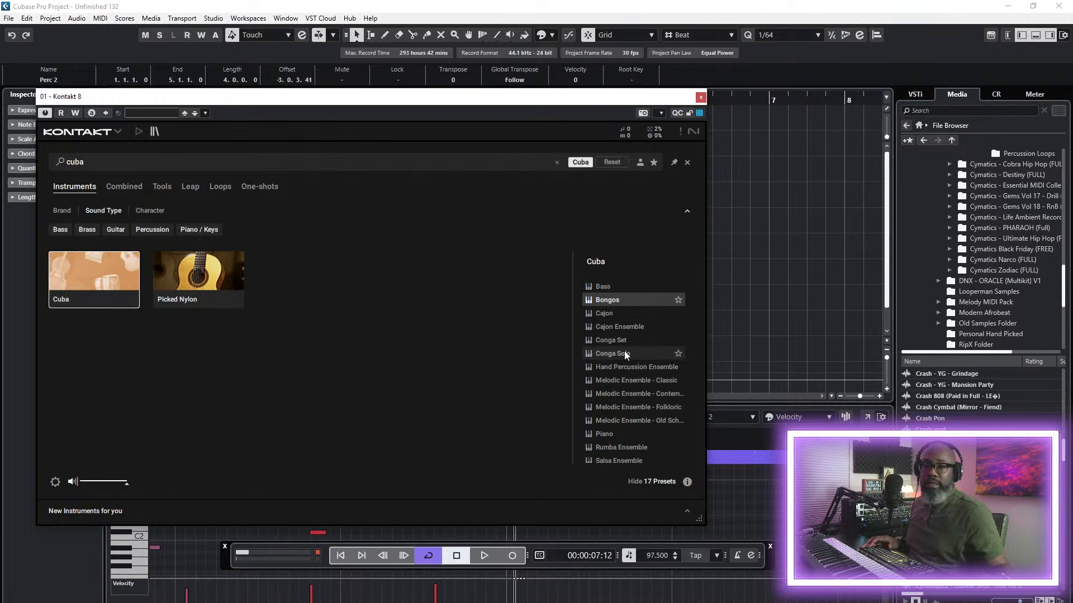
left_click(620, 354)
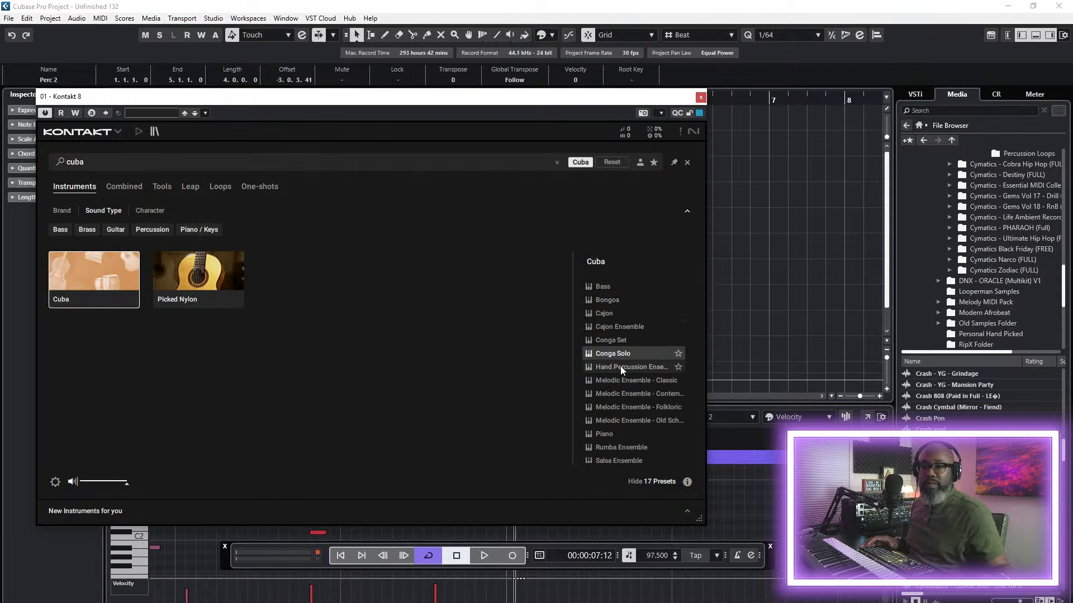
left_click(626, 367)
left_click(624, 381)
left_click(619, 403)
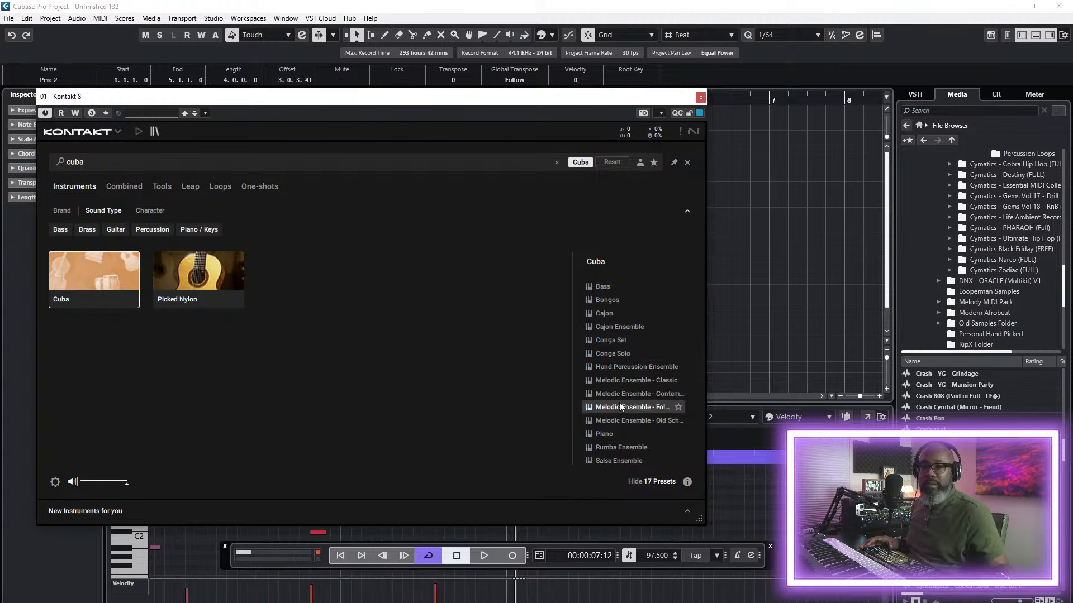
left_click(618, 435)
left_click(631, 447)
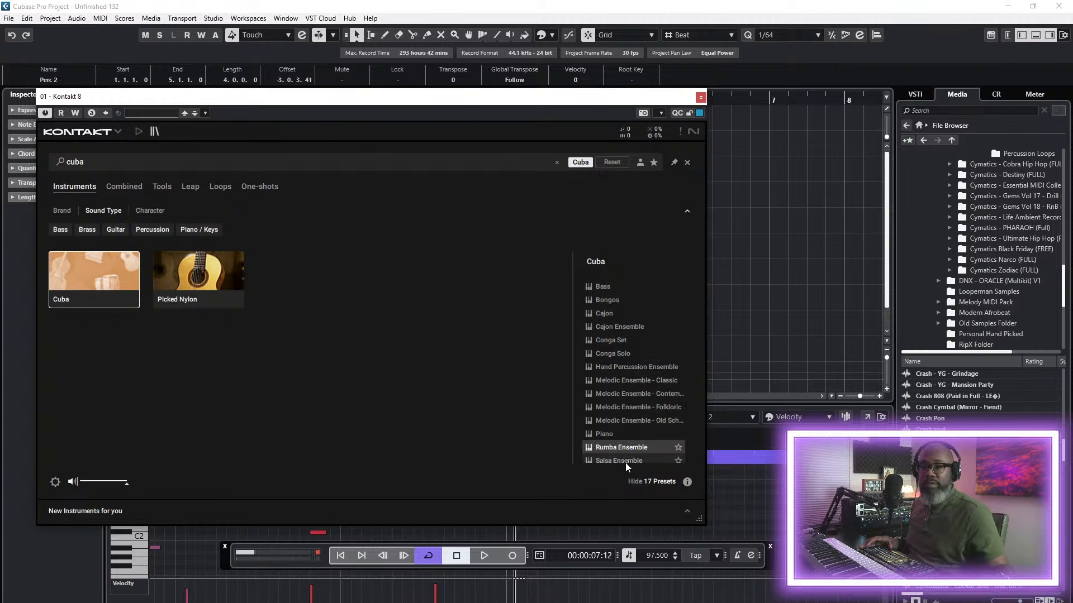
scroll(626, 419, "down", 3)
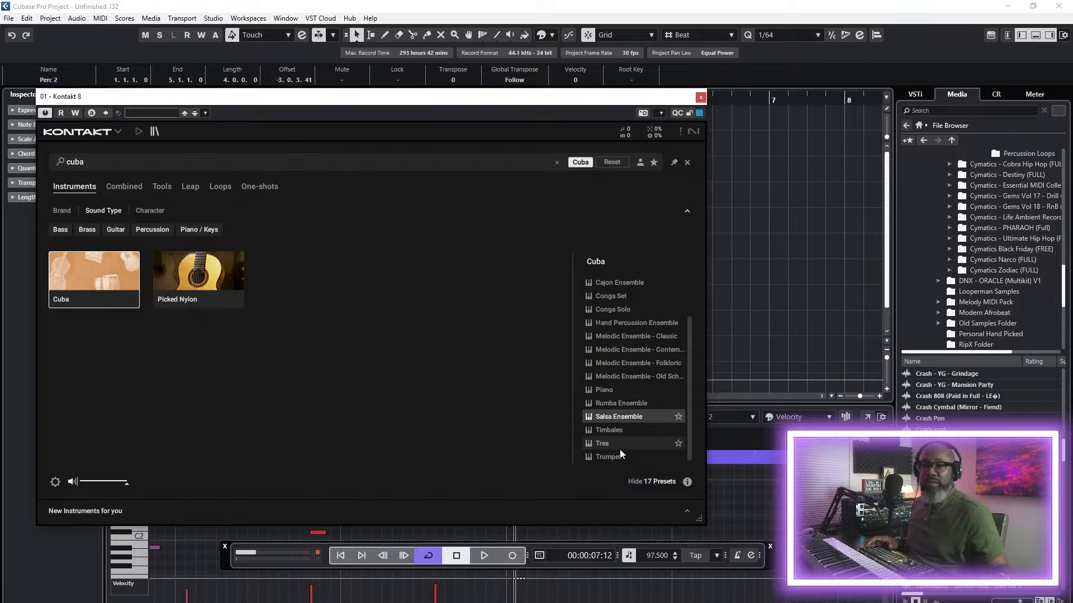
left_click(618, 434)
left_click(614, 443)
left_click(625, 458)
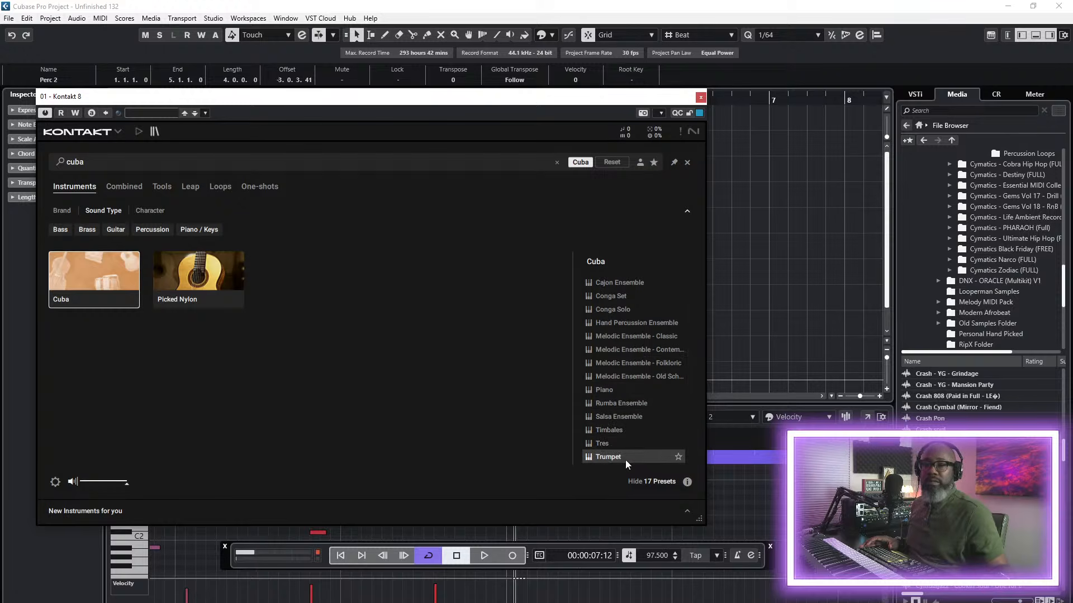
left_click(621, 417)
left_click(616, 430)
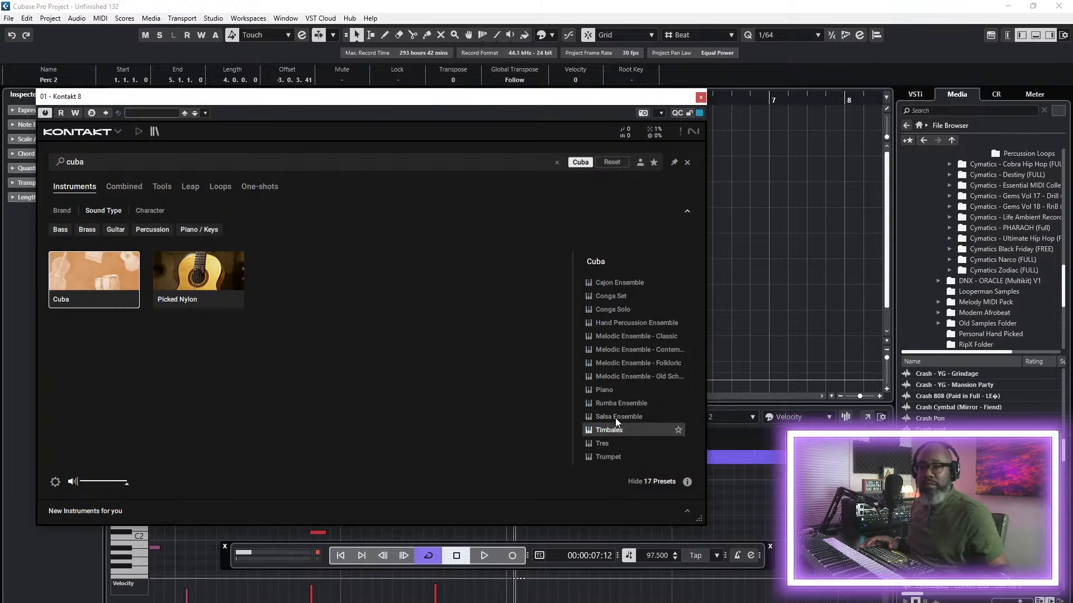
- Load the Cuba library's Conga Set preset and play the beat to try the congas against it
left_click(616, 307)
left_click(620, 299)
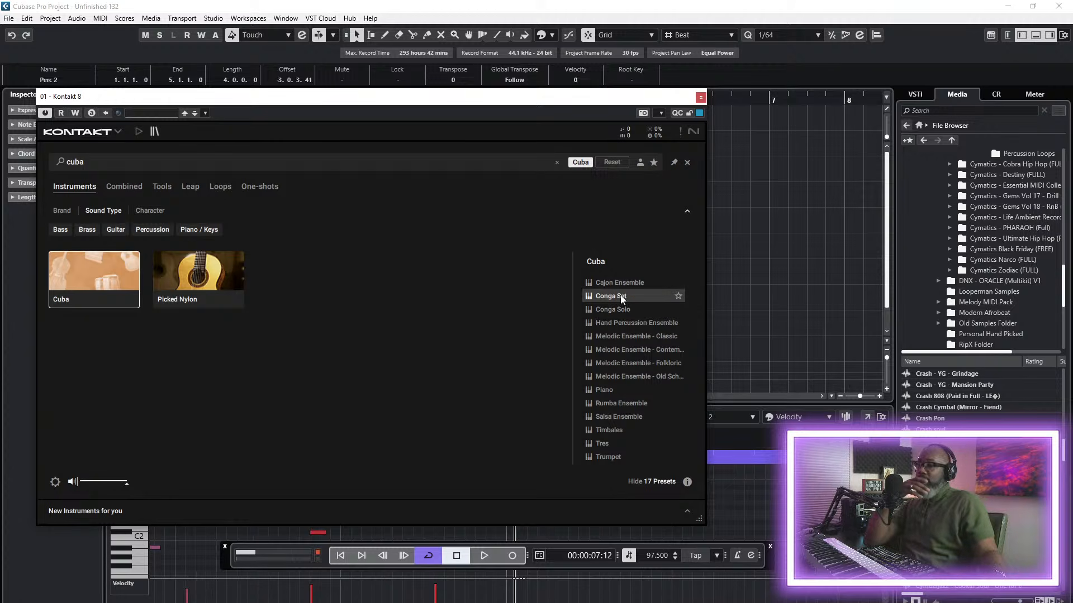
double_click(621, 297)
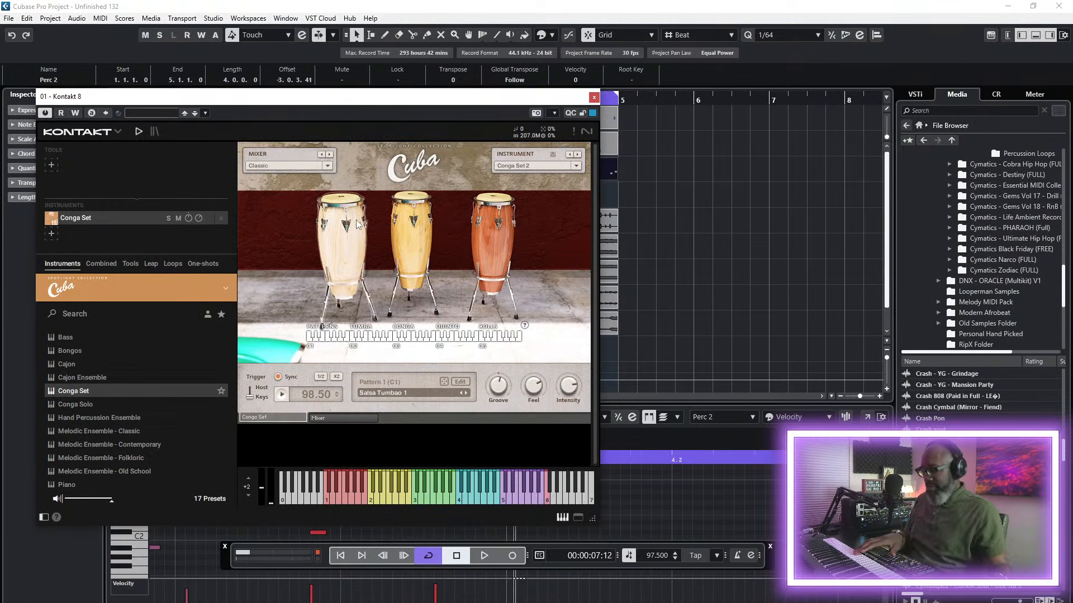
key("space")
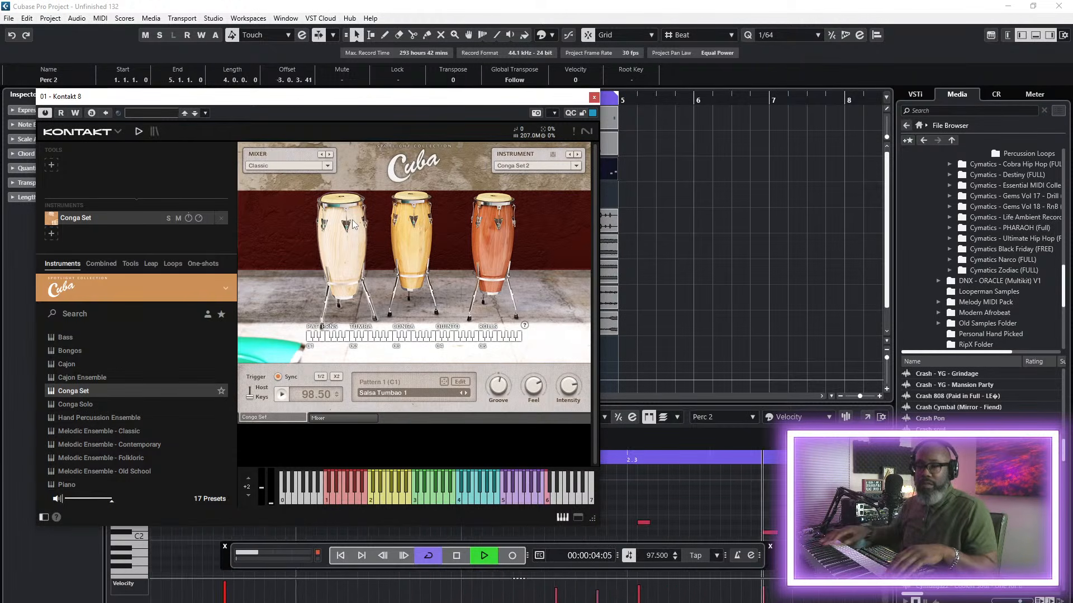
key("space")
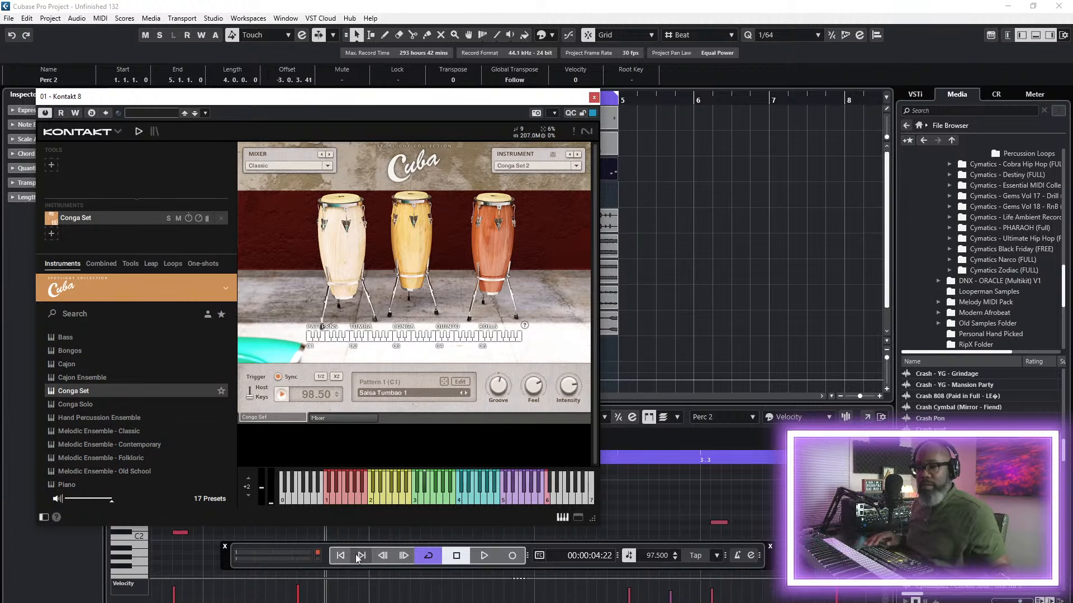
key("space")
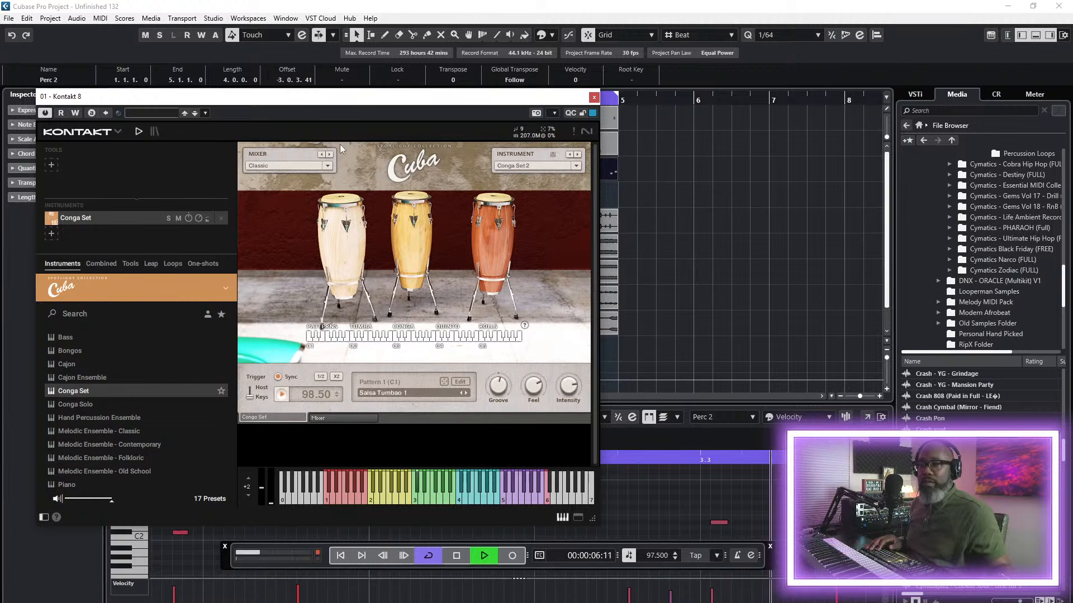
- Set the Conga Set's pattern trigger to Keys, look at its mixer page and close the Kontakt 8 window
left_click_drag(323, 101, 435, 111)
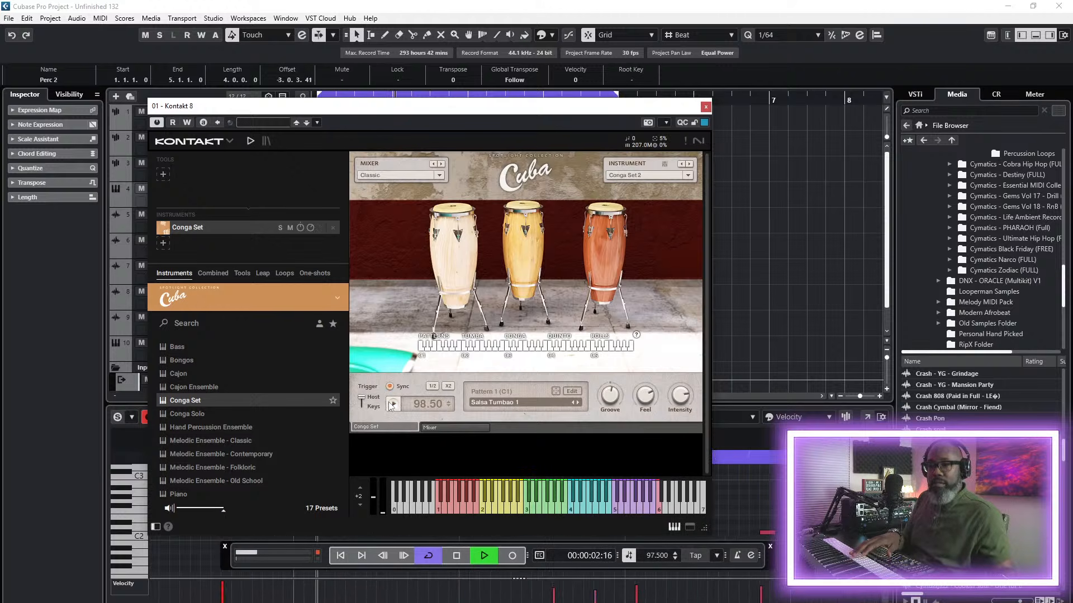
left_click(362, 406)
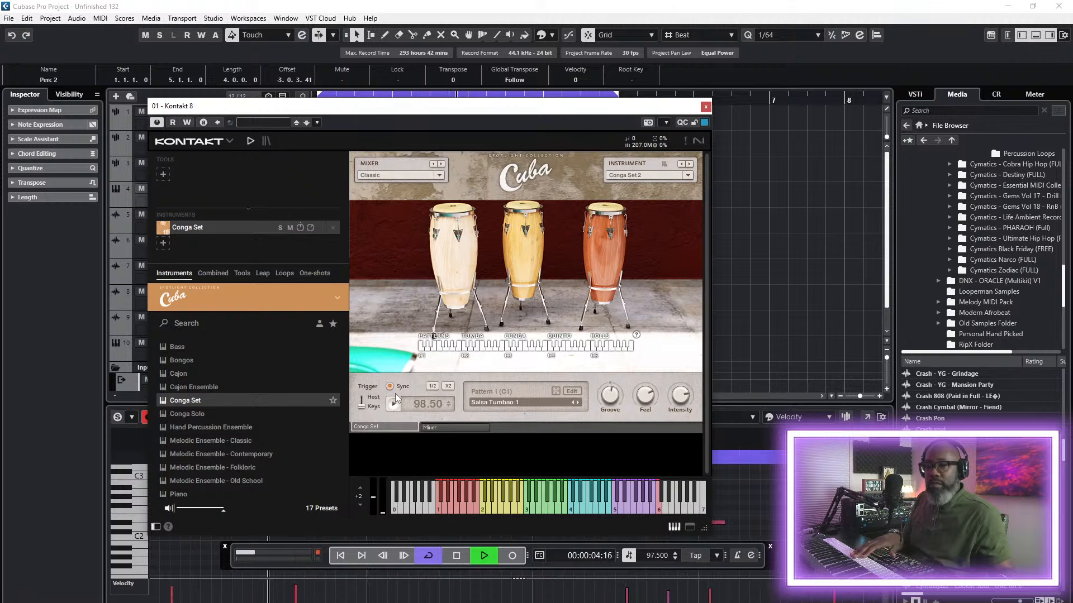
left_click(461, 427)
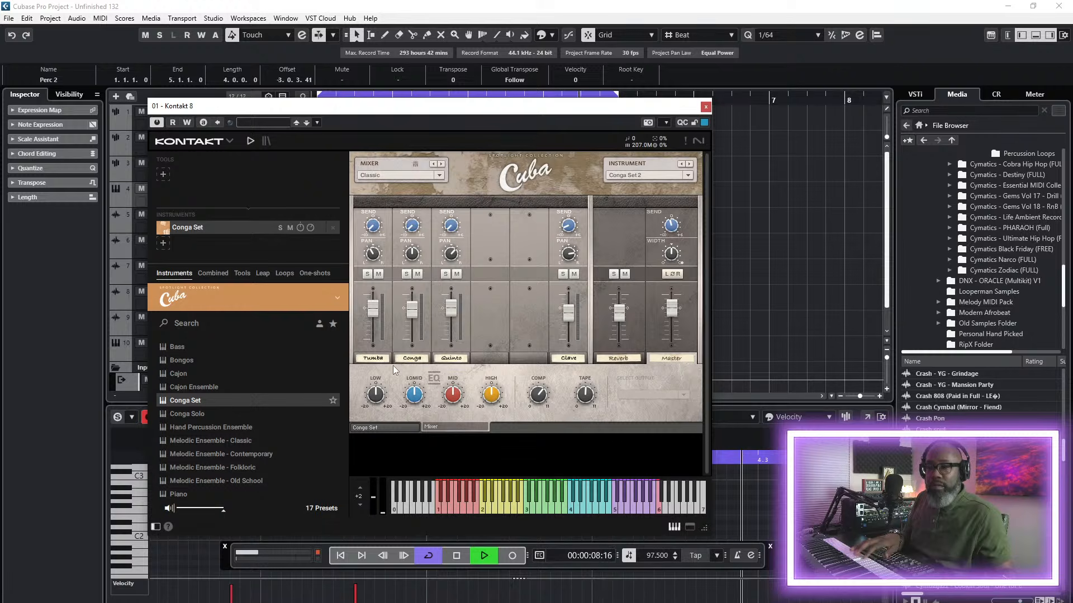
left_click(706, 106)
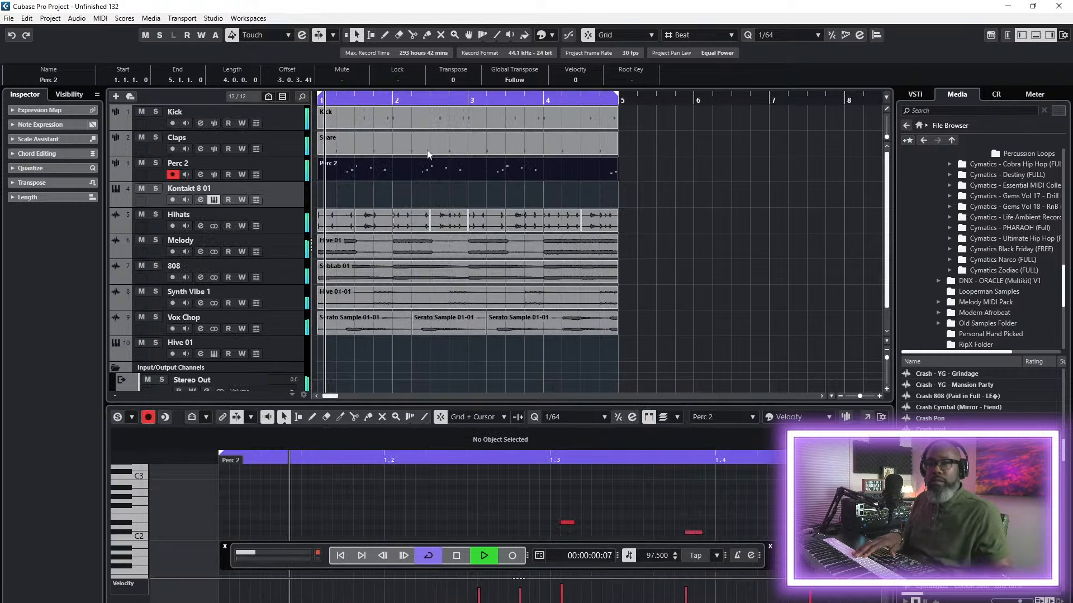
- Delete the Perc 2 part and remove the emptied Perc 2 track from the project
left_click(395, 168)
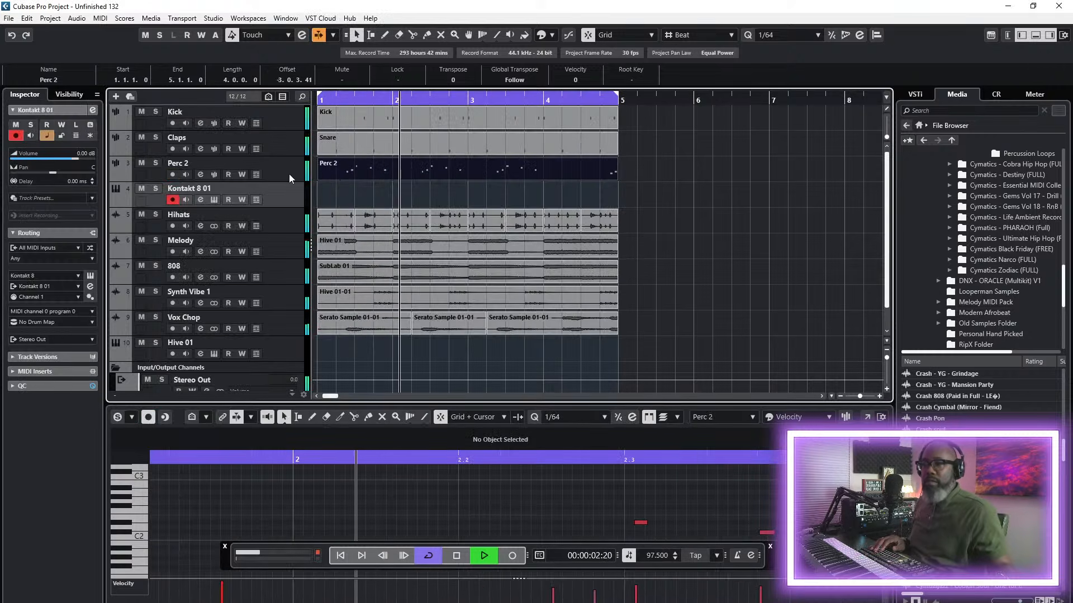
key("Delete")
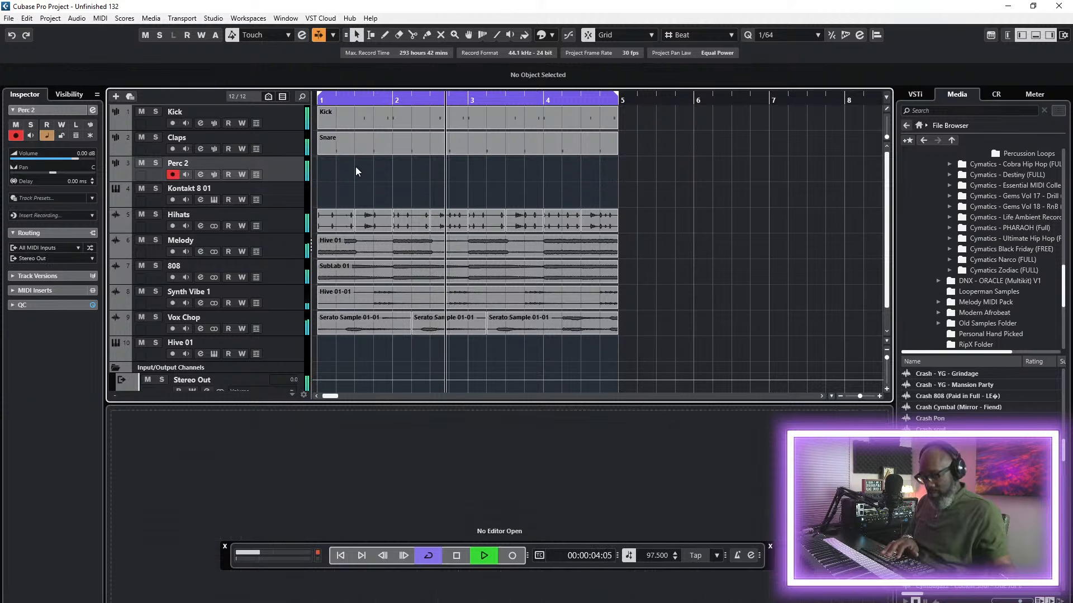
right_click(289, 171)
left_click(316, 219)
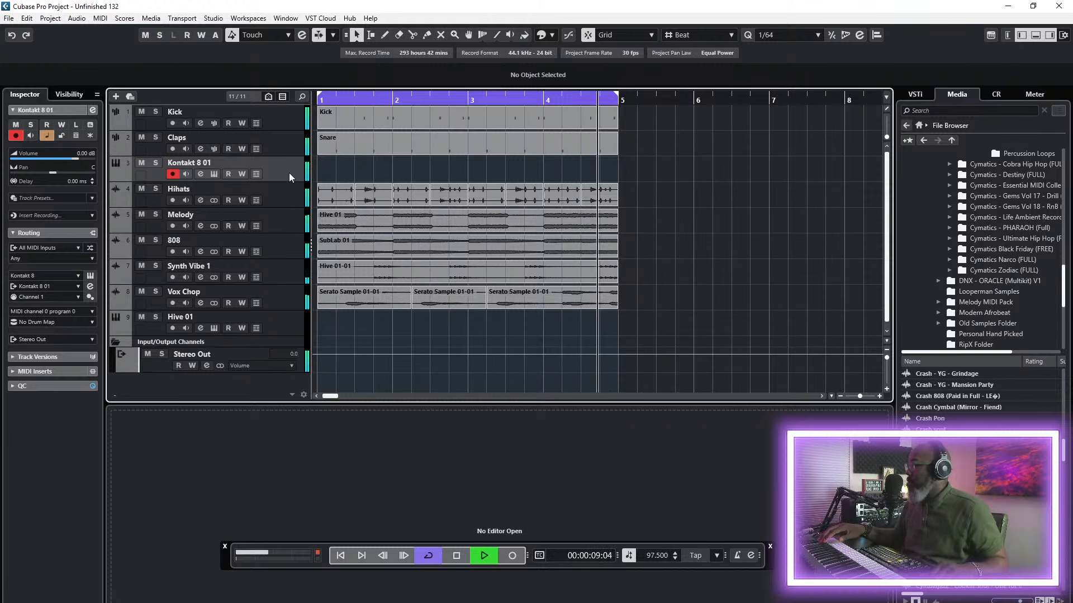
- Record the conga pattern on the Kontakt 8 01 track over the four-bar loop and quantize it to 1/16
key("KP_Multiply")
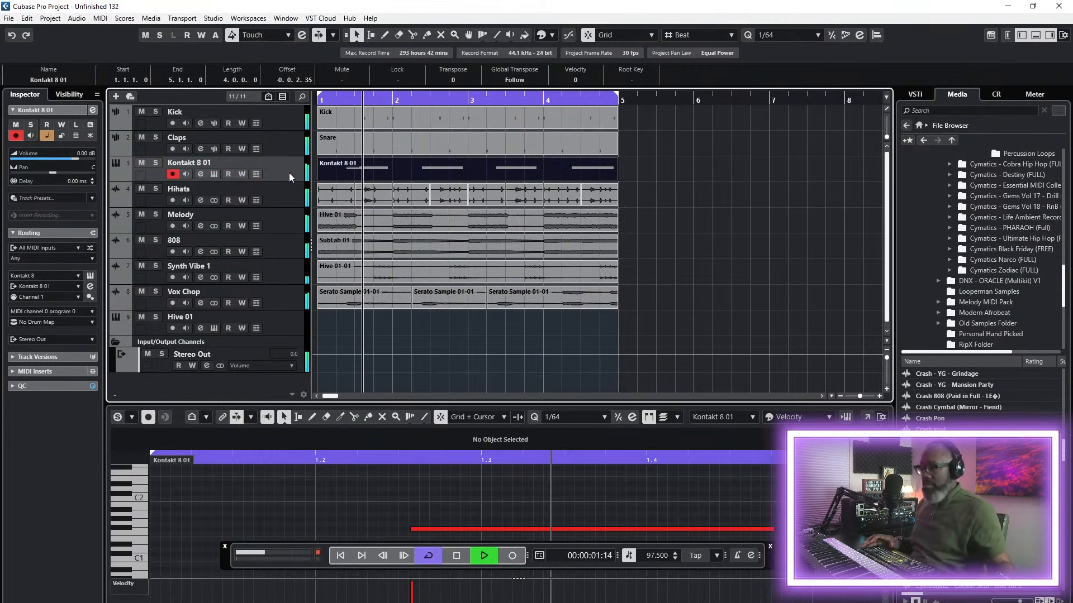
left_click(781, 38)
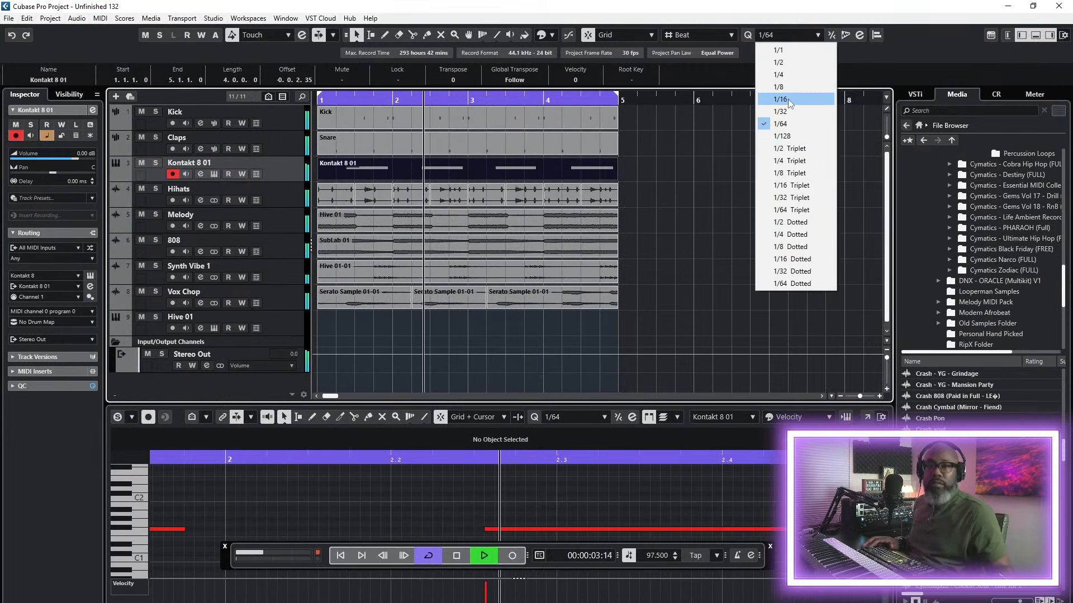
left_click(785, 101)
key("q")
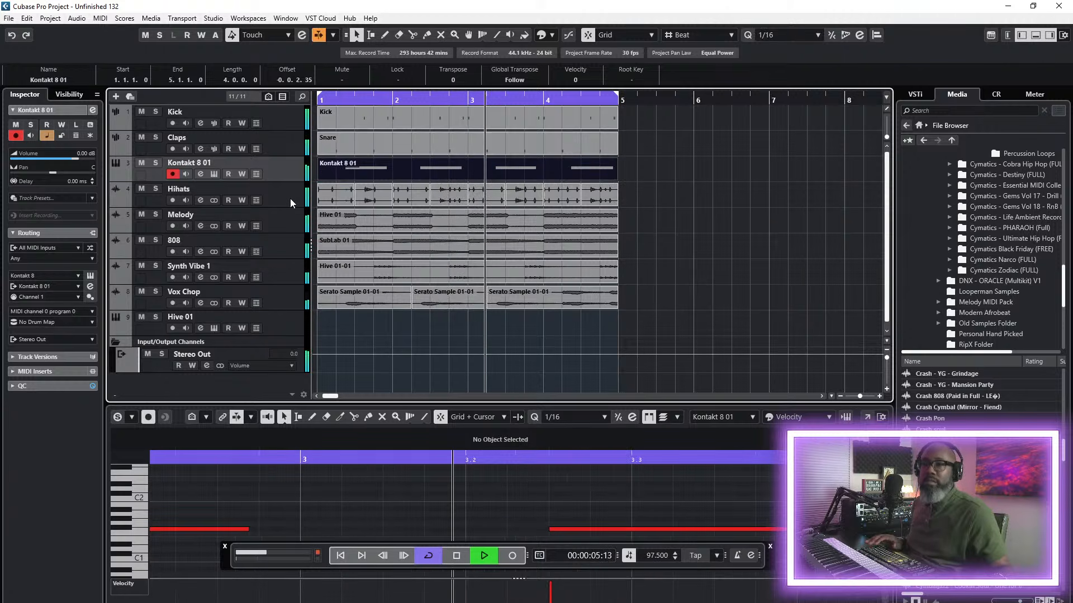
key("space")
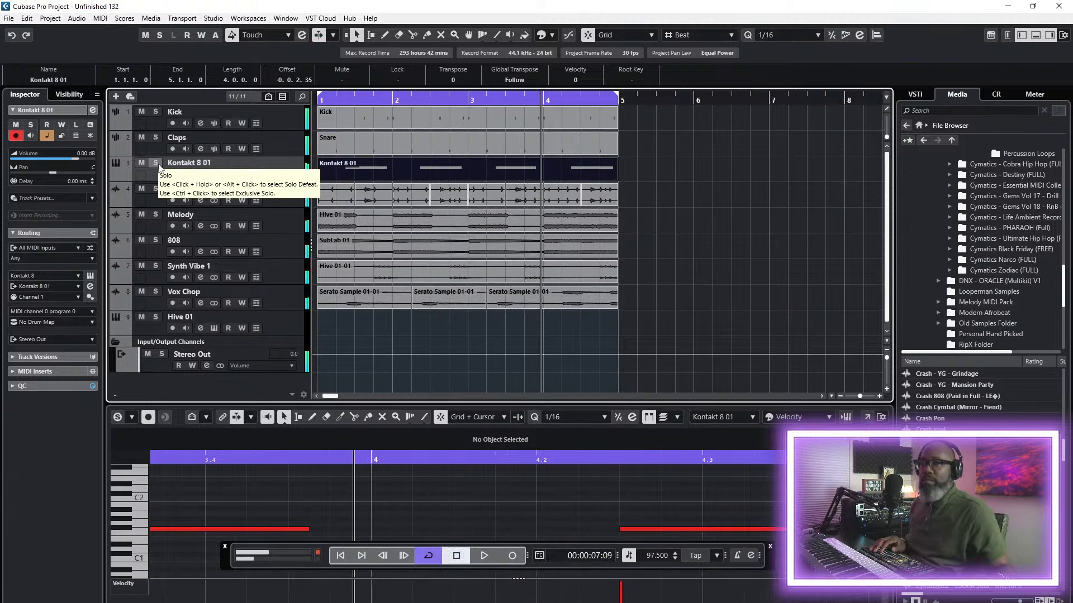
- Solo the Kontakt 8 01 track, render its conga part in place with the current settings and delete the original MIDI part
left_click(155, 163)
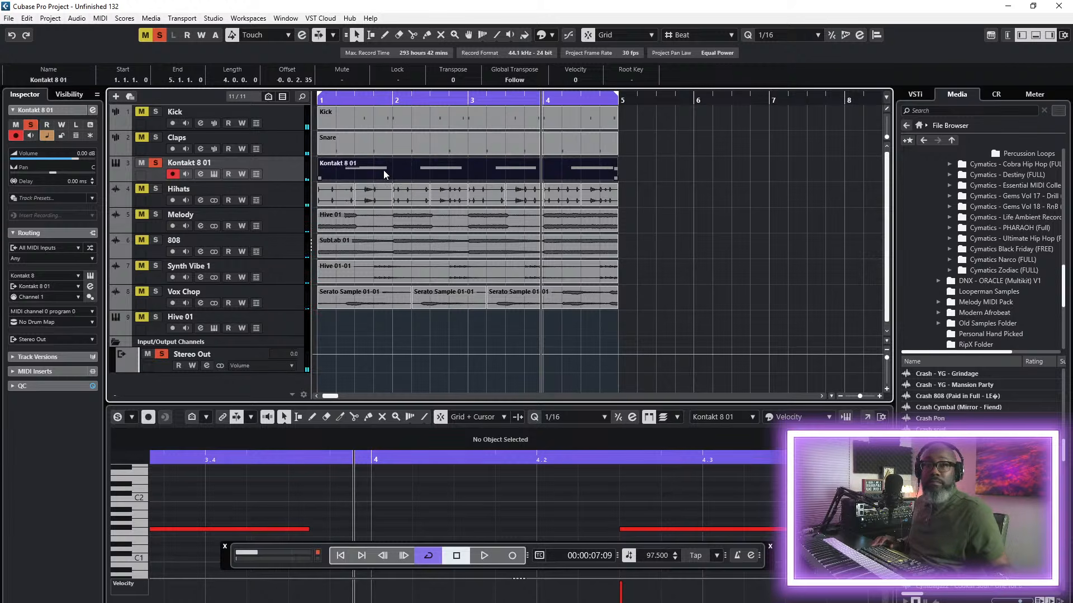
right_click(358, 168)
mouse_move(410, 247)
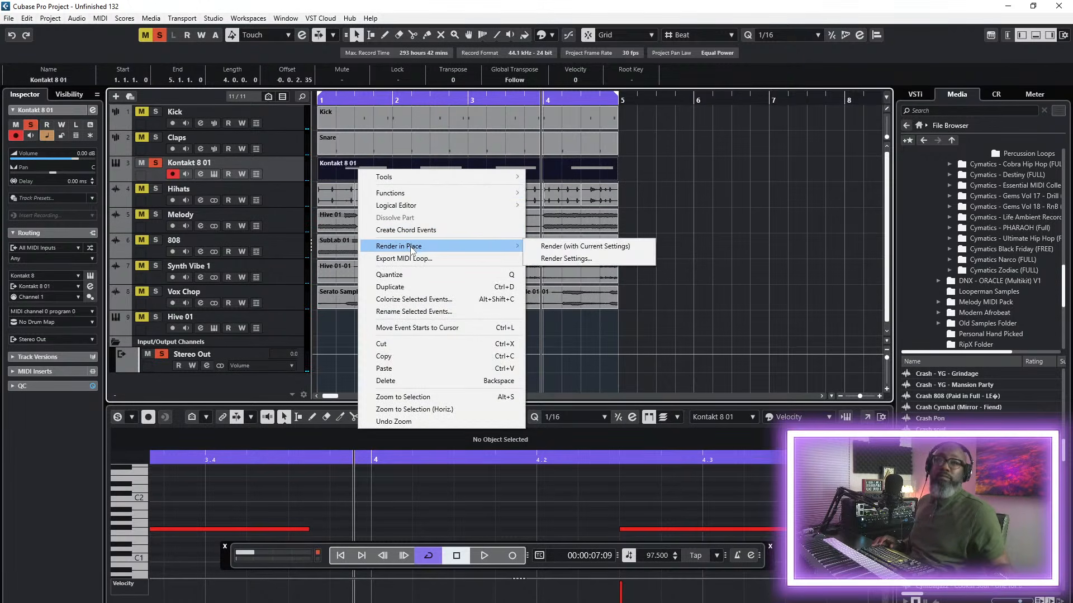
left_click(594, 247)
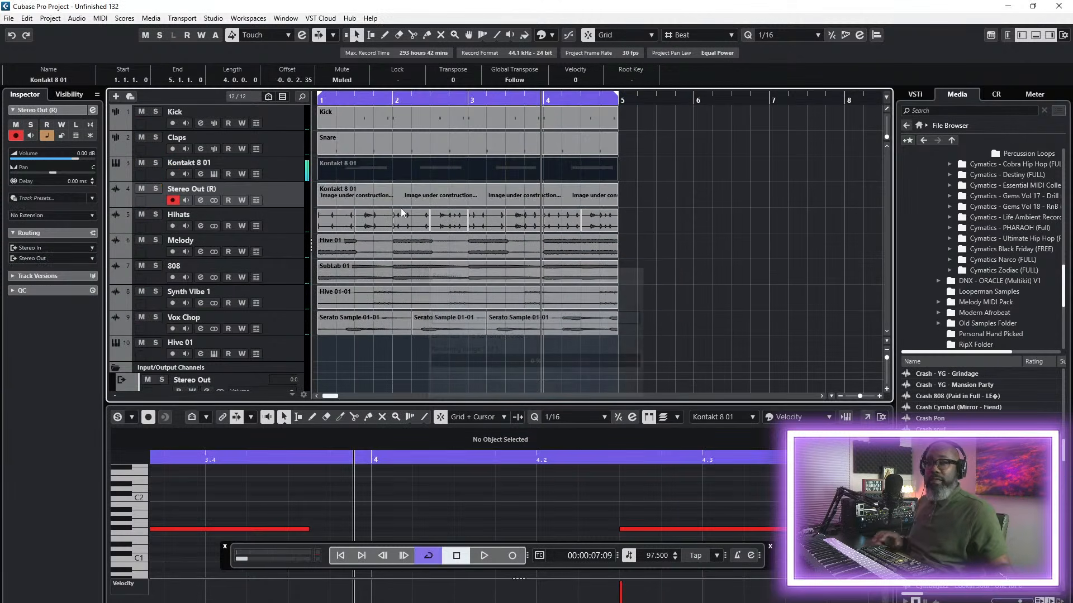
key("Delete")
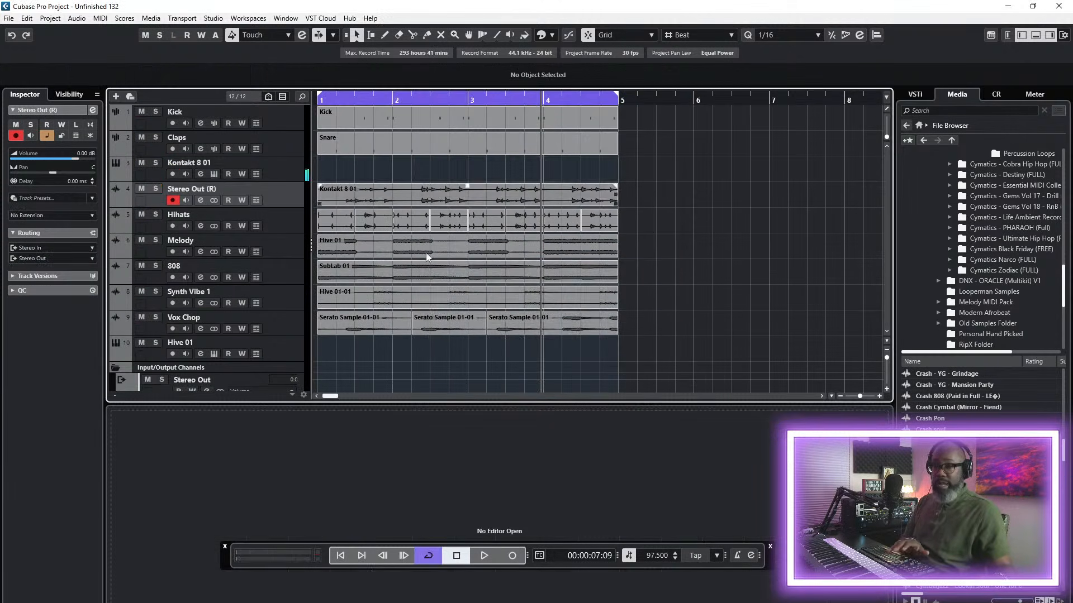
- Play the beat from bar 1 and rename the rendered conga audio track as Perc Cuba
left_click(340, 555)
left_click(484, 555)
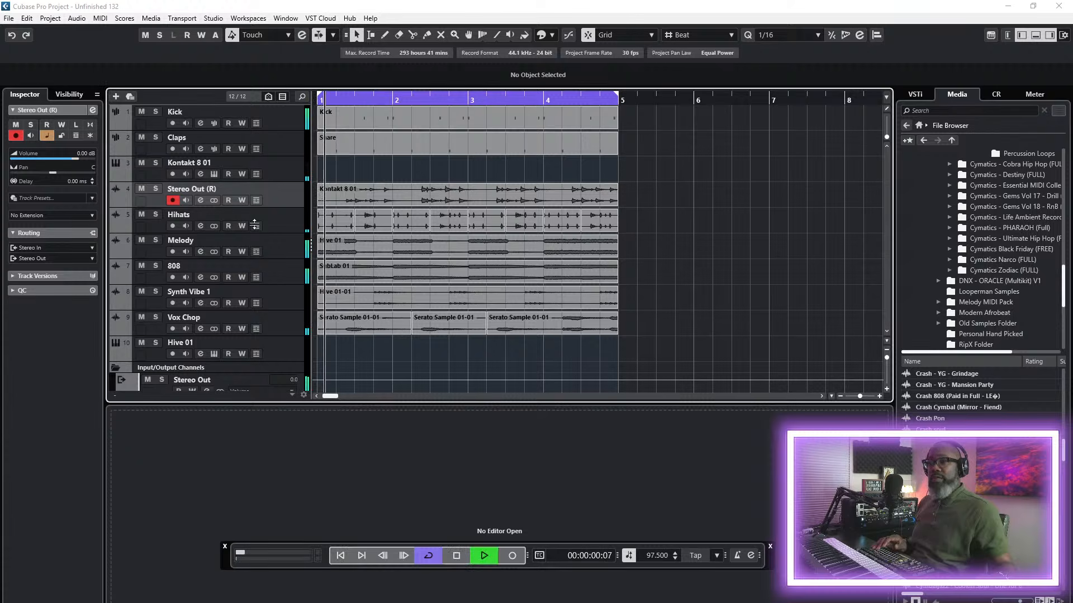
double_click(213, 191)
type("Perc")
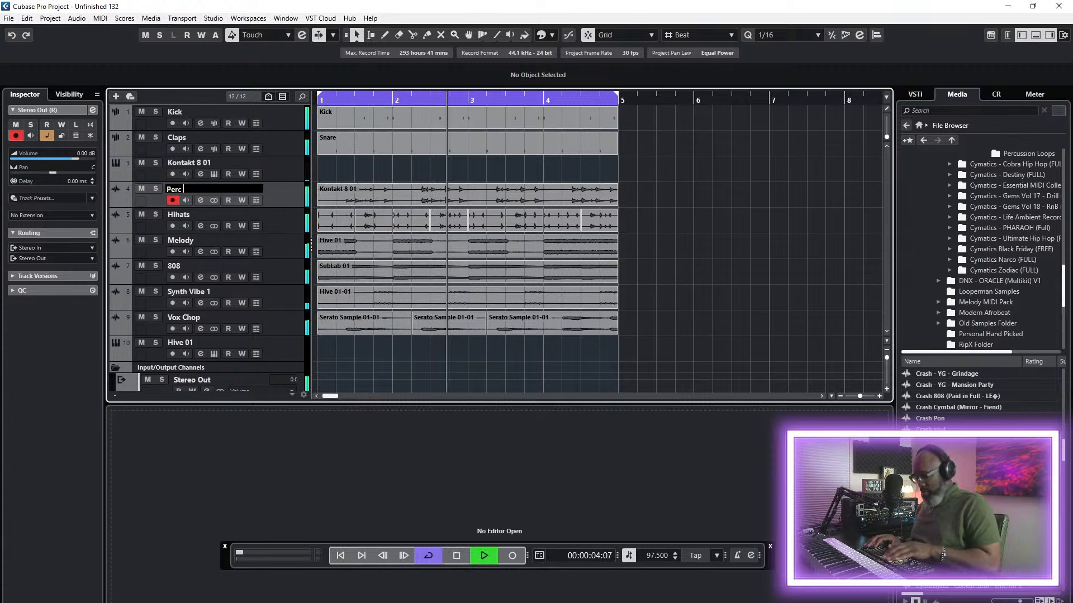
type(" Cuba")
key("Return")
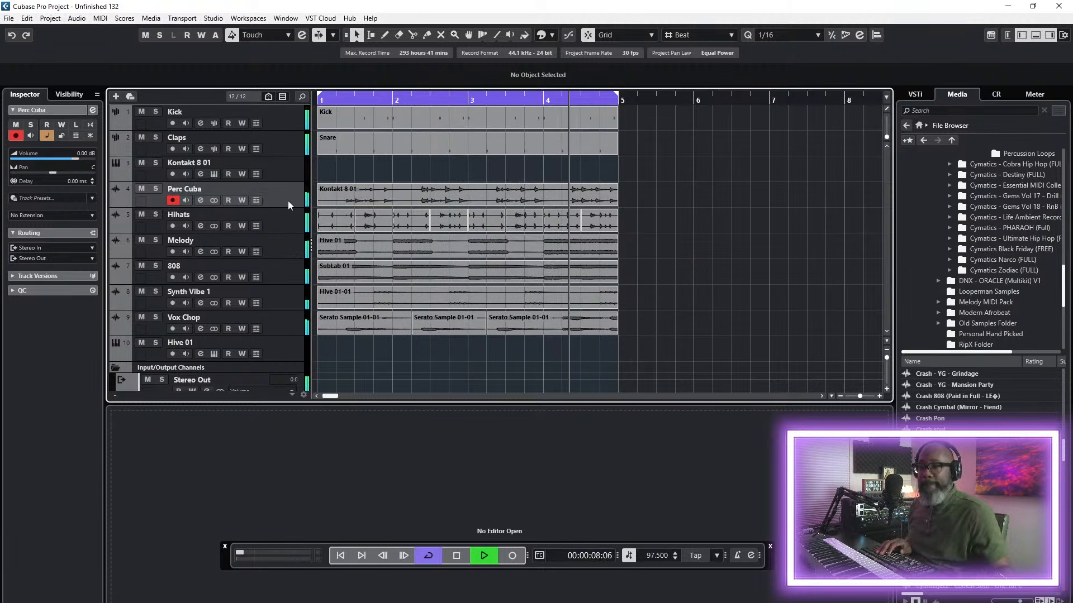
- Move the Perc Cuba and Hihats tracks above the Kontakt 8 01 track, then select Kontakt 8 01
left_click_drag(285, 203, 288, 171)
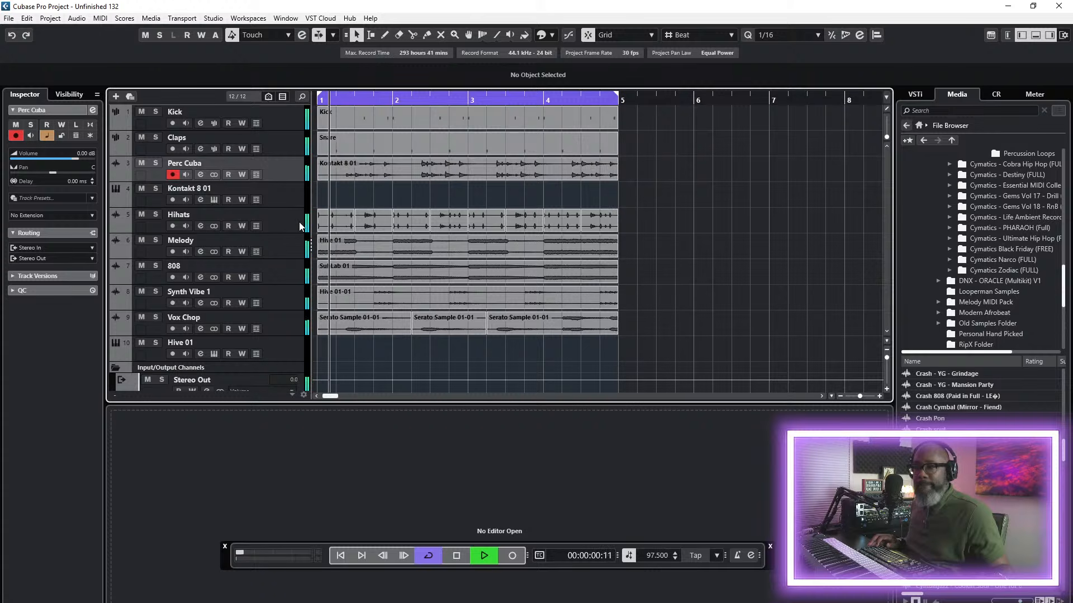
left_click_drag(300, 226, 299, 208)
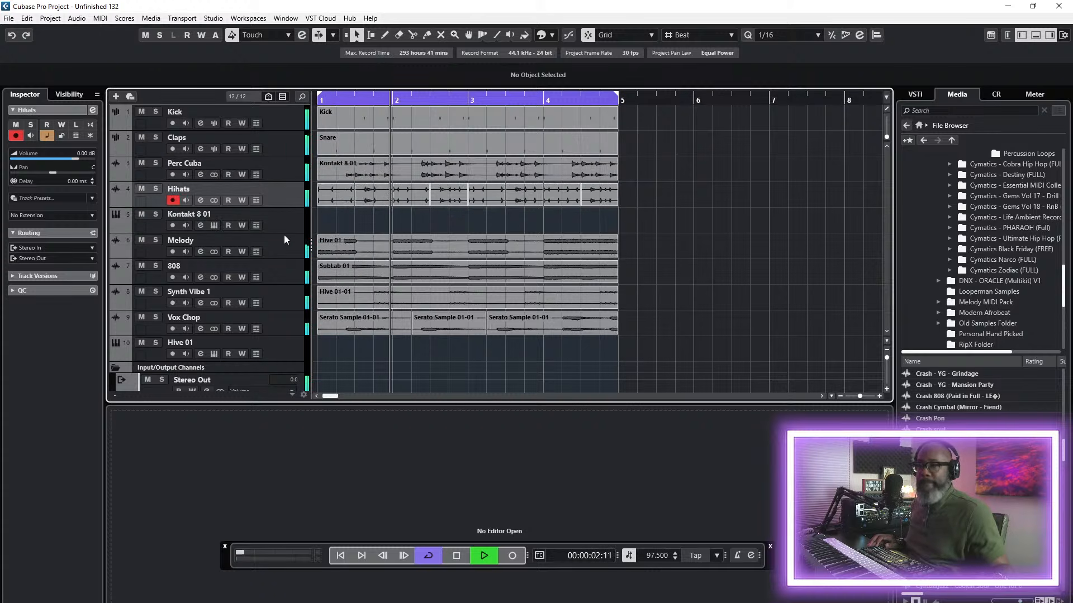
left_click(283, 225)
- Add a sampler track named Open HH below the Kontakt 8 01 track
scroll(268, 274, "down", 3)
right_click(185, 387)
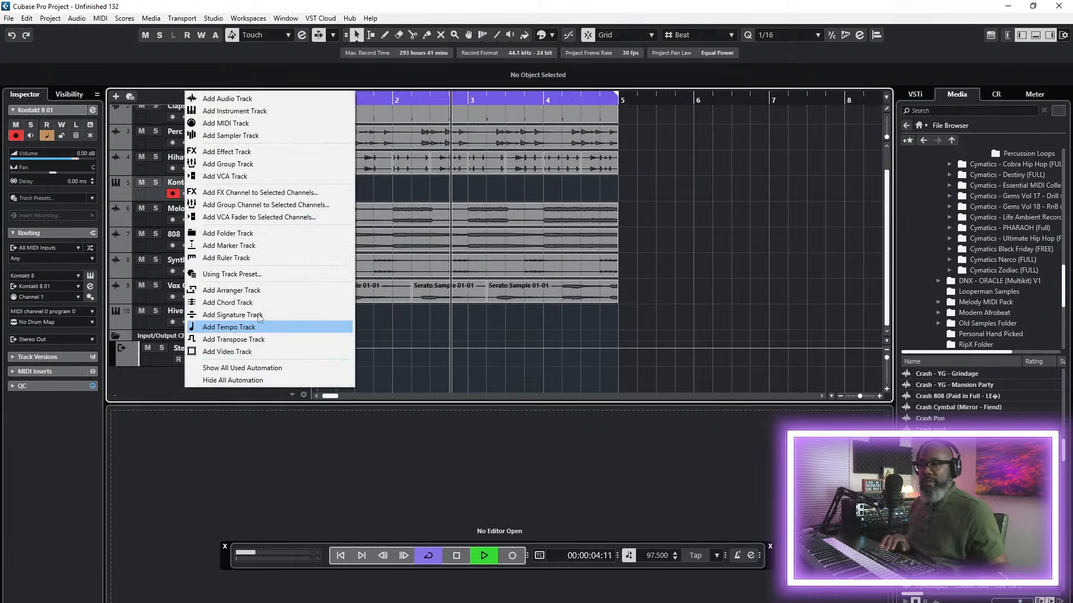
left_click(250, 136)
type("Open HH")
key("Return")
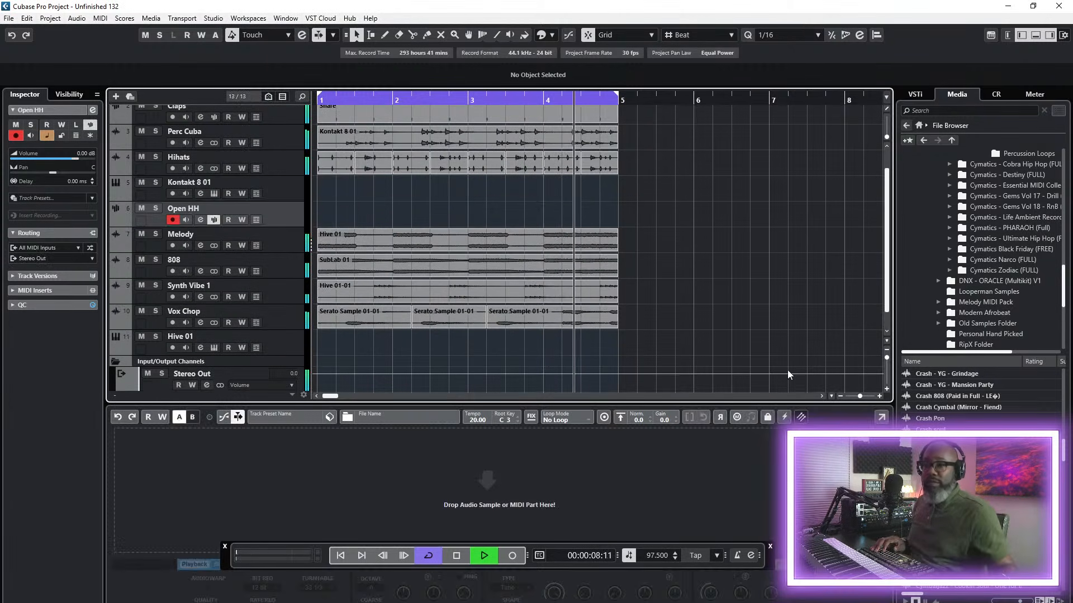
- Load Hat open tipic.wav from the Cookin Soul LO-BAP Bundle's OPEN HAT folder into the Open HH sampler
scroll(1007, 222, "up", 7)
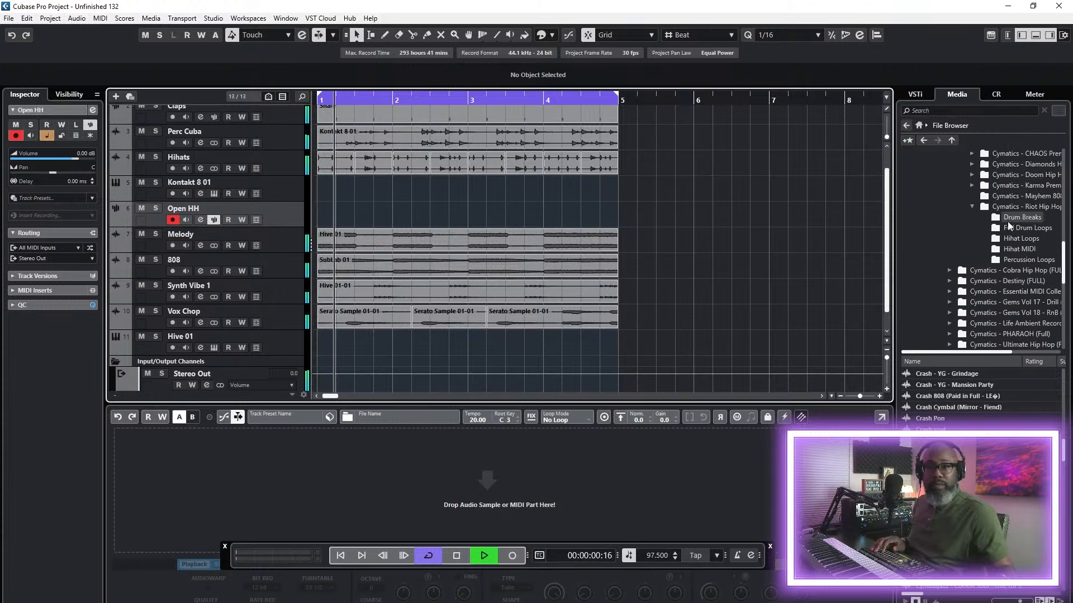
scroll(1024, 224, "up", 6)
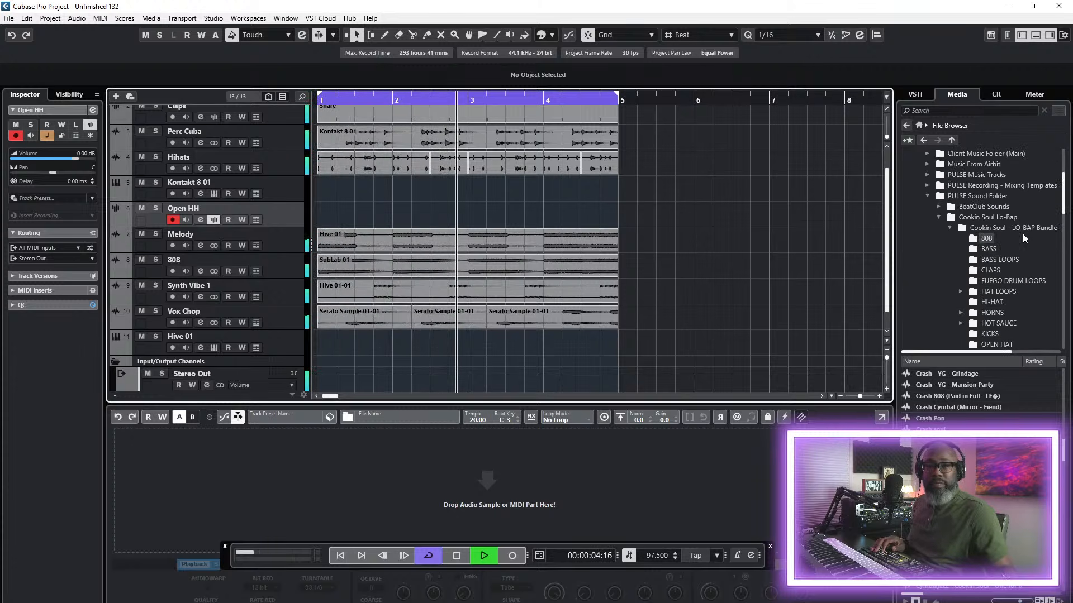
scroll(1020, 240, "down", 1)
left_click(1000, 302)
key("space")
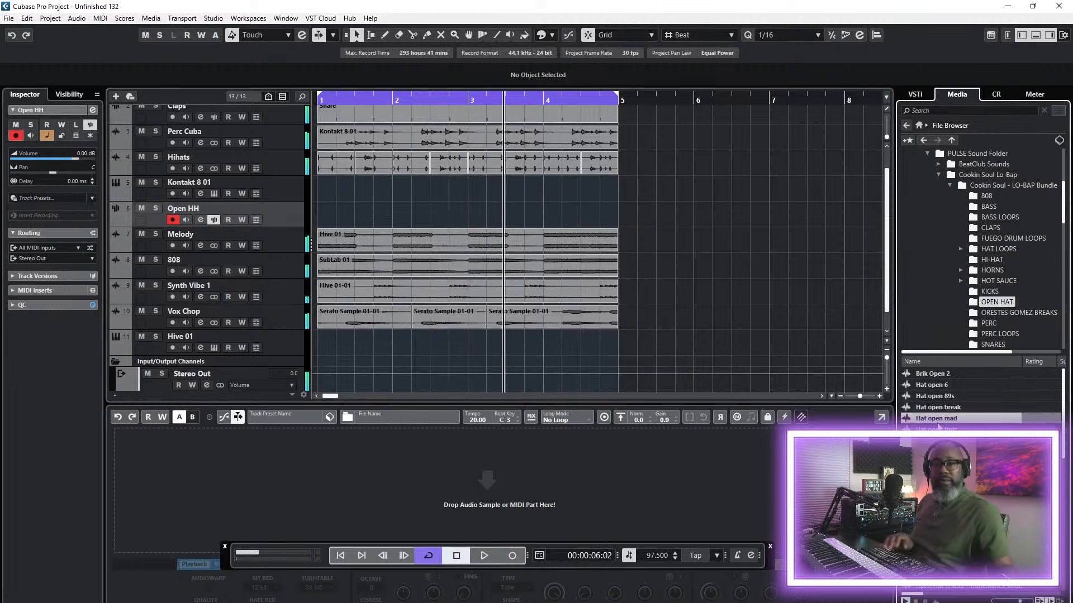
left_click_drag(938, 429, 548, 467)
- Trim the open-hat sample's start to its first transient and record an open-hat pattern over the four-bar loop
key("space")
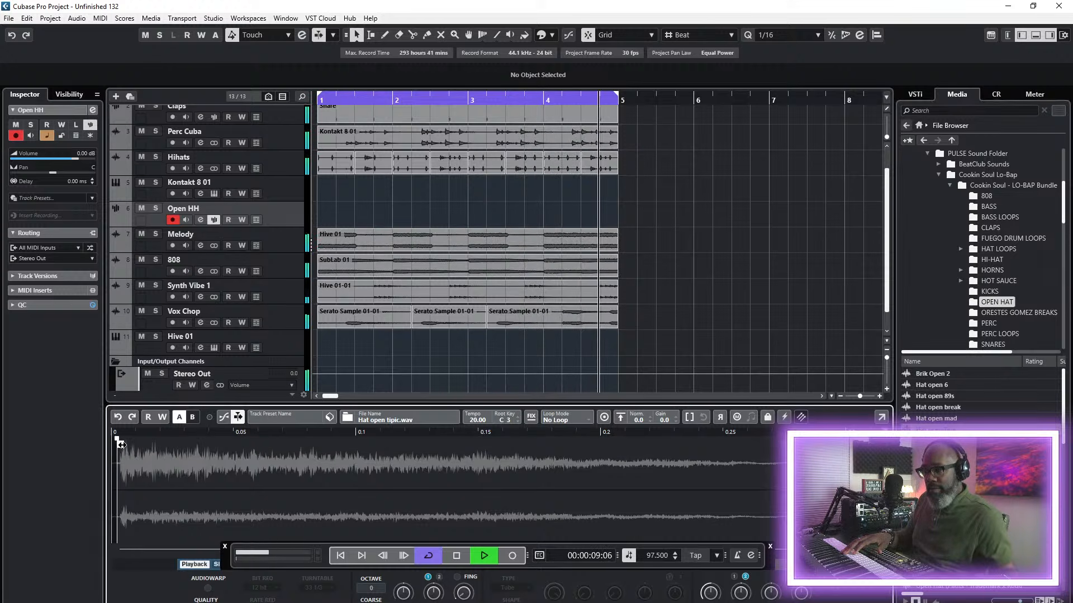
left_click_drag(116, 445, 124, 441)
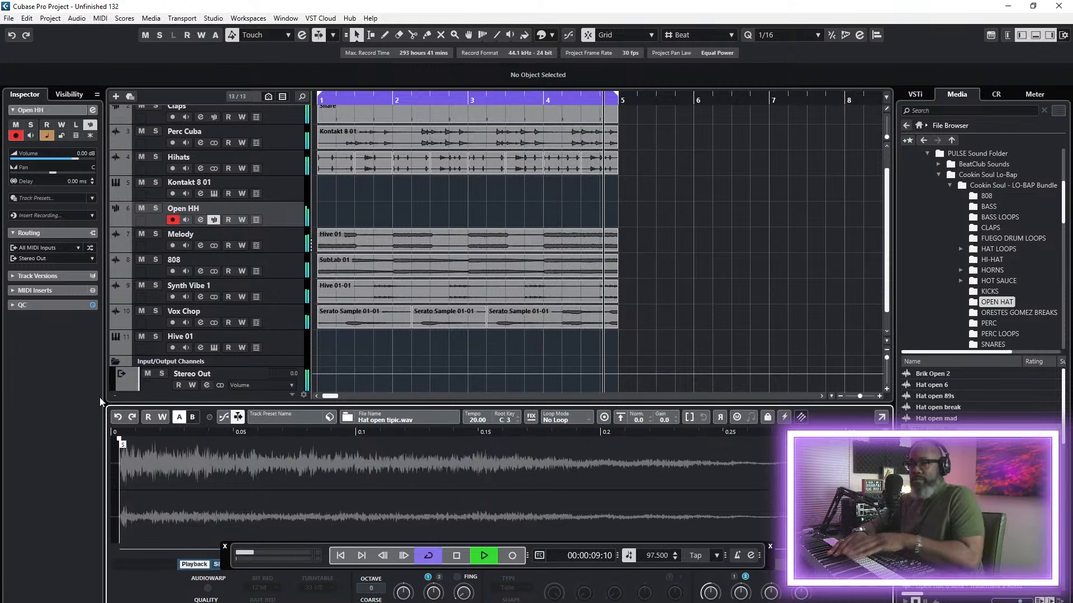
key("KP_Multiply")
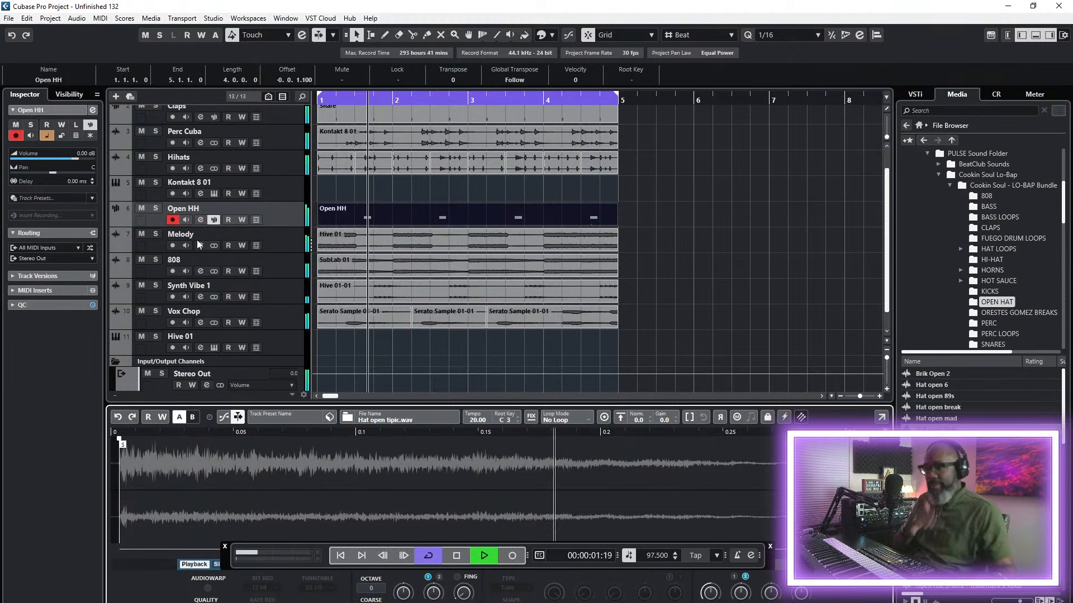
- Mute the Melody track to hear the beat without it, and remove that track from the project
left_click(142, 234)
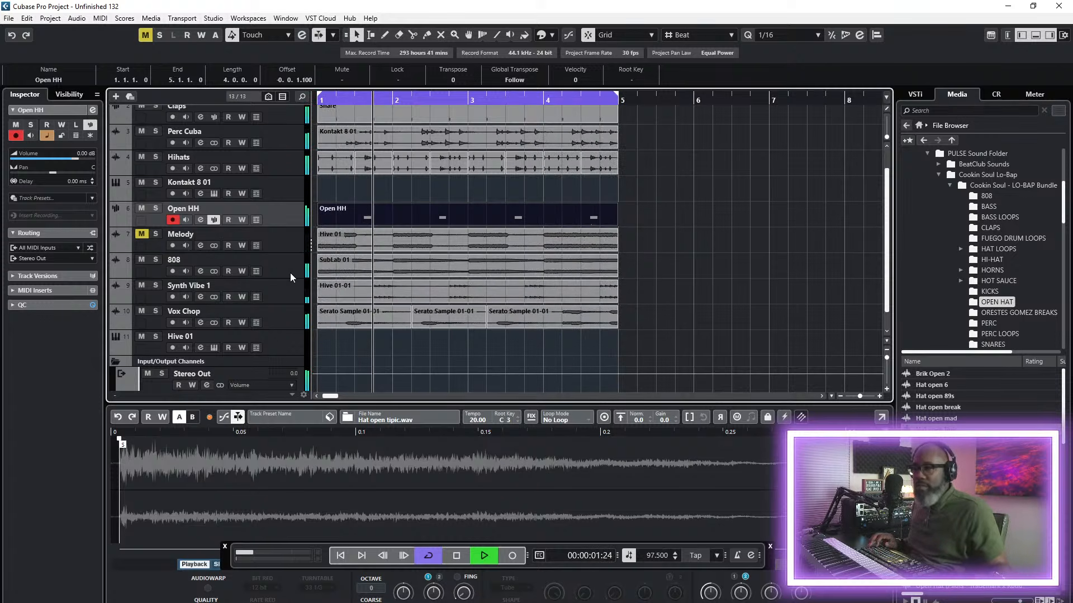
left_click(285, 243)
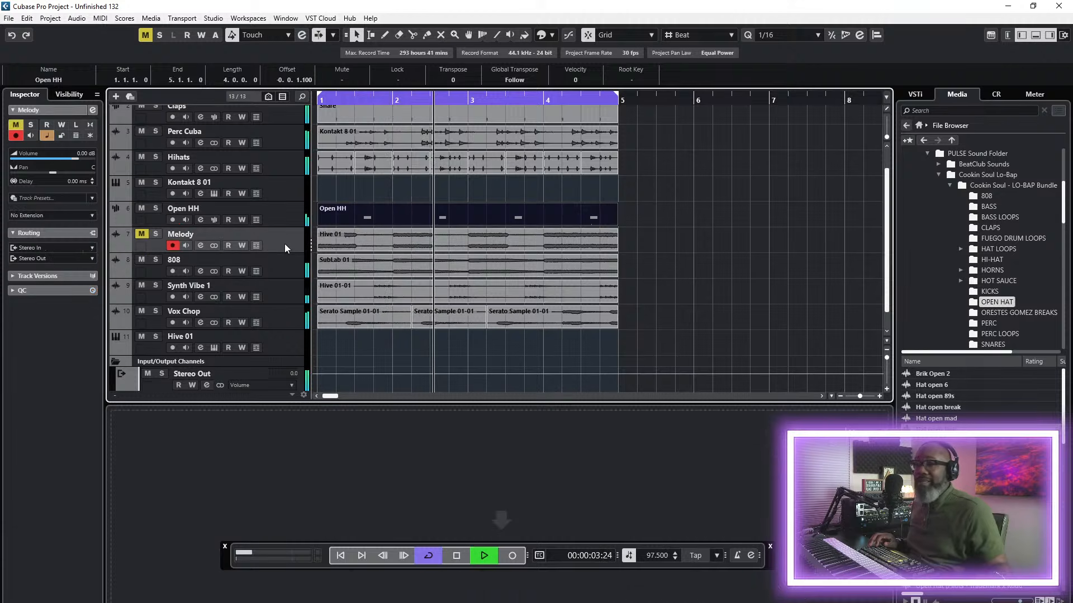
right_click(285, 244)
left_click(388, 292)
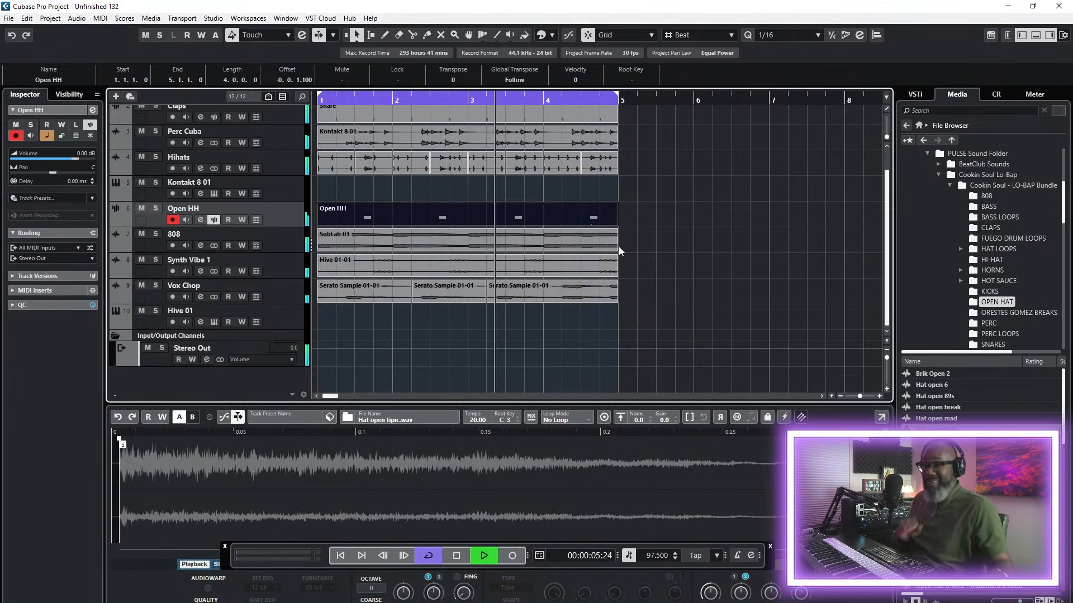
- Reorder the tracks so Open HH follows Hihats and Kontakt 8 01 sits below Vox Chop
left_click_drag(294, 220, 294, 178)
mouse_move(291, 249)
left_mouse_down()
mouse_move(292, 212)
mouse_move(288, 243)
left_mouse_up()
left_click(286, 273)
left_click_drag(283, 289, 287, 262)
left_click(682, 252)
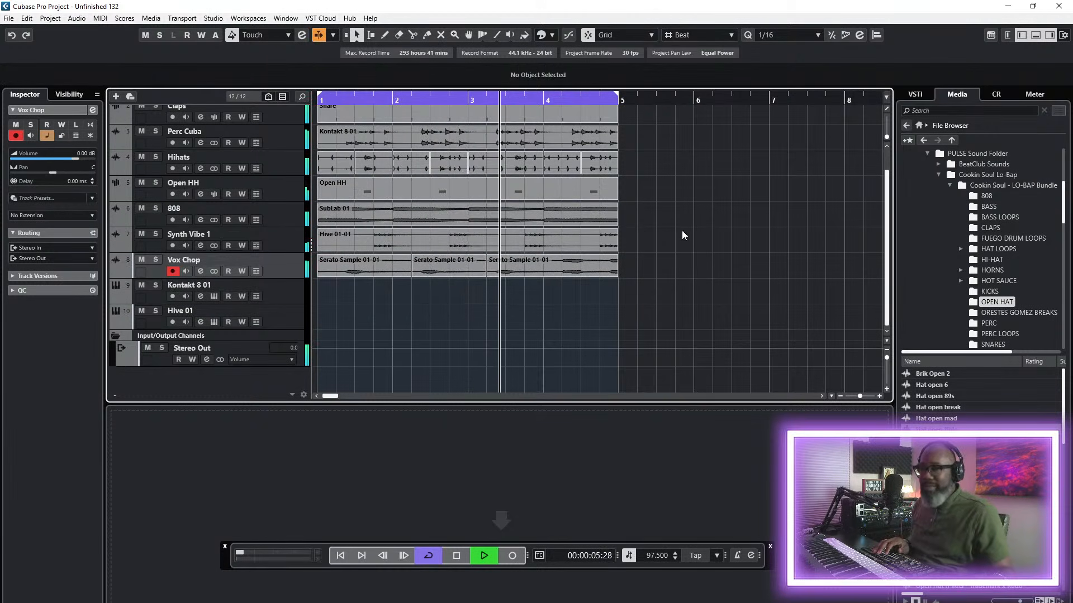
- Add a sampler track named Tambs below the Vox Chop track
right_click(192, 390)
left_click(248, 141)
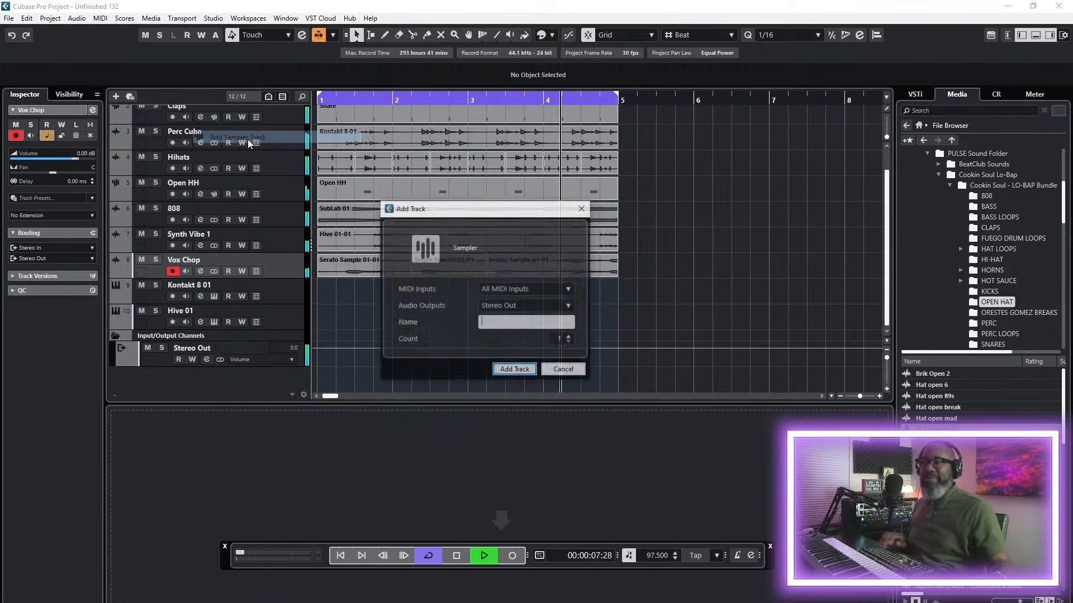
type("Tambvs")
key("BackSpace")
type("s")
key("Return")
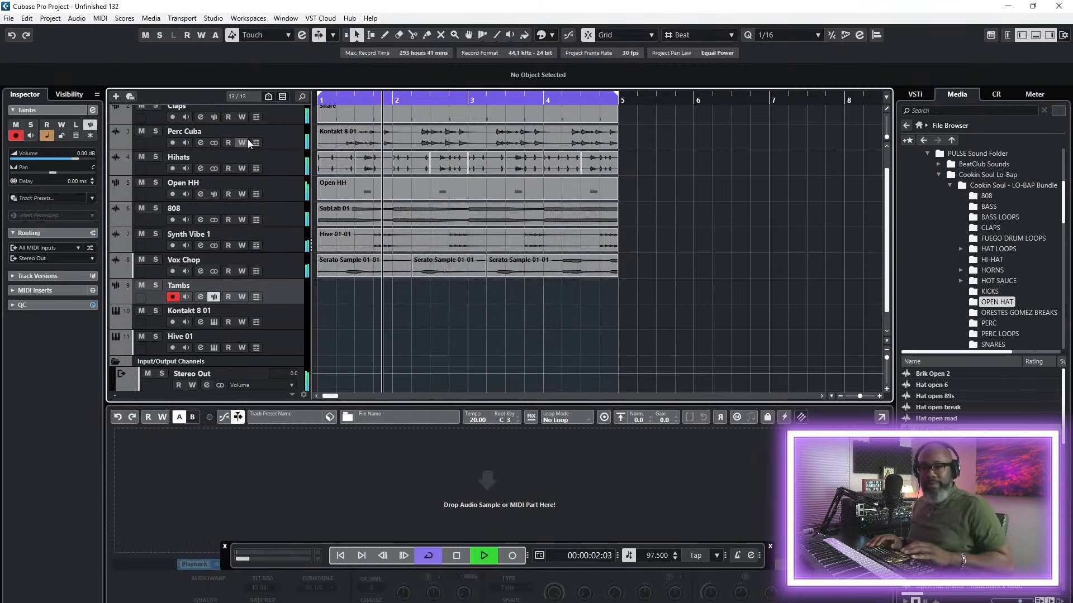
- Browse the Cookin Soul PERC folder for tambourine samples
scroll(1009, 290, "down", 1)
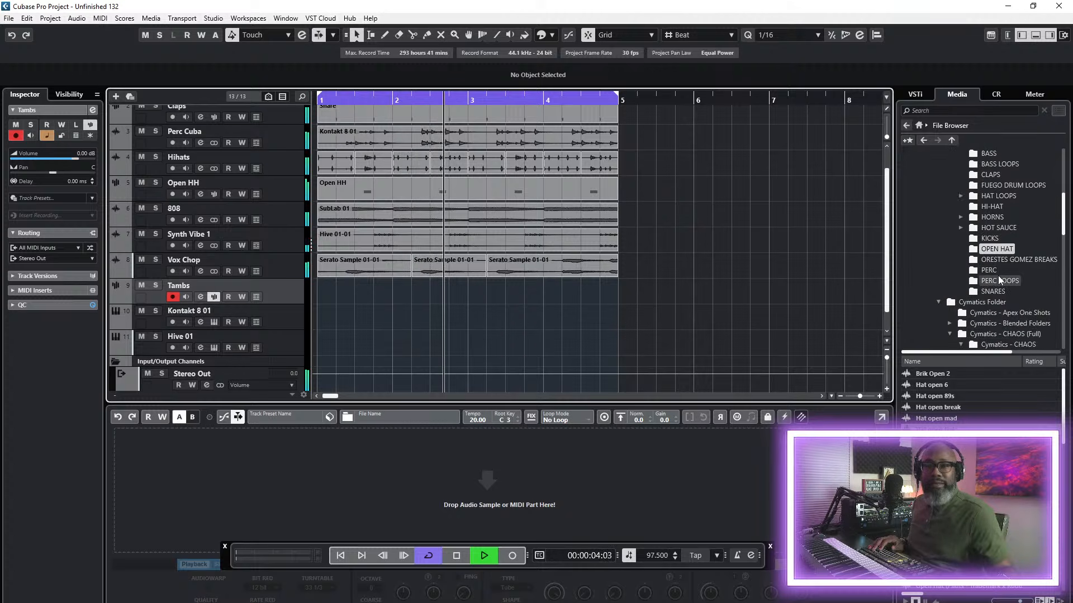
left_click(993, 271)
scroll(980, 475, "down", 10)
scroll(980, 474, "down", 10)
scroll(981, 475, "up", 3)
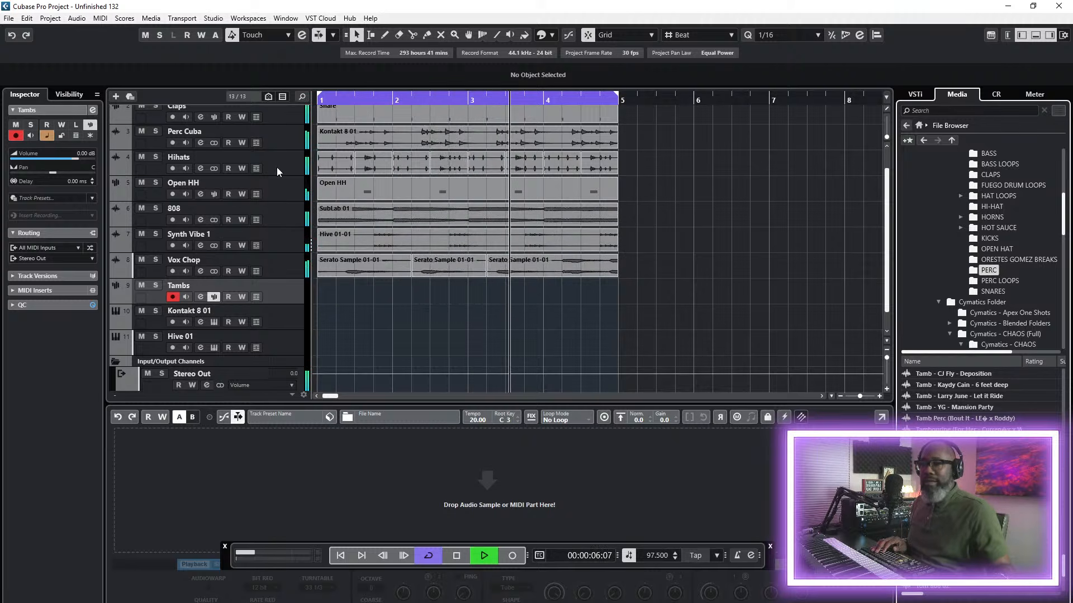
- Play the loop from bar 1 and split the last Vox Chop event at beat 4 of bar 4
left_click(290, 133)
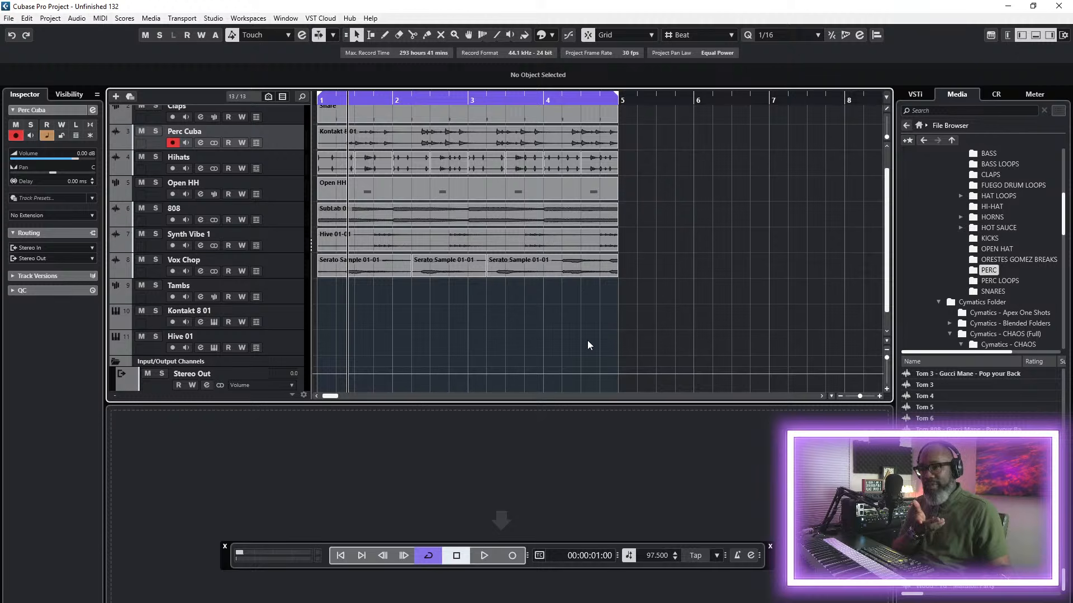
left_click(342, 556)
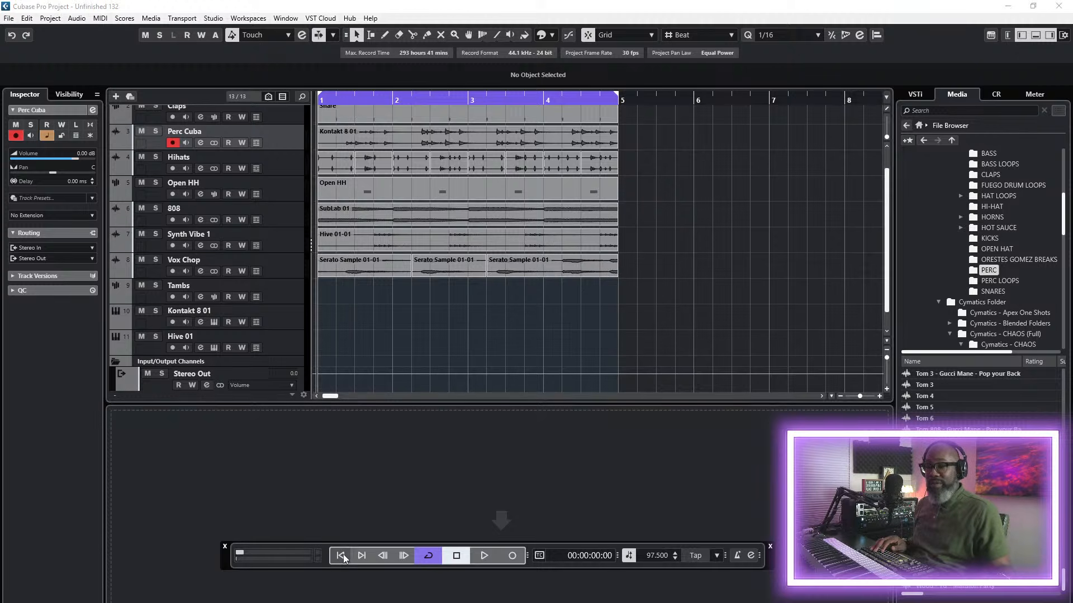
key("space")
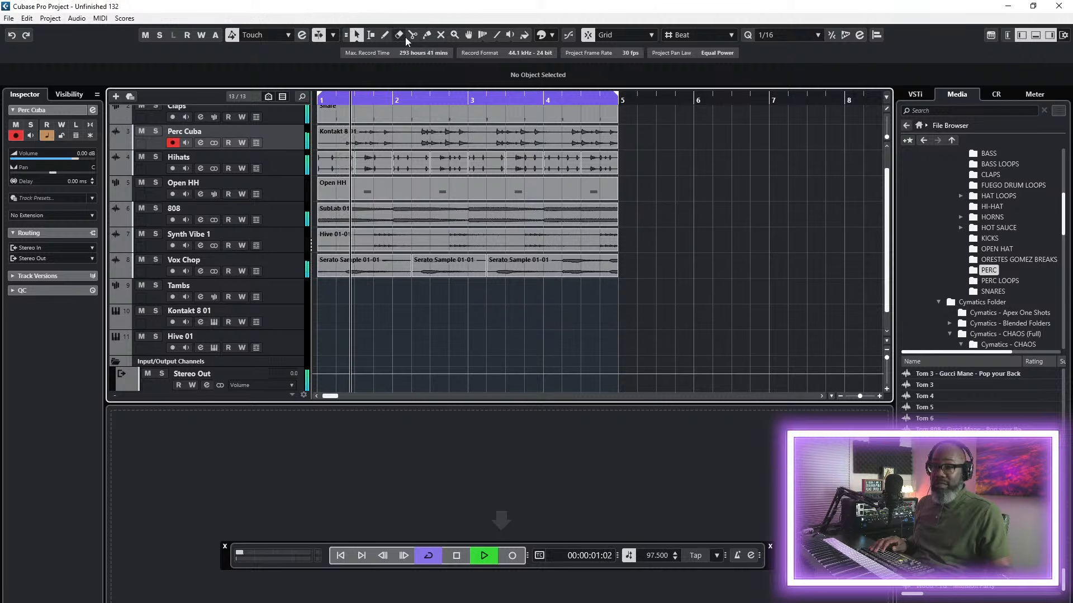
left_click(413, 35)
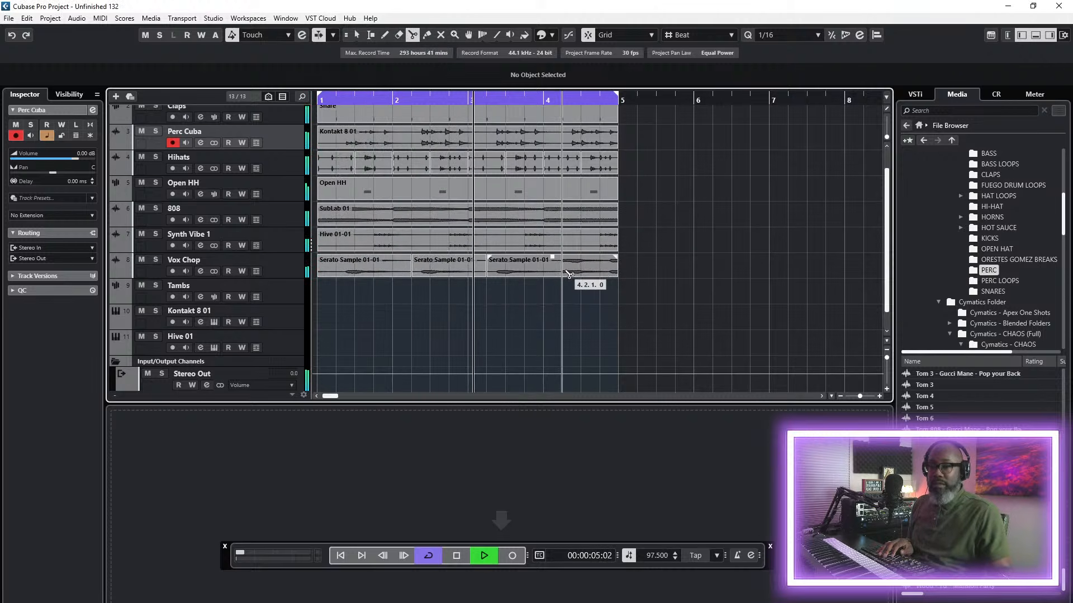
left_click(602, 272)
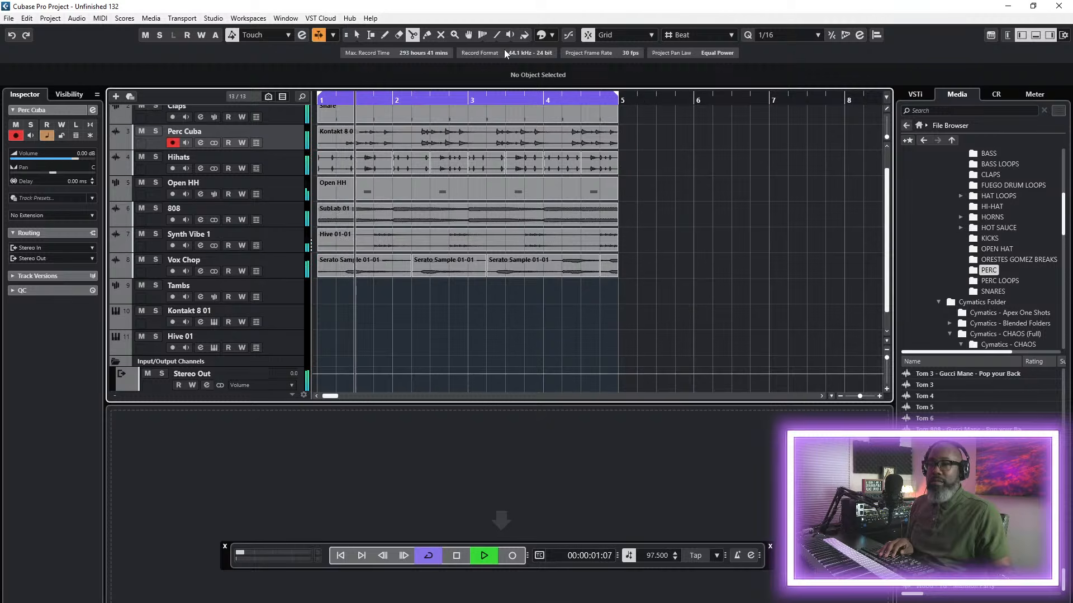
left_click(356, 35)
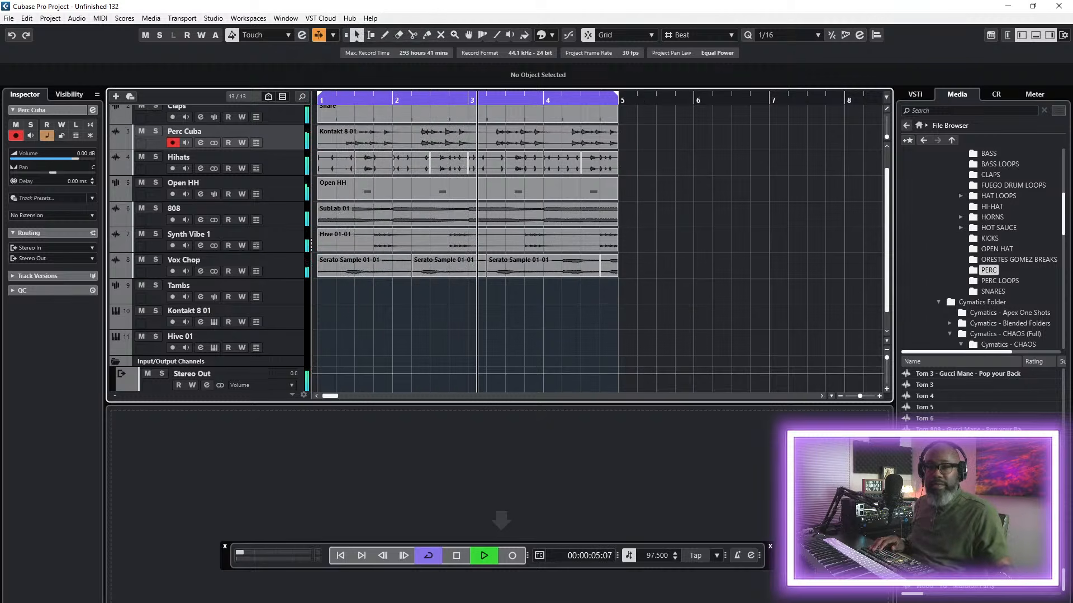
- Stop playback, browse the PERC samples and load the "Tamb(Champagn..." tambourine sample into the Tambs sampler
scroll(980, 475, "up", 5)
scroll(981, 475, "up", 5)
scroll(981, 475, "down", 4)
key("space")
scroll(981, 397, "down", 2)
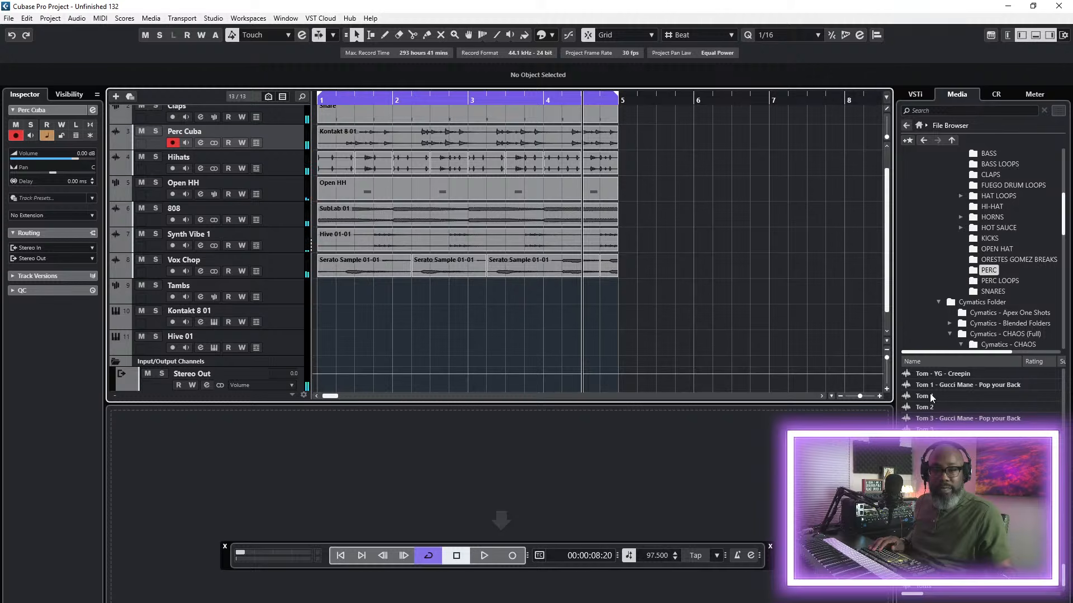
scroll(981, 396, "up", 3)
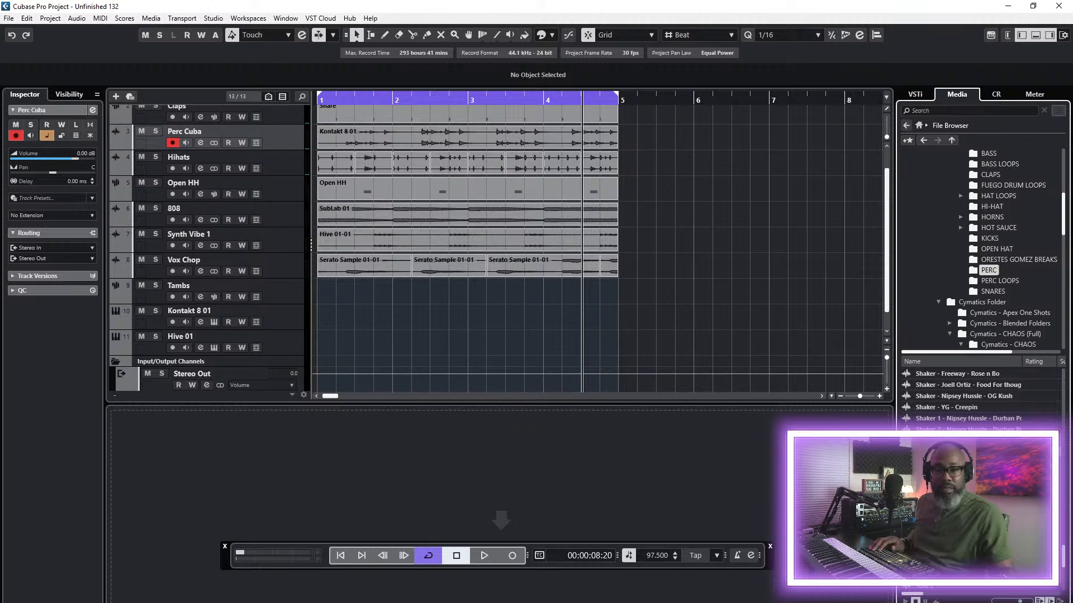
scroll(295, 296, "down", 1)
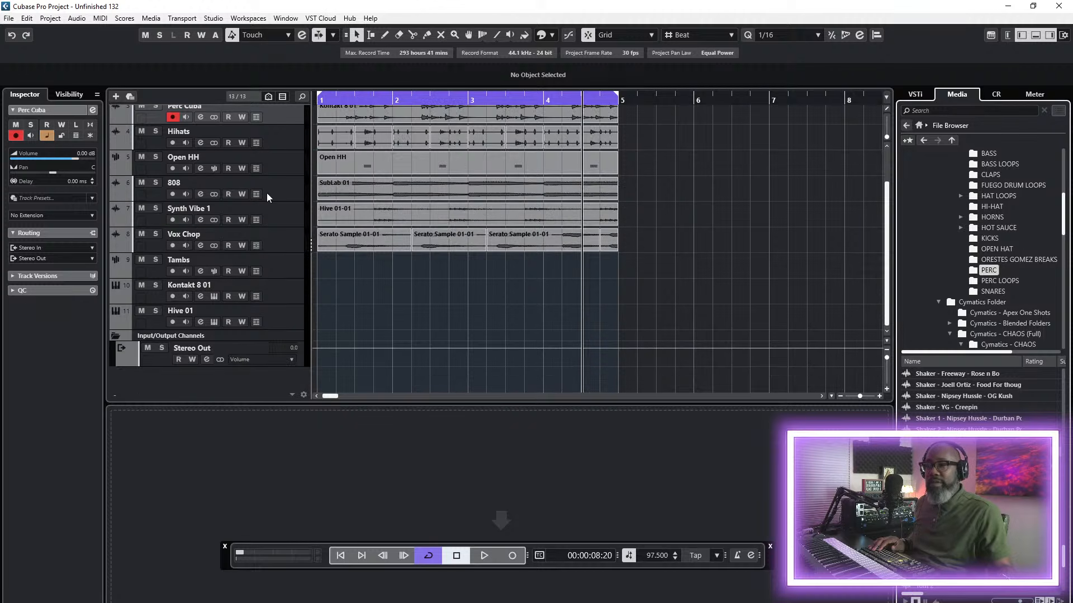
scroll(267, 193, "up", 2)
left_click(293, 328)
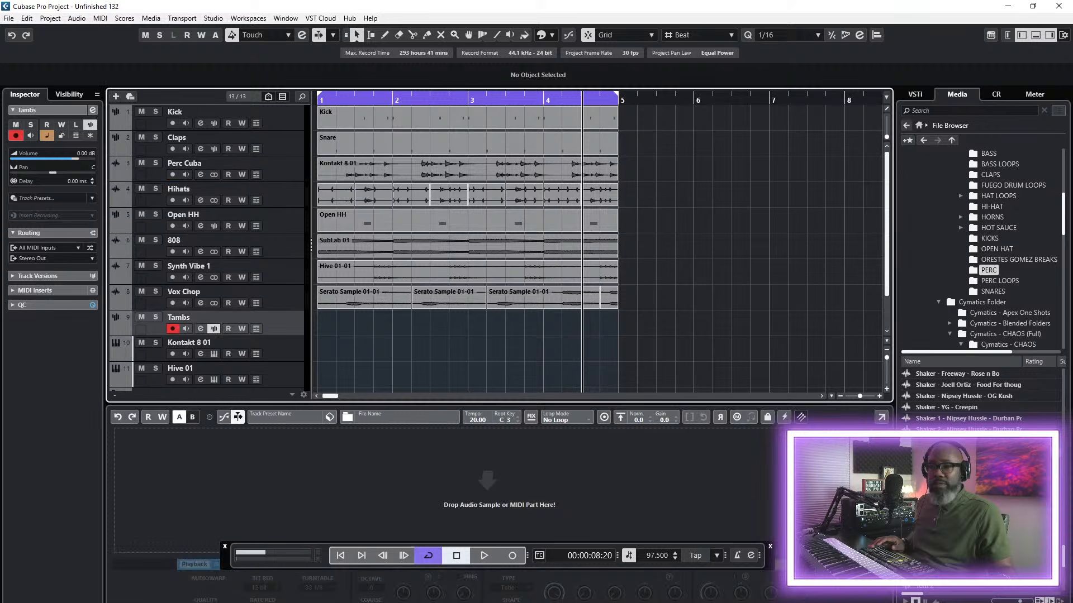
left_click_drag(950, 541, 510, 472)
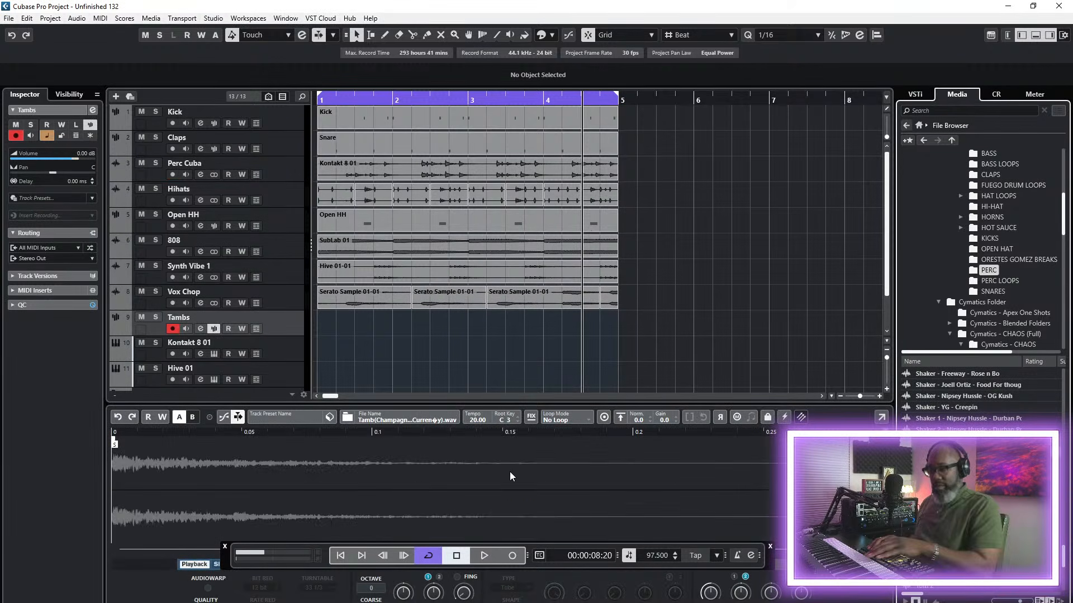
- Record a steady tambourine pattern on the Tambs track over the four-bar loop and stop playback
key("space")
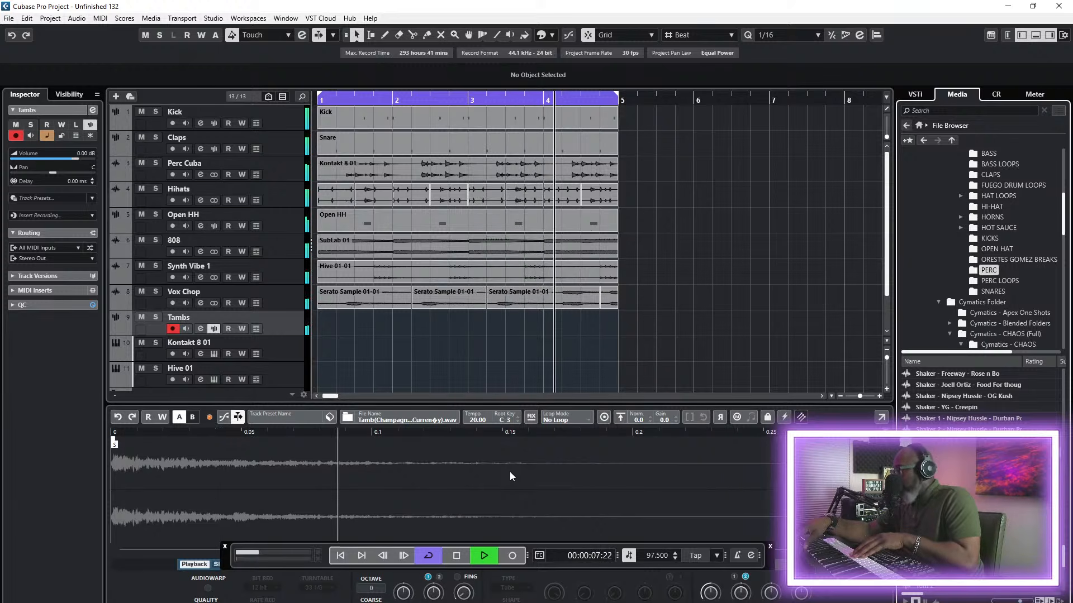
key("KP_Multiply")
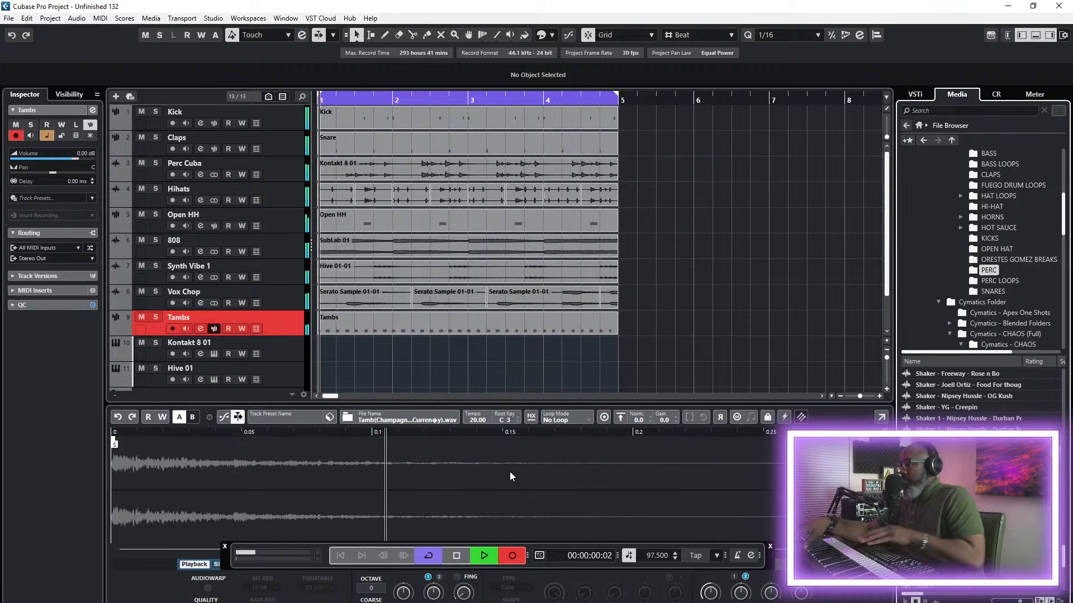
key("KP_Multiply")
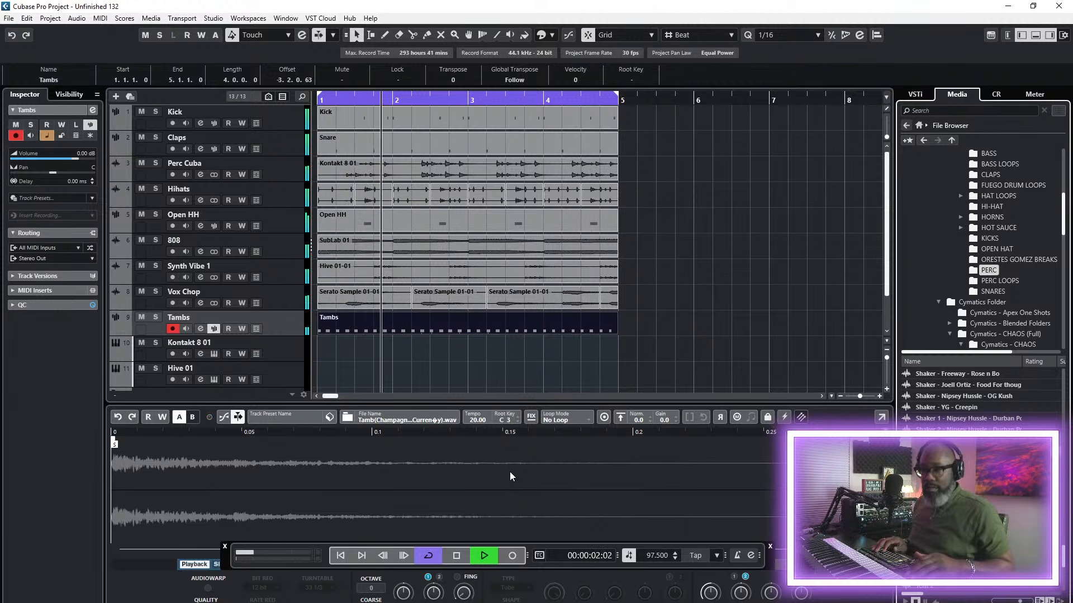
key("KP_Multiply")
key("KP_Multiply")
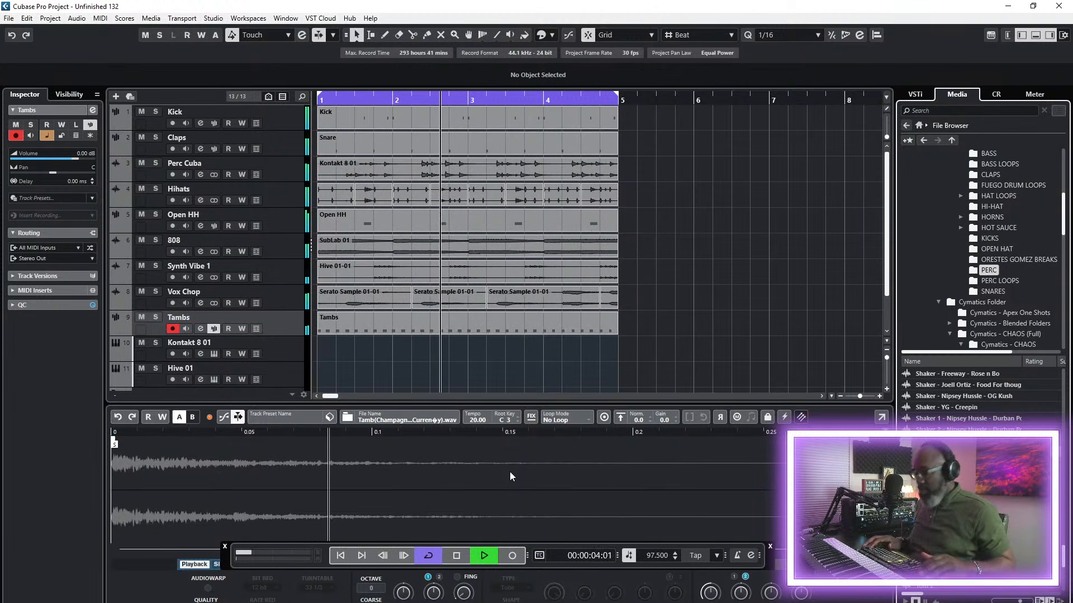
key("space")
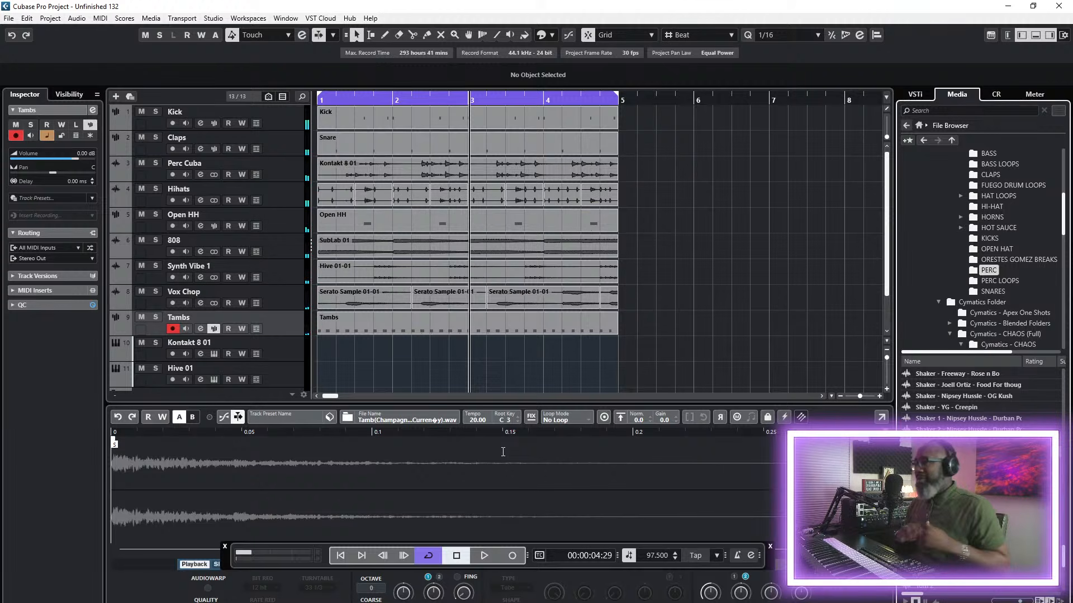
- Return the playhead to bar 1 and move the Tambs track between Hihats and Open HH
left_click(457, 330)
left_click(341, 556)
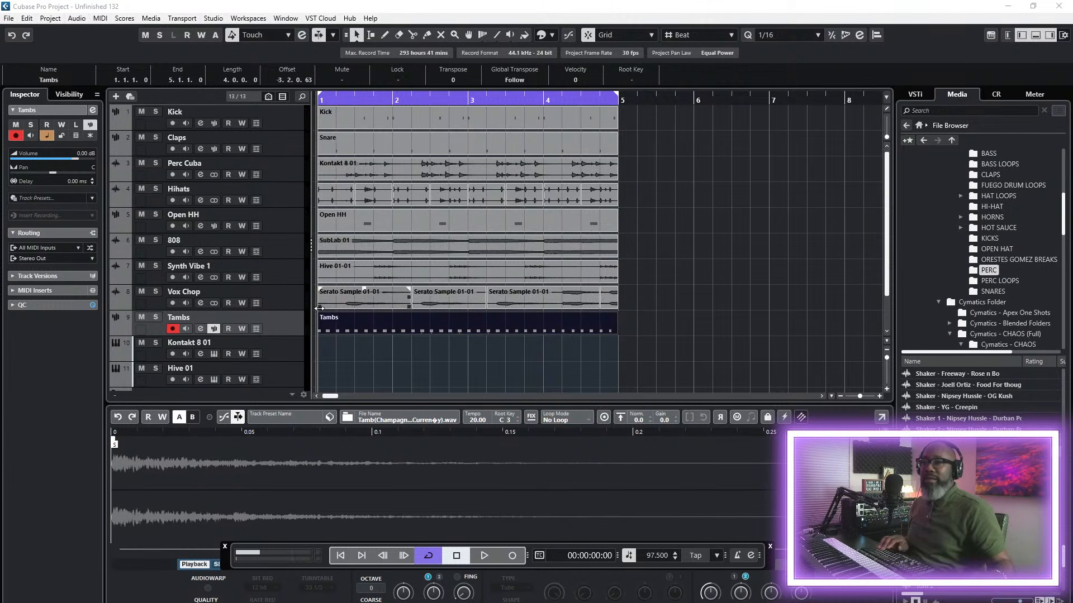
left_click_drag(287, 331, 283, 224)
- Split the Tambs part at bars 2, 3 and 4 into four one-bar parts
left_click(413, 35)
left_click(395, 224)
left_click(470, 226)
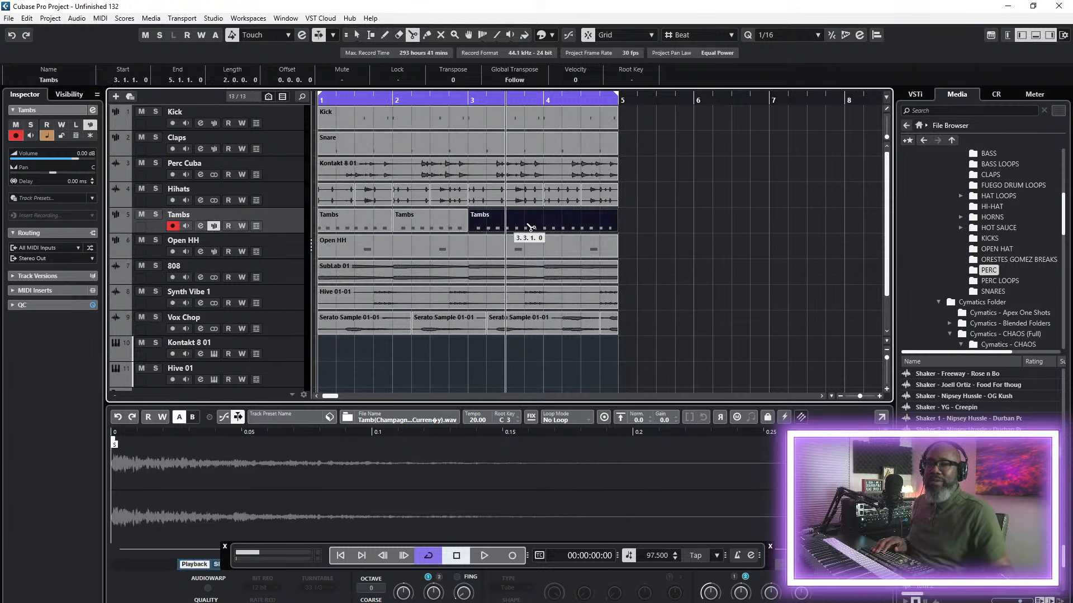
left_click(544, 226)
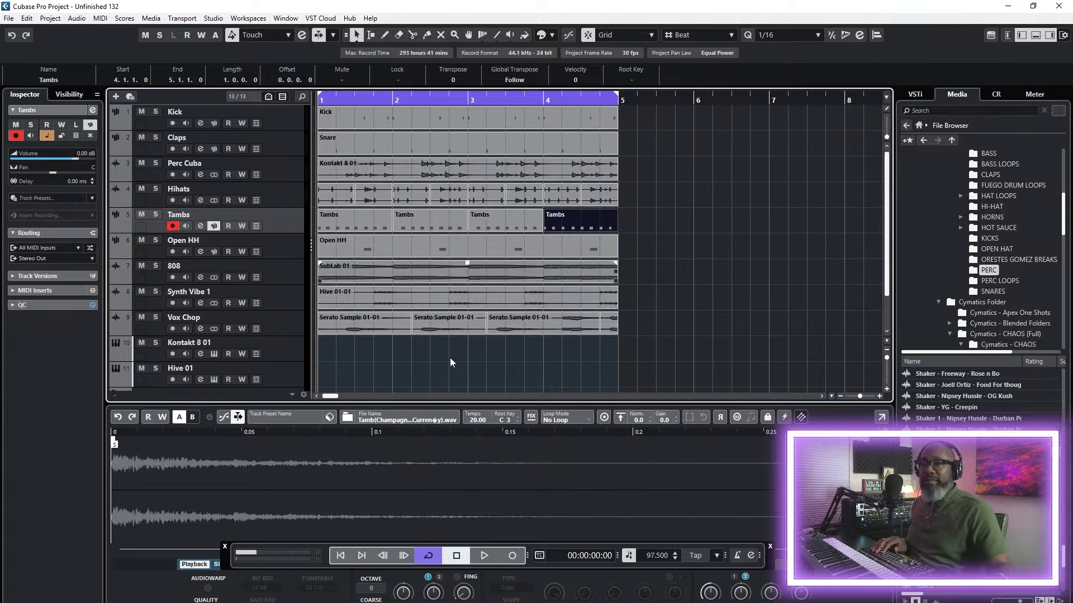
- Play the loop from bar 1 and remove the Conga Set instrument from Kontakt 8 on the Kontakt 8 01 track
left_click(342, 557)
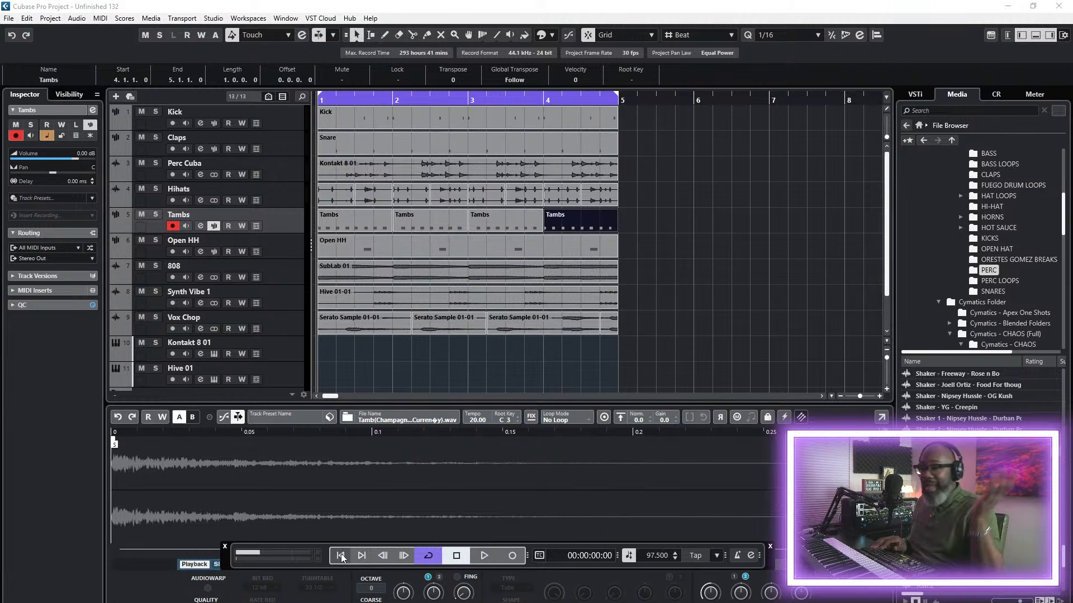
key("space")
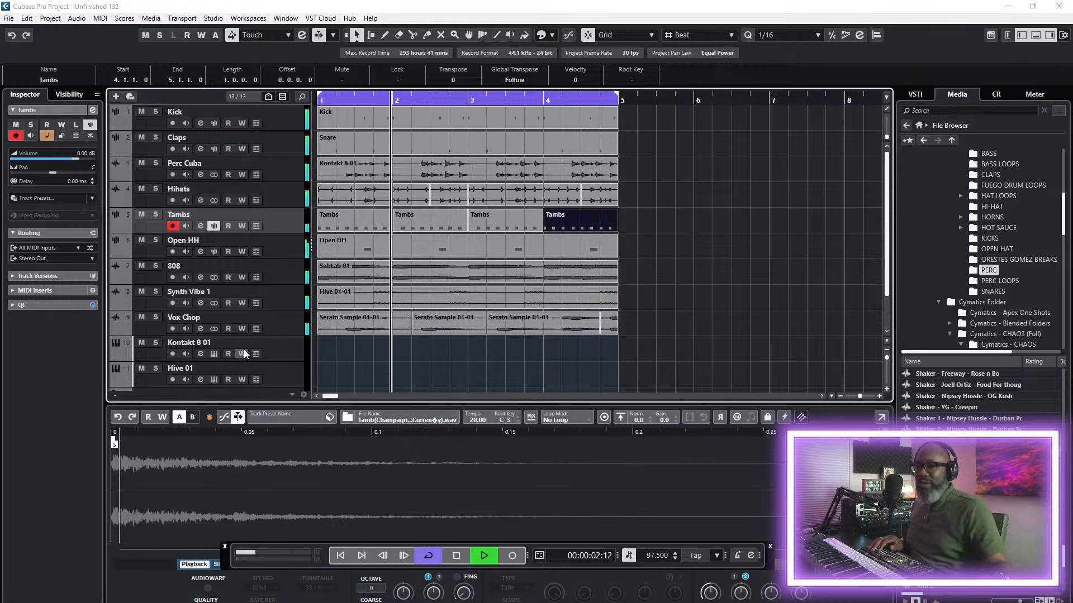
left_click(274, 343)
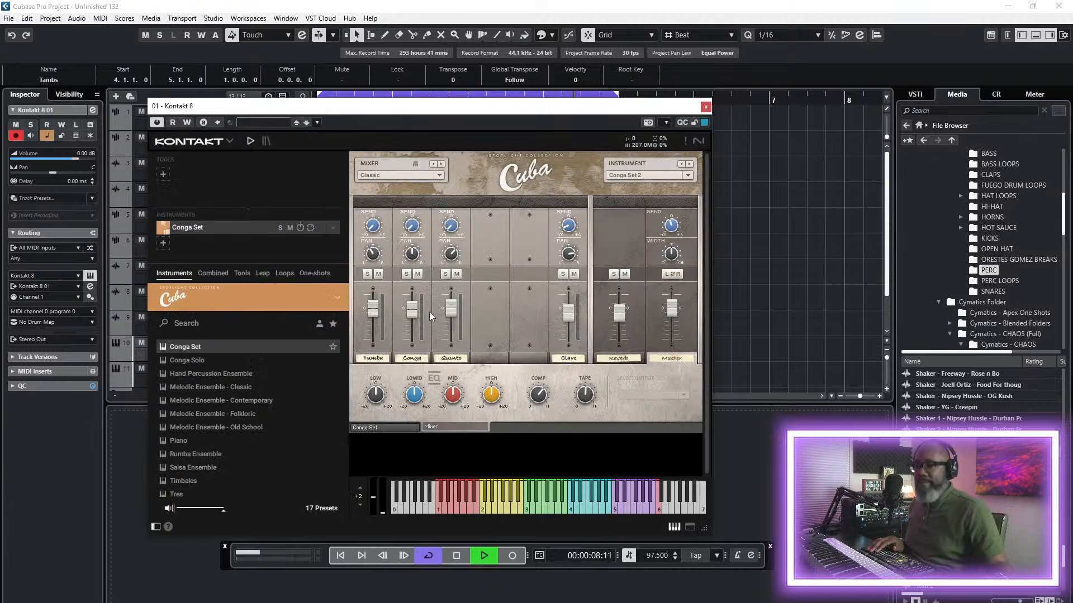
left_click(333, 227)
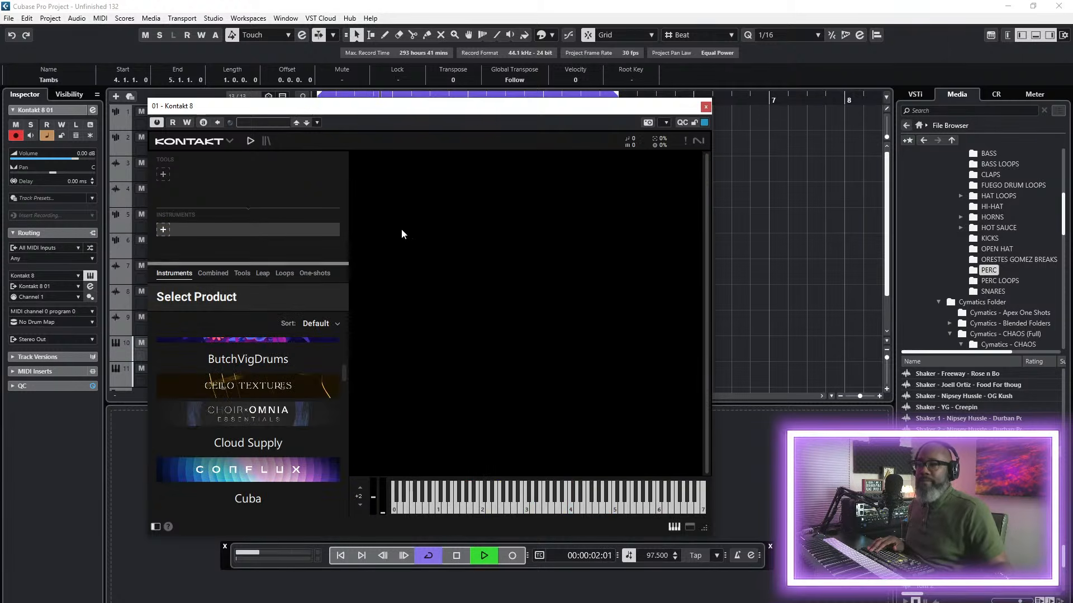
left_click(706, 106)
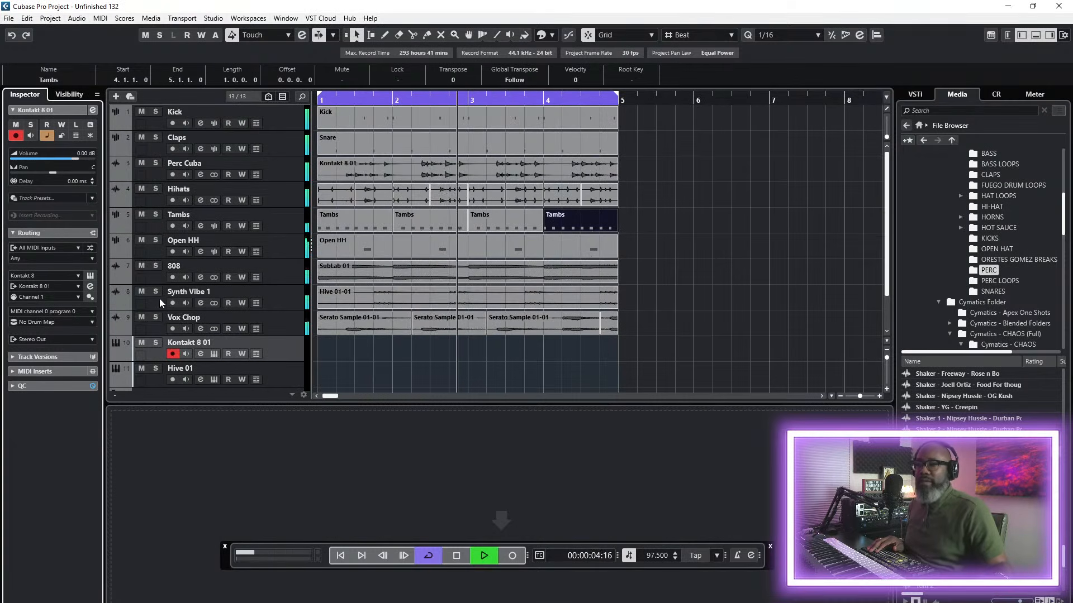
- Mute and unmute the Synth Vibe 1 and Vox Chop tracks during playback to hear their part in the beat
left_click(142, 291)
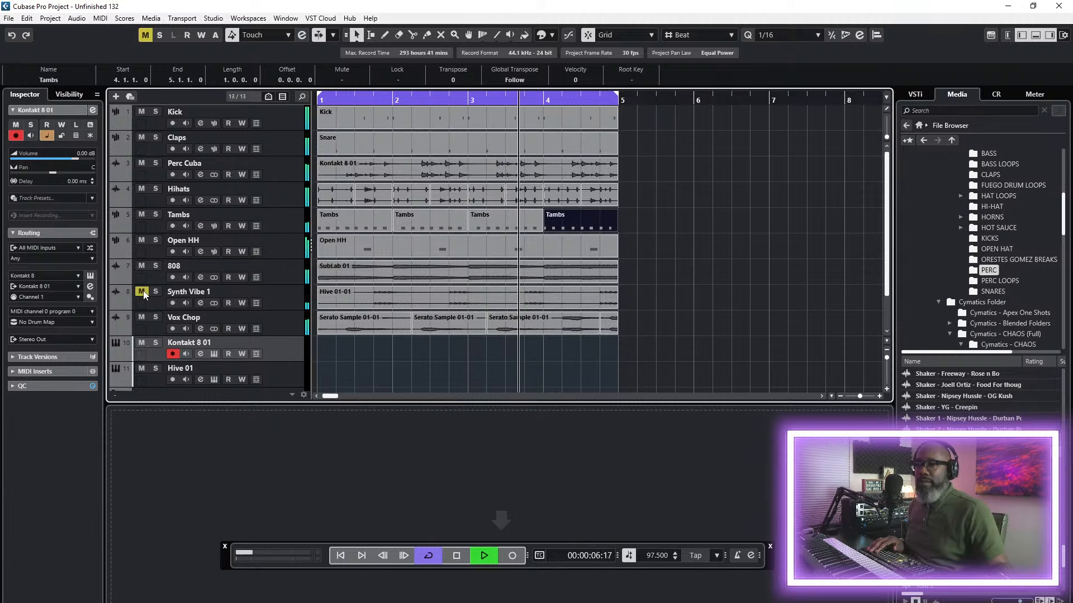
left_click(143, 290)
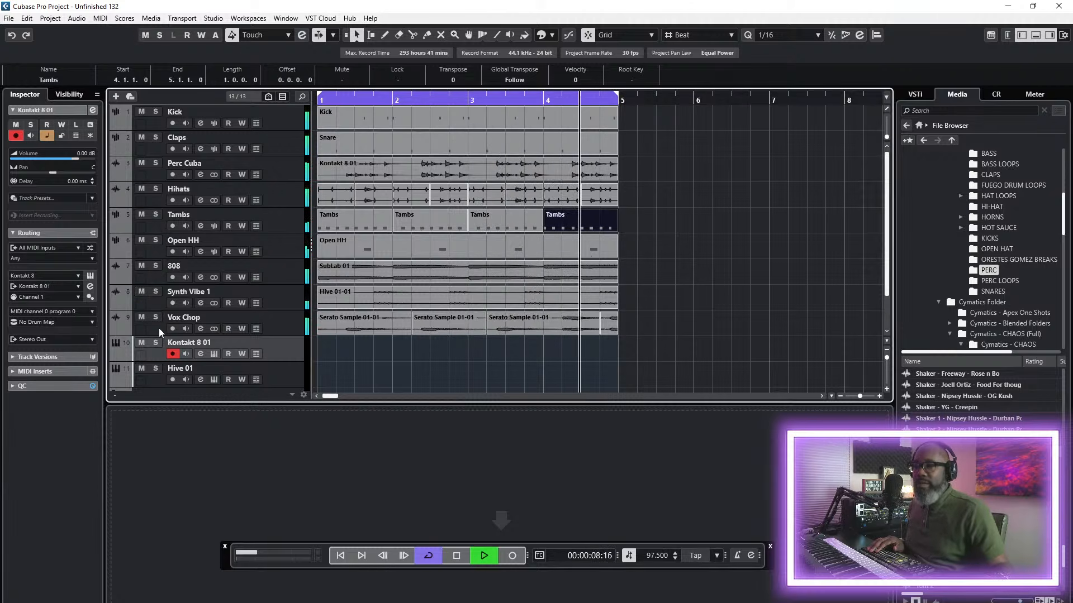
left_click(143, 317)
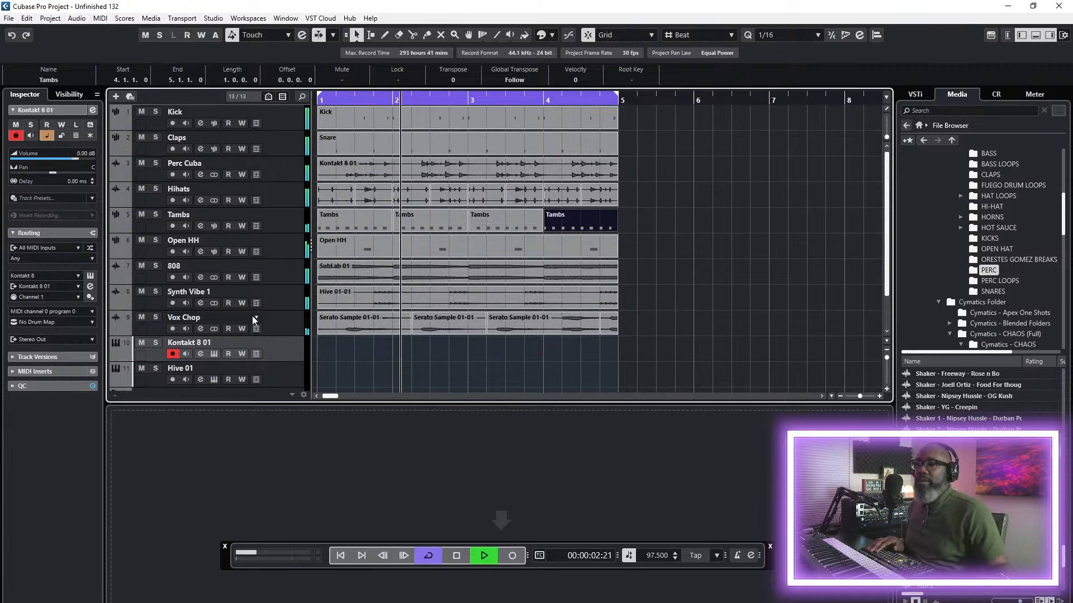
- Open the MixConsole and inspect the Cymatics Vortex insert on the 808 channel
key("F3")
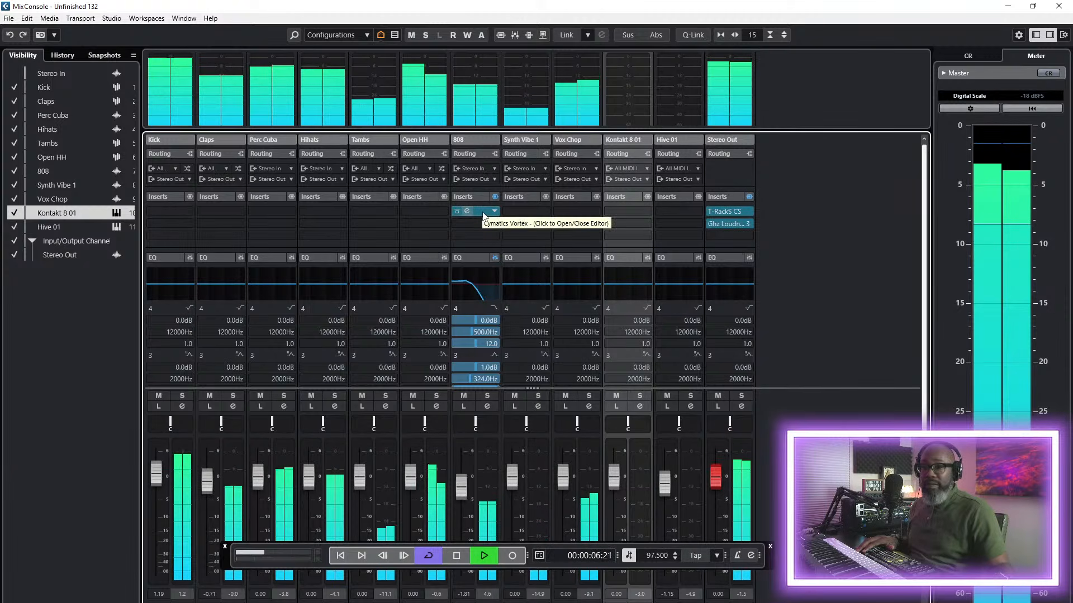
key("F2")
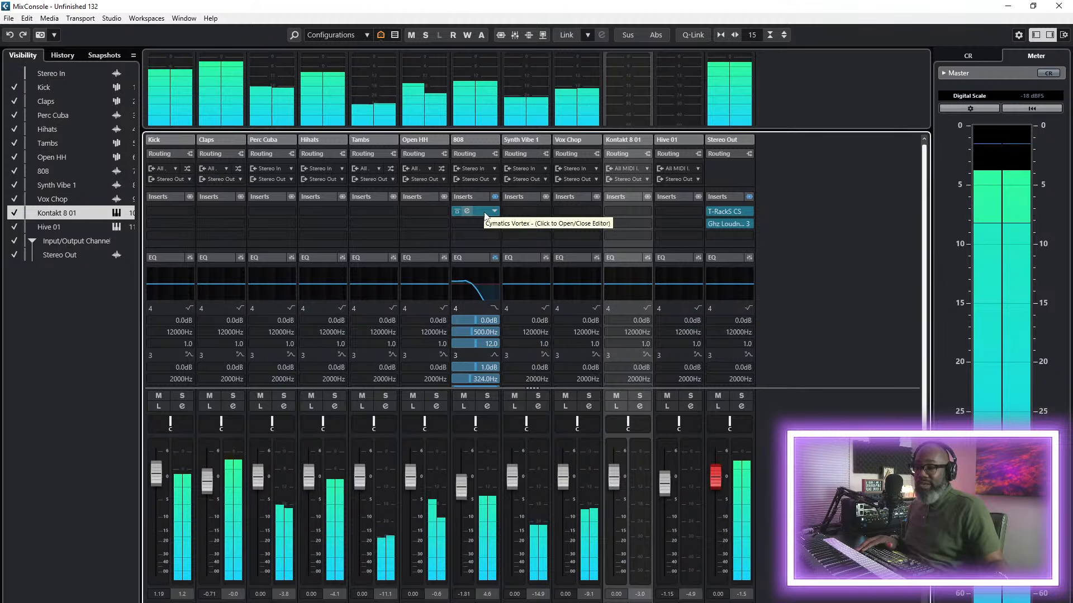
left_click(484, 213)
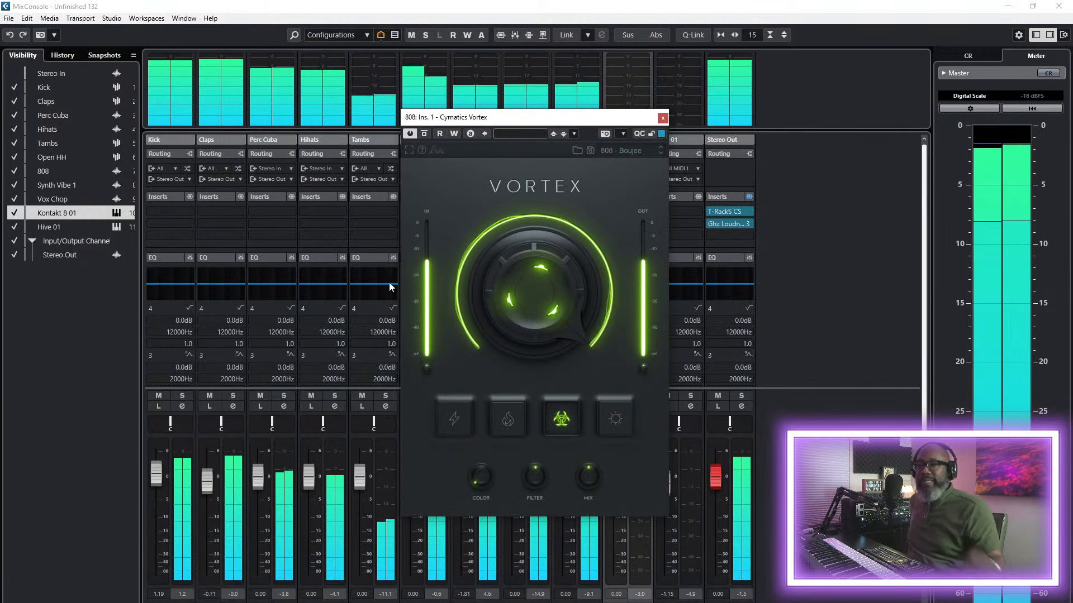
left_click(662, 118)
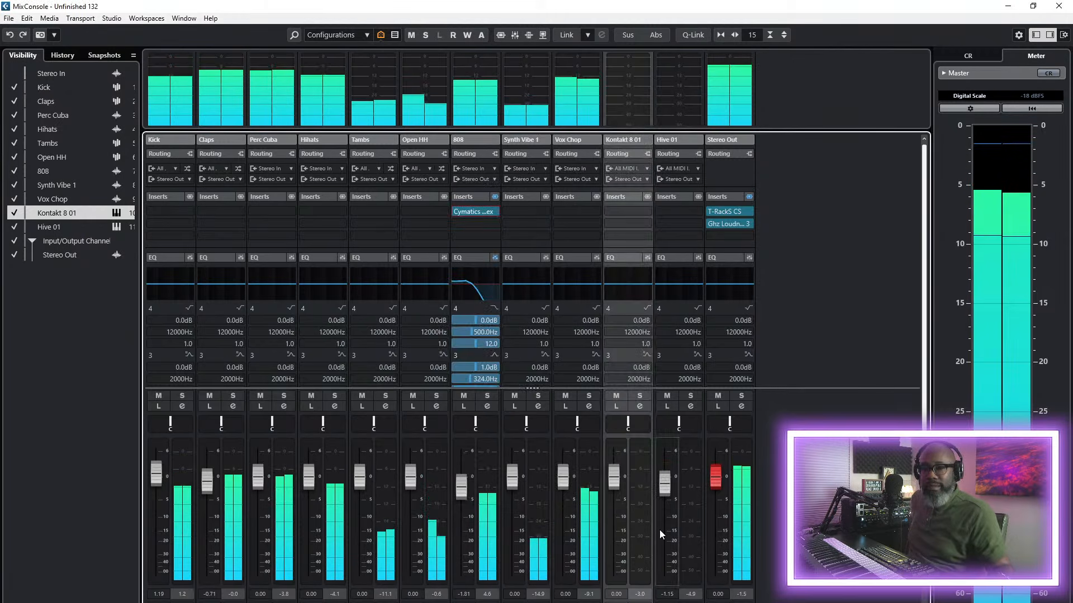
- Solo the Vox Chop channel and add ShaperBox 2 as its first insert effect
left_click(588, 396)
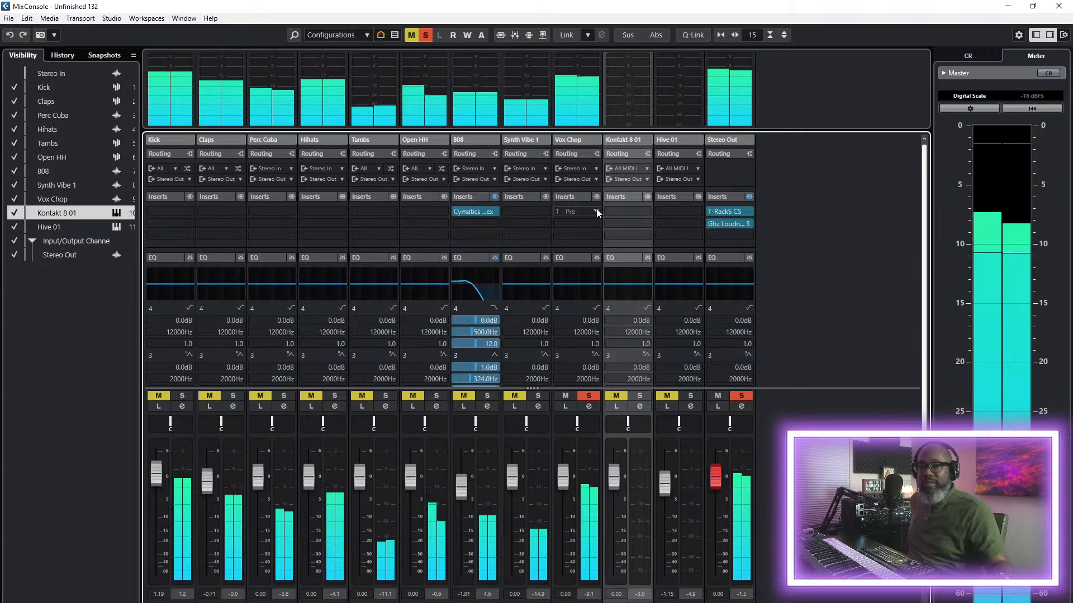
left_click(596, 211)
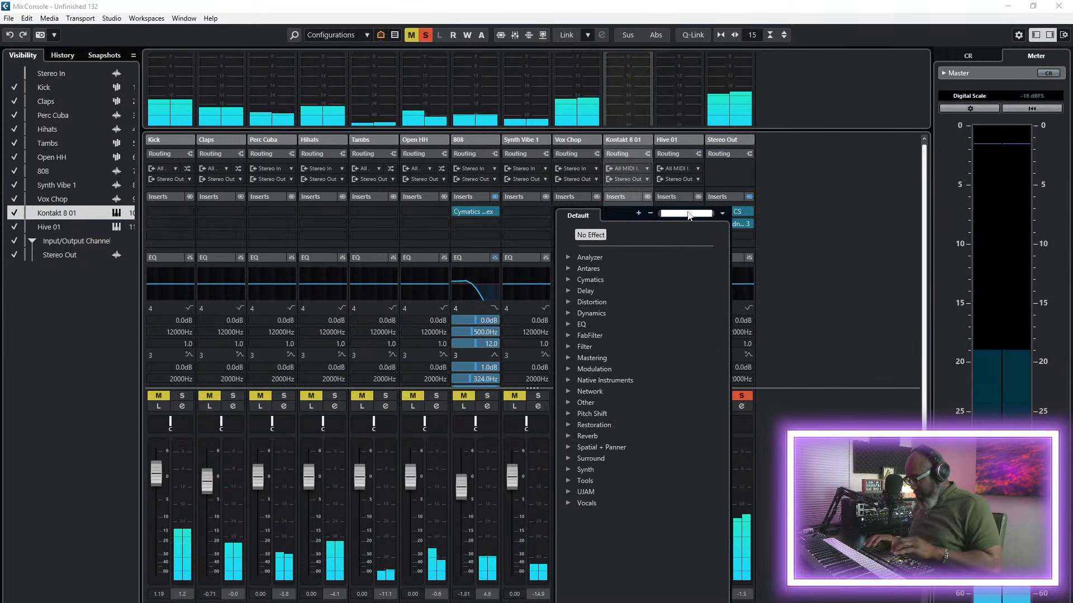
type("shaper")
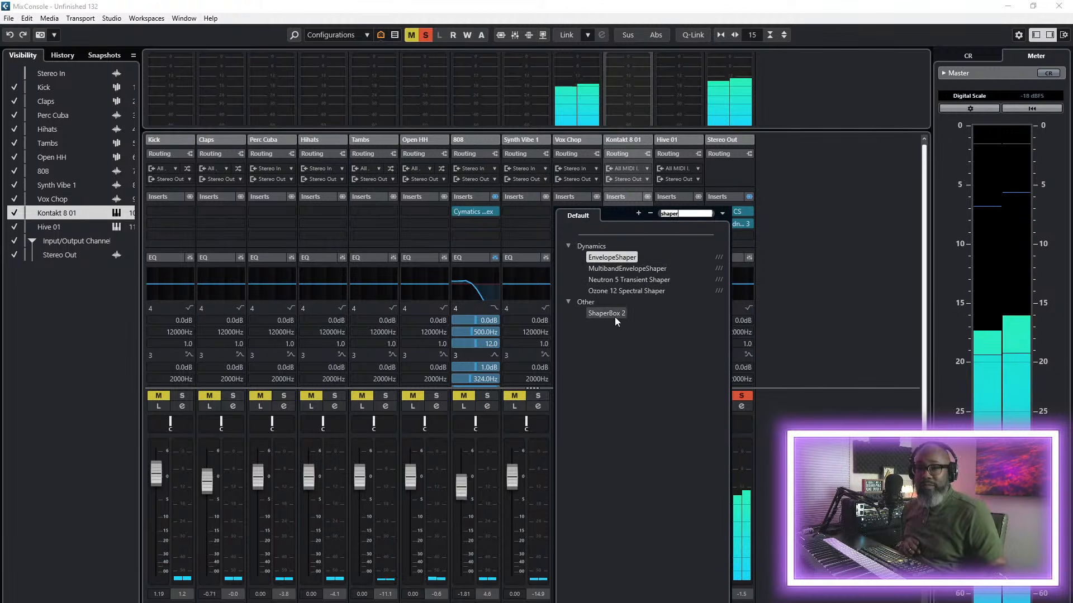
left_click(615, 315)
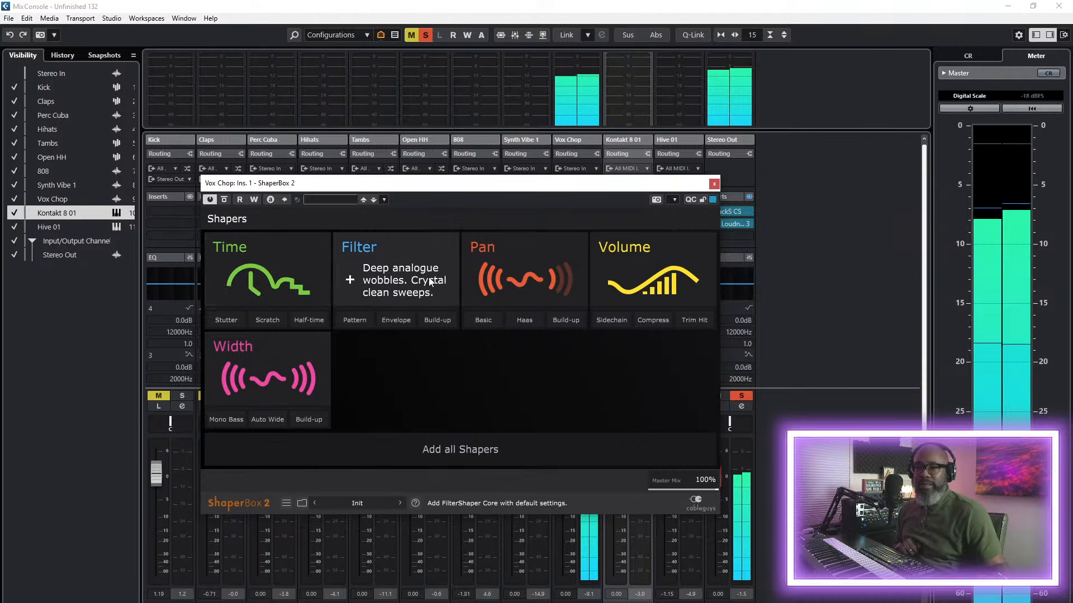
- Try the Filter shaper and the Rhythmer 1 and Rhythmer 2 presets in ShaperBox 2 on the soloed Vox Chop
left_click(435, 282)
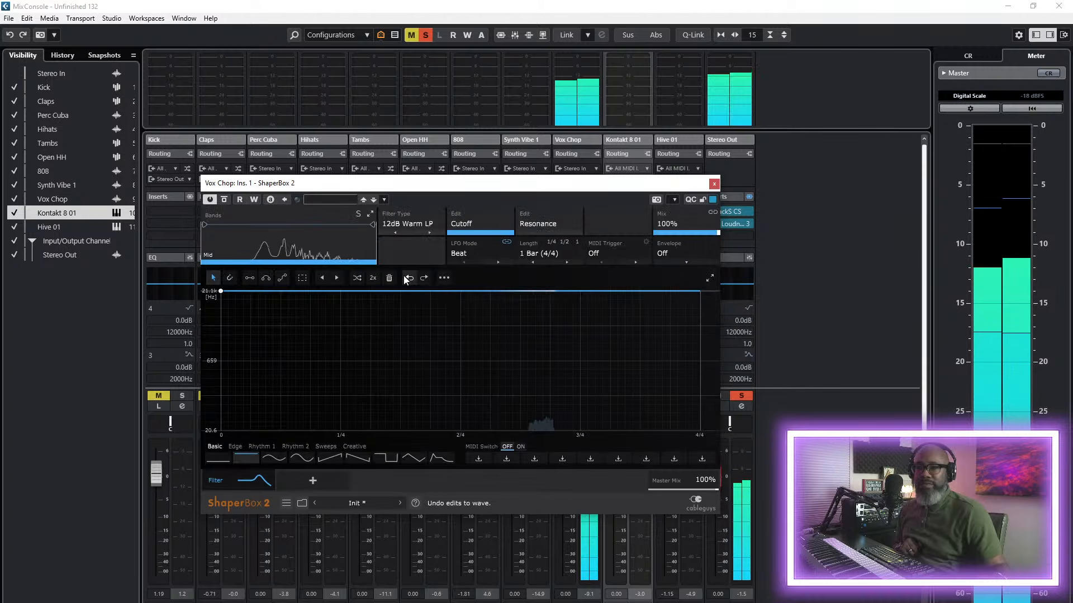
left_click(399, 503)
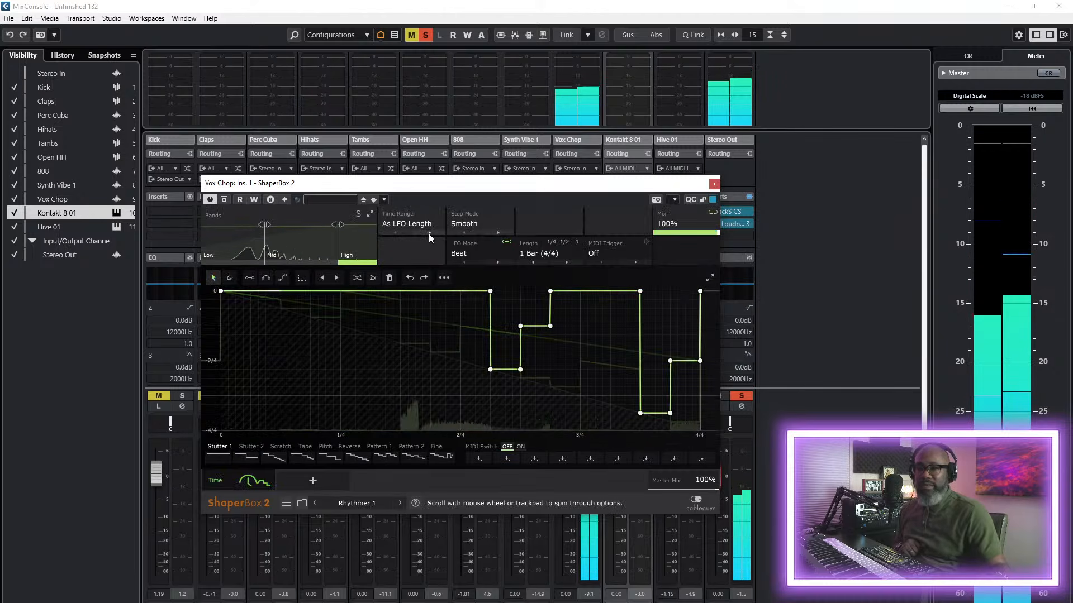
left_click(348, 502)
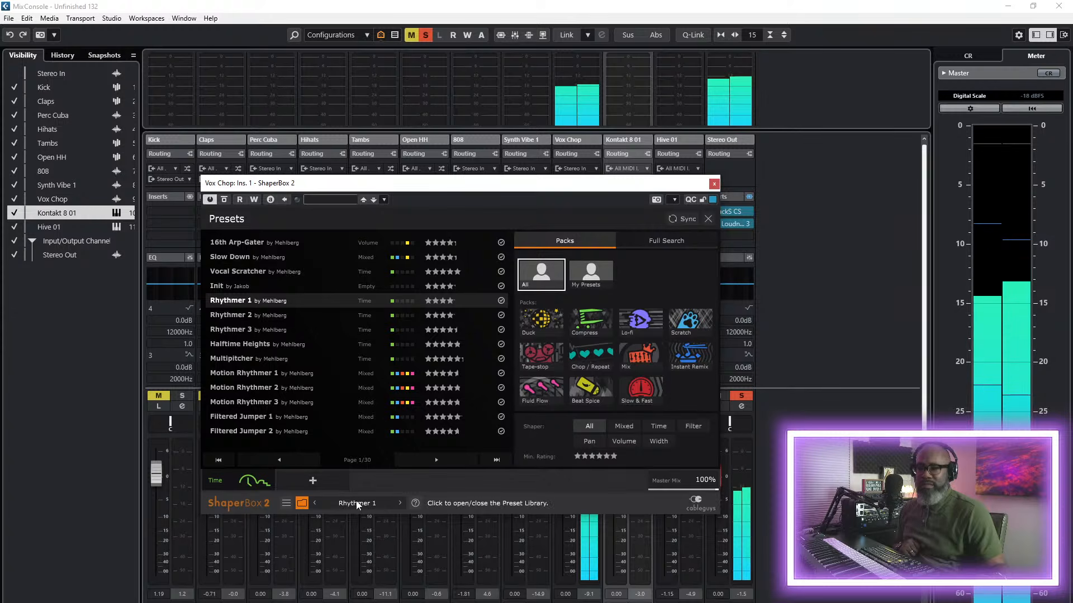
left_click(400, 504)
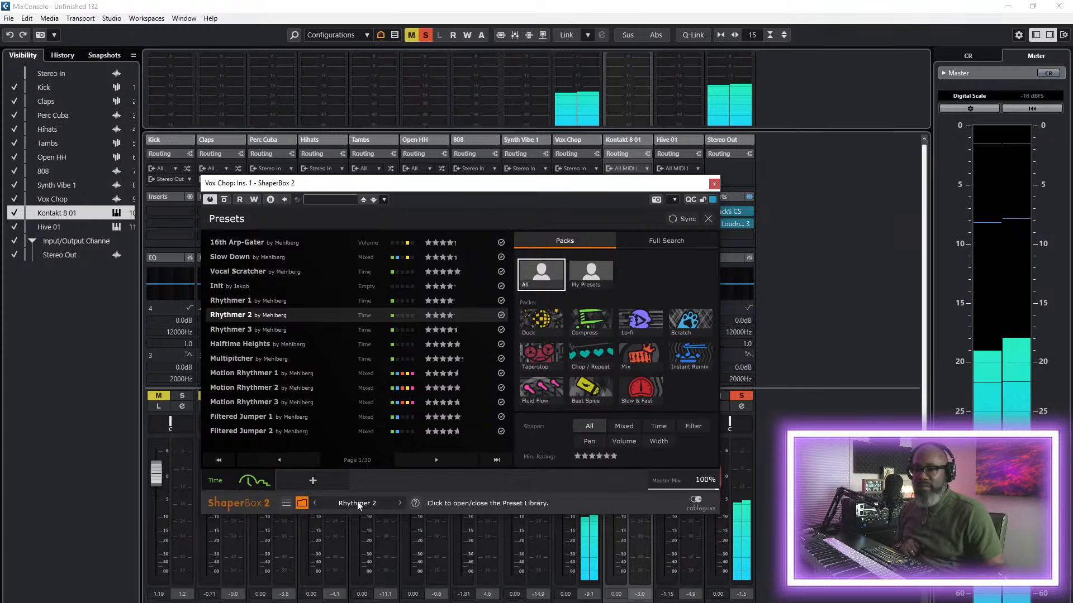
- Unsolo the Vox Chop channel, moving the ShaperBox 2 window out of the way and back into view
left_click_drag(542, 185, 0, 204)
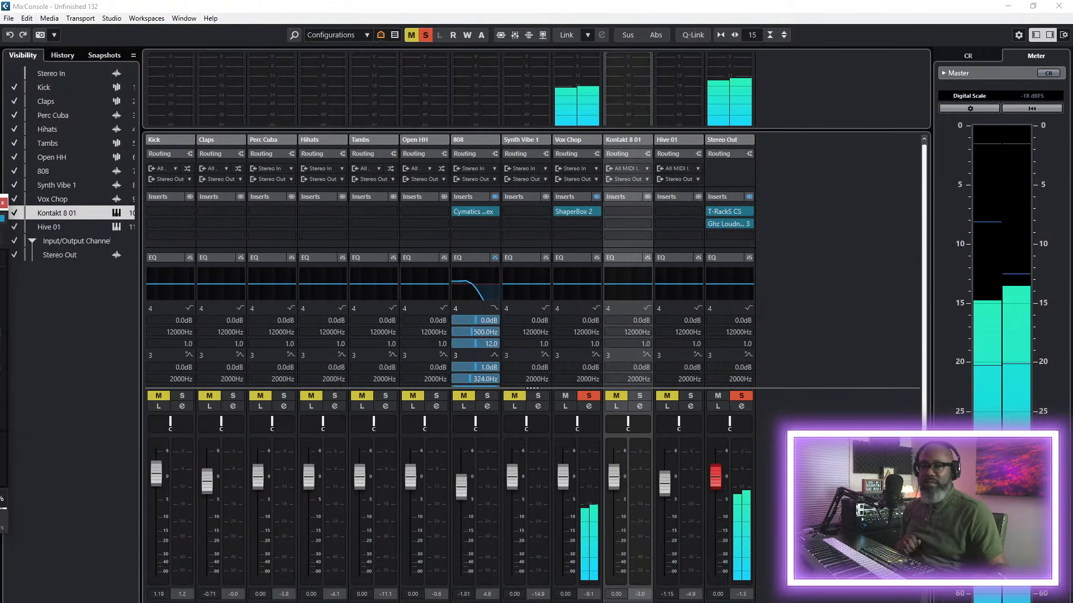
left_click(588, 396)
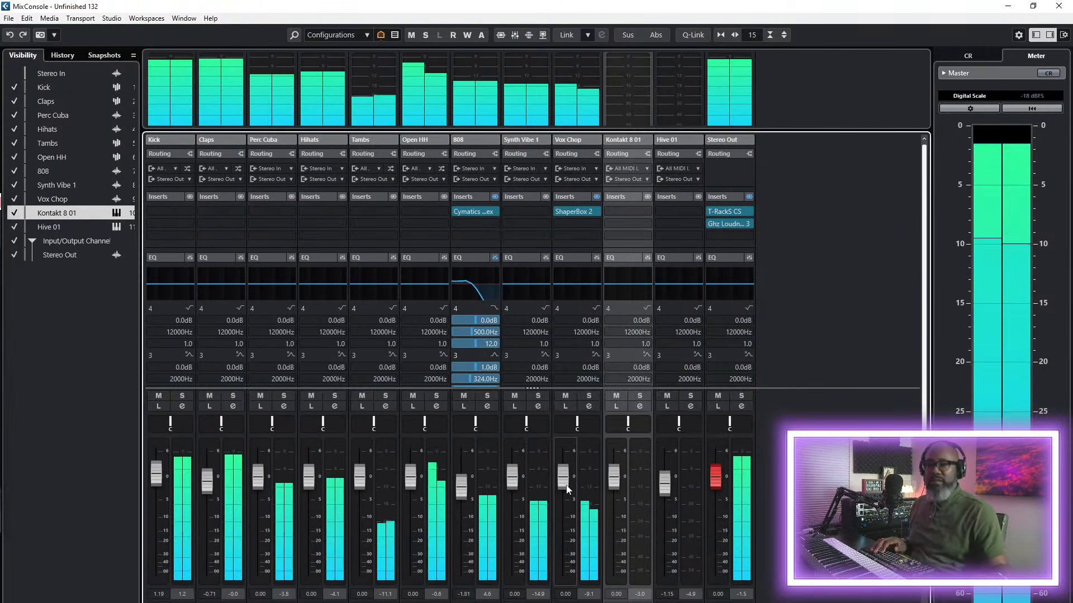
left_click_drag(0, 205, 482, 190)
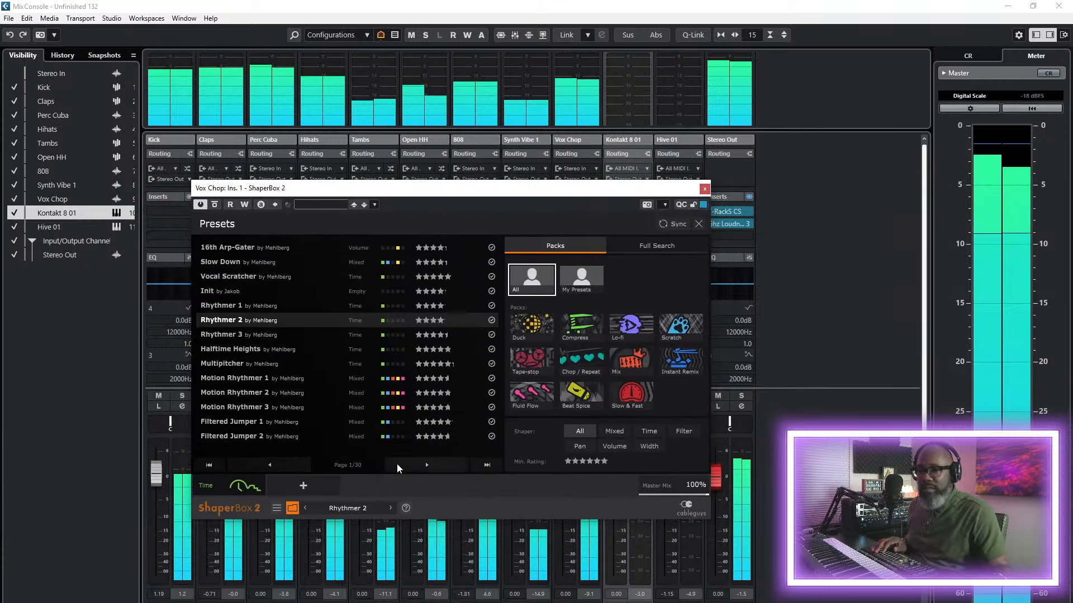
- Load the Slow single scratch preset from page 4 of the ShaperBox 2 library and lower the Kick fader to -1.36 dB
left_click(428, 466)
left_click(428, 465)
left_click(428, 465)
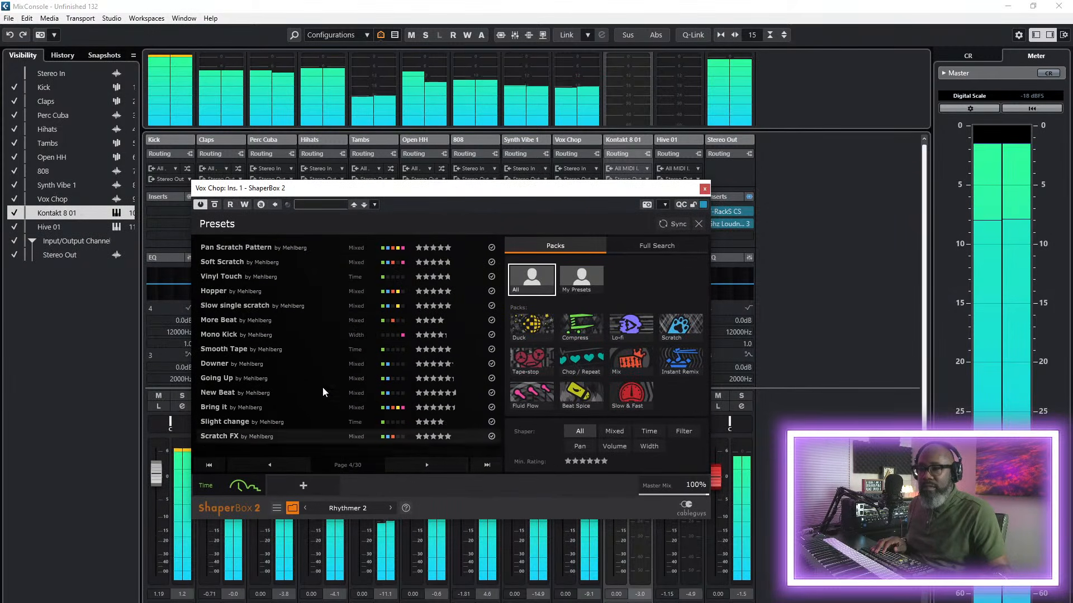
left_click(239, 306)
left_click_drag(157, 479, 157, 489)
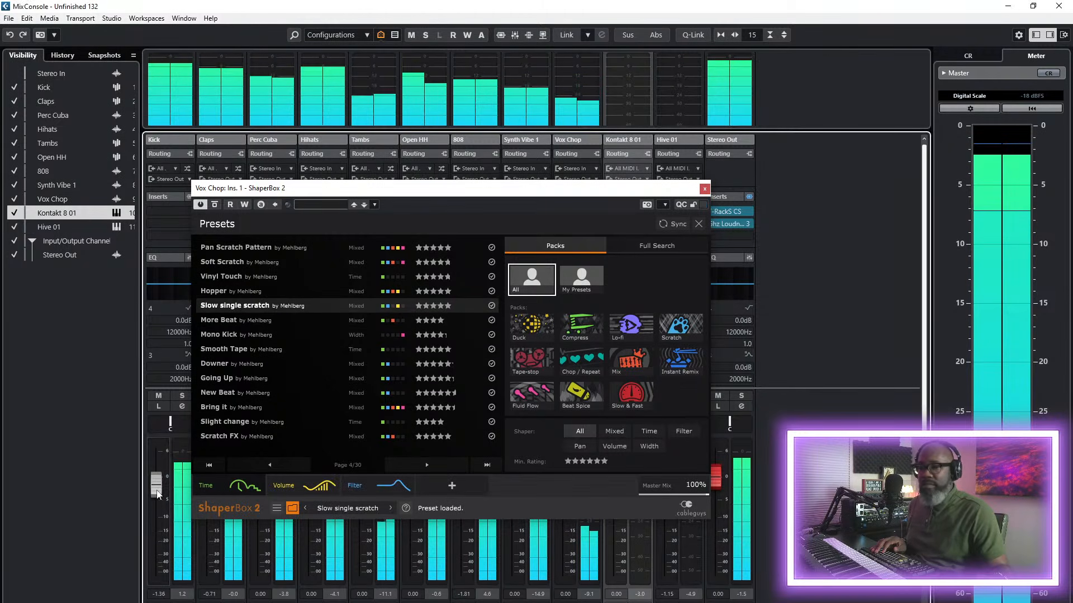
- Audition the More Beat, Smooth Tape and Bring it presets on Vox Chop, choose Slight change and close ShaperBox 2
left_click(227, 323)
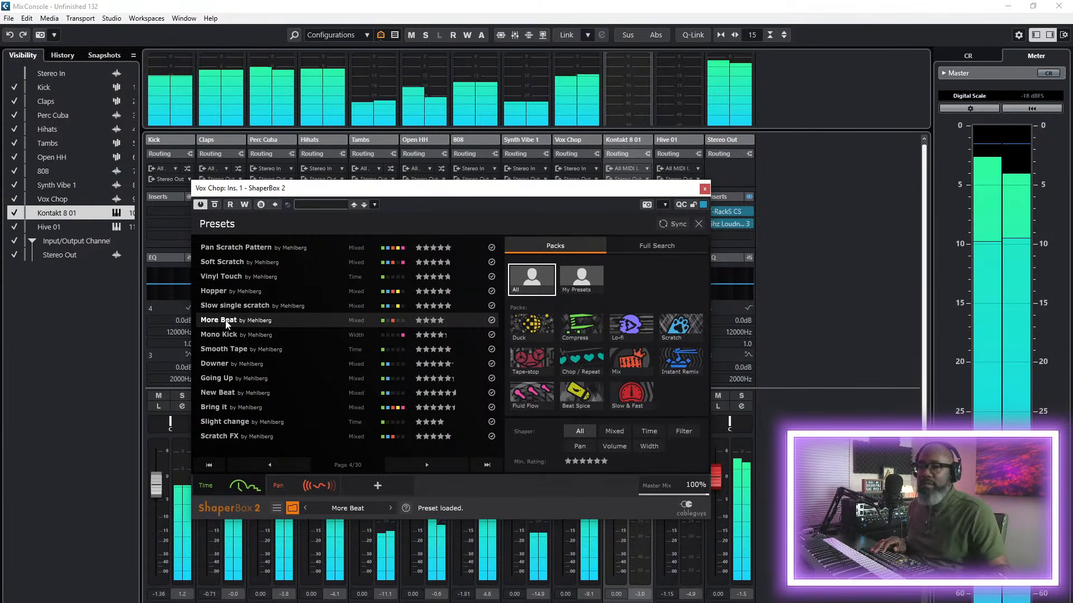
left_click(237, 351)
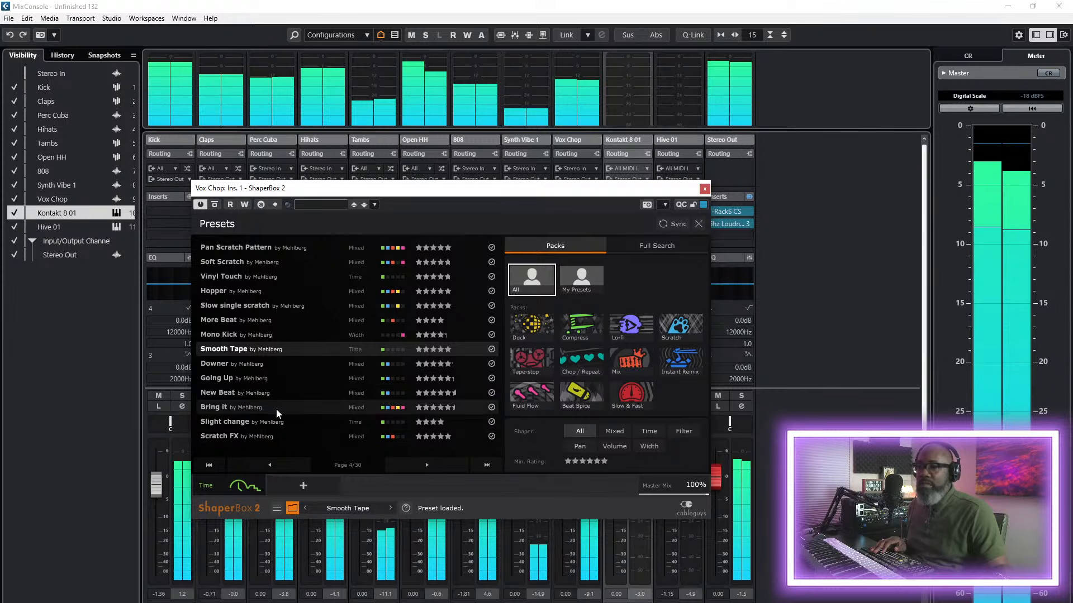
left_click(222, 408)
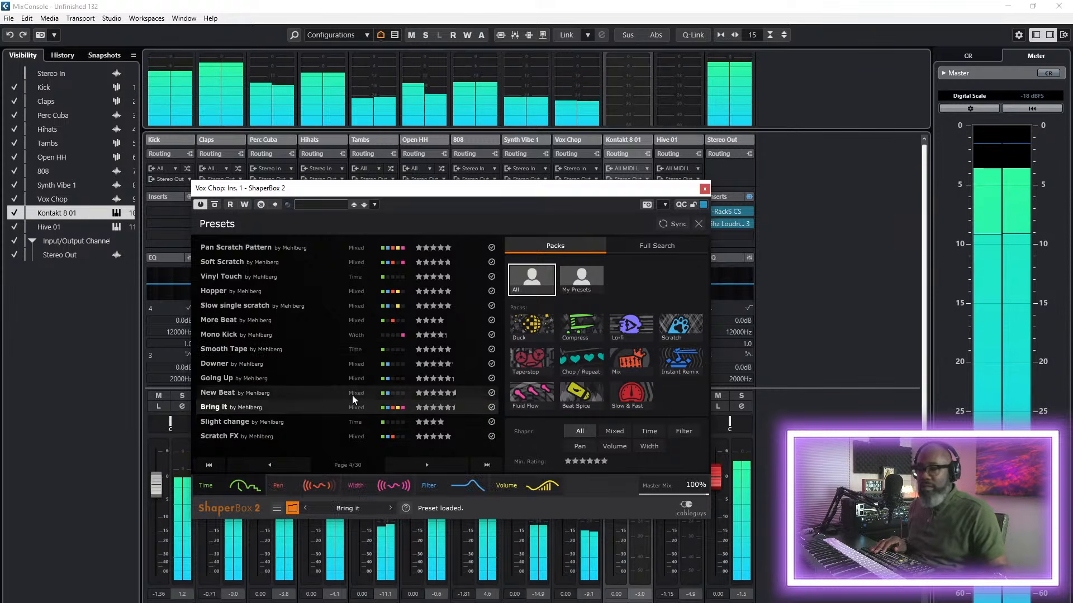
left_click(253, 423)
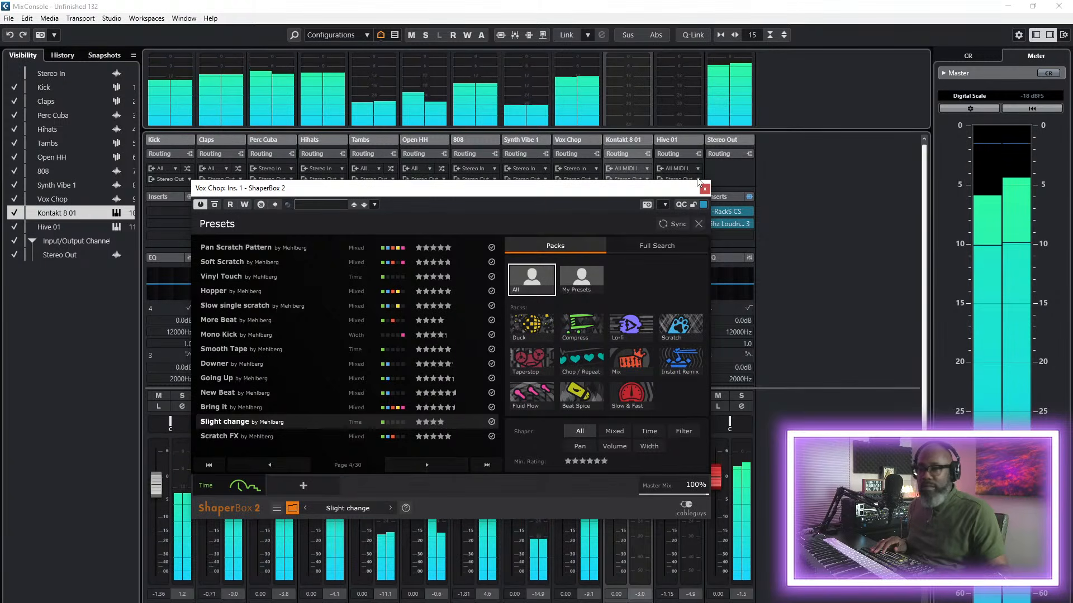
left_click(704, 190)
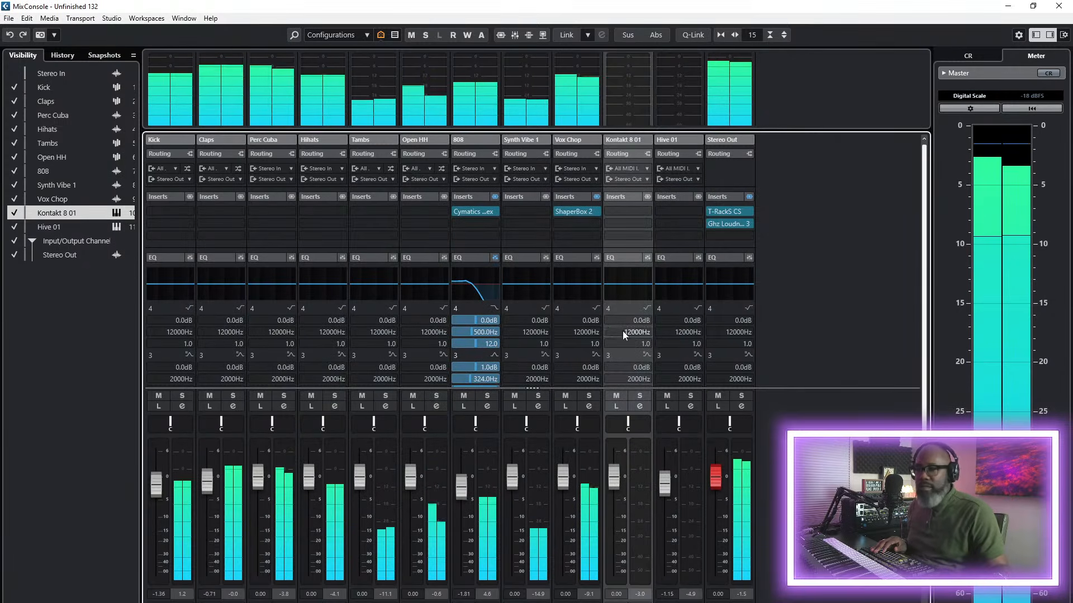
- Add the WahWah effect as Vox Chop's second insert, load its Jimmi's preset and close the effect window
left_click(596, 223)
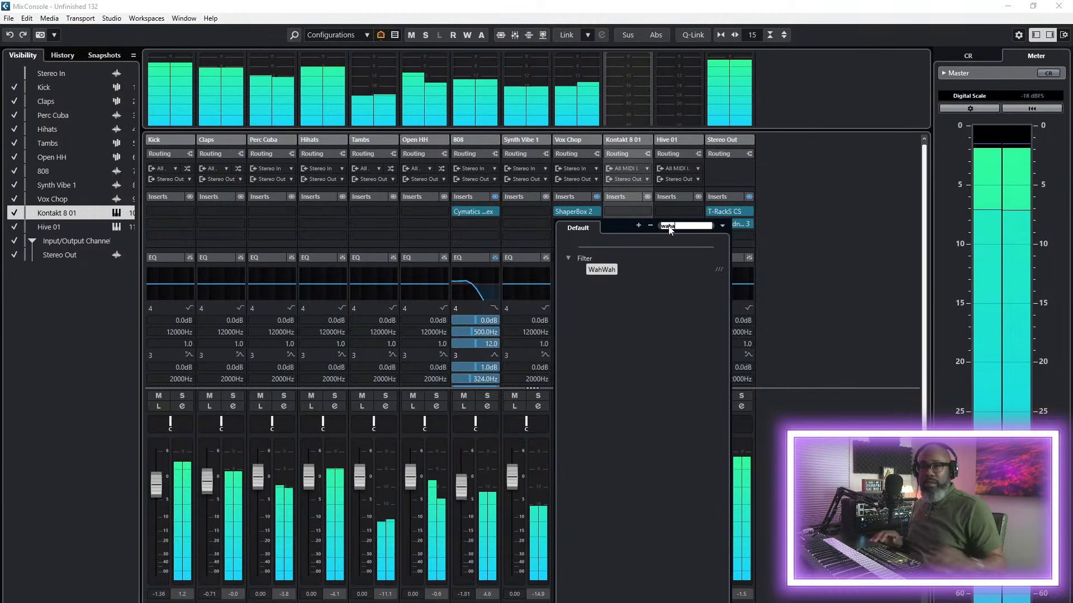
left_click(605, 267)
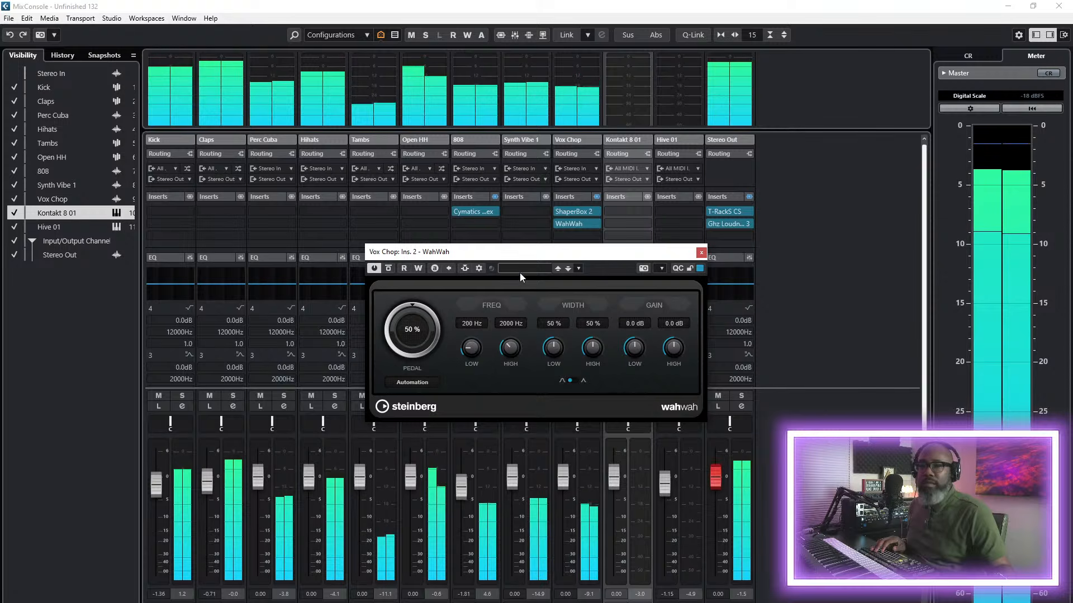
left_click(524, 268)
double_click(538, 383)
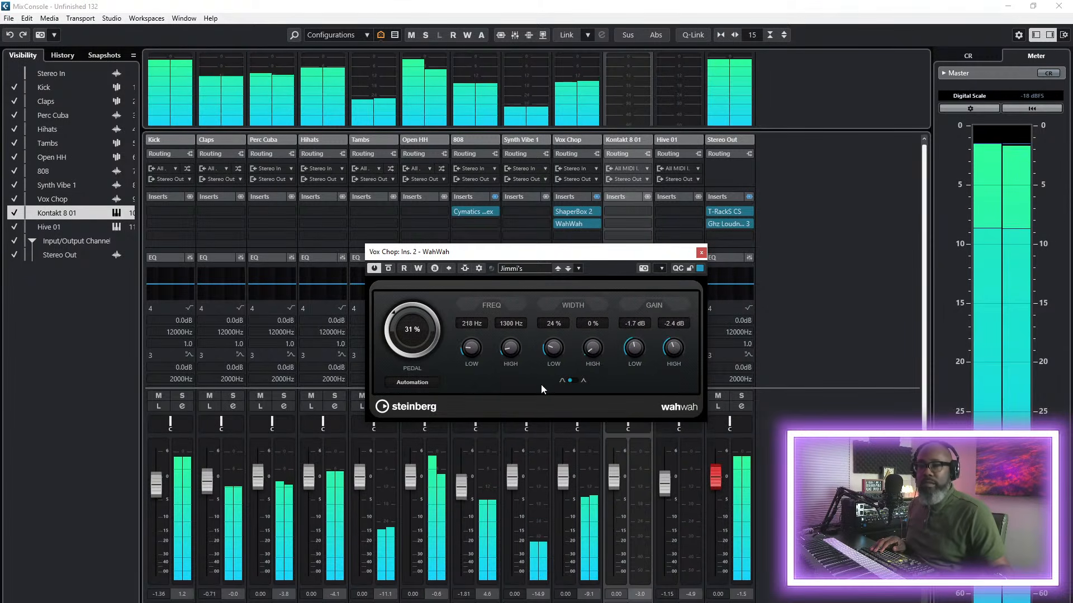
left_click(531, 269)
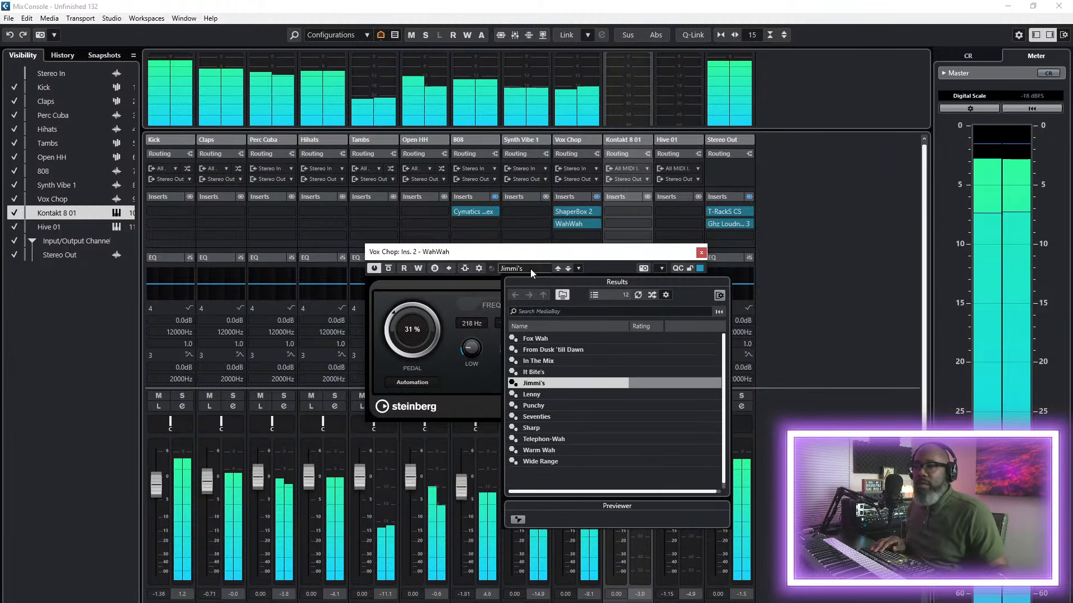
left_click(695, 255)
left_click(701, 252)
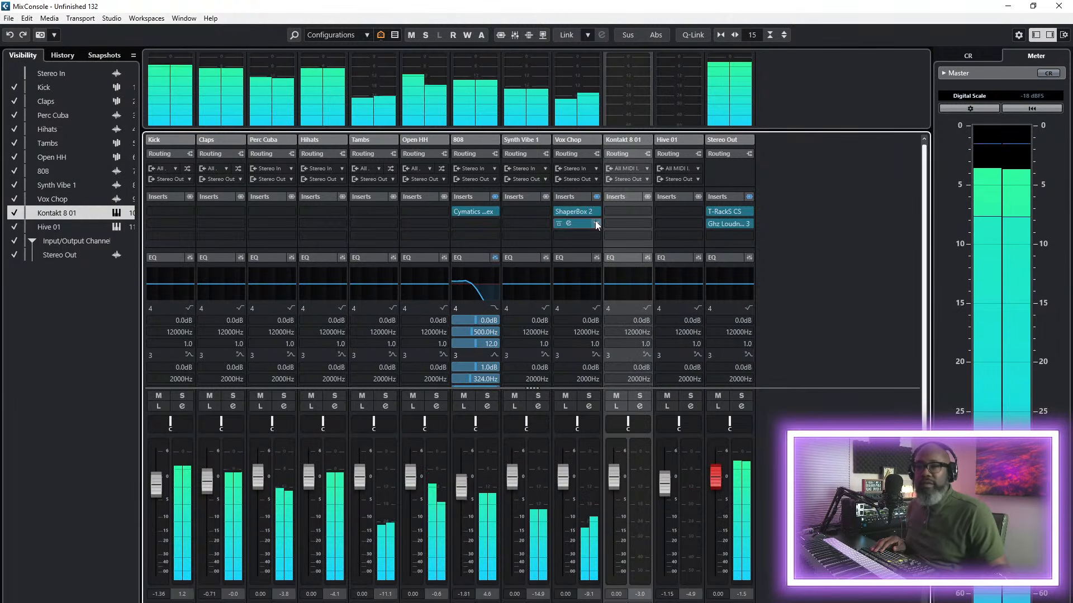
- Replace the WahWah effect in Vox Chop's second insert slot with Cymatics Origin
left_click(595, 224)
left_click(589, 224)
left_click(596, 225)
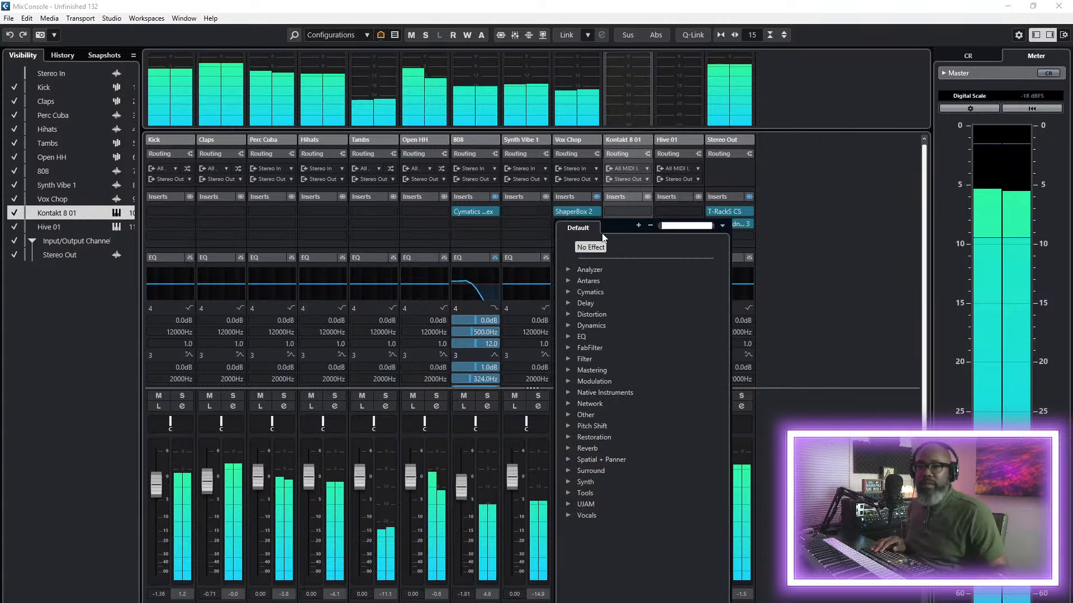
left_click(569, 415)
scroll(648, 479, "down", 5)
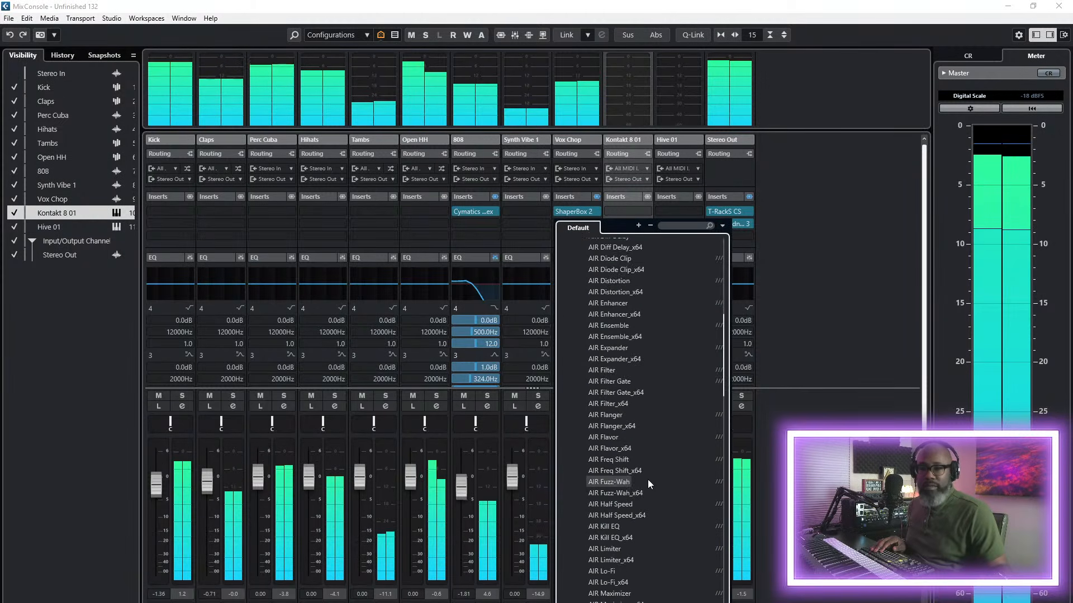
scroll(647, 474, "down", 10)
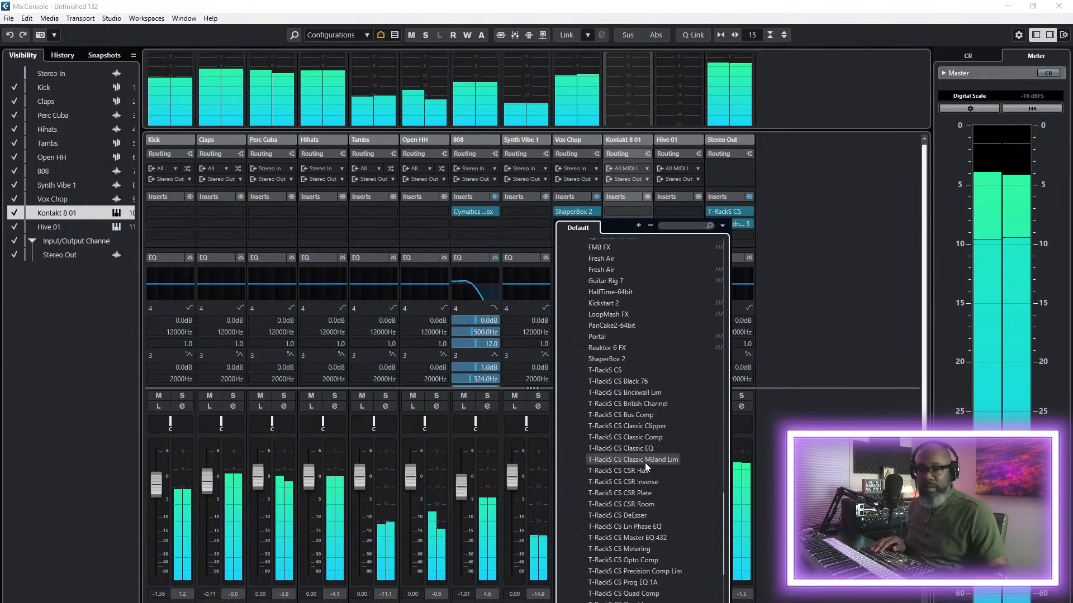
scroll(645, 372, "up", 3)
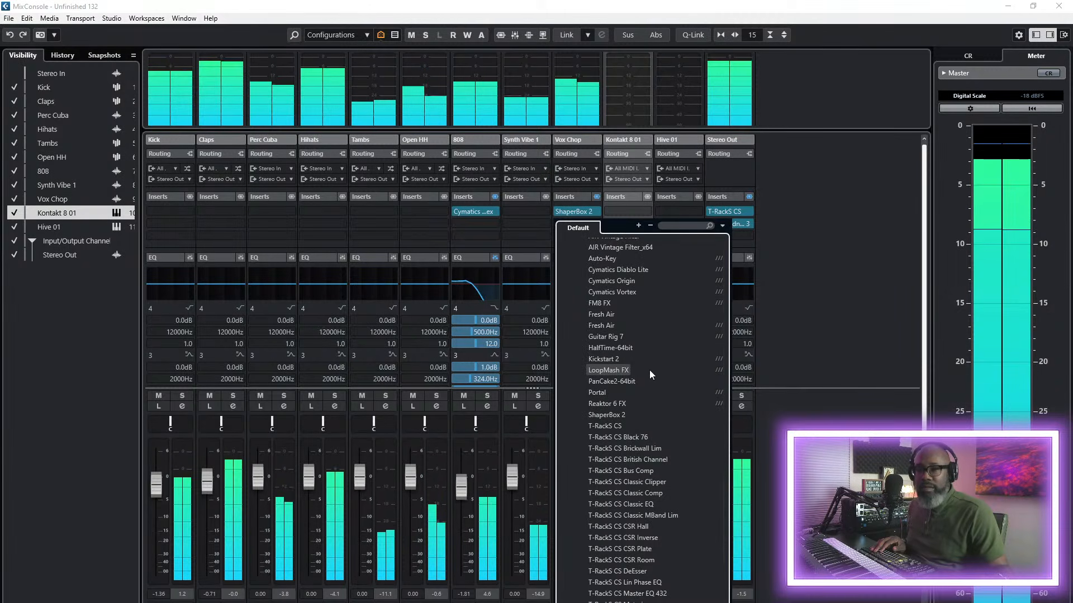
scroll(661, 370, "down", 5)
scroll(666, 360, "up", 10)
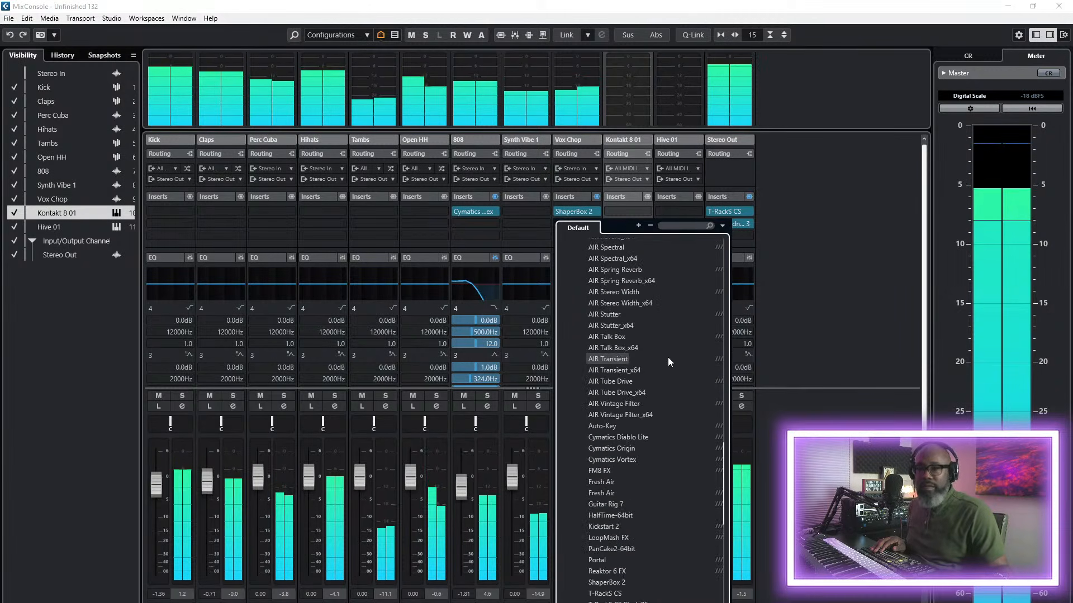
scroll(668, 357, "down", 3)
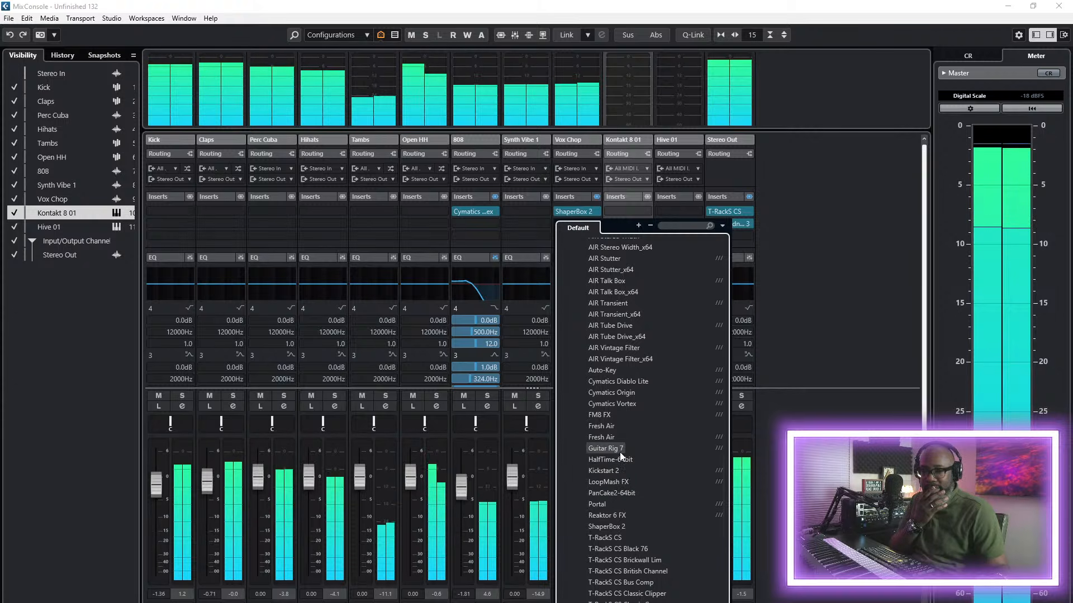
left_click(626, 401)
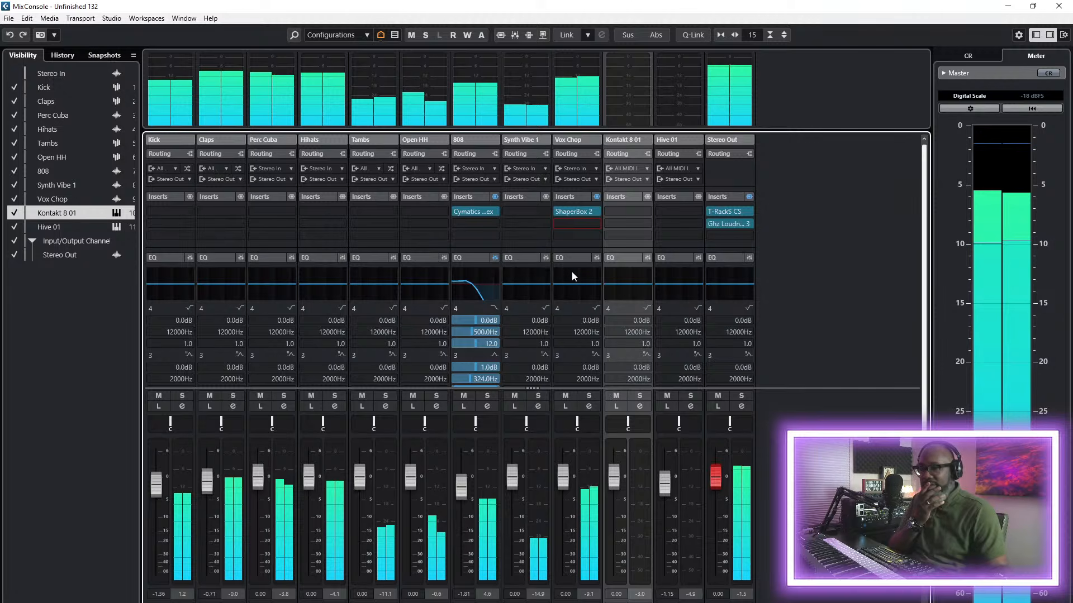
- Load the Vinyl factory preset in Cymatics Origin and close the effect window
left_click_drag(402, 359, 408, 345)
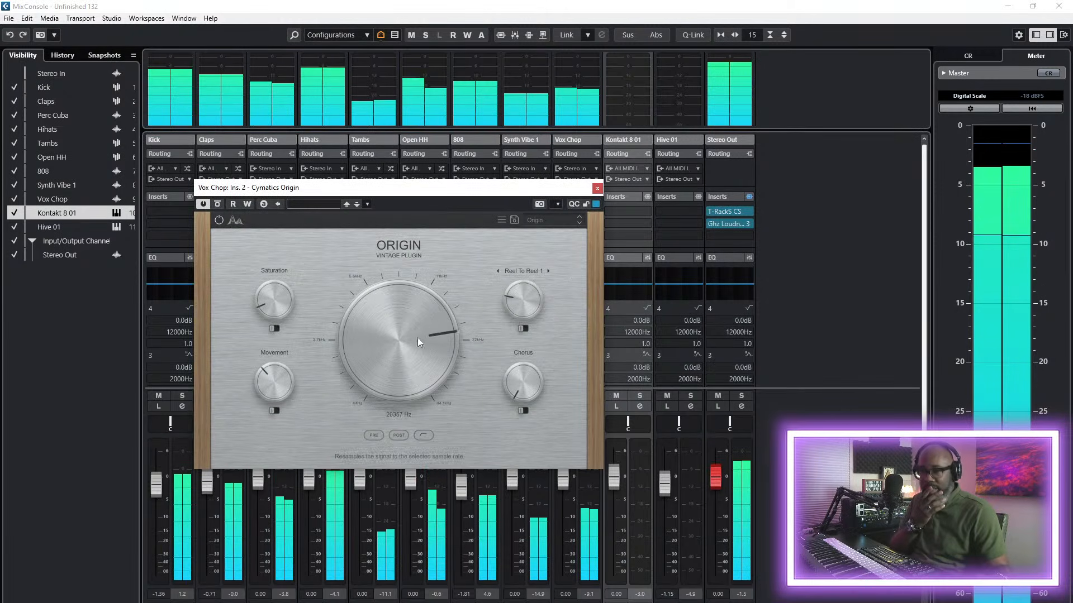
left_click(551, 221)
mouse_move(555, 239)
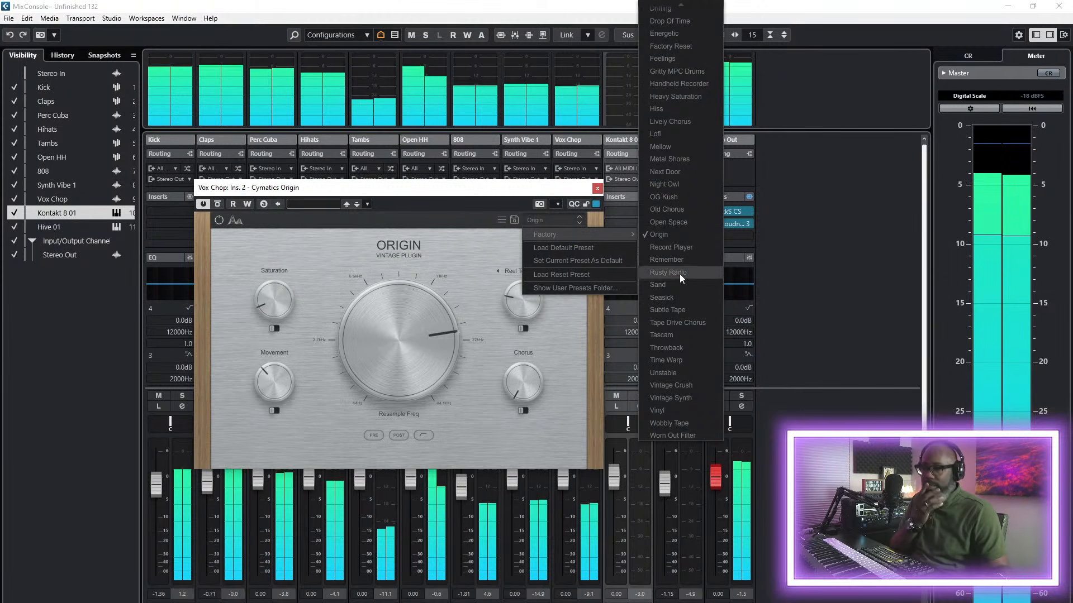
left_click(681, 411)
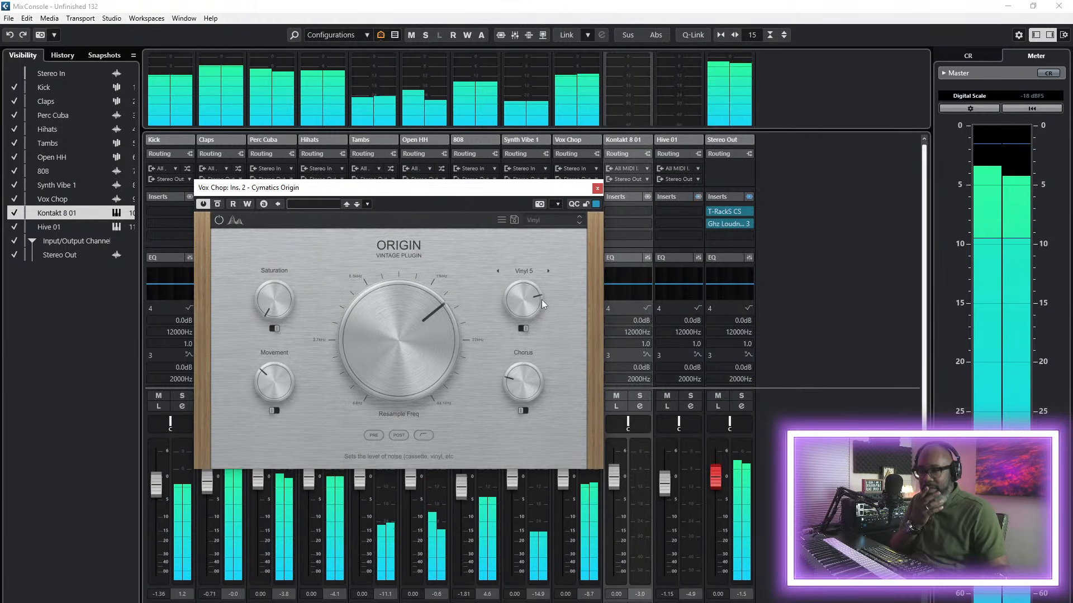
left_click(597, 188)
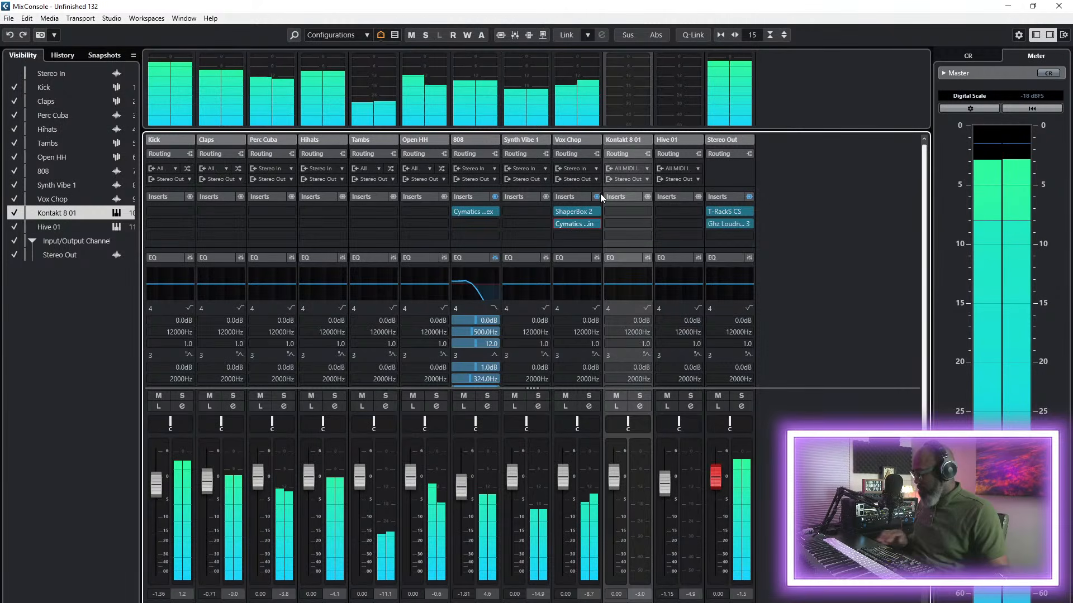
- Return from the mixer to the project view without its lower zone and clear the "cuba" search in Kontakt 8
key("F3")
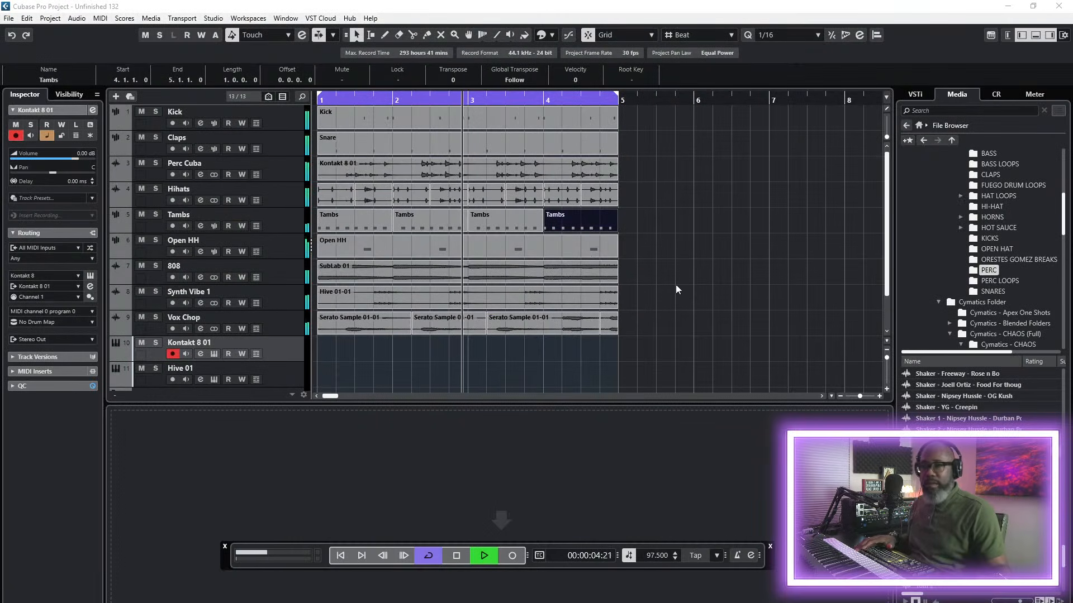
left_click(1035, 35)
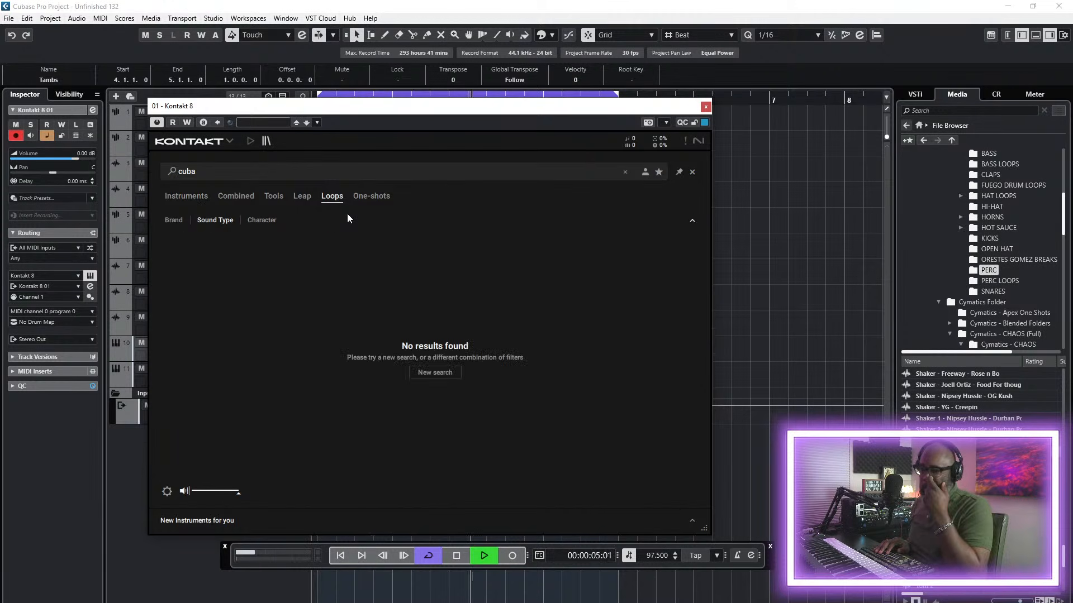
key("ctrl+a")
key("BackSpace")
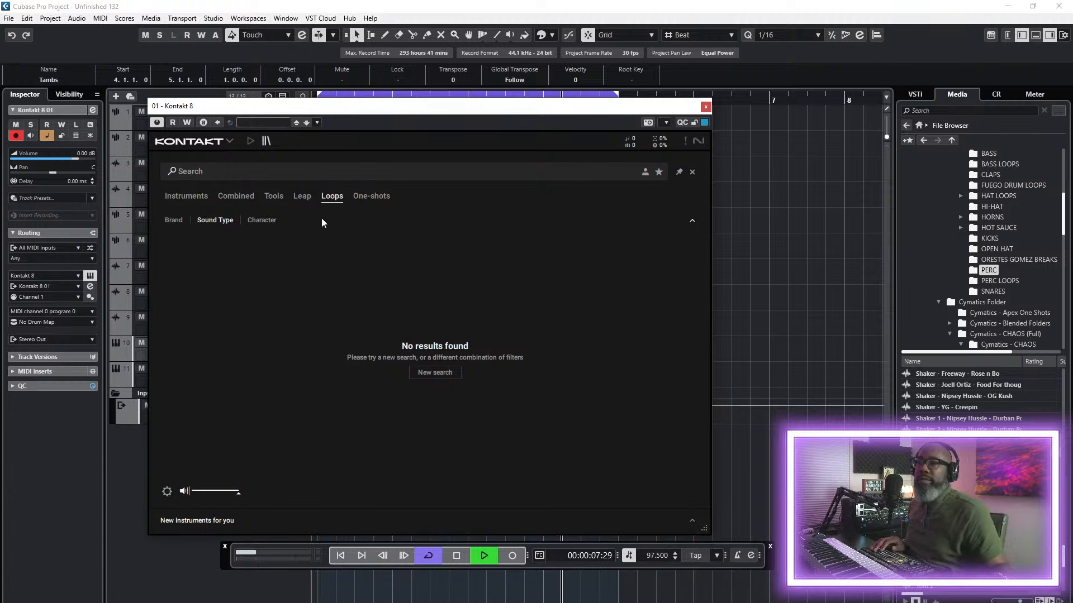
- Show the Electric Soul loops in the Kontakt 8 library and stop project playback
left_click(309, 198)
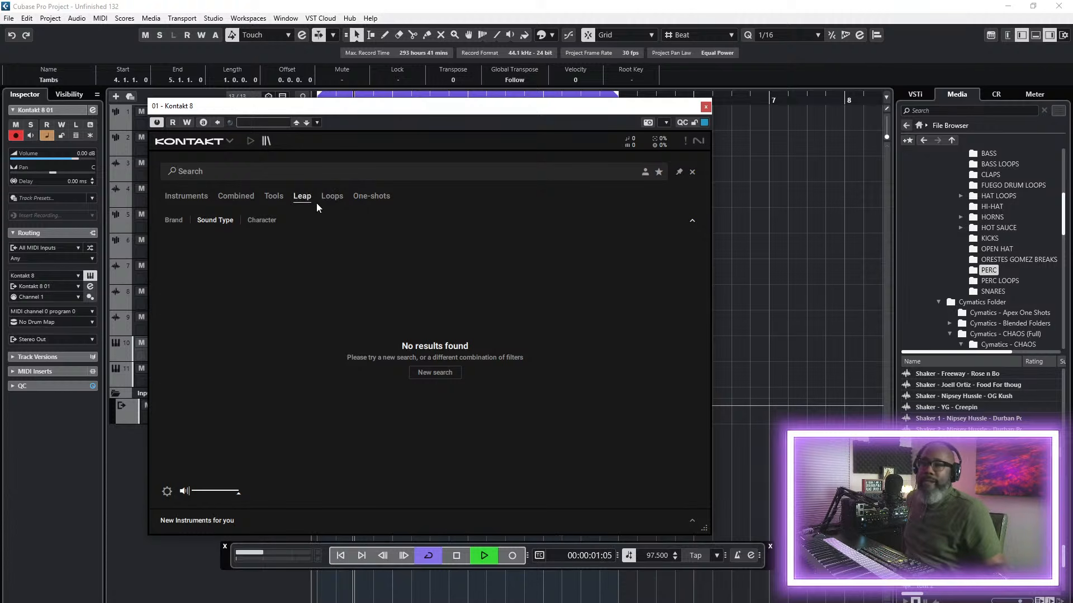
left_click(332, 196)
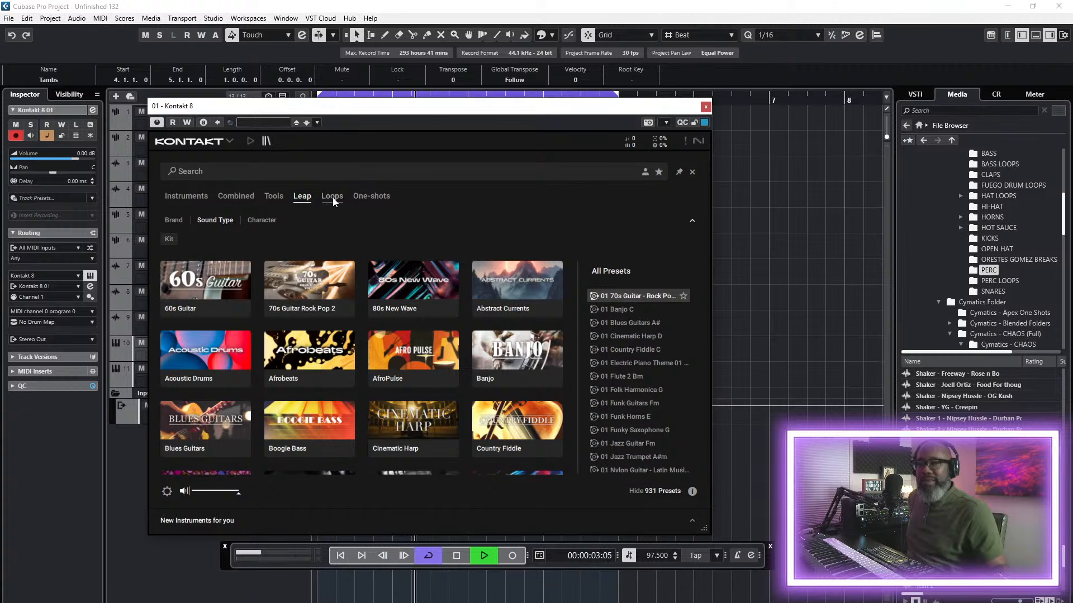
scroll(473, 364, "down", 5)
scroll(472, 367, "down", 6)
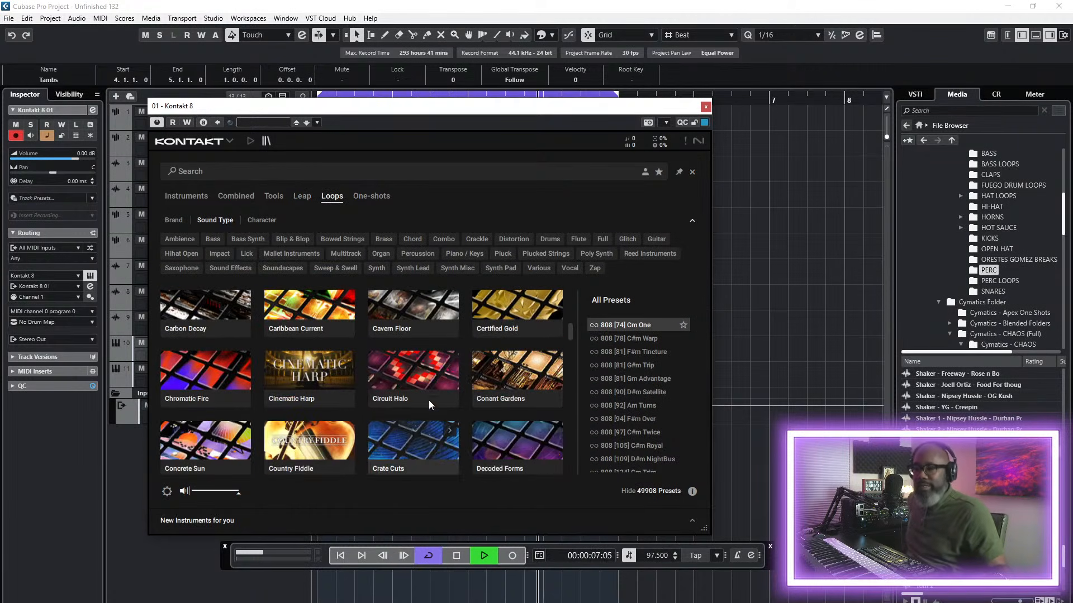
scroll(450, 383, "down", 2)
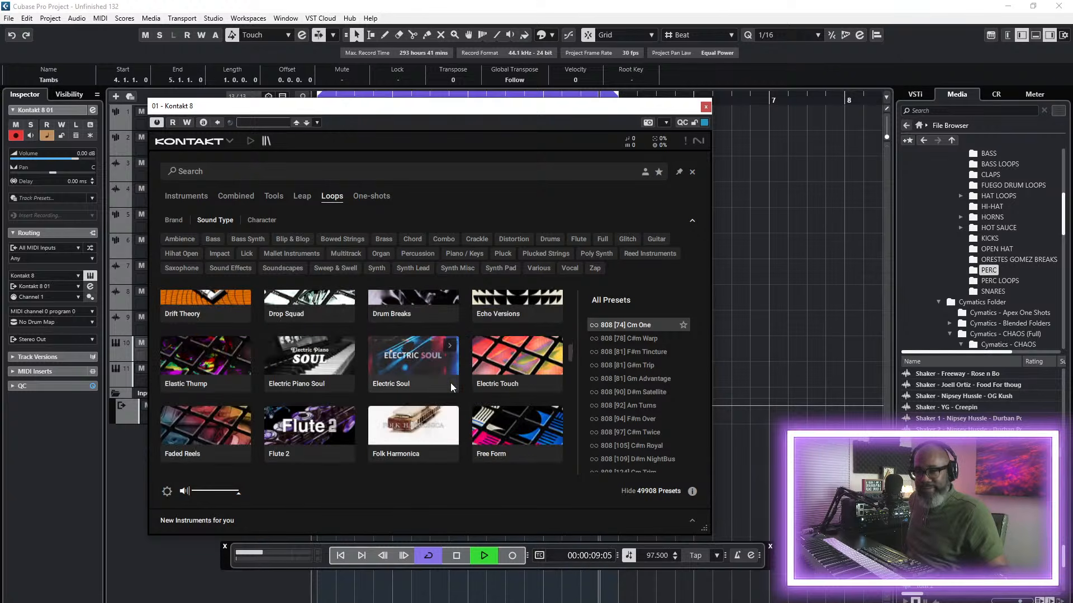
left_click(408, 359)
key("space")
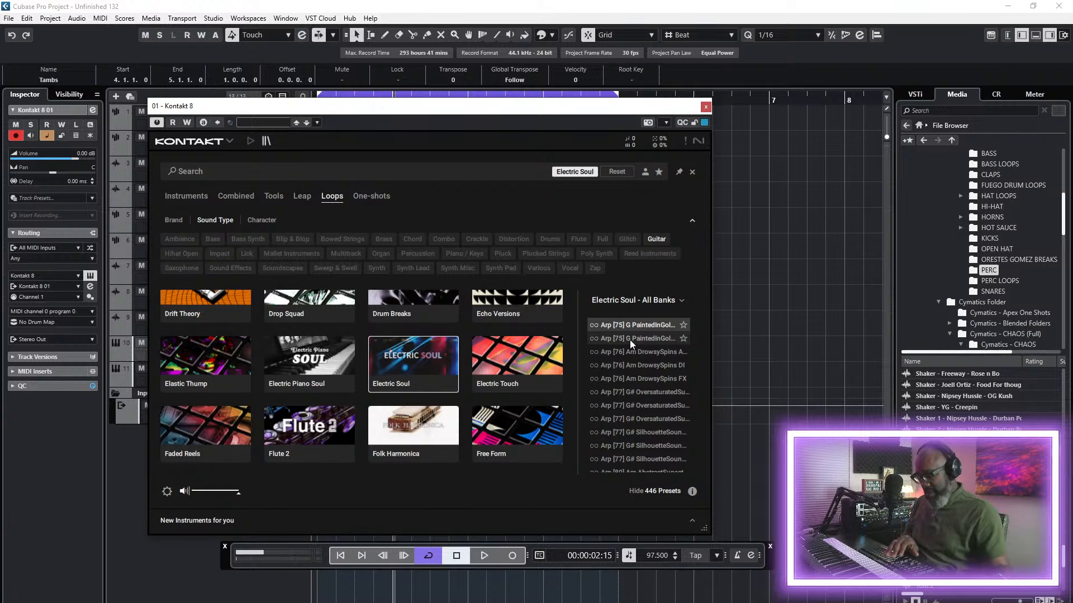
- Audition Electric Soul's Arp loops, from the 75 BPM PaintedInGold loops through the 124 BPM Cm WovenInto loops
left_click(631, 341)
left_click(627, 352)
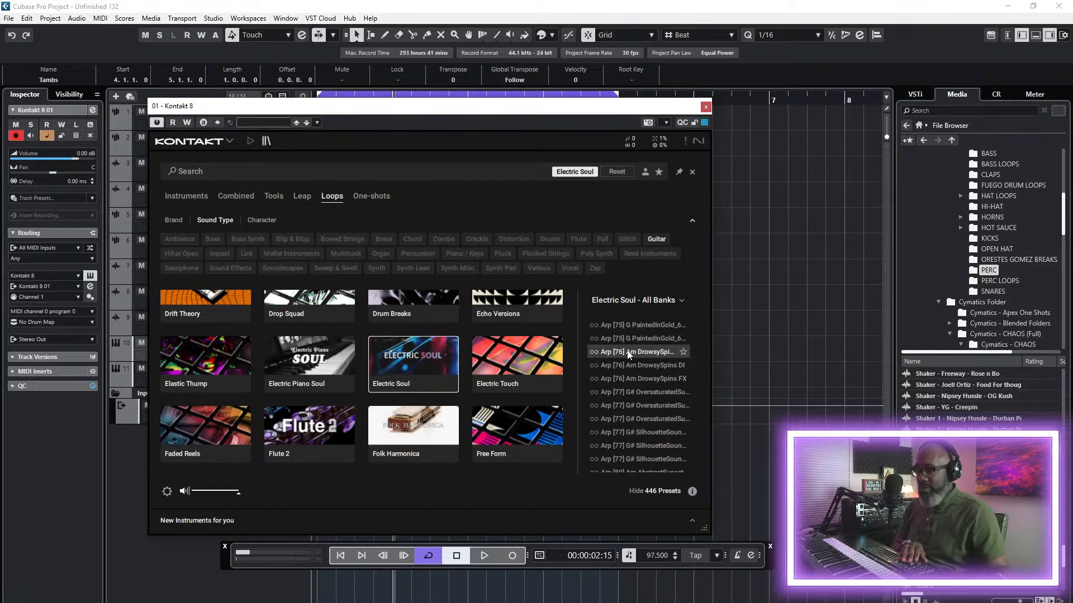
scroll(633, 415, "down", 5)
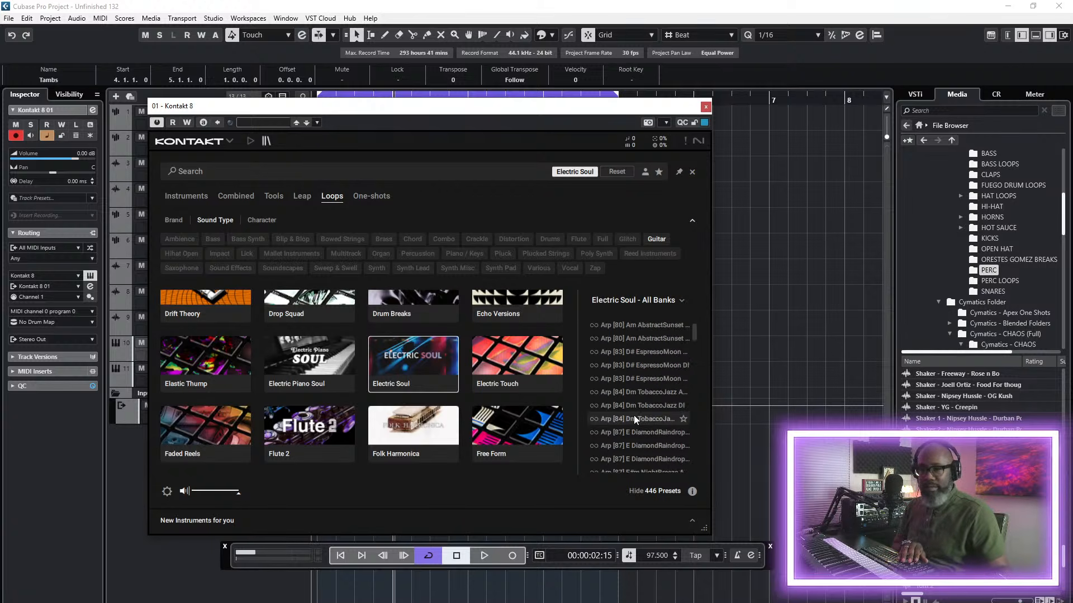
scroll(643, 418, "down", 5)
scroll(642, 391, "up", 3)
left_click(638, 352)
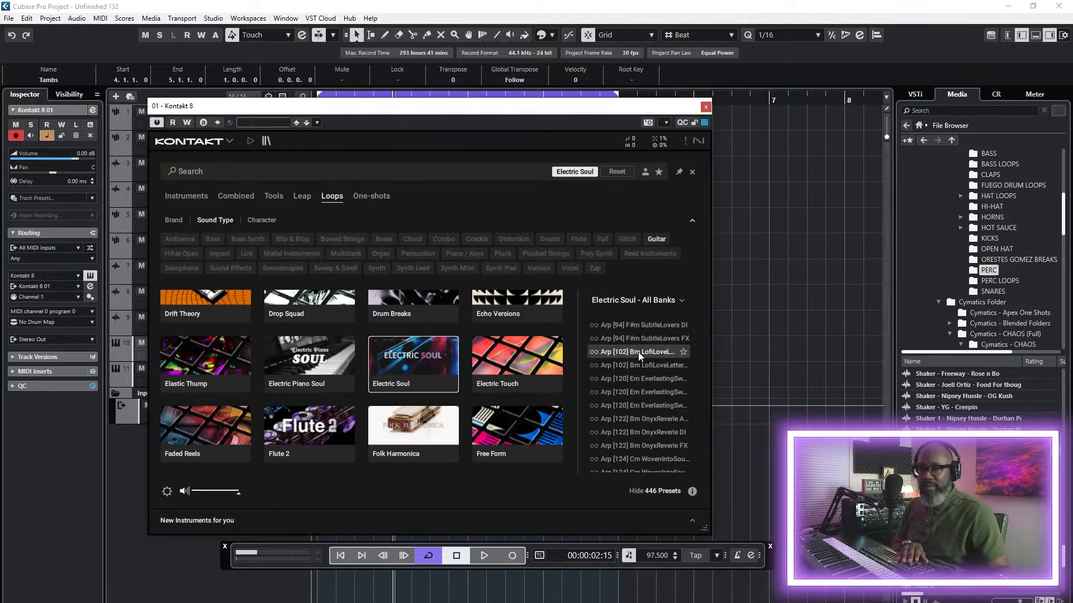
left_click(637, 365)
scroll(637, 416, "down", 3)
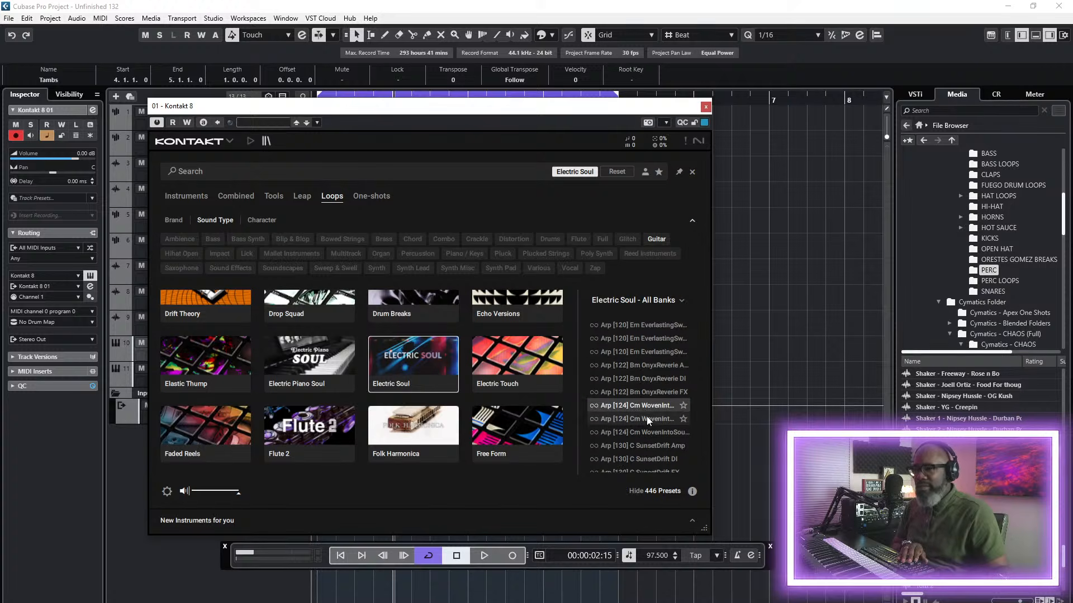
left_click(639, 434)
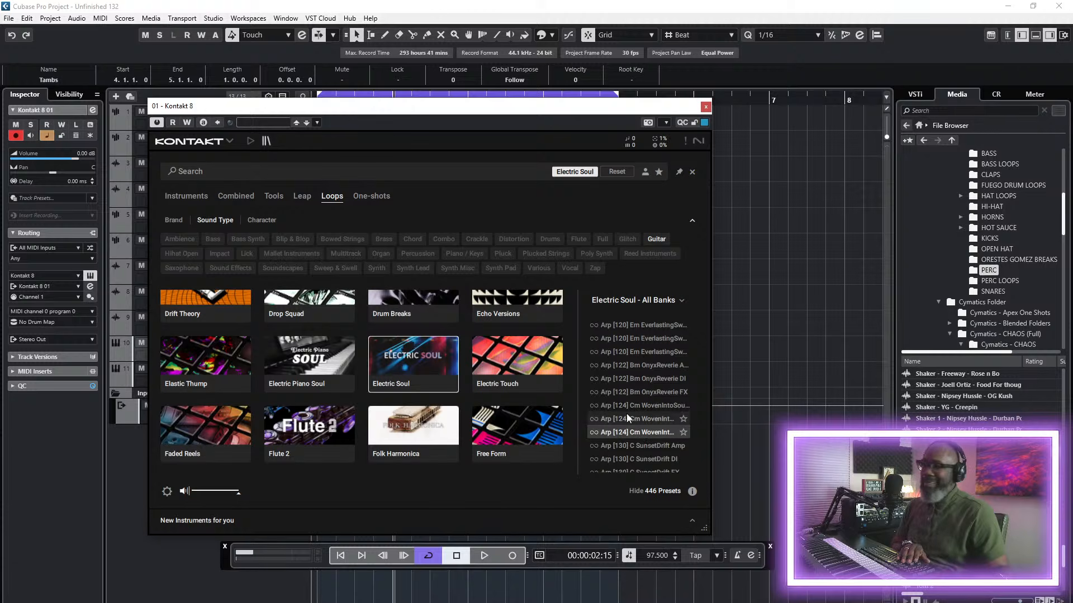
- Audition the first Electric Soul Melodic loops, from the 70 BPM D Floating loops to the 76 BPM Em Blueberry loops
scroll(628, 414, "down", 5)
left_click(639, 383)
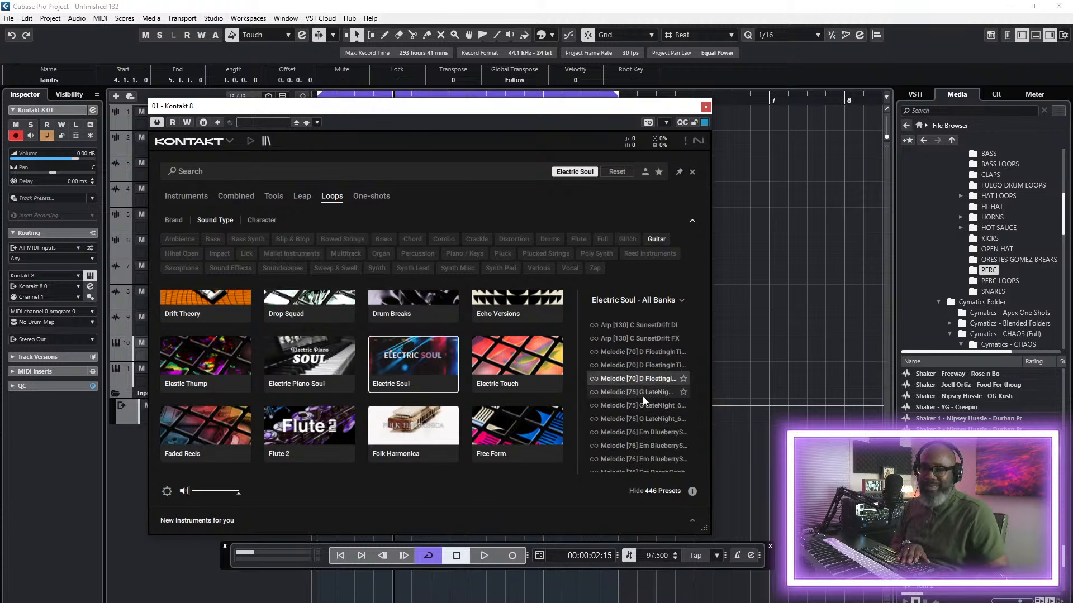
left_click(653, 421)
left_click(646, 430)
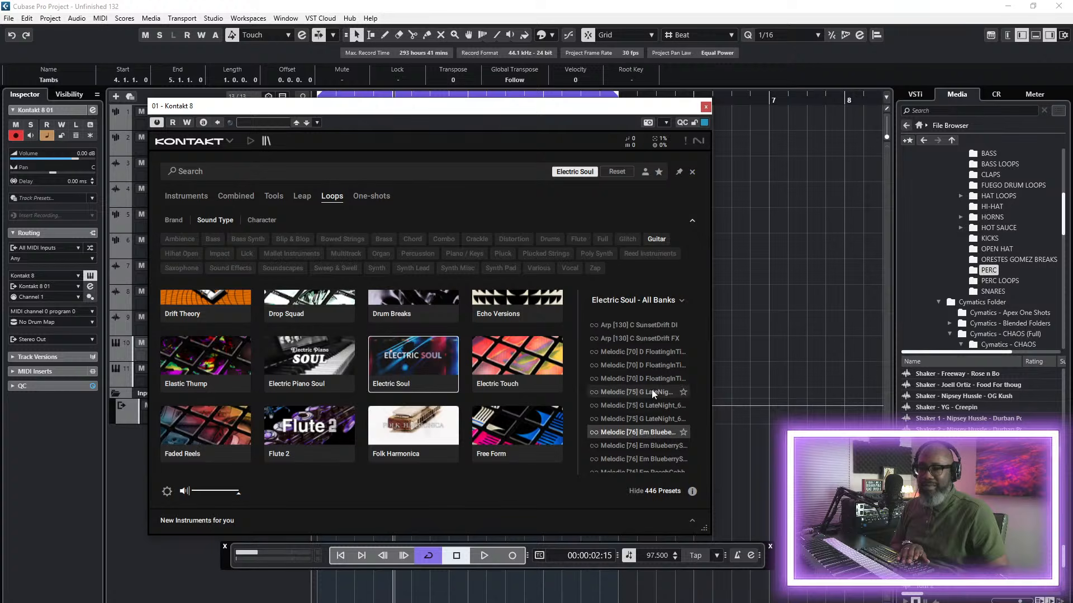
scroll(649, 390, "down", 2)
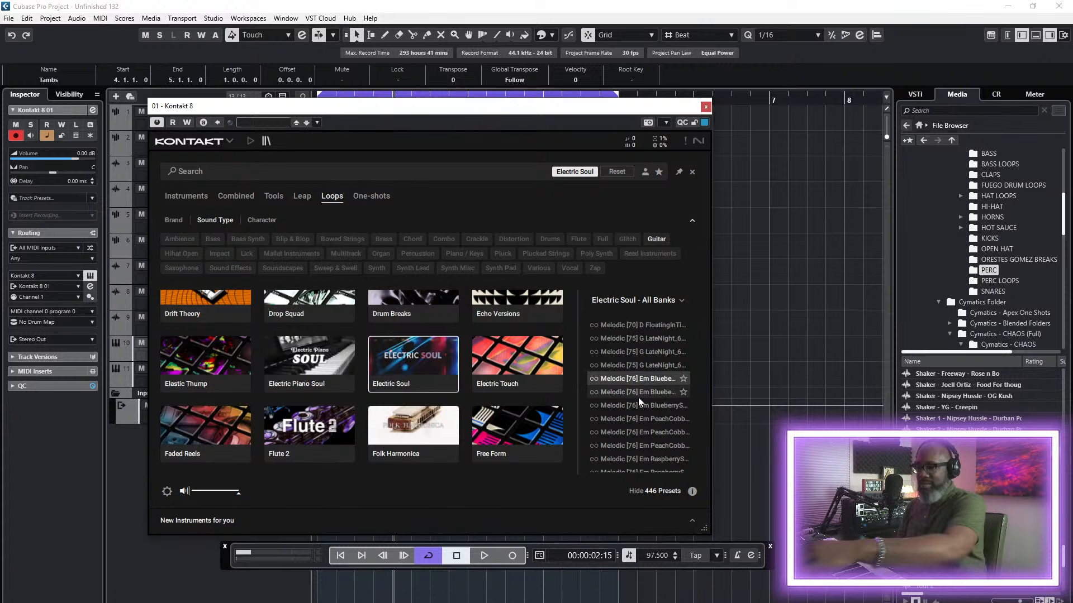
left_click(638, 397)
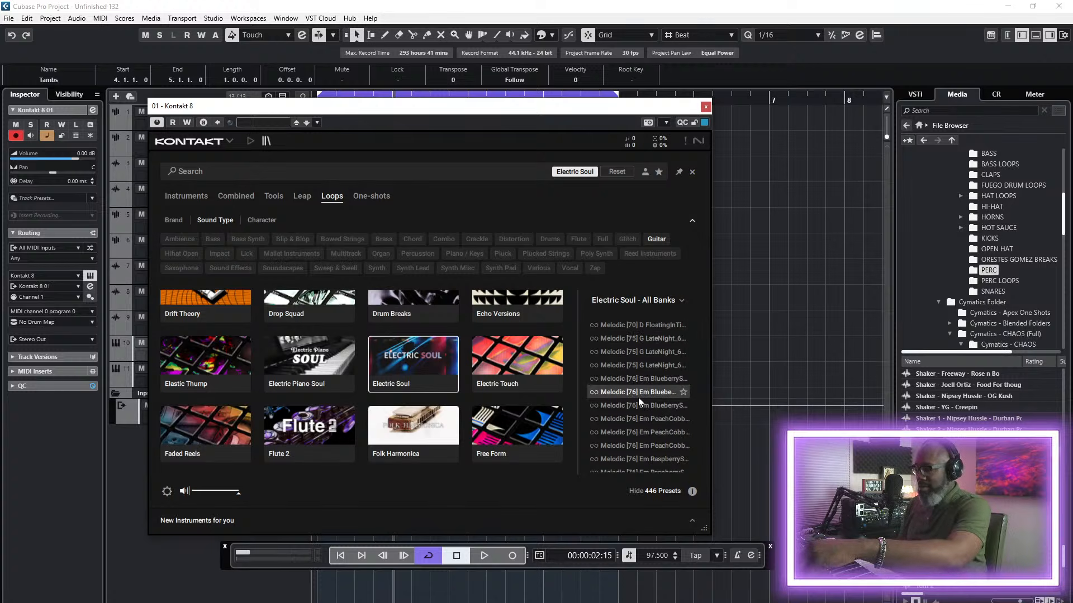
- Audition the following 76 BPM Em Melodic loops, from the remaining Blueberry loops through PeachCobb and Raspberry to TheWeight
key("Down")
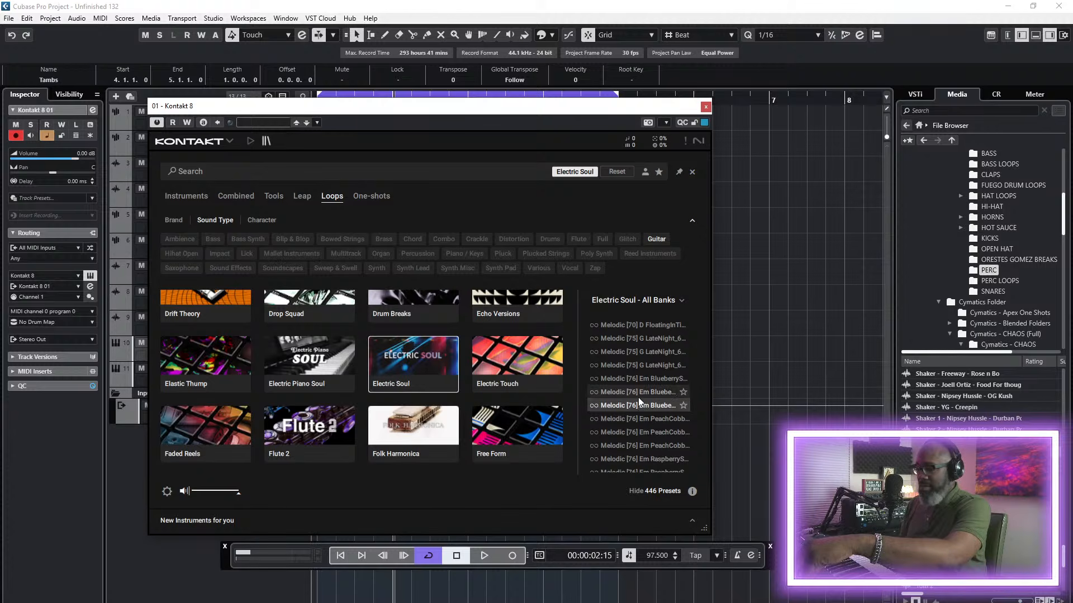
key("Down")
key("Down")
key("Down")
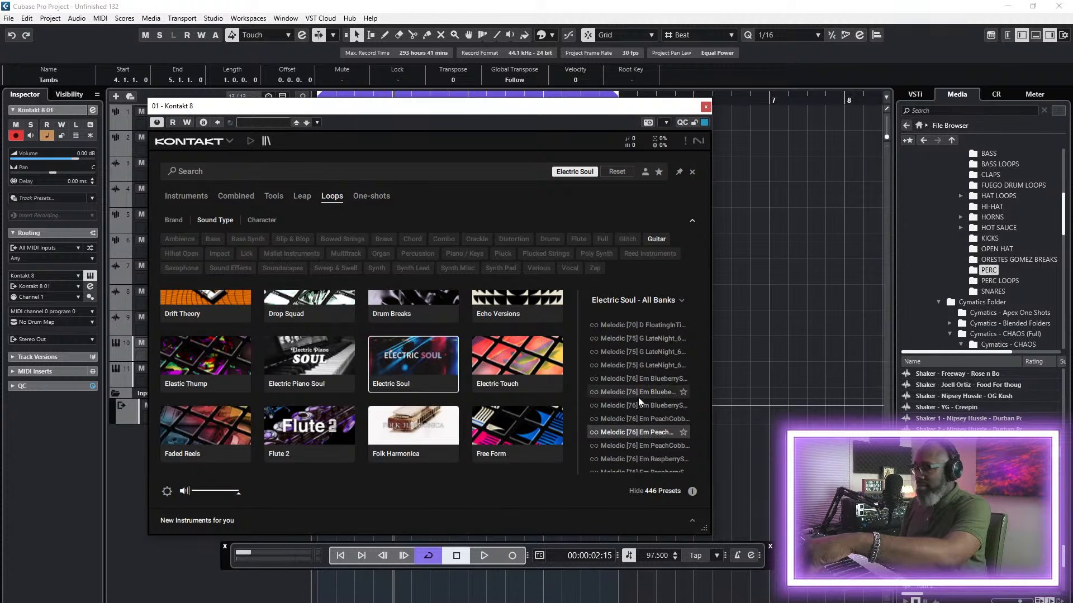
key("Down")
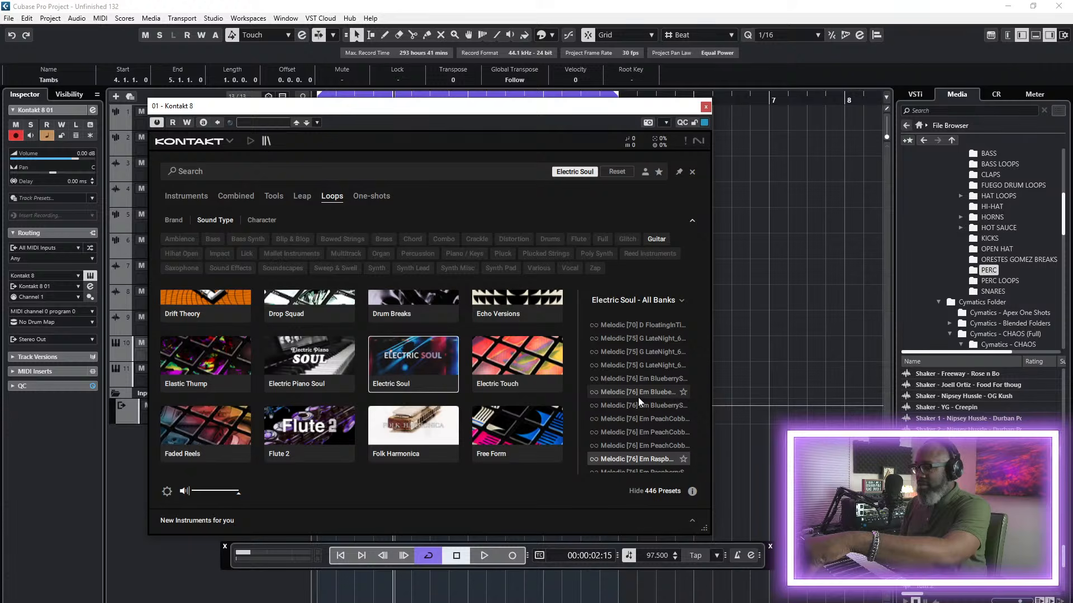
key("Down")
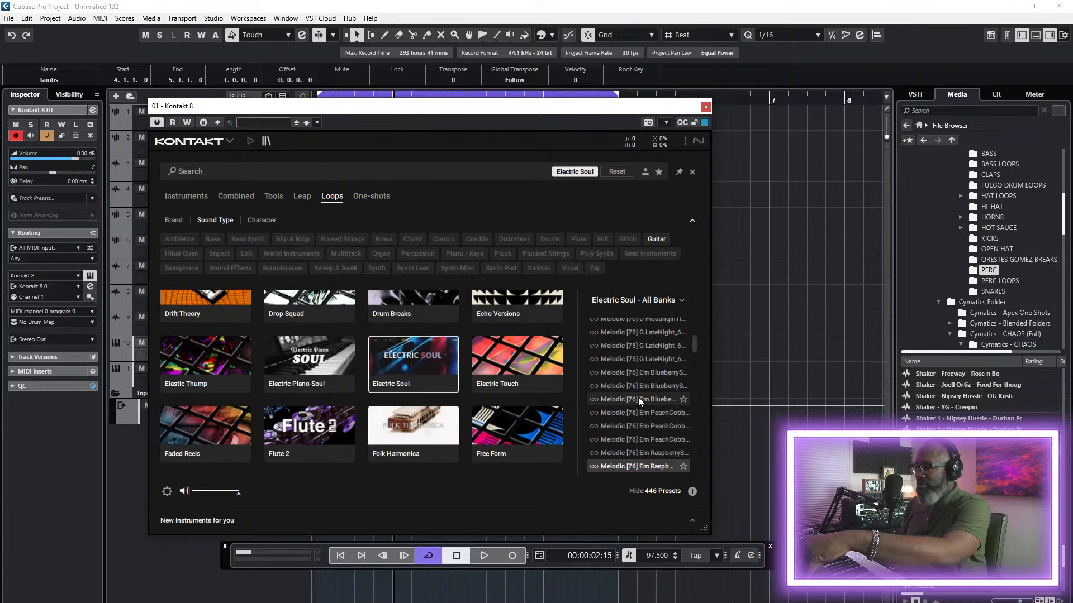
key("Down")
key("Down")
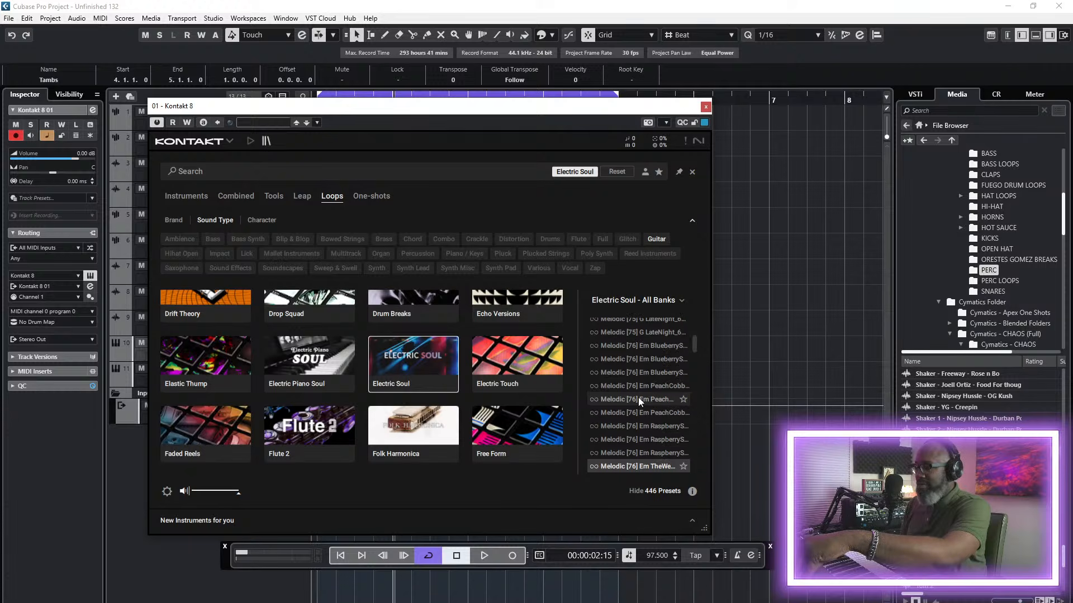
key("Down")
key("Down")
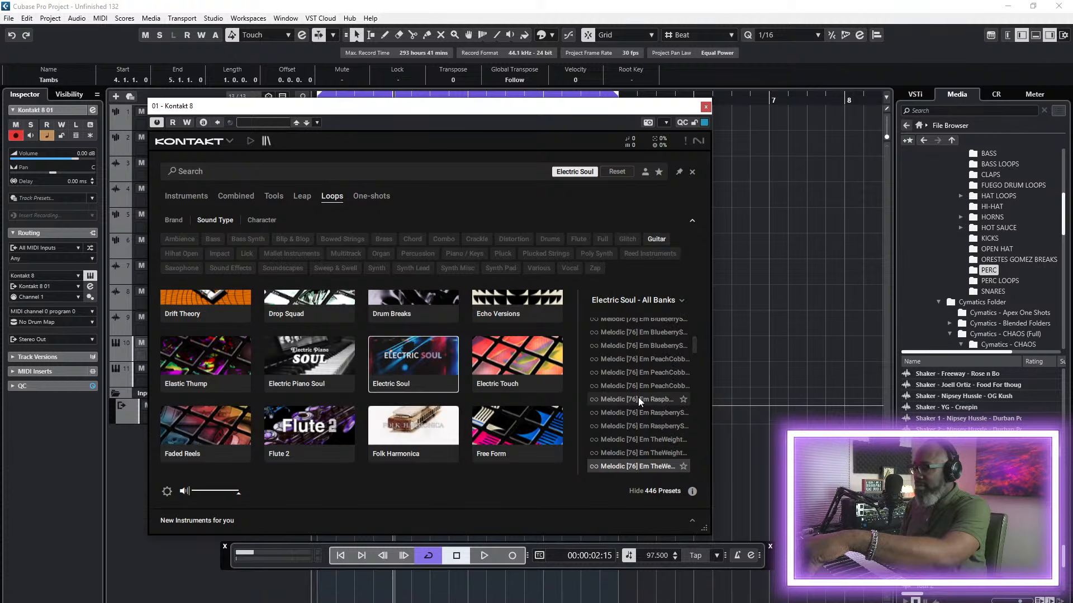
- Audition Electric Soul's 76 BPM F Melodic loops, from Moonbeam to UnderTheHo
key("Down")
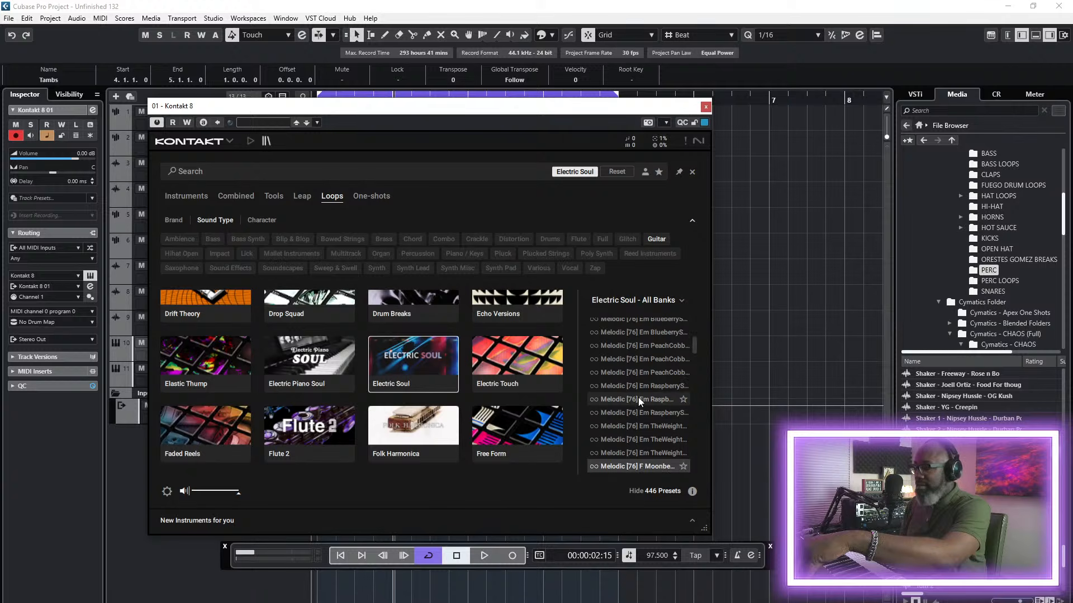
key("Down")
key("Down")
key("Down")
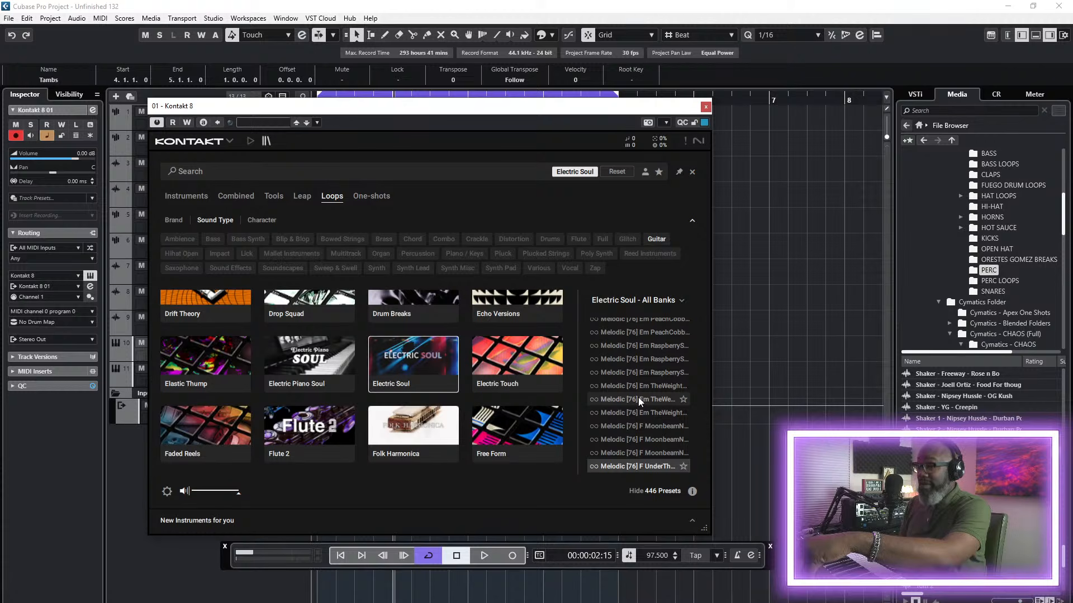
key("Down")
key("Down")
key("Down")
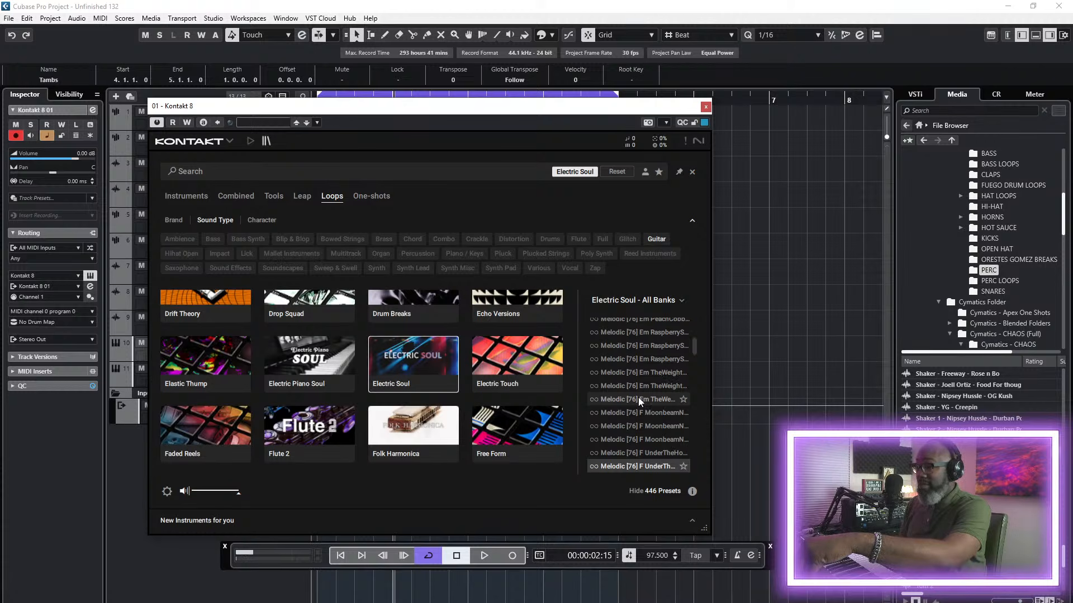
- Audition the Melodic loops from the 77 BPM G# Drenched loops through IntoOfFocu to the 78 BPM C Tonewo loop
key("Down")
key("Down")
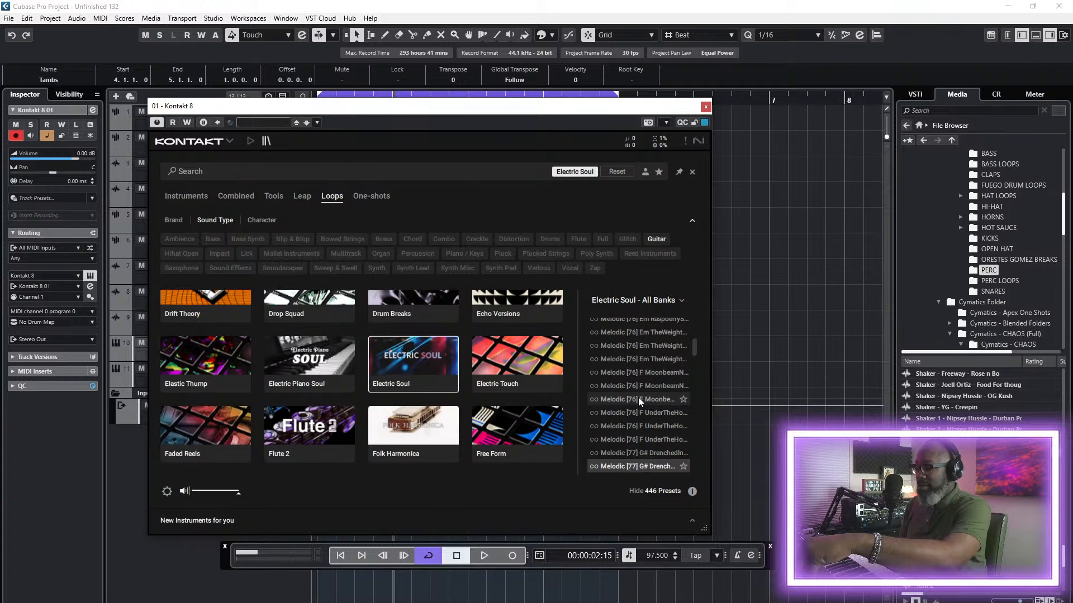
key("Down")
key("Down")
key("Down")
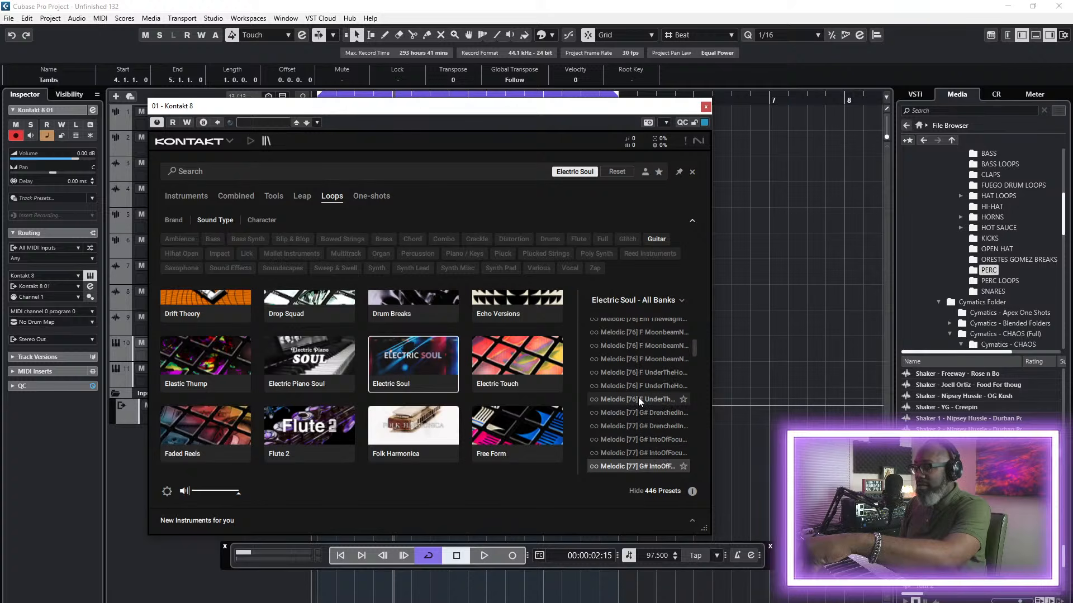
key("Down")
key("Down")
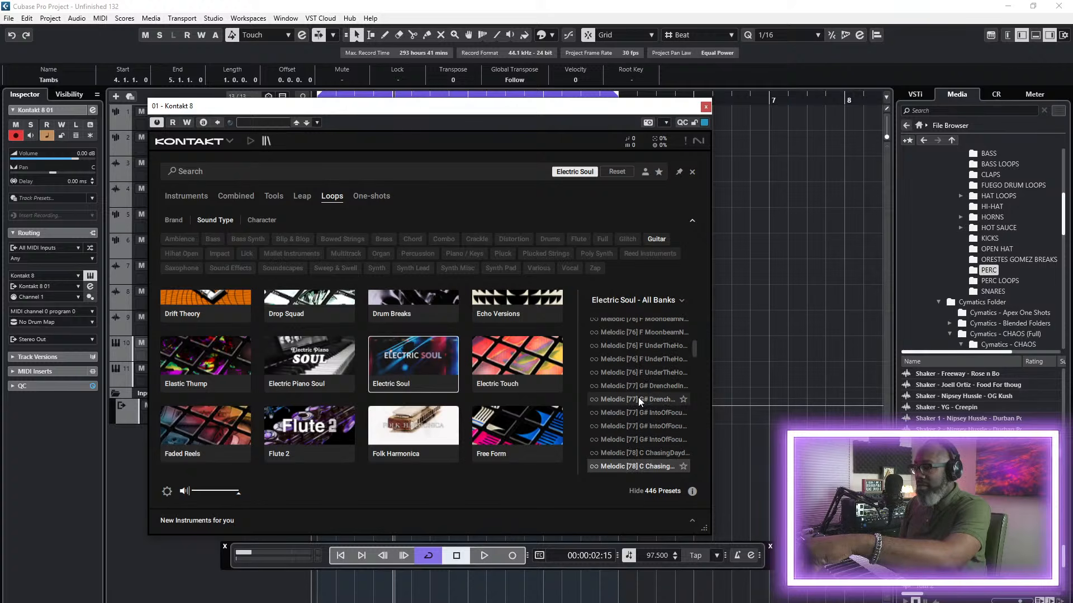
key("Down")
key("Down")
key("Down")
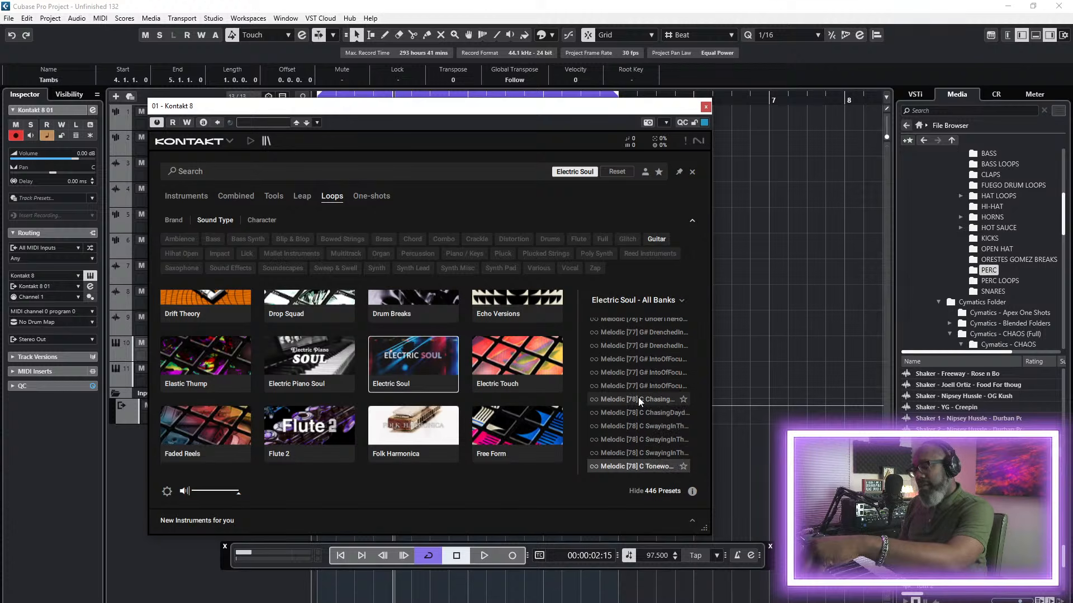
- Go back up the Electric Soul loop list from the Melodic loops to the first 77 BPM G# Oversaturated Arp loop
key("Up")
key("Up")
key("Up")
key("Up")
key("Up")
key("Up")
key("Up")
key("Up")
key("Up")
key("Up")
key("Up")
key("Up")
key("Up")
key("Up")
key("Up")
key("Up")
key("Up")
key("Up")
key("Up")
key("Up")
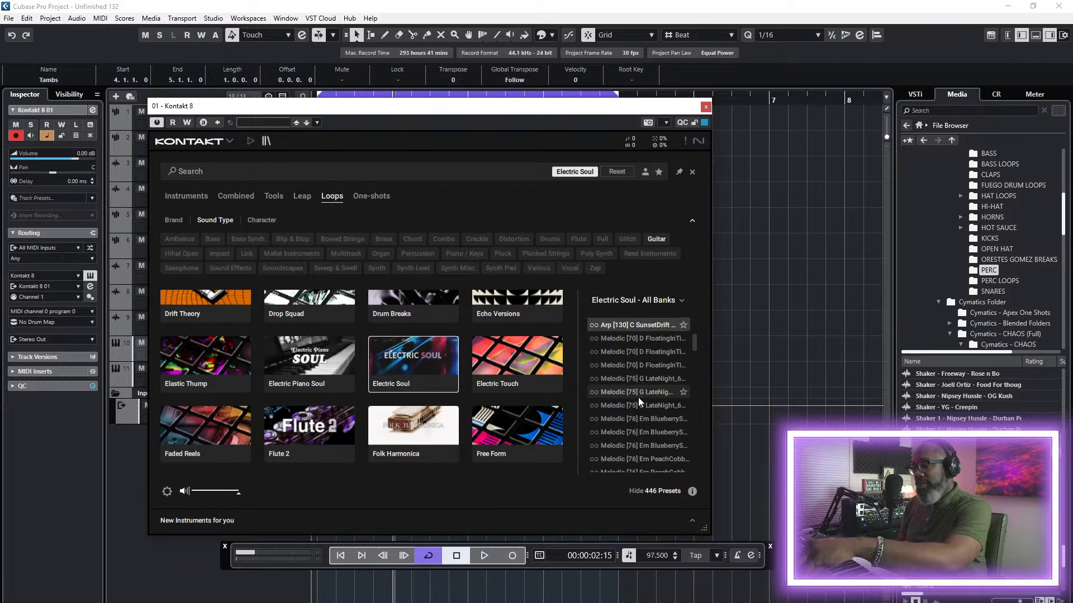
key("Up")
key("Up")
key("Up")
key("Up")
key("Up")
key("Up")
key("Up")
key("Up")
key("Up")
key("Up")
key("Up")
key("Up")
key("Up")
key("Up")
key("Up")
key("Up")
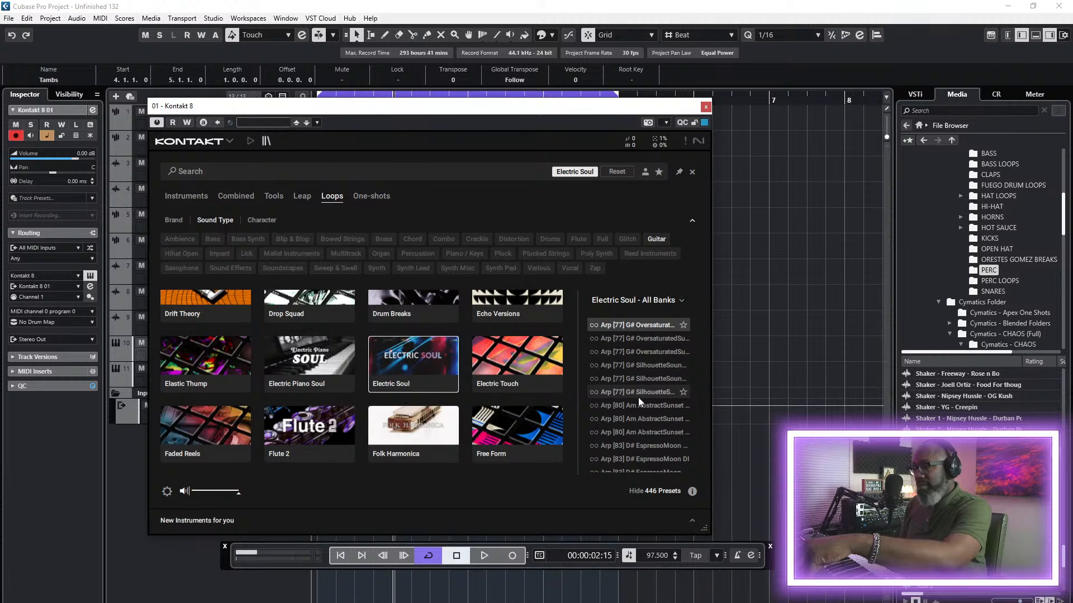
- Audition the Arp loops again in reverse order, from 76 BPM Am DrowsySpins back to 75 BPM G PaintedInGold
key("Up")
key("Up")
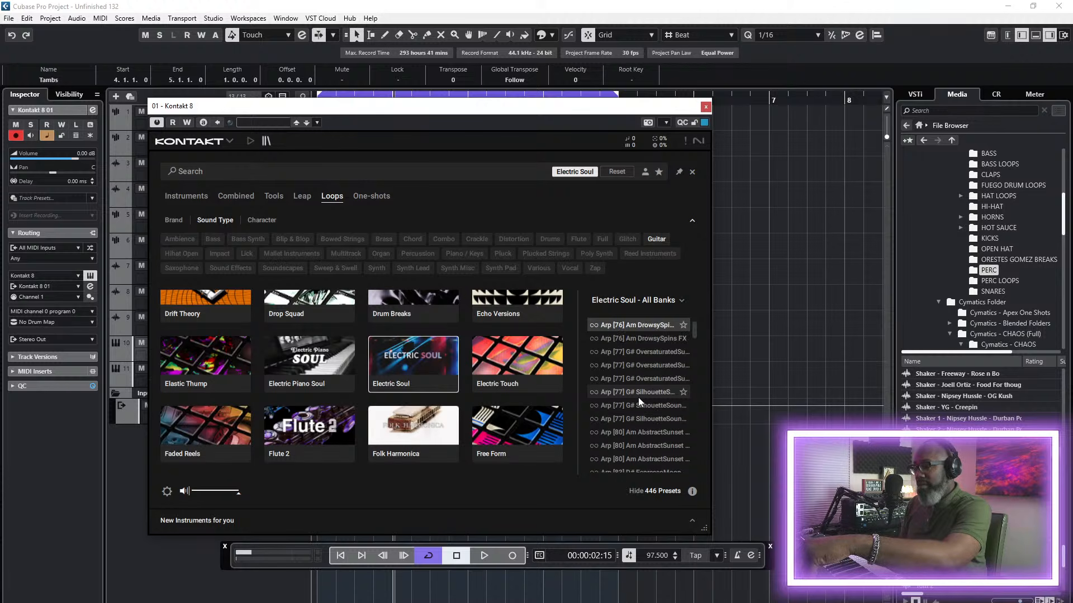
key("Up")
key("Up")
key("Up")
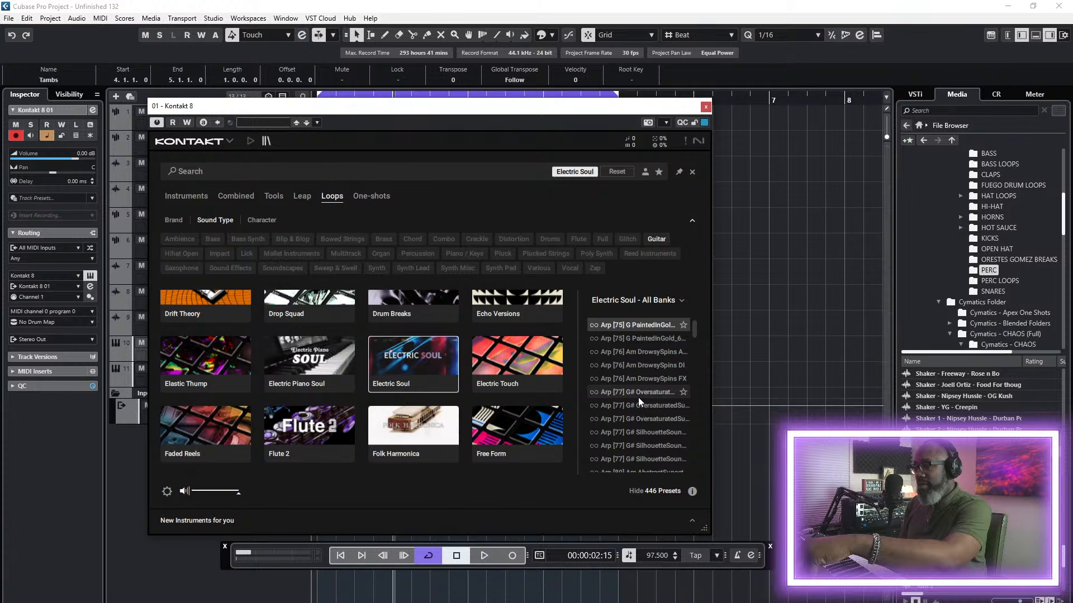
- Go through the Electric Soul arp loops and load Arp [80] Am AbstractSunset Amp into Kontakt
key("Down")
key("Down")
key("Down")
key("Down")
key("Down")
key("Down")
key("Down")
key("Down")
key("Down")
key("Down")
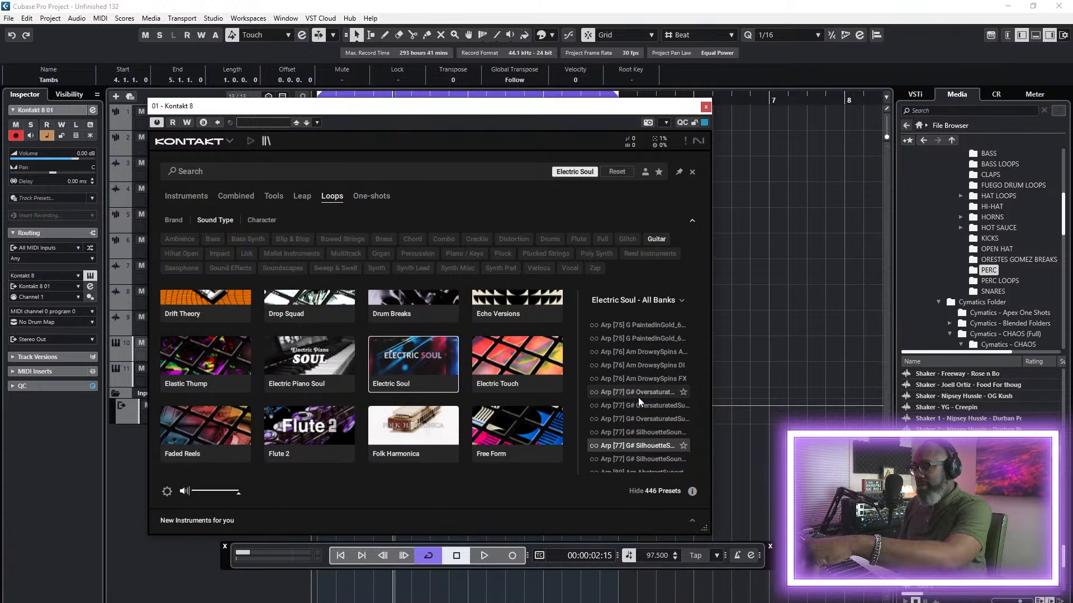
key("Down")
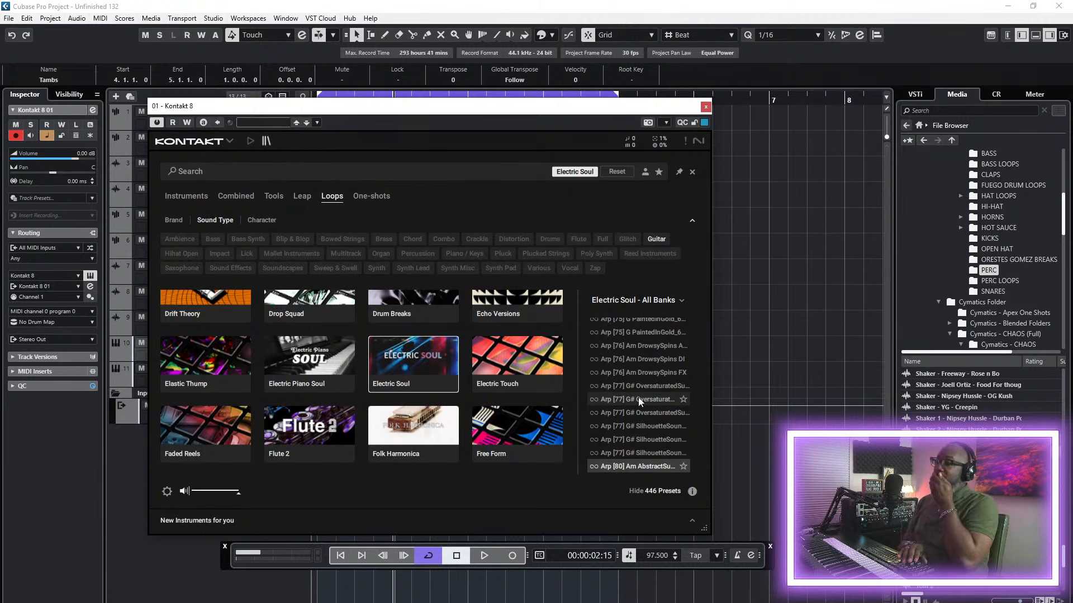
key("Return")
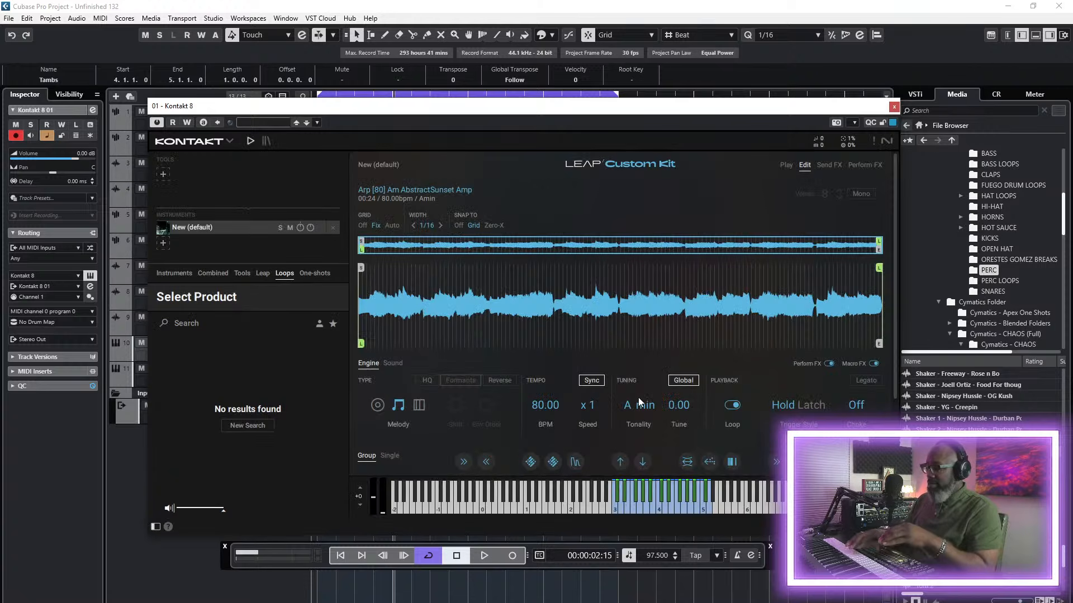
- Play the loaded loop over the beat with the Synth Vibe 1 and Vox Chop tracks muted, then stop playback
key("space")
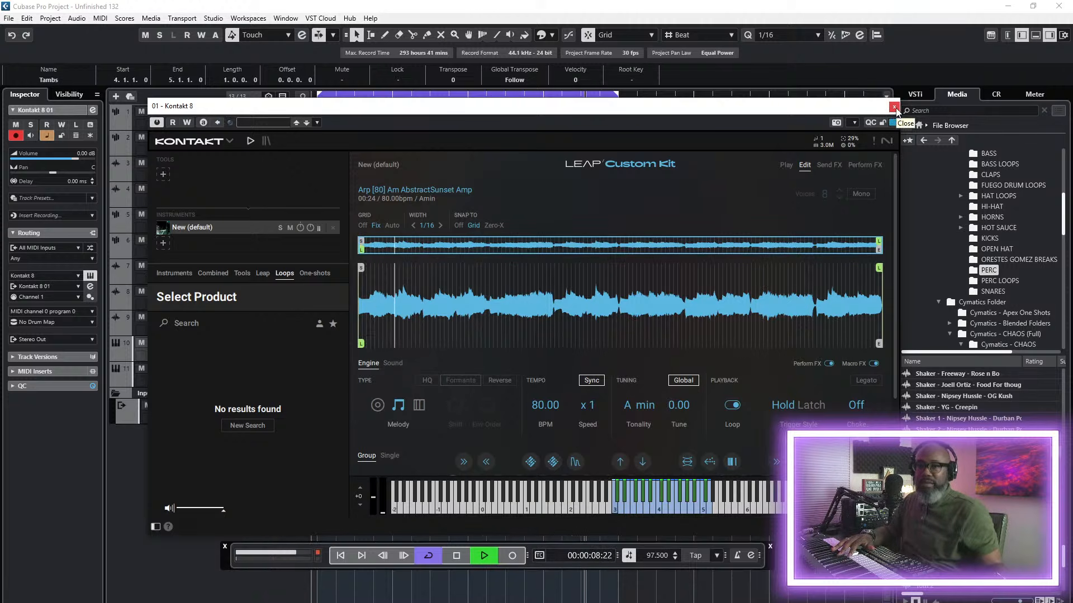
left_click_drag(715, 113, 793, 419)
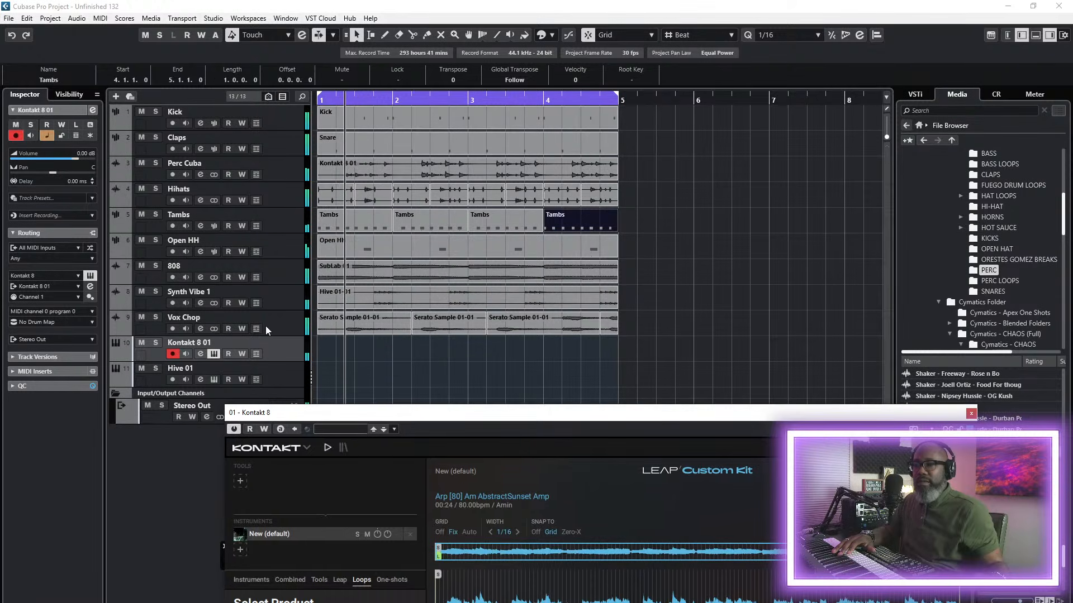
left_click(142, 318)
left_click_drag(333, 412, 209, 127)
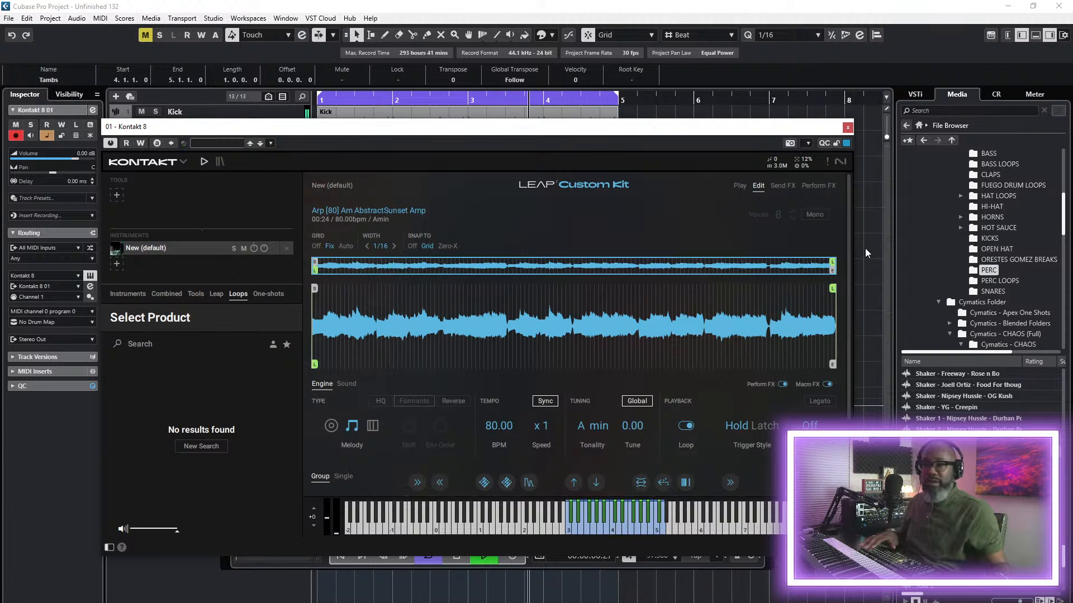
key("space")
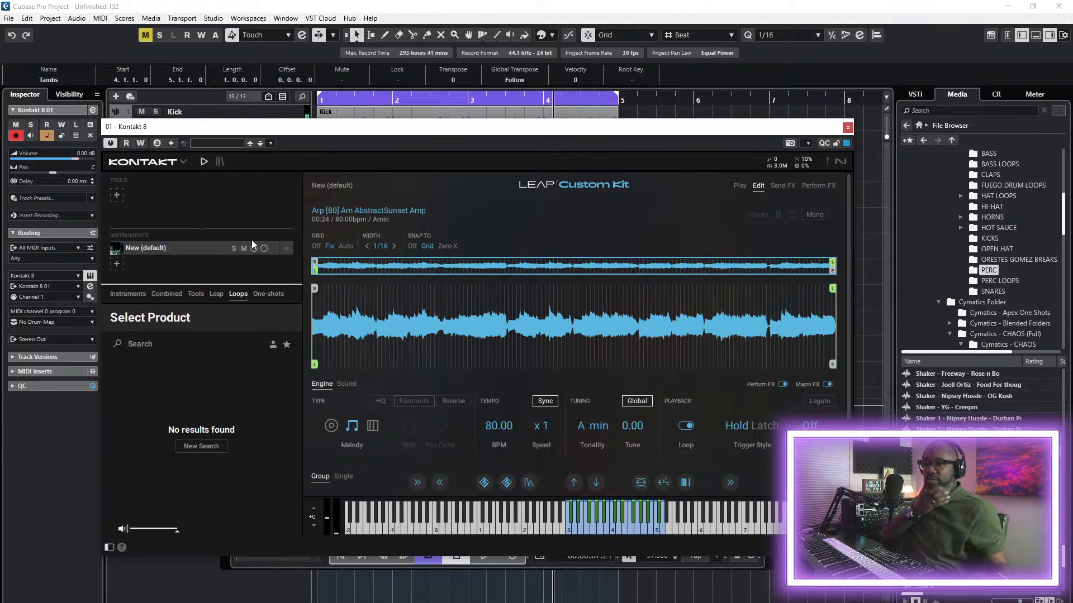
- Remove the loaded loop instrument from Kontakt and close the plug-in window
left_click(286, 249)
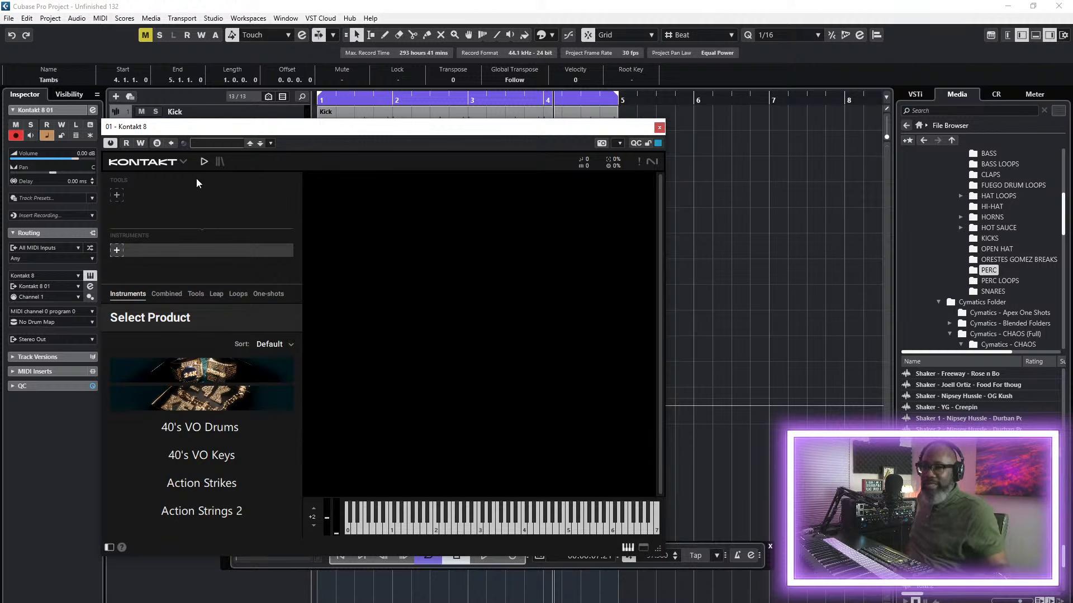
left_click(220, 162)
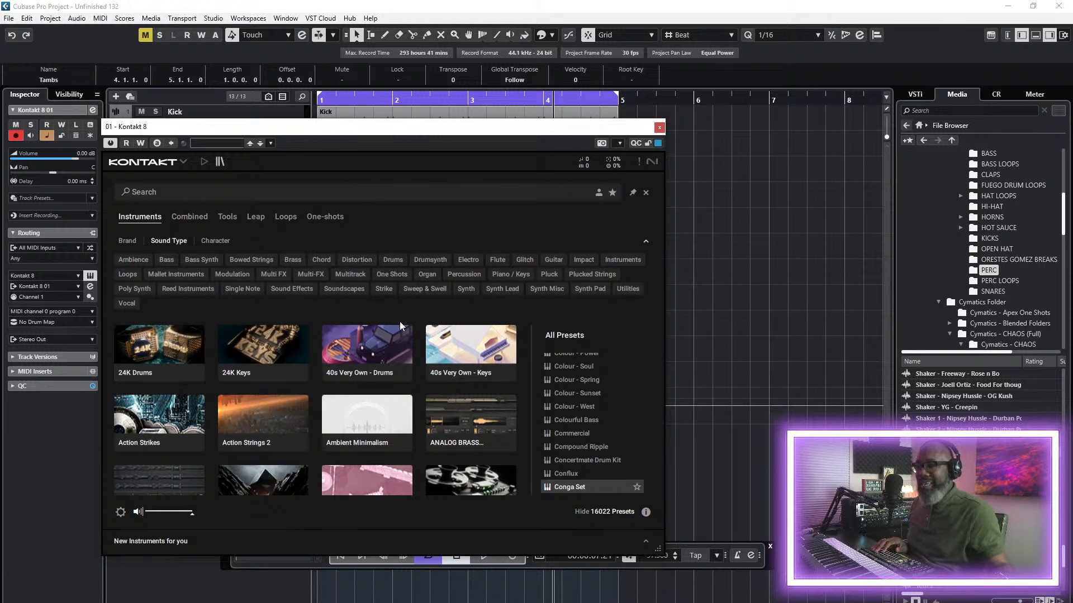
scroll(417, 337, "down", 5)
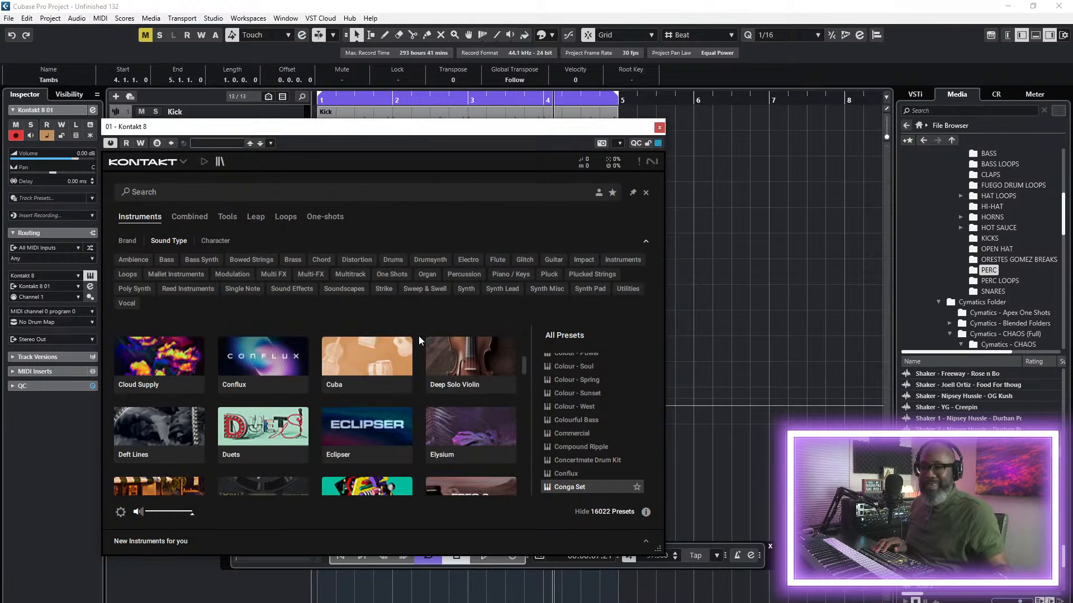
left_click(659, 126)
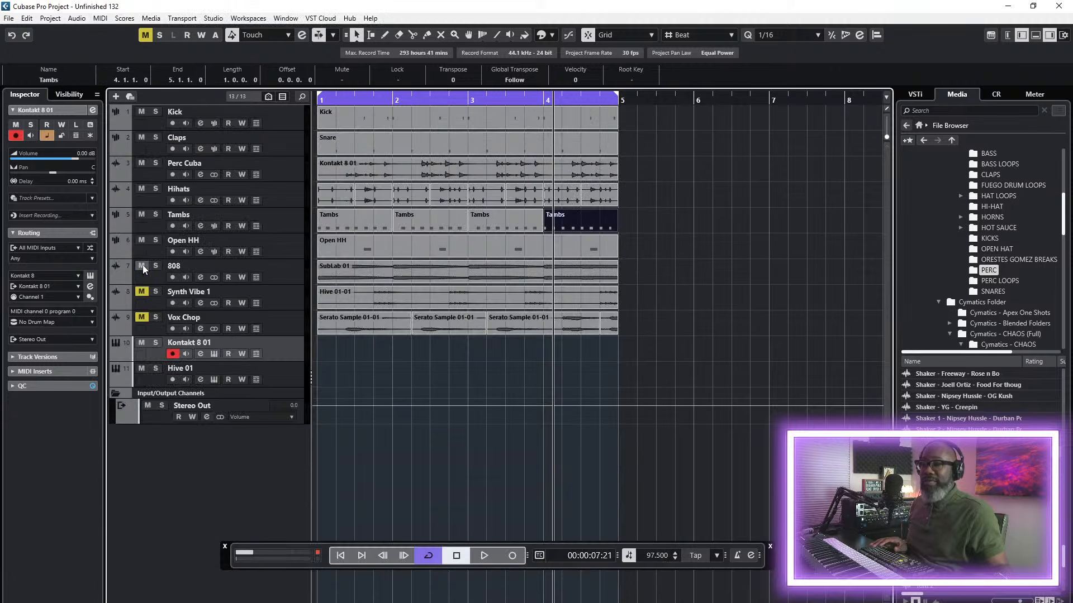
- Play the beat from the project start with the 808 track muted and set the Kick event's transpose to -2
left_click(339, 556)
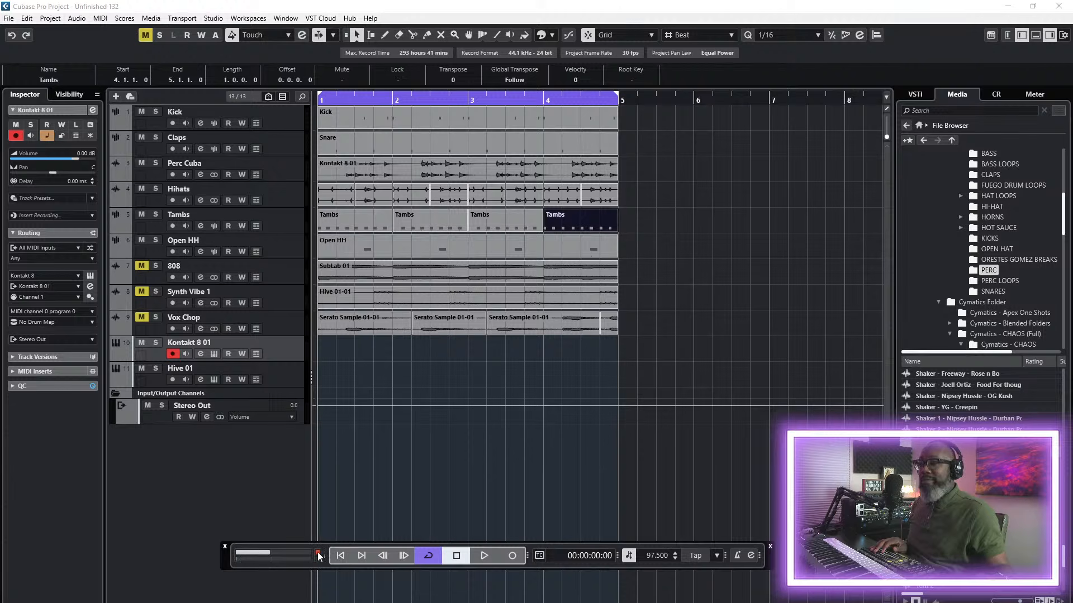
left_click(709, 330)
key("space")
scroll(1010, 274, "down", 8)
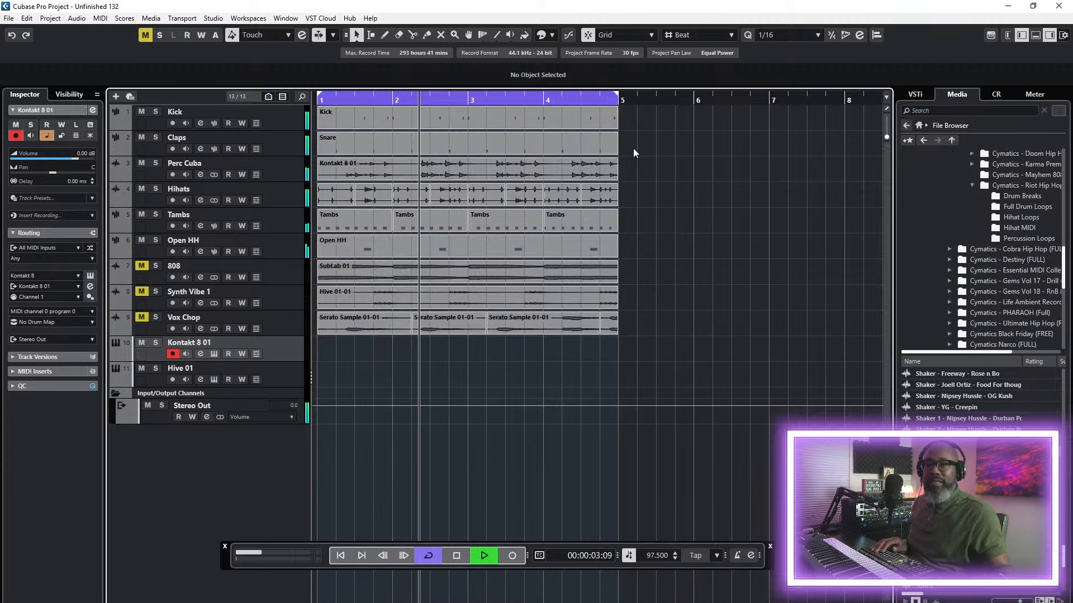
left_click(360, 128)
scroll(456, 82, "down", 2)
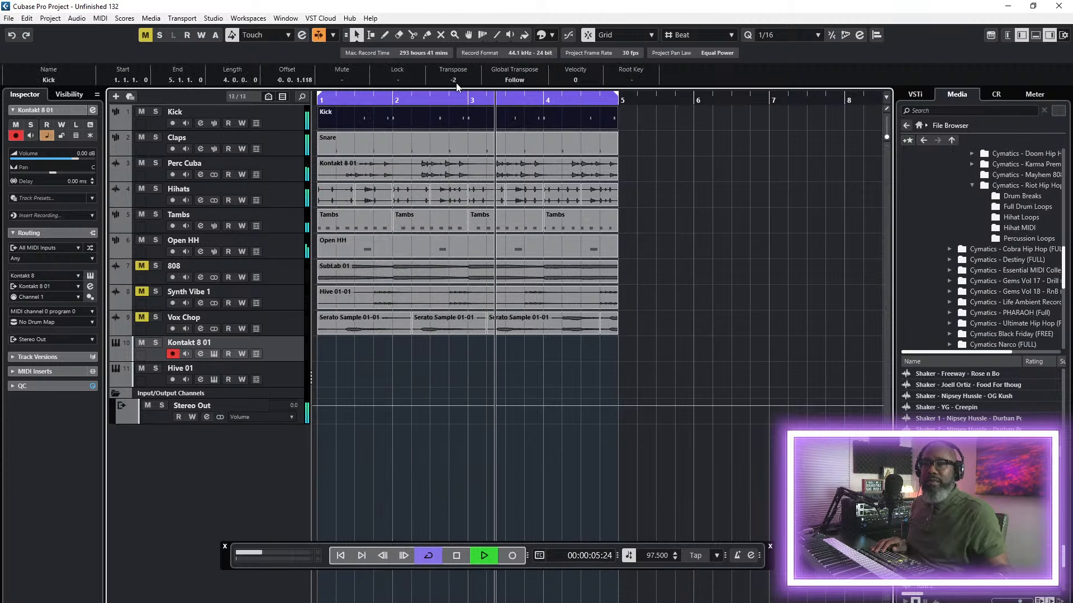
- Rename the Claps track as Snare
left_click(437, 142)
left_click(288, 144)
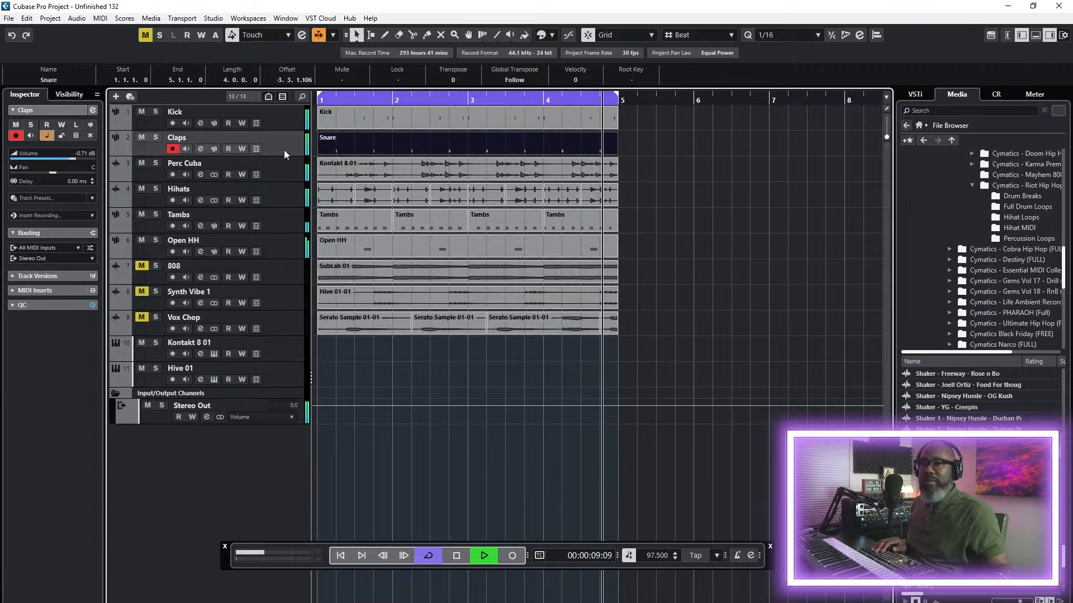
double_click(177, 138)
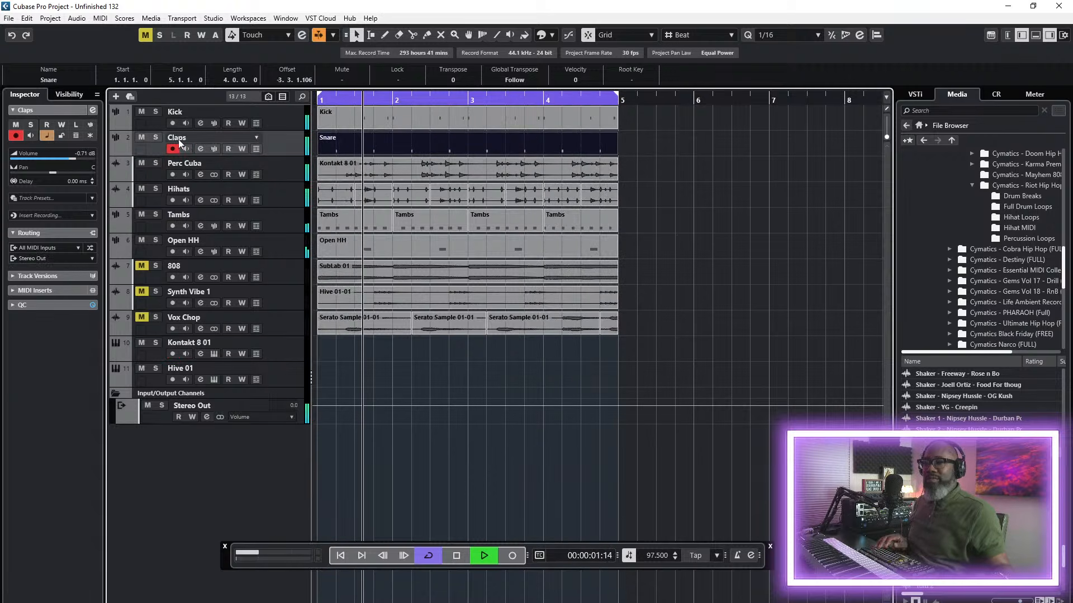
type("Snare")
key("Return")
- Remove the 808, Synth Vibe 1 and Vox Chop tracks from the project
left_click(278, 271)
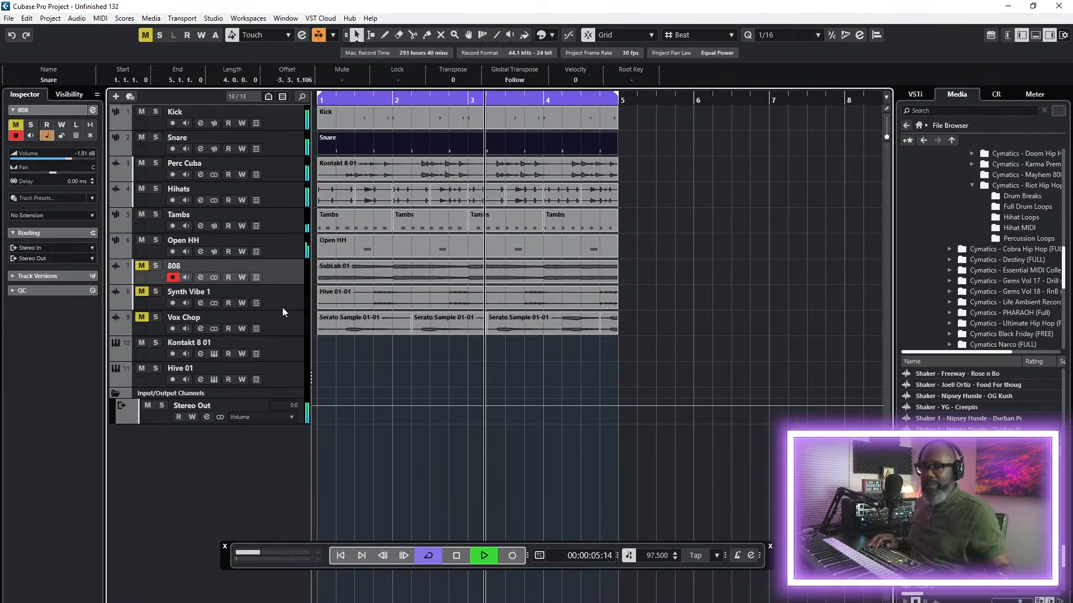
left_click(278, 297, "ctrl")
left_click(278, 322, "ctrl")
right_click(273, 277)
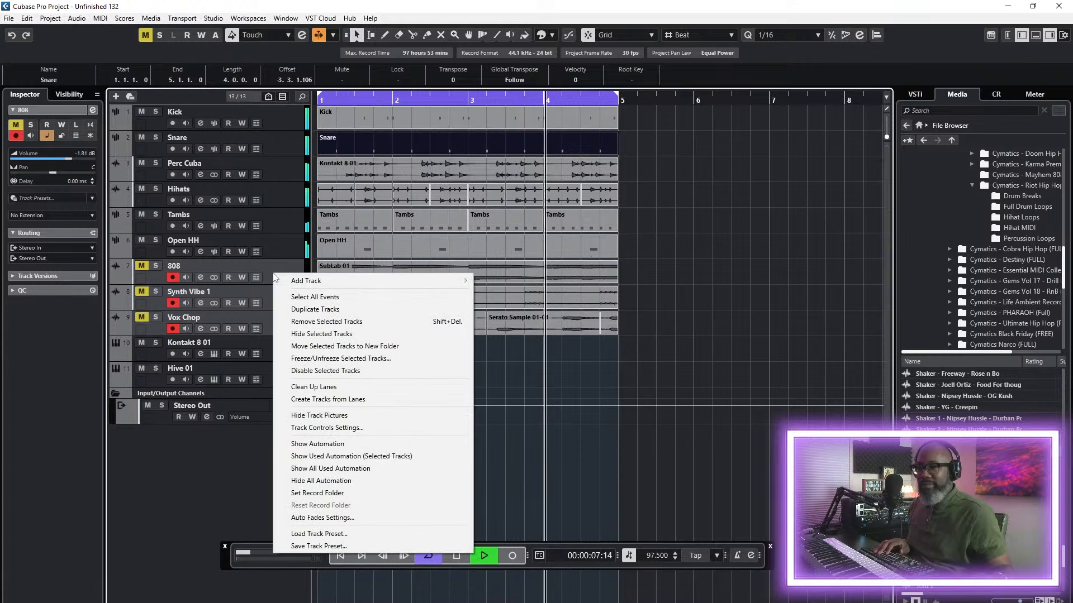
left_click(313, 316)
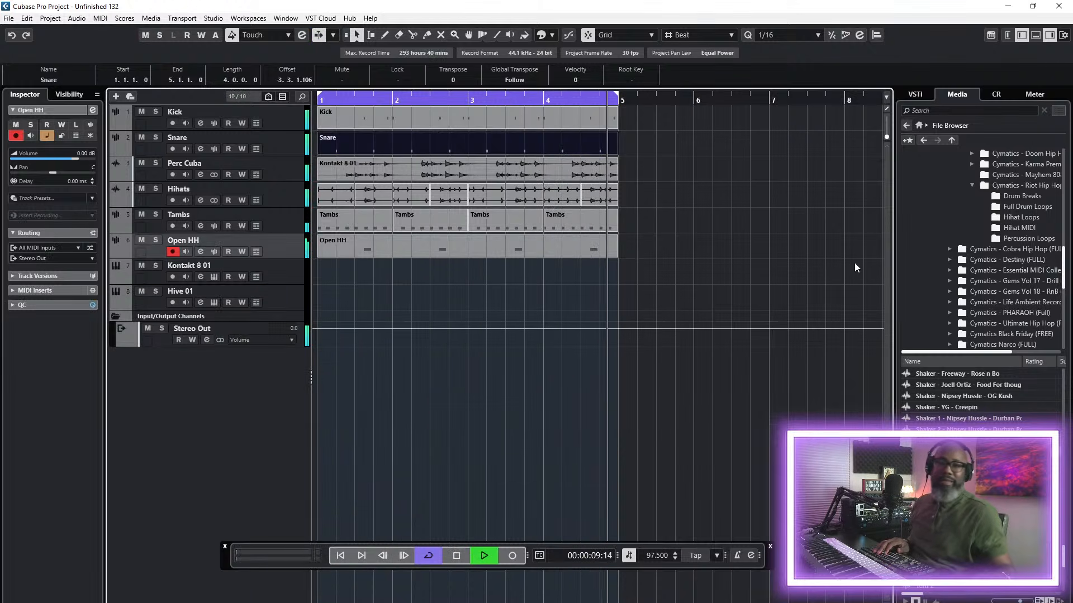
- Open the SNARES folder of the Cookin Soul - LO-BAP Bundle, stop playback and audition its samples
scroll(1010, 255, "down", 2)
scroll(1015, 255, "up", 5)
scroll(1013, 250, "up", 8)
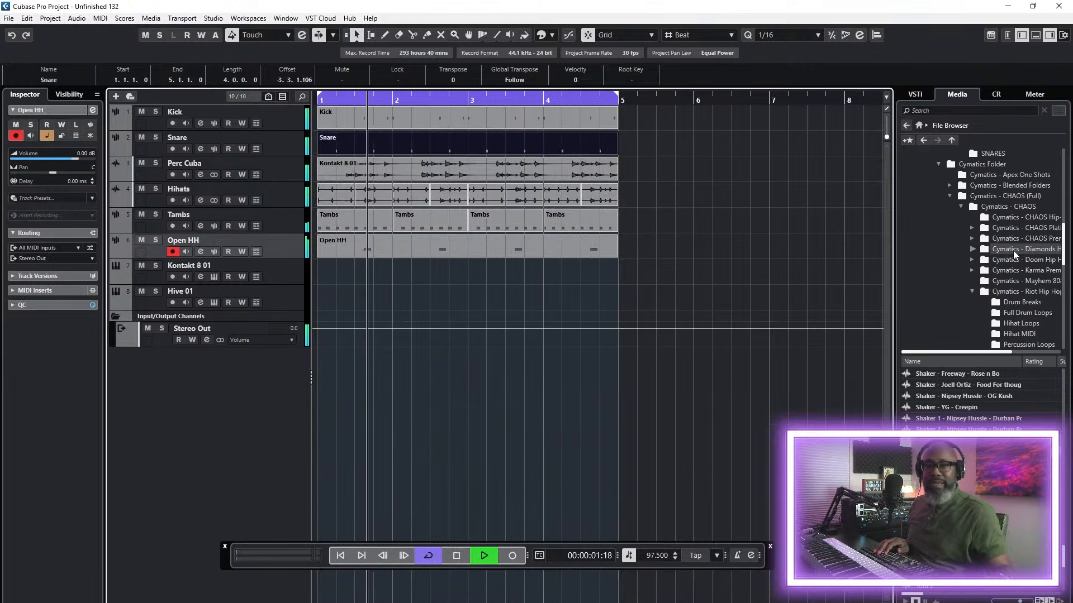
scroll(1020, 250, "up", 6)
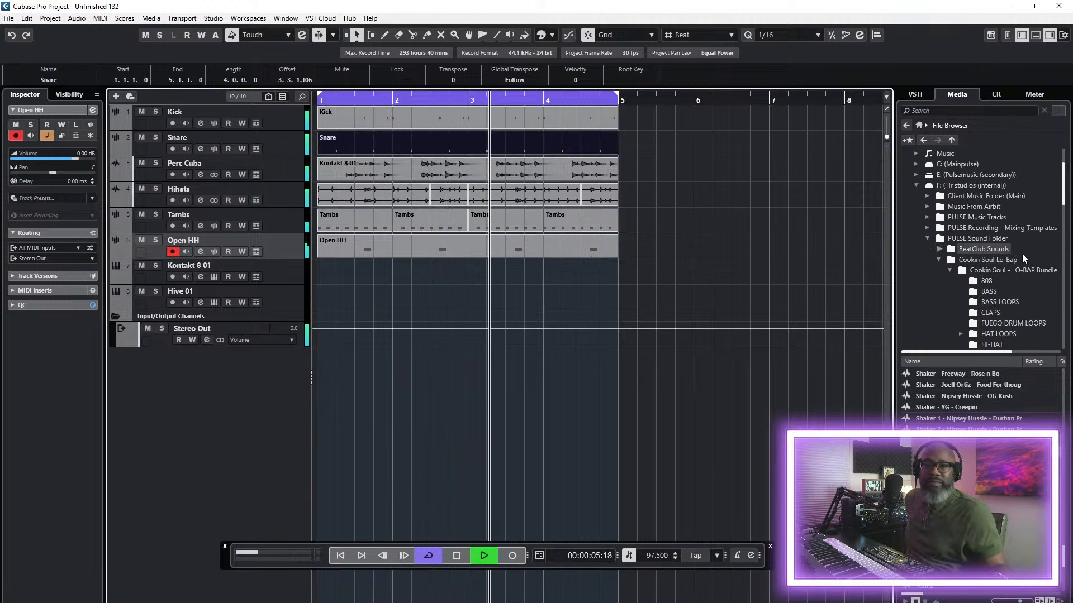
scroll(1024, 249, "down", 5)
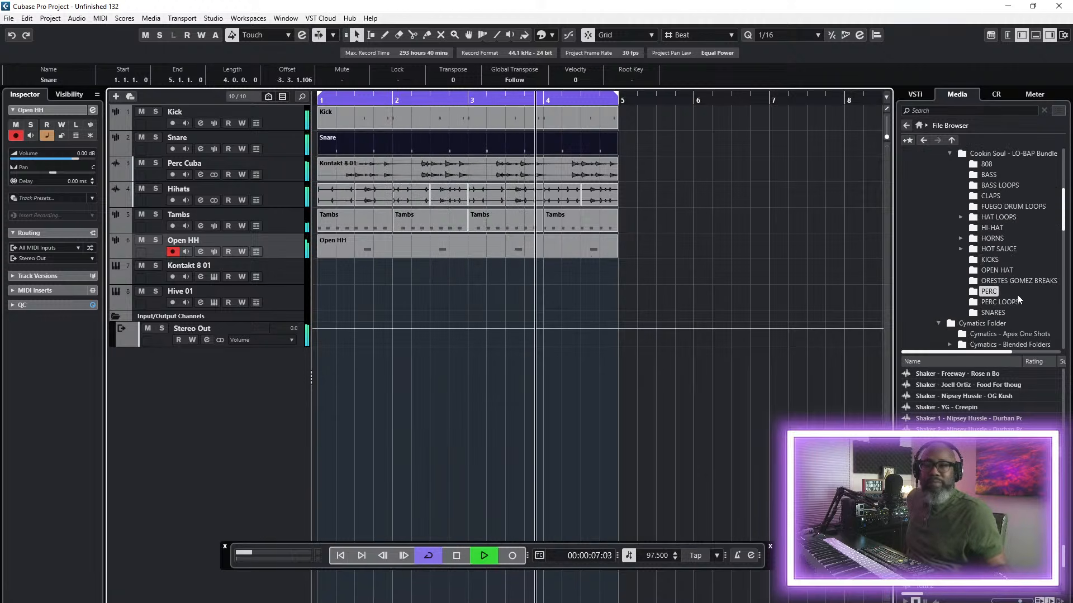
left_click(992, 312)
key("space")
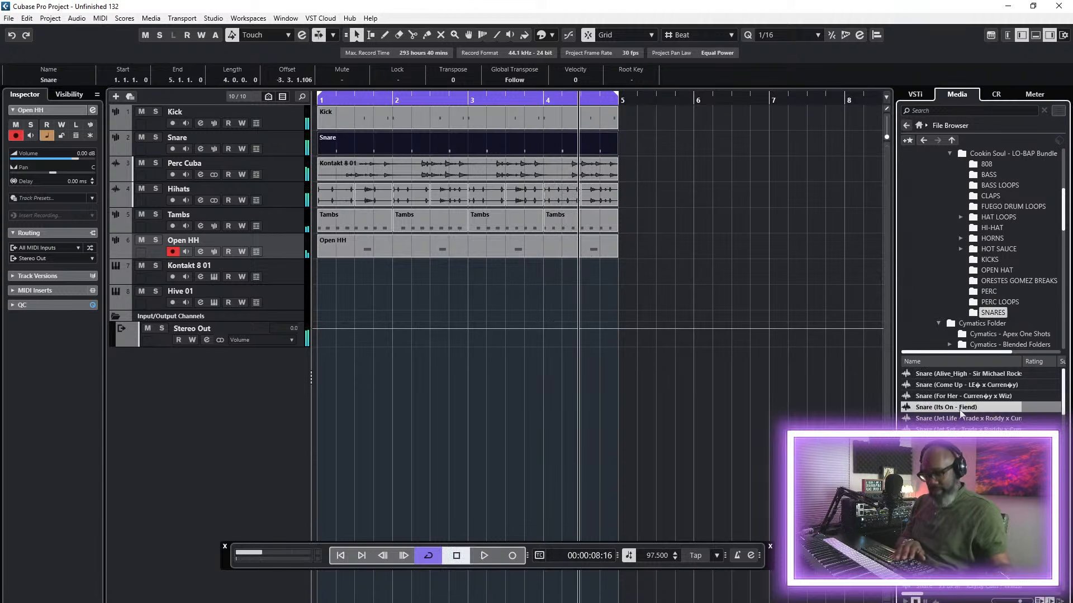
left_click(961, 417)
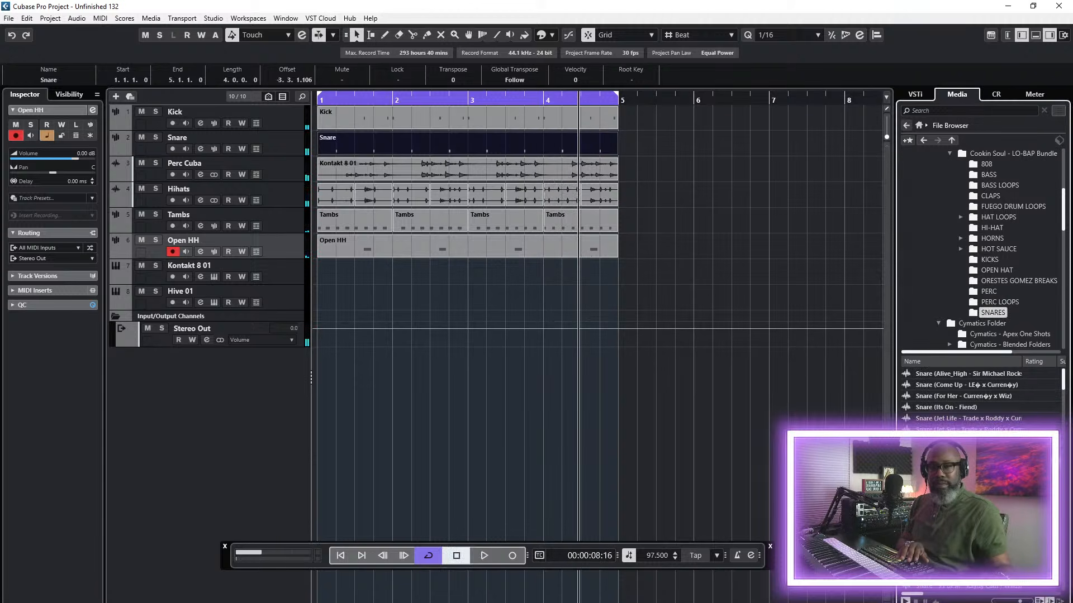
- Replace the Snare track's clap sample with the Snare (Landing) sample, play it in the beat and hide the sampler editor
left_click(280, 145)
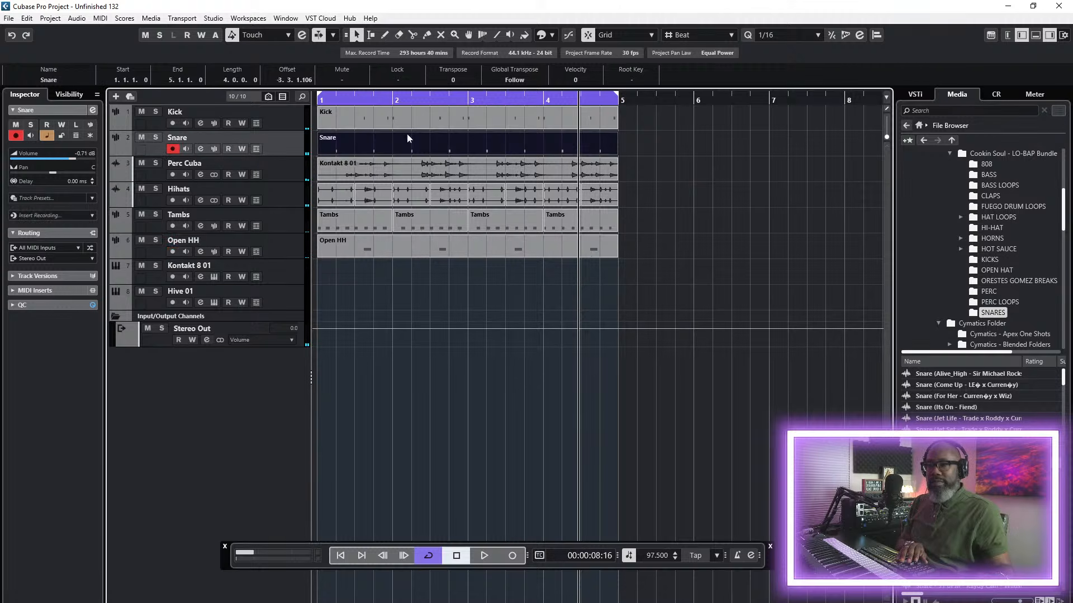
left_click(1033, 36)
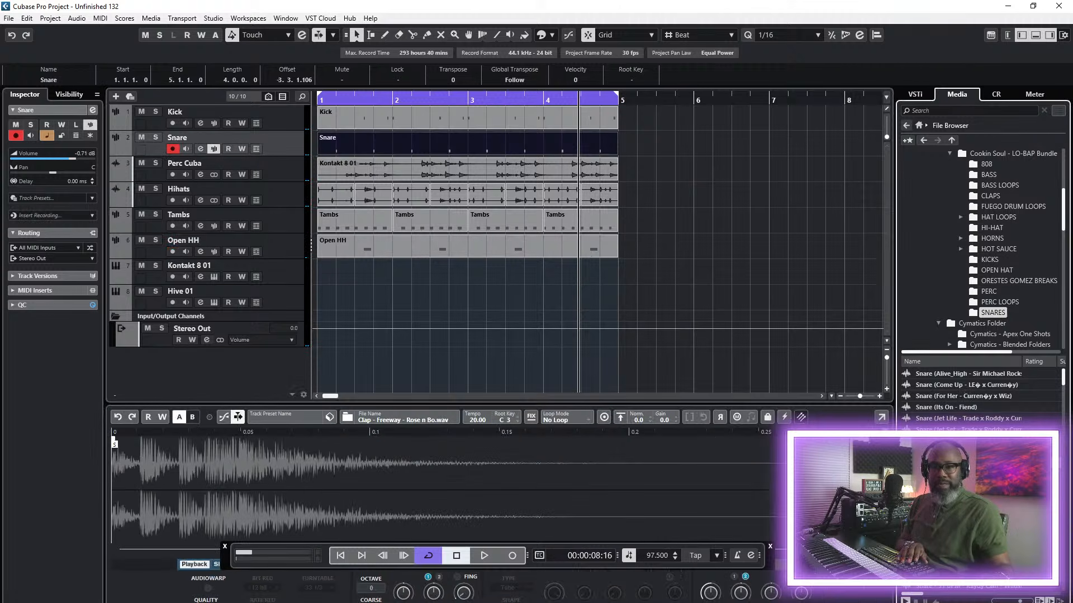
left_click_drag(461, 481, 460, 484)
left_click(340, 556)
key("space")
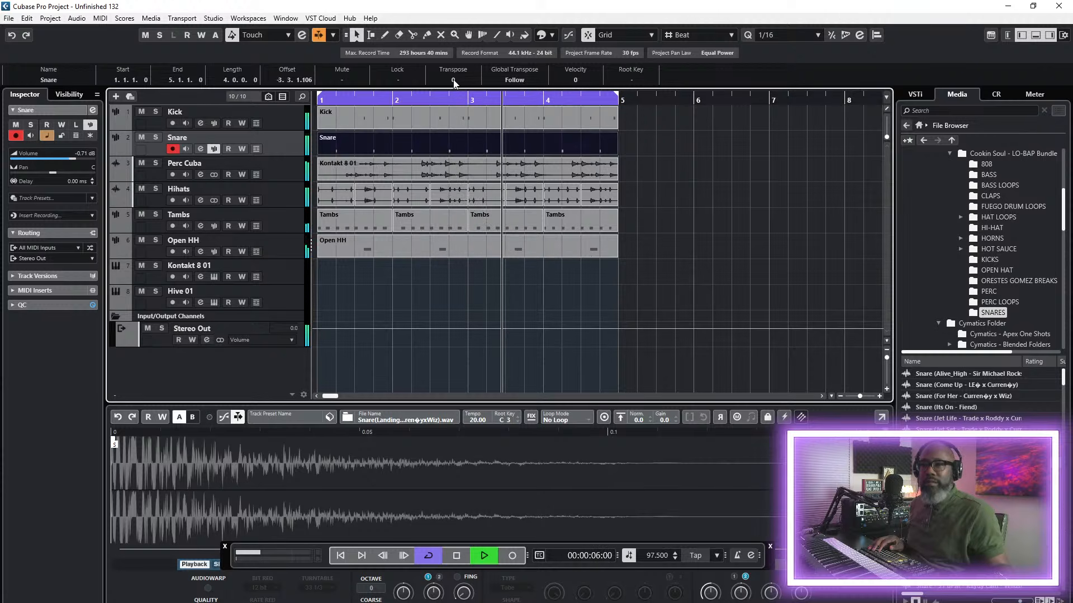
left_click(689, 173)
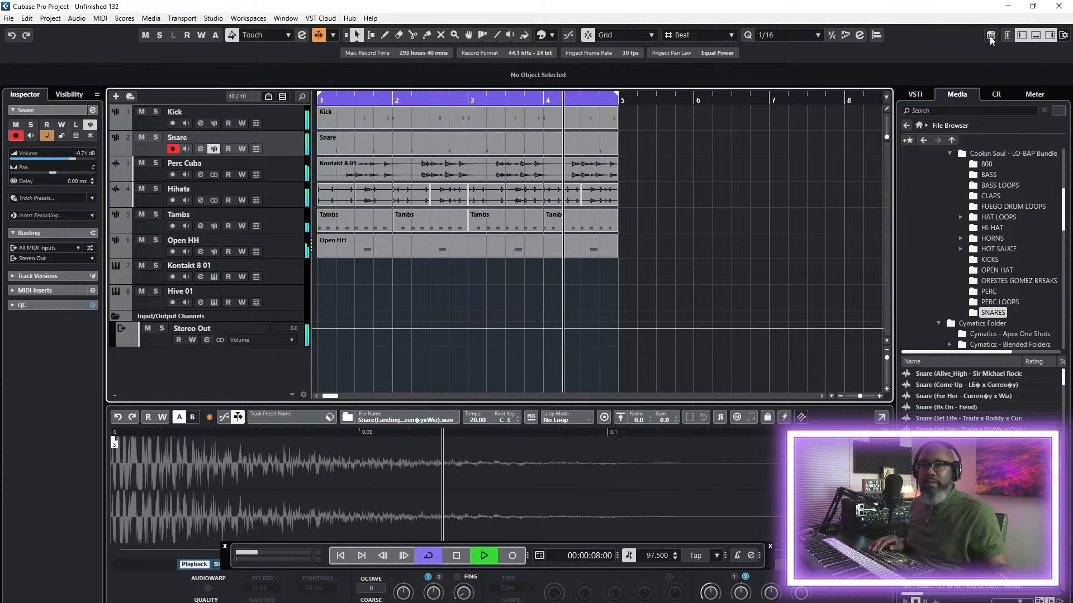
left_click(1038, 35)
- Open Kontakt on the Kontakt 8 01 track and filter its loops to the Electric Soul library
left_click(286, 273)
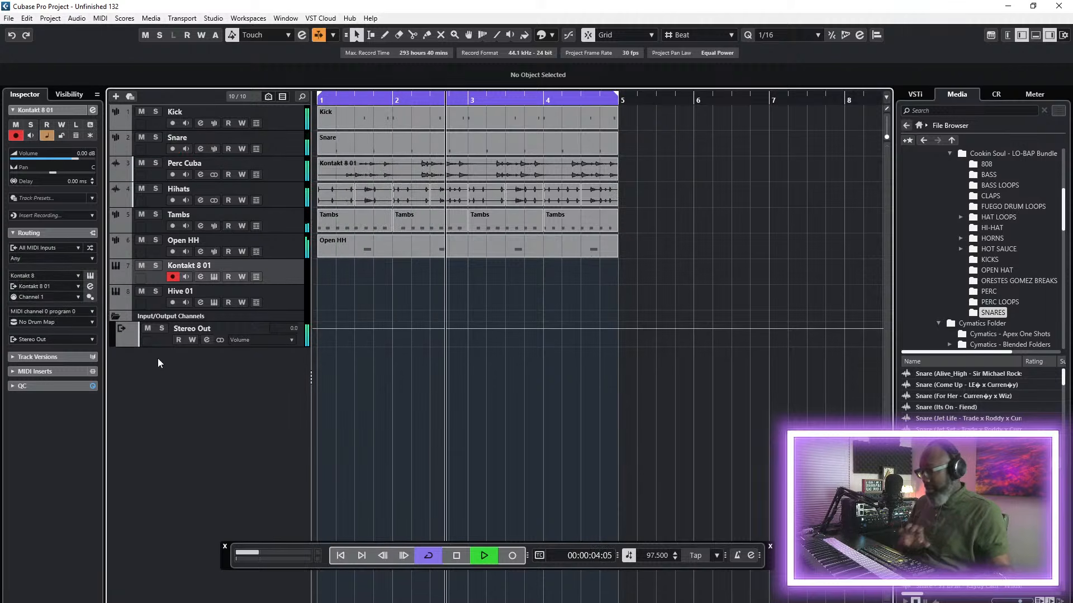
left_click(93, 276)
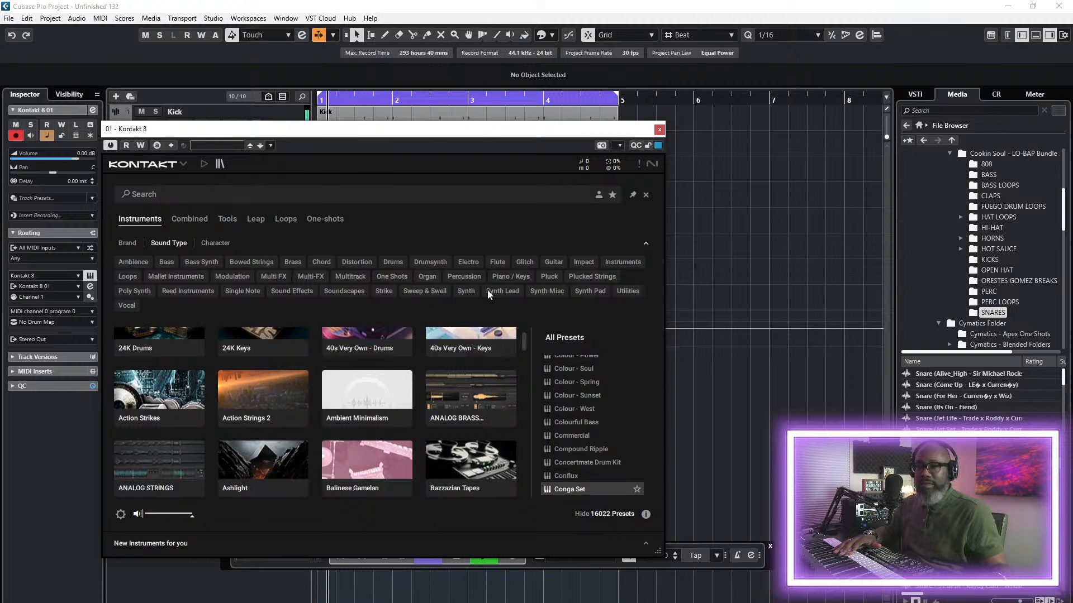
left_click(285, 219)
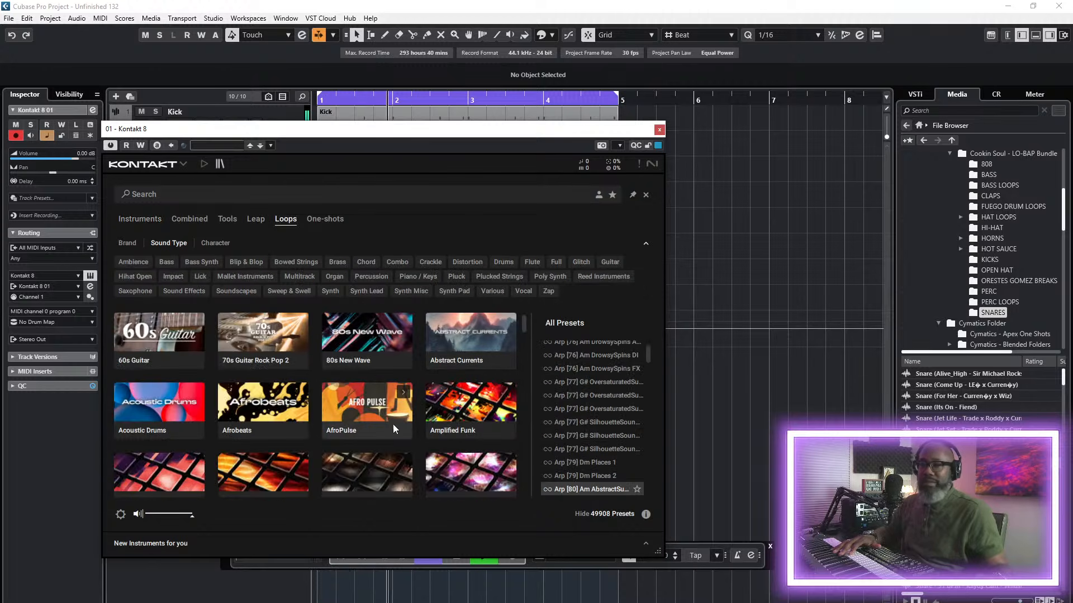
scroll(351, 411, "down", 10)
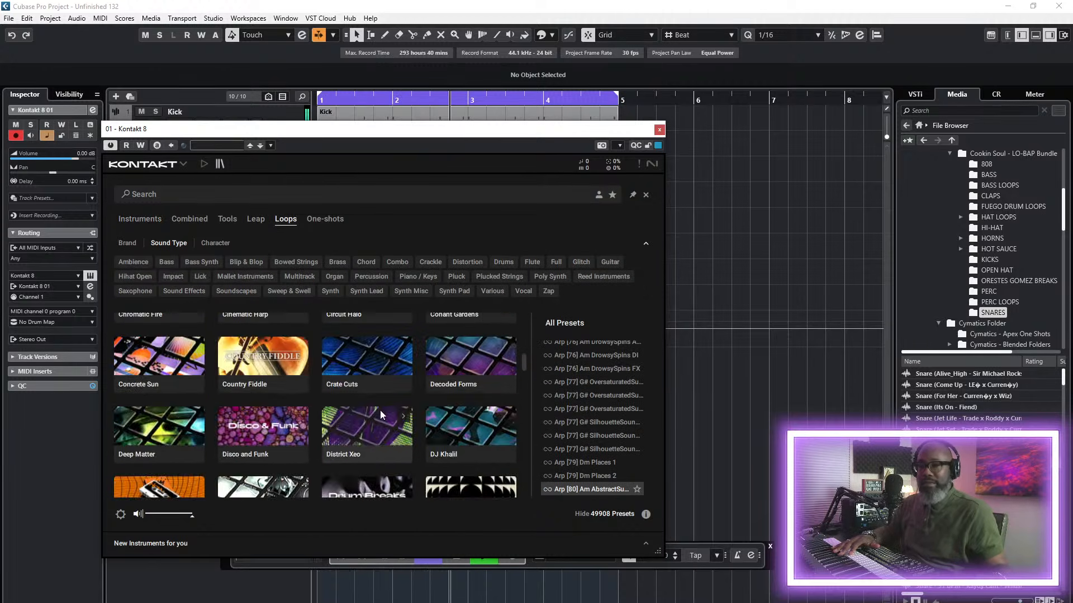
scroll(409, 414, "down", 3)
scroll(481, 393, "up", 3)
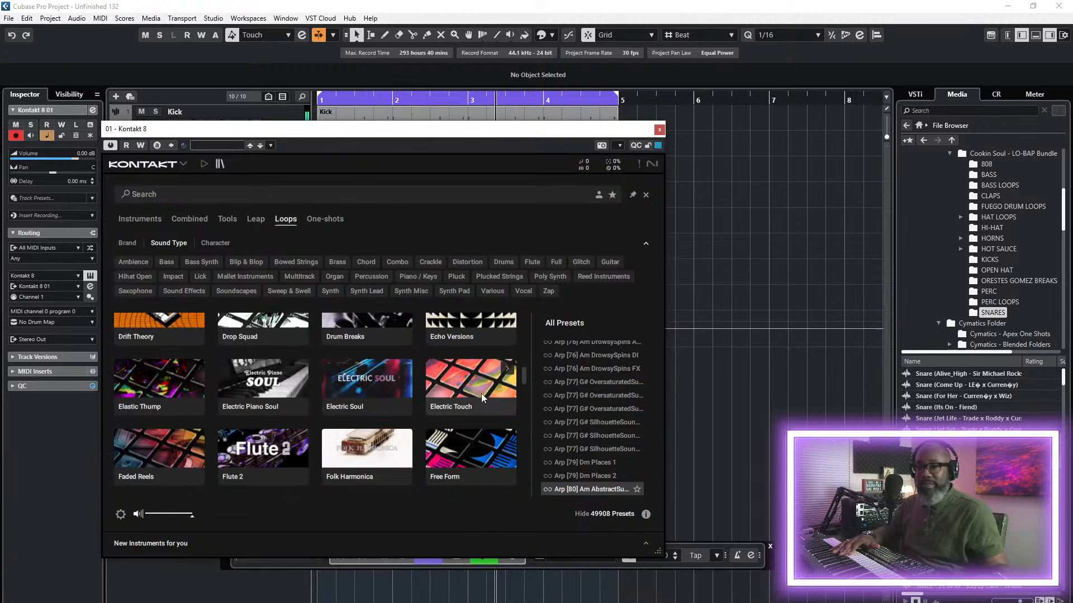
left_click(387, 380)
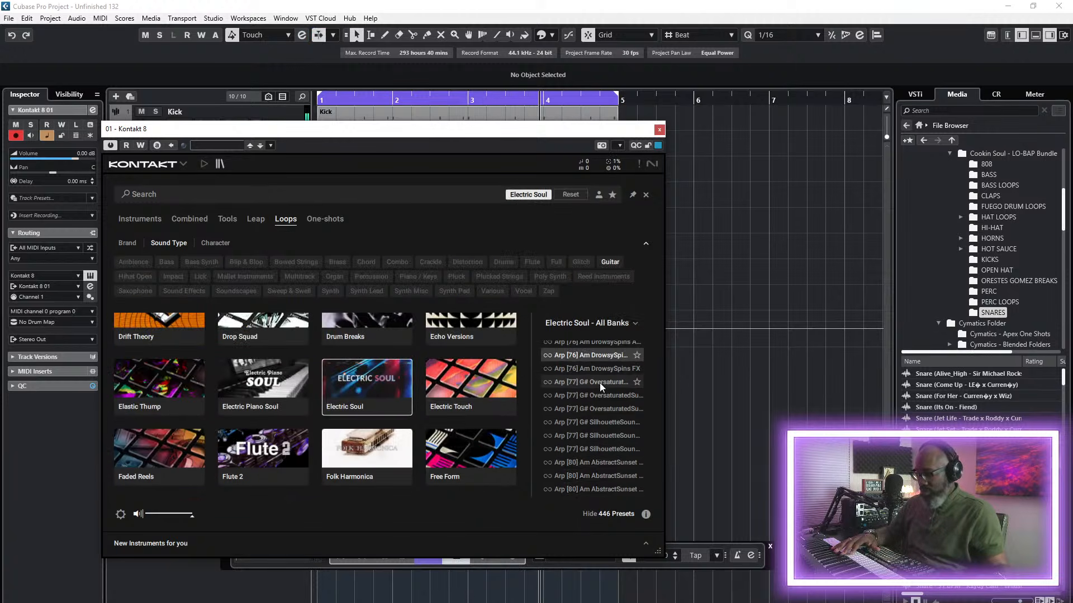
- Audition the Electric Soul arp loops and load Arp [84] Dm TobaccoJazz DI
scroll(593, 439, "down", 2)
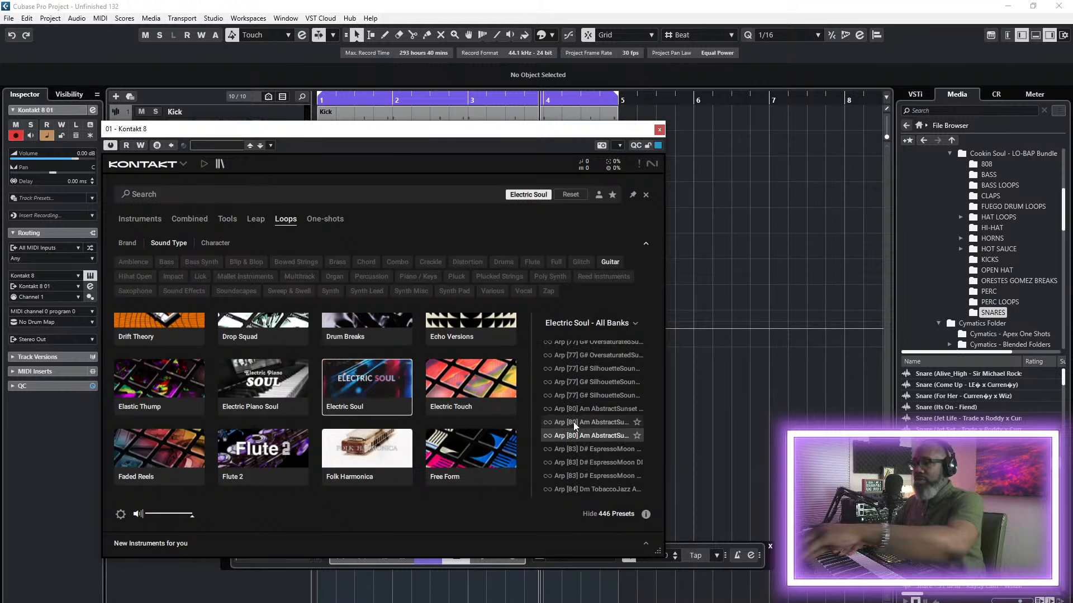
key("Down")
key("Down")
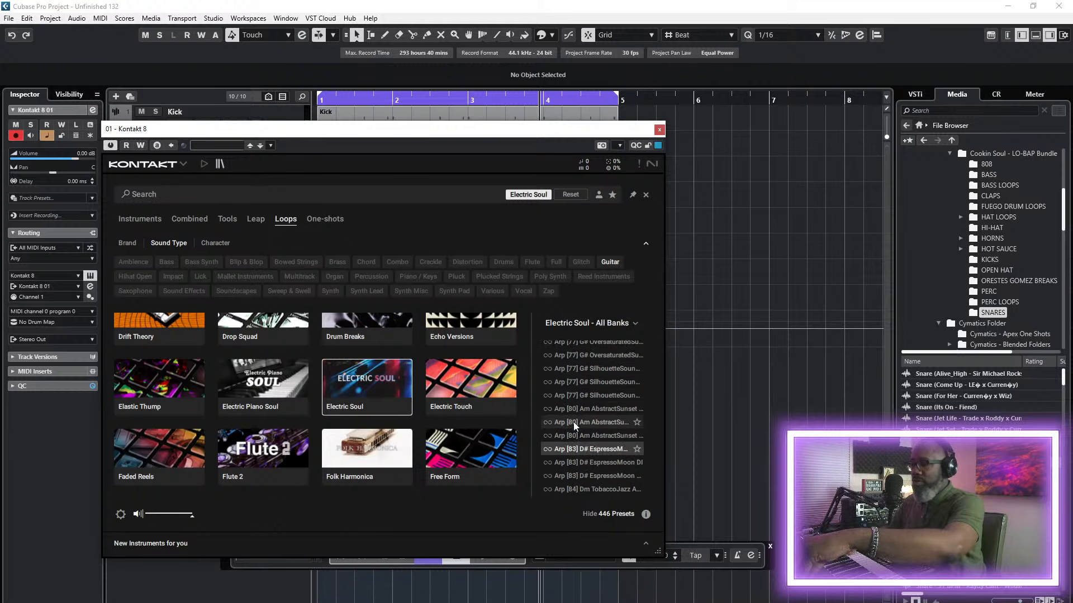
key("Down")
key("Down")
key("Down")
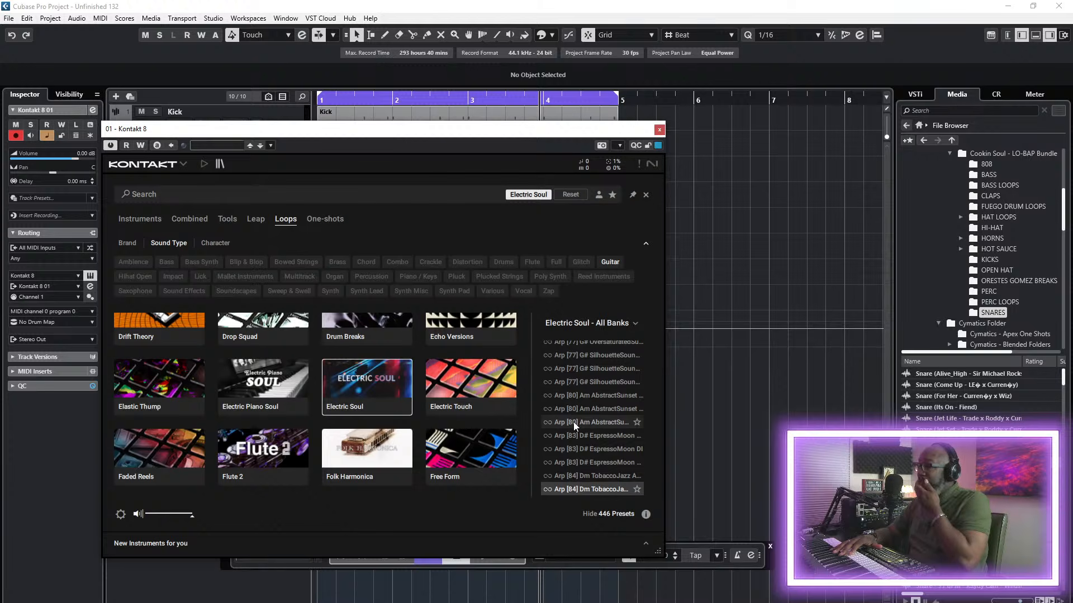
key("Return")
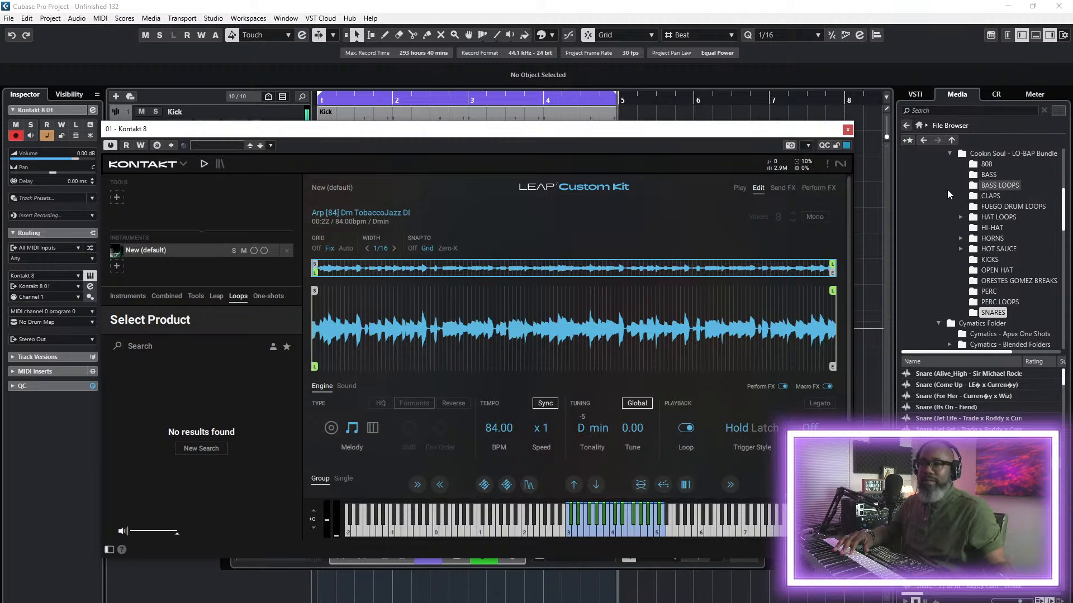
- Close the Kontakt window and record the guitar loop over the four-bar cycle on the Kontakt 8 01 track
left_click(847, 130)
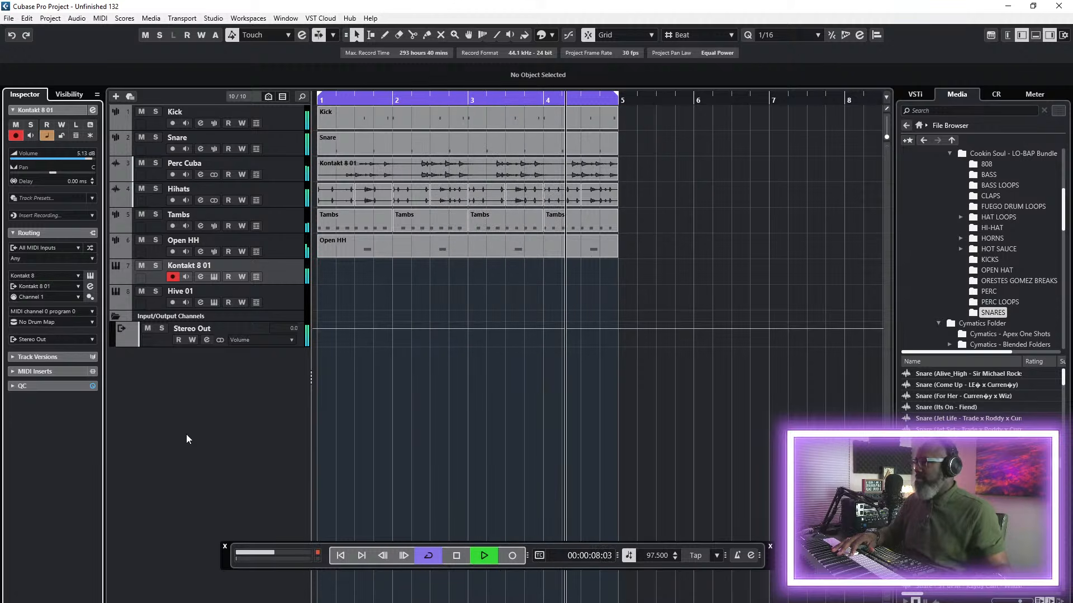
key("KP_Multiply")
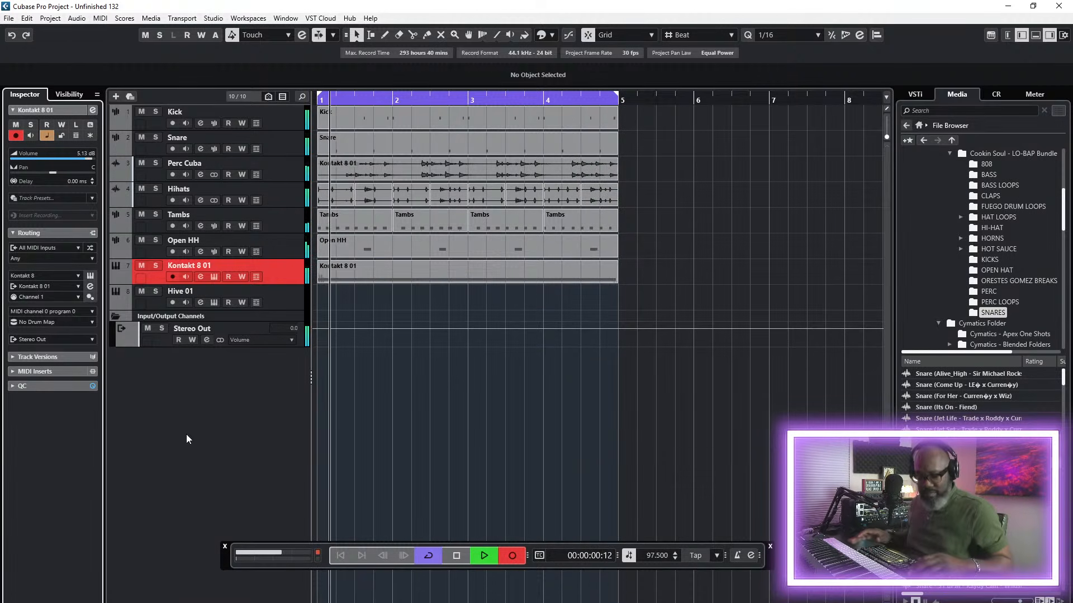
key("KP_Multiply")
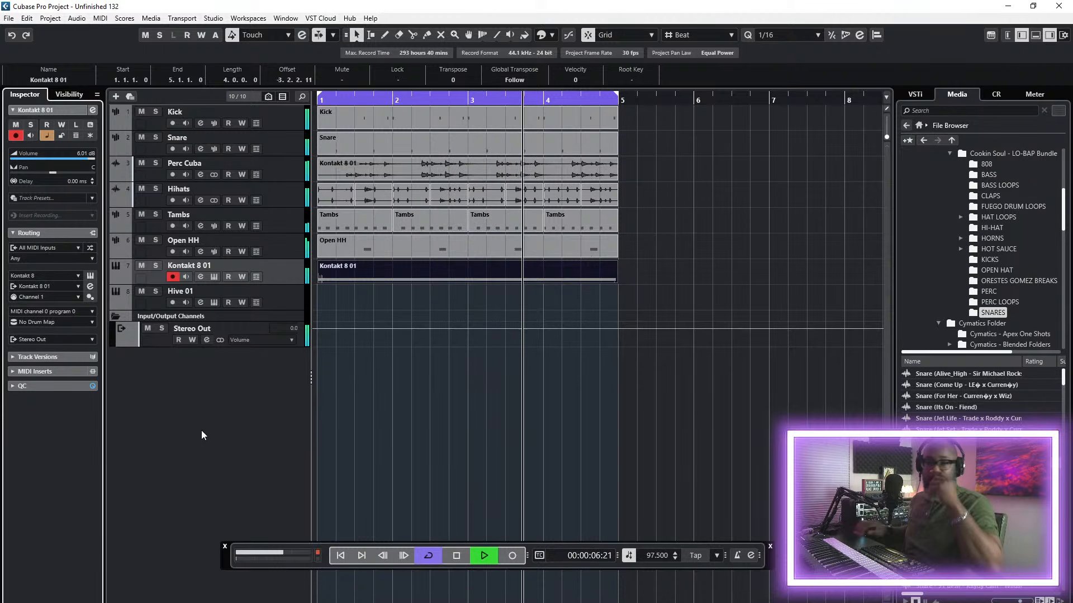
- Solo the guitar part, render it in place to audio, delete the original MIDI part and play the beat from the start
left_click(156, 266)
right_click(366, 274)
mouse_move(439, 346)
left_click(568, 348)
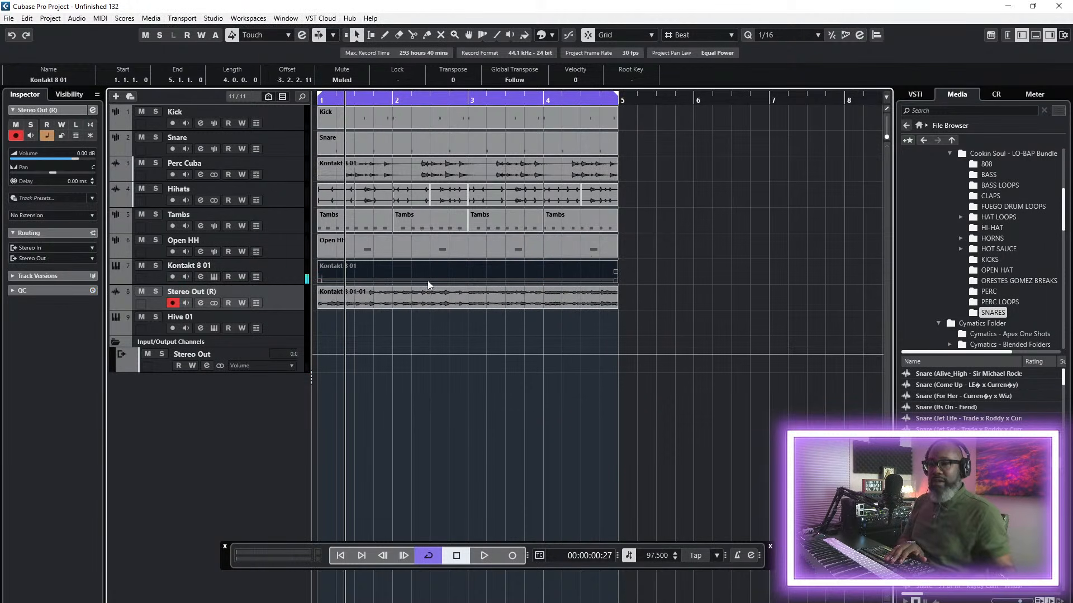
key("Delete")
left_click(341, 557)
key("space")
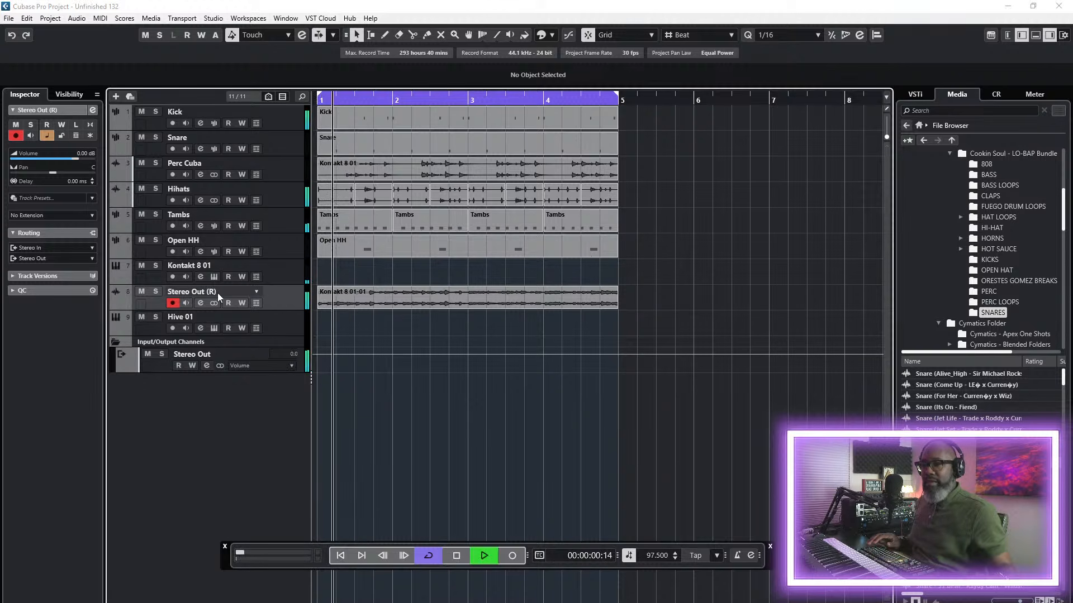
- Rename the rendered audio track as Melody and move it directly below the Open HH track
double_click(218, 292)
type("melody")
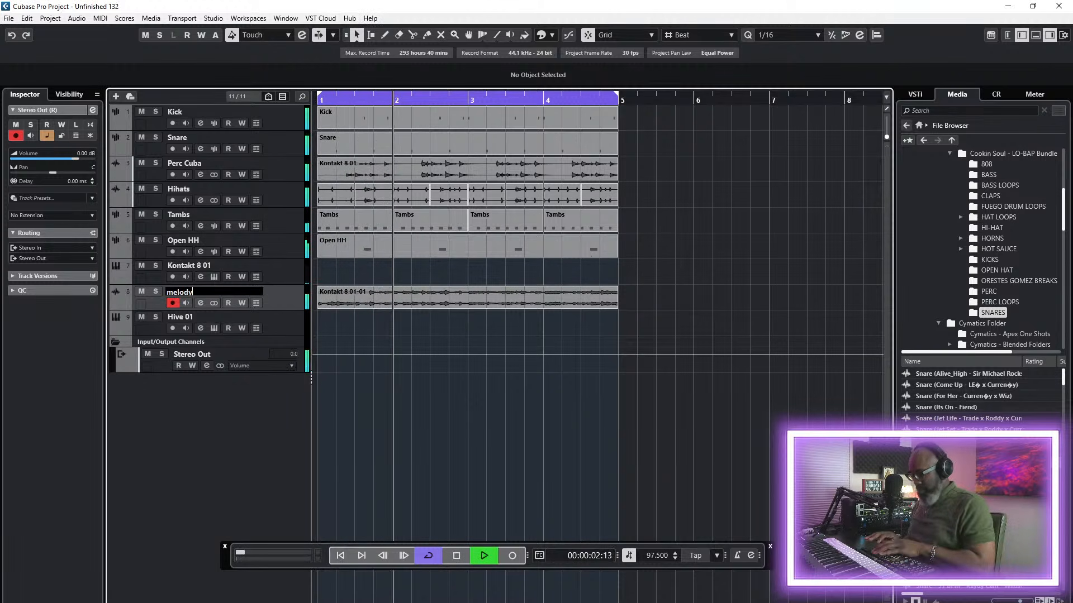
key("BackSpace")
key("BackSpace")
key("BackSpace")
key("BackSpace")
key("BackSpace")
key("BackSpace")
type("Melody")
key("Return")
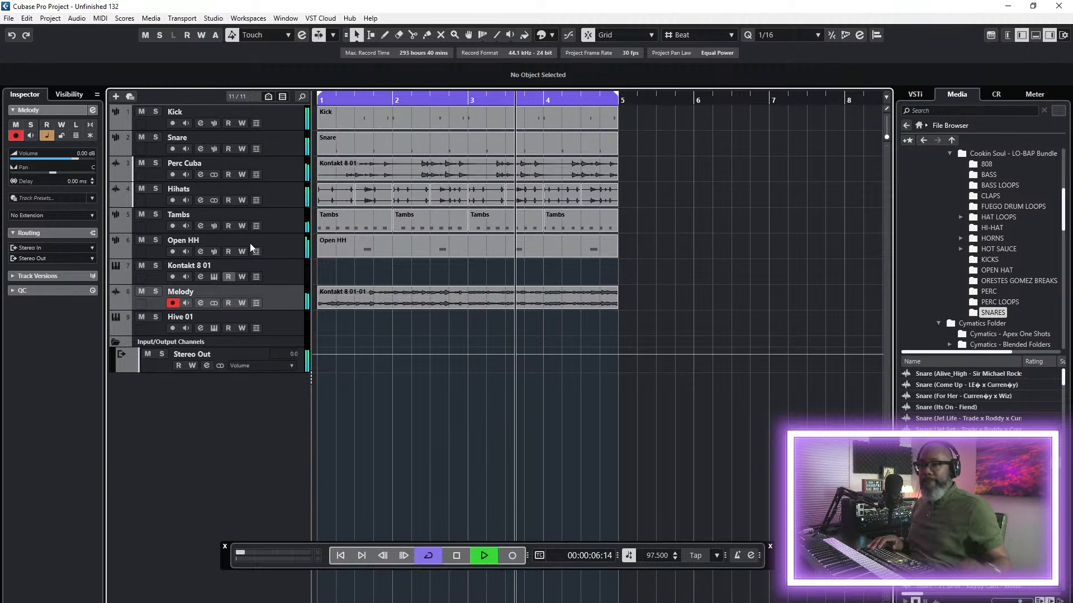
left_click_drag(287, 260, 287, 260)
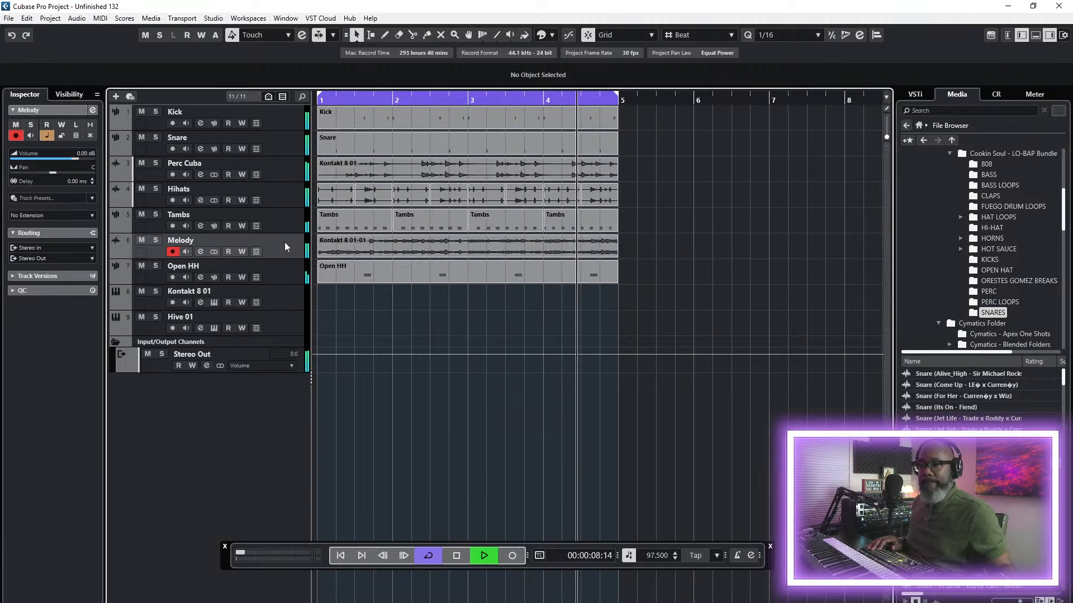
- Split the Melody audio event at bars 2, 3 and 4
key("3")
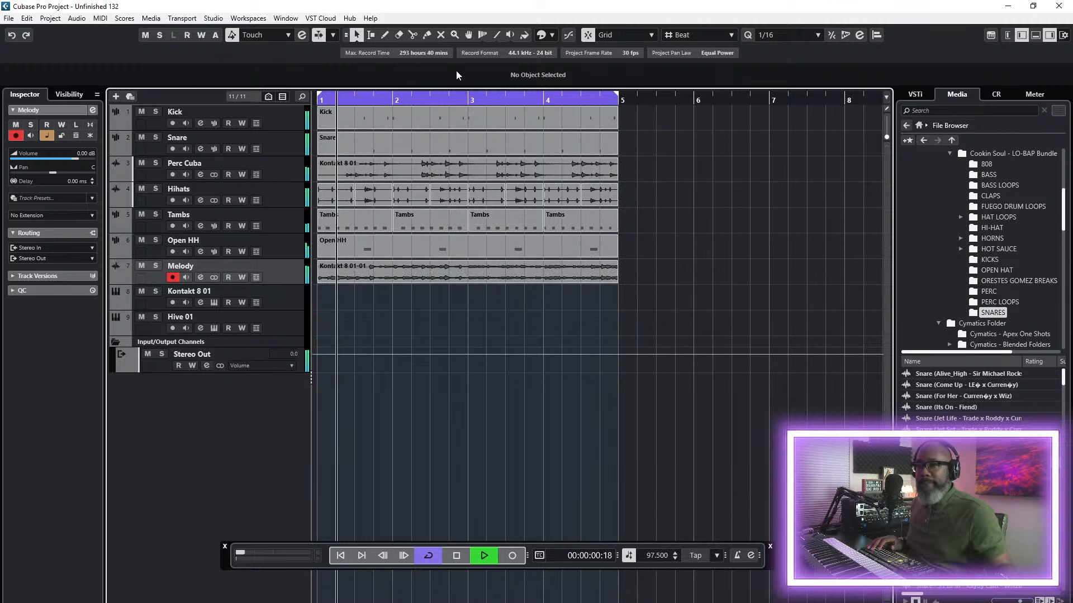
left_click(468, 274)
left_click(393, 273)
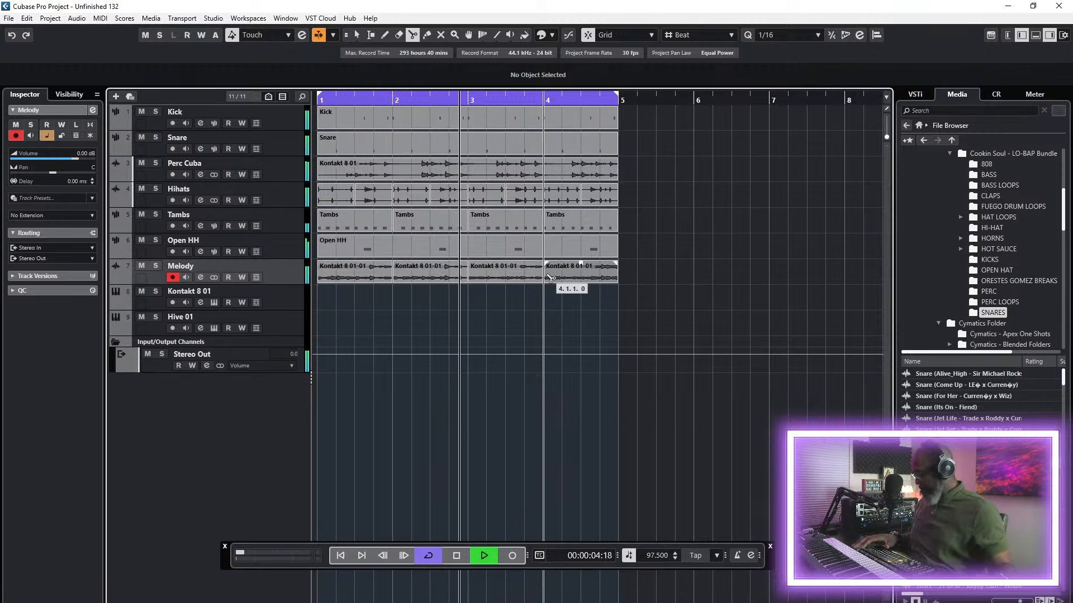
- Set the Kontakt 8 01 channel to 2.39 dB and Melody to 1.30 dB in the mixer, and return to the Object Selection tool
key("F3")
left_click_drag(511, 454, 465, 482)
scroll(465, 482, "up", 5)
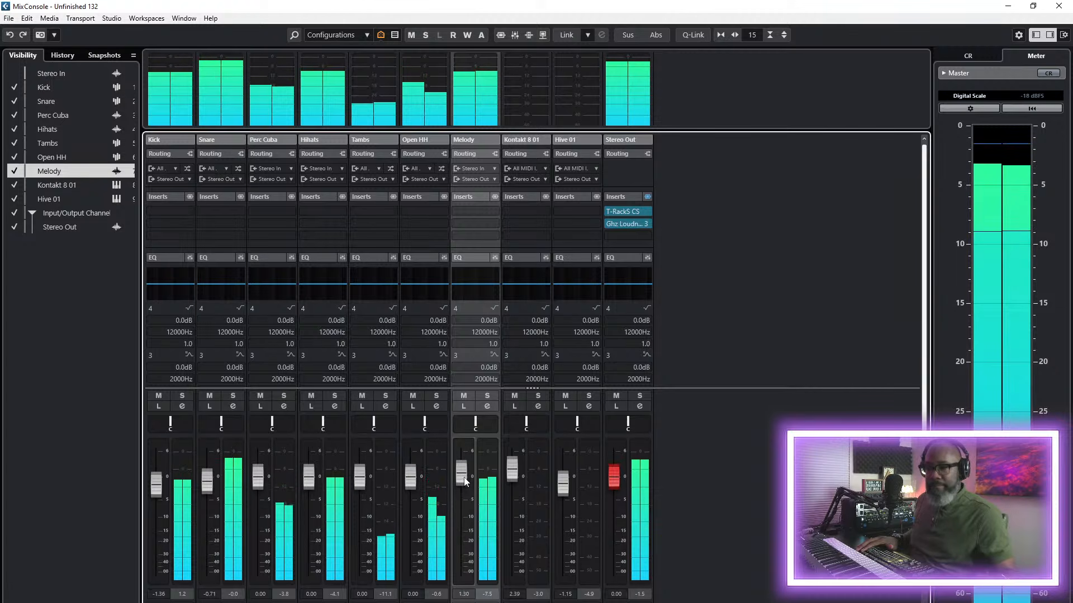
key("F3")
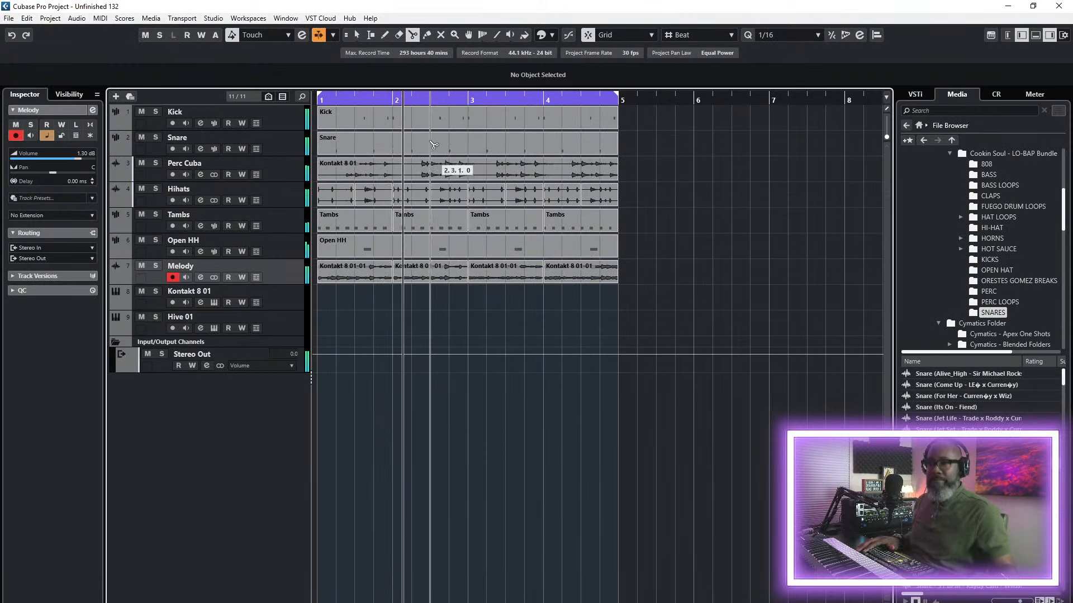
left_click(357, 36)
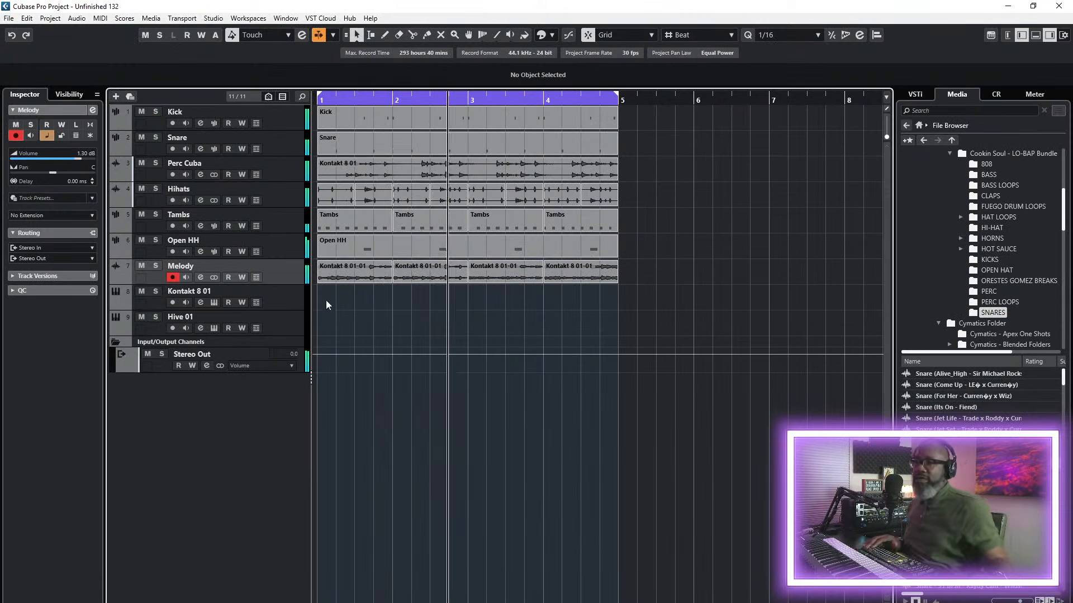
- Reopen Kontakt on the Kontakt 8 01 track and remove the loaded TobaccoJazz loop kit
left_click(294, 303)
left_click(90, 276)
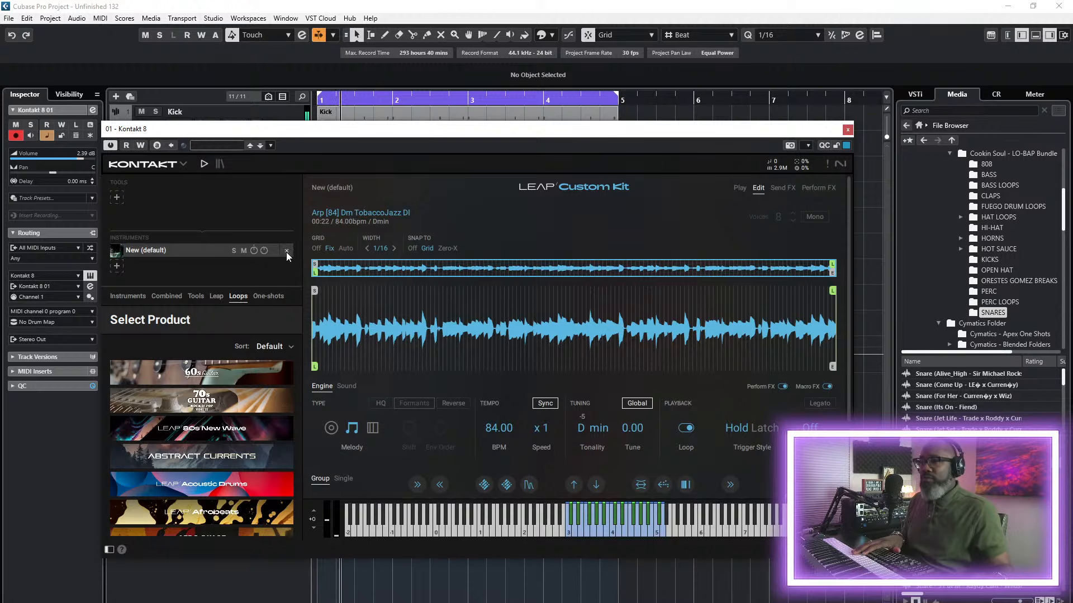
left_click(287, 251)
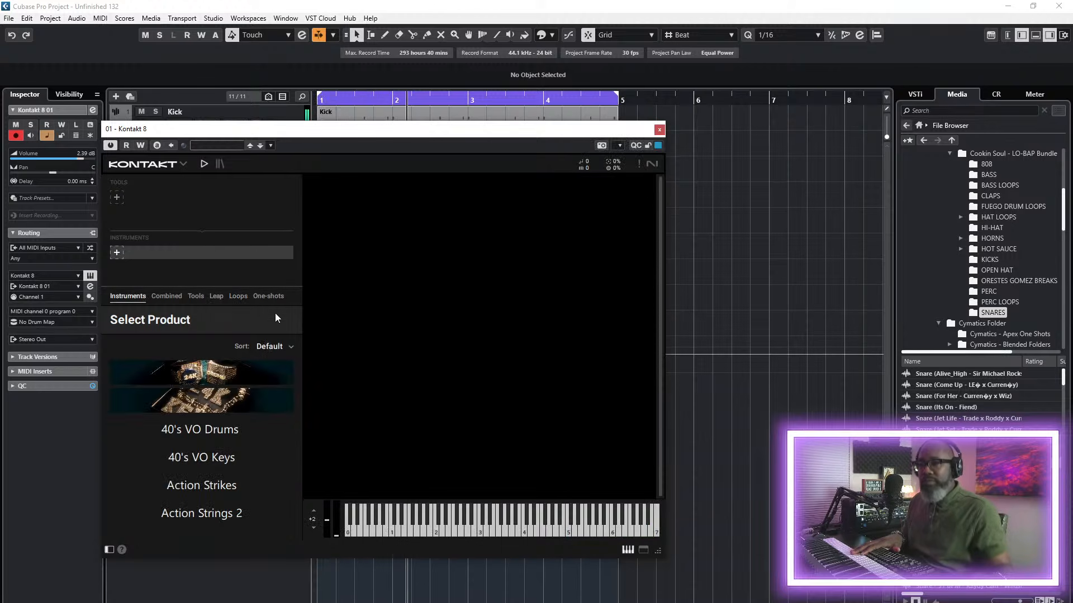
- Find the Scarbee Rickenbacker Bass product in Kontakt's instrument library and load its Scarbee Rickenbacker Bass instrument
left_click(218, 164)
scroll(329, 369, "down", 8)
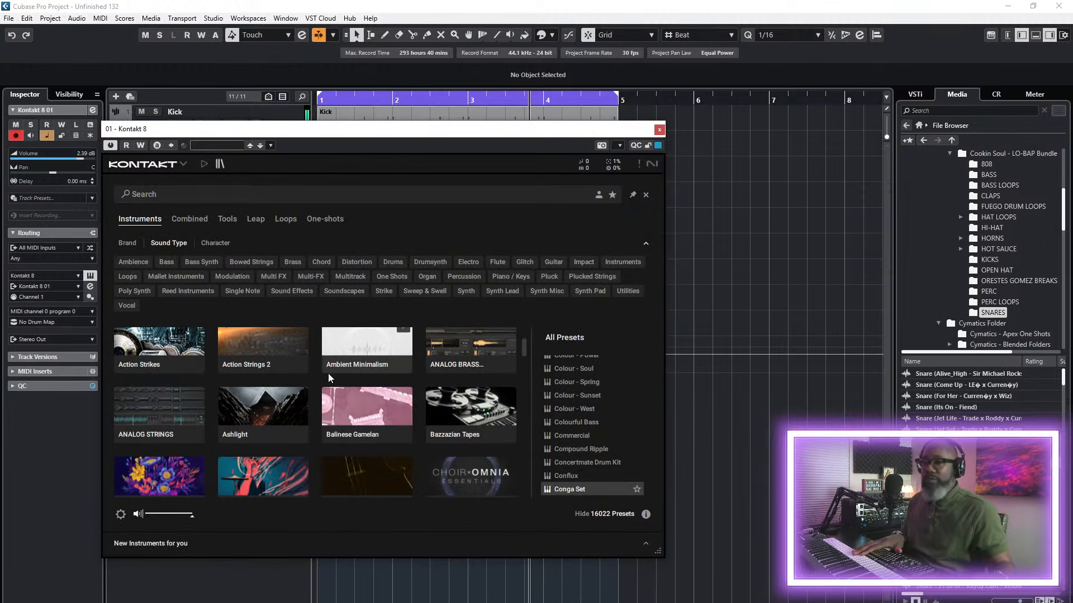
scroll(318, 409, "down", 10)
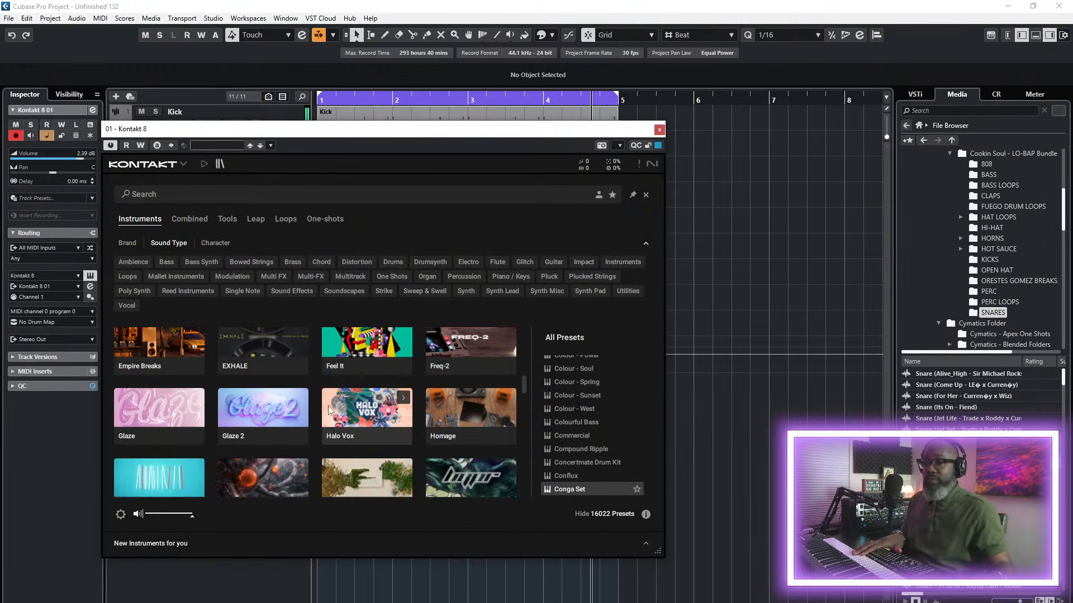
scroll(327, 404, "down", 15)
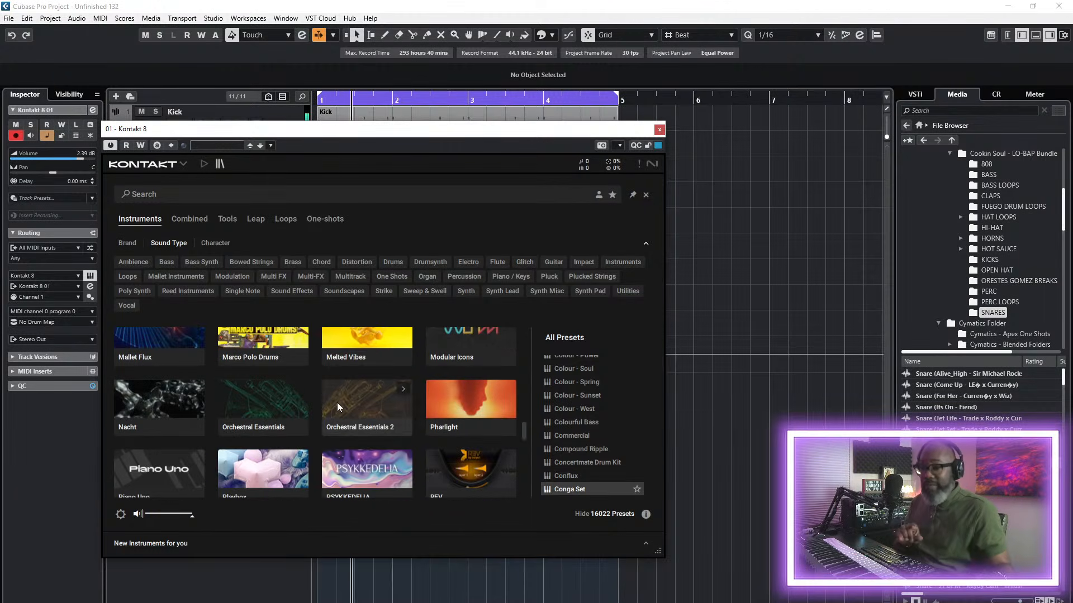
scroll(349, 382, "down", 2)
left_click(159, 402)
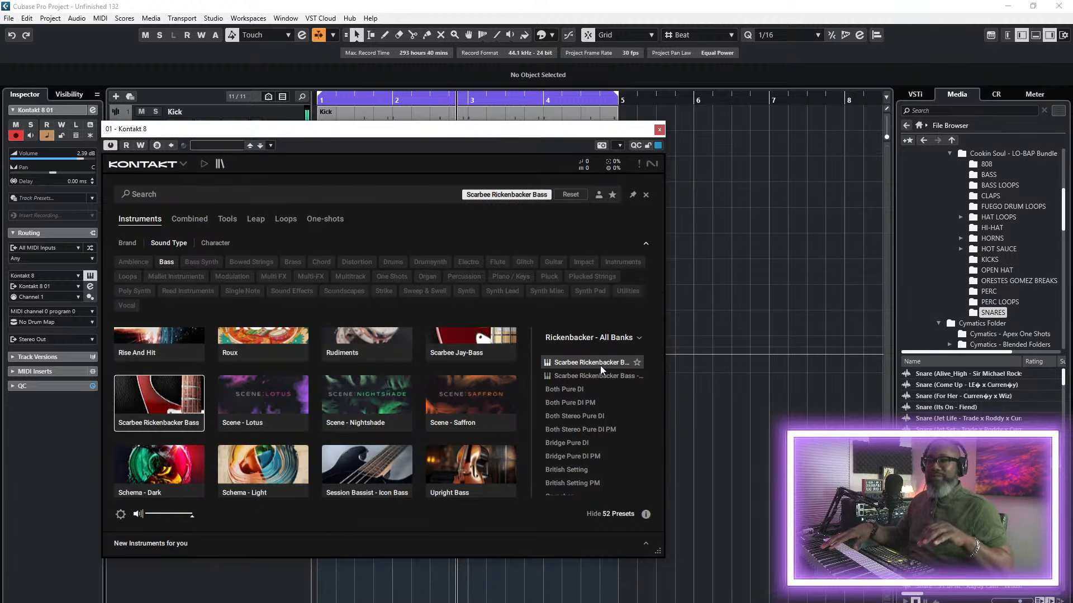
double_click(600, 366)
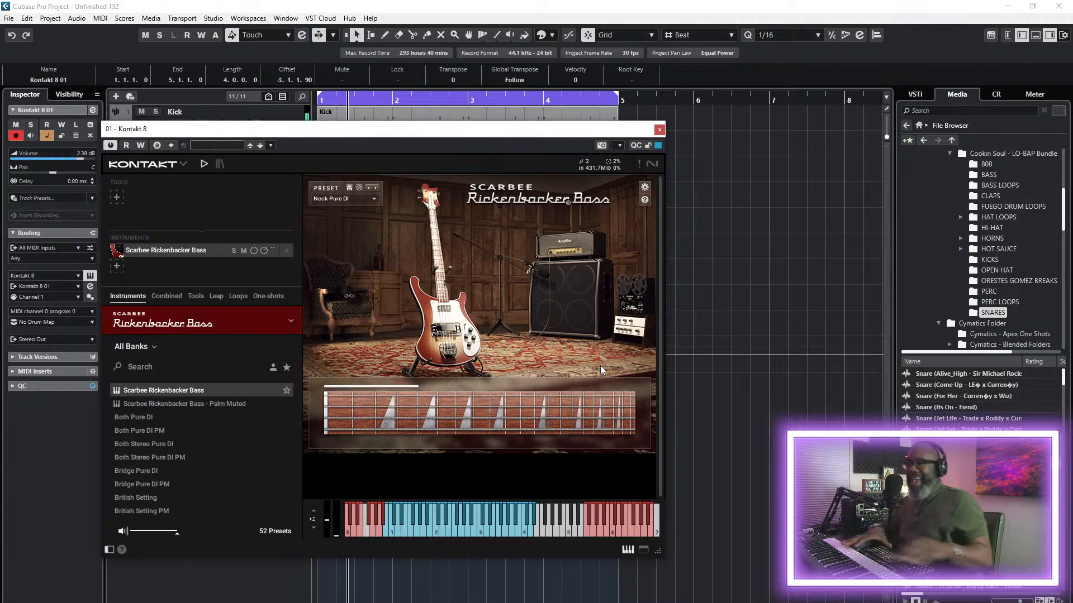
- Delete the bass take from the Kontakt 8 01 track and record a new four-bar bass line from the start
left_click(660, 130)
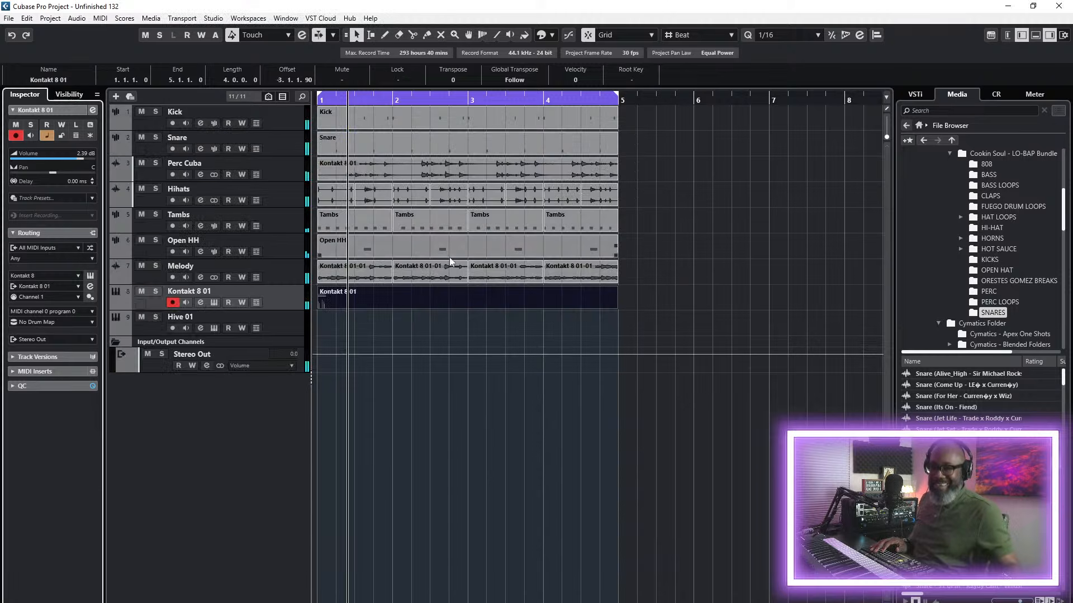
key("Delete")
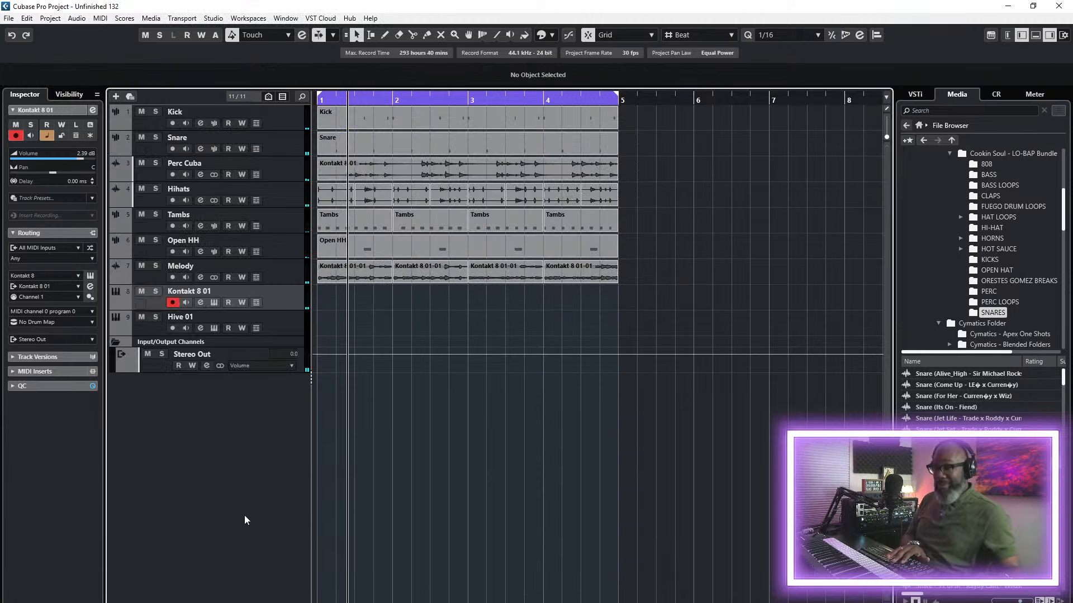
key("F2")
left_click(339, 556)
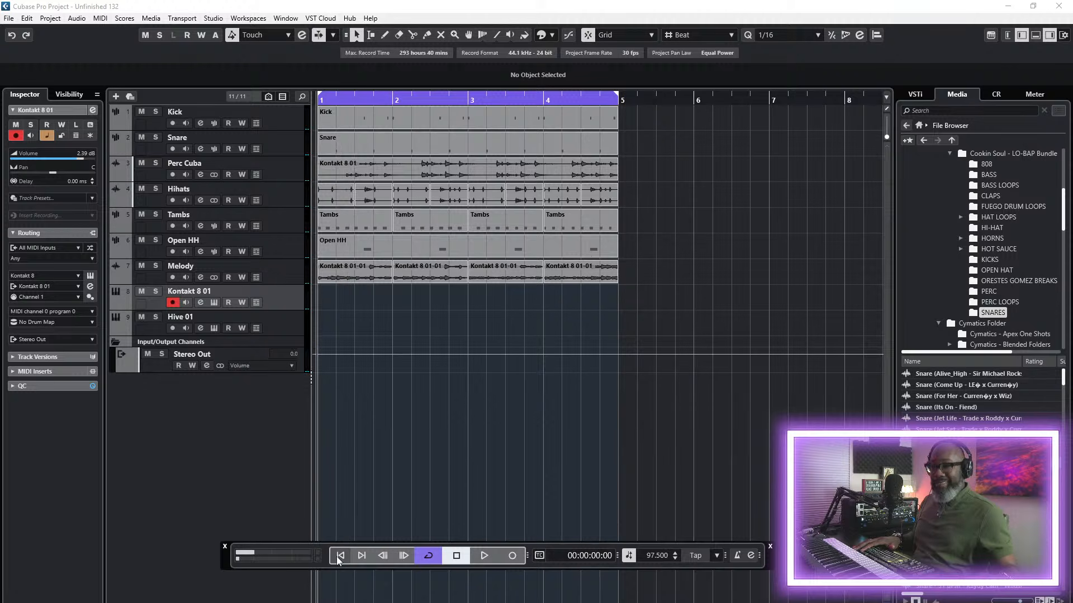
key("KP_Multiply")
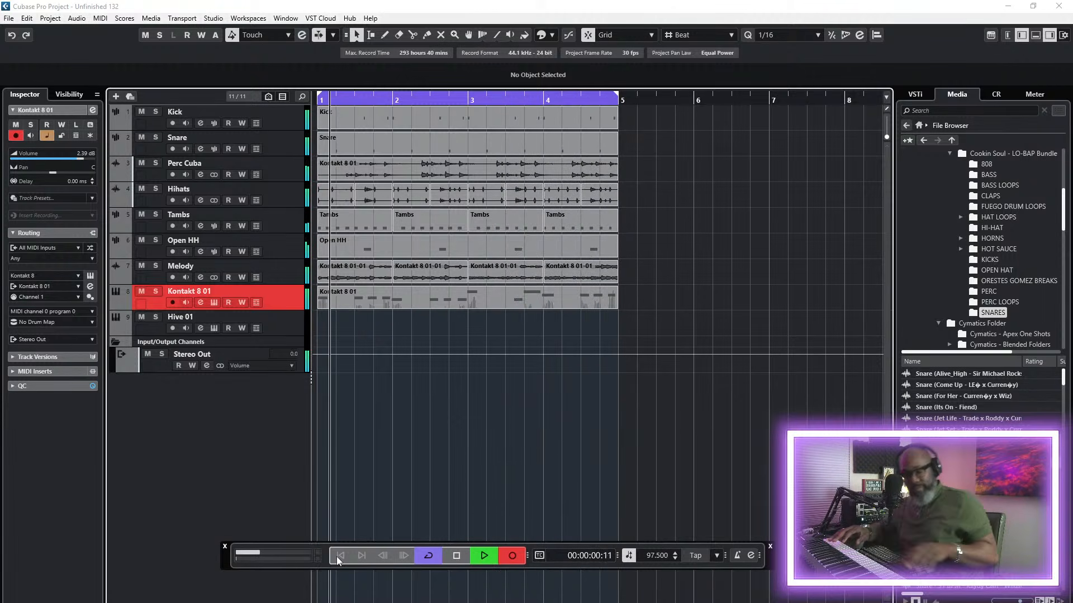
key("KP_Multiply")
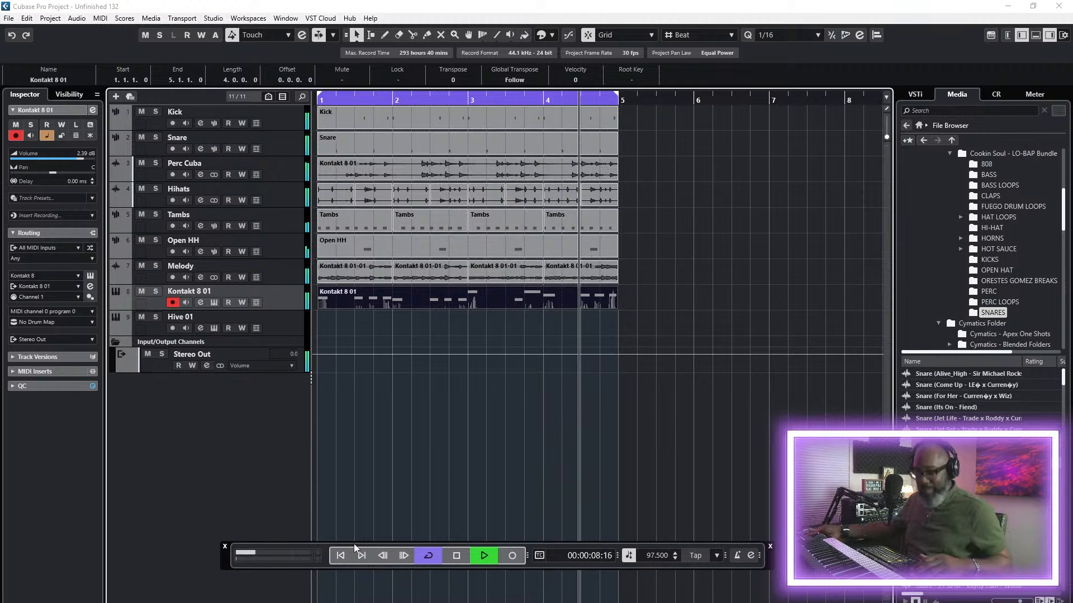
- Record another bass pass over the four-bar Kontakt 8 01 part and glue the overlapping takes together
key("KP_Multiply")
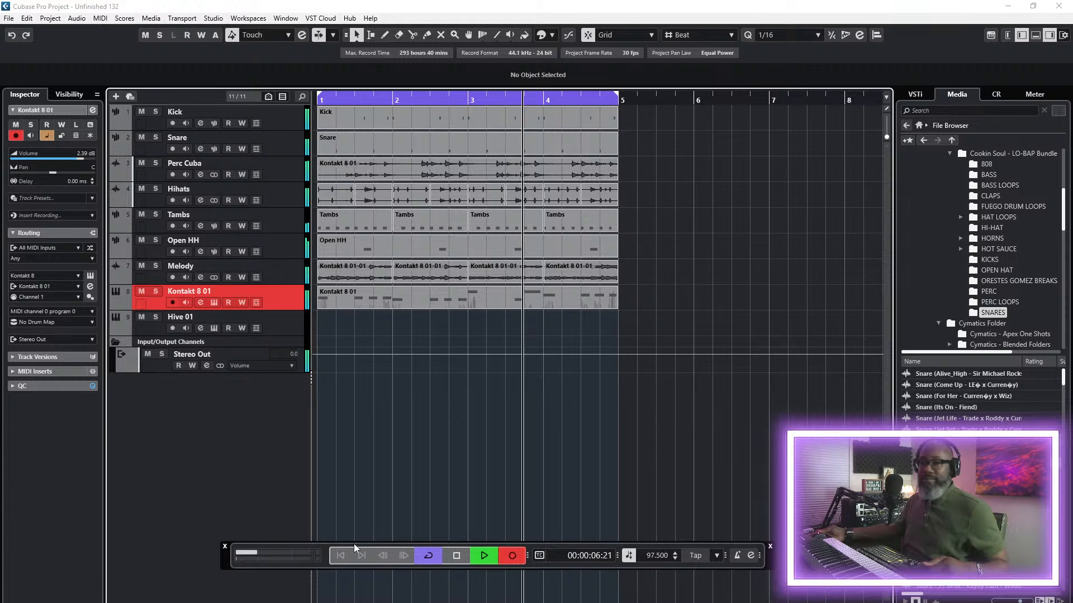
key("space")
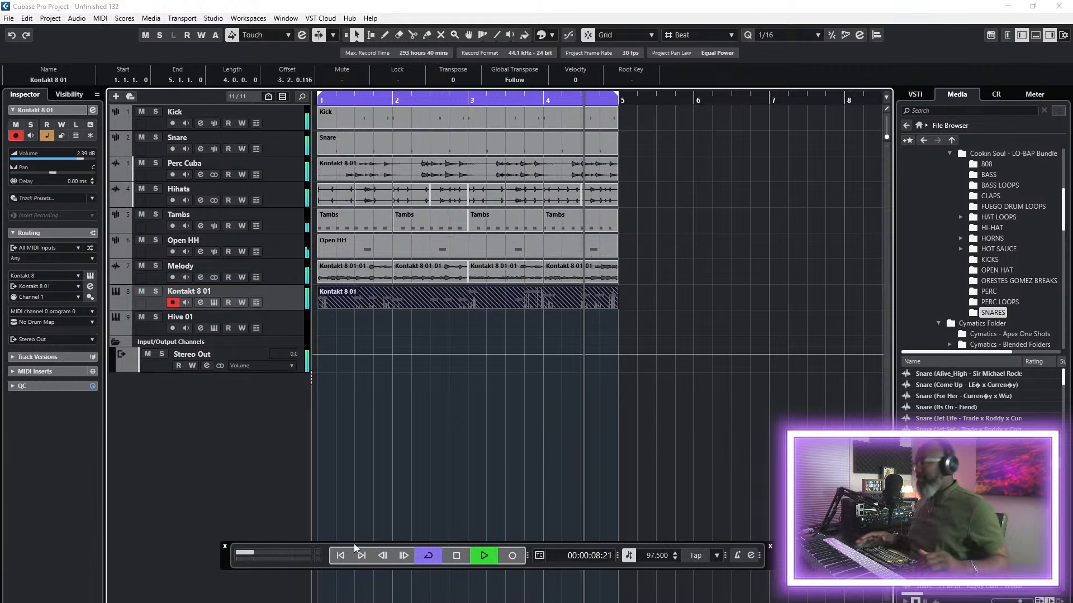
left_click(426, 35)
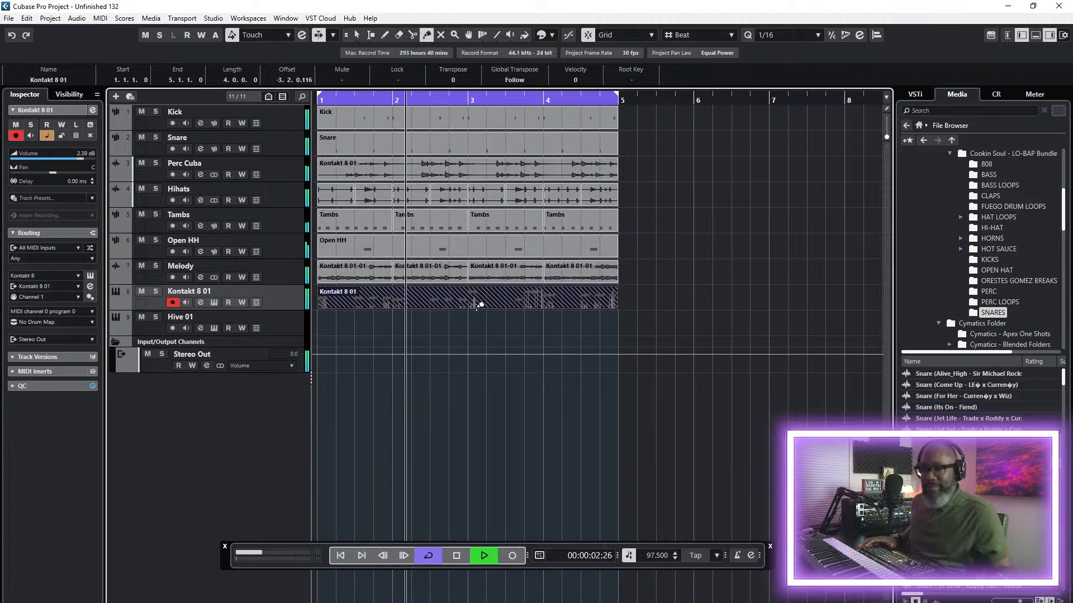
left_click(467, 329)
left_click(358, 35)
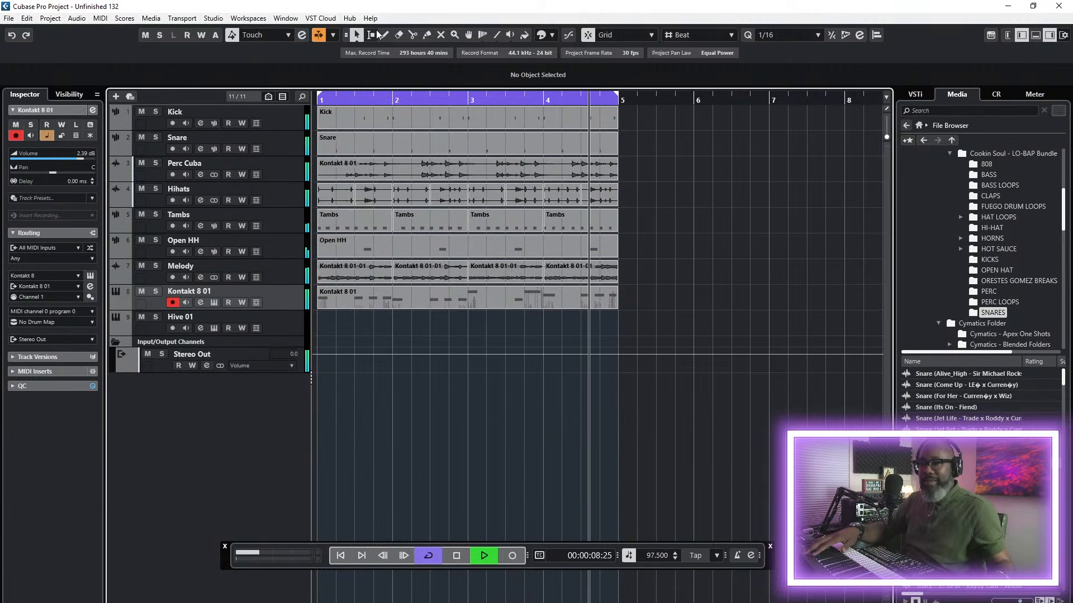
- Undo the glue and the additional bass recording on the Kontakt 8 01 track
left_click(27, 18)
left_click(37, 32)
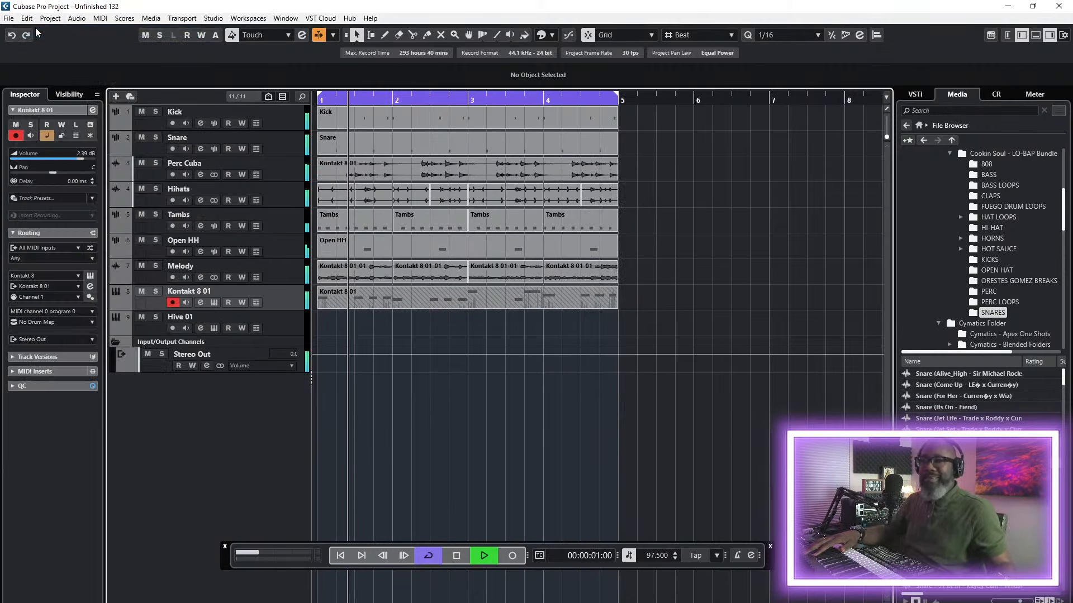
left_click(26, 17)
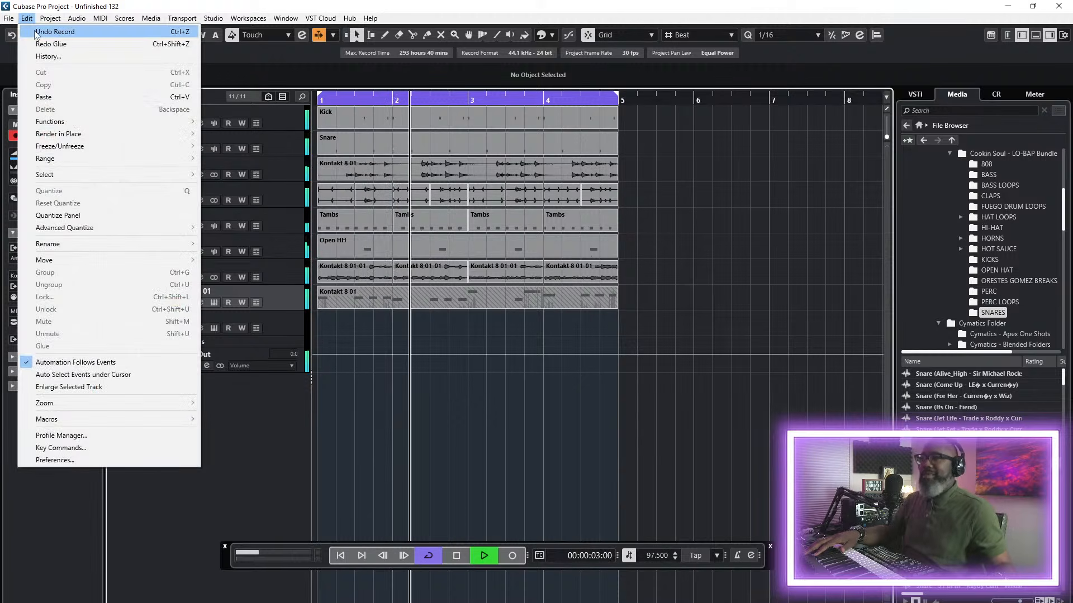
left_click(38, 32)
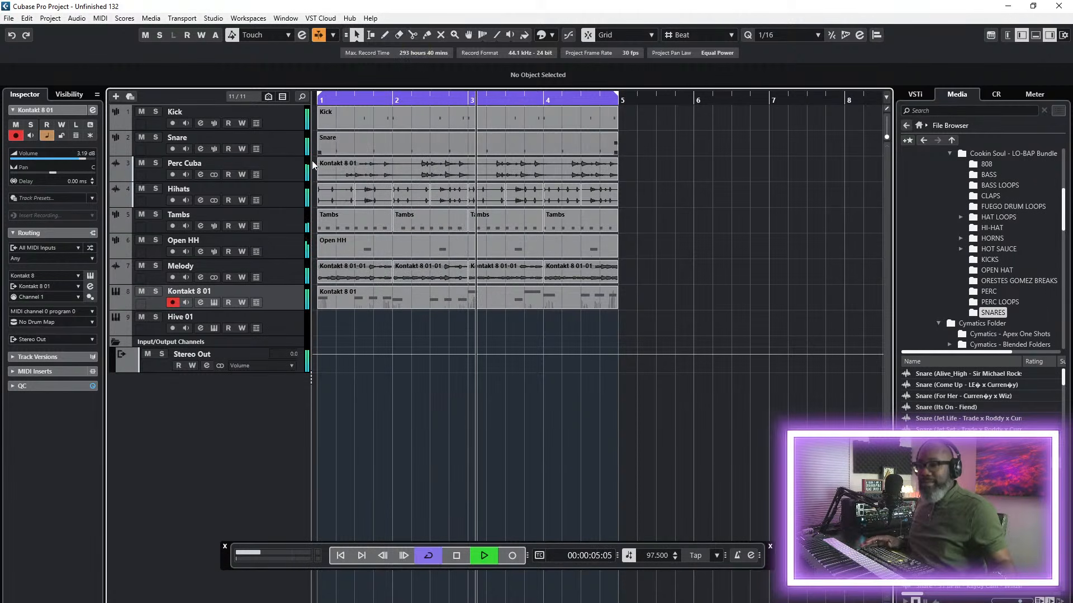
- Solo Kontakt 8 01, render its bass part in place to a new audio track, and delete the original MIDI part
left_click(156, 291)
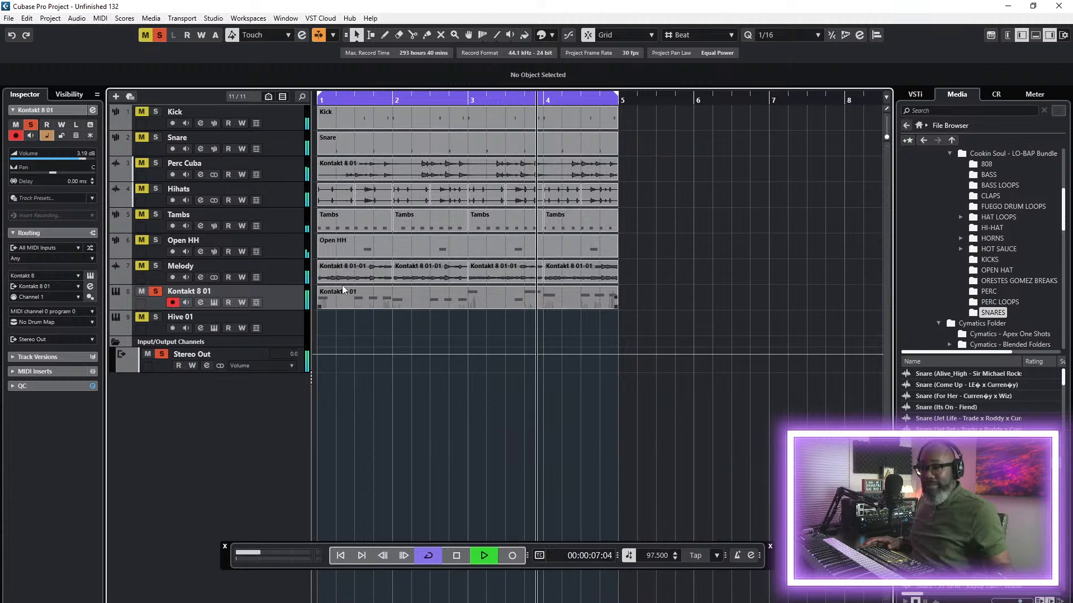
key("space")
left_click(369, 301)
right_click(367, 305)
mouse_move(403, 376)
left_click(565, 376)
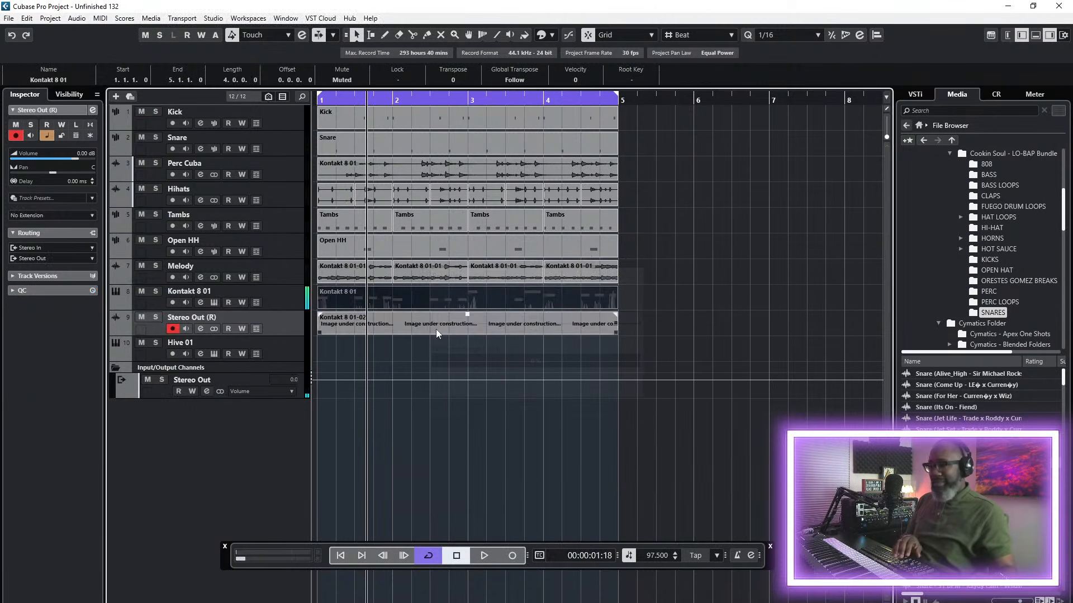
key("Delete")
- Play the loop from the start, rename the rendered bass track Bassline, and move it directly below Melody
left_click(340, 556)
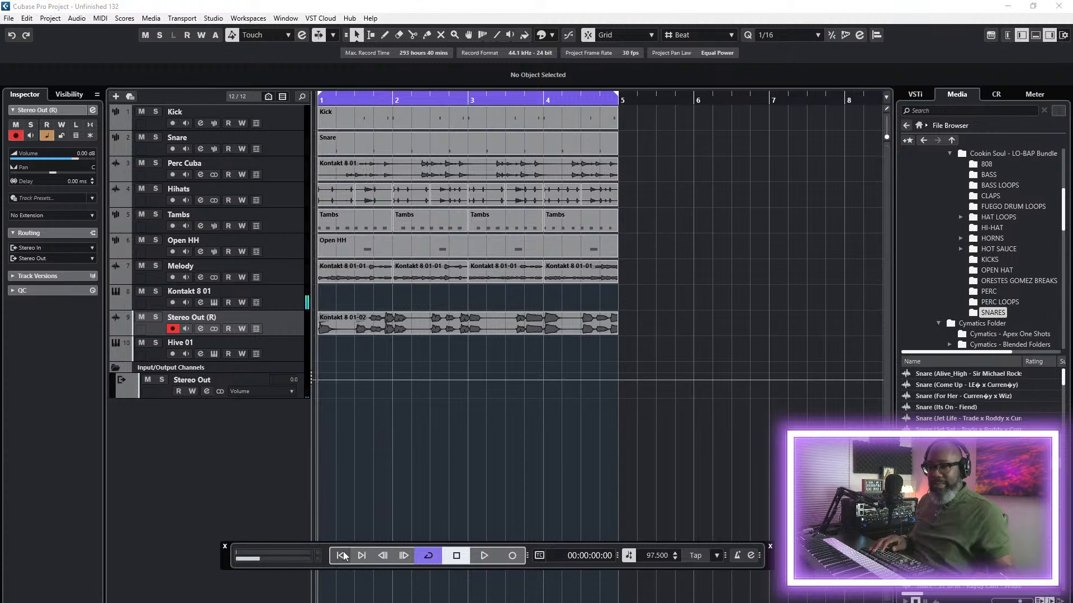
key("space")
double_click(213, 317)
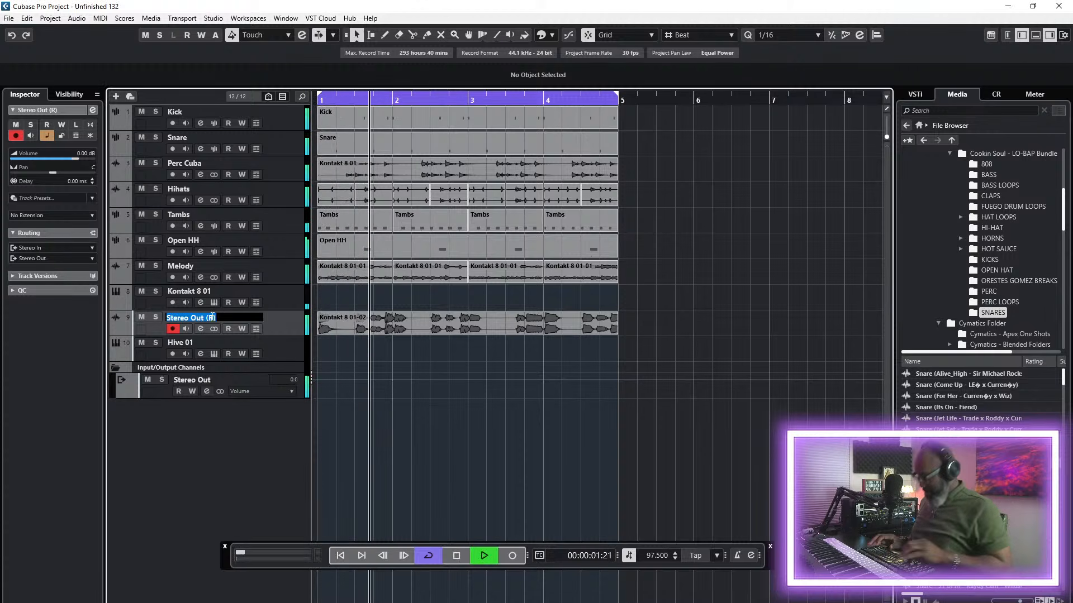
type("Bassline")
key("Return")
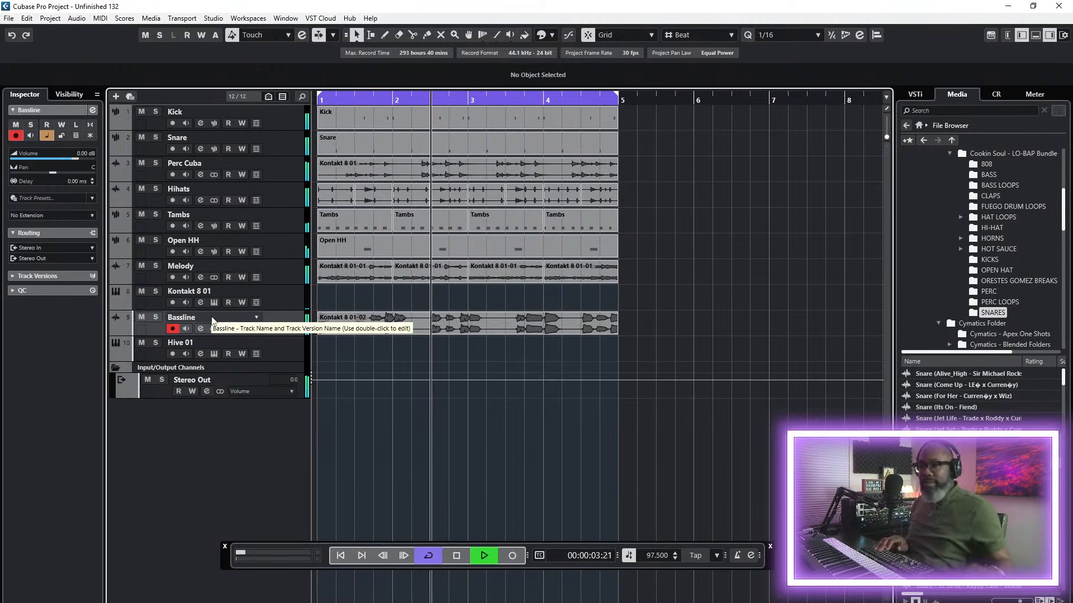
left_click_drag(276, 326, 313, 296)
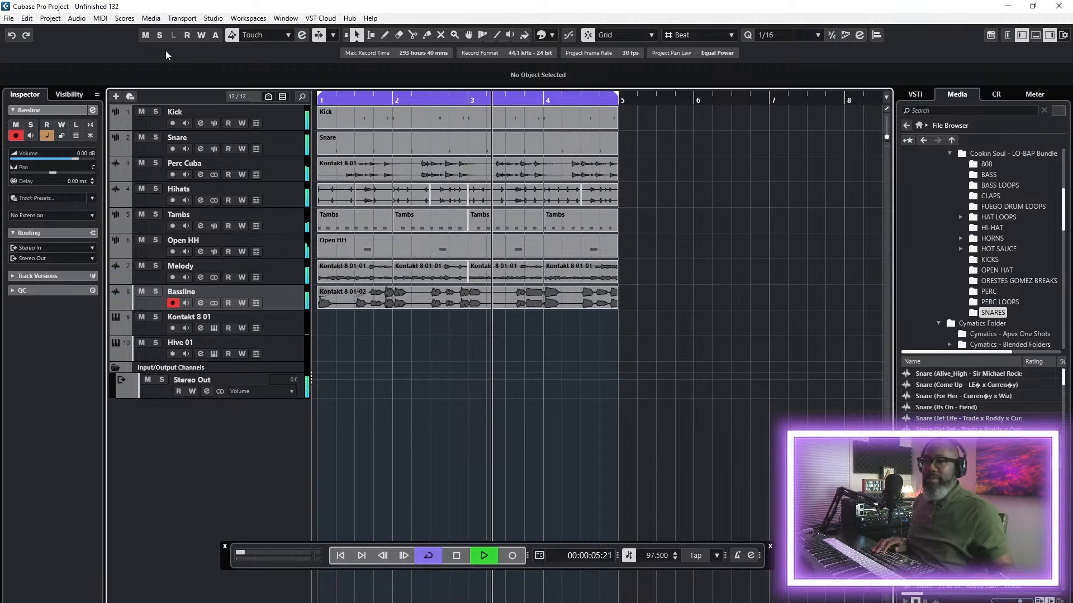
- Save the project and add a stereo group track named Drum Bus
left_click(9, 18)
left_click(27, 92)
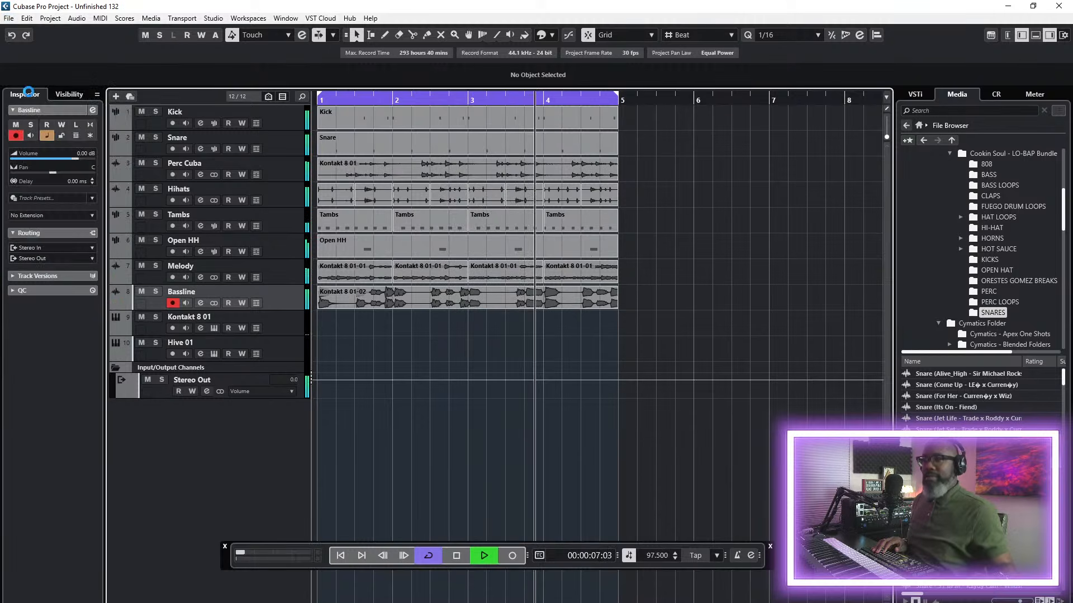
right_click(189, 453)
left_click(256, 229)
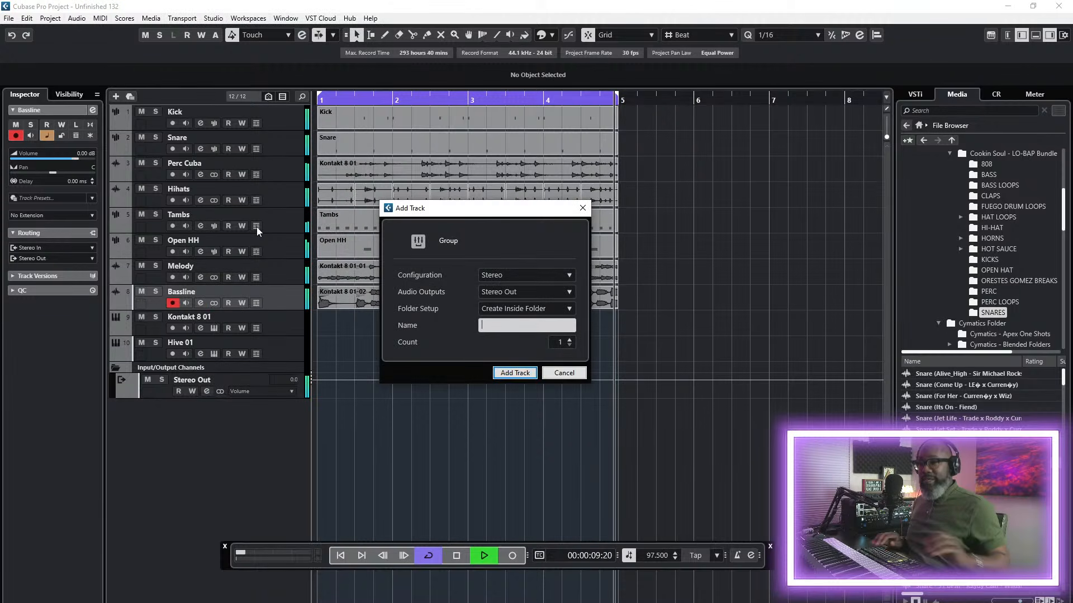
type("Drum Bus")
key("Return")
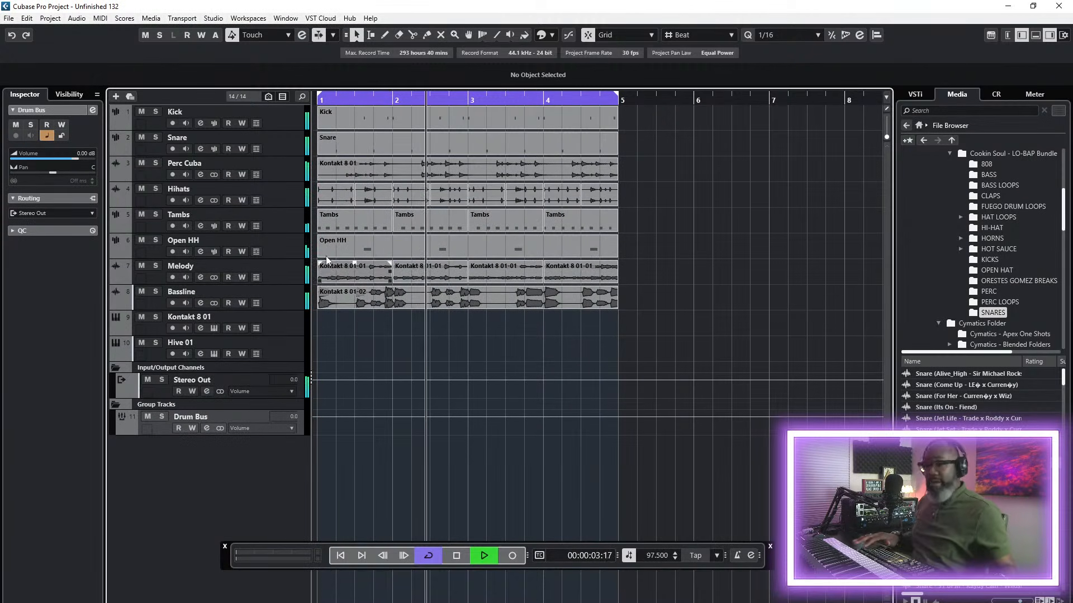
- Route the outputs of Kick, Snare, Perc Cuba, Hihats, Tambs and Open HH to the Drum Bus group in the mixer
key("F3")
key("F2")
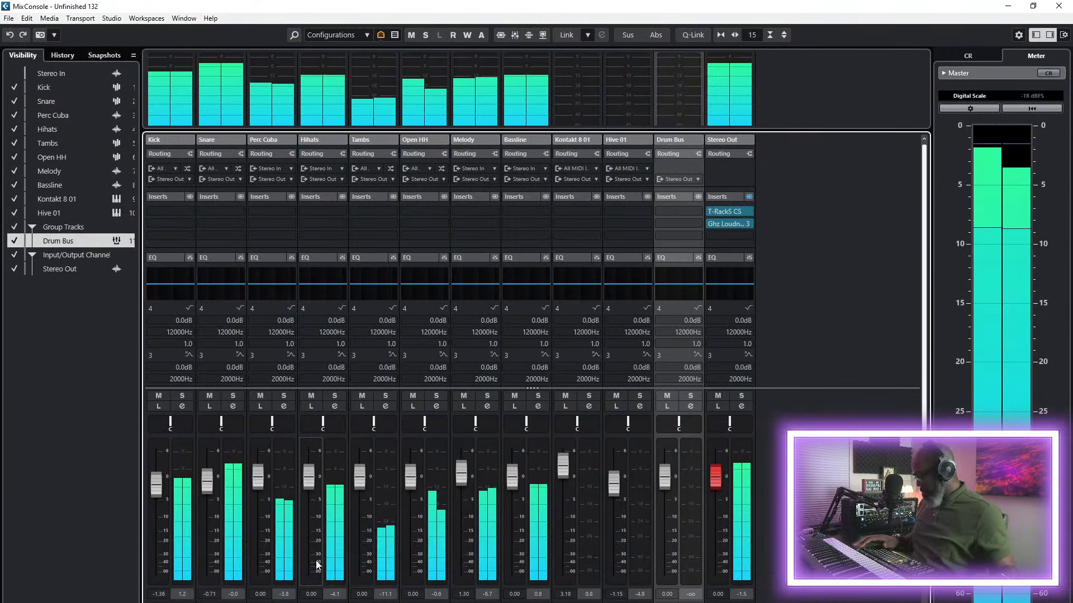
left_click(189, 179)
left_click(206, 297)
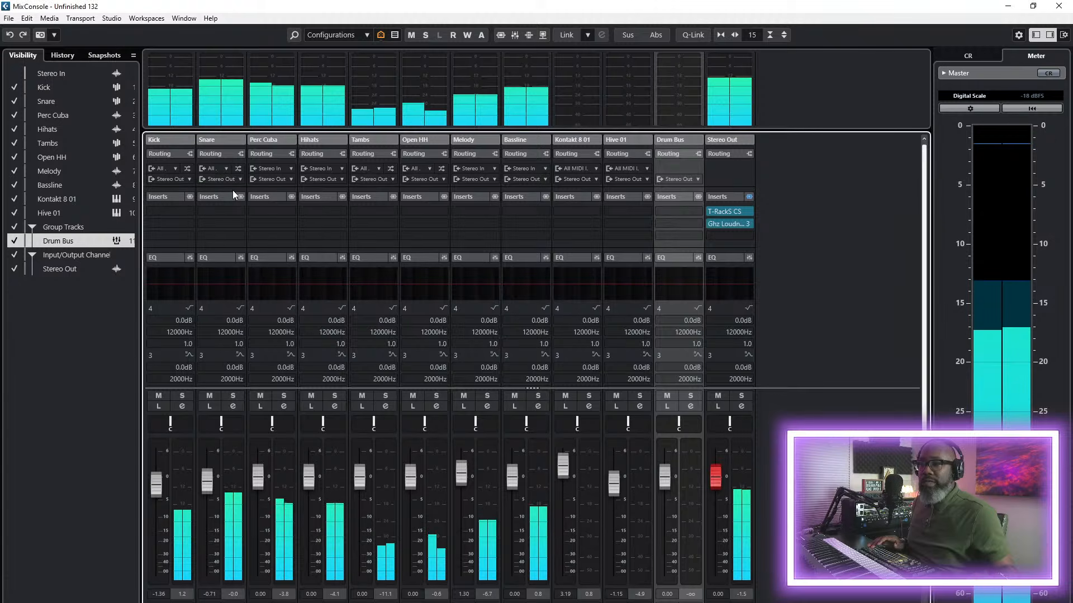
left_click(232, 181)
left_click(237, 294)
left_click(268, 179)
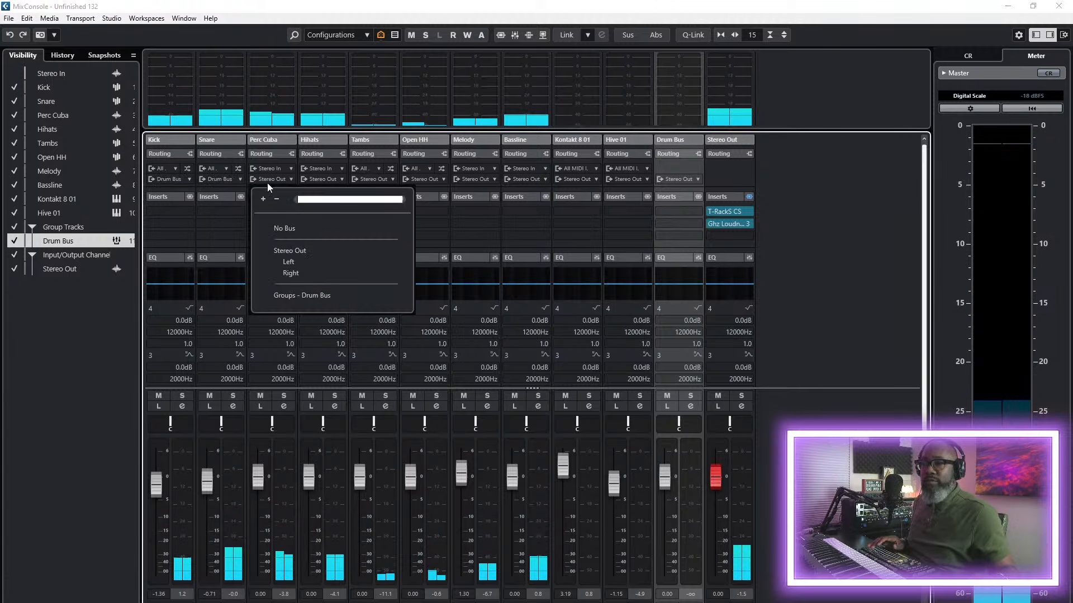
left_click(297, 295)
left_click(322, 179)
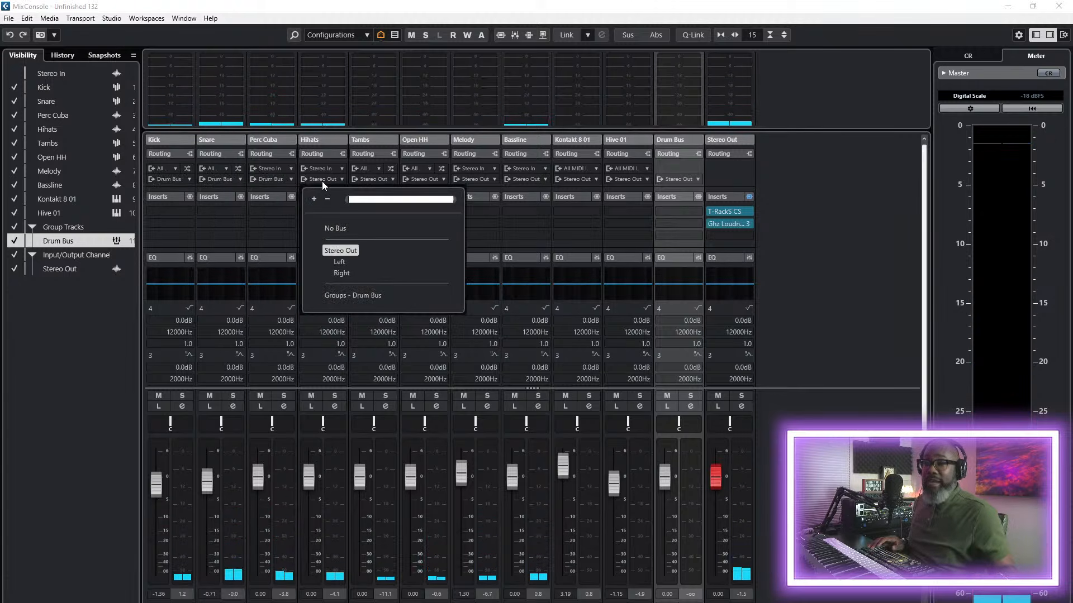
left_click(335, 295)
left_click(370, 179)
left_click(404, 295)
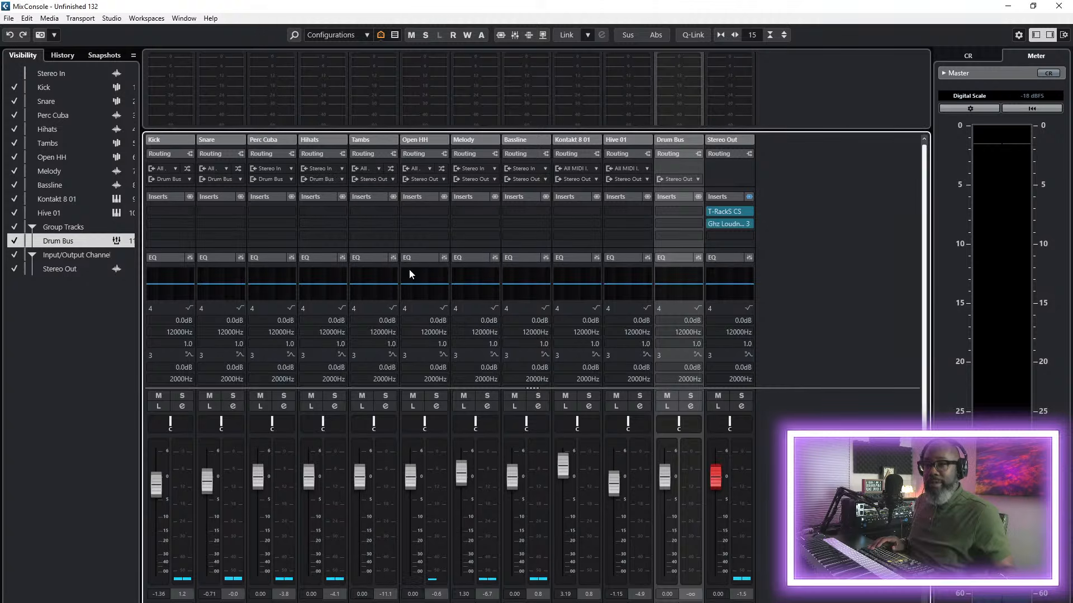
left_click(424, 179)
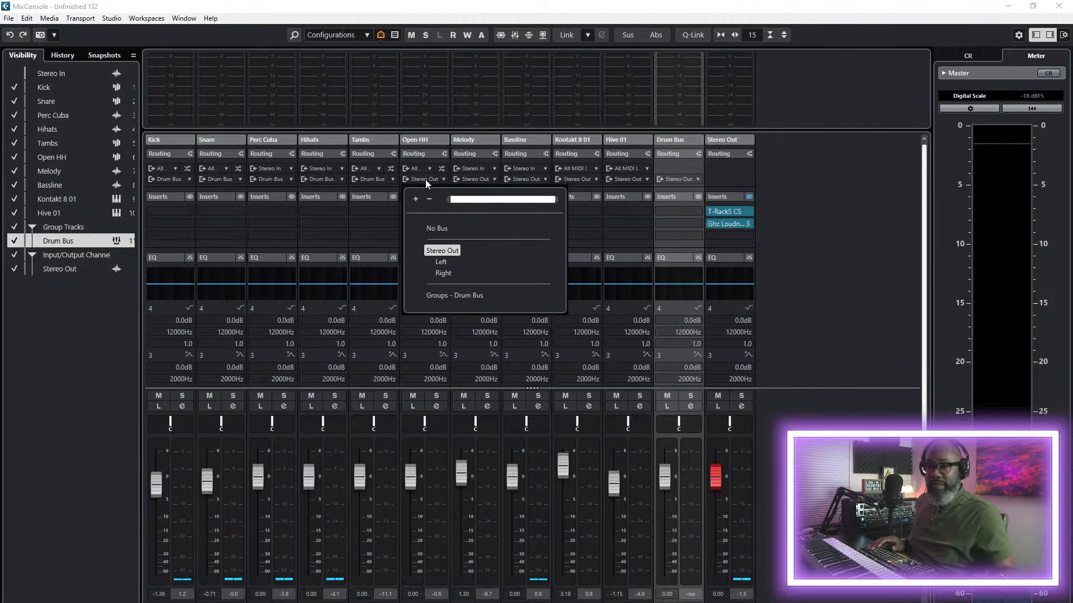
left_click(454, 295)
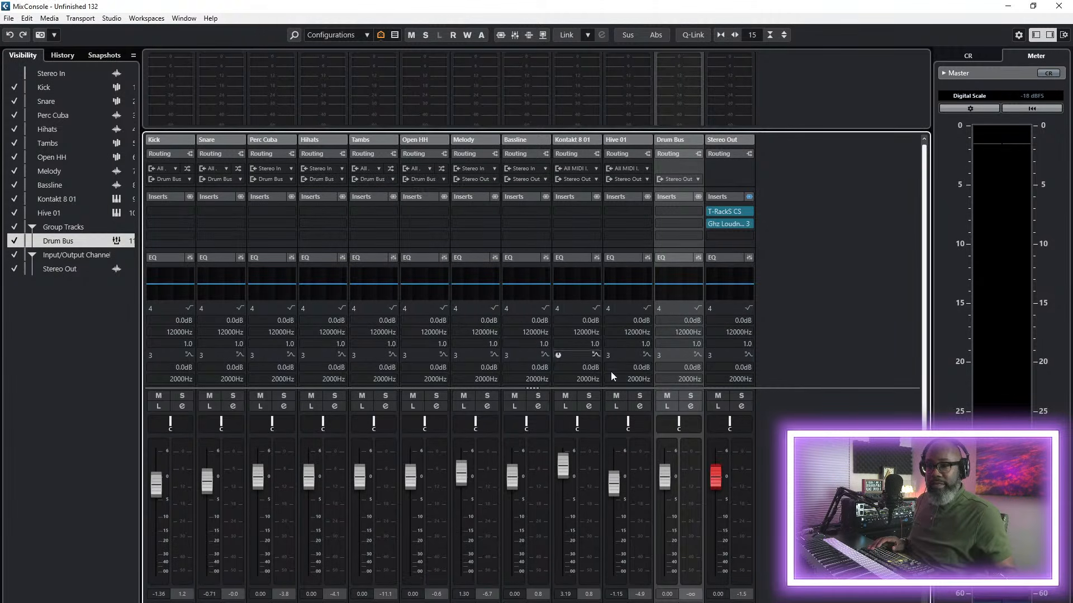
- Load the PULSE Drum Bus preset into the inserts of the Drum Bus channel
right_click(676, 199)
left_click(740, 264)
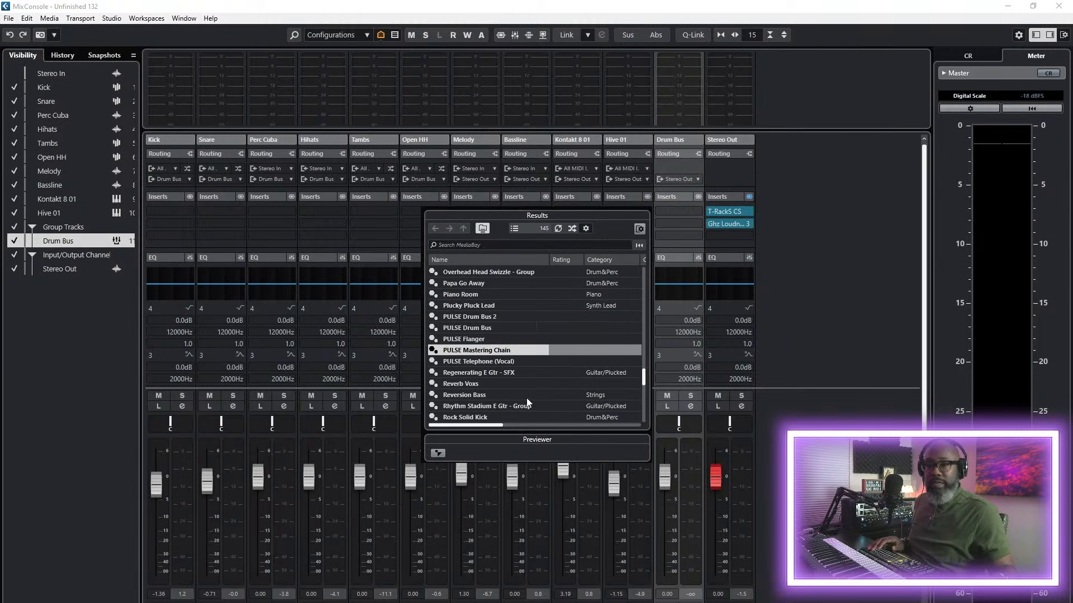
double_click(479, 328)
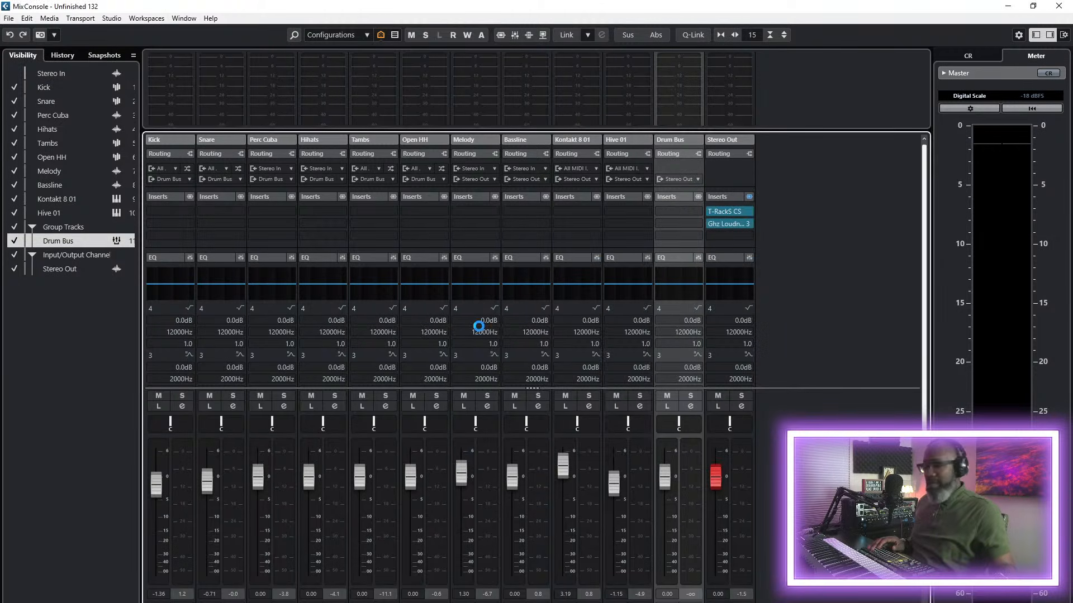
- Play the loop from the start, solo the Drum Bus channel in the mixer, and lower its level to -0.84 dB
key("F3")
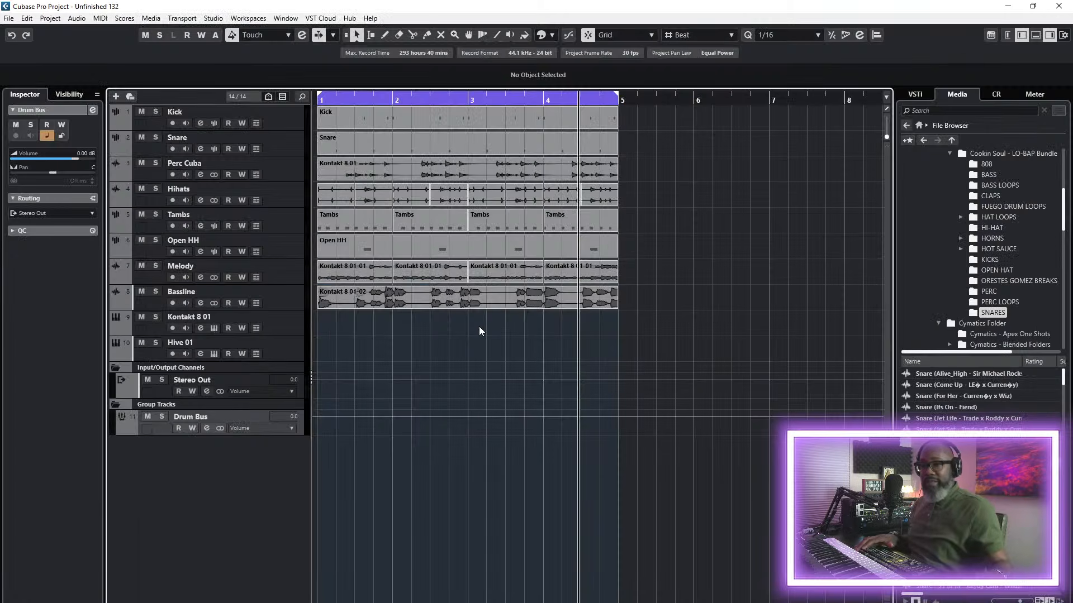
key("F2")
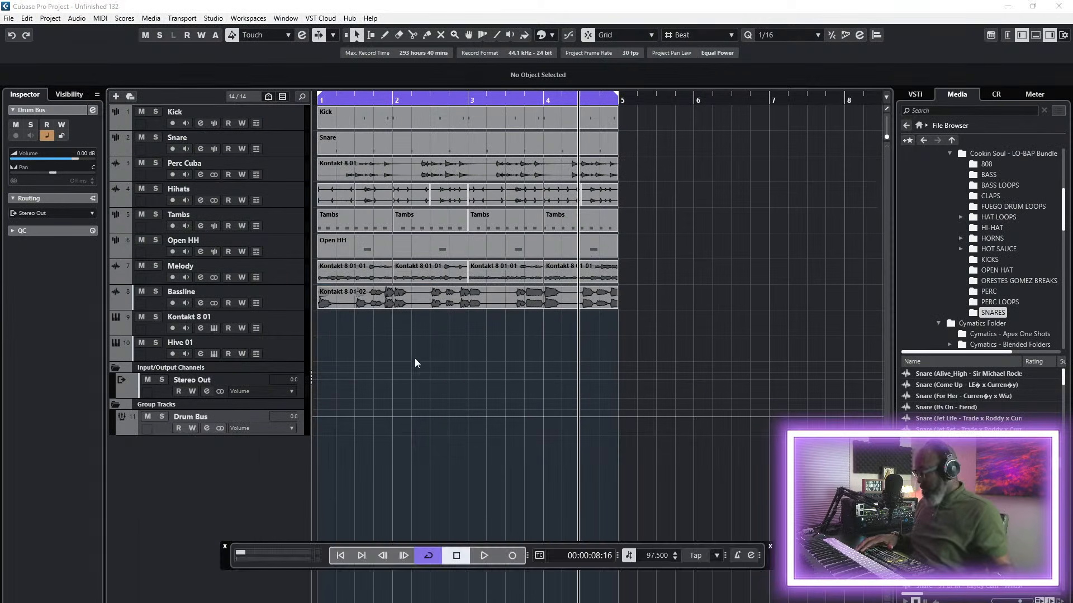
left_click(352, 555)
key("space")
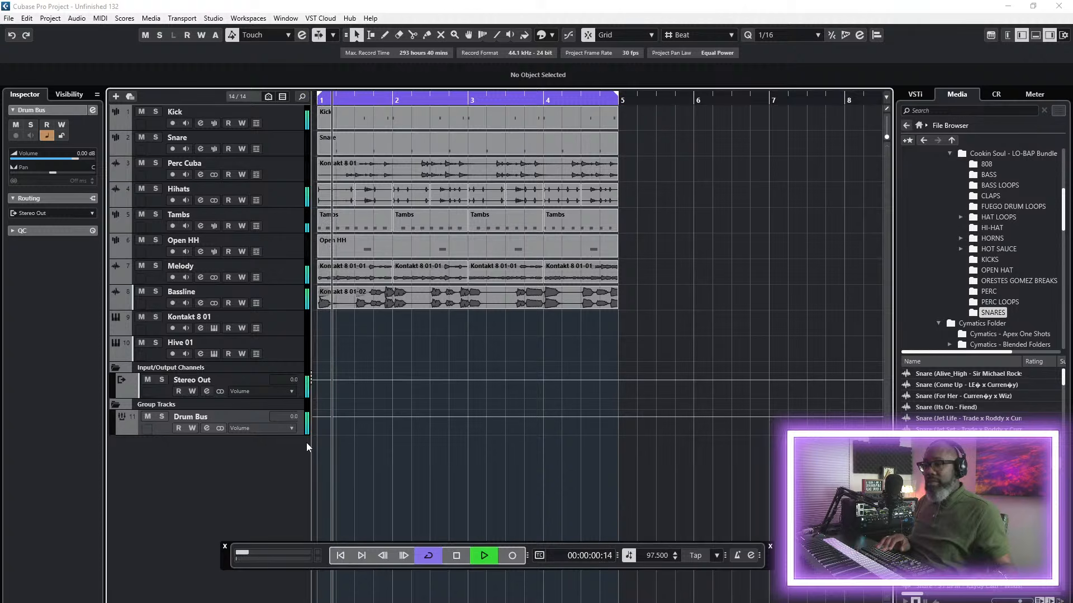
key("F3")
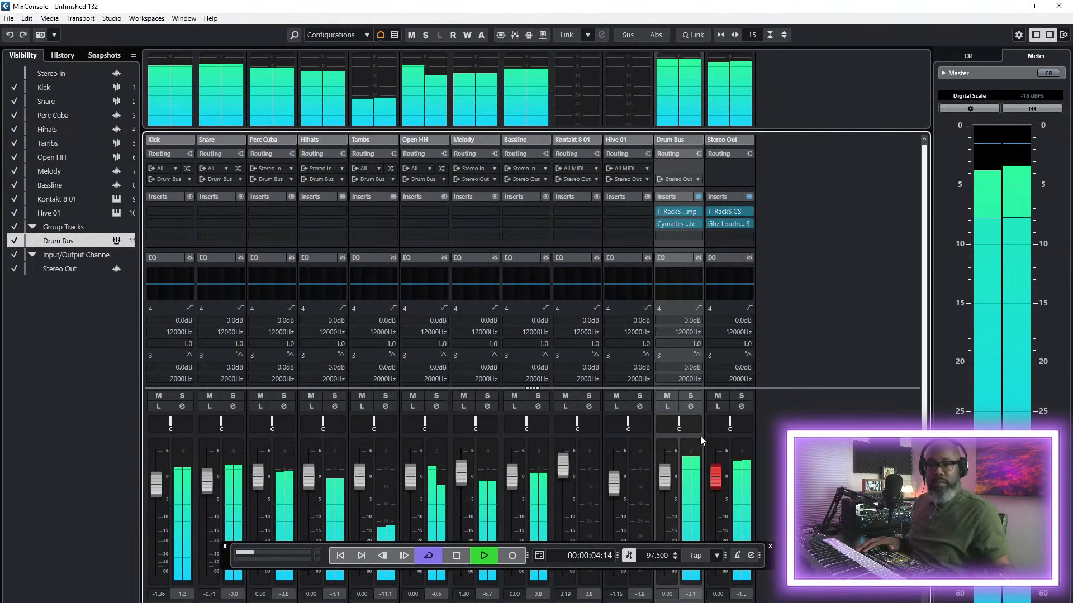
left_click(691, 396)
key("F2")
left_click_drag(665, 476, 665, 482)
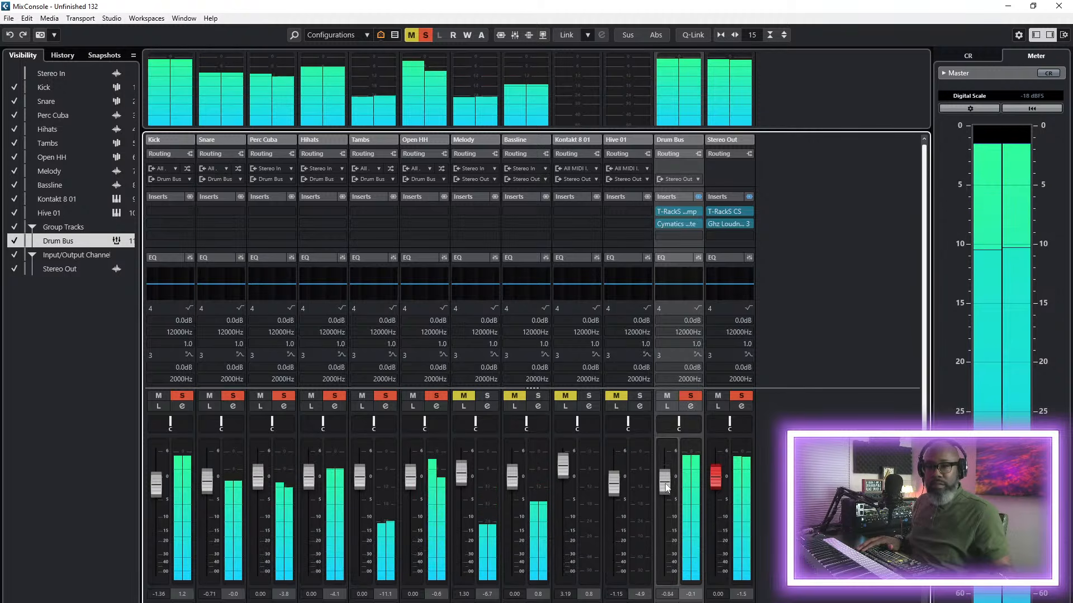
- In the Drum Bus's Diablo Lite insert, set Punch to 24 and raise Clip slightly, then close the plug-in
left_click(677, 224)
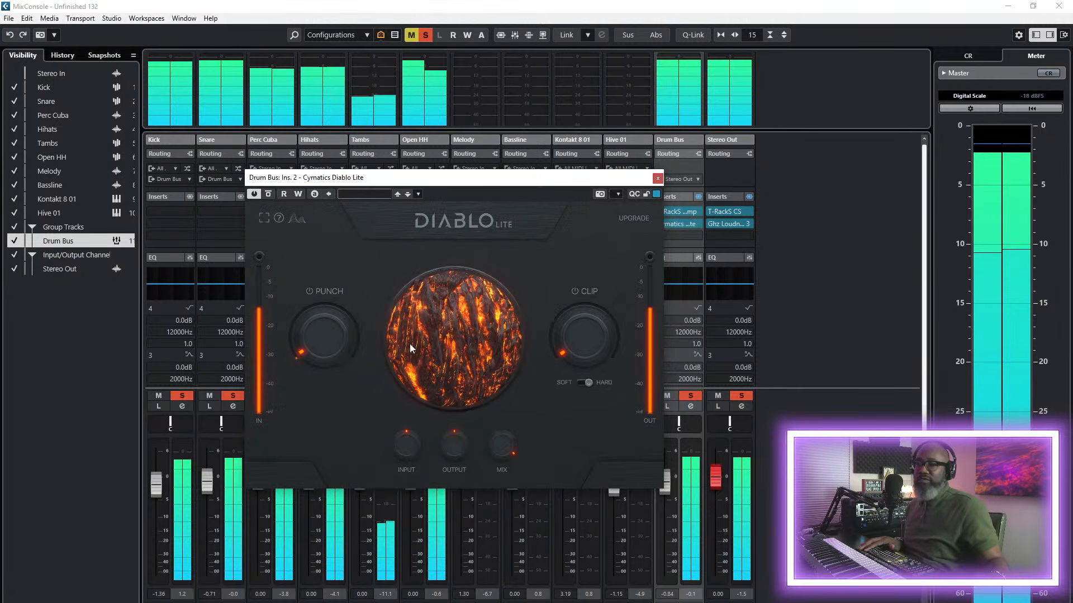
left_click_drag(330, 348, 332, 338)
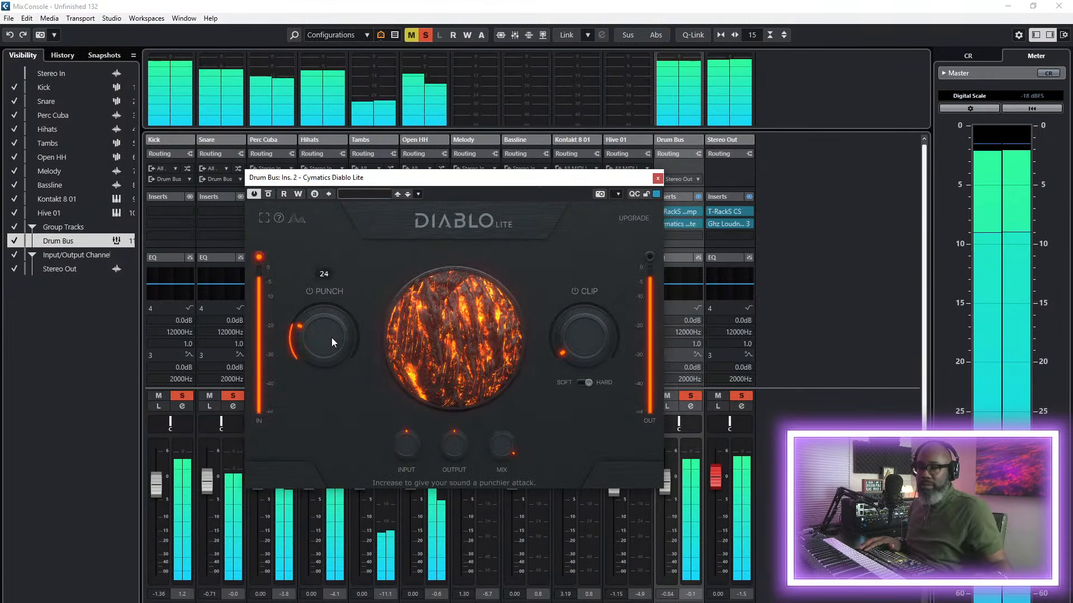
left_click_drag(577, 347, 576, 346)
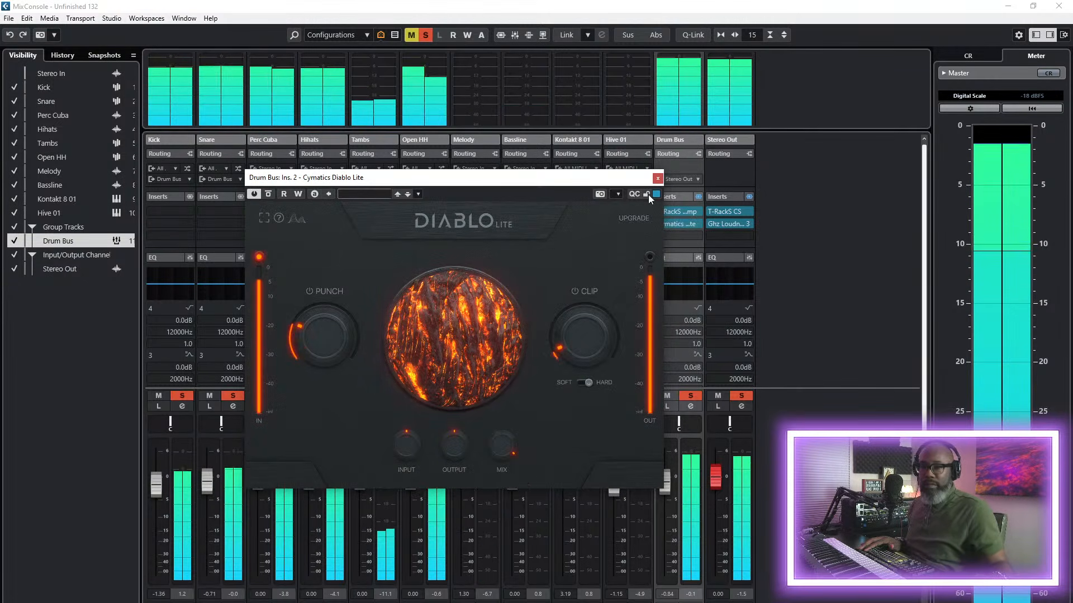
left_click(657, 177)
- Lower the Drum Bus channel to -1.04 dB and the Snare channel to -1.15 dB
left_click_drag(666, 480, 669, 483)
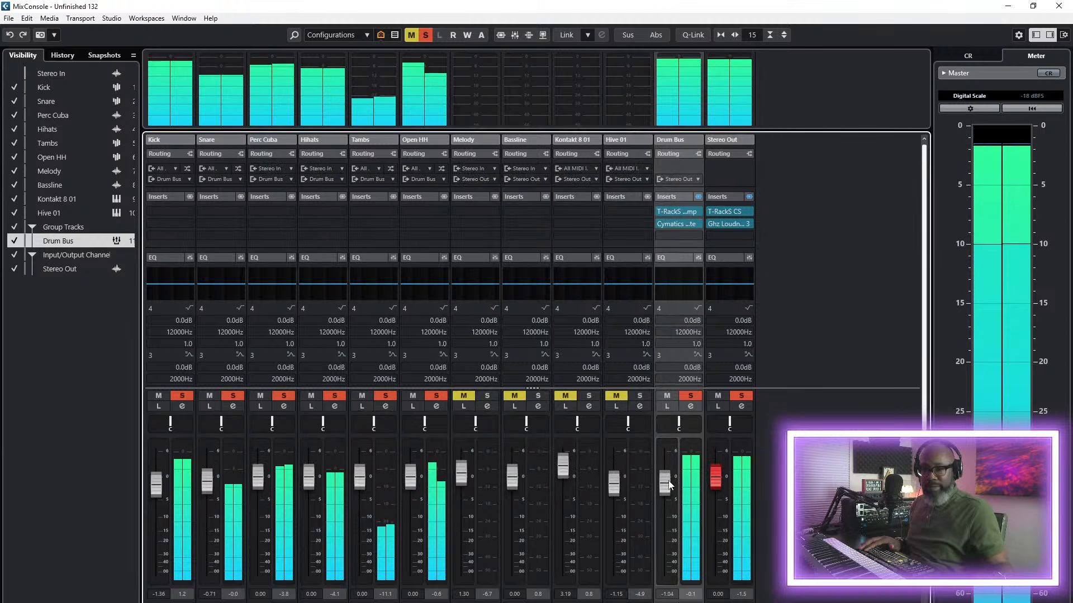
left_click_drag(211, 487, 212, 491)
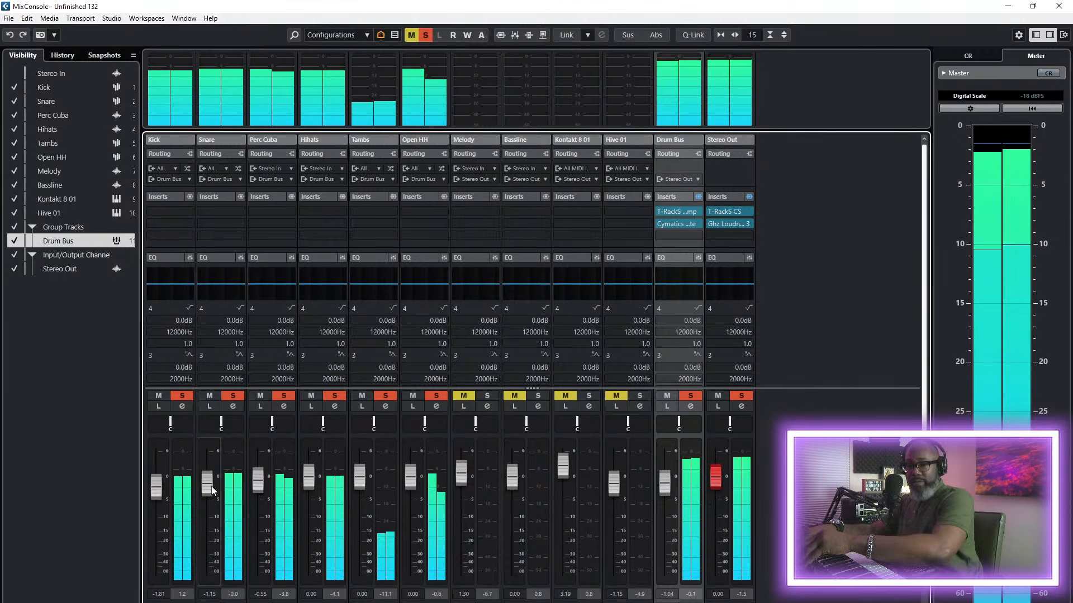
- Insert PanCake2-64bit on the Perc Cuba channel, load its Ryhthm preset, and close the plug-in
left_click(282, 211)
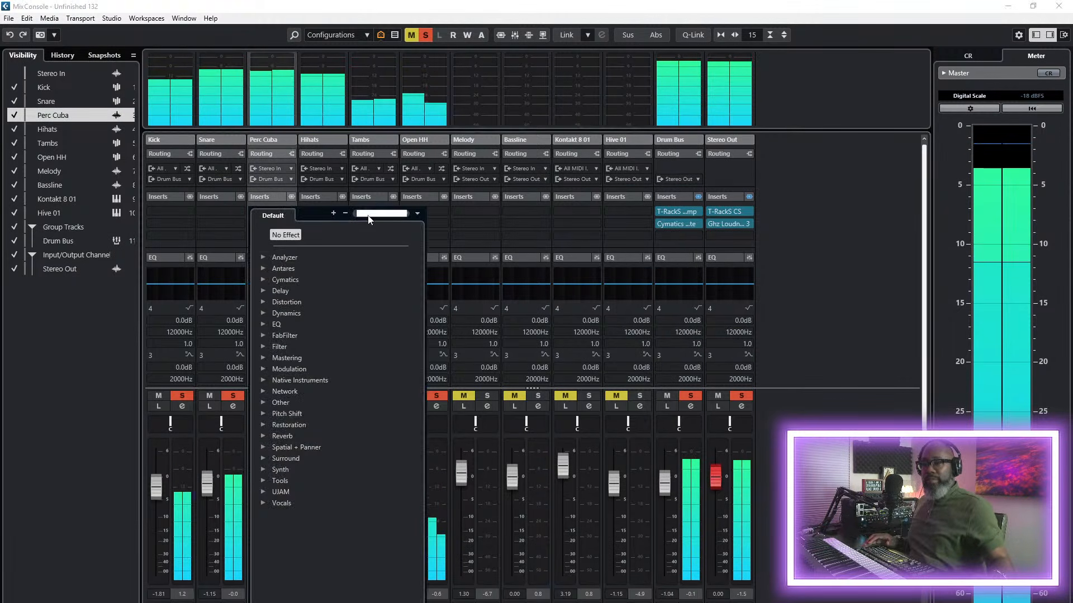
type("pancake")
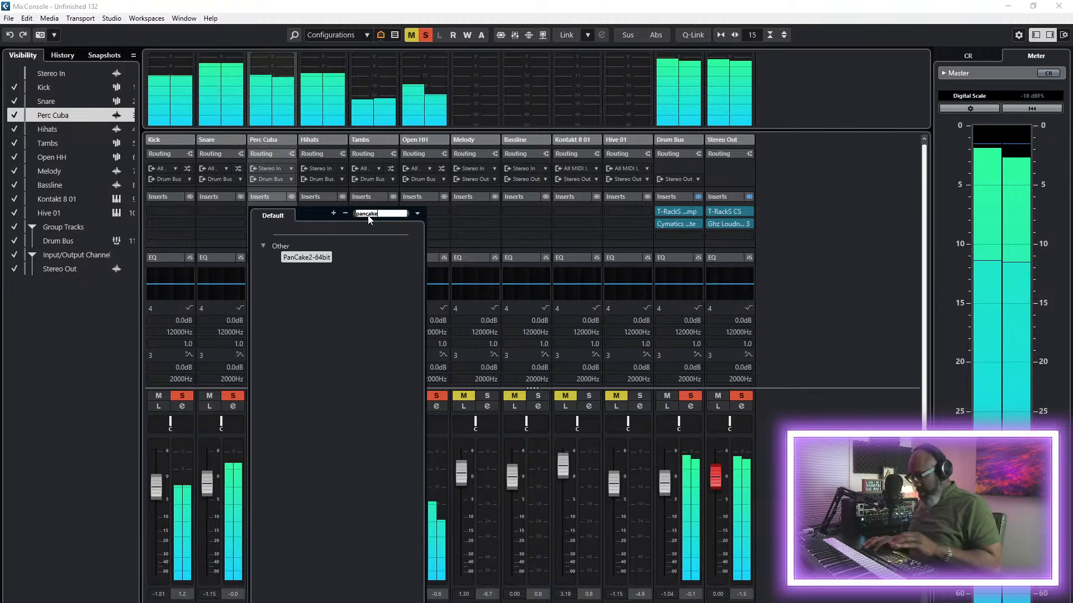
left_click(307, 257)
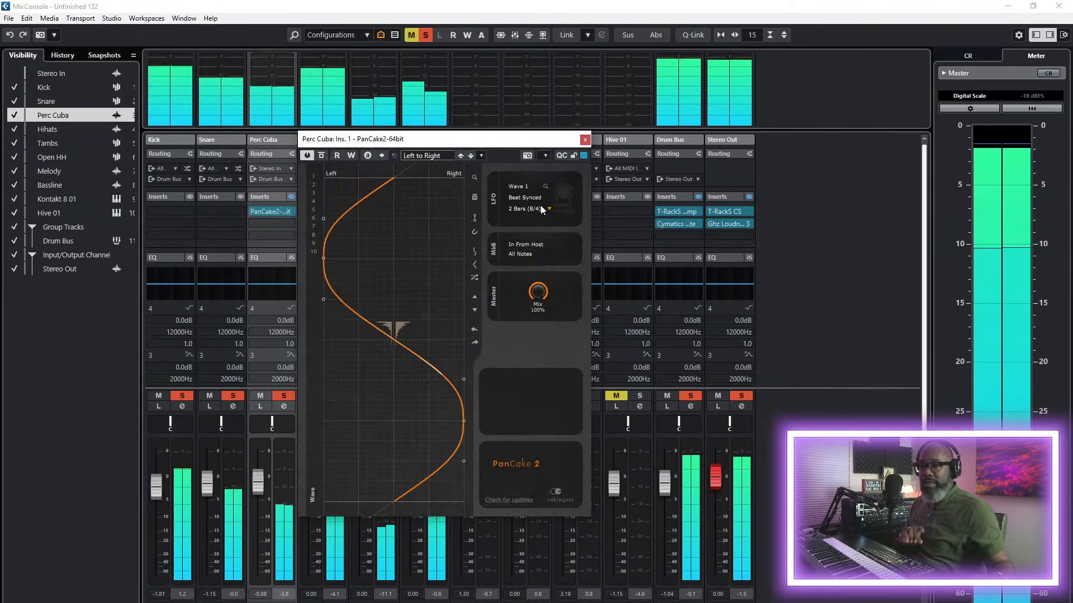
left_click(441, 156)
left_click(444, 206)
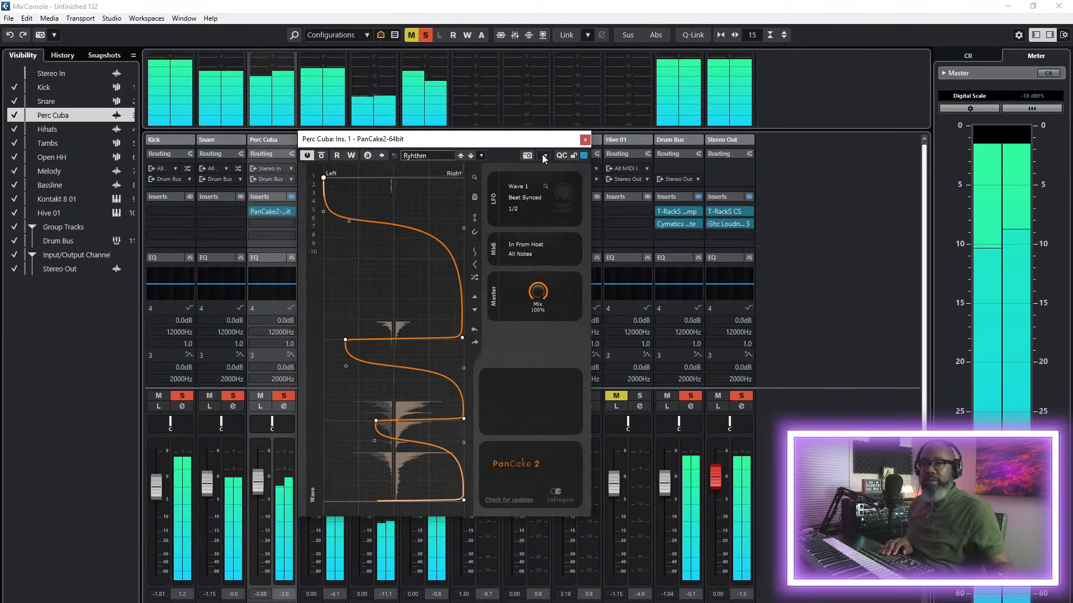
left_click(585, 139)
- Set Perc Cuba to -3.81 dB, Tambs to -0.67 dB, Open HH to 0.62 dB and Hihats to -1.04 dB, and unsolo the Drum Bus
scroll(255, 491, "down", 2)
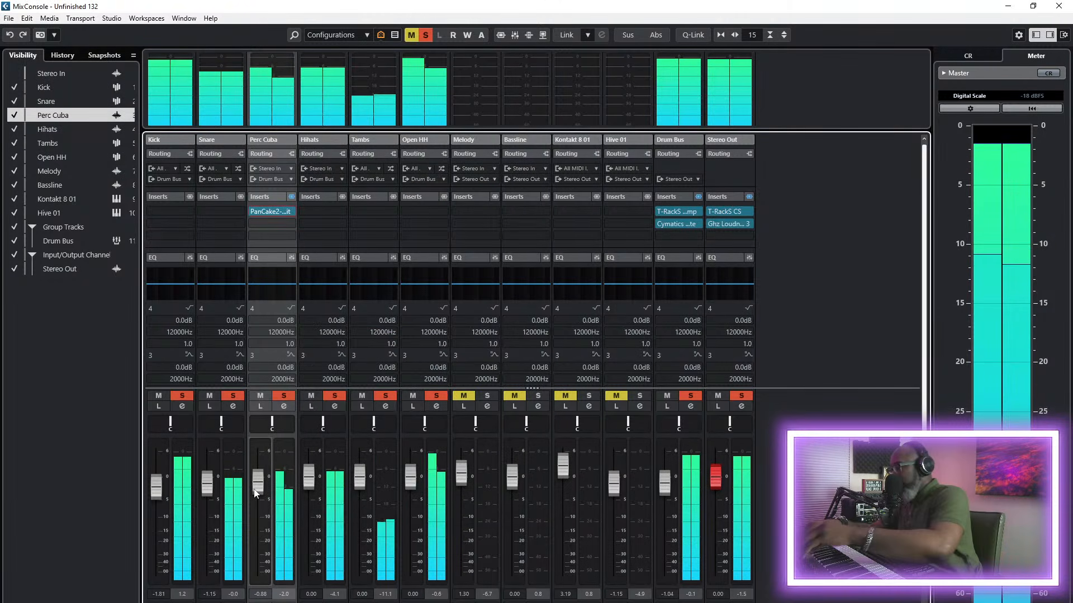
scroll(254, 492, "down", 3)
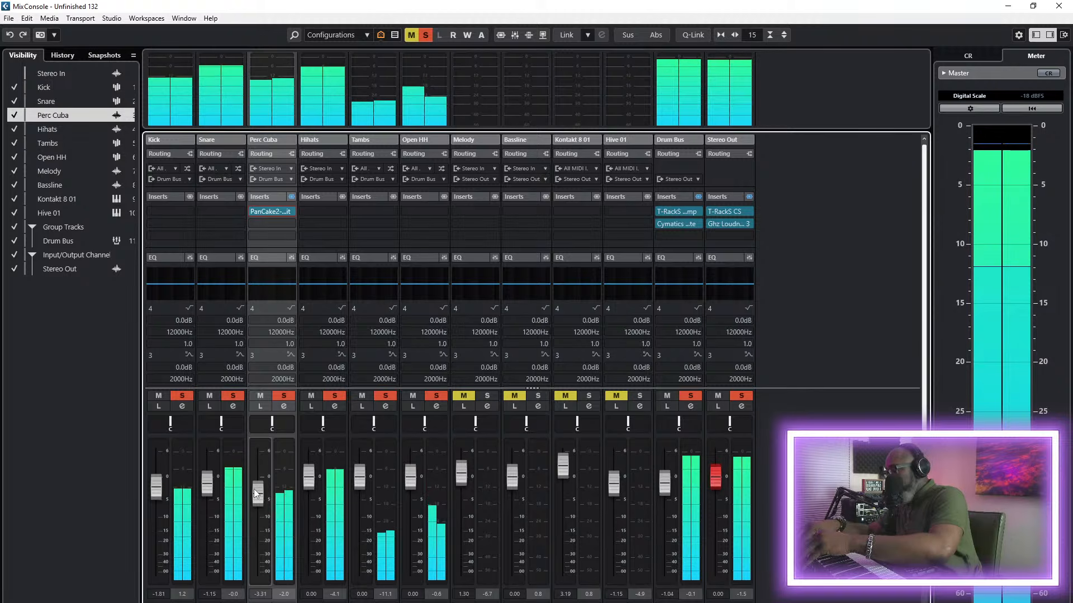
scroll(255, 491, "down", 1)
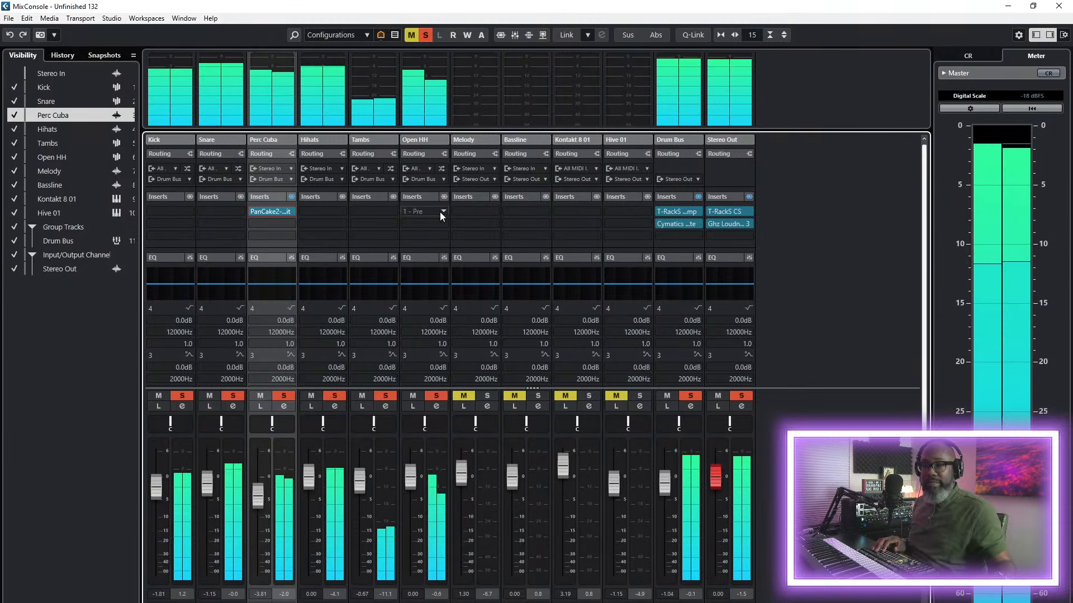
scroll(414, 481, "up", 1)
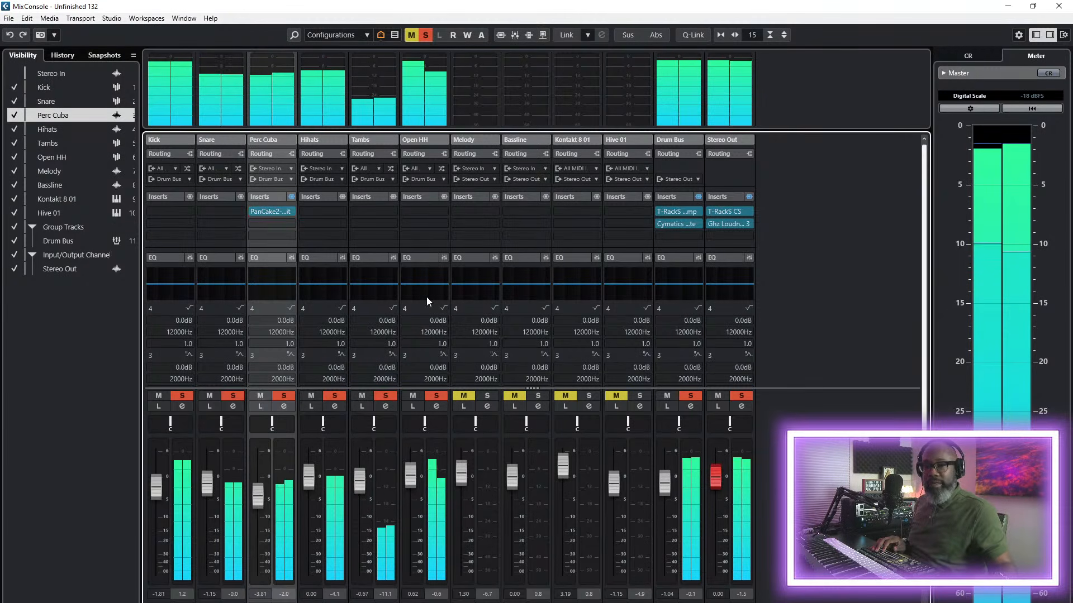
left_click(693, 396)
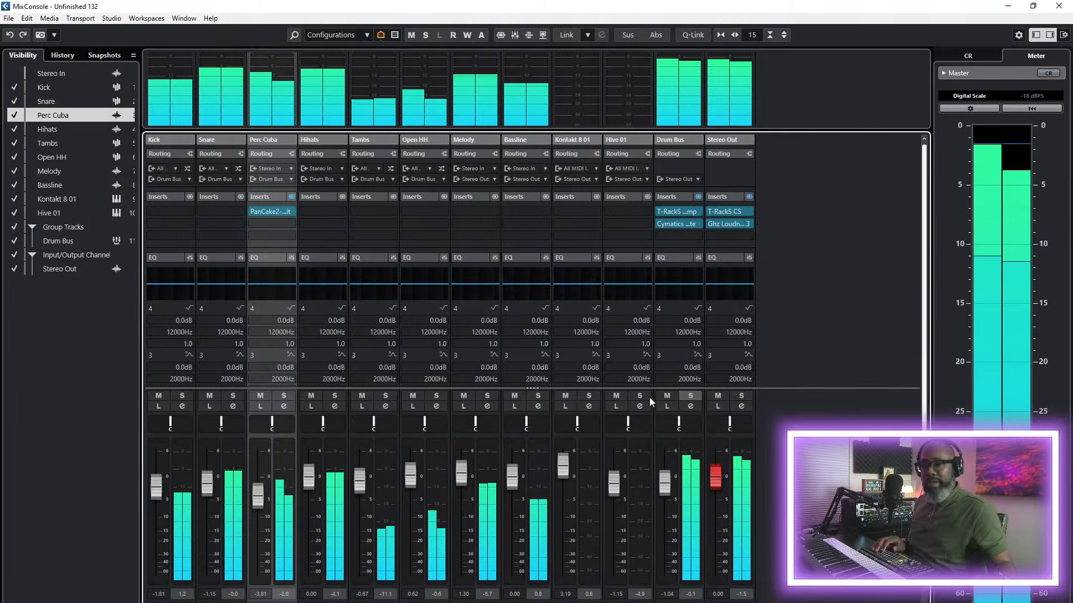
scroll(300, 491, "down", 1)
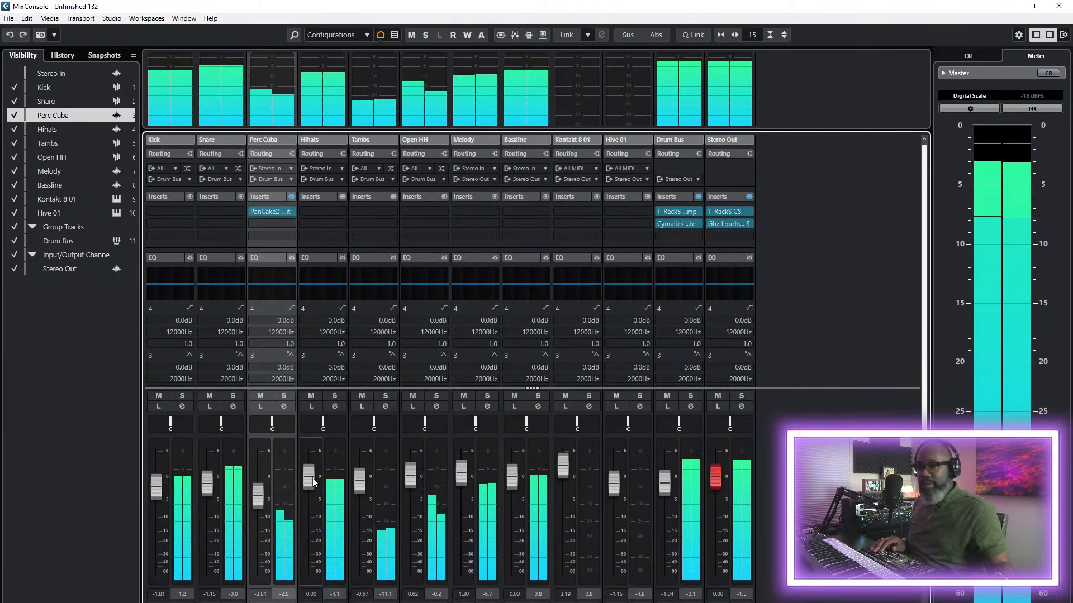
- Load the Basic HiHat EQ preset on the Hihats channel
right_click(325, 259)
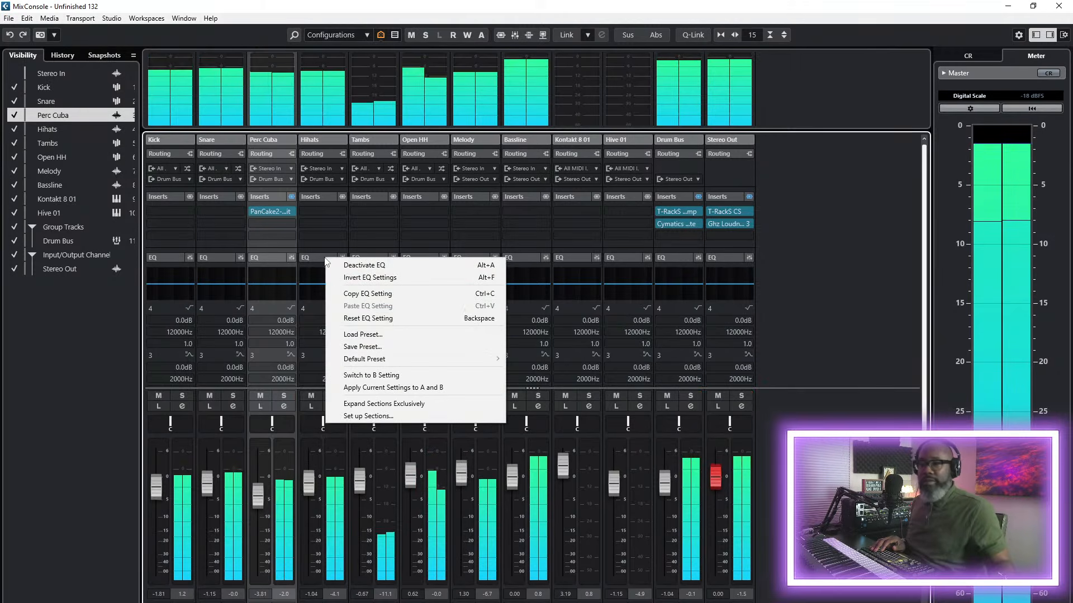
left_click(363, 334)
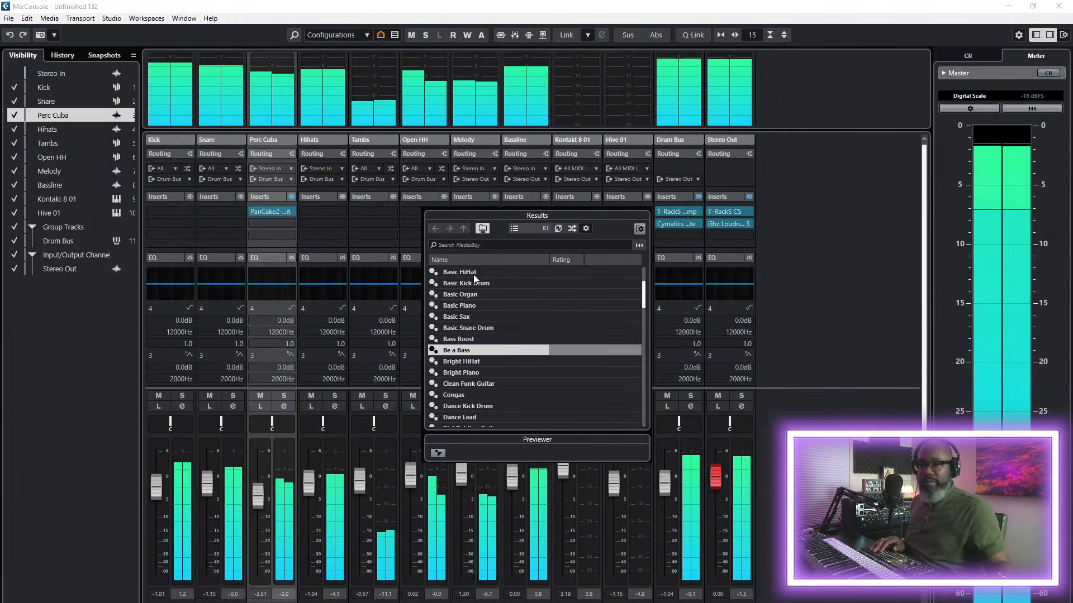
double_click(469, 301)
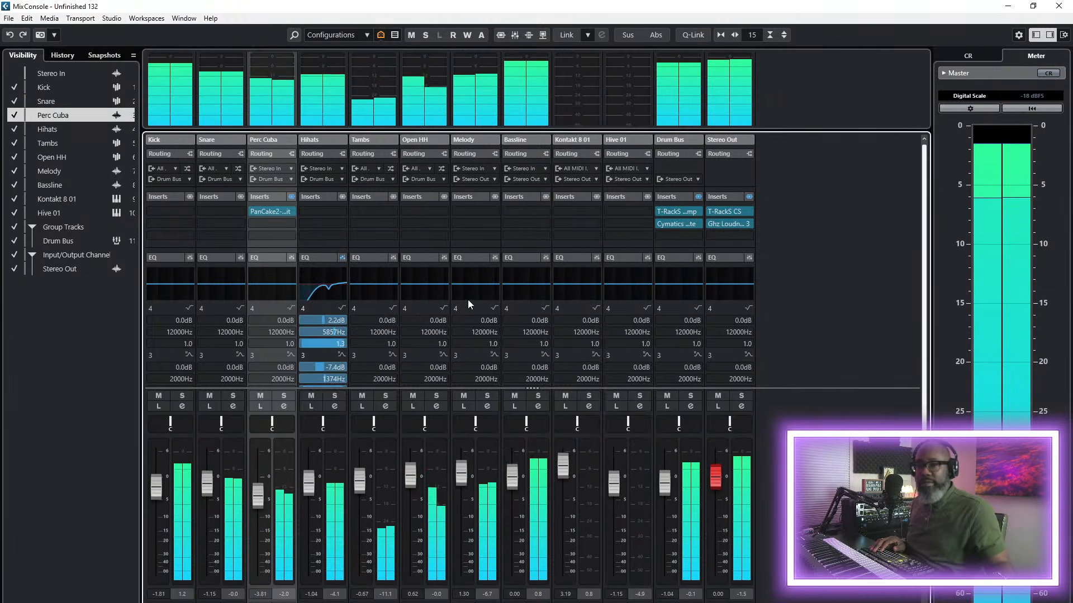
- Browse the EQ presets for the Tambs channel and load Drum Percussion
right_click(378, 260)
left_click(413, 334)
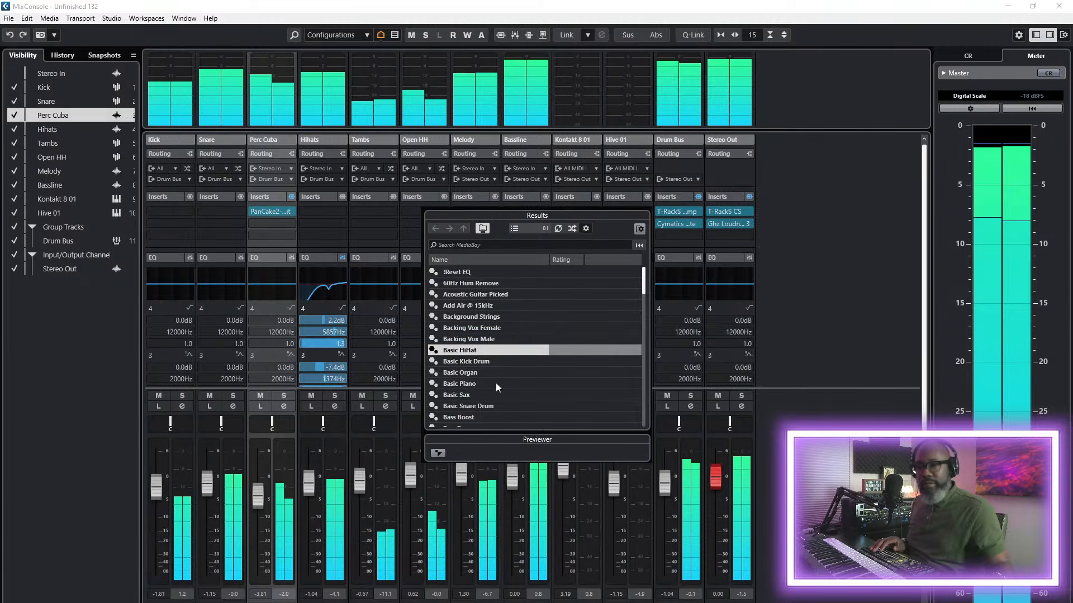
scroll(496, 381, "down", 2)
scroll(495, 360, "down", 2)
scroll(486, 361, "up", 4)
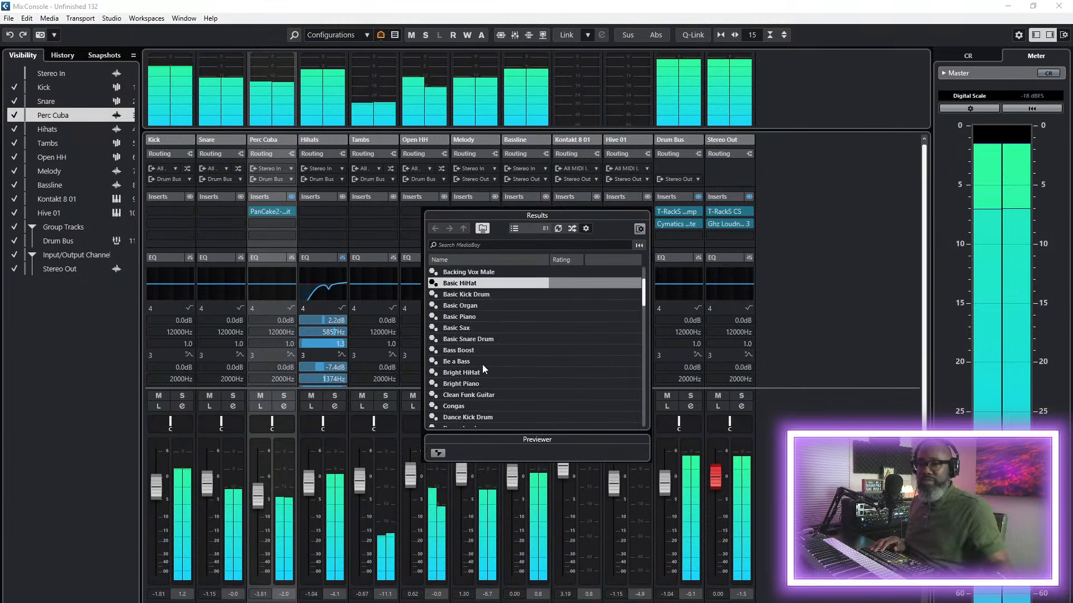
scroll(481, 364, "up", 2)
scroll(484, 347, "down", 2)
scroll(484, 346, "down", 3)
double_click(461, 361)
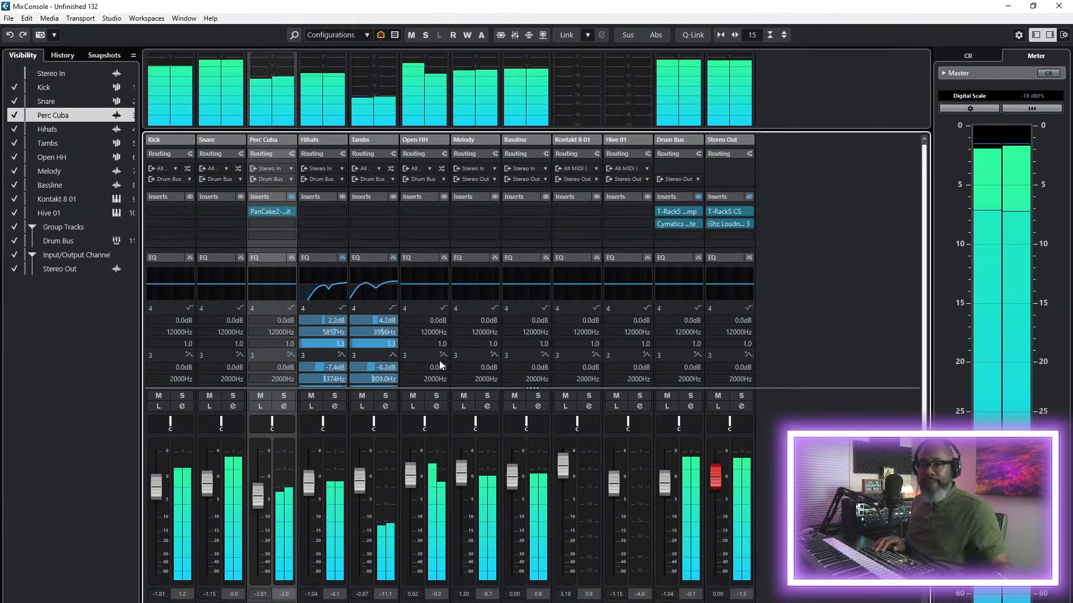
- Load the Drum Percussion EQ preset on the Perc Cuba channel
right_click(260, 257)
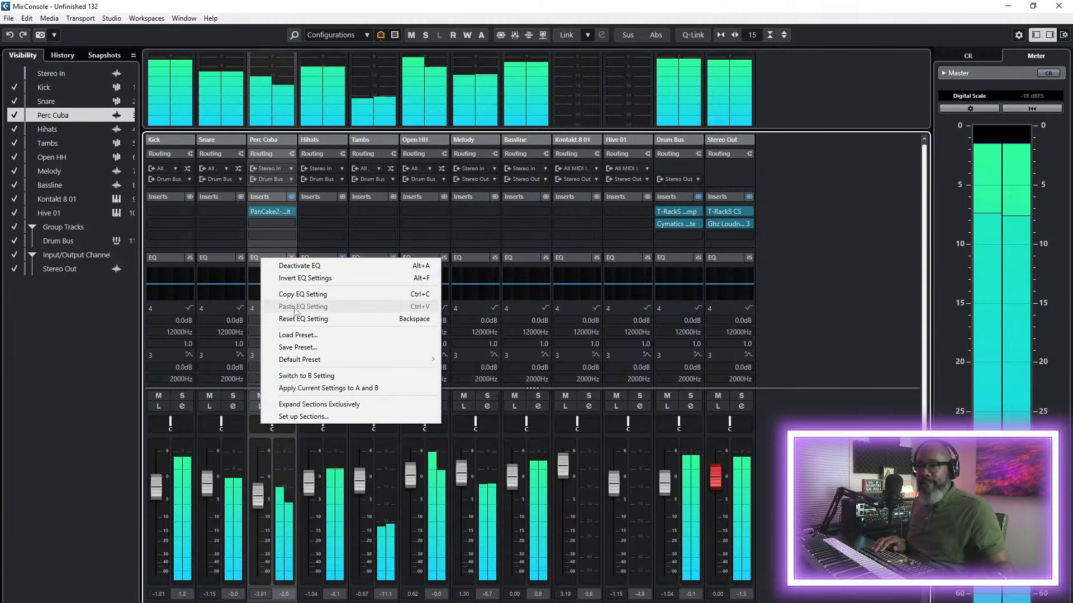
left_click(296, 335)
double_click(479, 353)
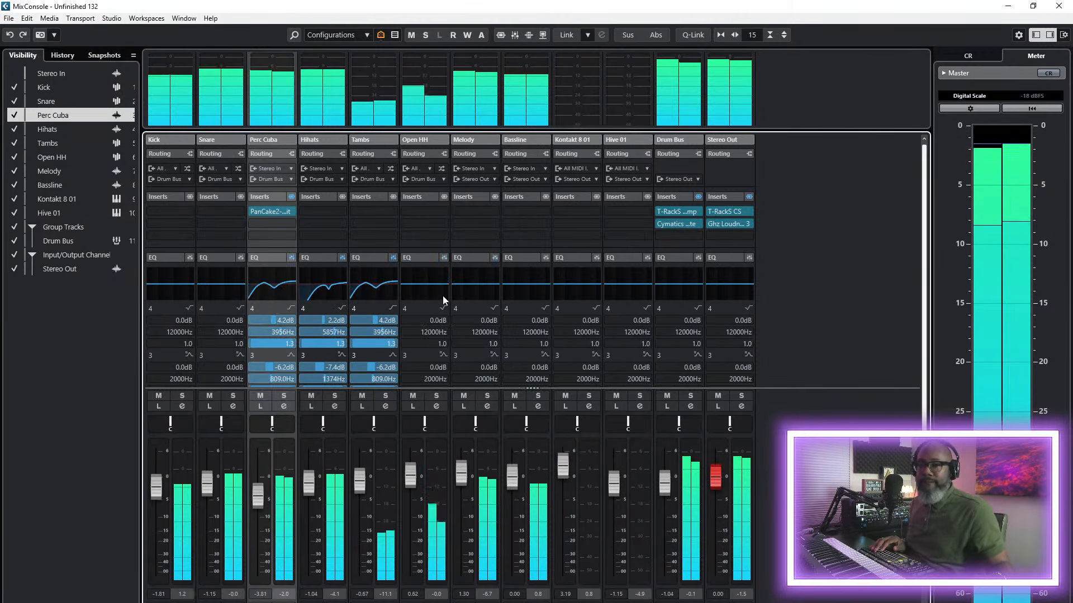
- Load the Basic HiHat EQ preset on the Open HH channel
right_click(427, 255)
left_click(464, 335)
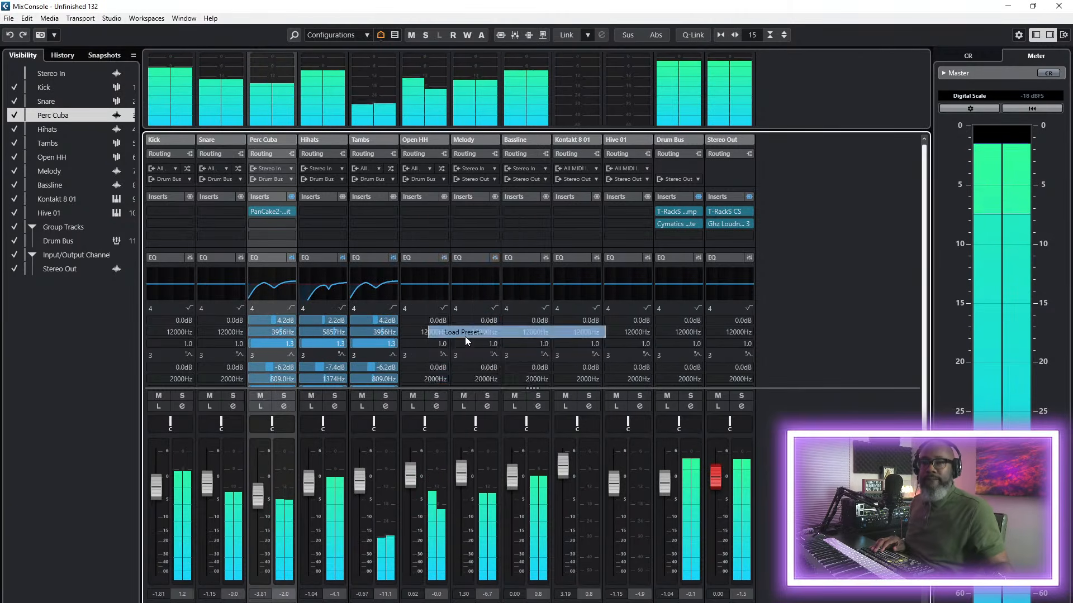
scroll(484, 351, "up", 6)
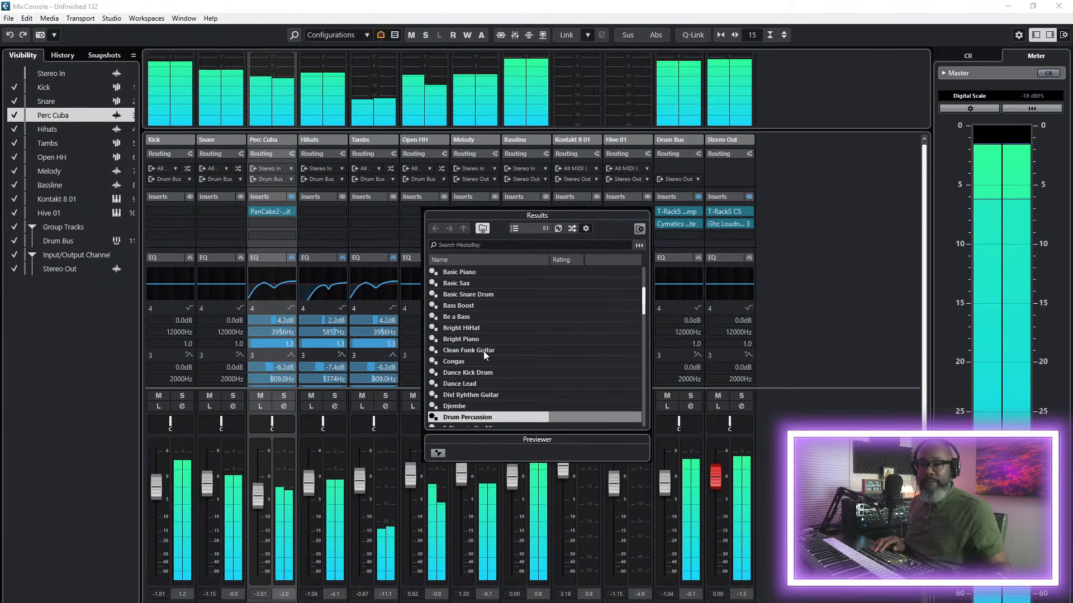
double_click(486, 351)
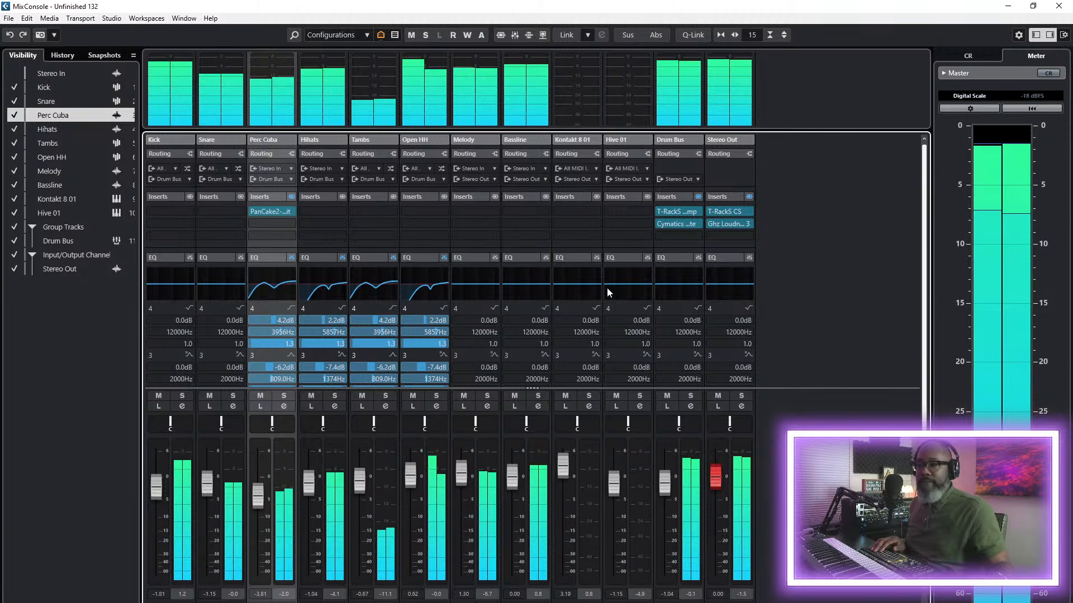
- Look through the EQ presets for the Melody channel and load Presence
right_click(475, 266)
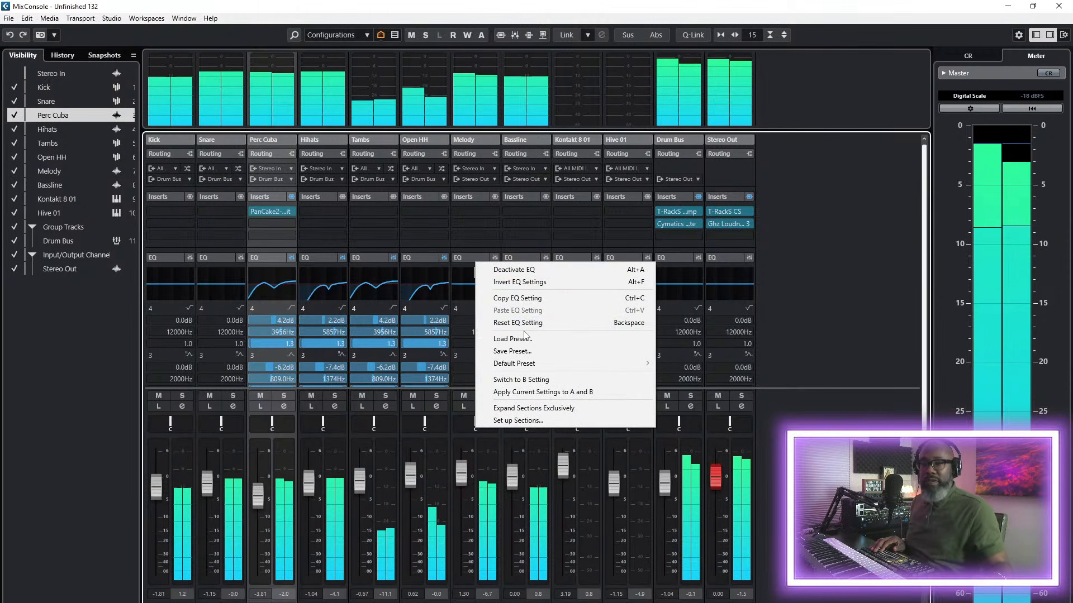
left_click(471, 340)
scroll(479, 364, "down", 9)
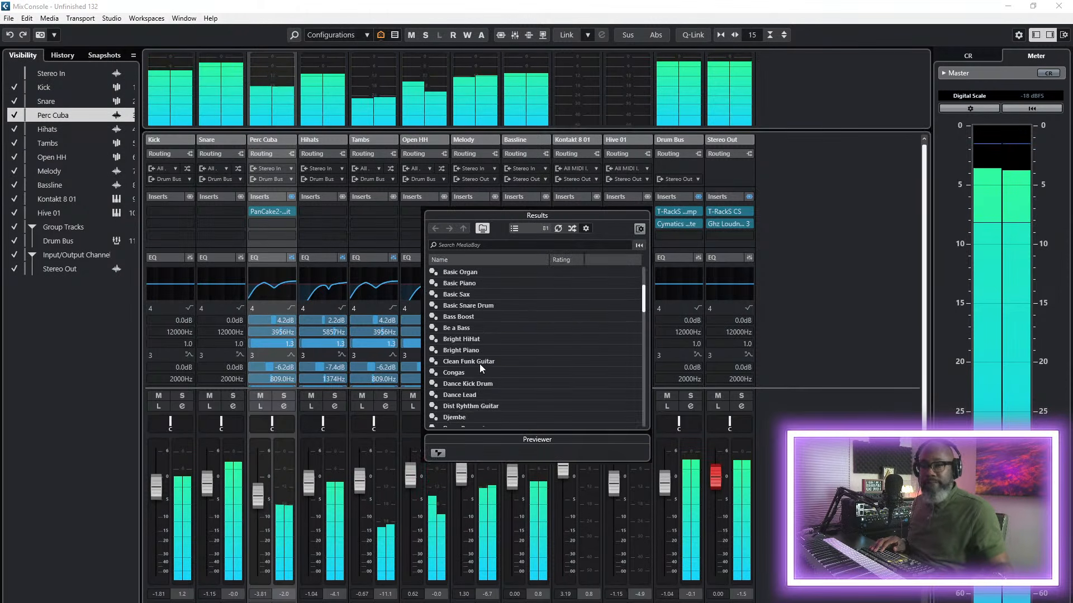
scroll(486, 366, "down", 3)
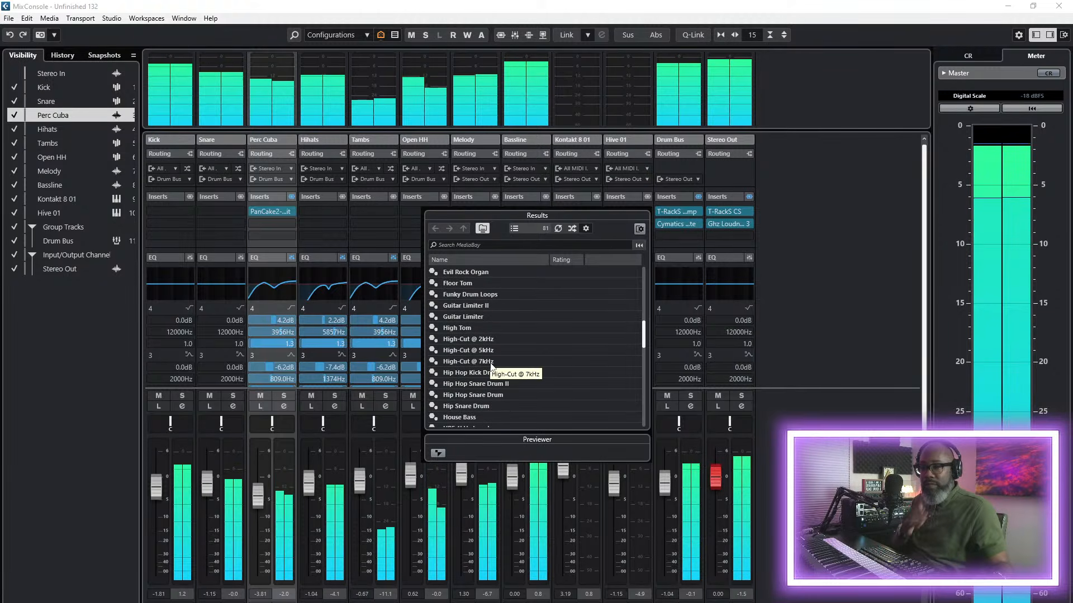
scroll(540, 339, "up", 6)
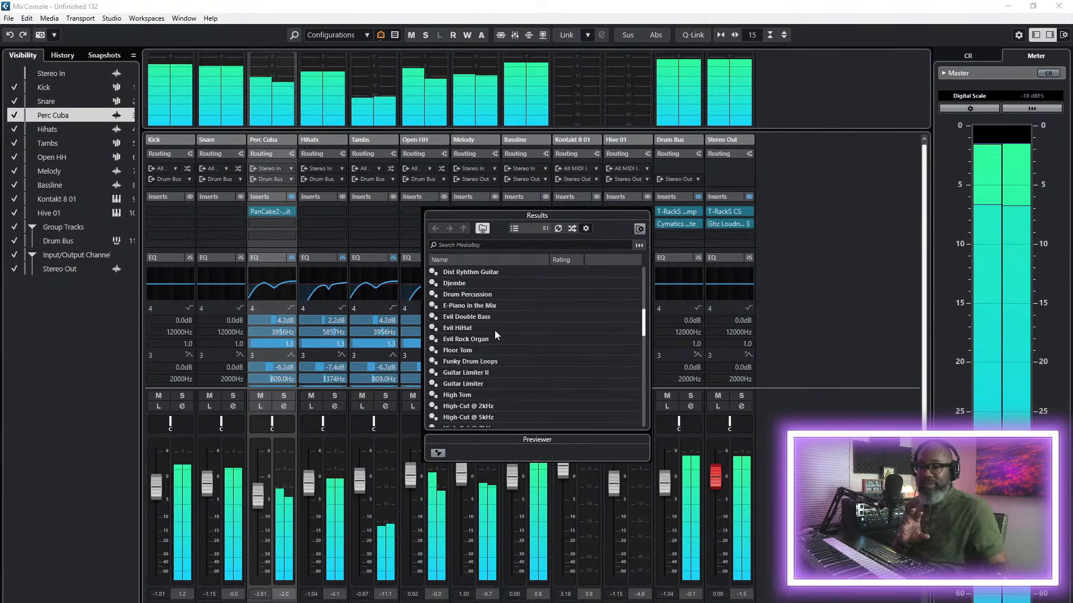
scroll(501, 335, "down", 15)
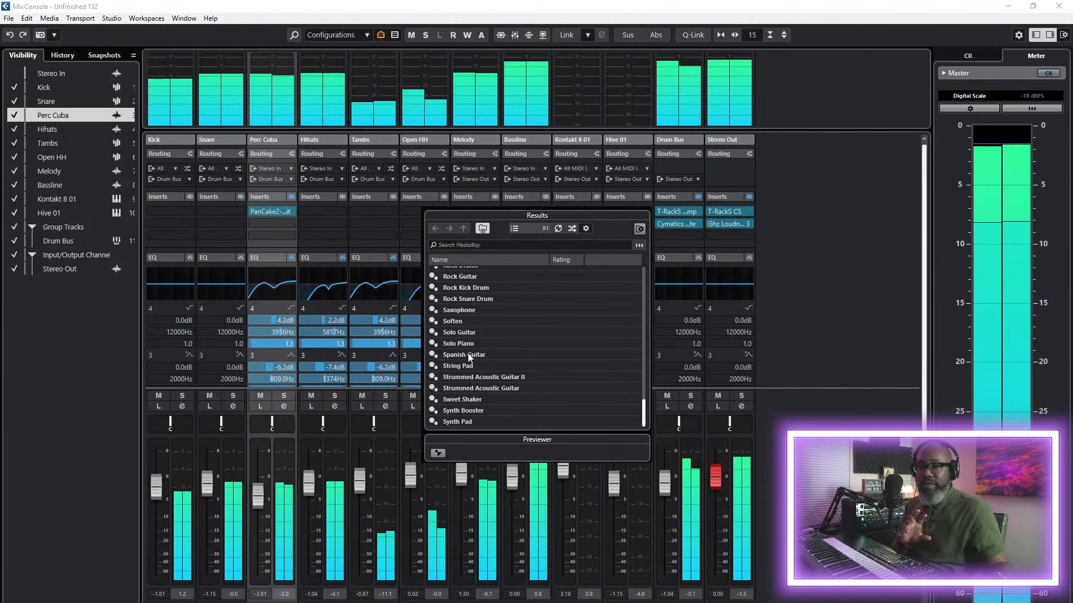
scroll(469, 338, "up", 2)
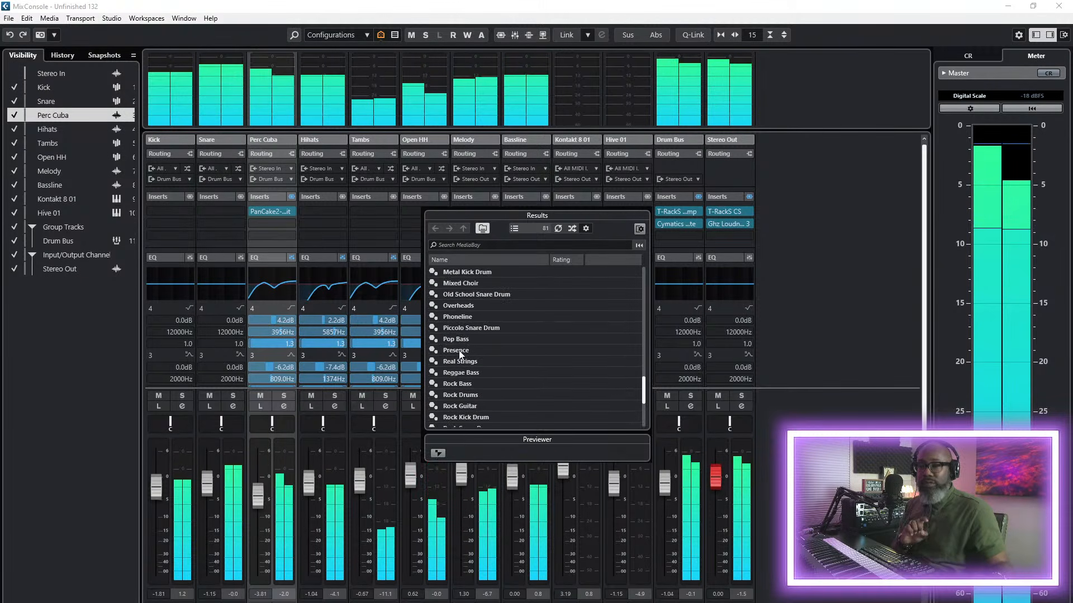
double_click(462, 350)
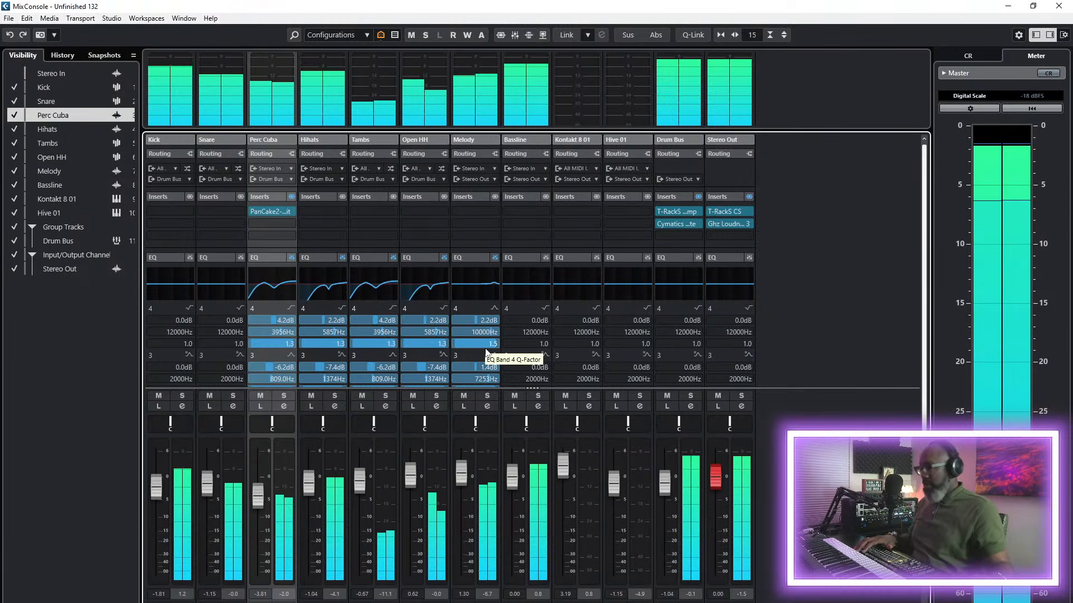
- Return to the project window, select the Kontakt 8 01 track, and open Kontakt's library browser
key("F3")
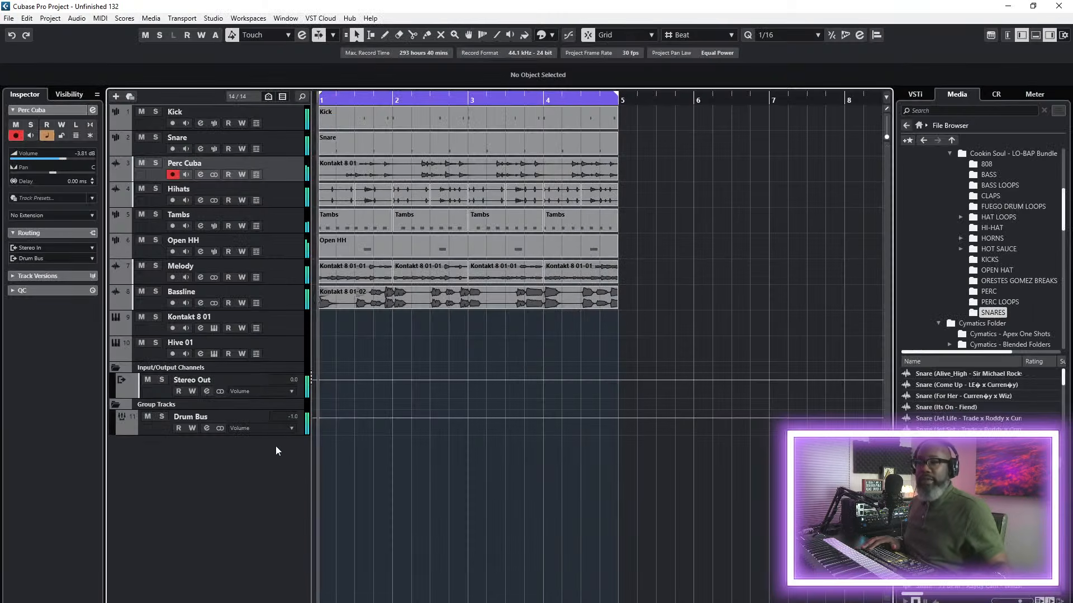
left_click(289, 328)
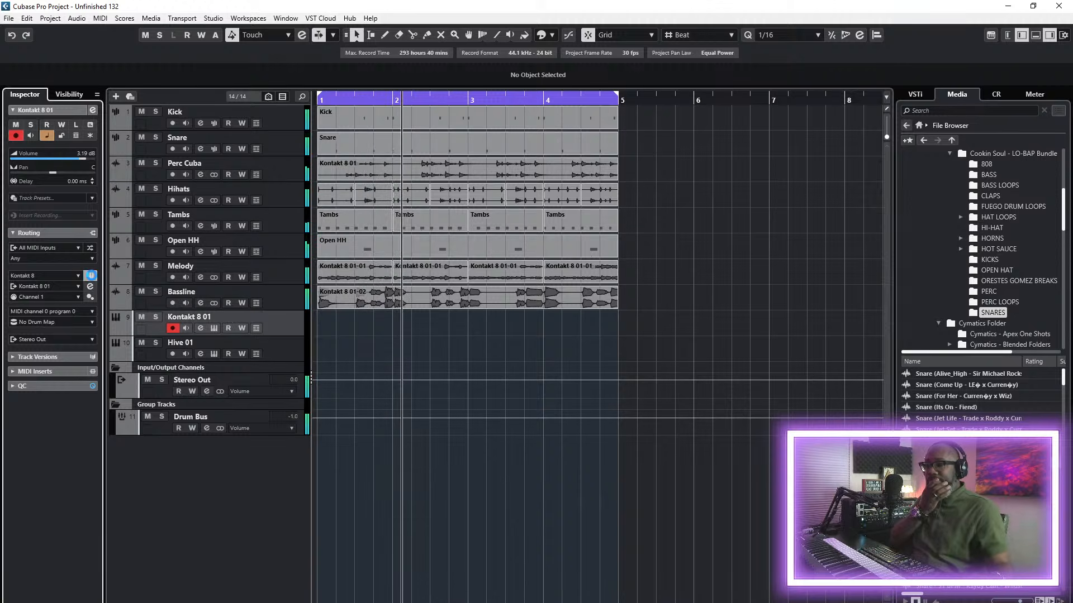
left_click(90, 275)
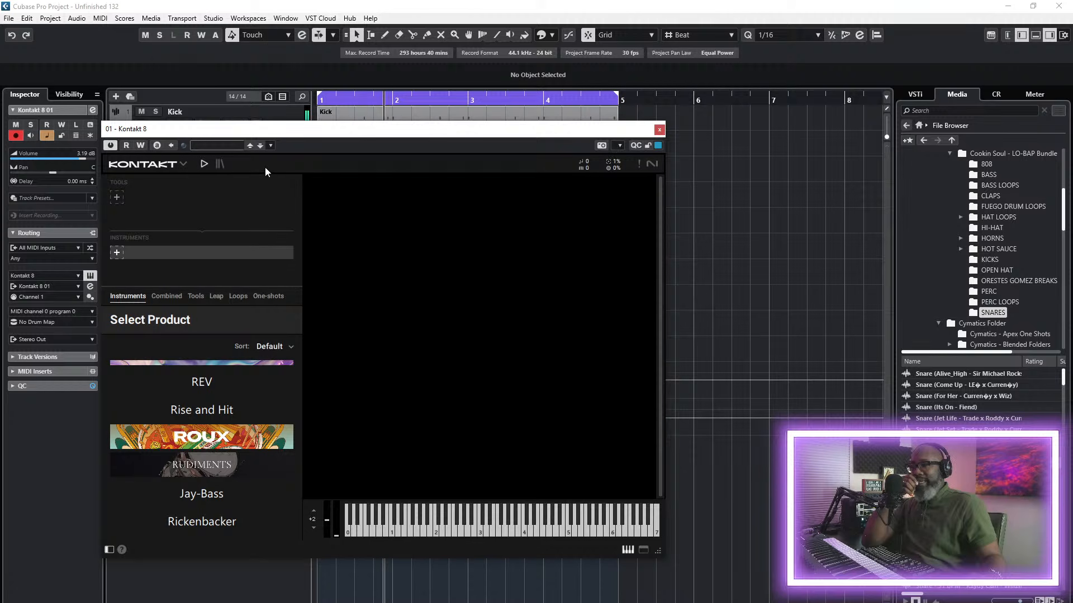
left_click(220, 165)
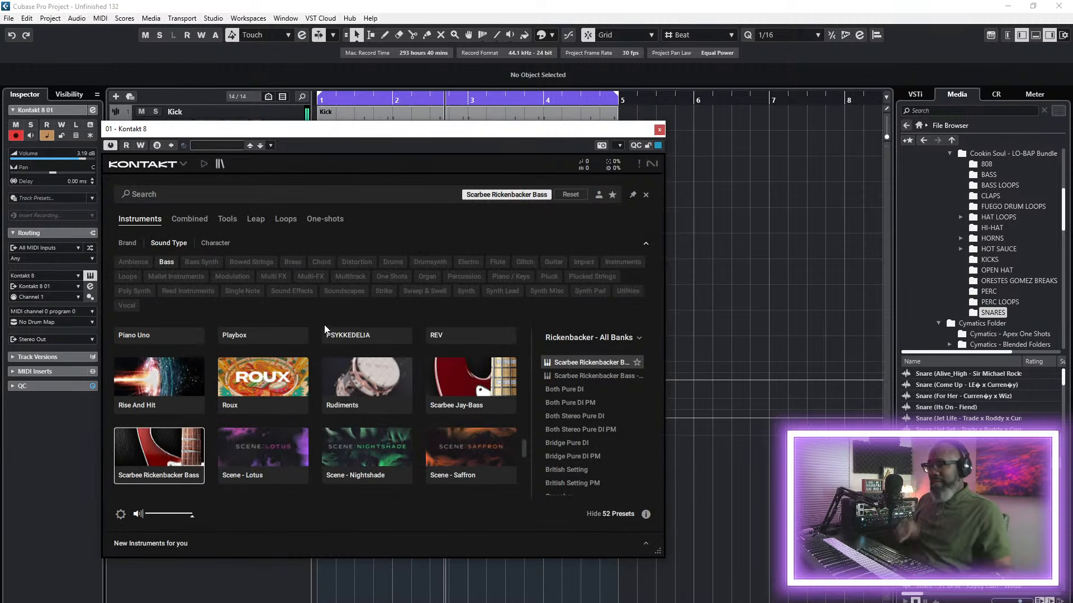
- Browse Kontakt's instrument libraries and select Session Horns
scroll(275, 448, "down", 8)
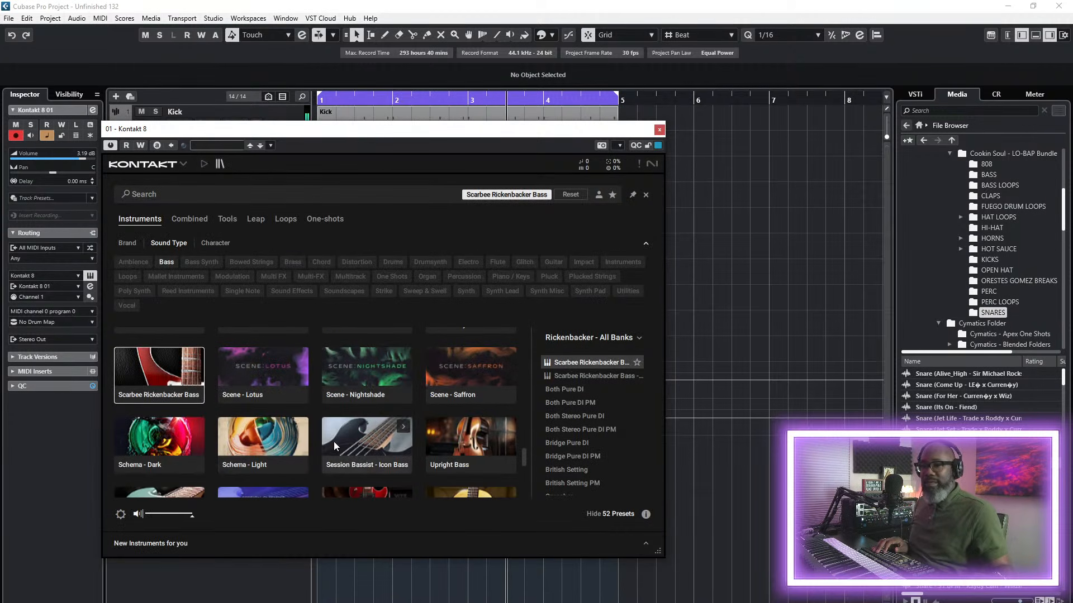
scroll(372, 438, "up", 3)
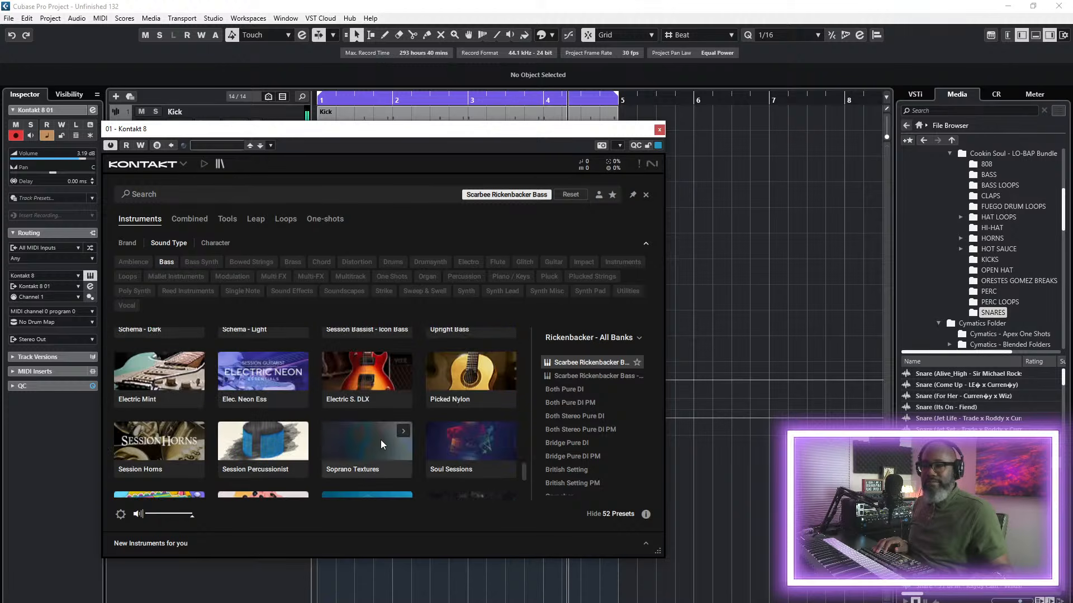
scroll(381, 440, "down", 2)
scroll(384, 434, "up", 2)
left_click(130, 423)
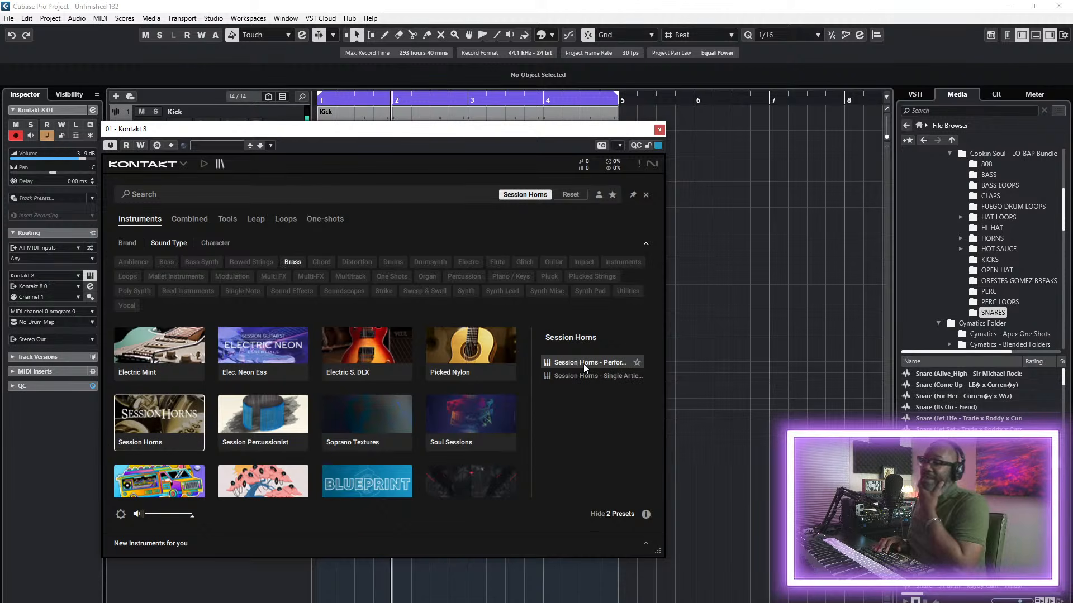
- Load the Session Horns - Performance preset into Kontakt and close the plug-in window
double_click(583, 363)
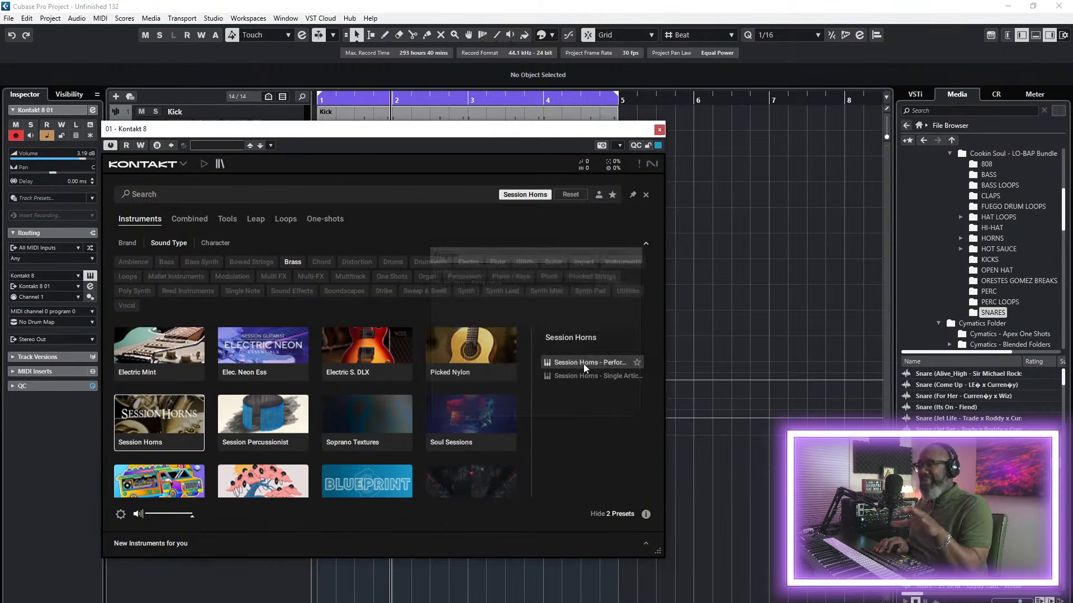
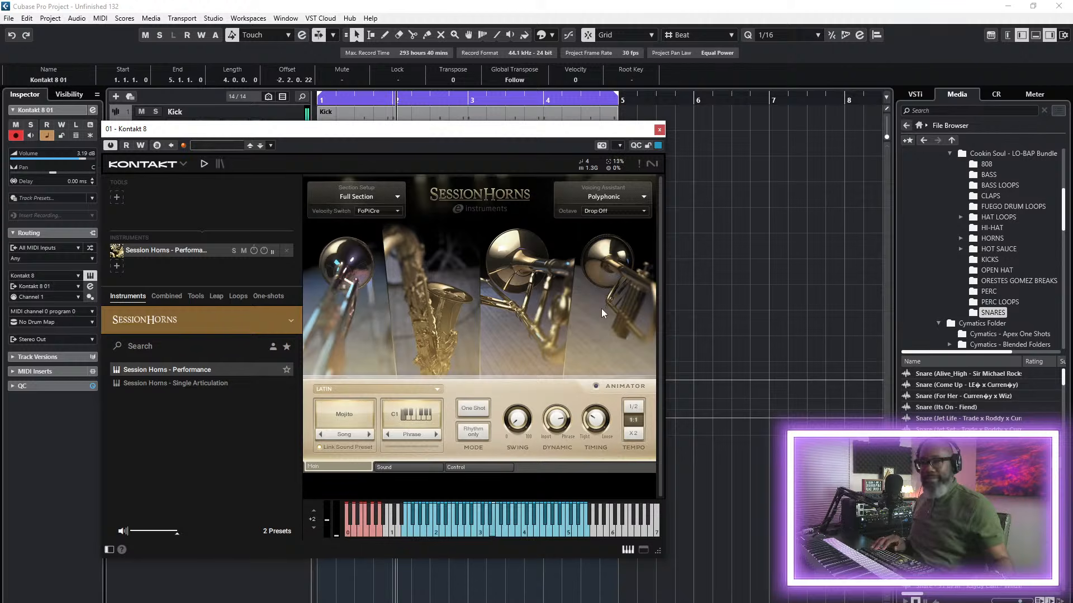
left_click(659, 129)
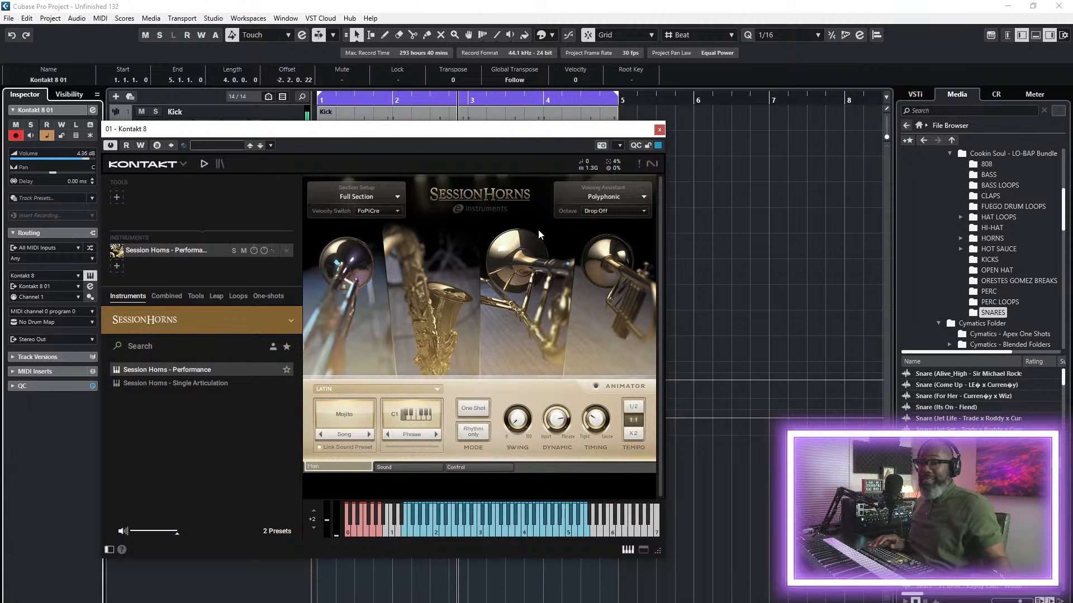
left_click(659, 129)
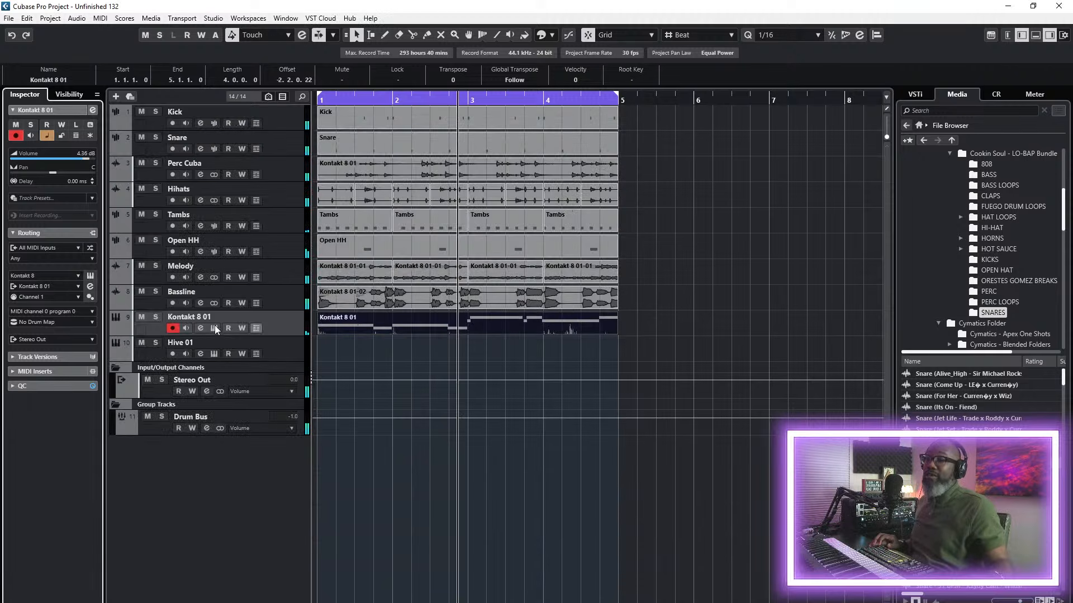
- Render the horn part on the Kontakt 8 01 track to a new audio track and delete the original MIDI part
left_click(156, 317)
right_click(336, 323)
mouse_move(489, 400)
left_click(529, 400)
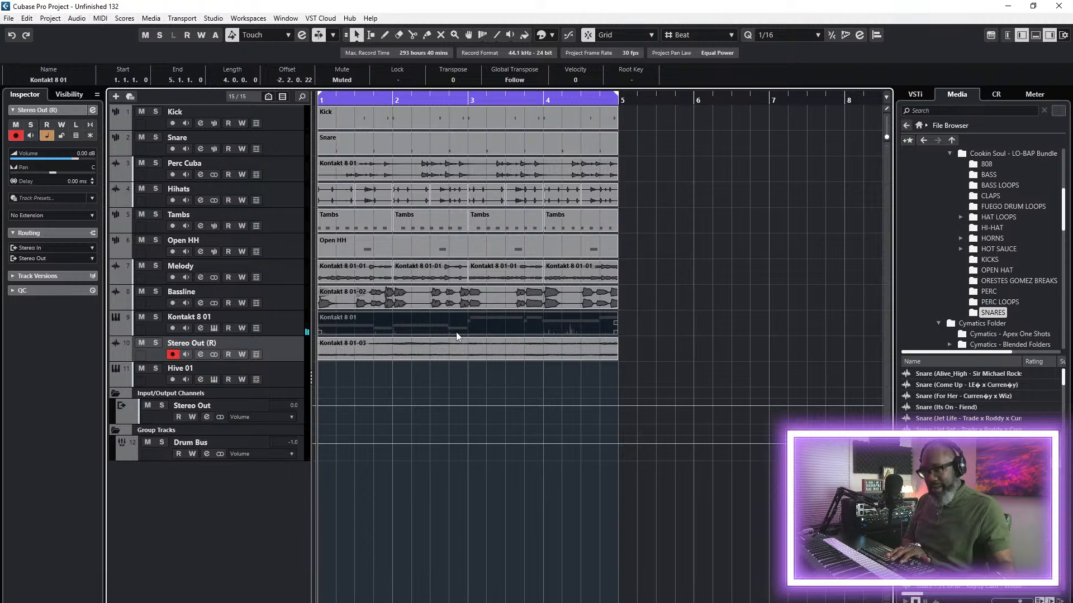
key("Delete")
- Rename the rendered audio track Horns and move it above the Kontakt 8 01 track while the project plays
key("F2")
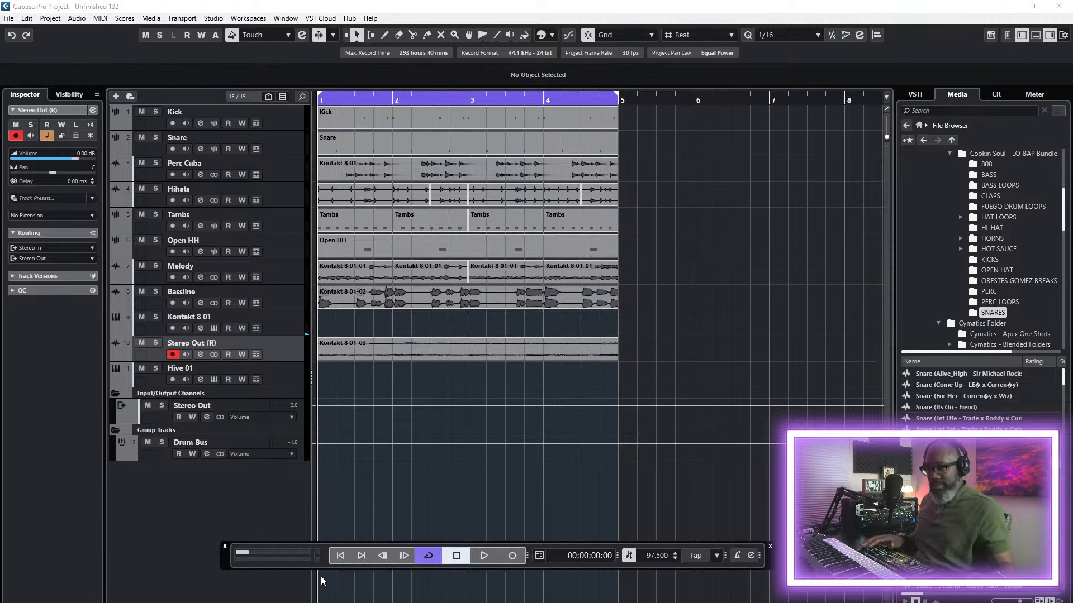
key("space")
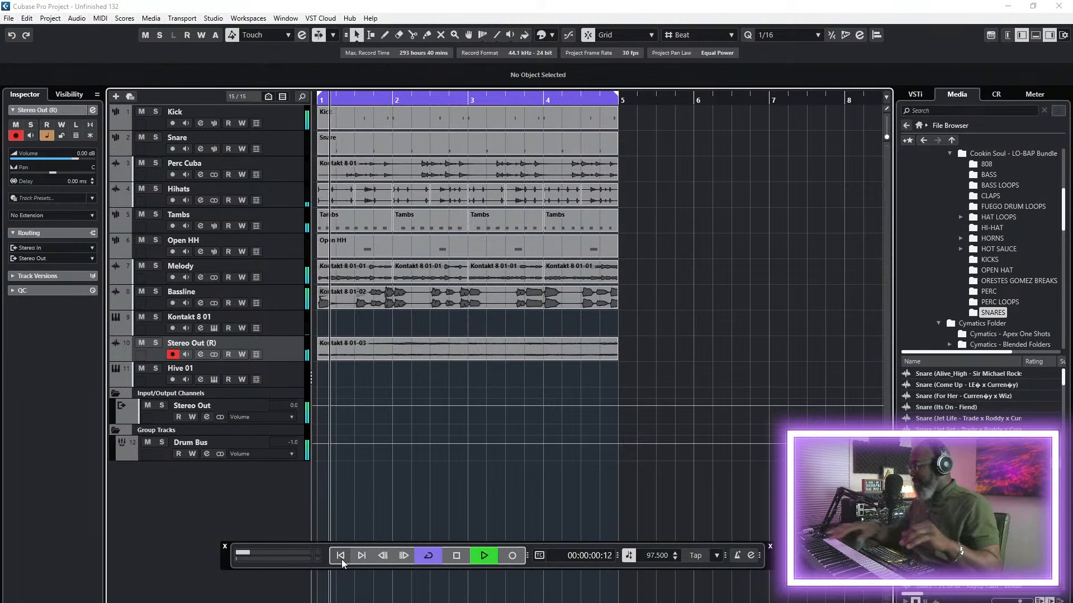
double_click(216, 344)
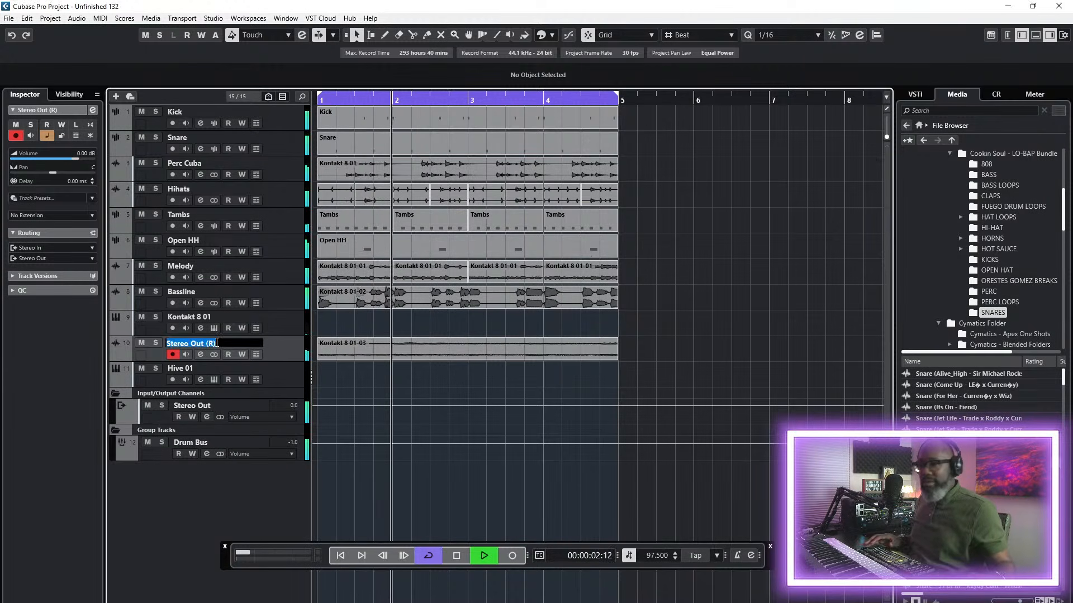
type("Horns")
key("Return")
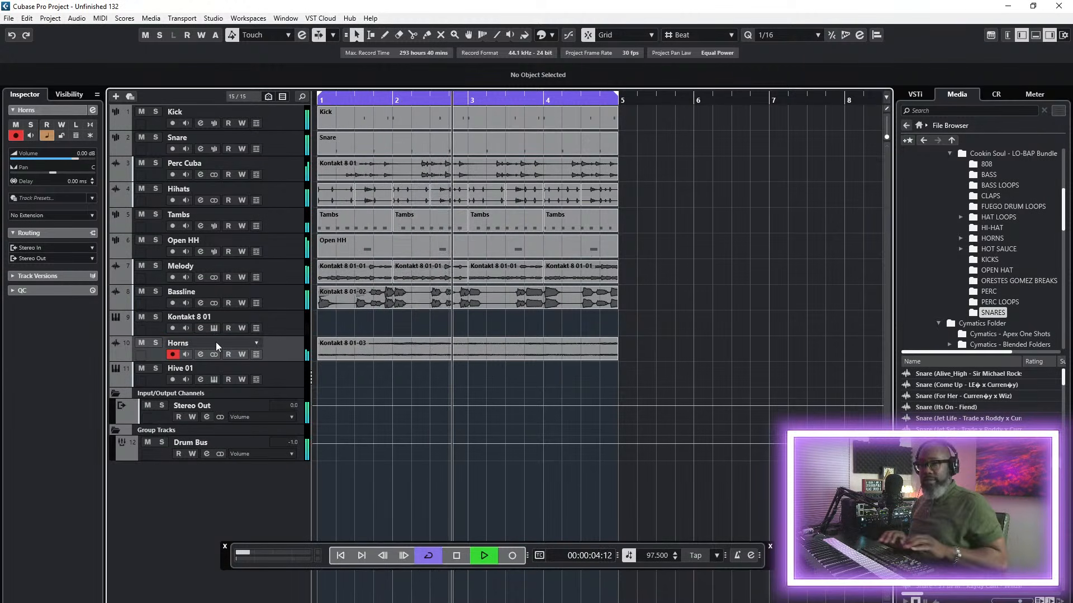
left_click_drag(277, 347, 285, 327)
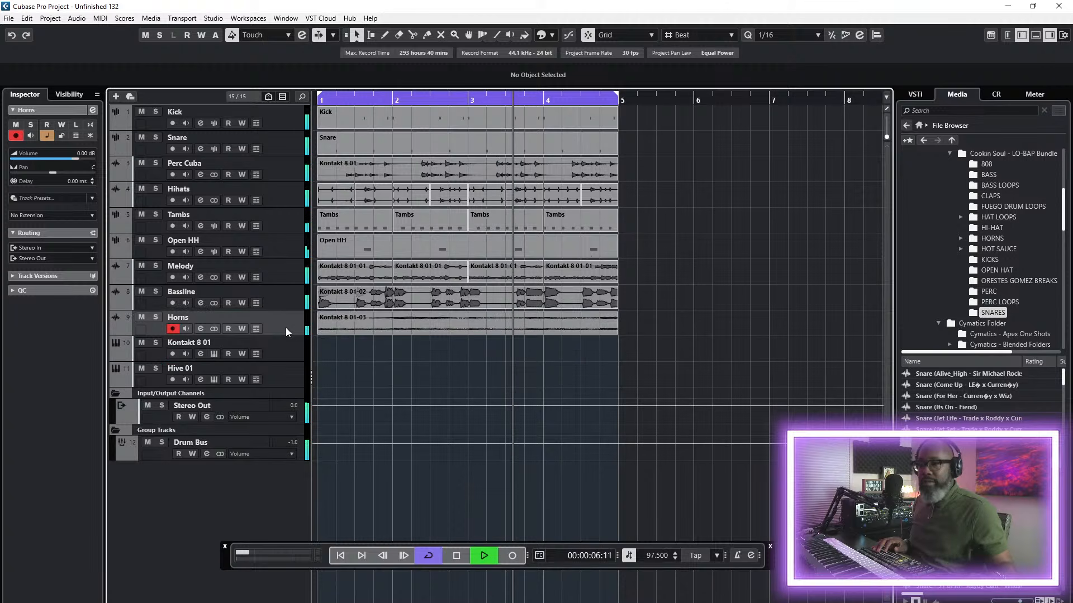
- Insert the Raum reverb on the Horns channel in the mixer and turn its Mix slightly below the midpoint
key("F3")
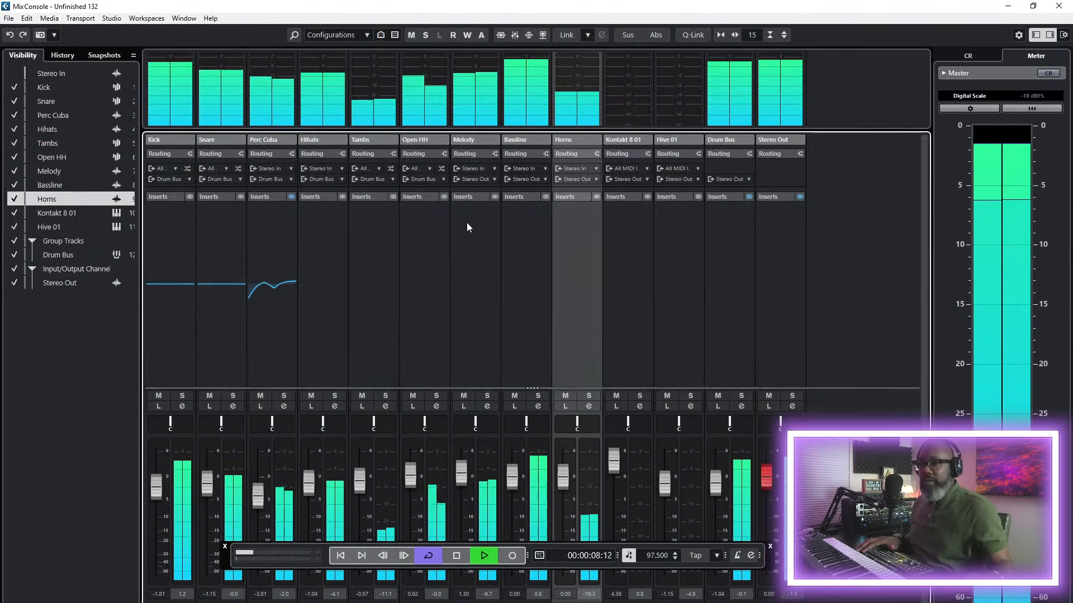
left_click(597, 215)
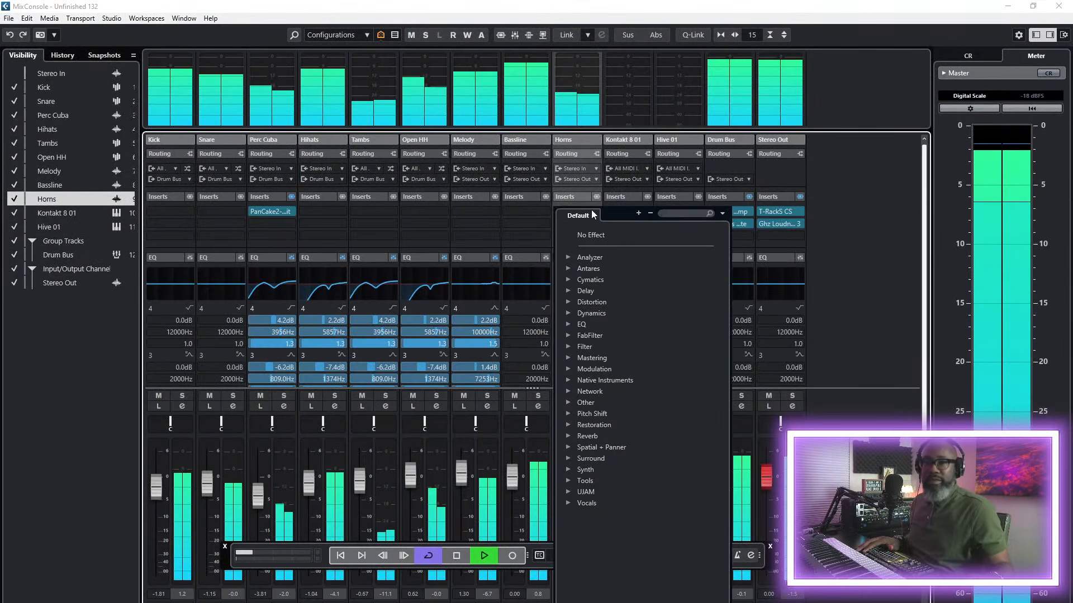
type("raum")
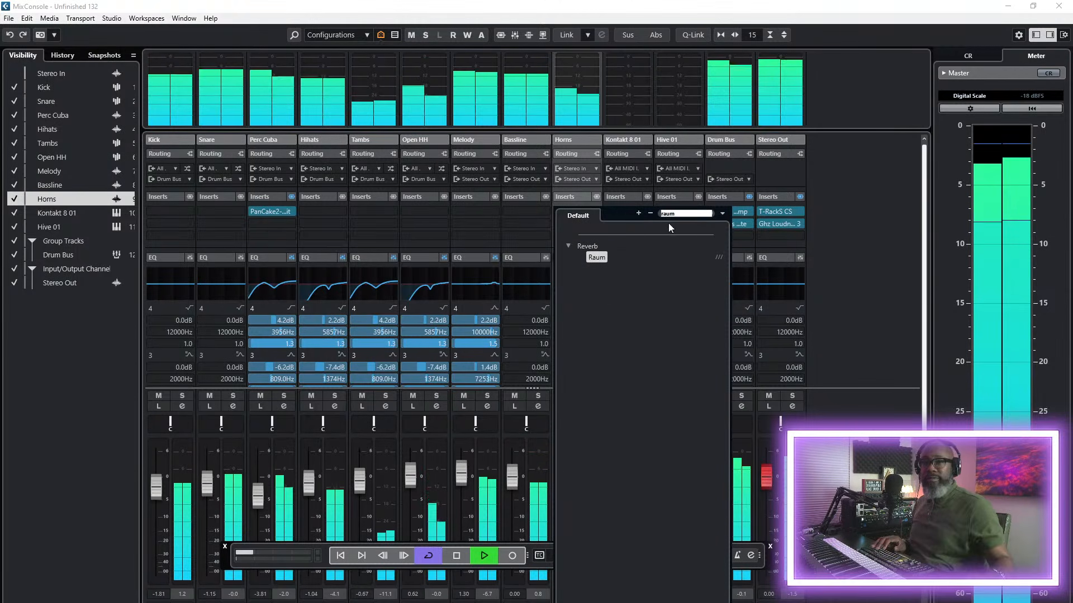
left_click(596, 258)
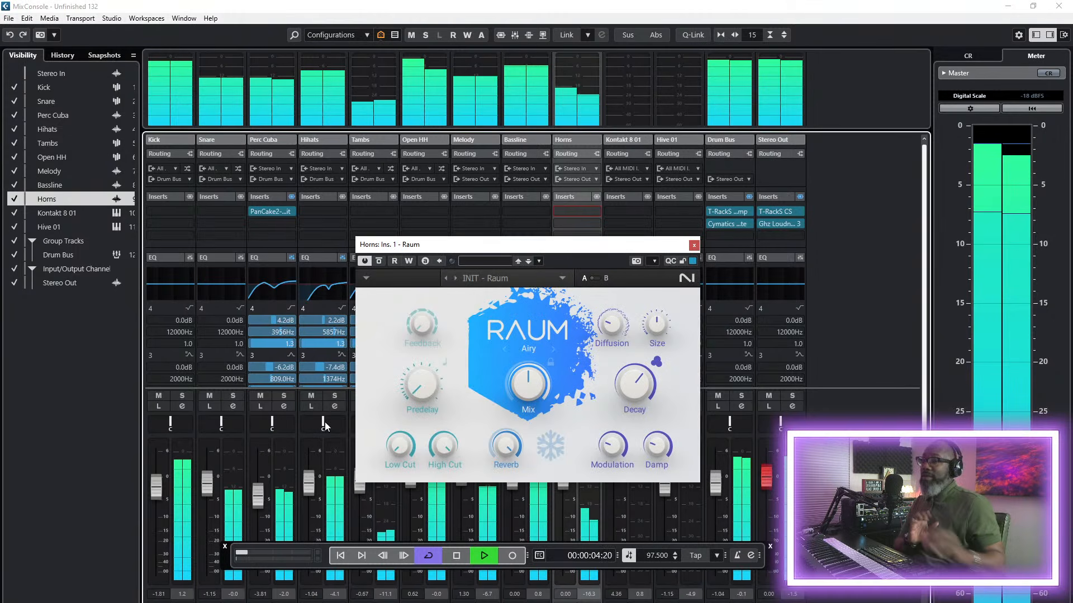
left_click_drag(528, 385, 528, 388)
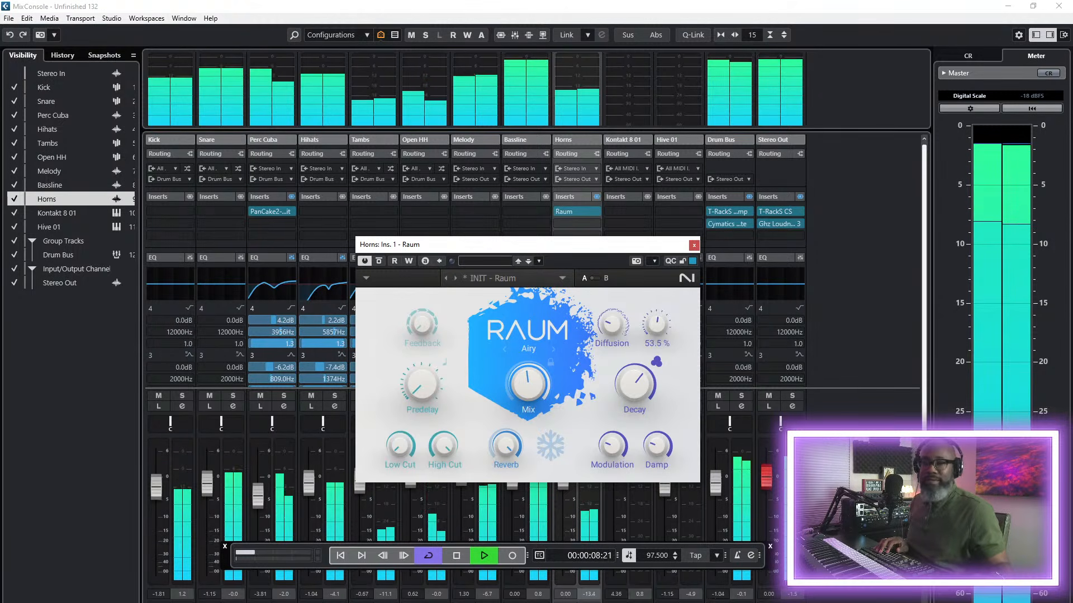
left_click_drag(527, 373, 527, 382)
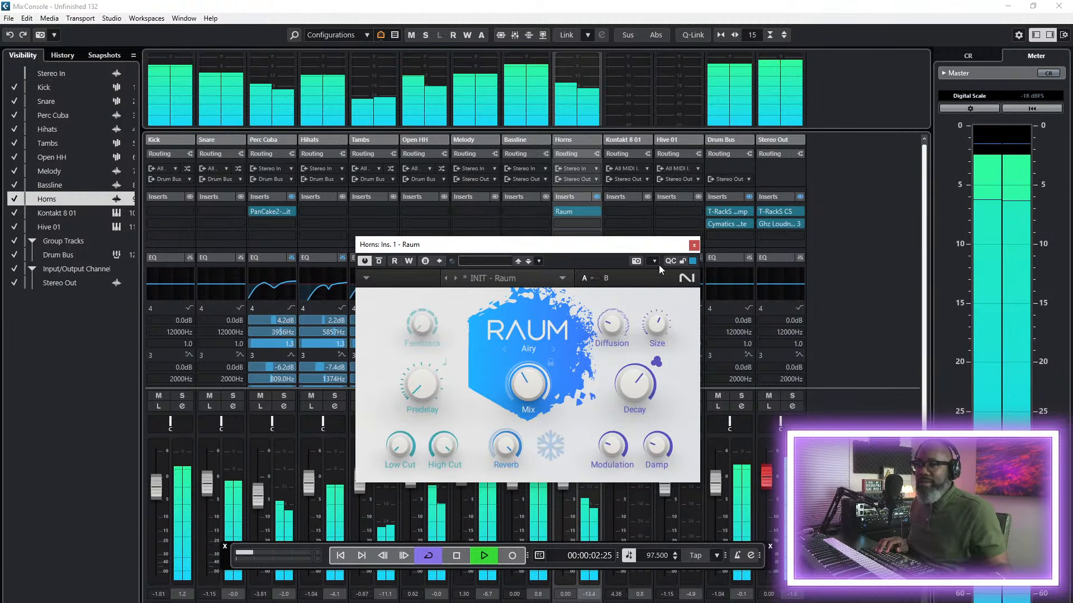
left_click(693, 244)
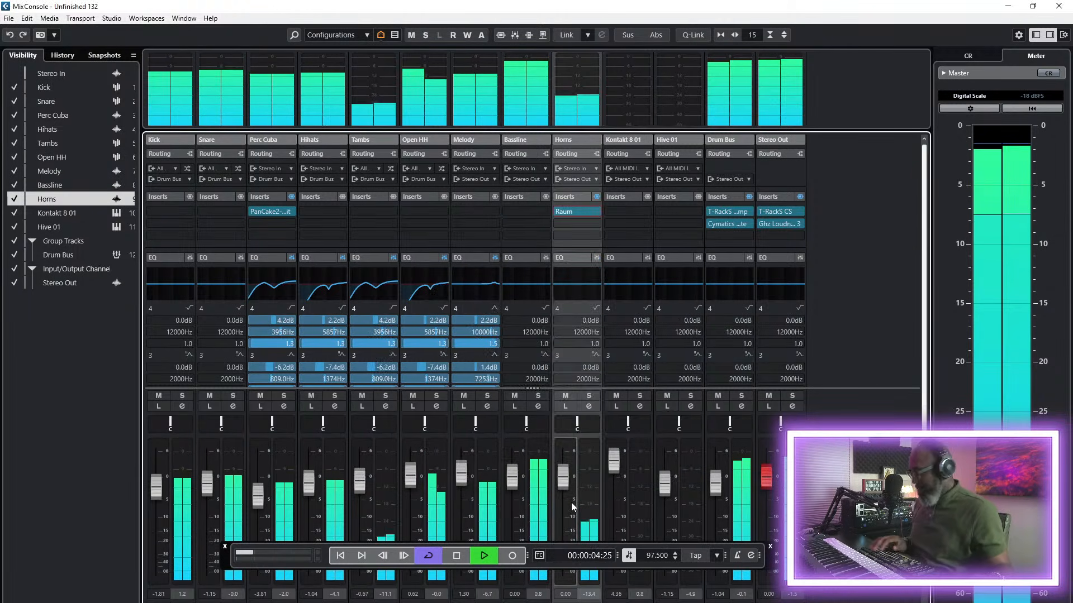
- Lower the Horns channel fader to -0.84 dB and return to the project window
key("F2")
left_click_drag(567, 478, 567, 484)
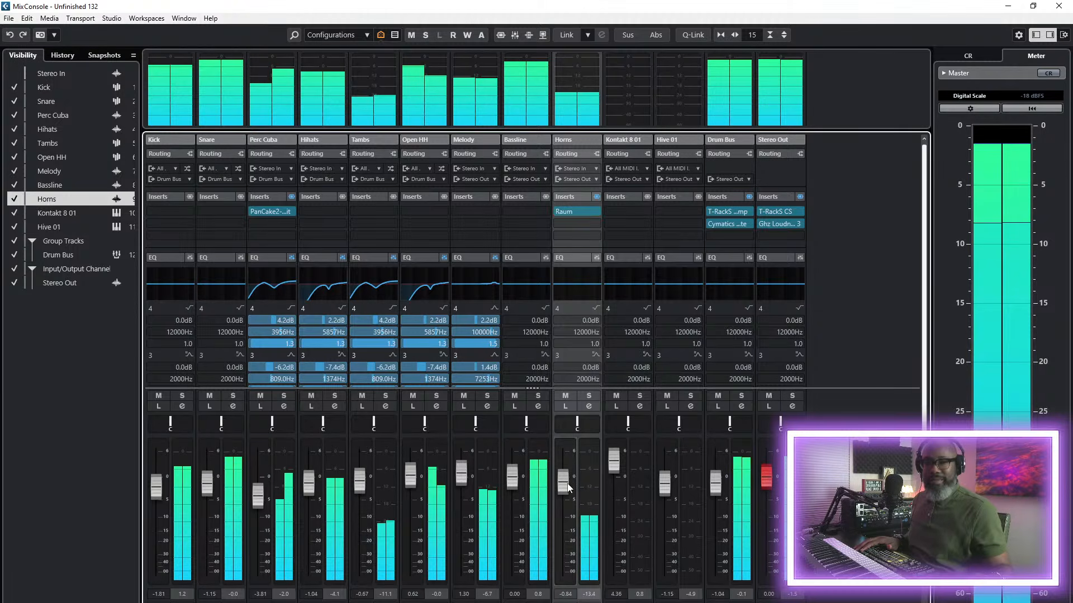
key("F2")
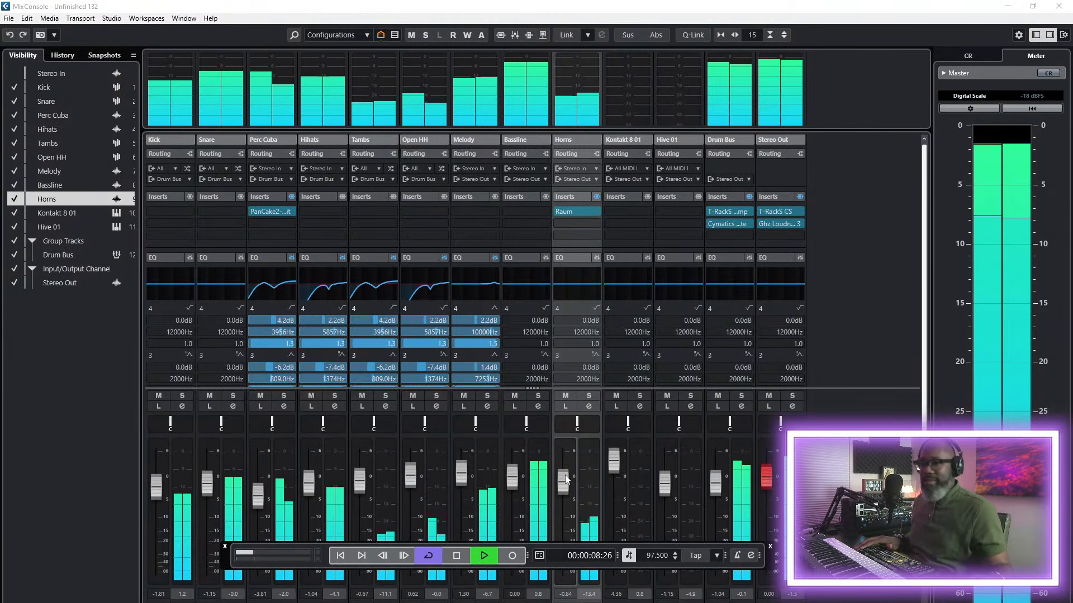
key("F2")
key("F3")
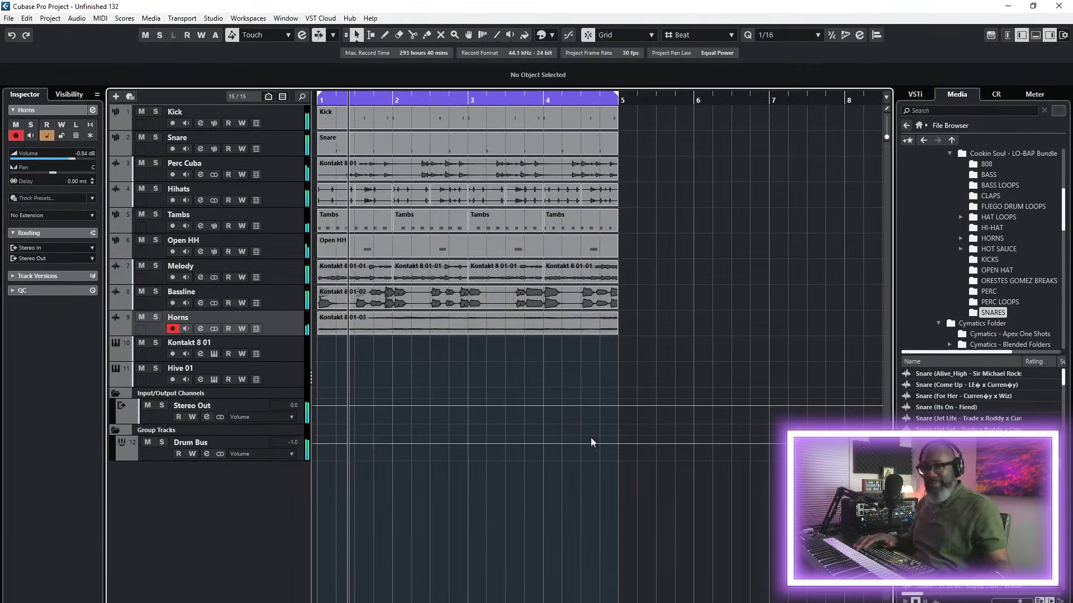
- Split the Kick and Snare parts at bars 2, 3 and 4
left_click(412, 35)
left_click(470, 118)
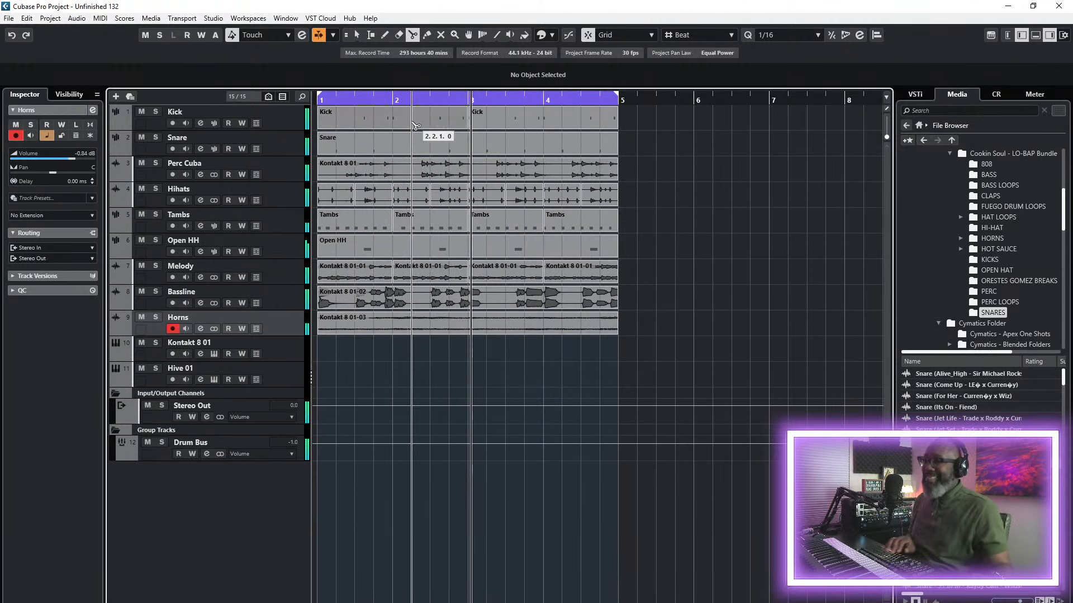
left_click(397, 123)
left_click(547, 121)
left_click(397, 144)
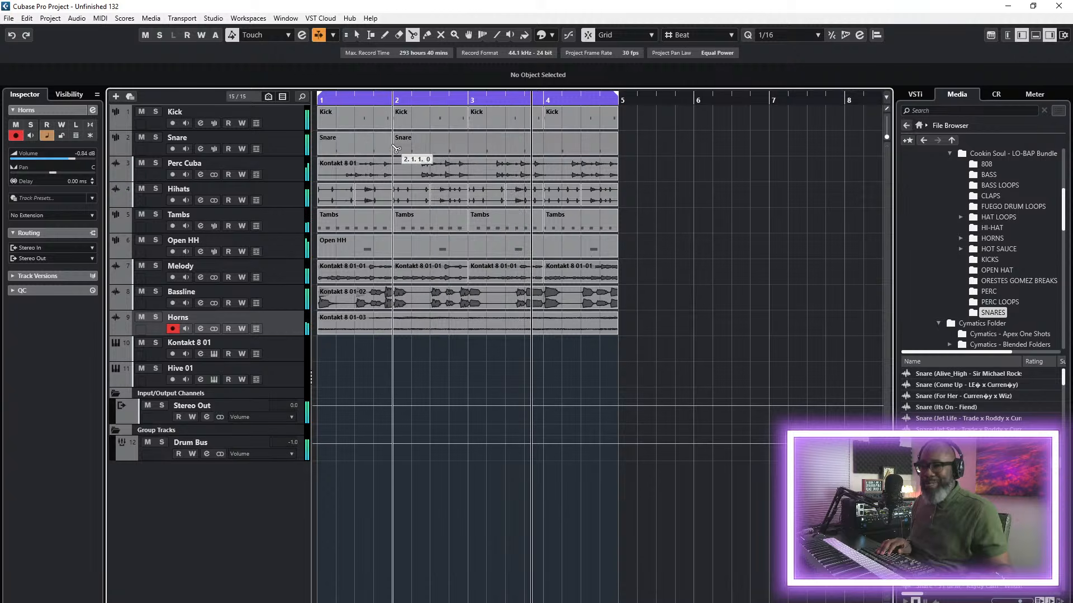
left_click(472, 145)
left_click(551, 146)
- Split the Open HH, Bassline and Horns events at bars 2, 3 and 4
left_click(395, 251)
left_click(471, 252)
left_click(545, 251)
left_click(394, 299)
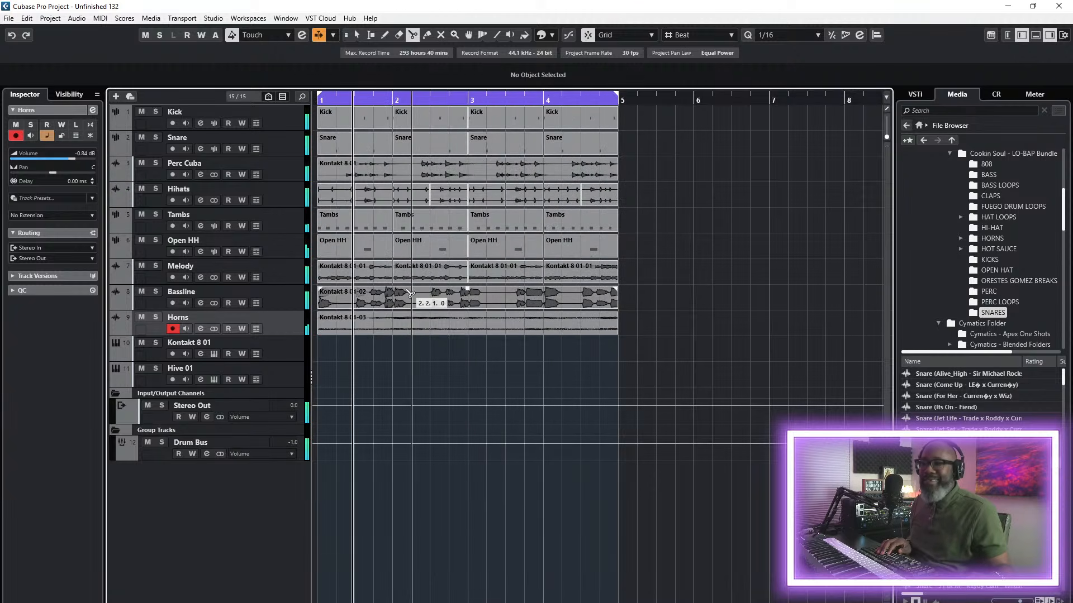
left_click(468, 299)
left_click(545, 298)
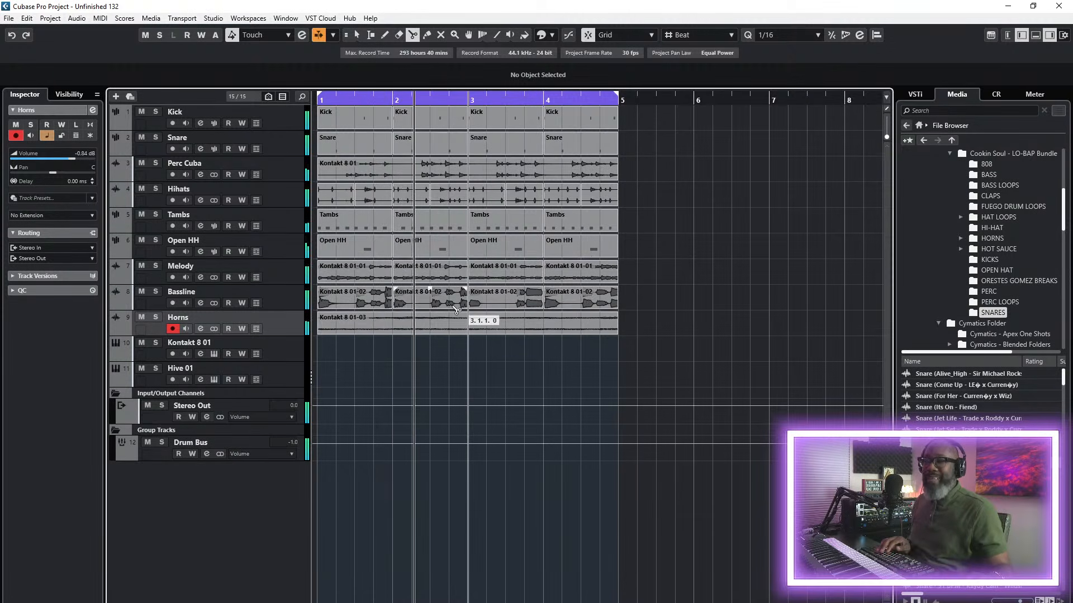
left_click(394, 324)
left_click(469, 324)
left_click(545, 324)
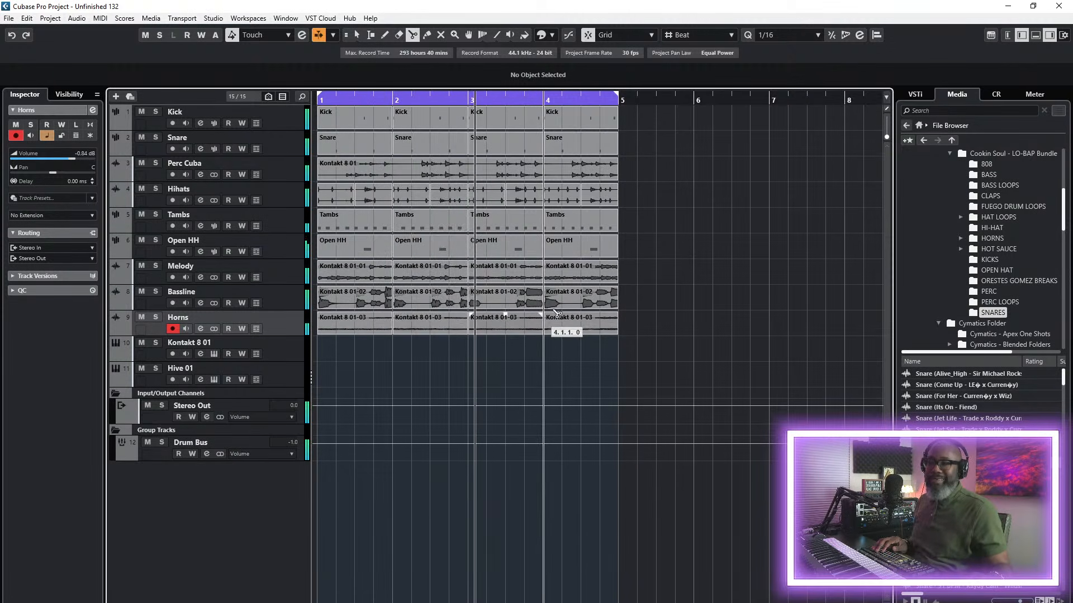
- Select the Kontakt 8 01 track, stop playback and save the project
left_click(280, 344)
key("space")
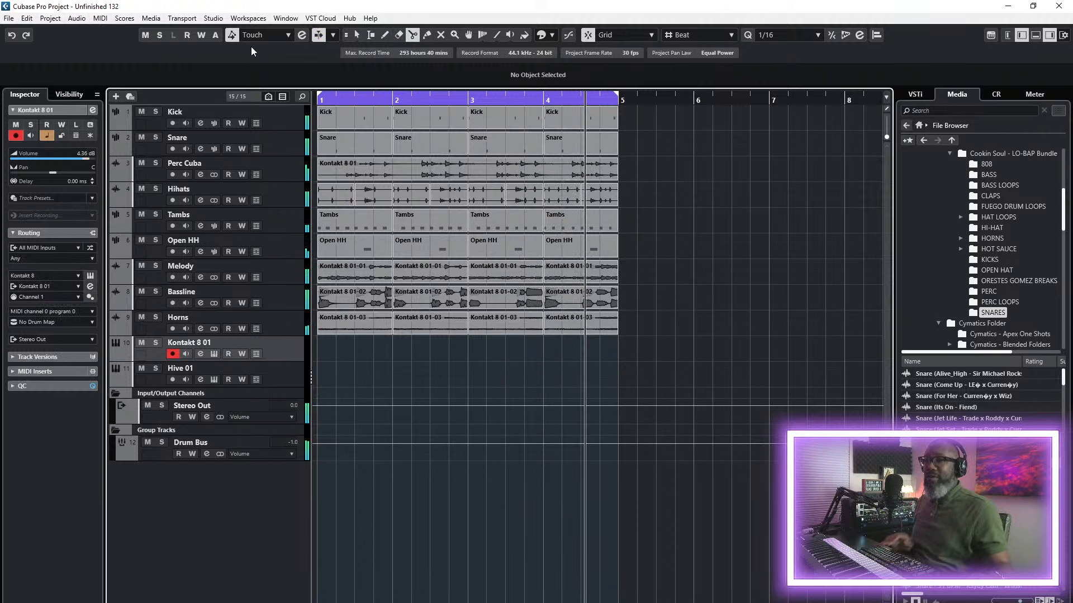
left_click(19, 20)
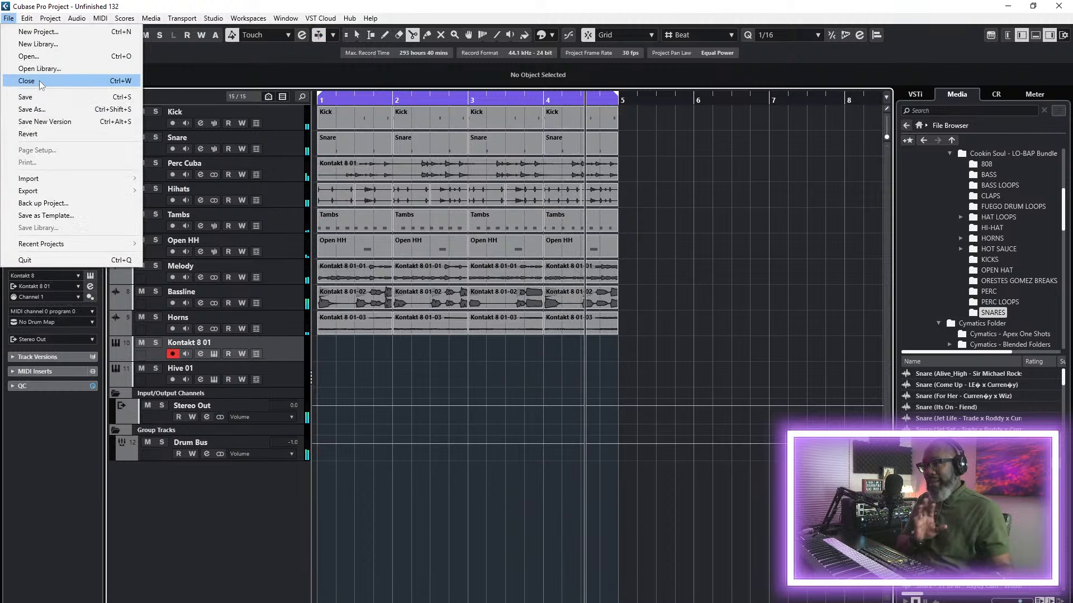
left_click(40, 96)
- Remove the Session Horns instrument from Kontakt on the Kontakt 8 01 track and open the library browser
left_click(90, 276)
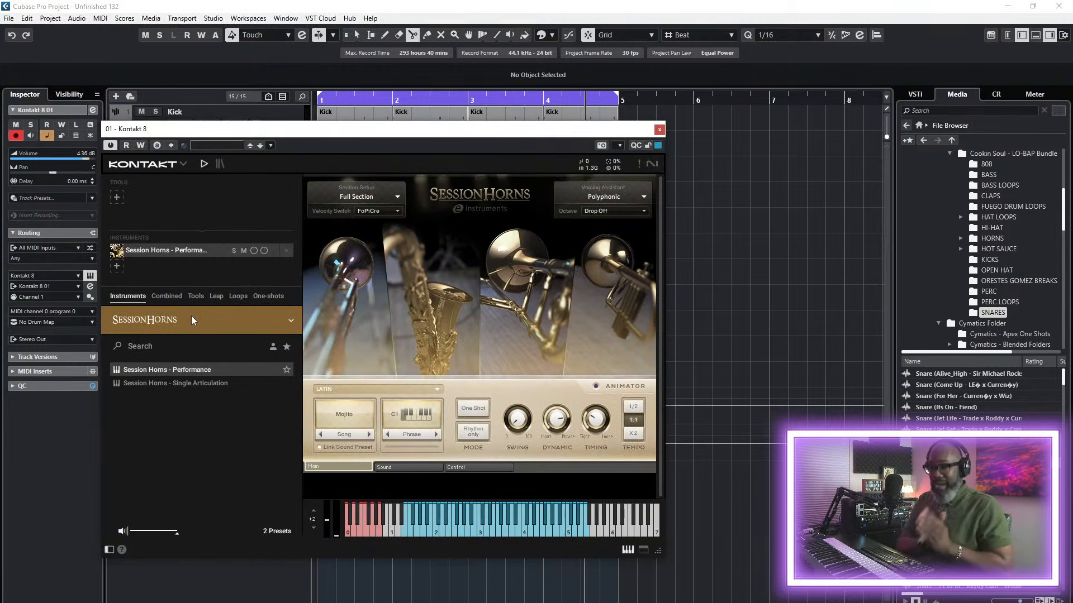
left_click(288, 251)
left_click(222, 164)
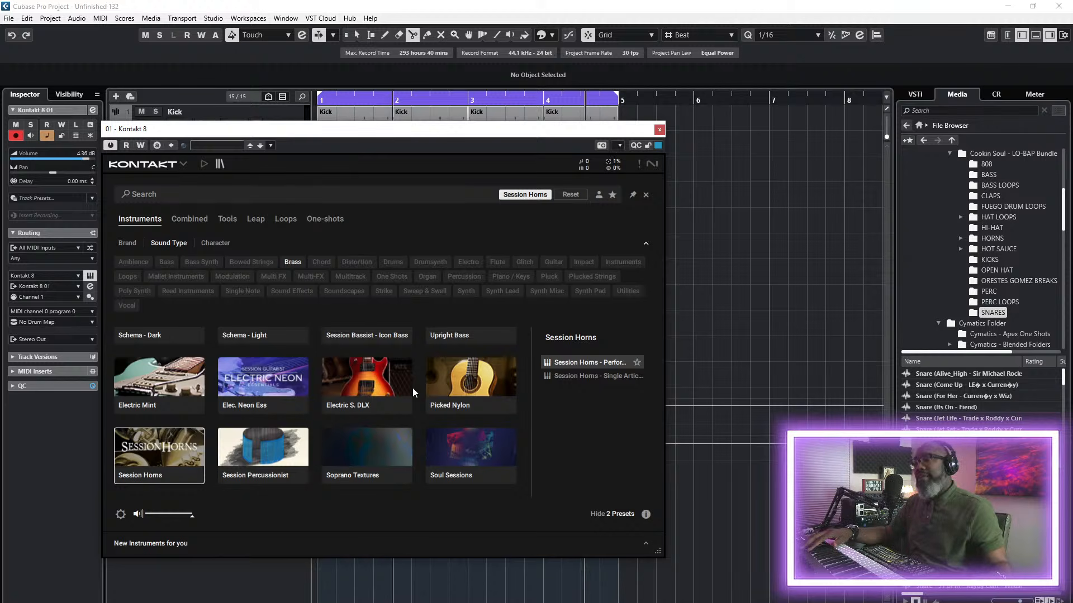
- Browse Kontakt's instrument libraries and select the Kontakt library
scroll(437, 401, "up", 1)
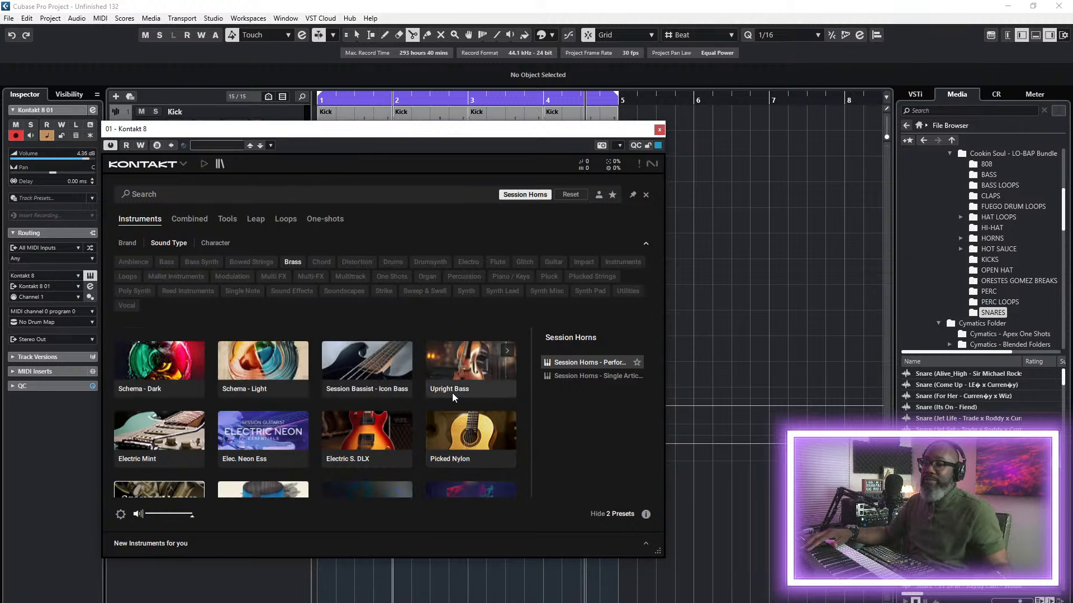
scroll(452, 393, "down", 1)
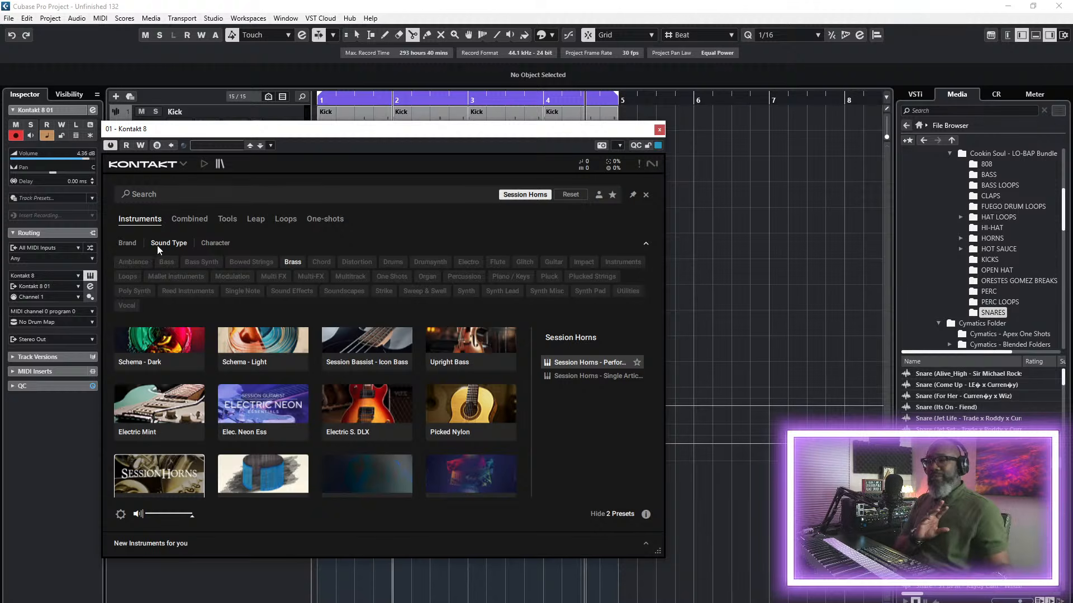
scroll(326, 396, "up", 10)
scroll(326, 395, "up", 3)
left_click(151, 427)
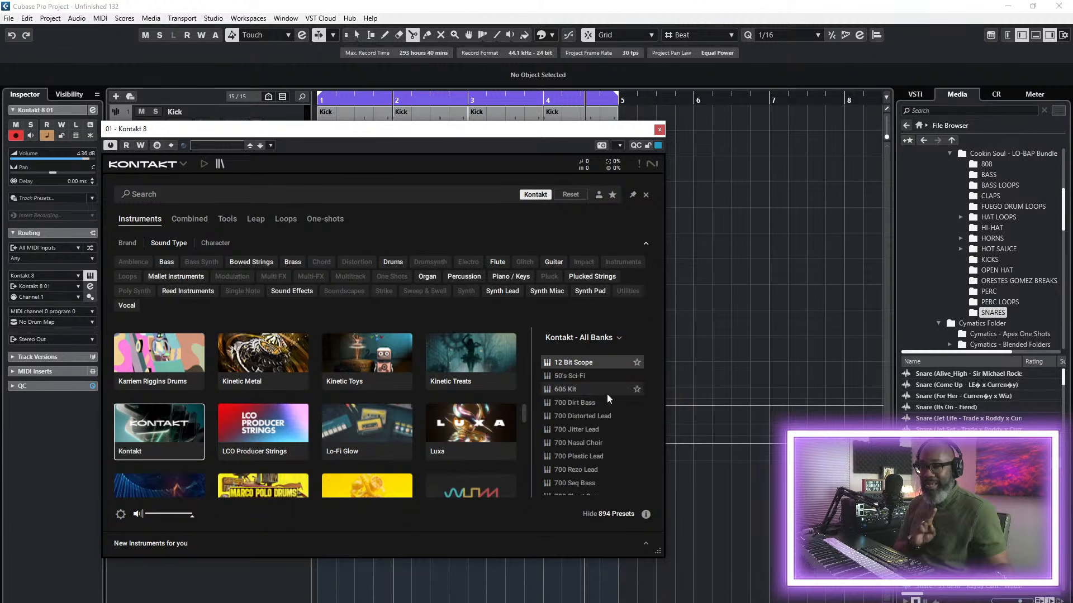
- Search the Kontakt library for guitar and select the Funk Guitar preset
left_click(192, 194)
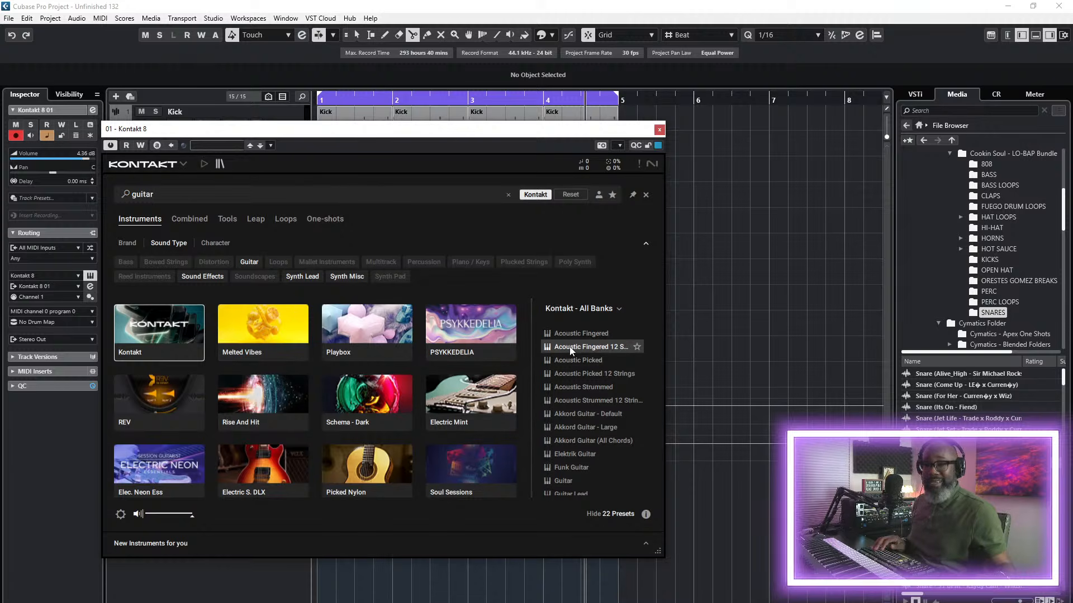
left_click(575, 414)
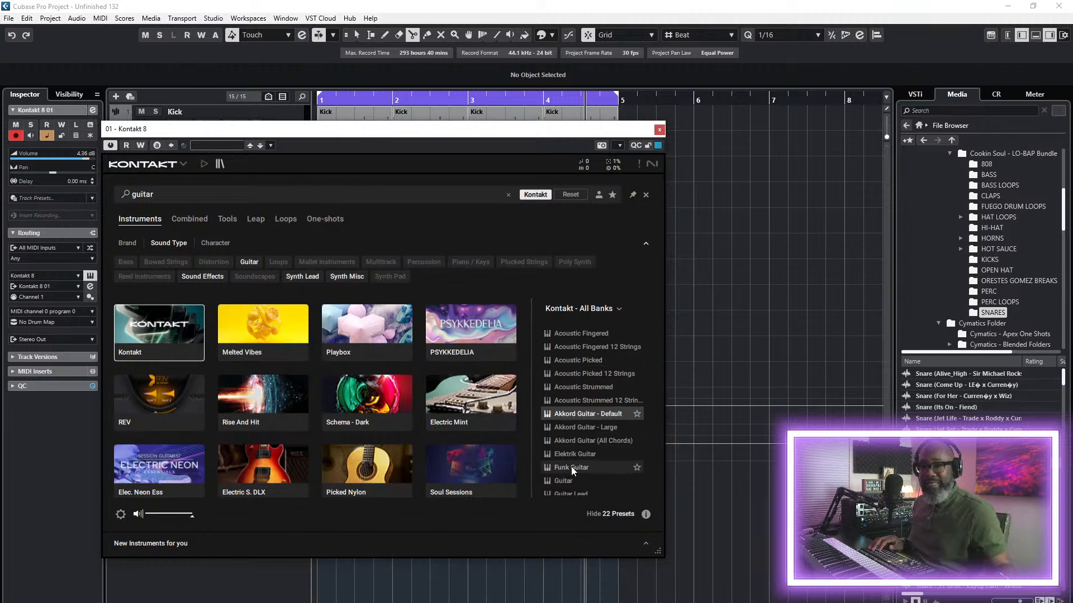
left_click(571, 467)
left_click(565, 481)
left_click(578, 472)
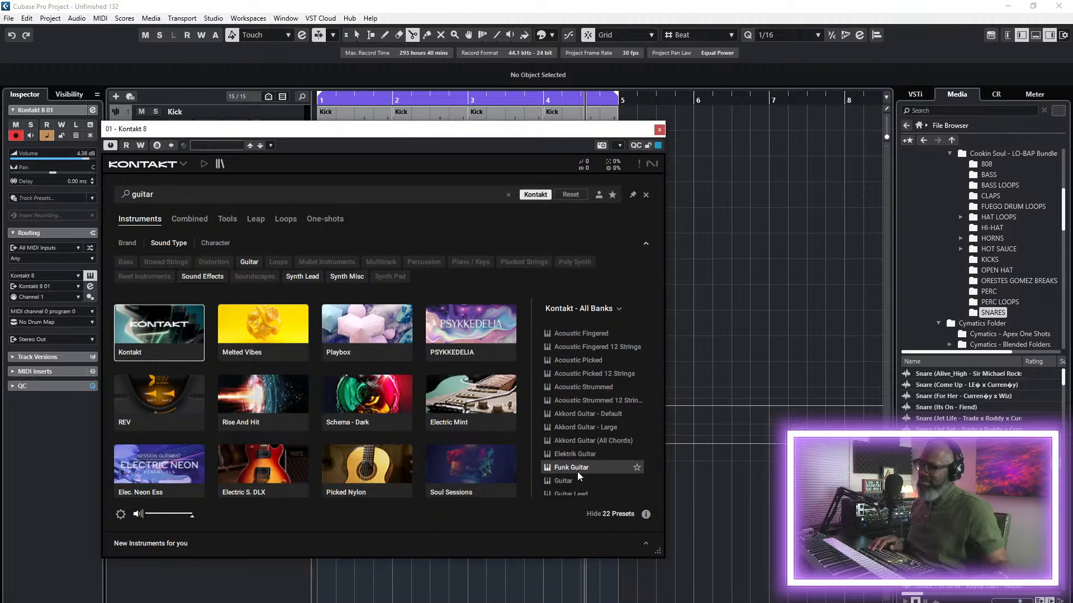
- Browse the guitar presets in the Kontakt library, load Nylon Guitar and close the instrument window
scroll(608, 452, "down", 1)
scroll(609, 451, "down", 1)
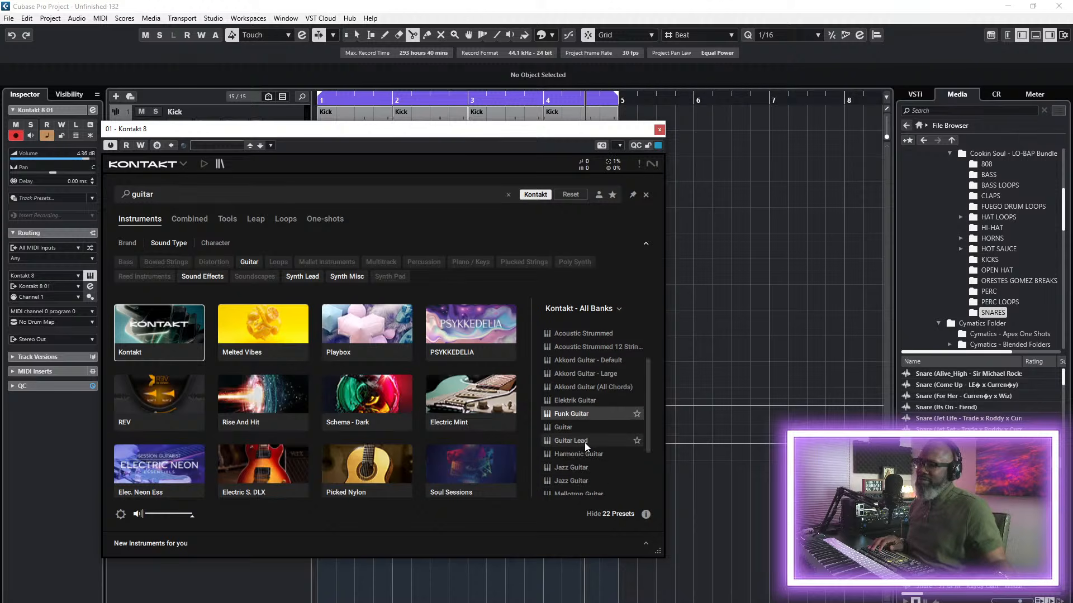
left_click(584, 441)
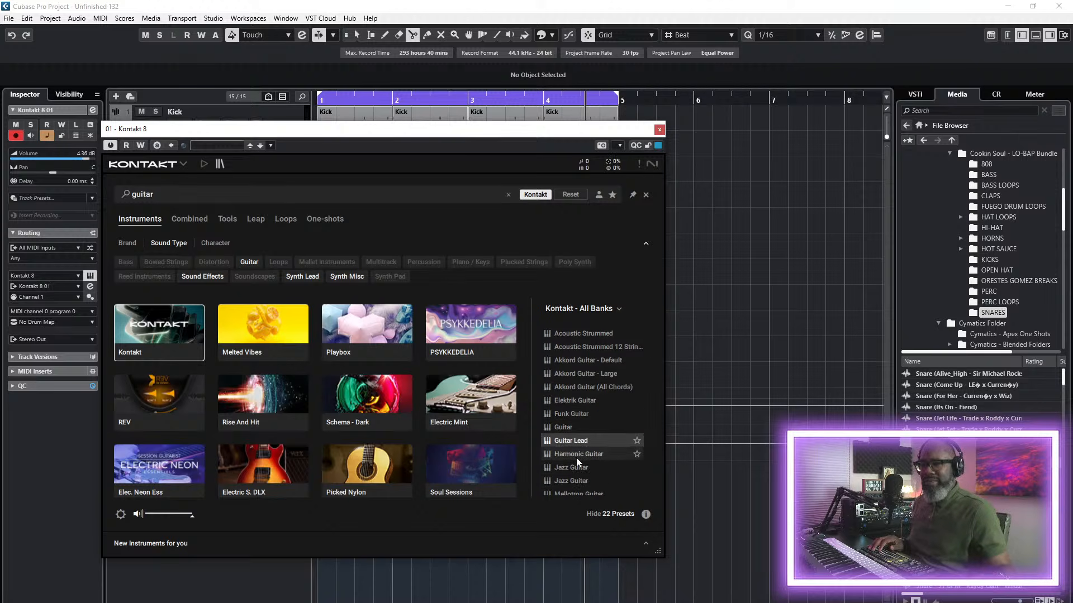
left_click(579, 481)
scroll(599, 450, "down", 3)
left_click(585, 431)
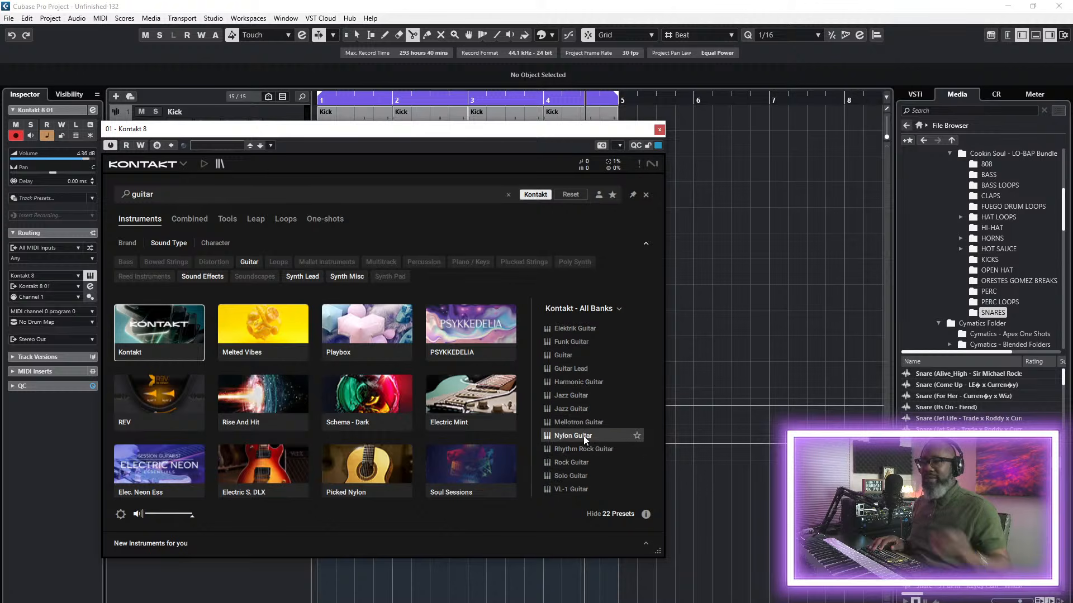
double_click(585, 438)
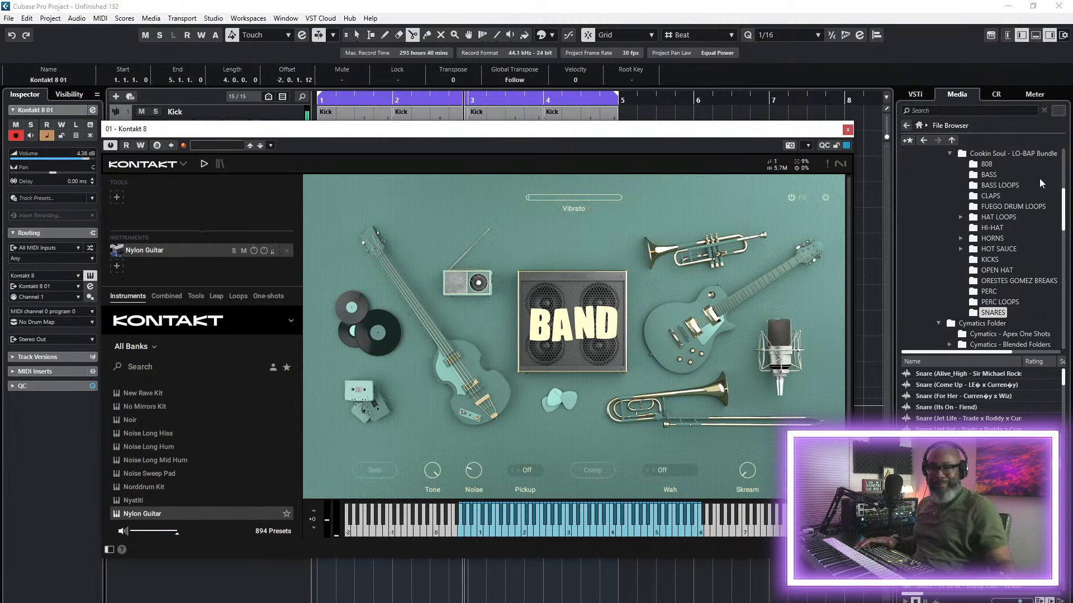
left_click(847, 130)
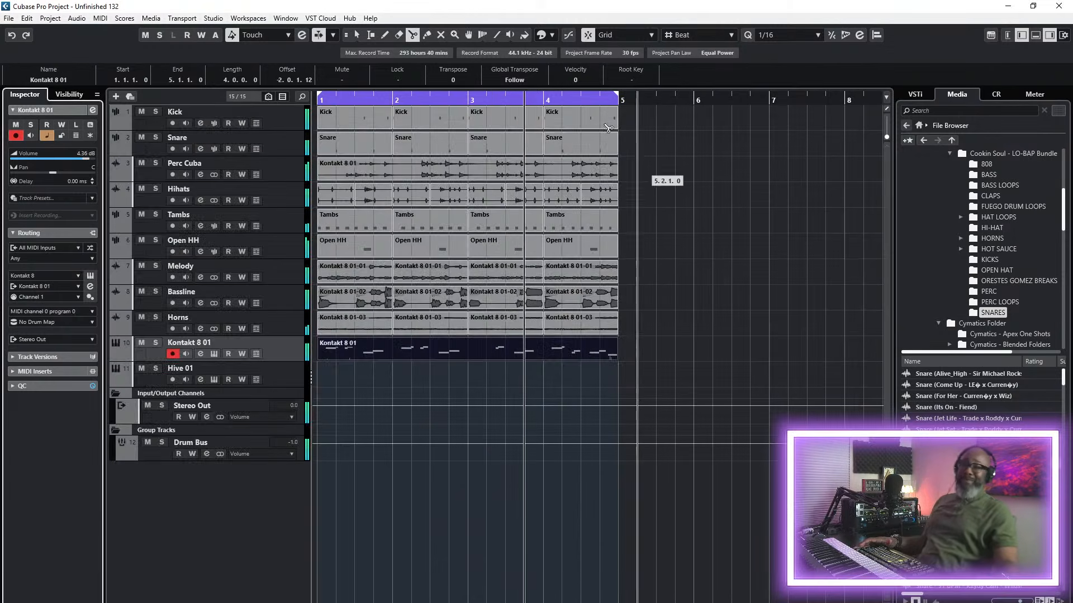
- Set the grid type to Bar and the quantize preset to 1/64
left_click(357, 36)
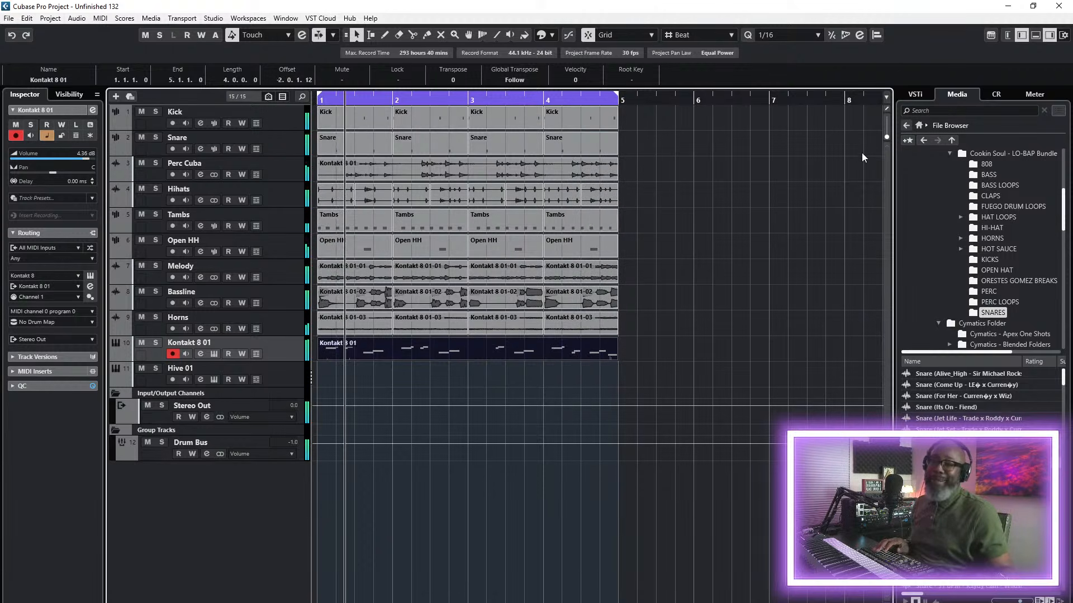
left_click(707, 37)
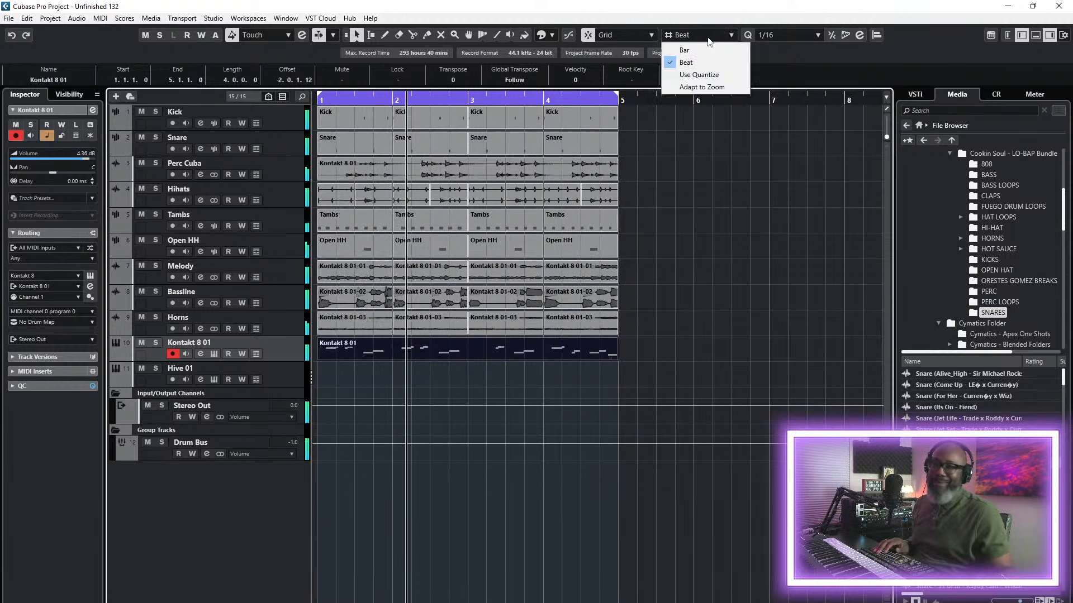
left_click(699, 50)
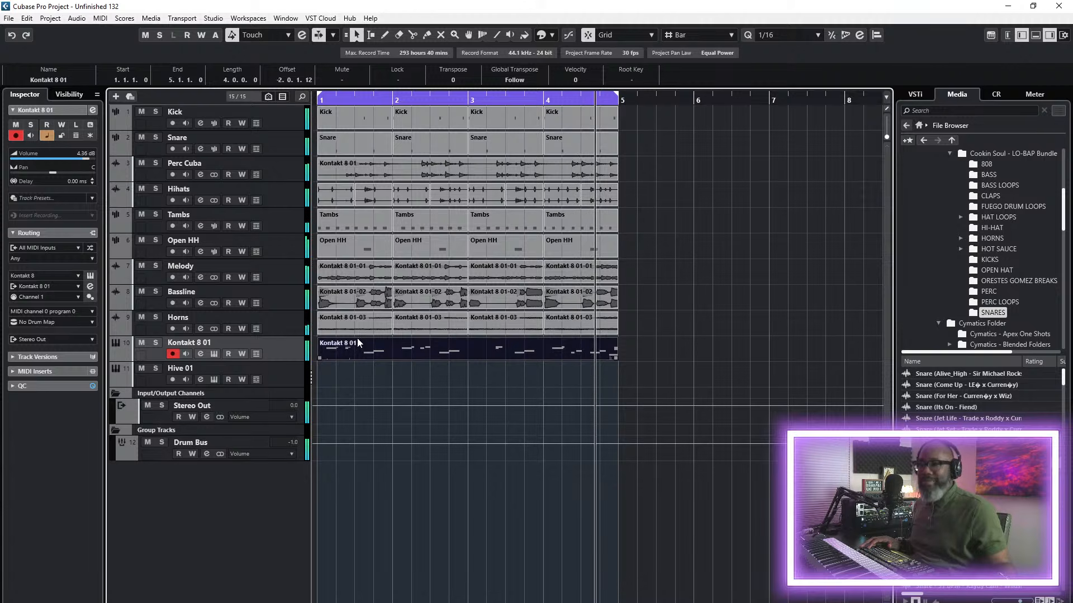
left_click(800, 35)
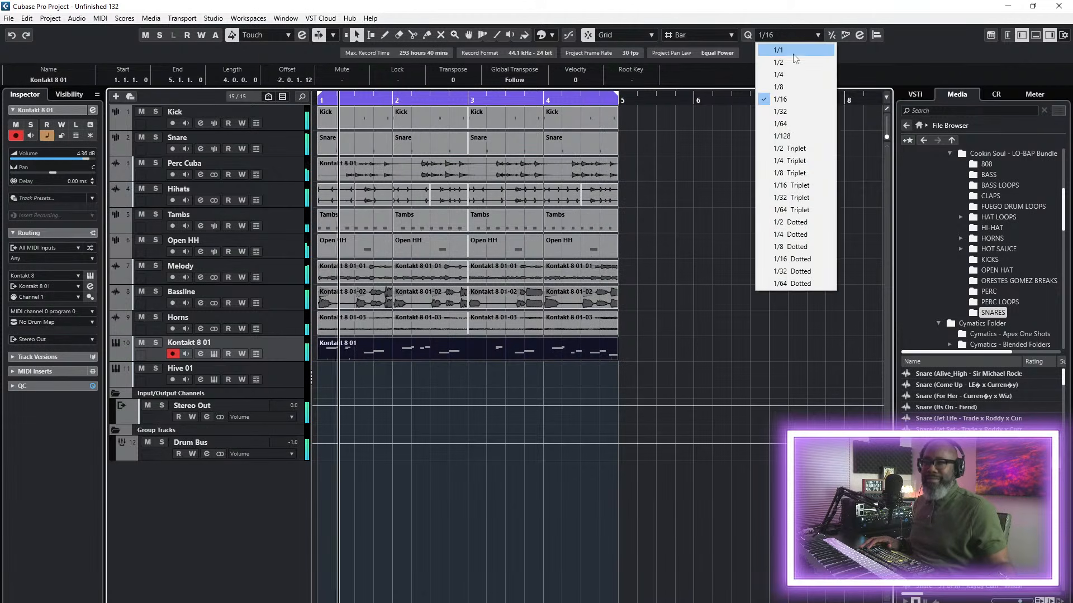
left_click(799, 122)
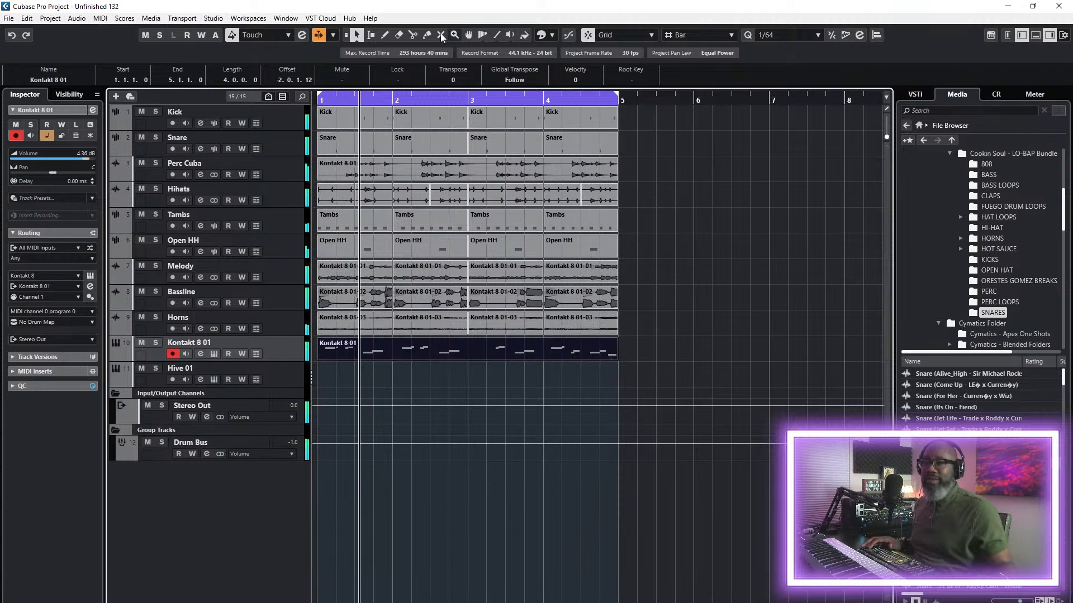
- Split the Kontakt 8 01 part at bar 4, and at 4.3.2.90 with the grid type set to Use Quantize
left_click(412, 35)
left_click(553, 351)
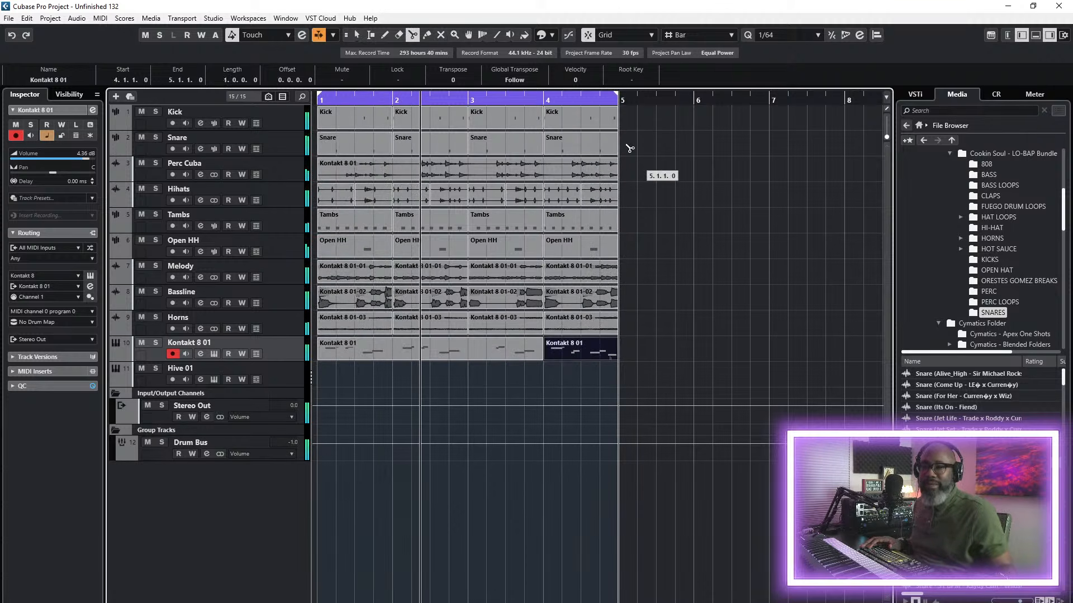
left_click(677, 35)
left_click(699, 74)
left_click(591, 351)
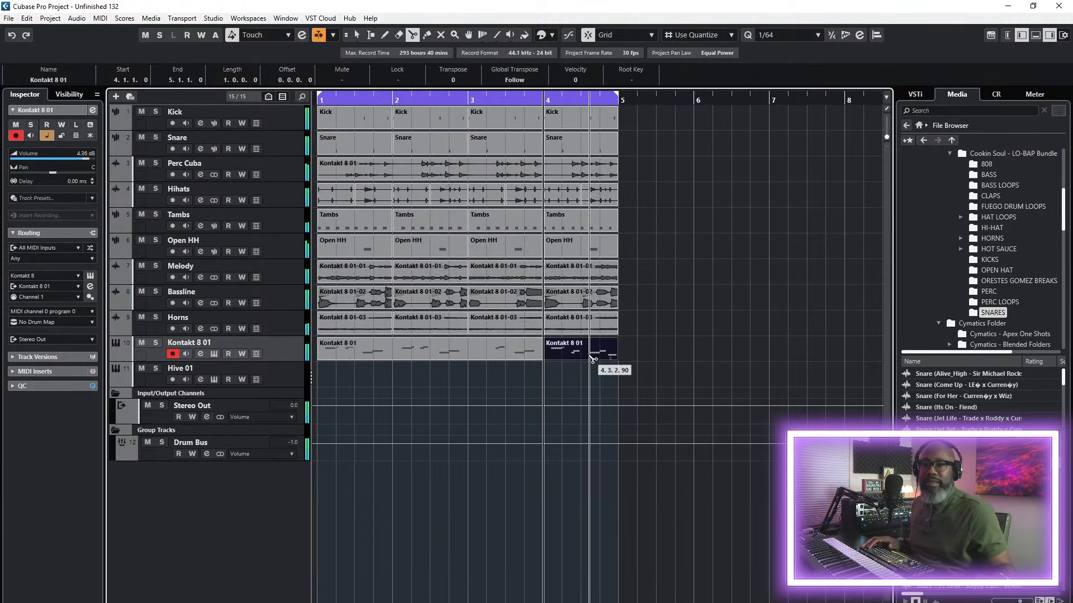
left_click(355, 34)
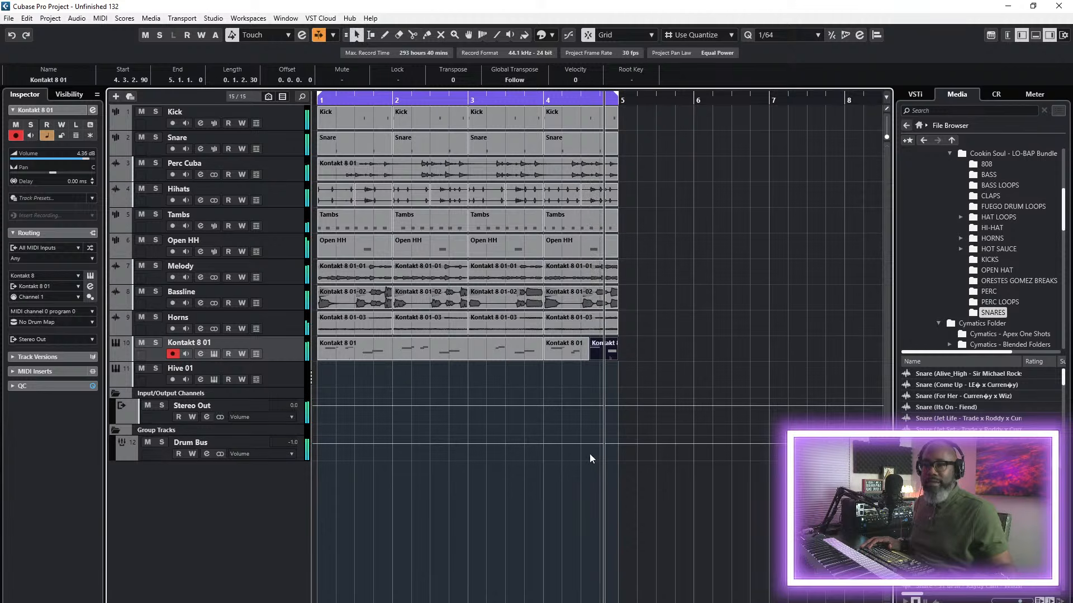
- Stop playback and quantize the last Kontakt 8 01 part in bar 4 to 1/32
key("space")
scroll(598, 350, "up", 5)
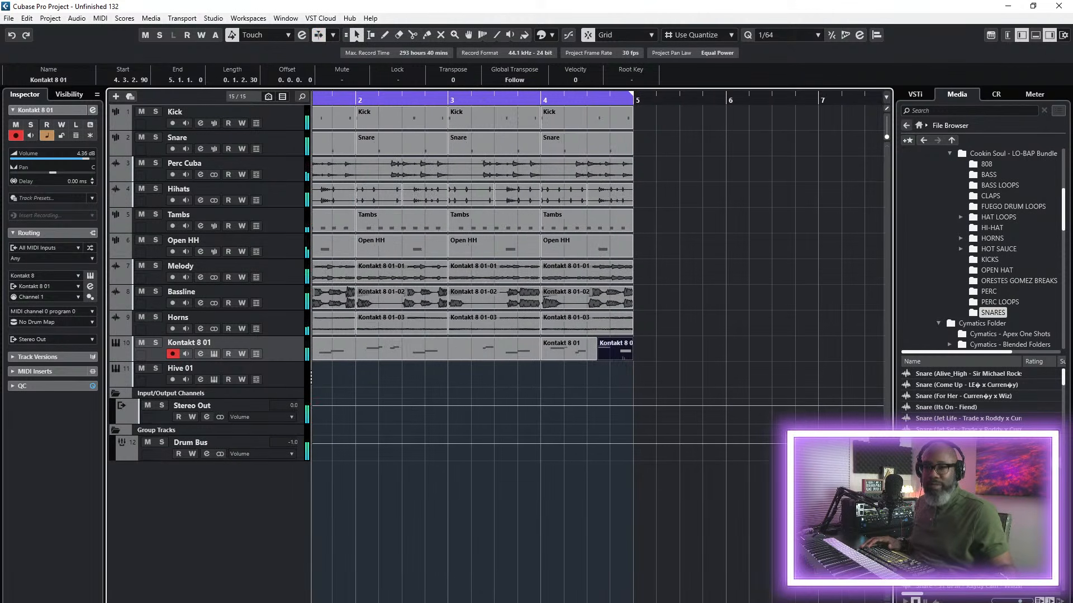
scroll(650, 363, "up", 3)
left_click(590, 99)
left_click(767, 36)
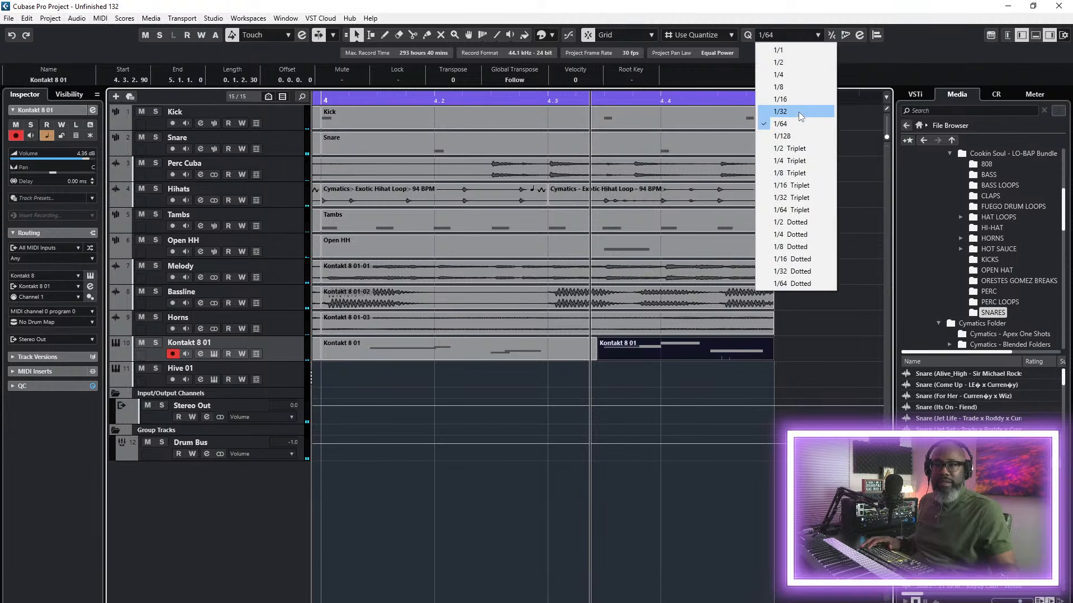
left_click(799, 112)
key("q")
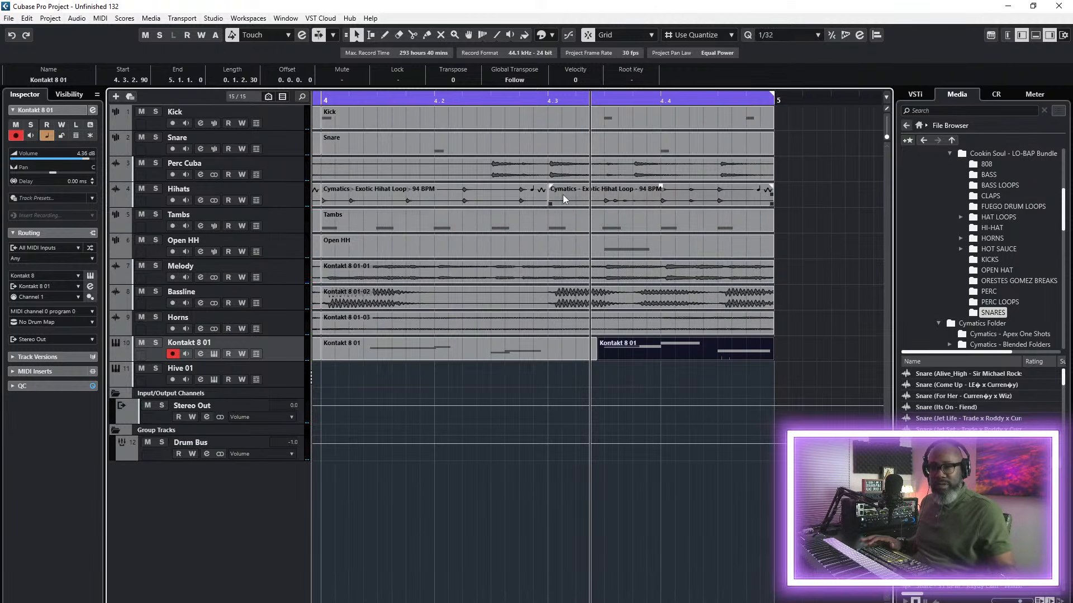
- Play back the loop around bar 4 to check the timing of the quantized guitar part
left_click(432, 99)
key("space")
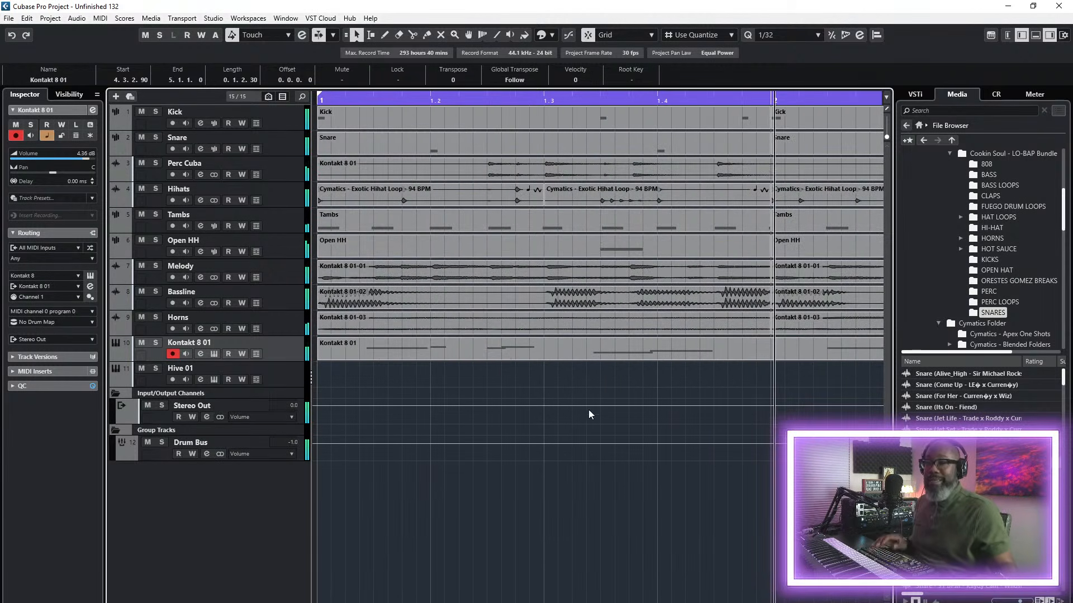
key("g")
key("g")
key("g")
key("g")
key("g")
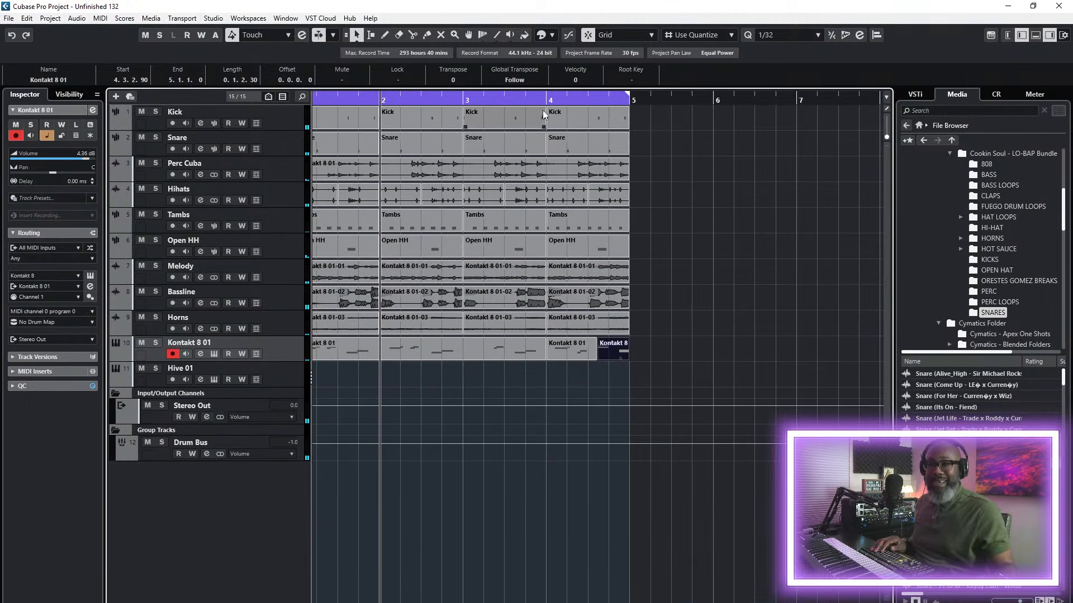
left_click(546, 101)
left_click(549, 100)
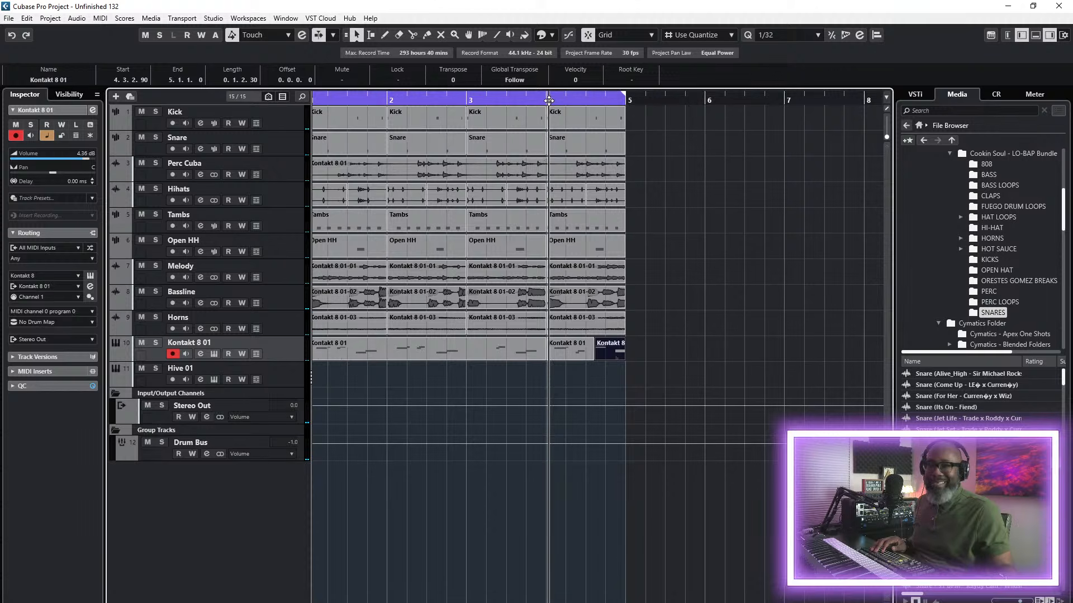
key("space")
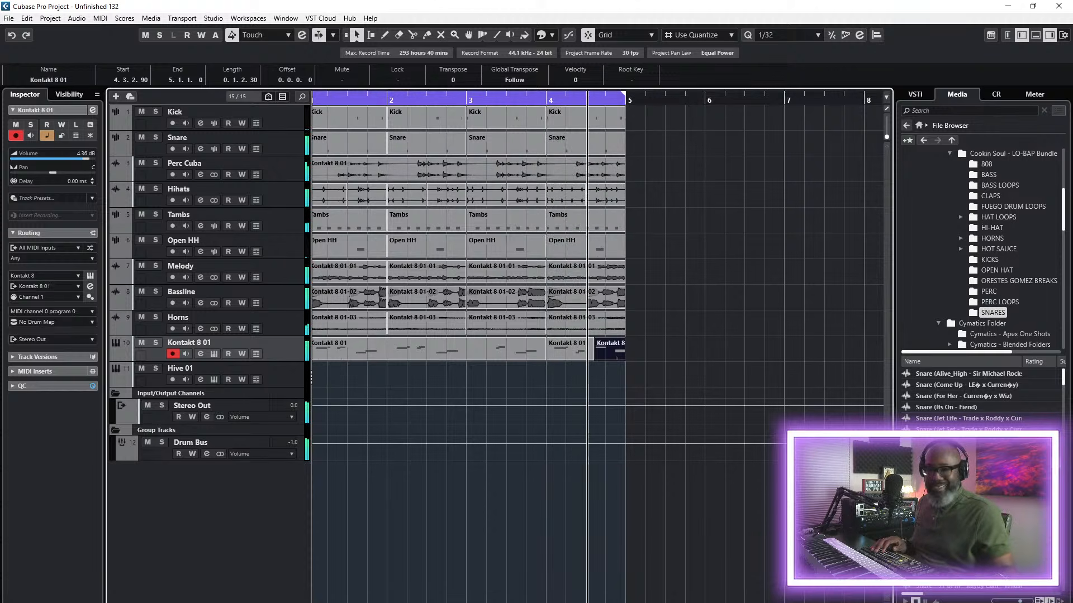
- Split the first Kontakt 8 01 part at bar 2
key("h")
key("h")
key("h")
key("h")
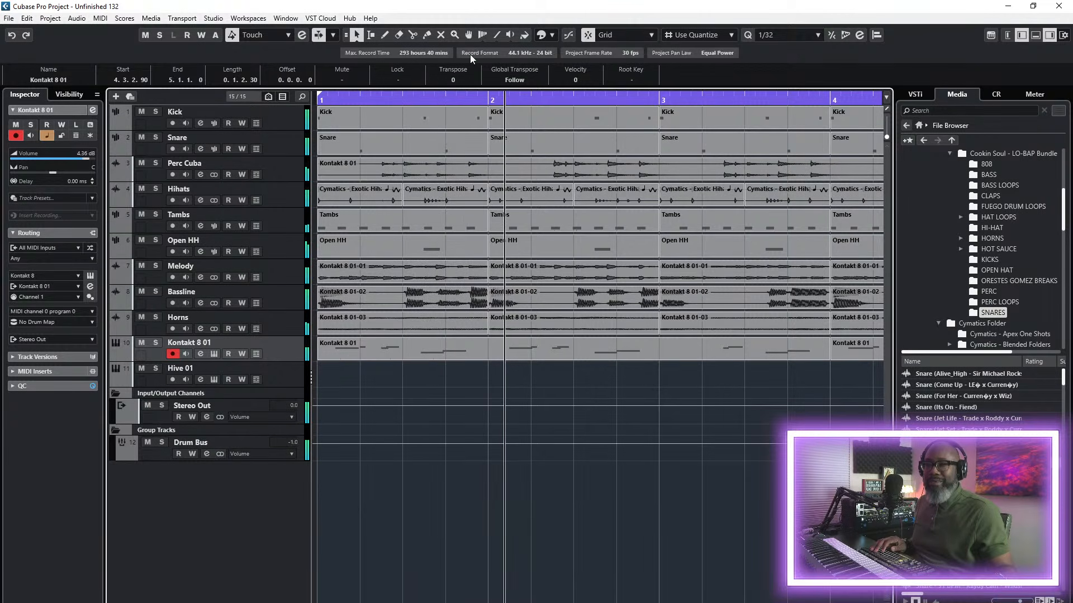
left_click(412, 35)
left_click(491, 349)
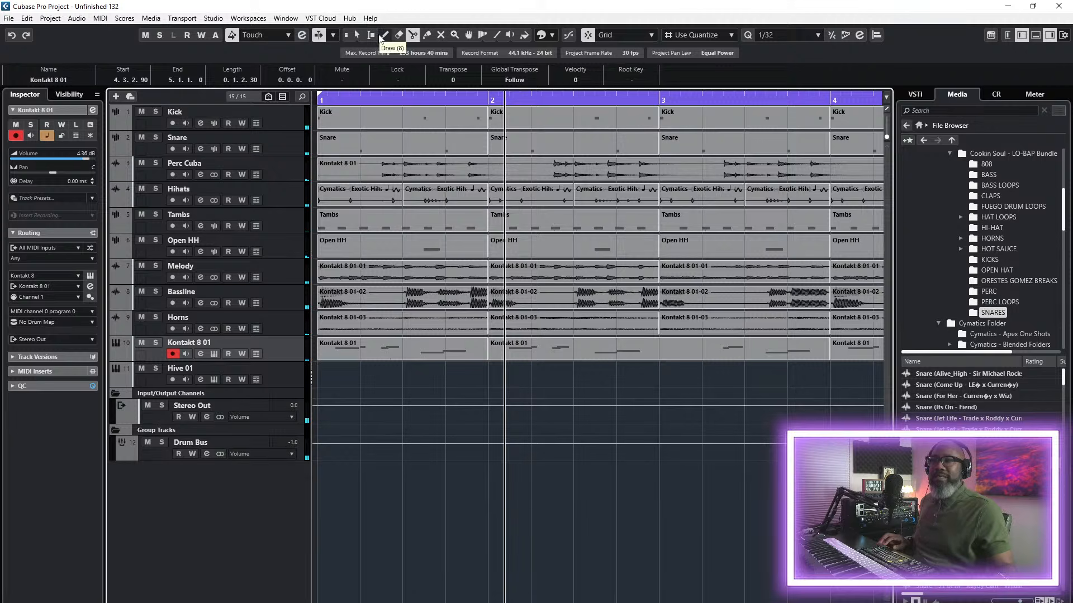
- Select the bar 1 Kontakt 8 01 part, show the transport panel and start playback from the project start
left_click(358, 35)
left_click(370, 353)
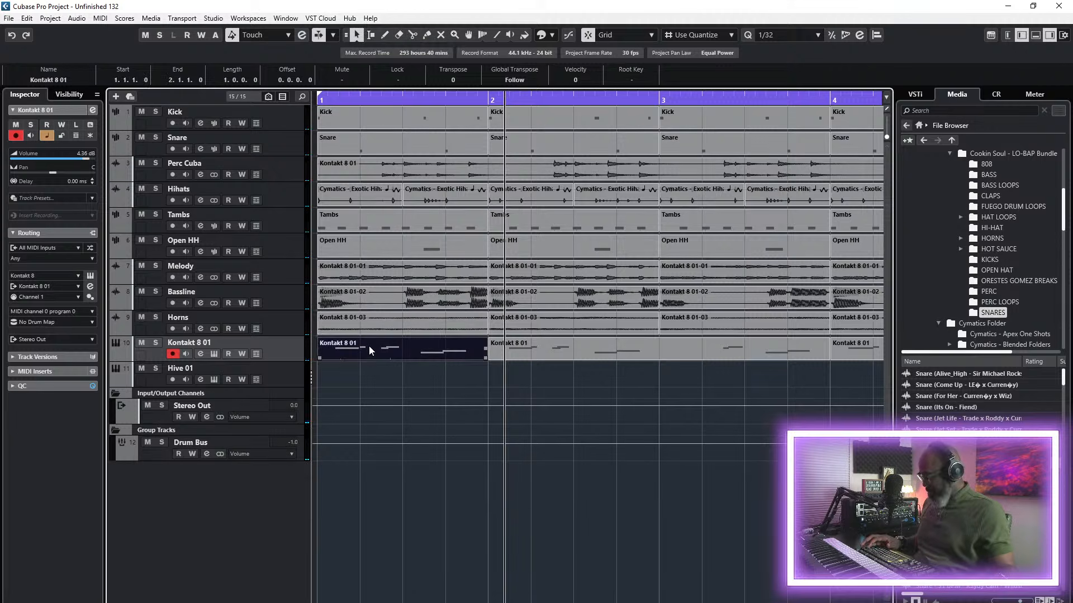
key("F2")
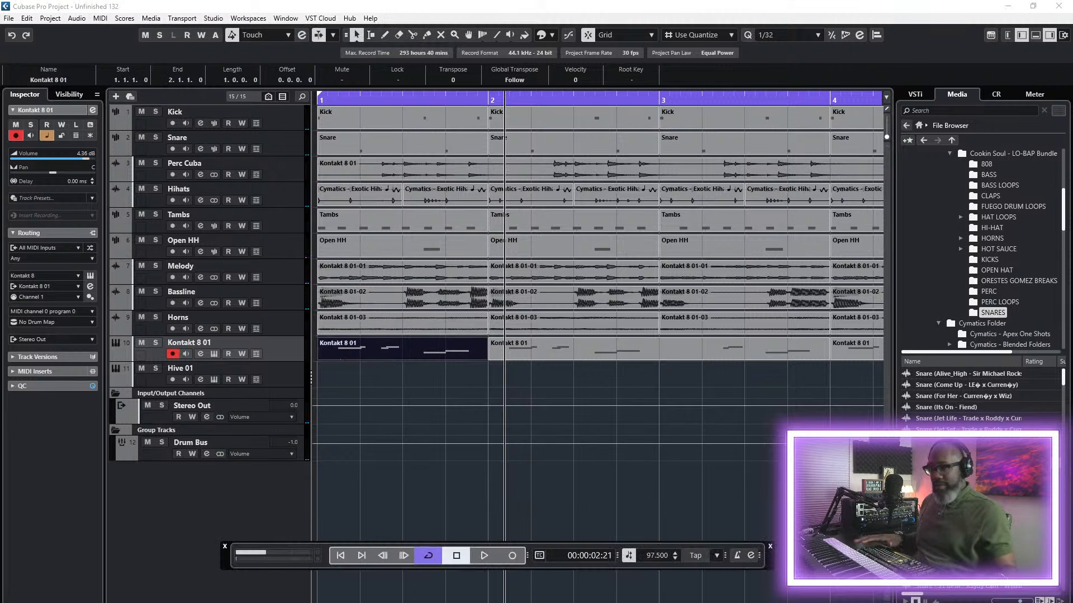
left_click(343, 557)
key("space")
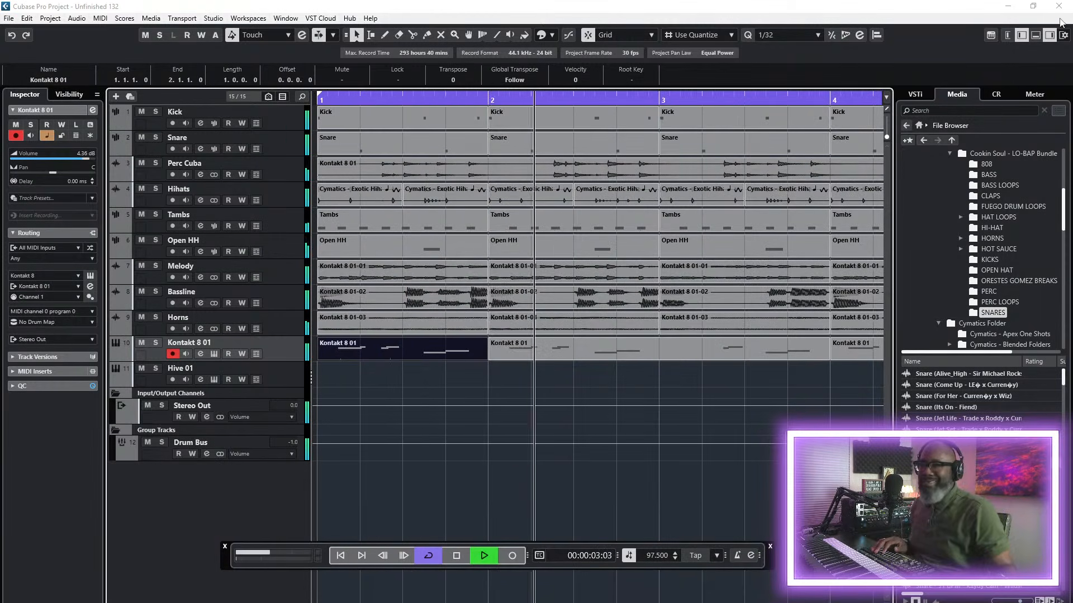
- Hide the zone with the media browser and clear the event selection
left_click(1049, 35)
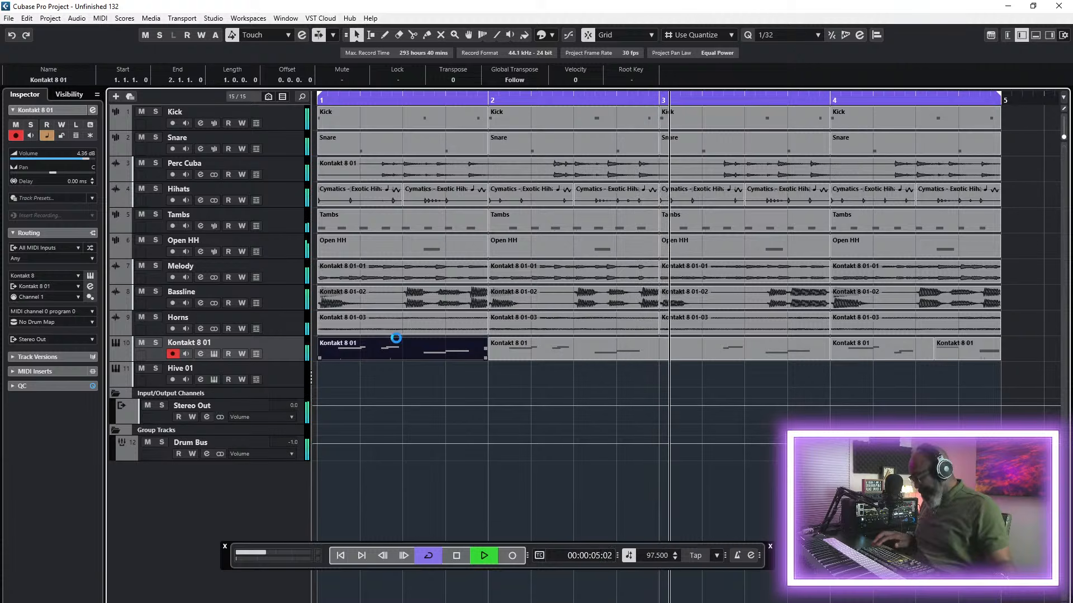
left_click(455, 399)
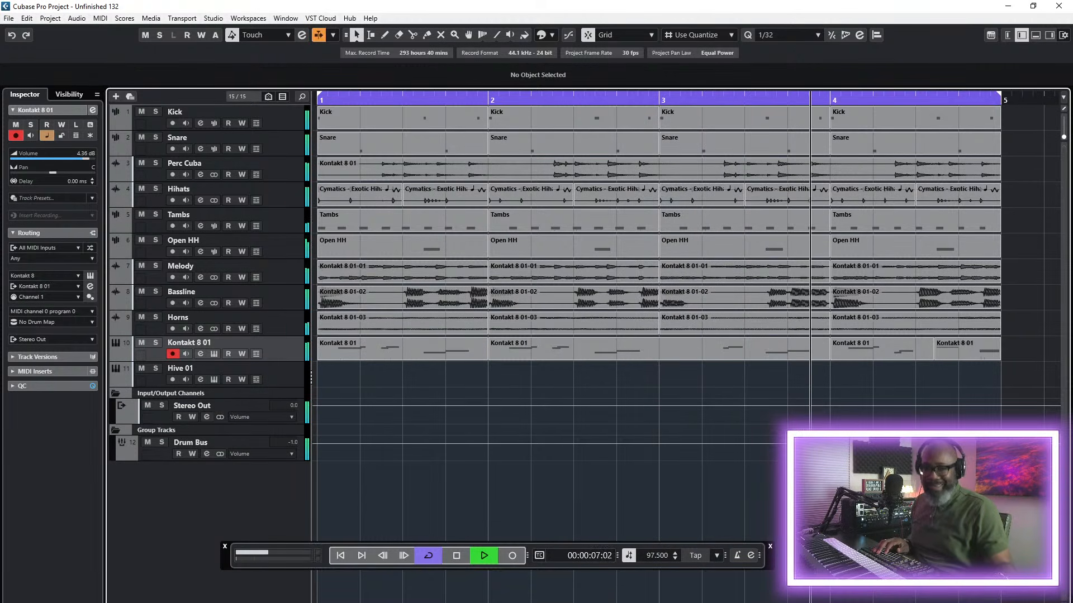
key("g")
key("g")
key("g")
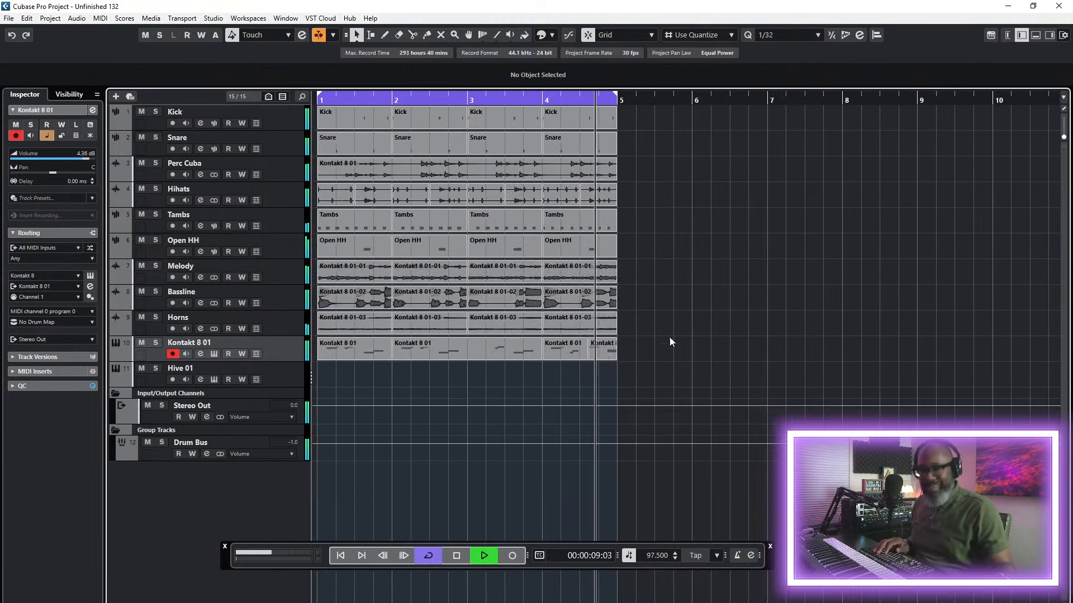
- Select all parts on the Kontakt 8 01 track, solo the track and render the parts in place with playback stopped
left_click_drag(661, 345, 306, 369)
left_click(156, 342)
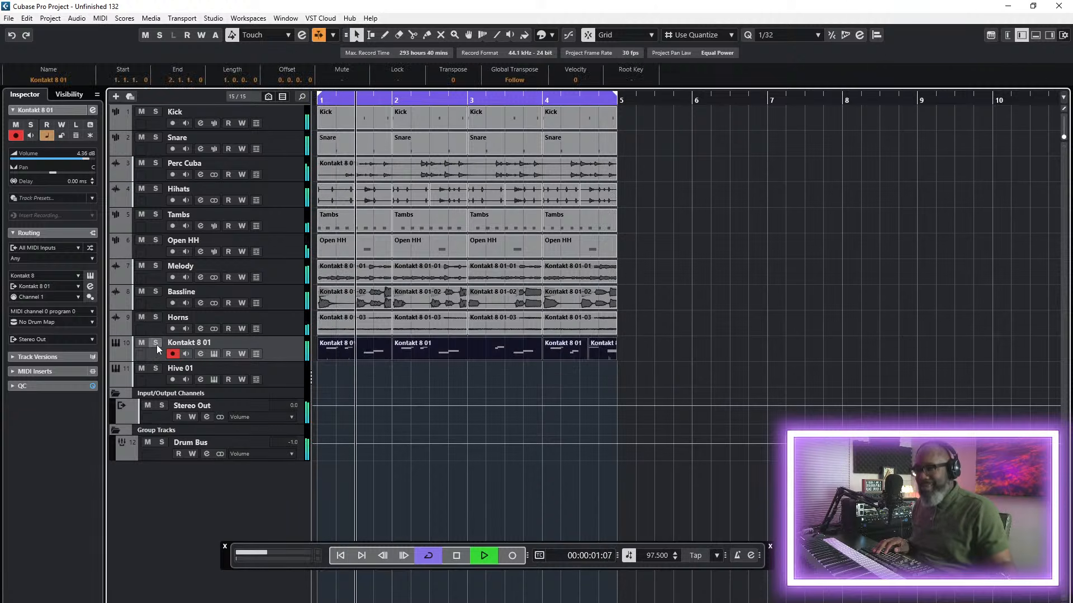
key("space")
right_click(337, 348)
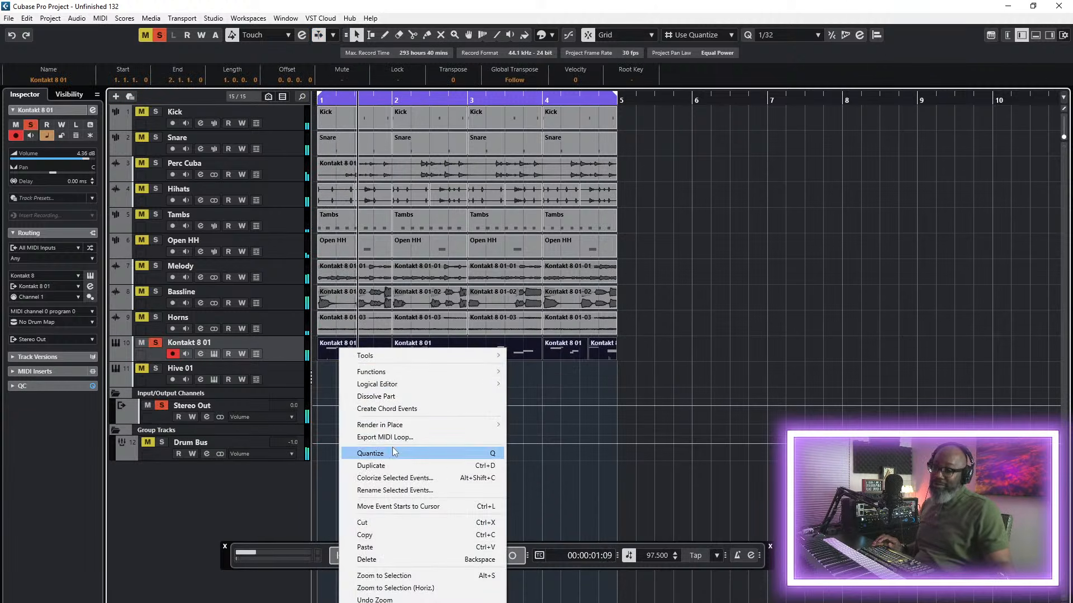
mouse_move(407, 425)
left_click(569, 426)
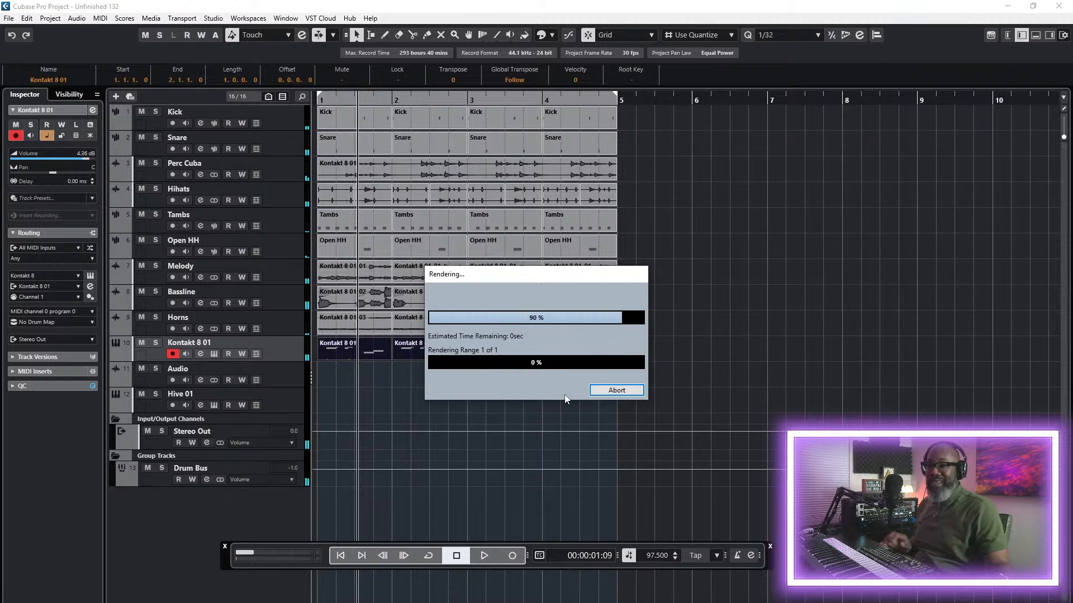
- Delete the original MIDI parts from the Kontakt 8 01 track and rename the rendered audio track Guitar (Counter Melody)
left_click(665, 338)
left_click(362, 354)
key("Delete")
double_click(204, 369)
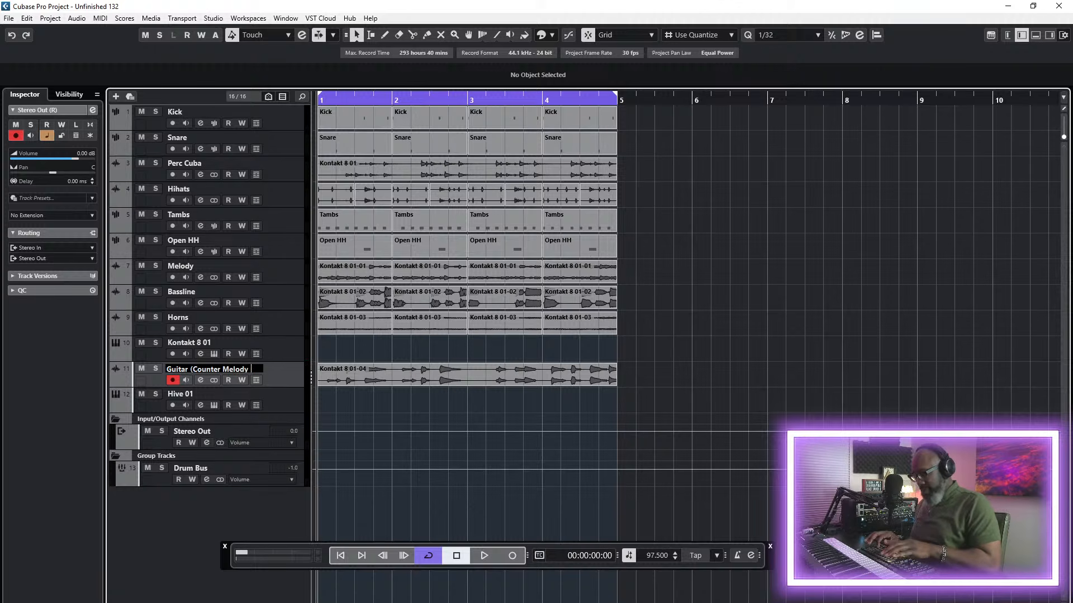
key("Return")
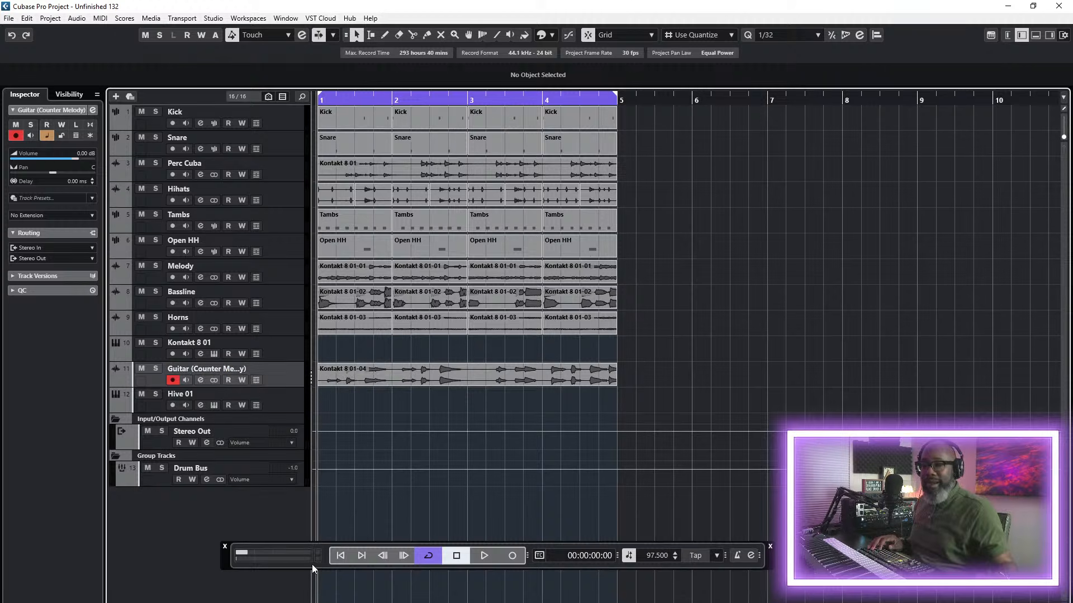
- Start playback, move the Guitar (Counter Melody) track between Melody and Bassline, and select the Hive 01 track
key("space")
left_click_drag(292, 369, 287, 302)
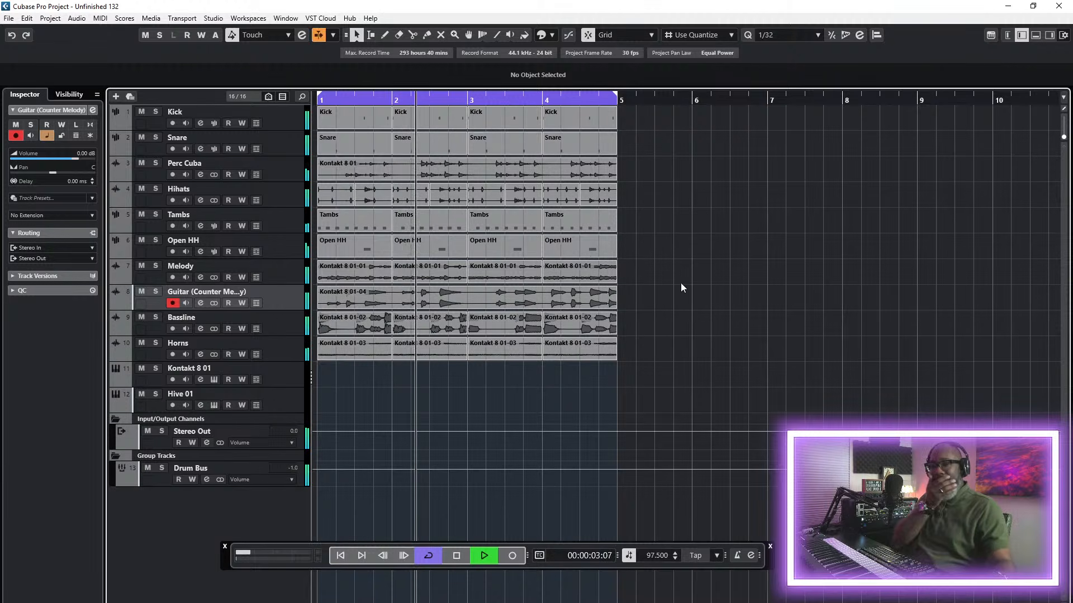
left_click(292, 376)
left_click(292, 407)
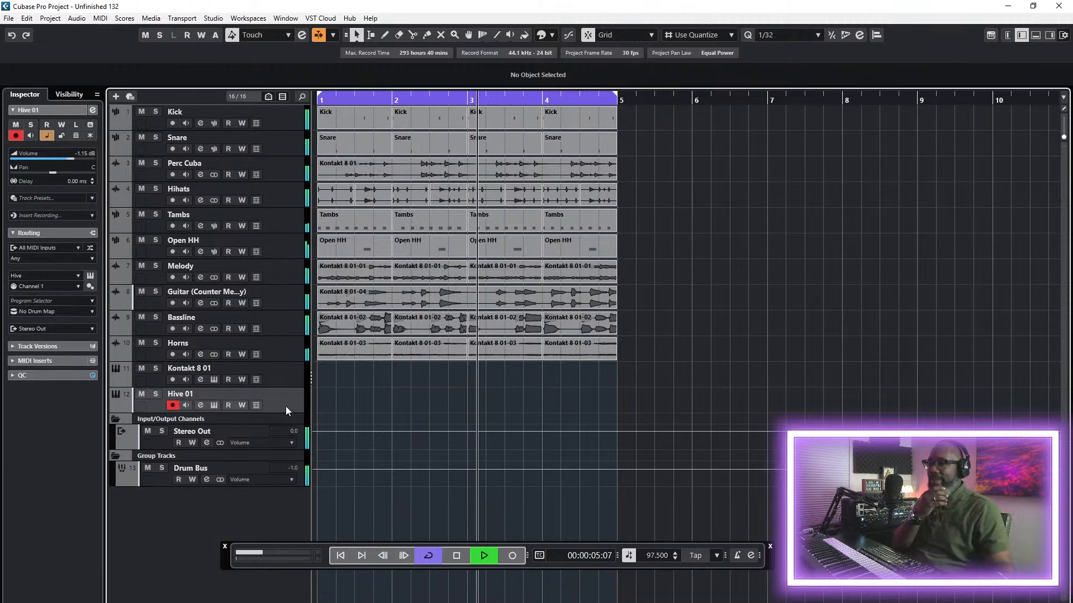
- Remove the Hive 01 track and show the zone with the media browser
right_click(286, 405)
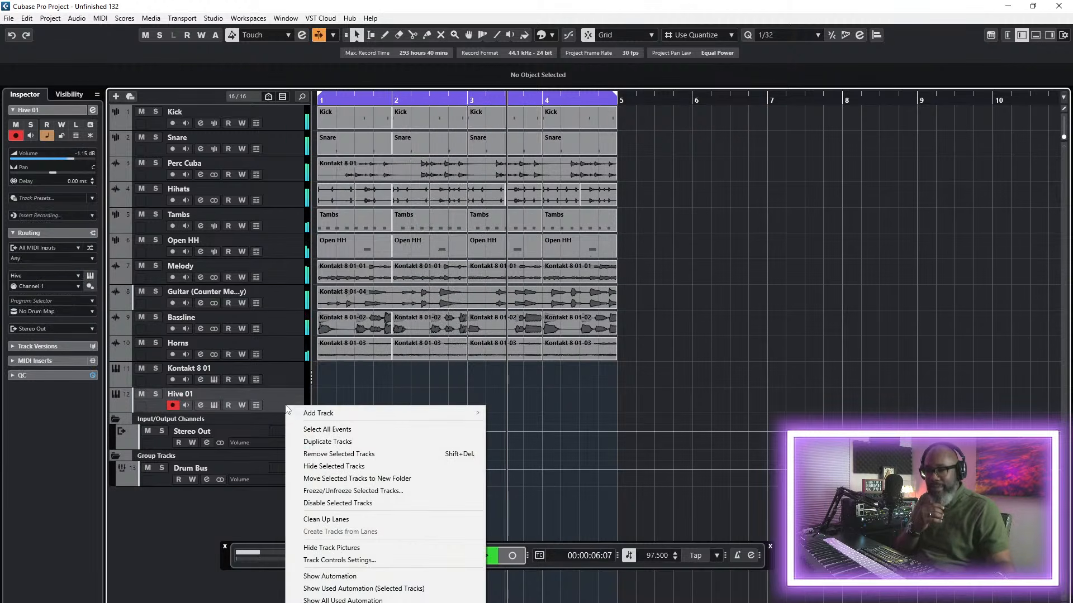
left_click(335, 454)
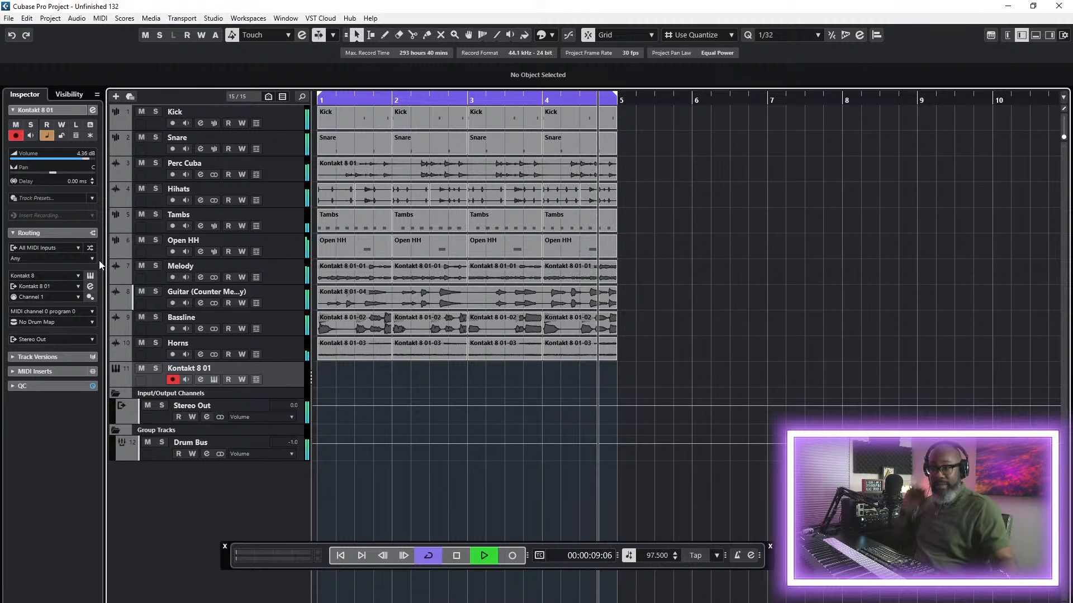
left_click(1047, 34)
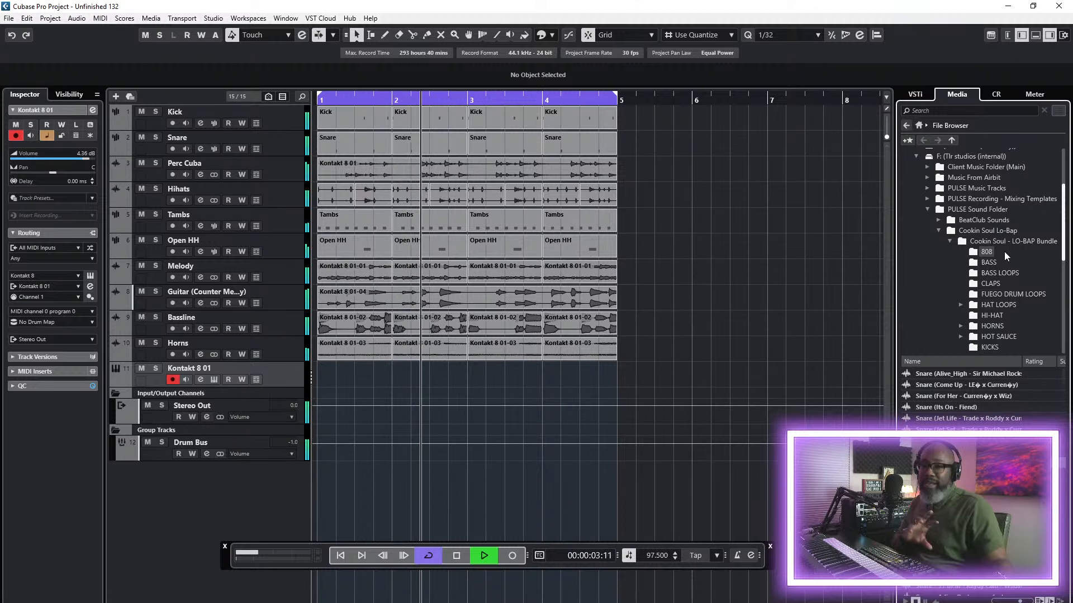
- Browse the Cymatics Folder down to the Life Ambient Recordings collection and open its Vinyl Crackles folder
scroll(1004, 252, "down", 7)
scroll(1003, 256, "down", 1)
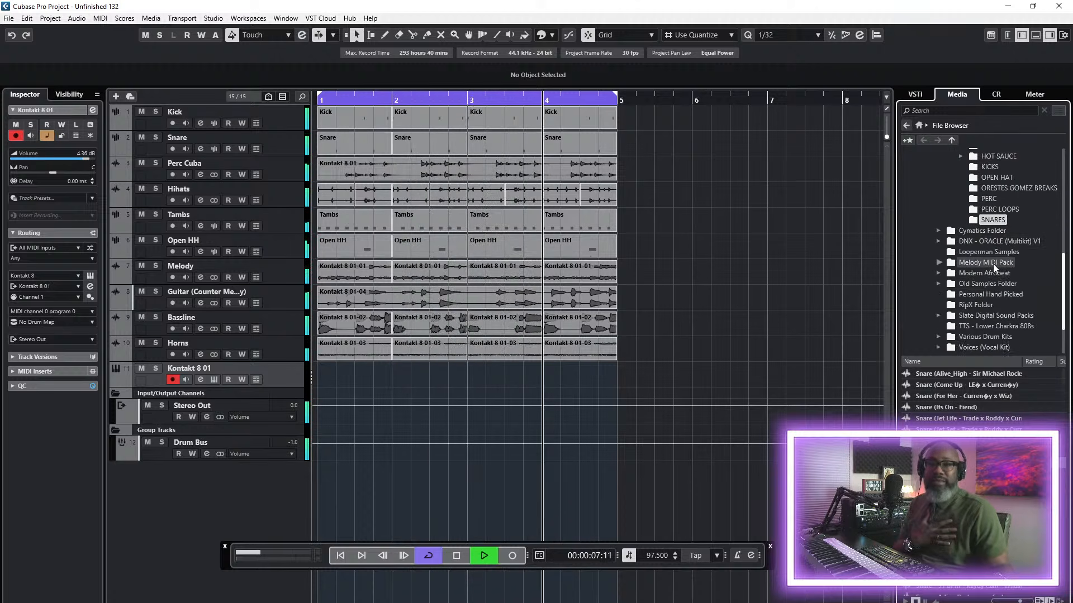
scroll(994, 246, "down", 1)
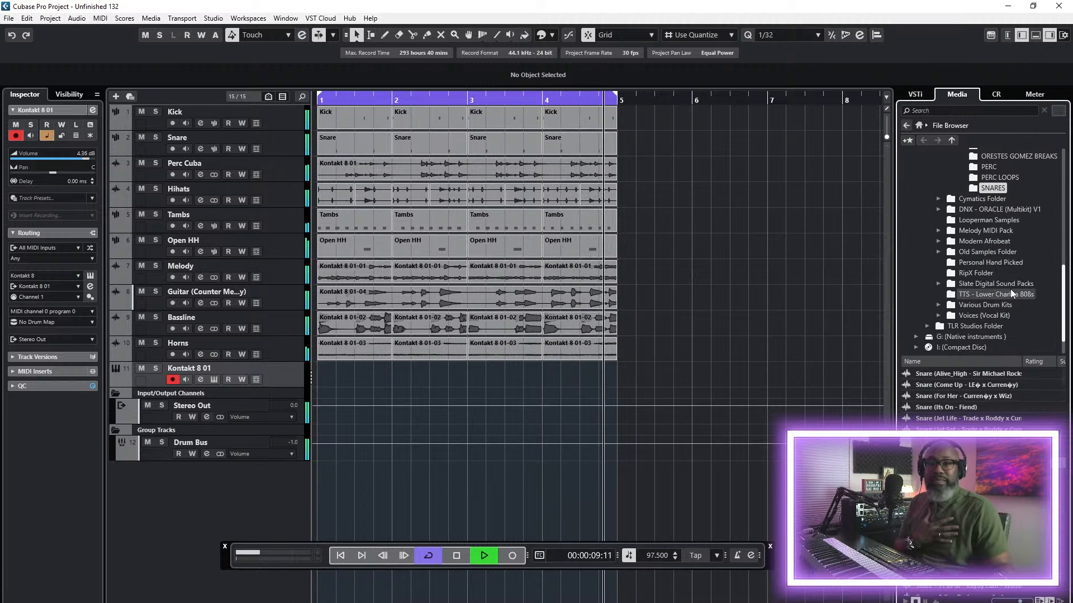
left_click(994, 202)
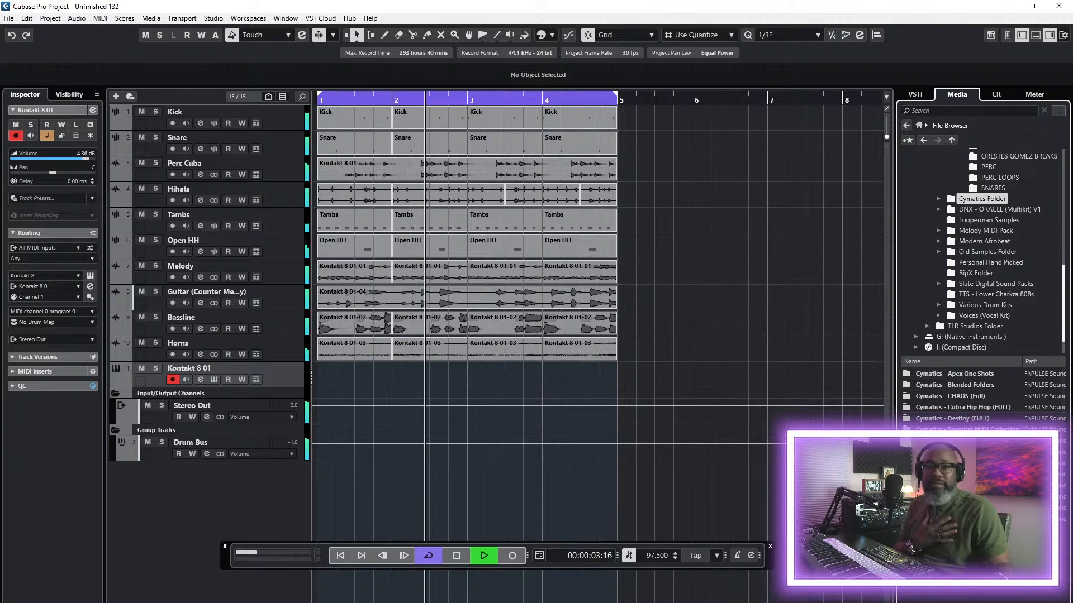
double_click(950, 463)
double_click(946, 386)
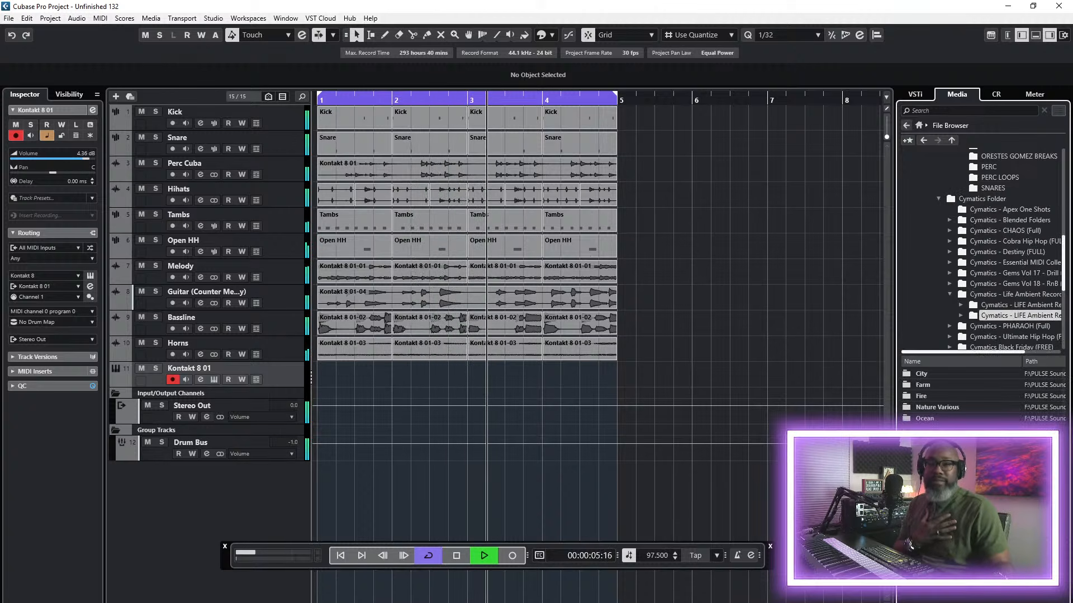
left_click(1017, 306)
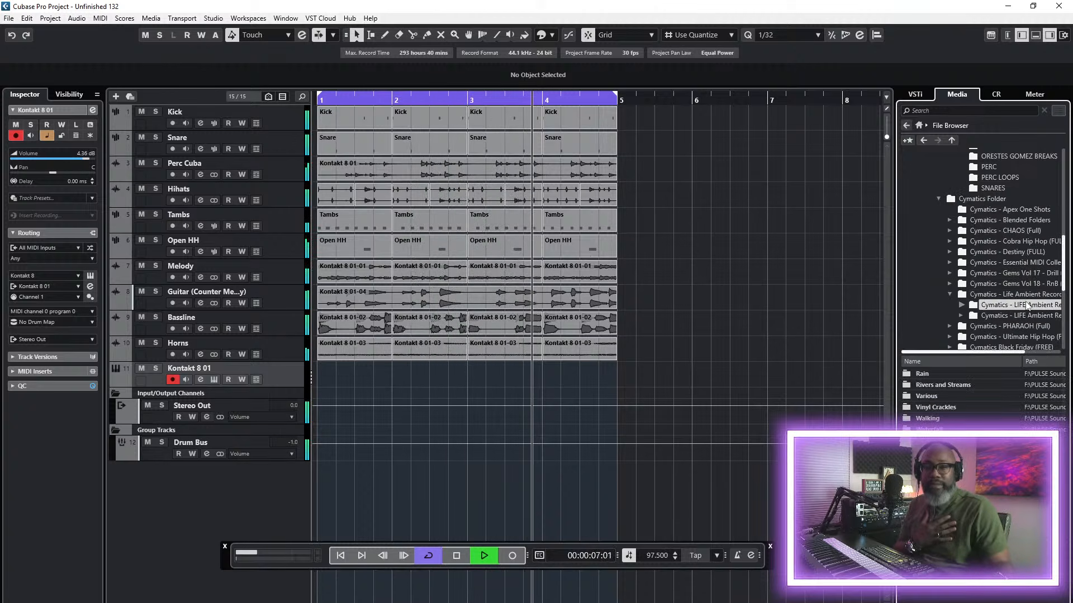
double_click(949, 408)
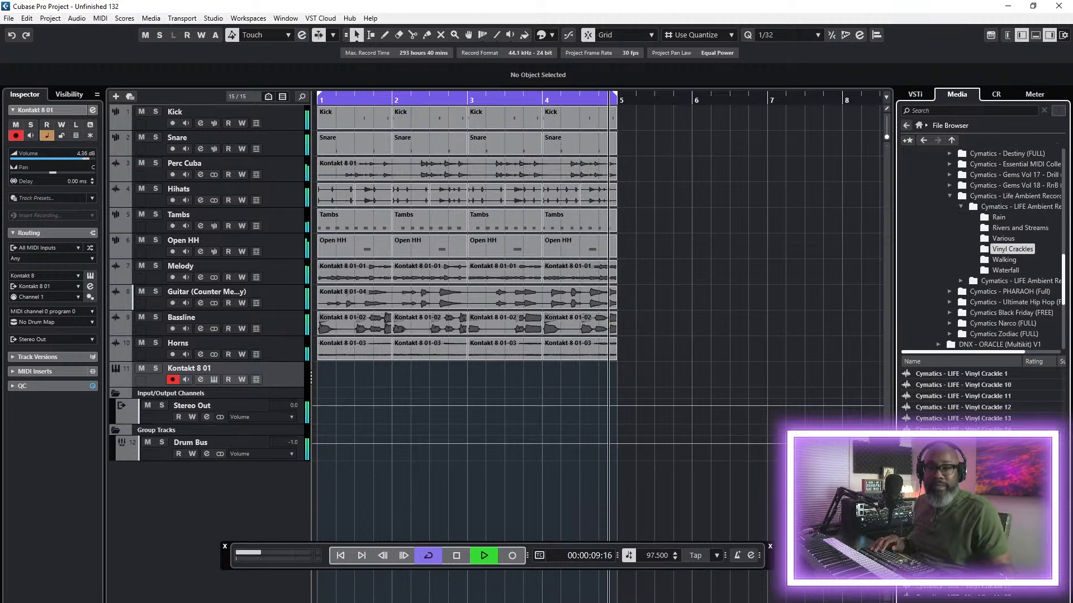
- Add the Cymatics - LIFE - Vinyl Crackle 13 sample as a new audio track between Horns and Kontakt 8 01, with playback stopped
left_click(971, 421)
left_click_drag(972, 423, 294, 481)
key("space")
left_click_drag(289, 373, 290, 375)
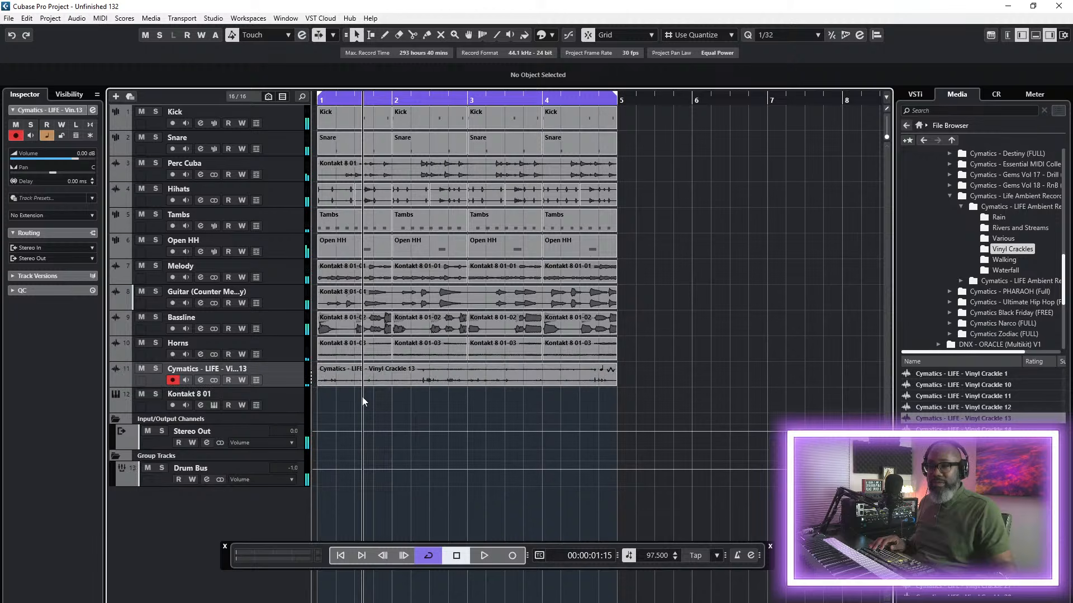
- Set the grid type to Bar, split the vinyl crackle event at bars 2, 3 and 4, and play from the start
left_click(413, 38)
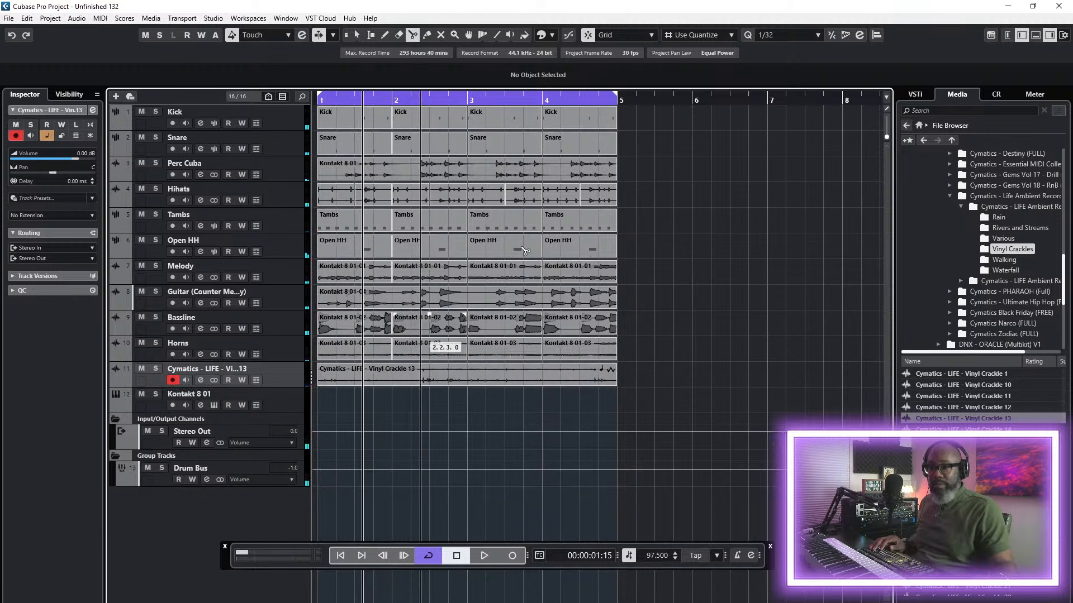
left_click(702, 38)
left_click(704, 53)
left_click(417, 375)
left_click(477, 377)
left_click(550, 376)
left_click(341, 555)
key("space")
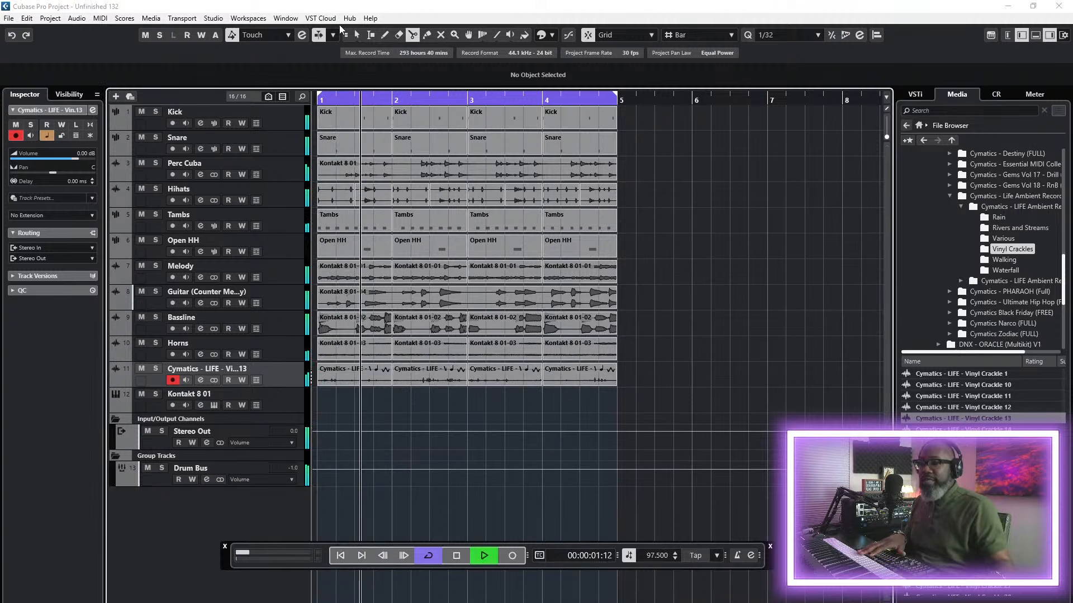
left_click(357, 35)
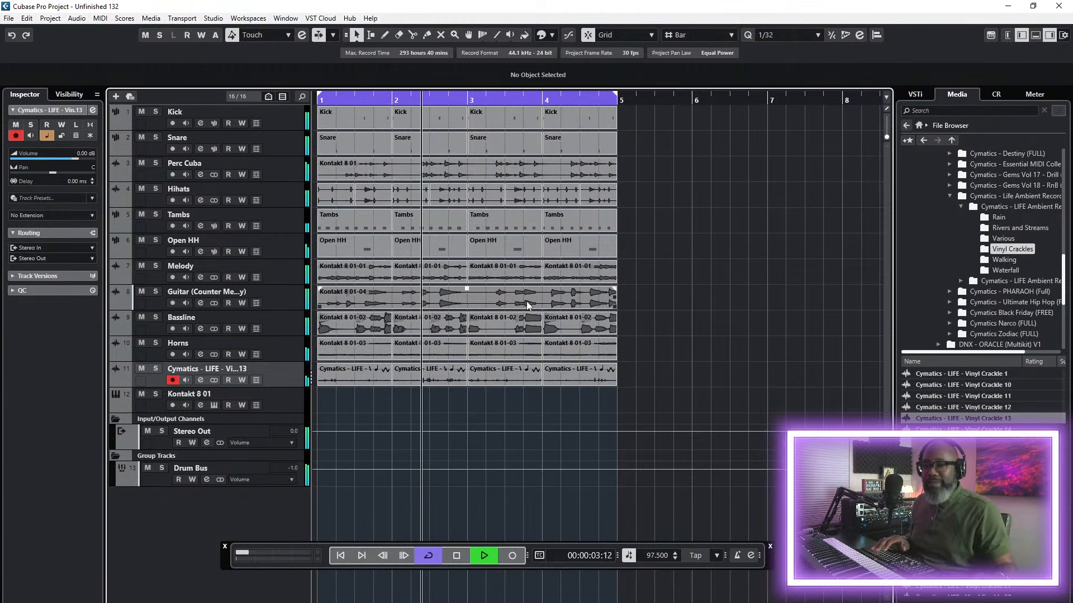
- Set the grid type to Beat and split each one-bar vinyl crackle event in the middle of its bar
left_click(414, 35)
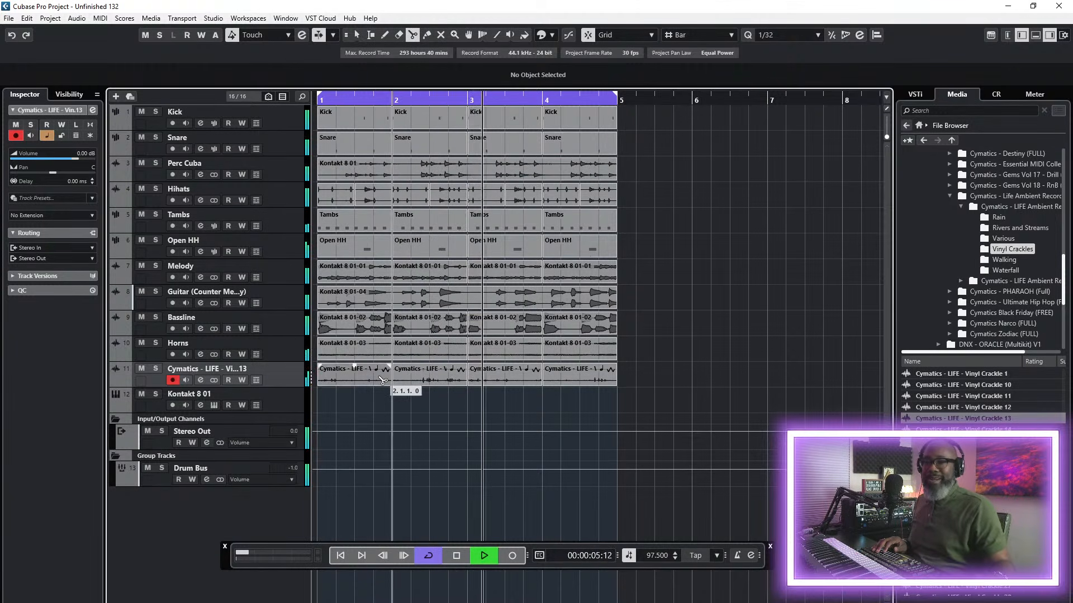
left_click(702, 34)
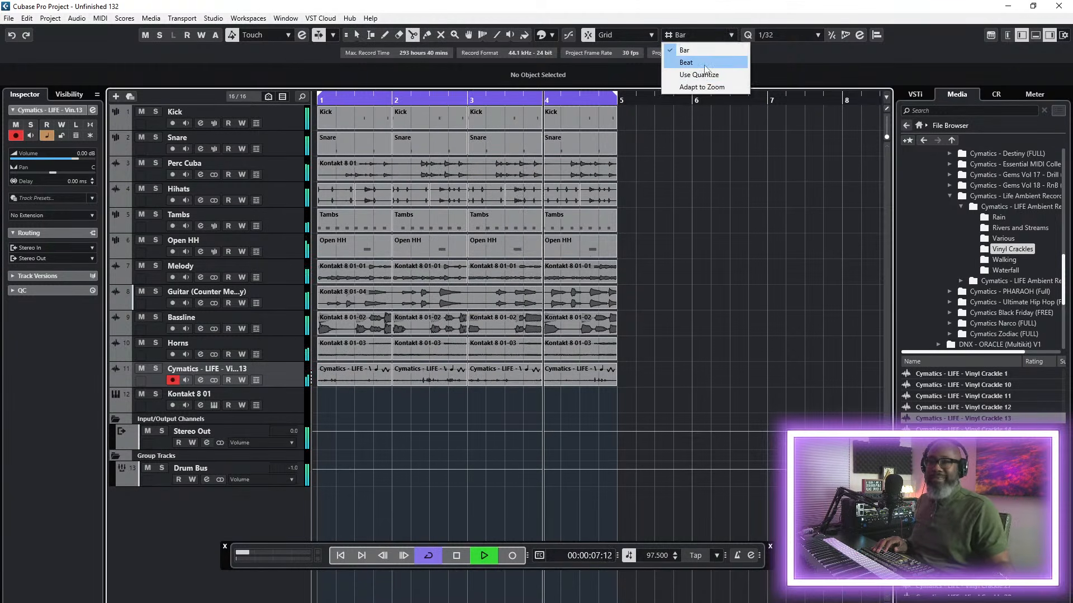
left_click(702, 62)
left_click(352, 385)
left_click(429, 382)
left_click(504, 379)
left_click(579, 380)
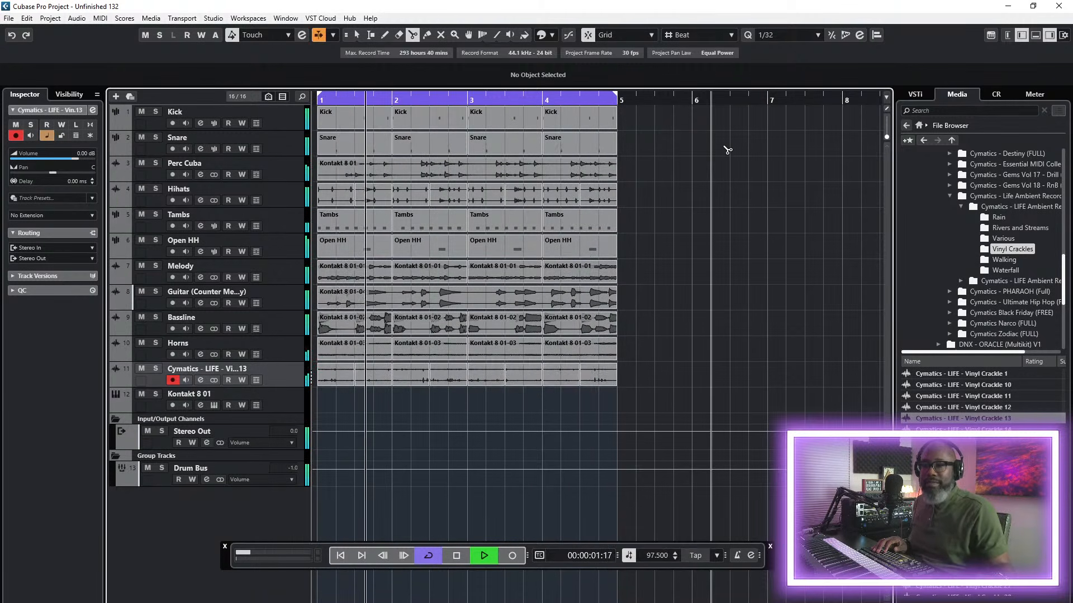
left_click(358, 36)
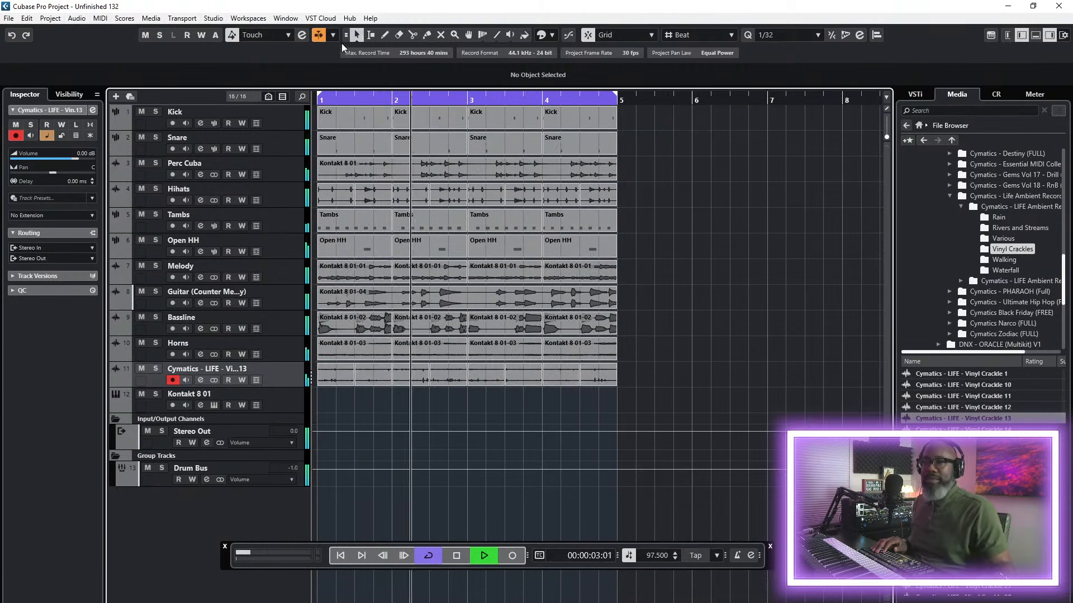
- Save the project and set the vinyl crackle track's volume to -4.25 dB
left_click(8, 18)
left_click(21, 98)
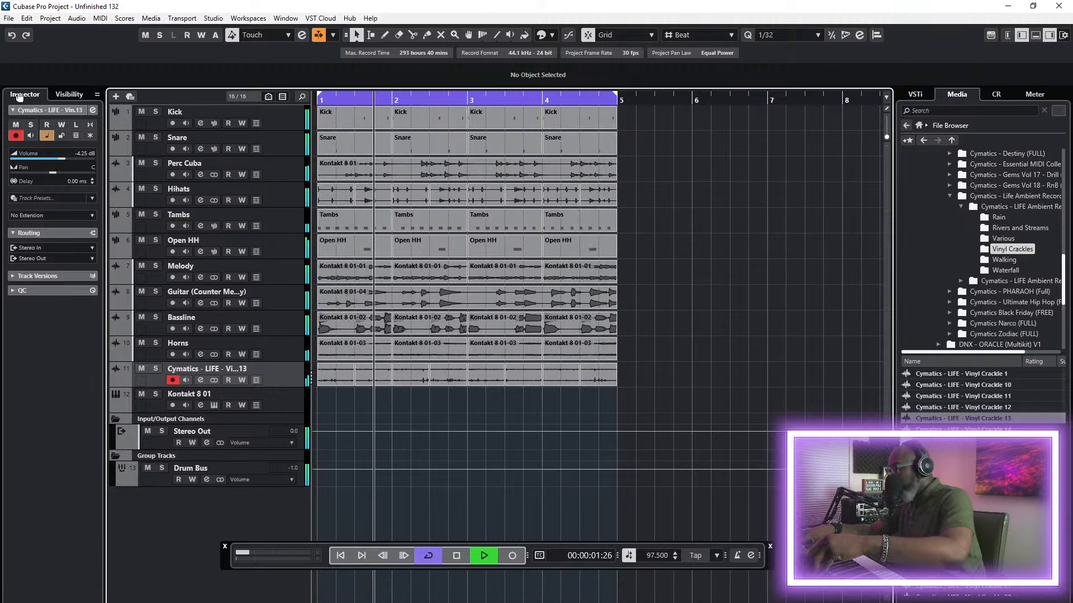
- Rename the vinyl crackle track to Vinyl Crackle 13 by removing the Cymatics - LIFE prefix
double_click(231, 368)
key("Home")
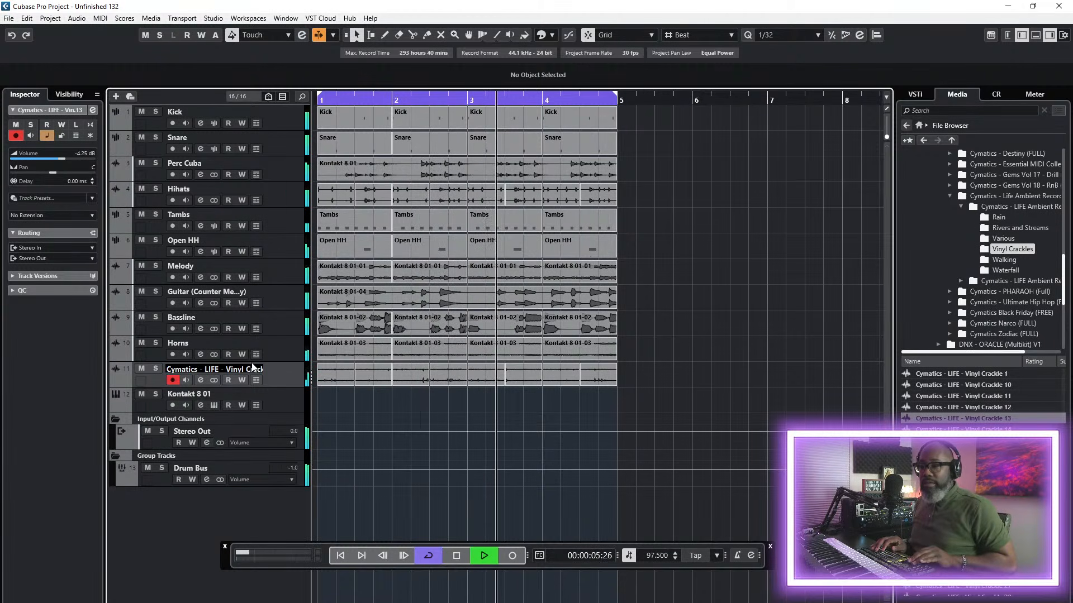
key("Right")
key("Right")
key("Right")
key("Right")
key("Right")
key("Right")
key("Right")
key("Right")
key("Right")
key("Right")
key("Right")
key("Right")
key("Right")
key("Right")
key("Right")
key("Right")
key("Right")
key("Right")
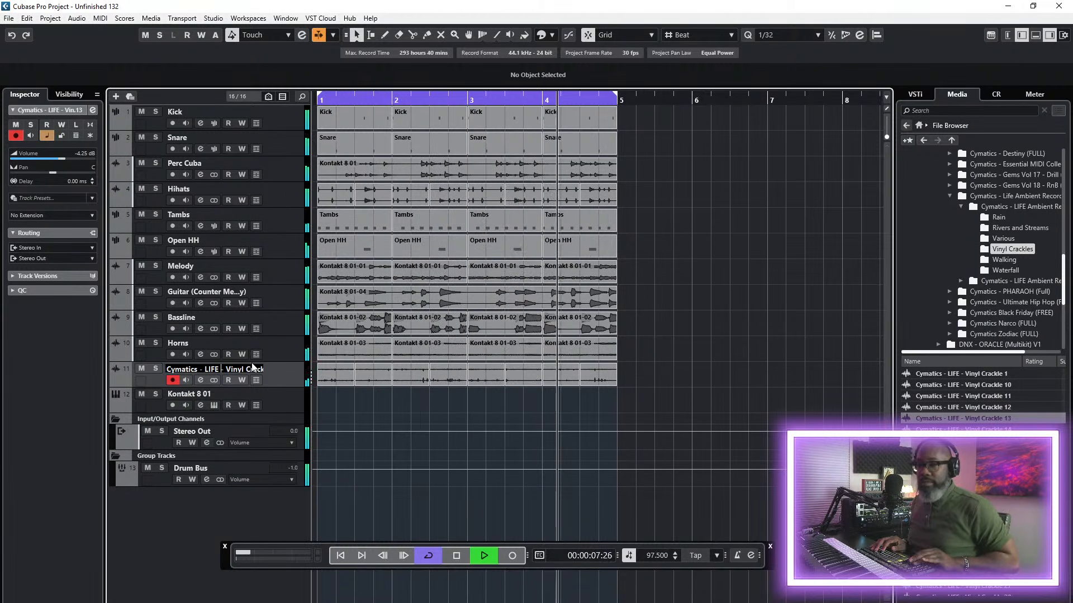
key("BackSpace")
key("BackSpace")
key("BackSpace")
key("BackSpace")
key("BackSpace")
key("BackSpace")
key("BackSpace")
key("BackSpace")
key("BackSpace")
key("BackSpace")
key("BackSpace")
key("BackSpace")
key("BackSpace")
key("BackSpace")
key("BackSpace")
key("BackSpace")
key("BackSpace")
key("BackSpace")
key("Return")
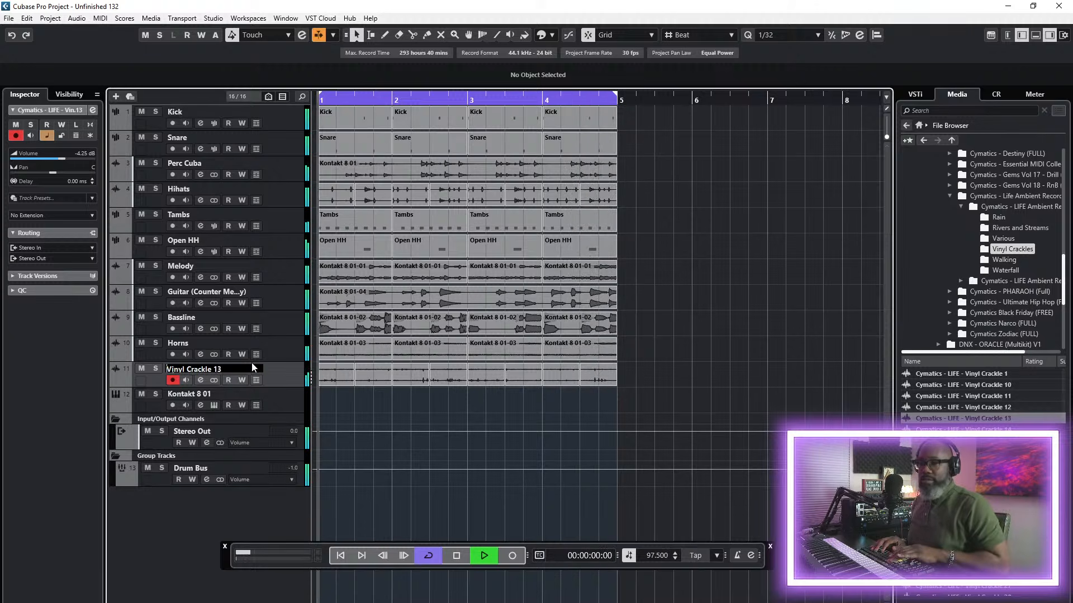
- Remove the Nylon Guitar from the Kontakt 8 01 instrument and open the full library browser in the Loops category
left_click(290, 403)
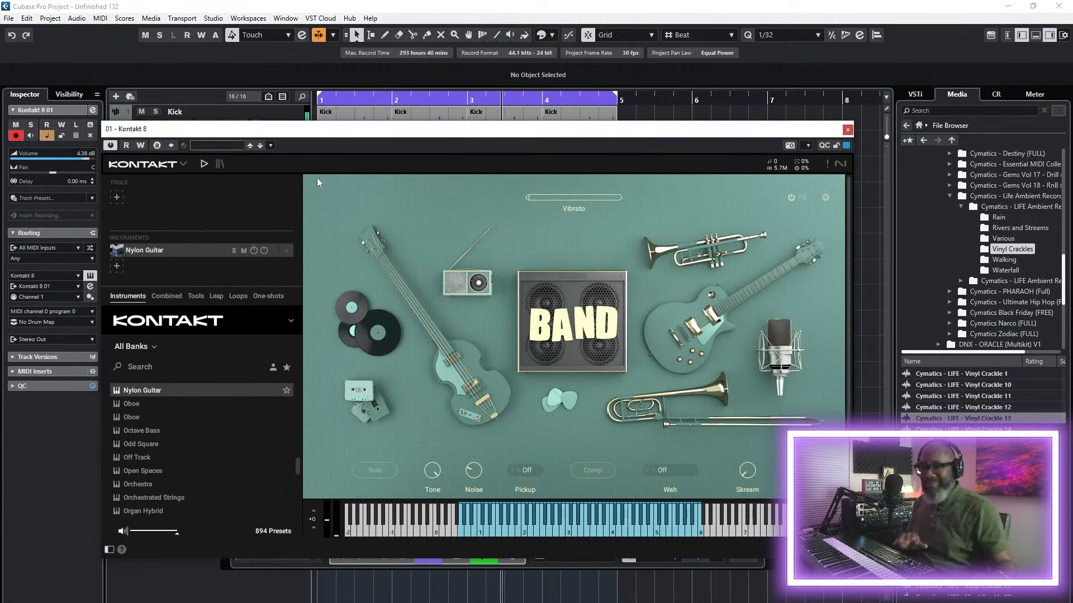
left_click(286, 250)
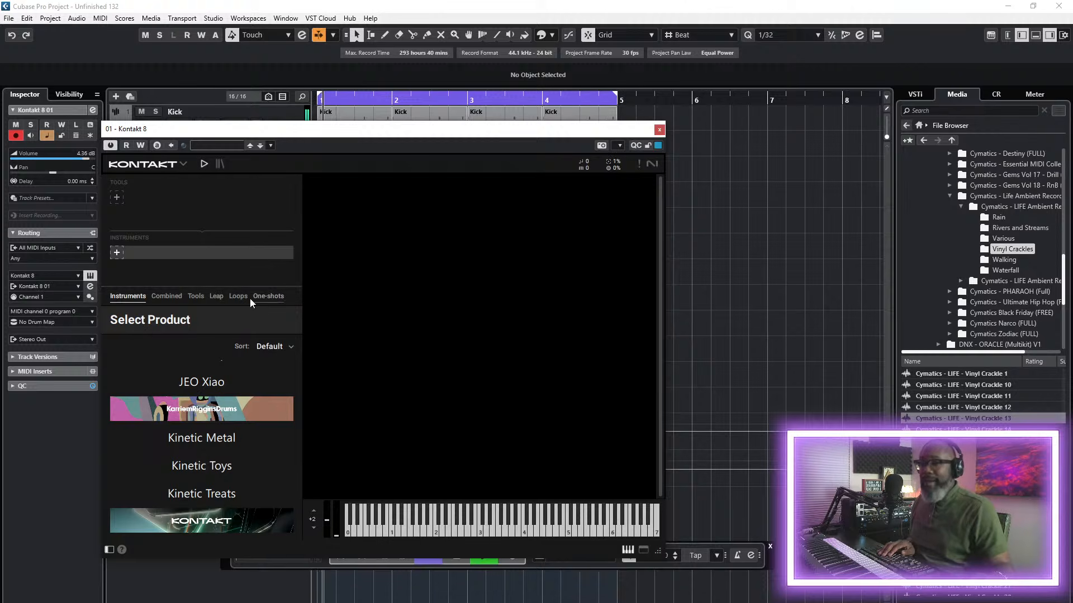
left_click(234, 298)
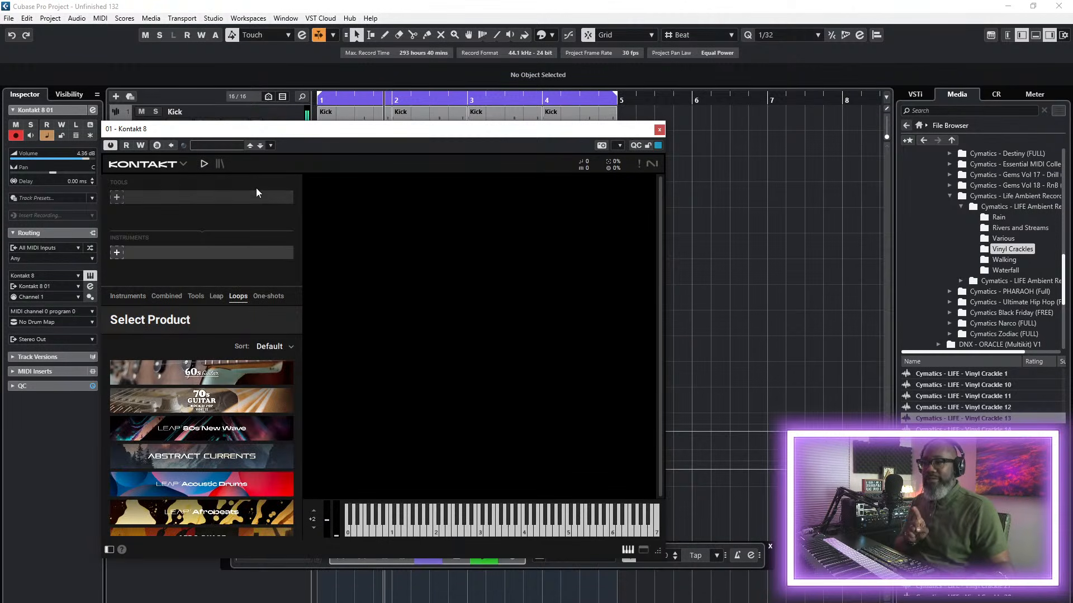
left_click(220, 163)
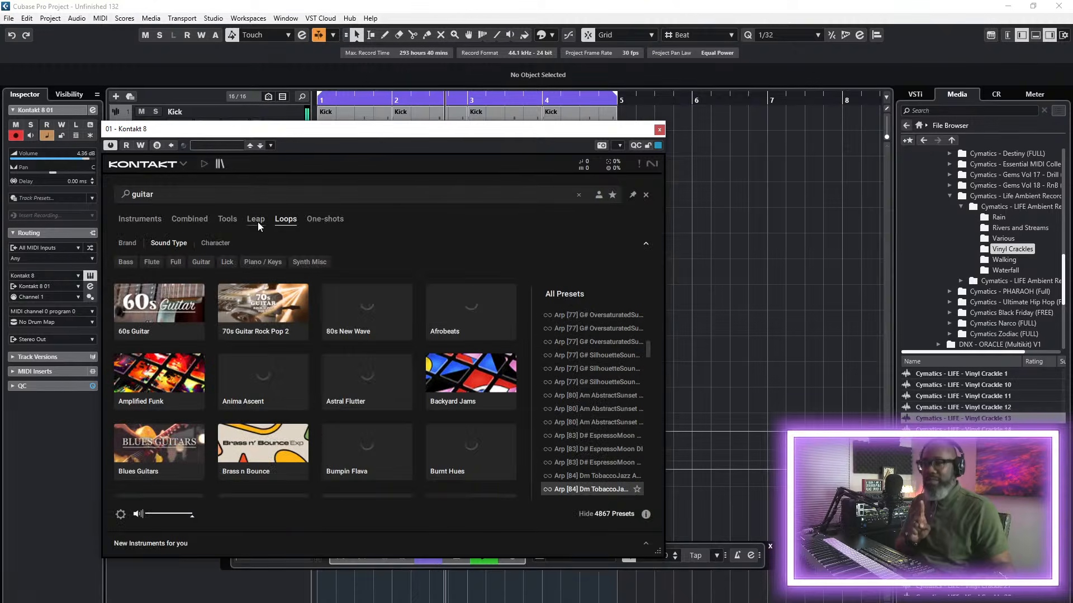
- Look through the guitar loop products, clear the search, and browse all Leap products including the Hot Vocals kits
scroll(374, 411, "down", 15)
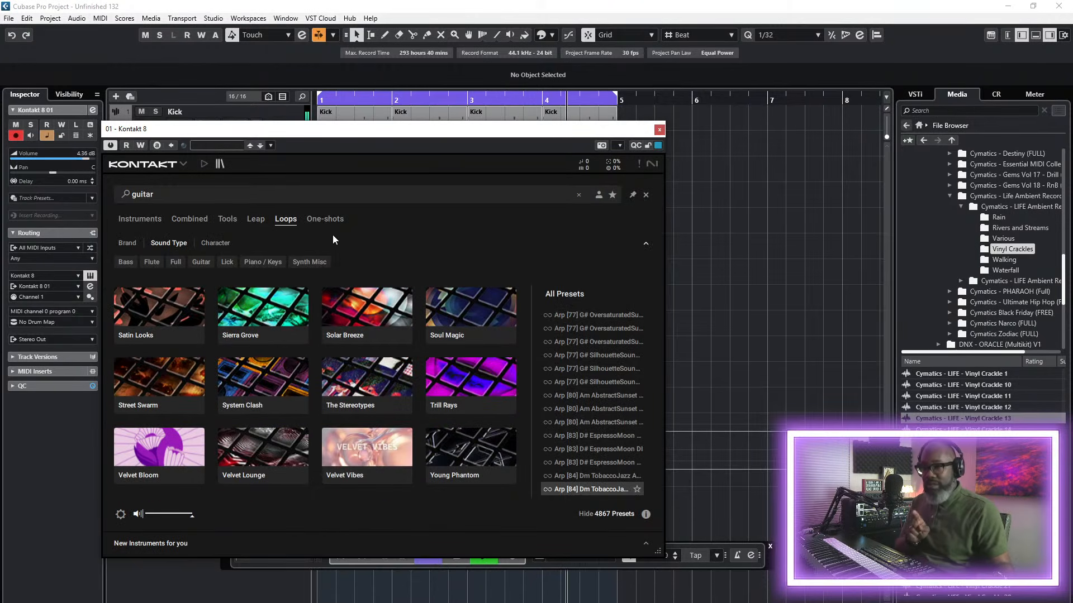
left_click(260, 222)
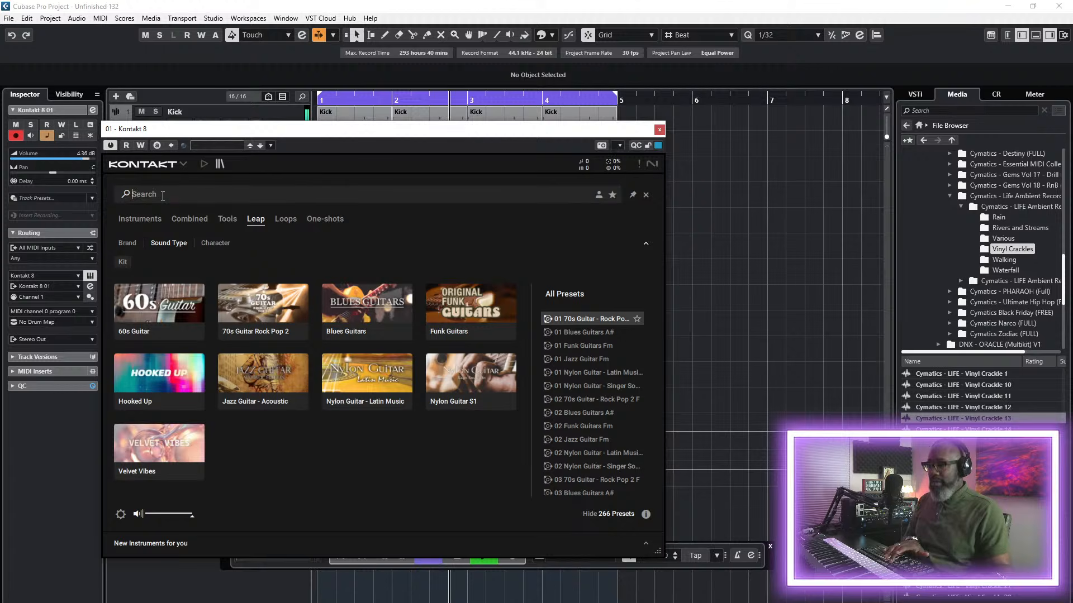
scroll(407, 376, "down", 2)
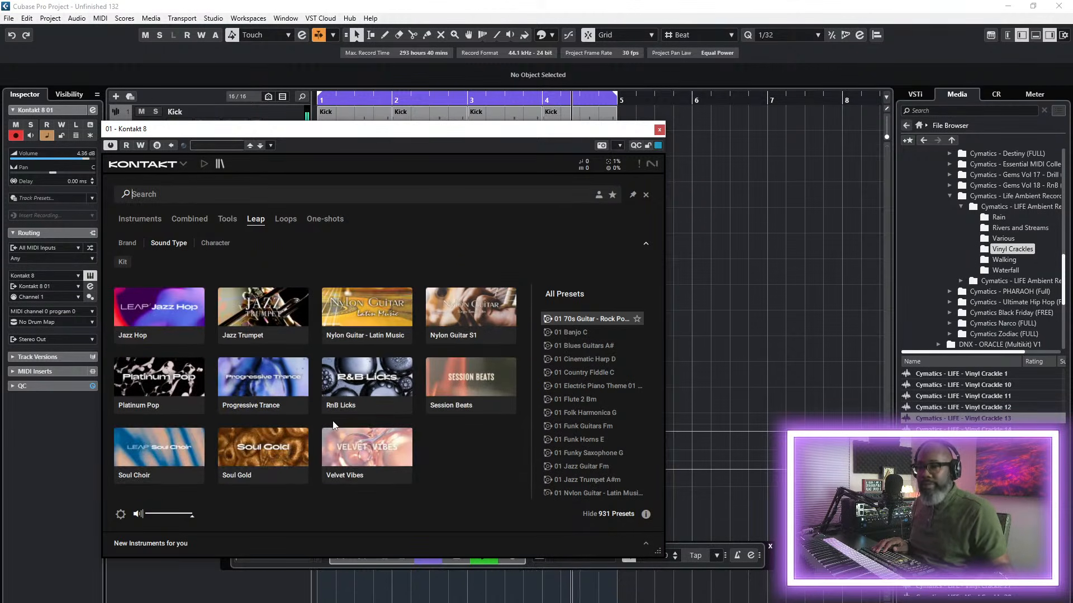
scroll(335, 425, "up", 2)
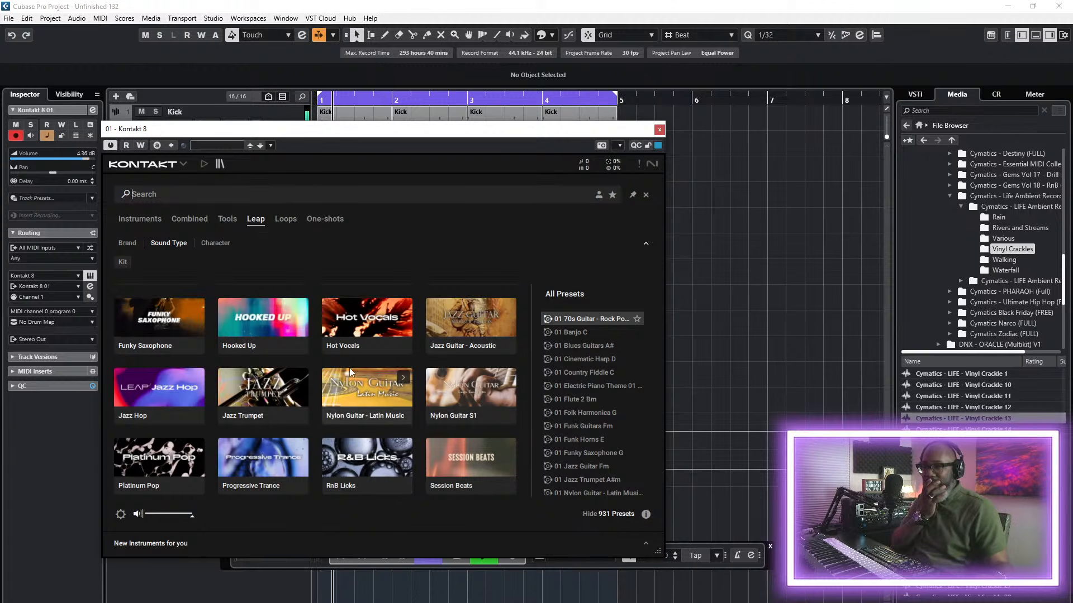
left_click(369, 327)
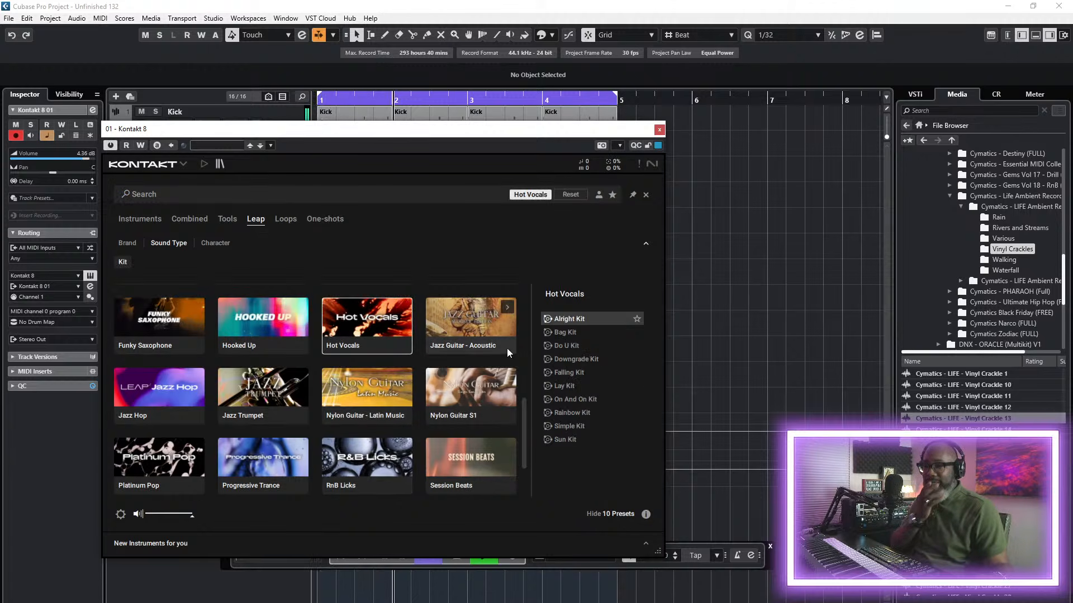
- Browse the Kontakt instrument products and load the EXHALE instrument from the EXHALE library
left_click(659, 130)
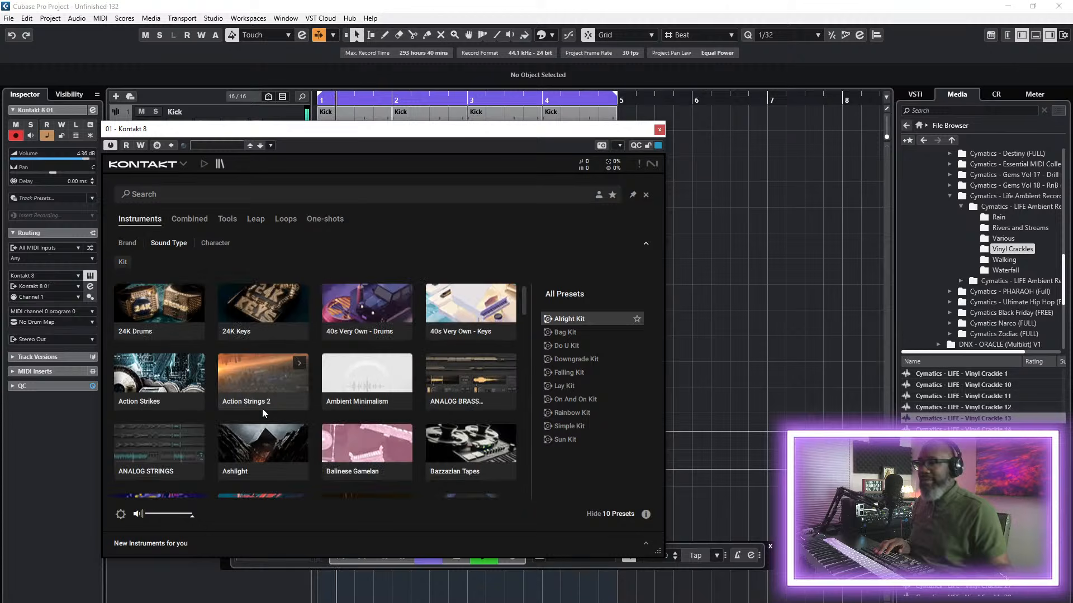
scroll(264, 383, "down", 5)
scroll(265, 384, "down", 10)
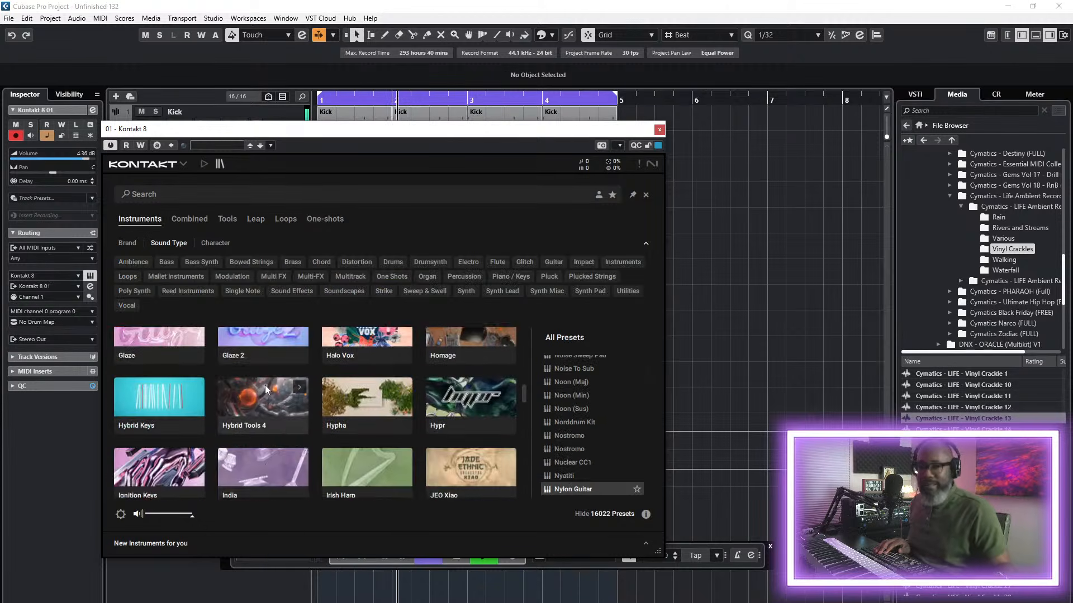
scroll(265, 391, "down", 5)
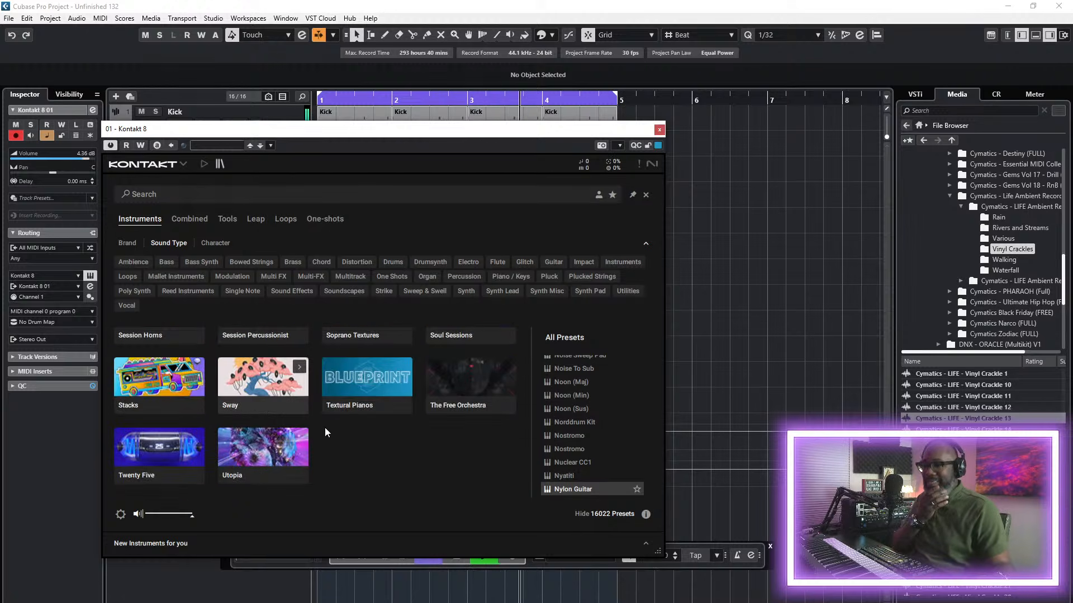
scroll(313, 423, "up", 4)
scroll(377, 430, "up", 4)
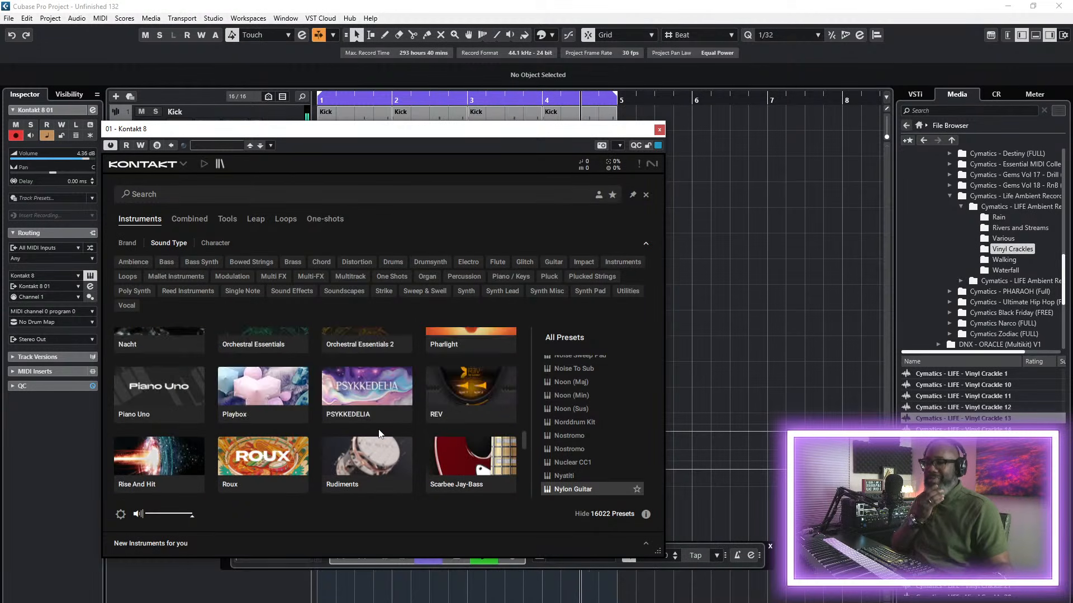
scroll(378, 430, "up", 6)
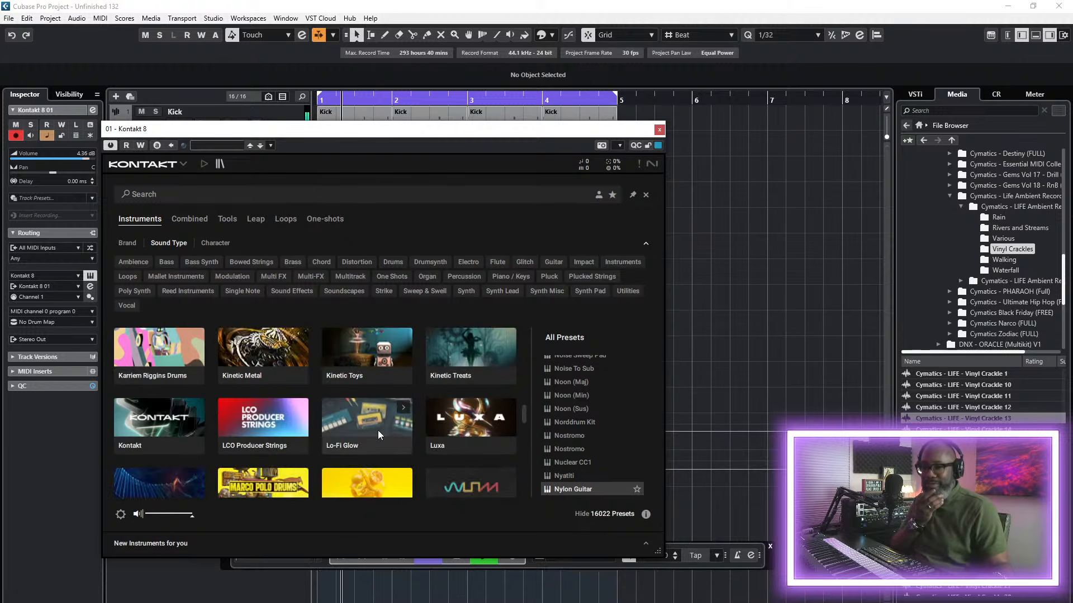
scroll(378, 431, "up", 3)
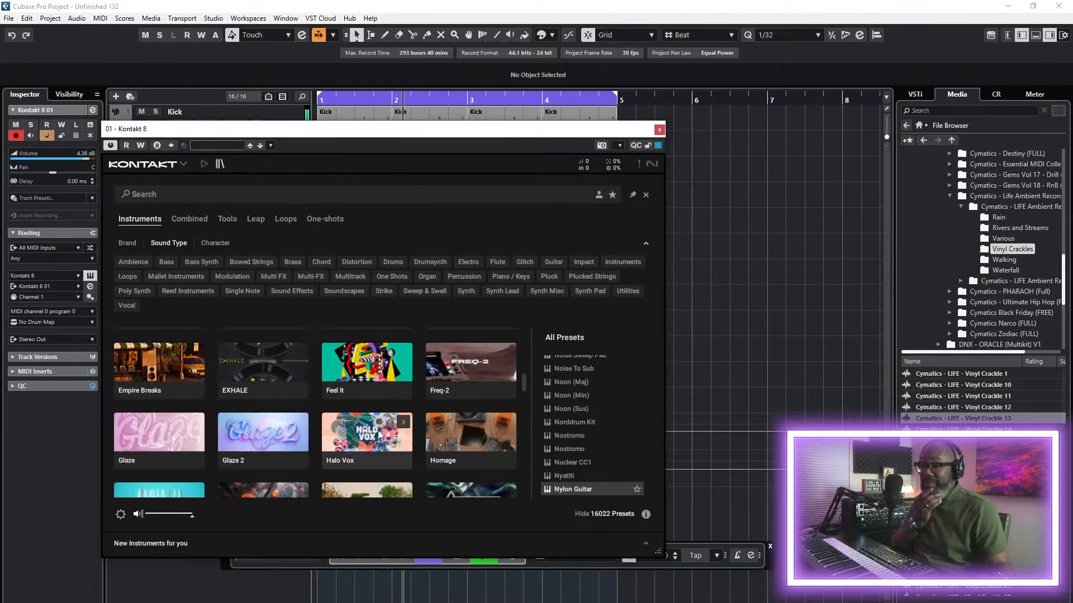
left_click(259, 423)
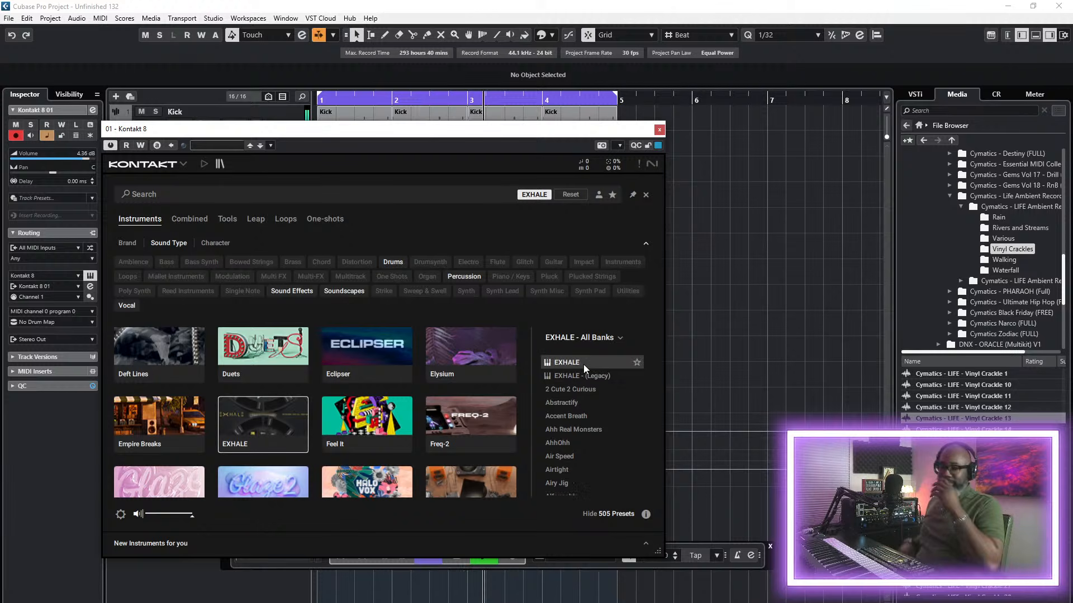
double_click(584, 365)
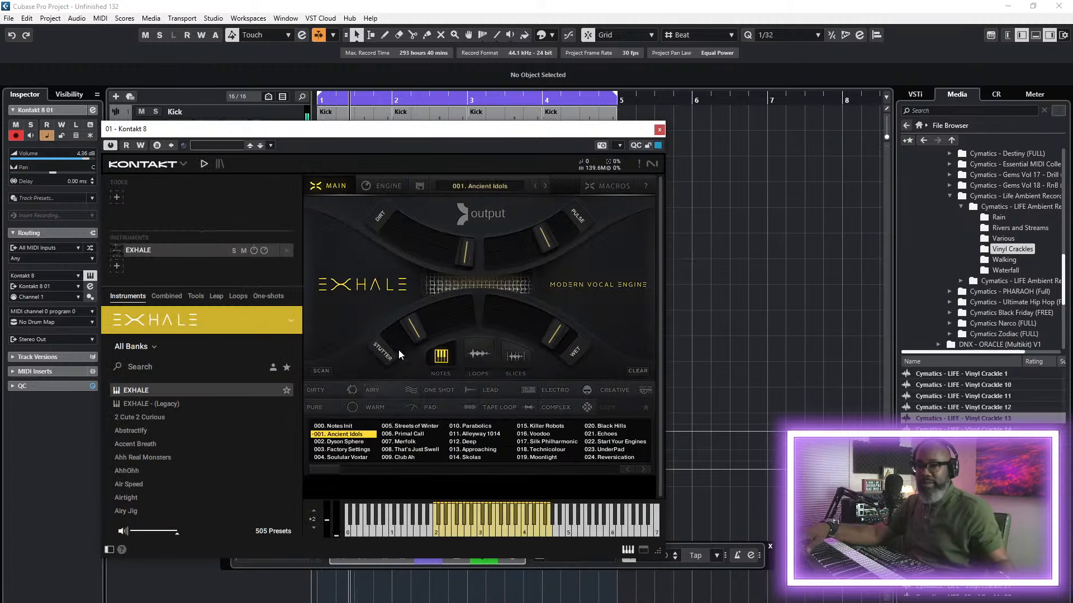
- Switch EXHALE to its Loops engine and try the Feeling Pretty and Who Is That presets
left_click(483, 357)
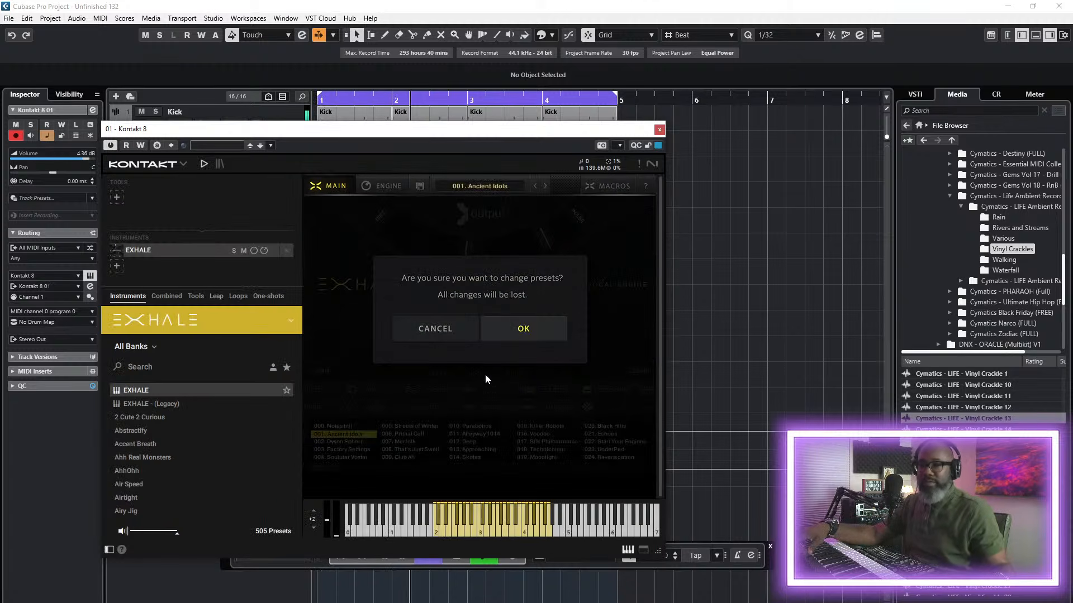
left_click(544, 329)
left_click(424, 435)
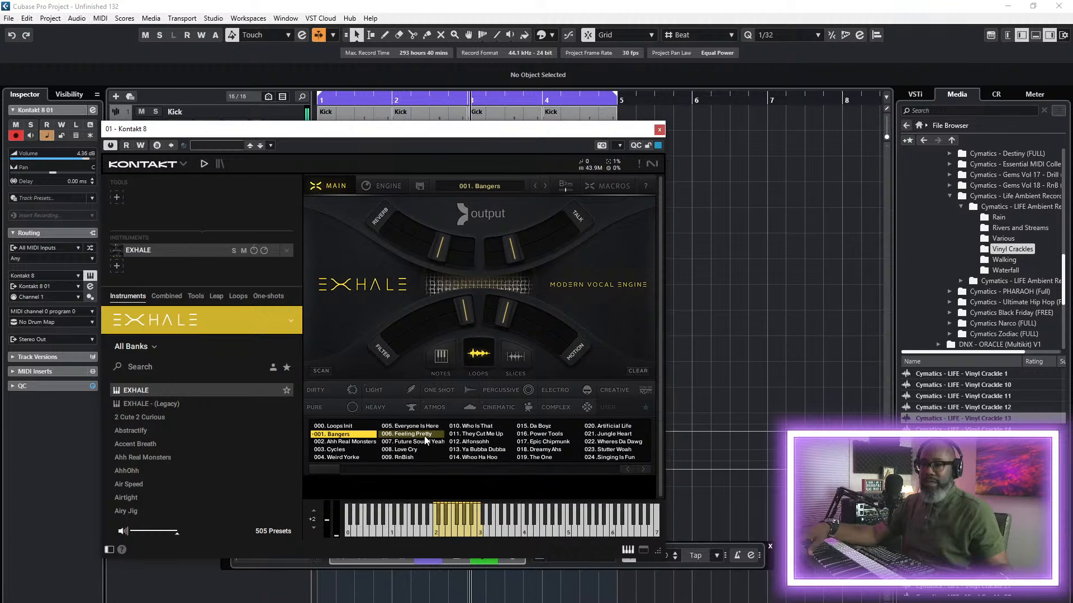
left_click(572, 183)
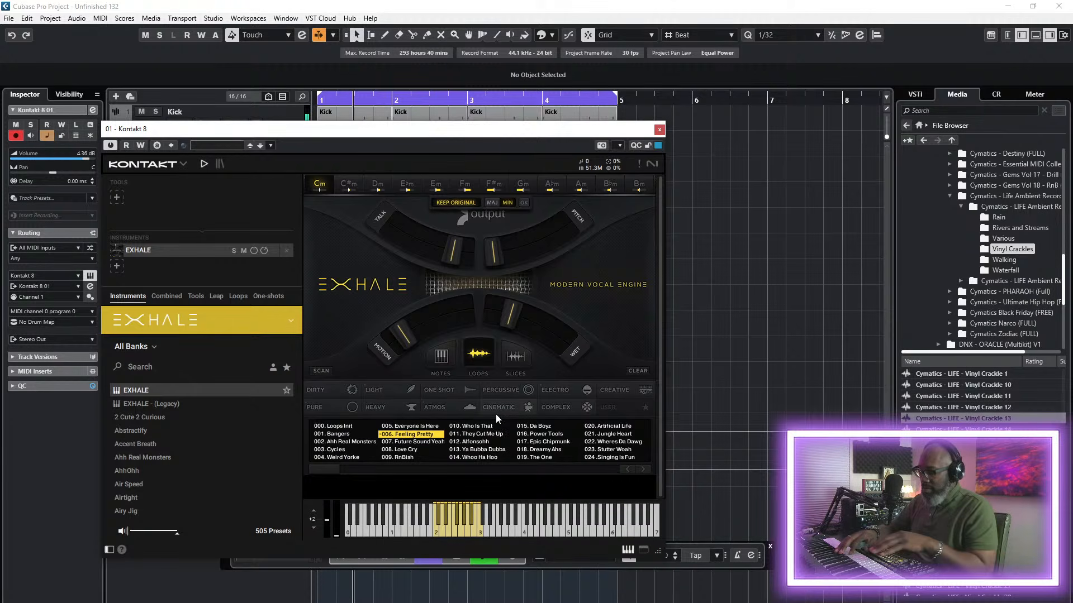
left_click_drag(344, 134, 561, 180)
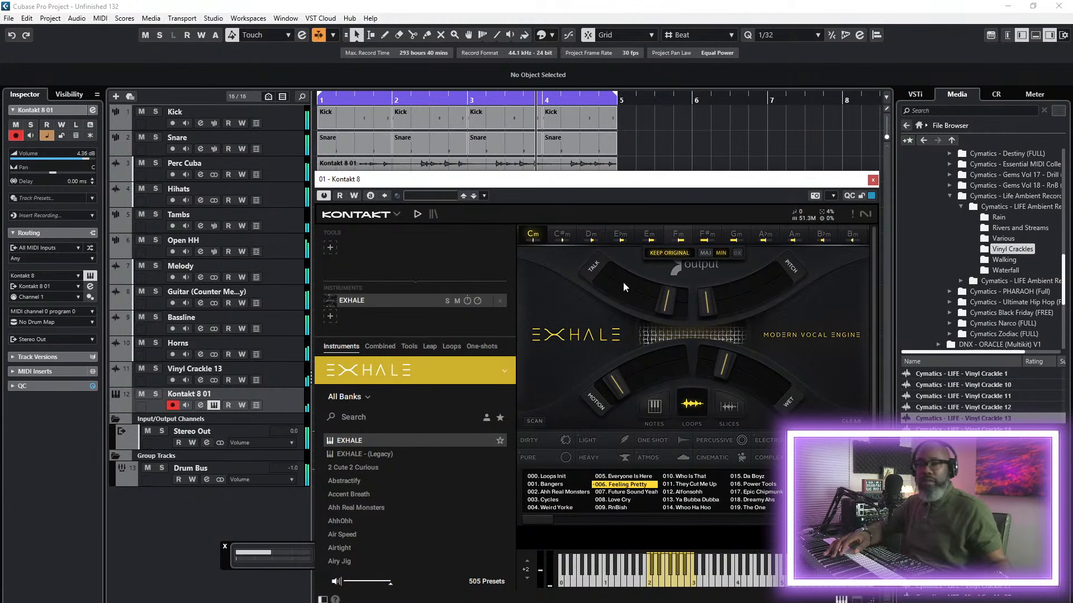
left_click(687, 478)
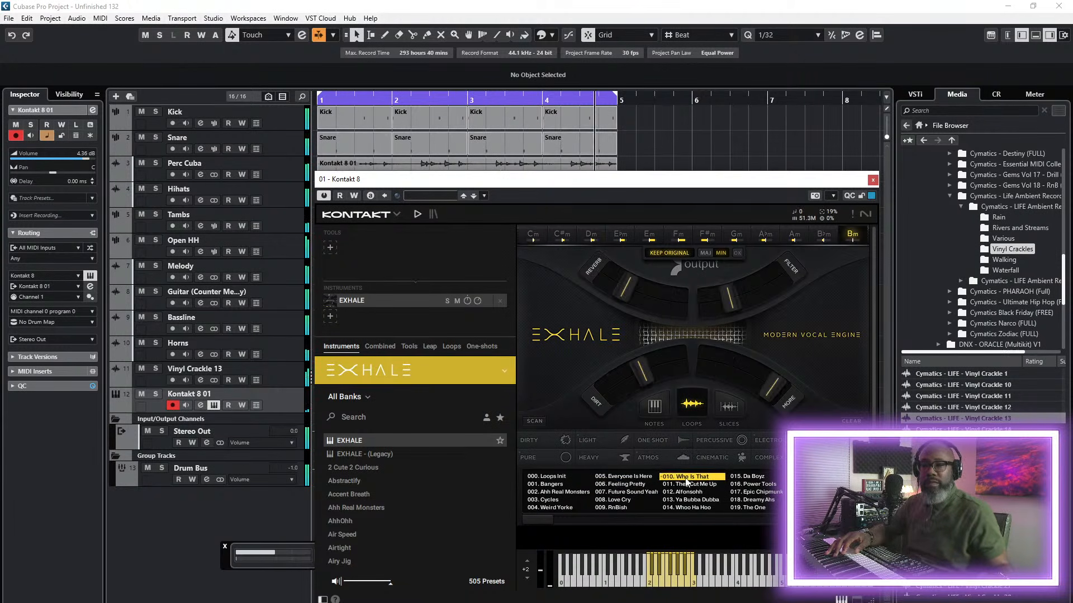
left_click_drag(604, 184, 441, 111)
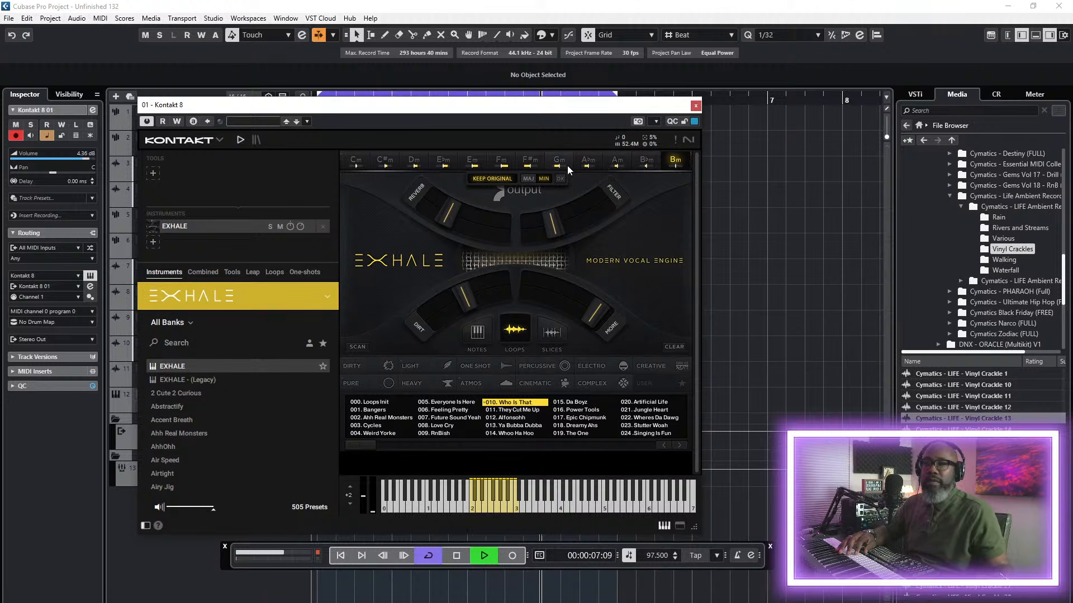
- Set the EXHALE key to Dm and try the loop presets They Cut Me Up, Alfonsohh and Ya Bubba Dubba
left_click(385, 161)
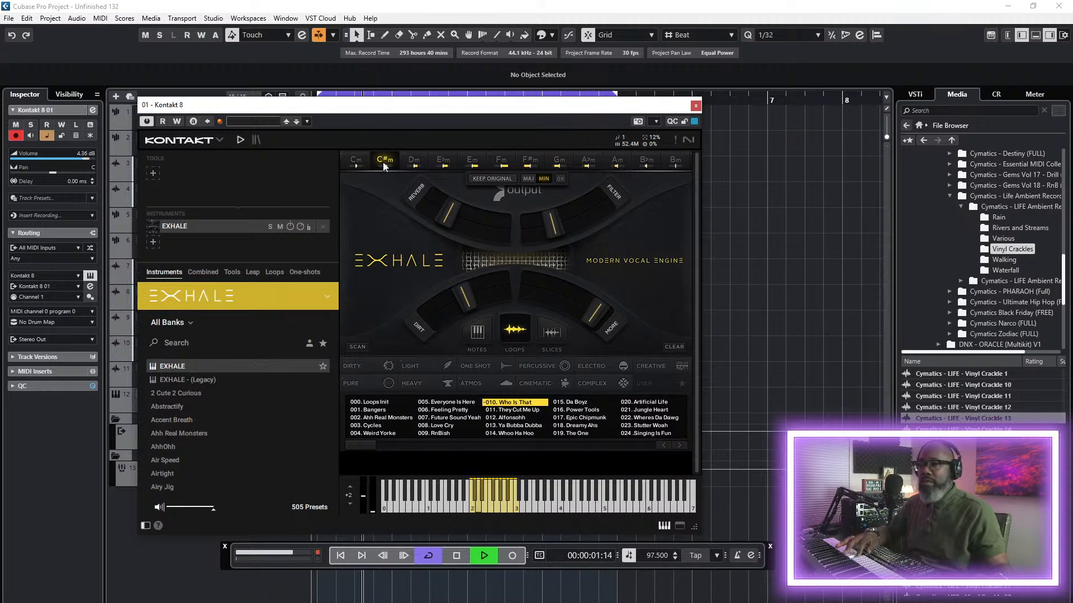
left_click(414, 163)
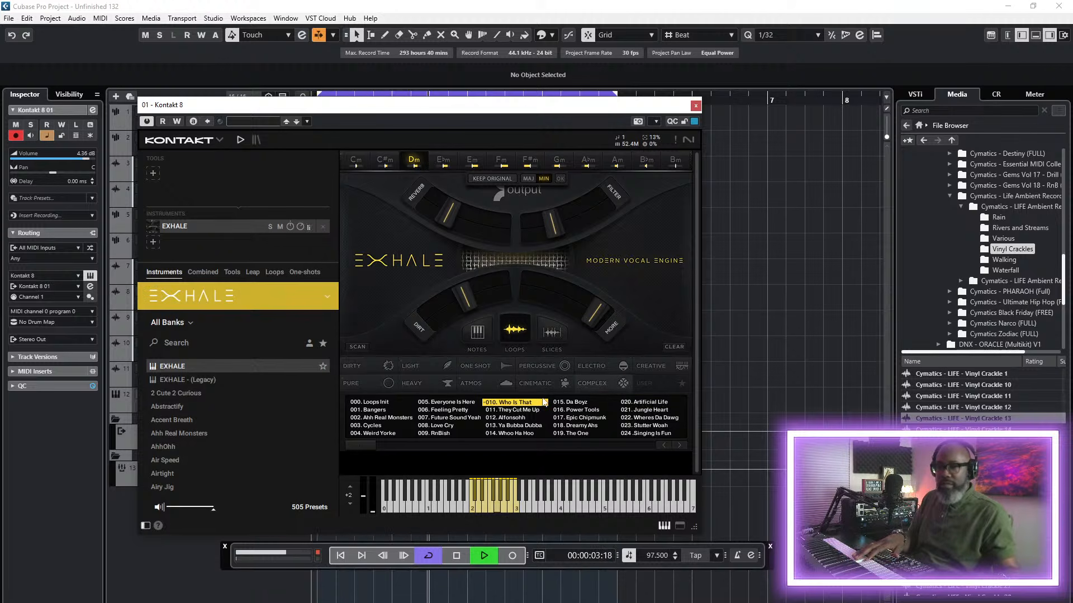
left_click(517, 412)
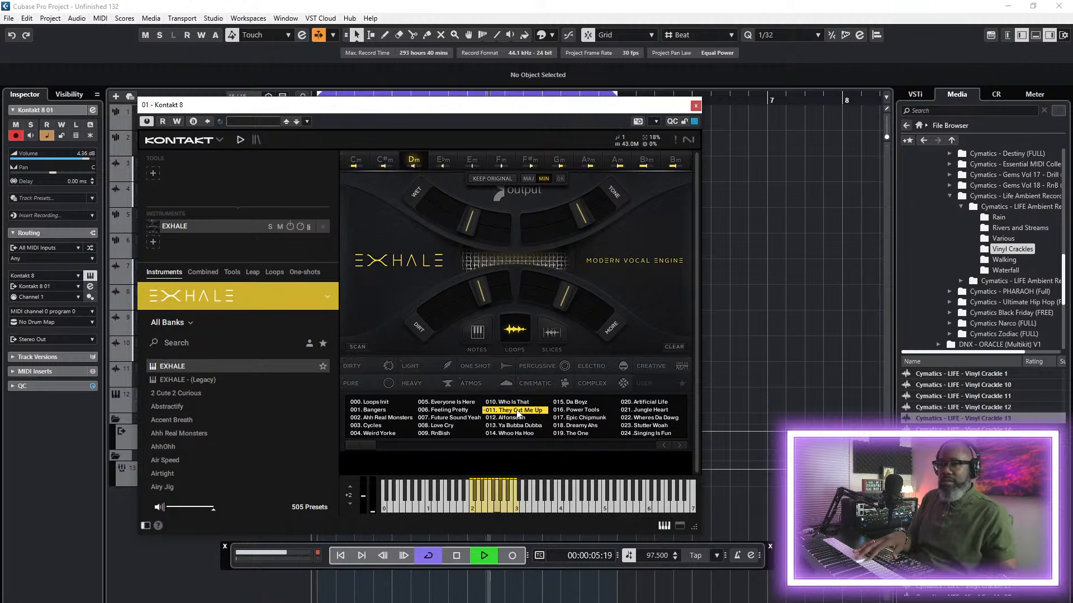
left_click(517, 419)
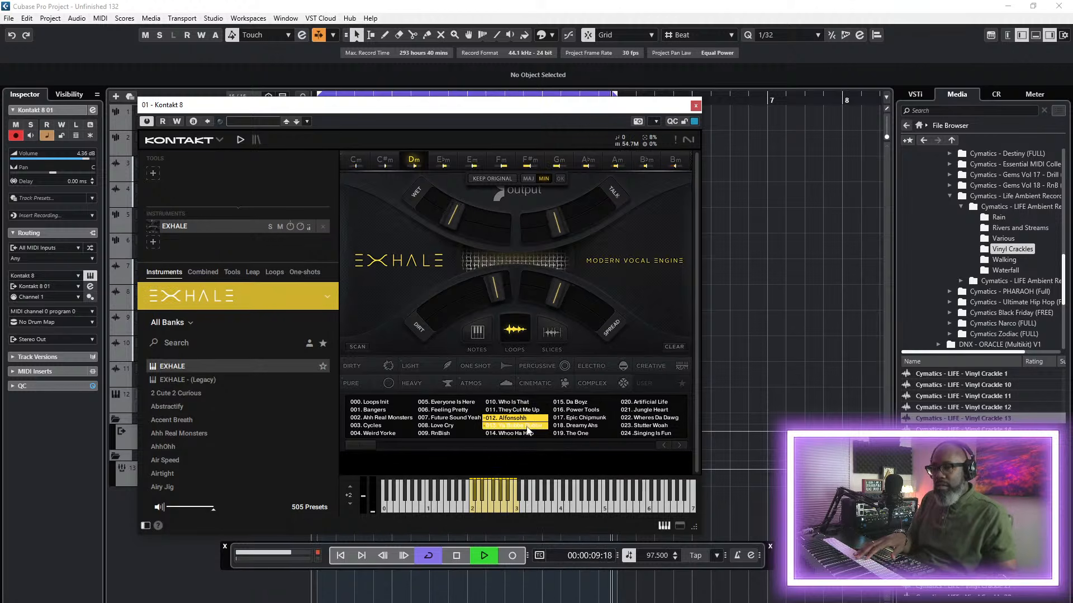
left_click(525, 427)
- Switch EXHALE to its Slices engine with the Strong Fem Ah preset and set the track volume to -2.81 dB
left_click(552, 337)
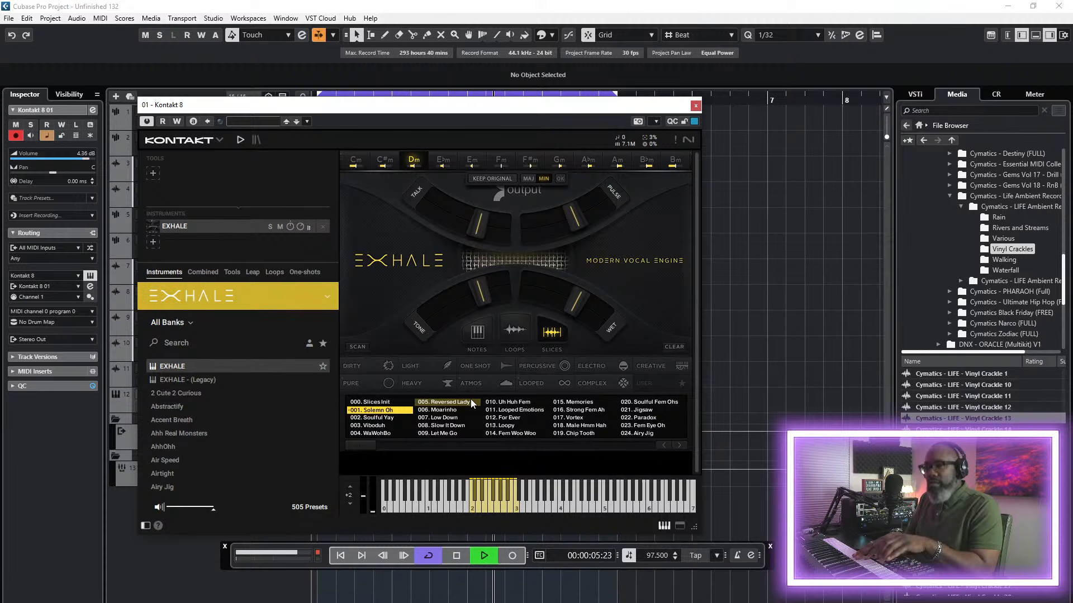
left_click(696, 106)
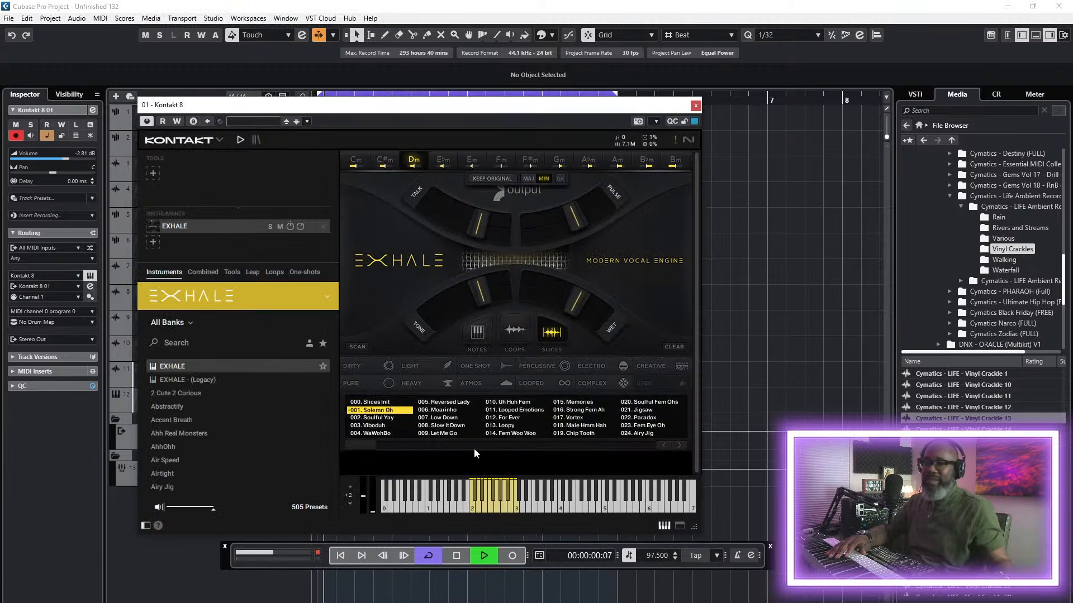
left_click(592, 412)
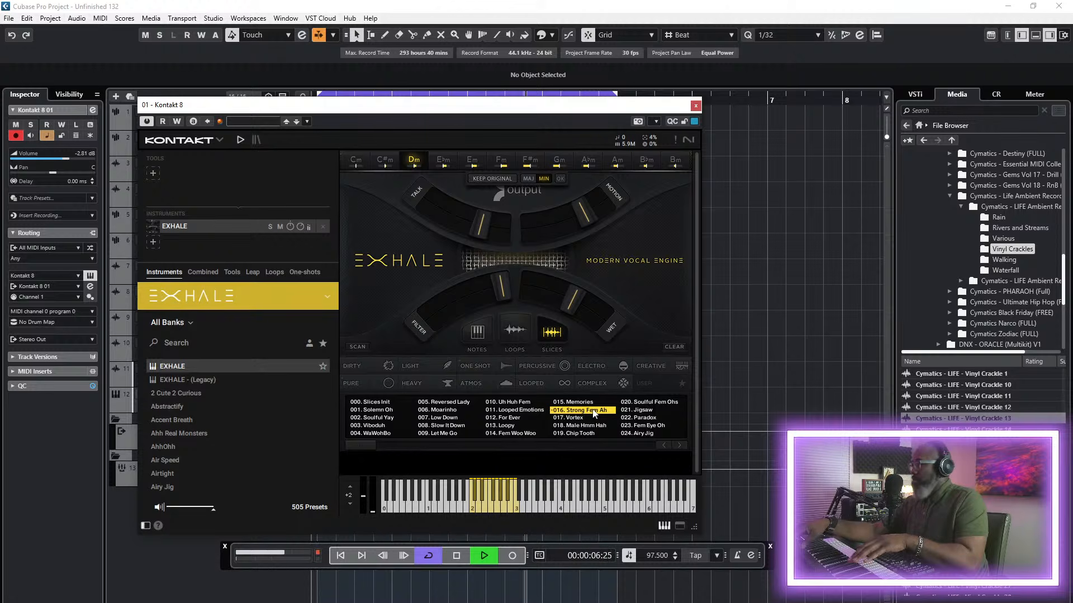
- Record a four-bar vocal chop part on the Kontakt 8 01 track and close the instrument window
key("KP_Multiply")
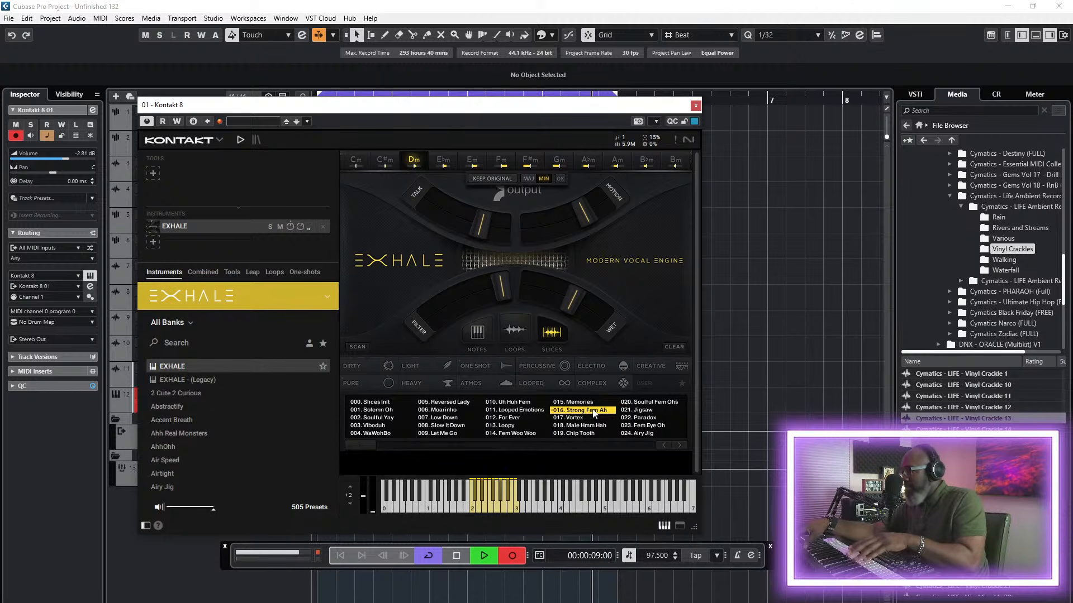
key("space")
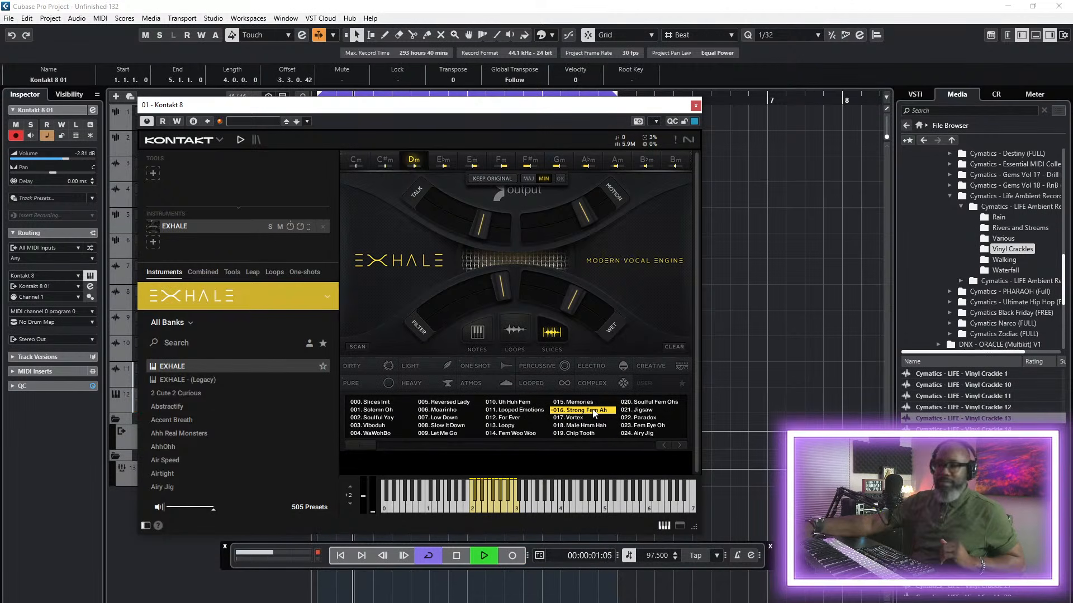
left_click(696, 106)
left_click(708, 362)
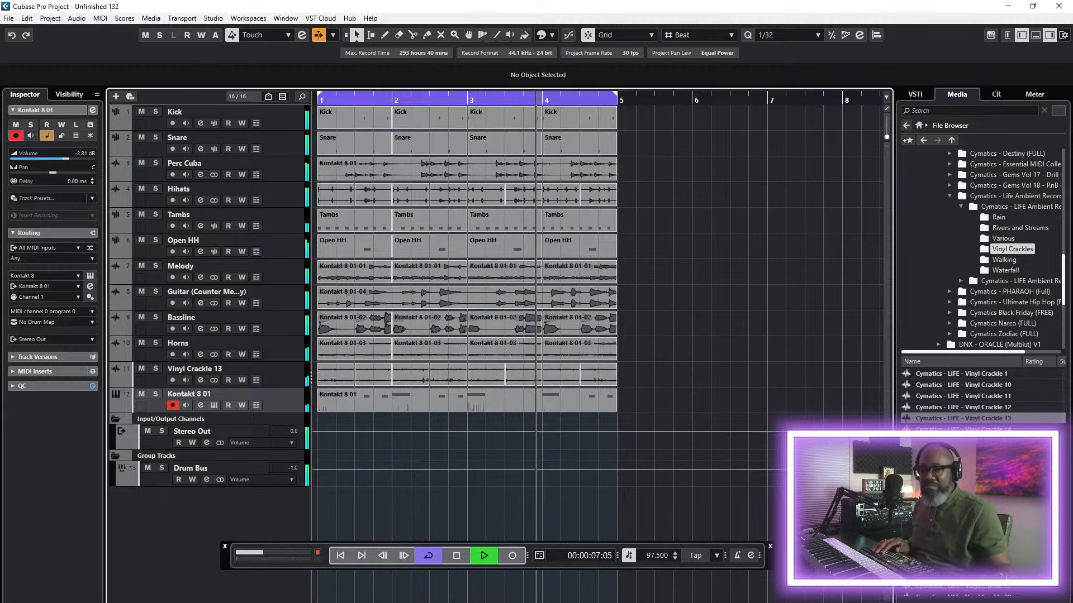
- Solo the Kontakt 8 01 track and render its recorded four-bar part in place with the current settings
key("h")
key("h")
key("h")
key("h")
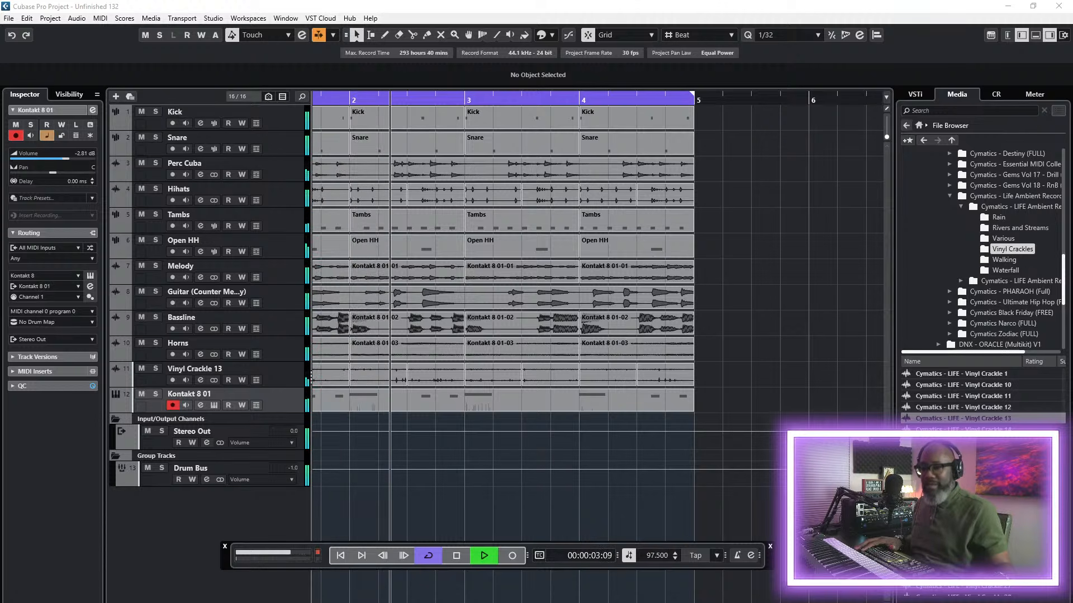
left_click(536, 602)
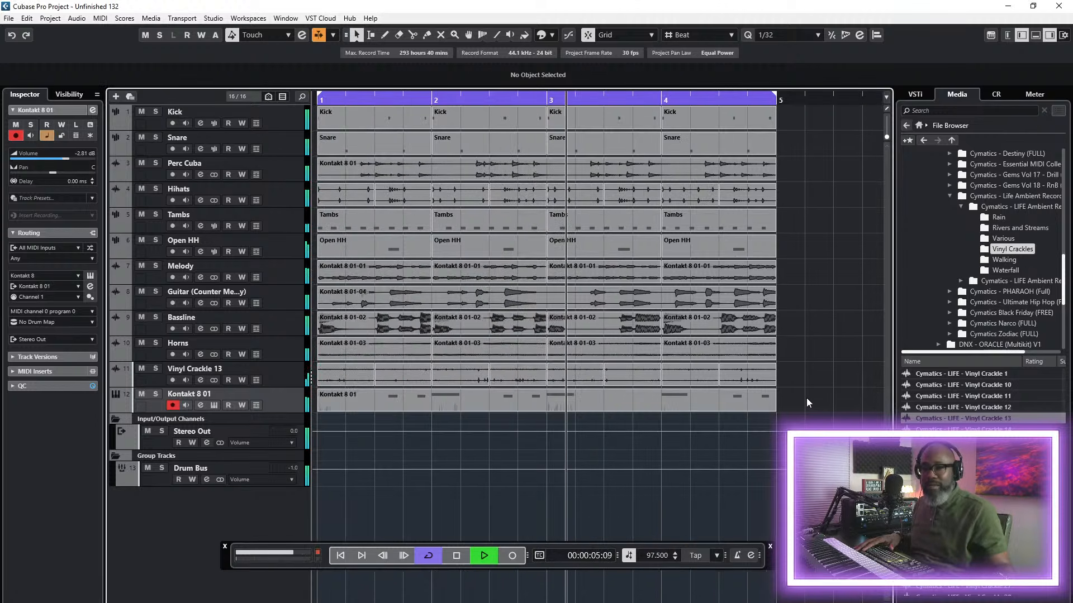
left_click(342, 408)
left_click(156, 394)
key("space")
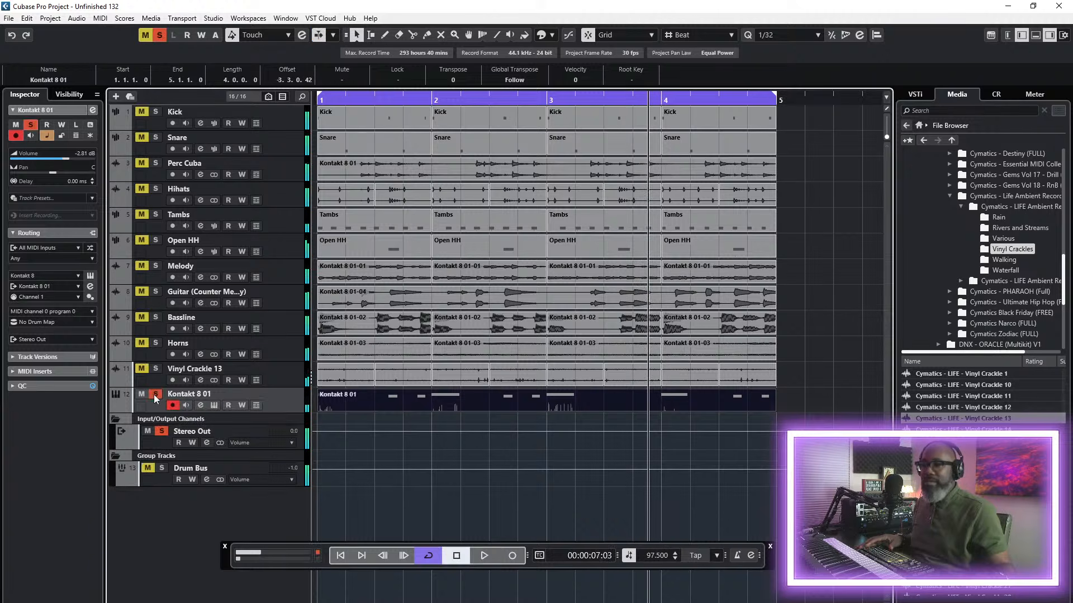
right_click(343, 405)
mouse_move(406, 486)
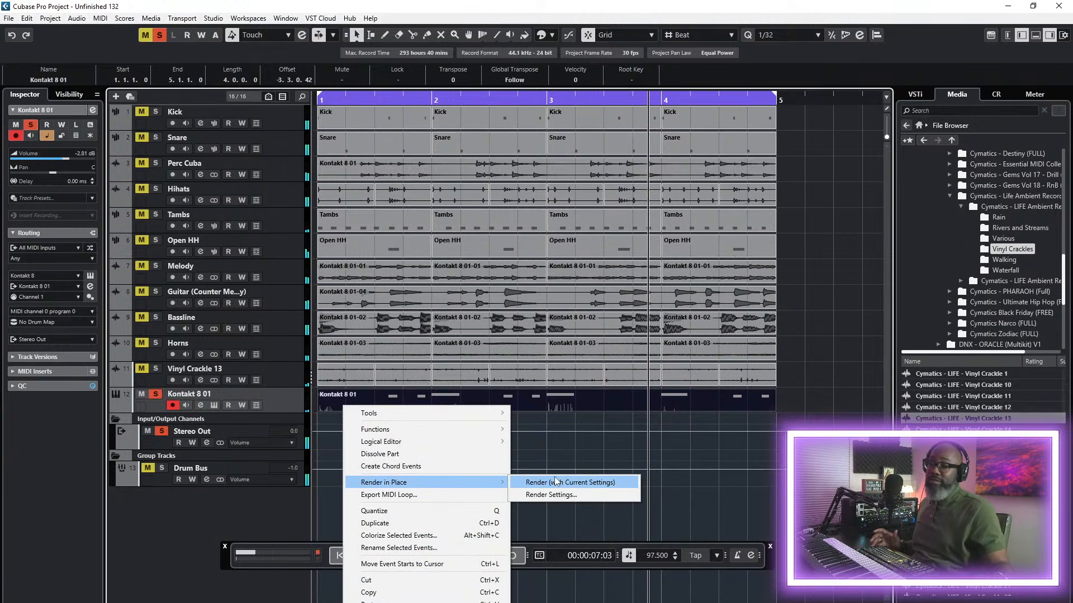
left_click(555, 481)
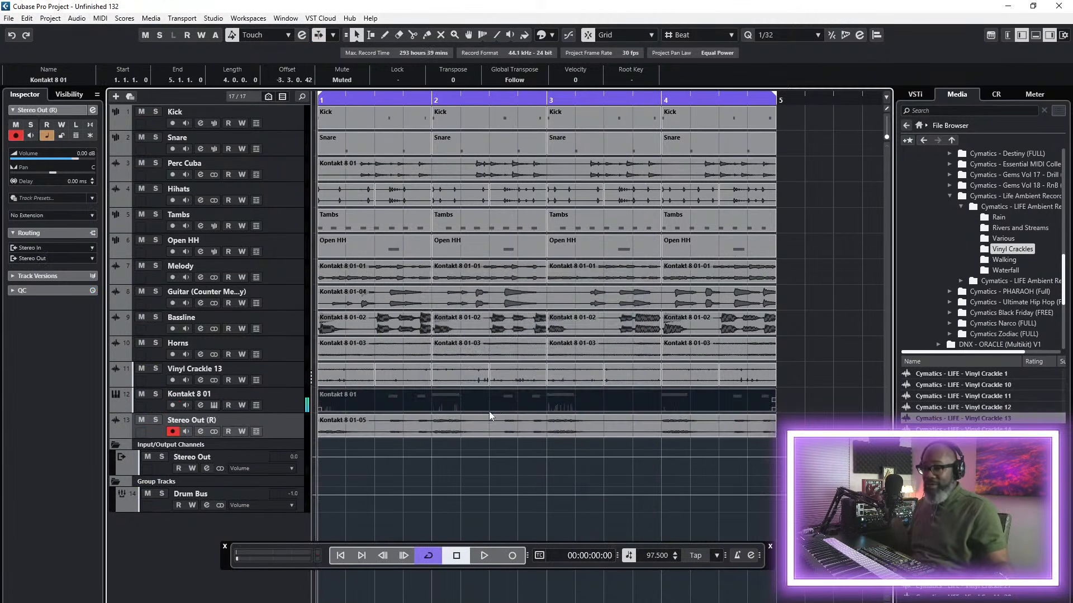
- Delete the original MIDI part from the Kontakt 8 01 track and rename the rendered audio track Vox Chop
key("Delete")
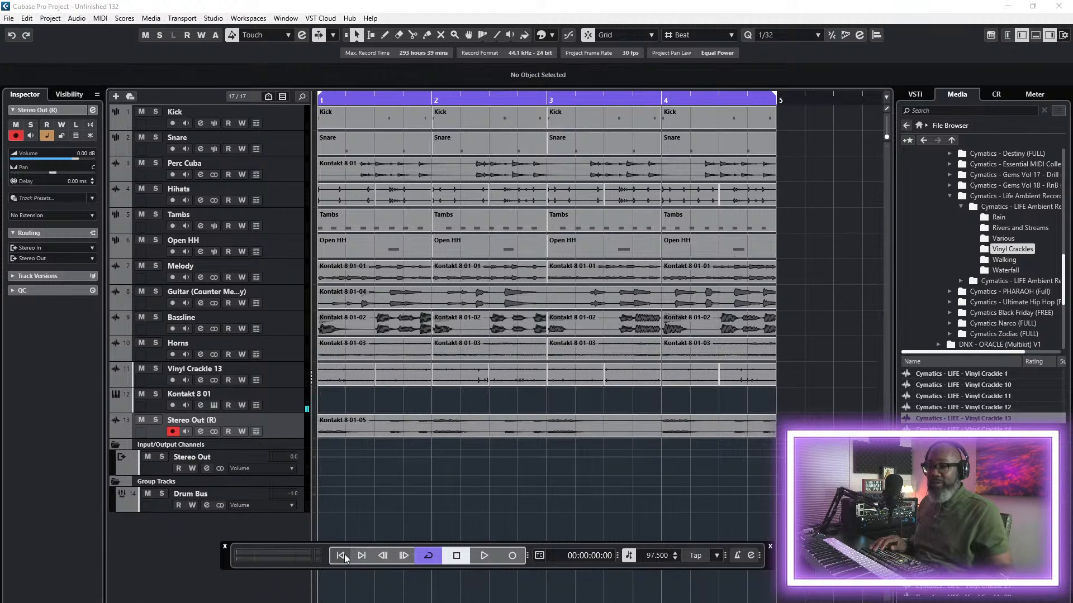
key("space")
double_click(224, 420)
type("Vo")
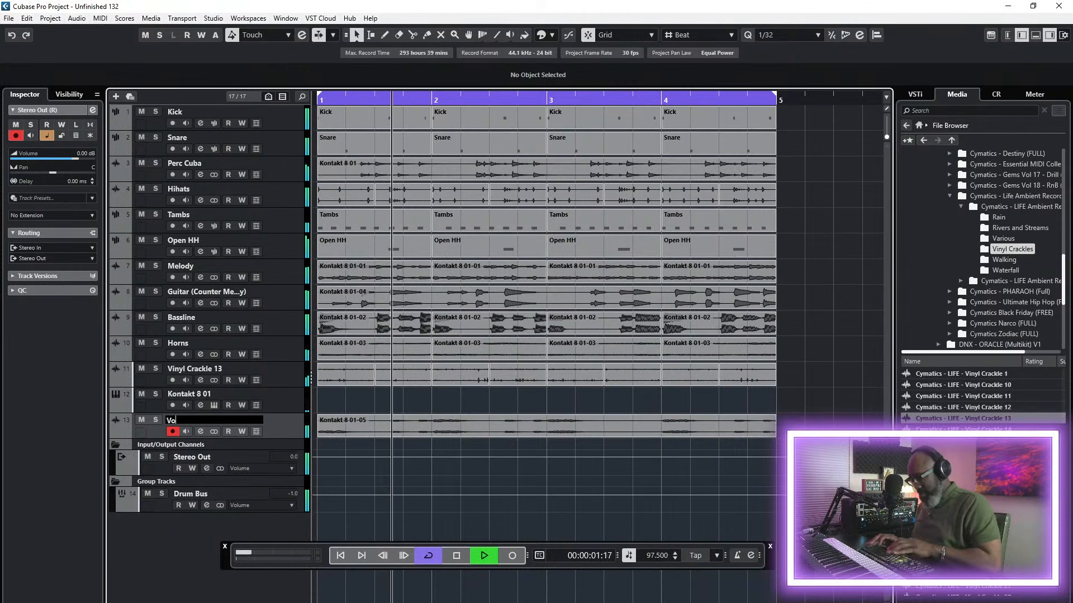
type("x Chop")
key("Return")
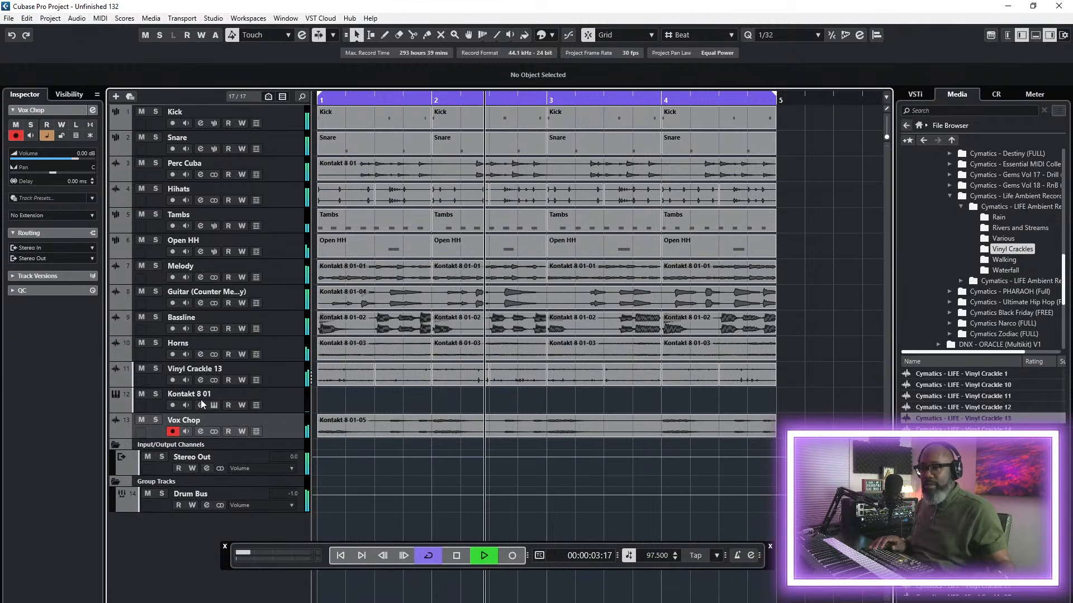
- Move the Vox Chop track above Kontakt 8 01, directly below Vinyl Crackle 13
left_click_drag(300, 430, 283, 404)
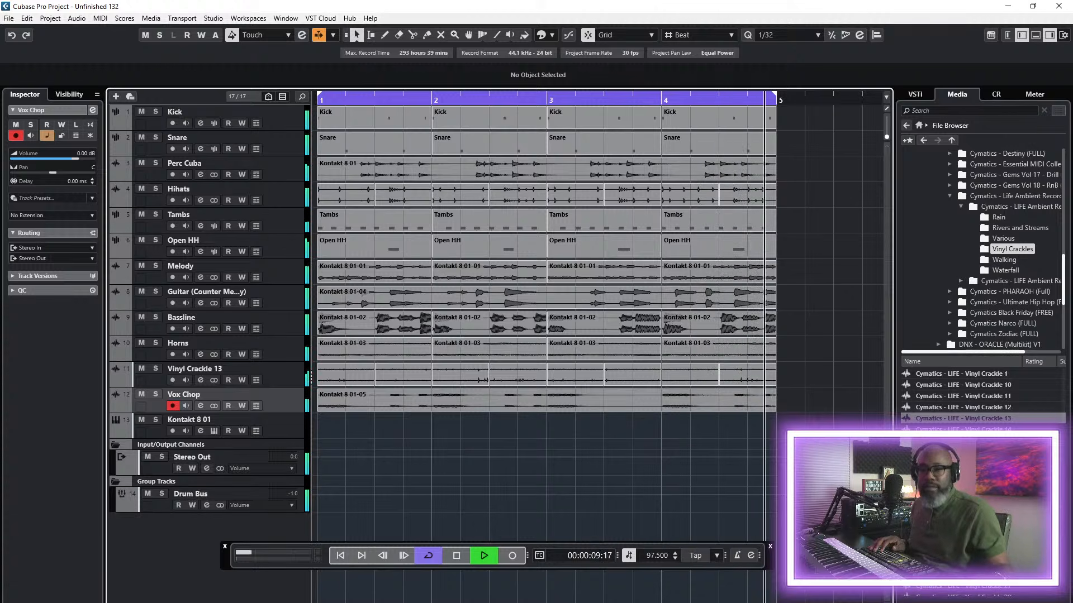
key("g")
key("g")
key("g")
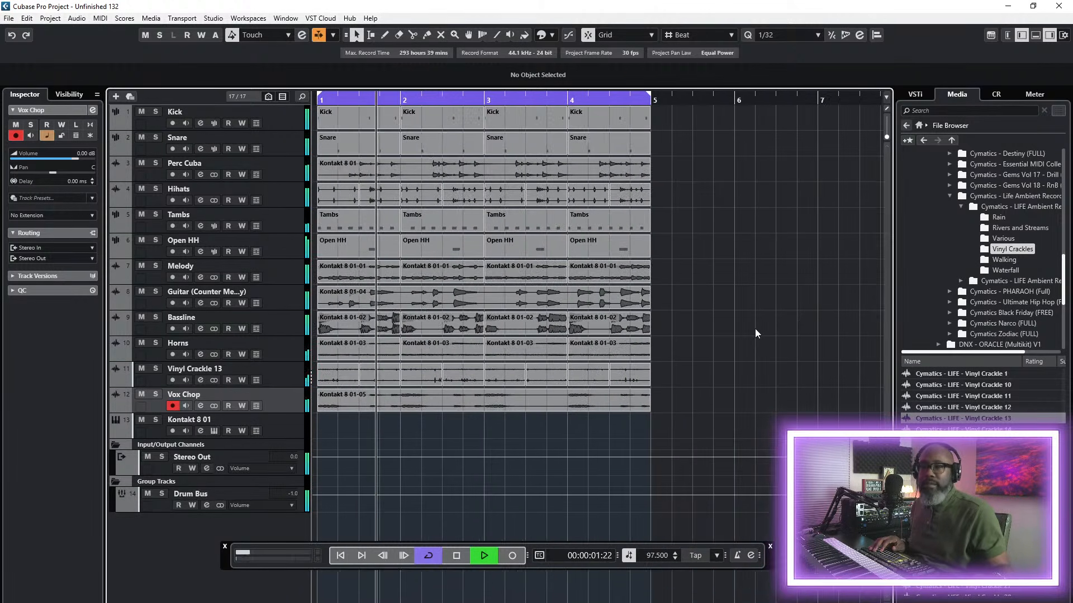
- Save the project and move the Vinyl Crackle 13 track below Vox Chop
left_click(8, 18)
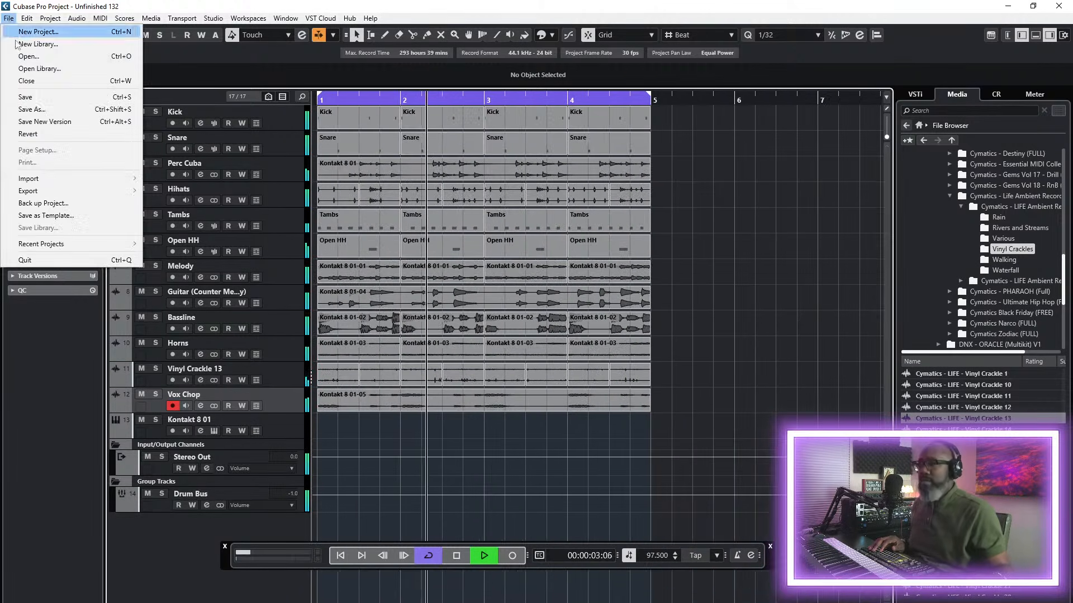
left_click(35, 98)
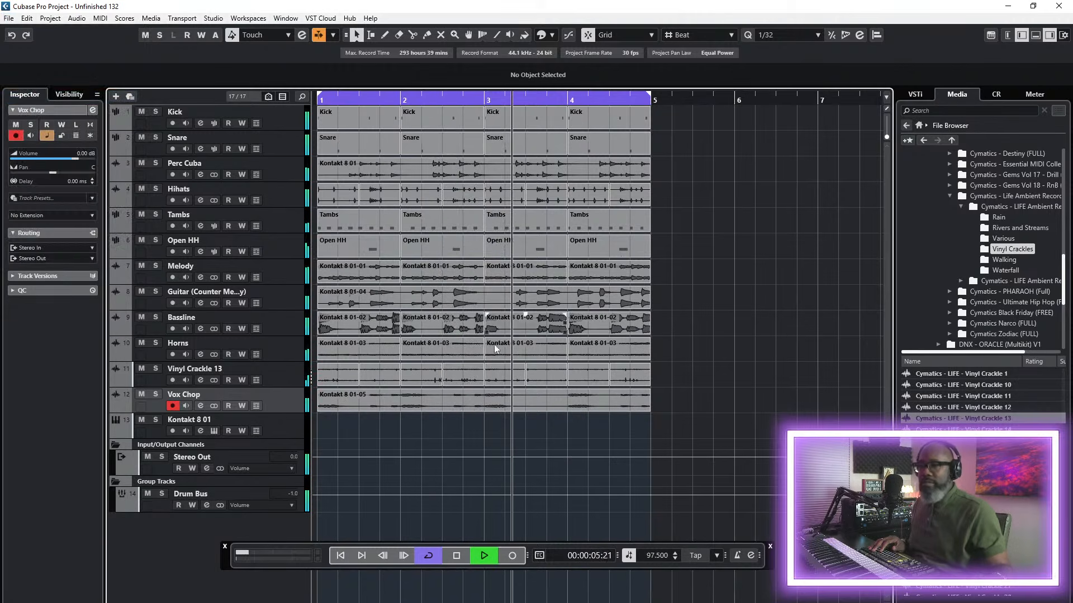
left_click_drag(224, 561, 232, 588)
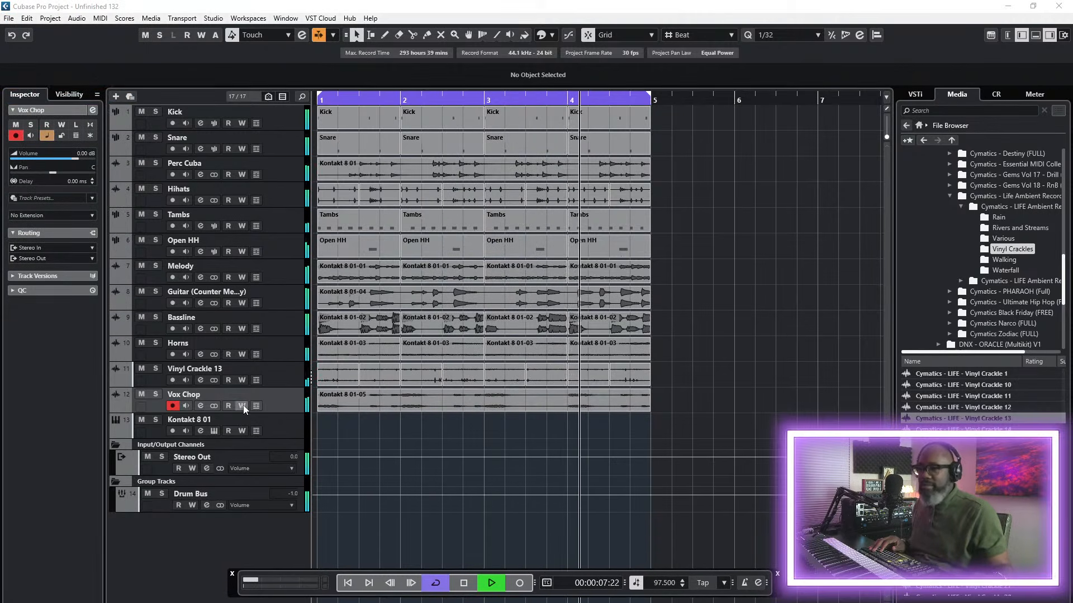
left_click_drag(274, 378, 277, 388)
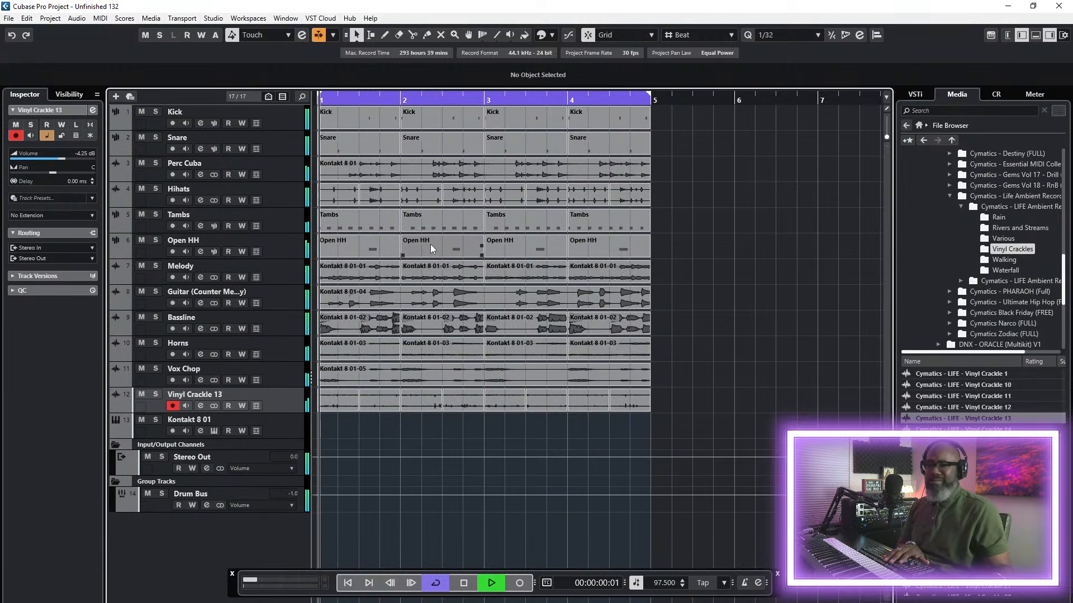
- Open the Kontakt 8 01 track's instrument window and remove the loaded EXHALE instrument
left_click(299, 435)
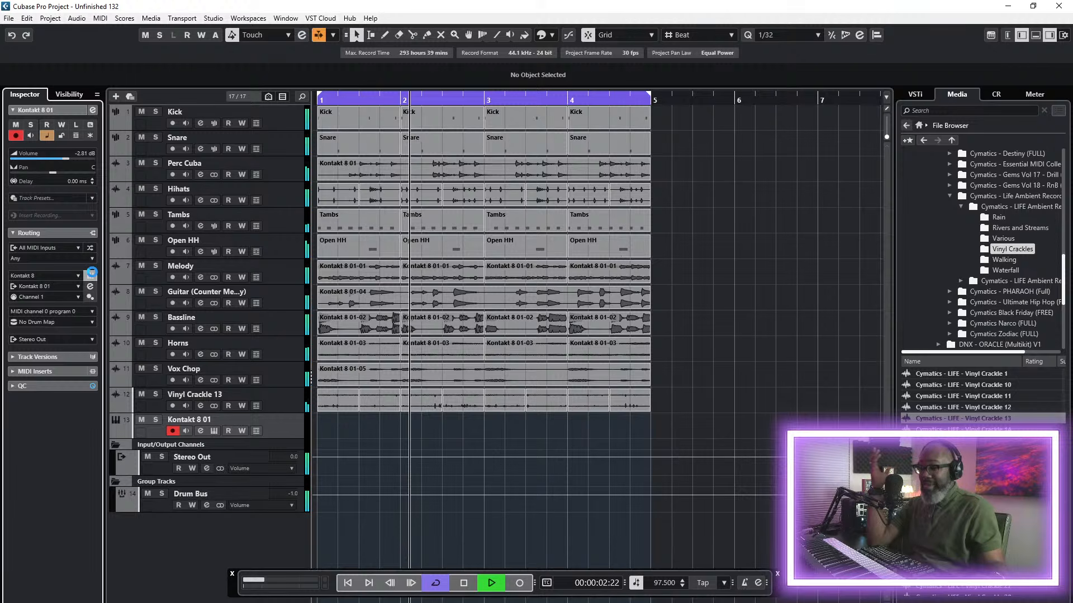
left_click(91, 273)
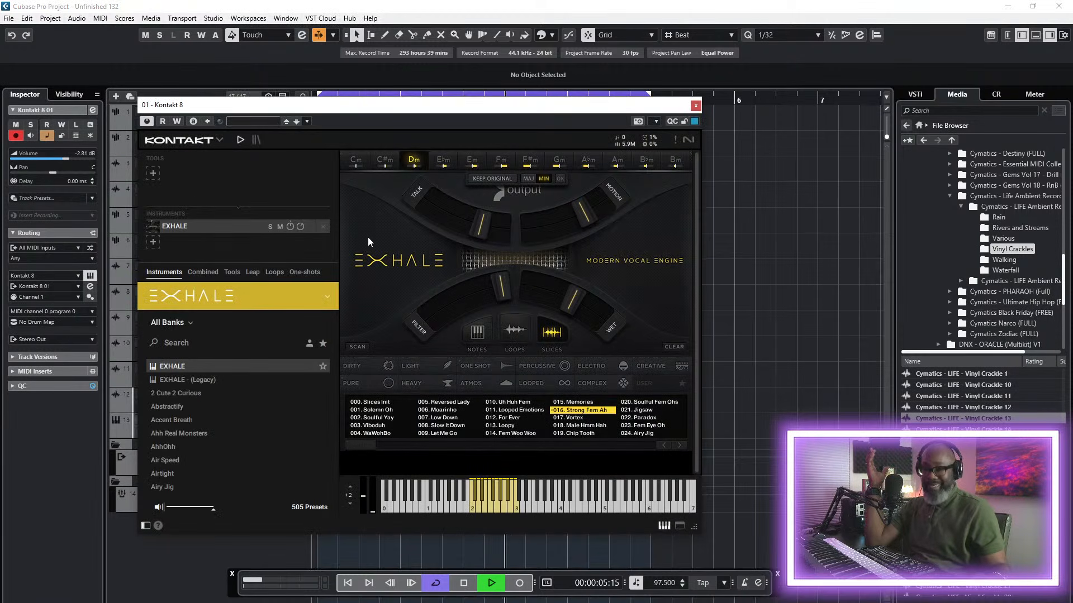
left_click(324, 227)
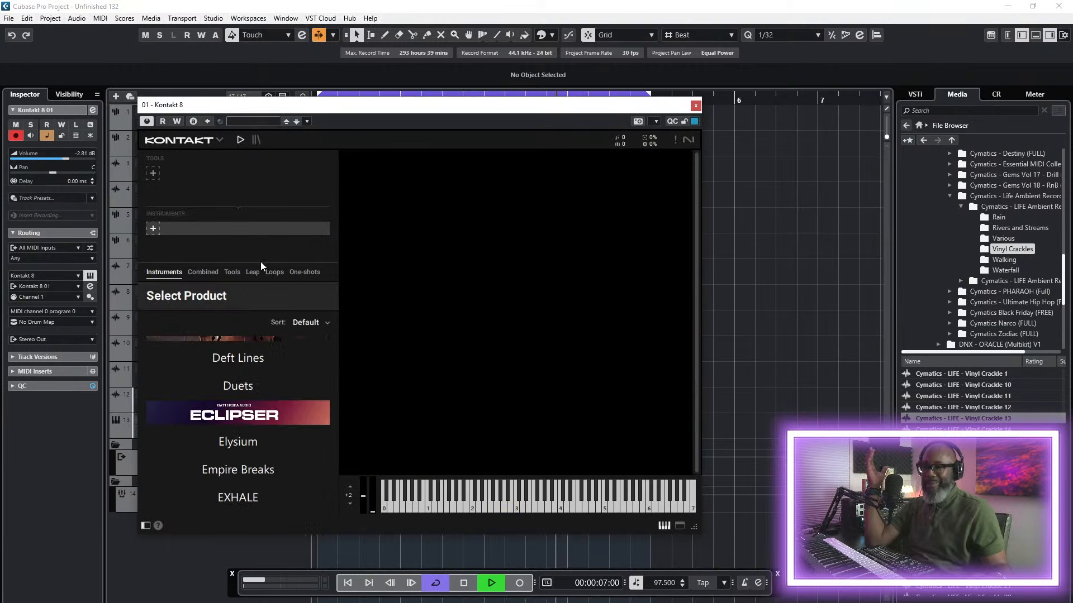
- Find the Freq-2 library in Kontakt with playback stopped and load its Analog Warmth Lead preset
left_click(255, 140)
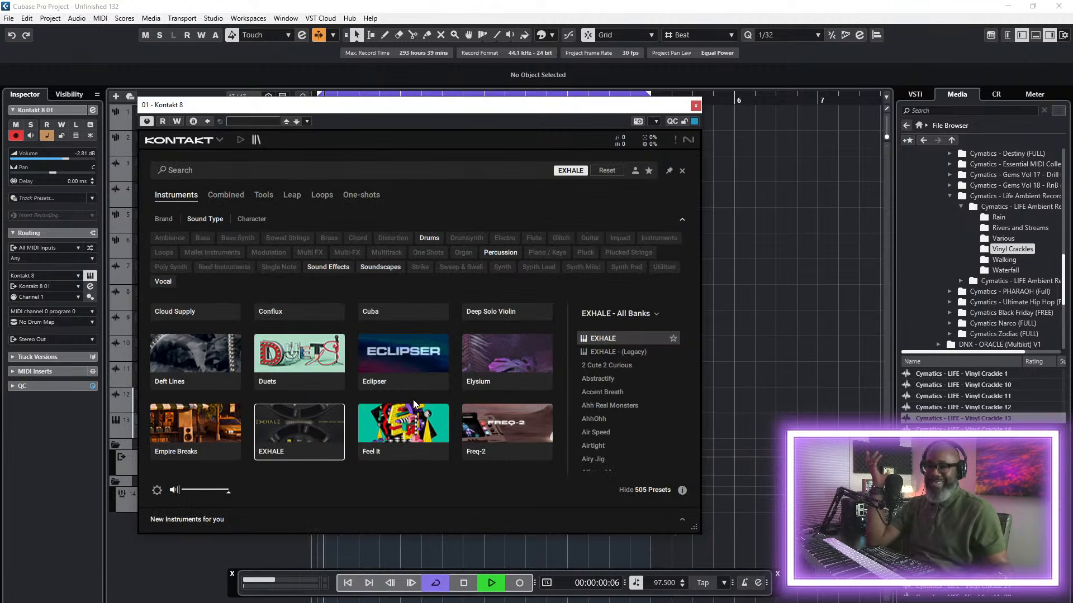
left_click(536, 434)
key("space")
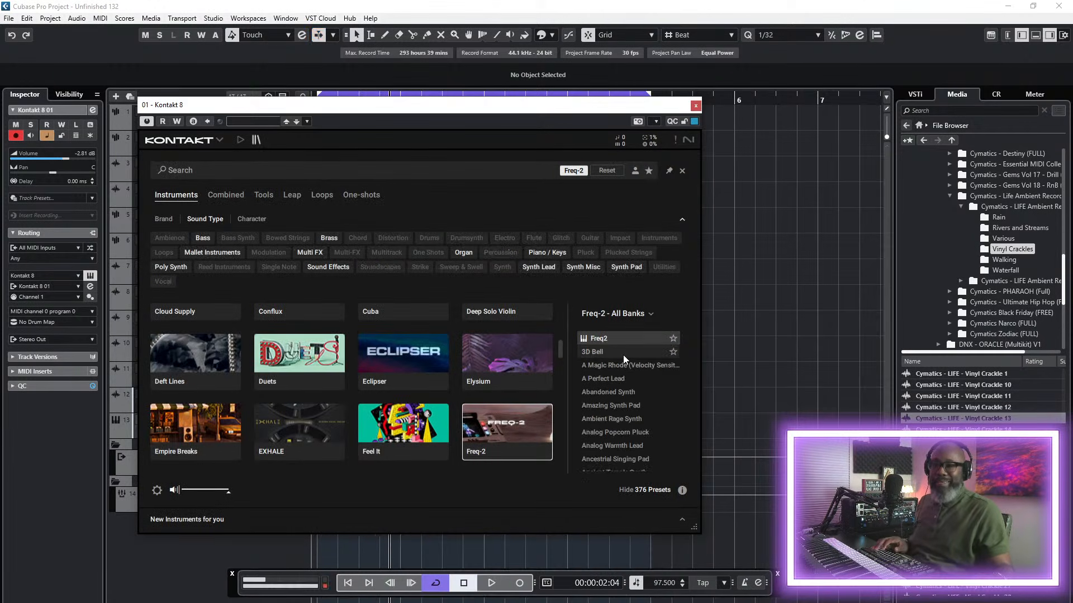
left_click(616, 391)
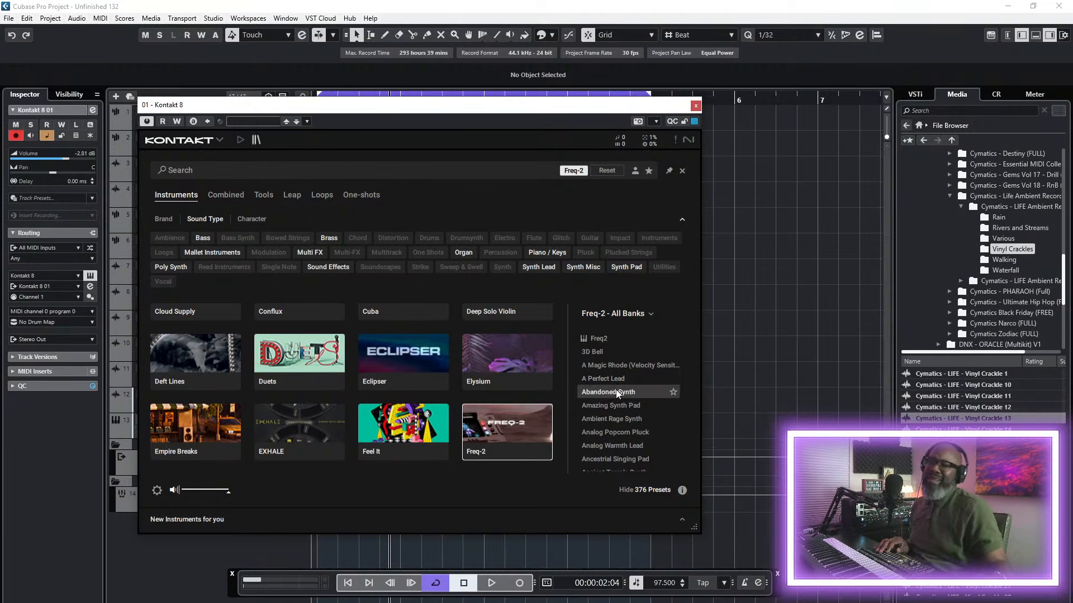
left_click(618, 420)
left_click(620, 446)
scroll(637, 421, "down", 2)
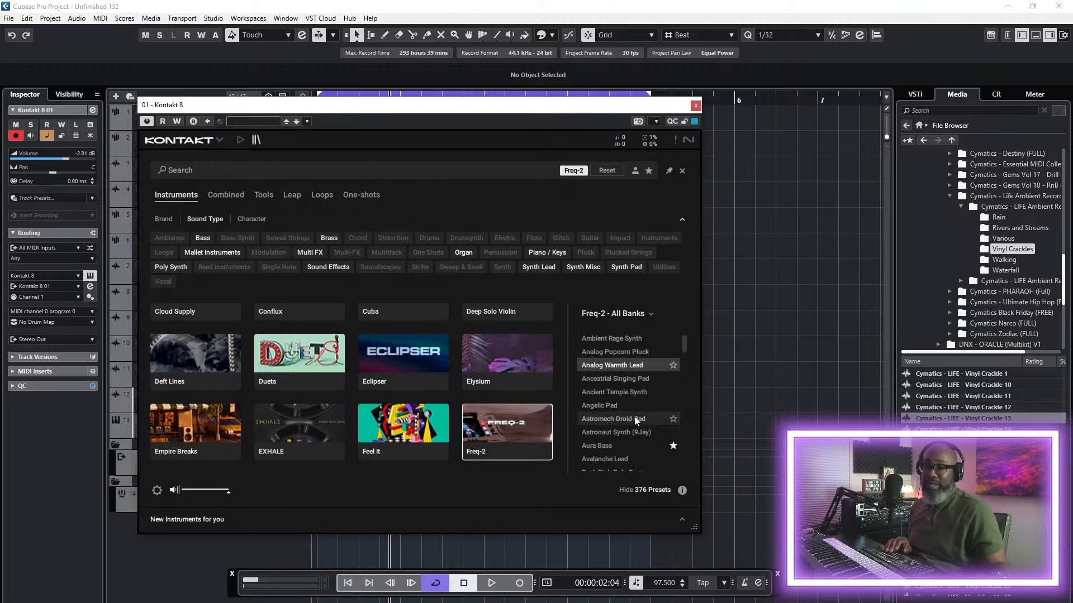
double_click(618, 366)
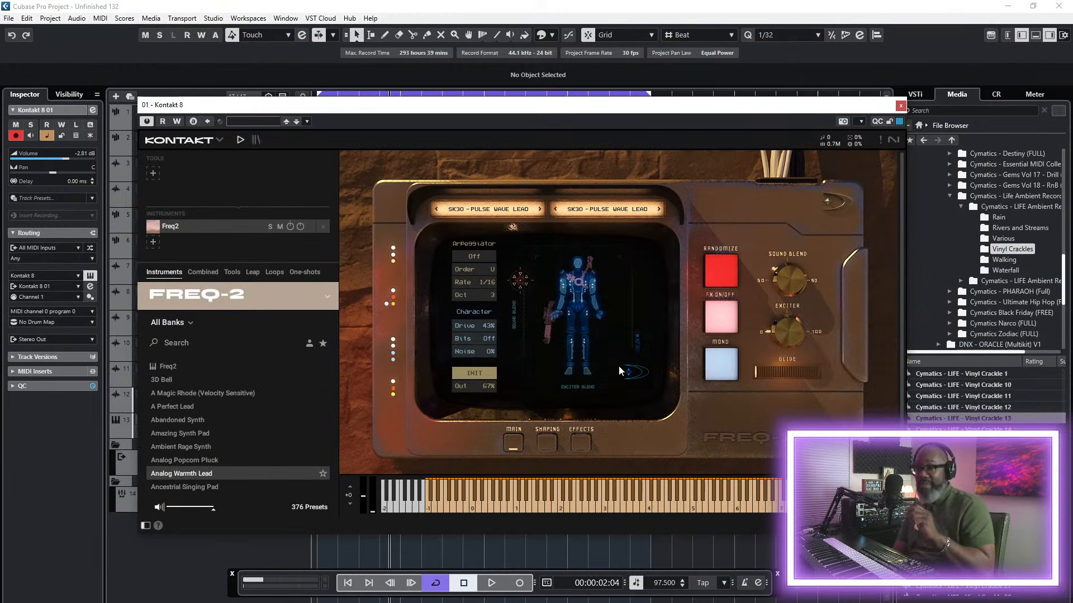
- Audition Analog Warmth Lead over the beat and preview other Freq-2 presets such as Astromech Droid Pad and Call Of The Orks Brass
left_click_drag(485, 106, 463, 122)
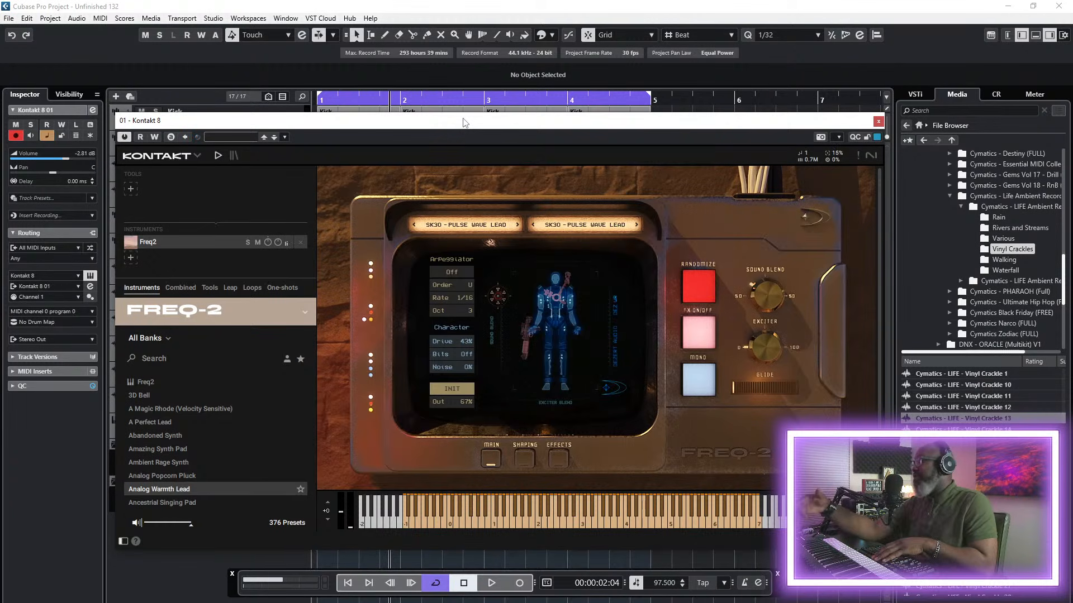
key("space")
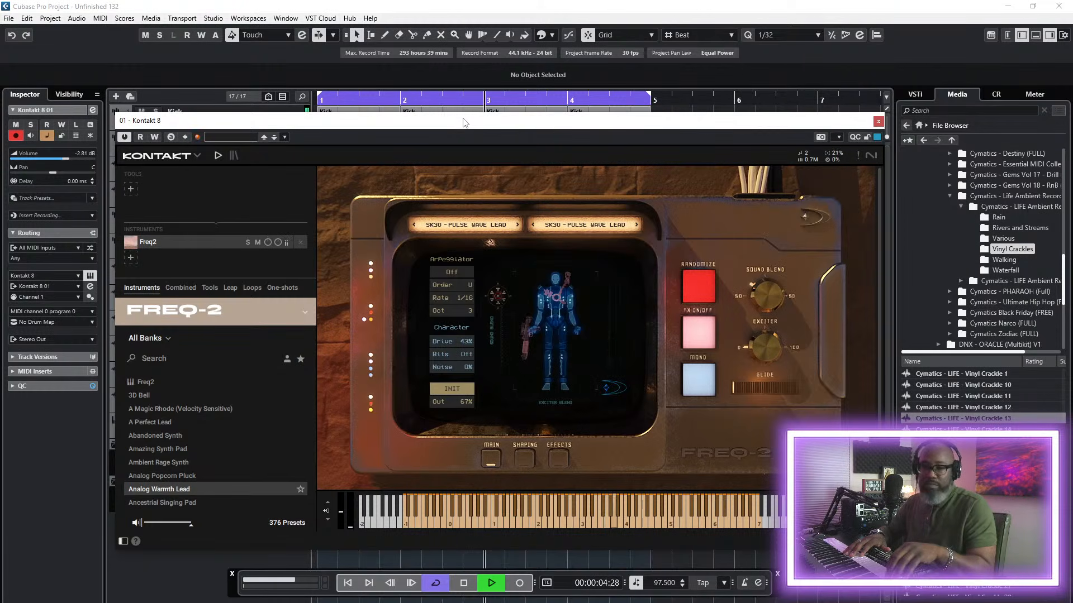
key("space")
scroll(196, 454, "down", 3)
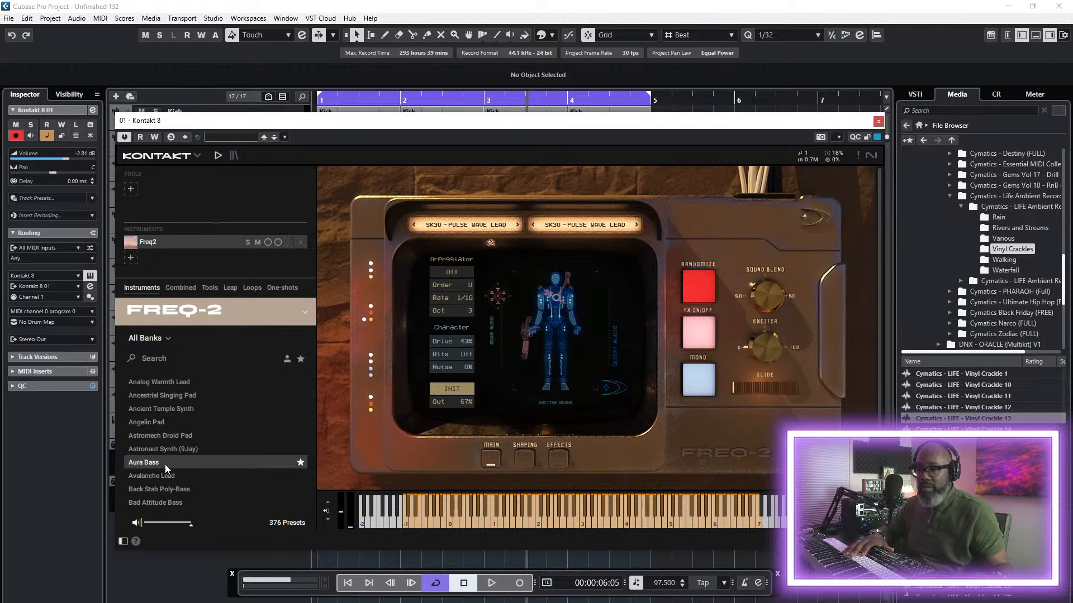
scroll(164, 464, "down", 4)
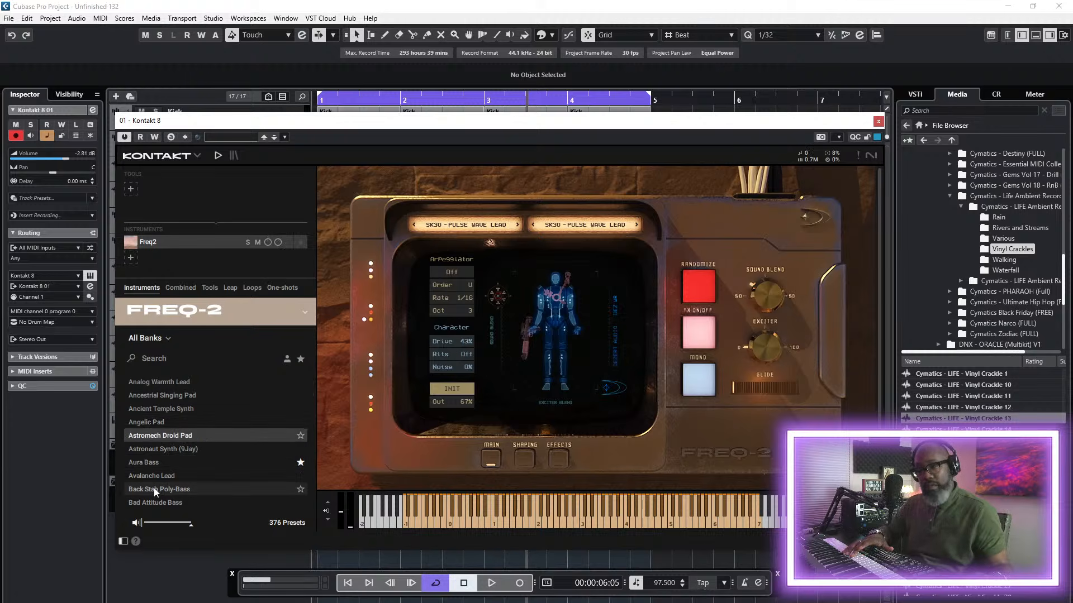
scroll(184, 470, "down", 3)
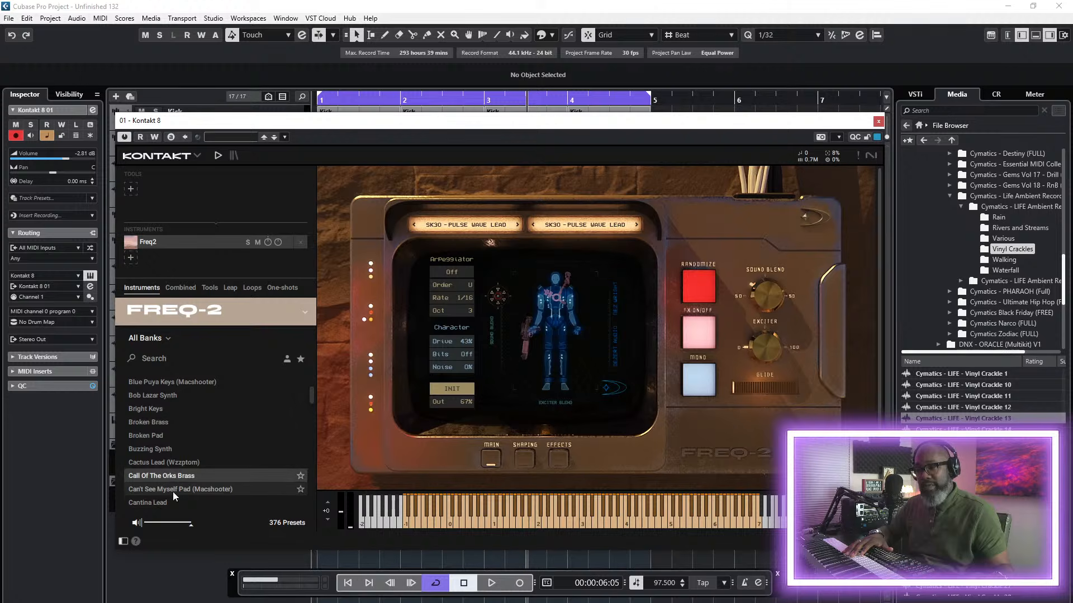
- Remove Freq2 from Kontakt, close the instrument window and return to the project start
left_click(300, 243)
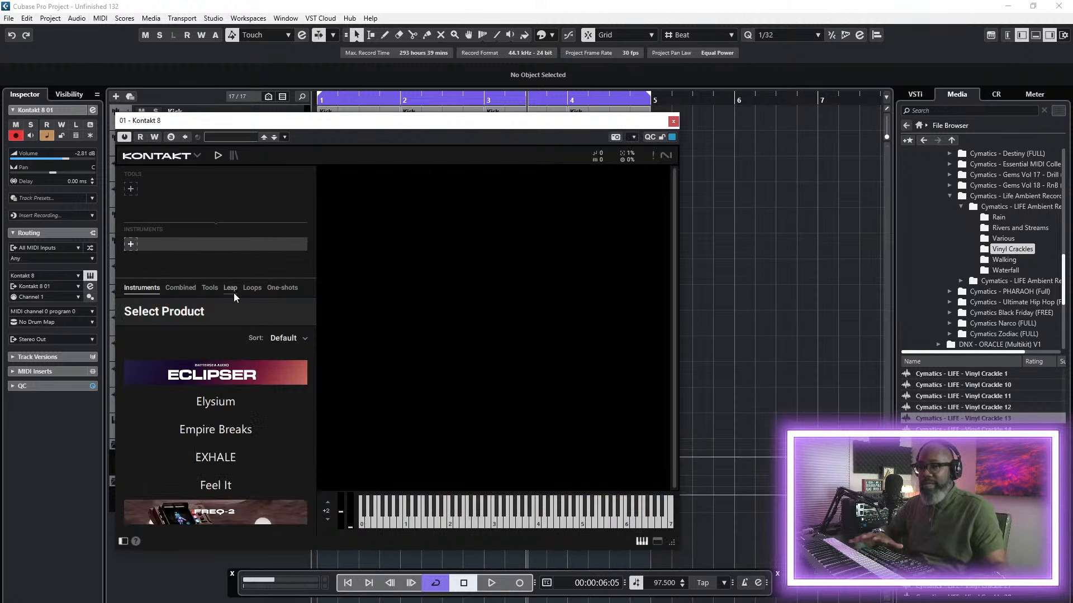
left_click(235, 156)
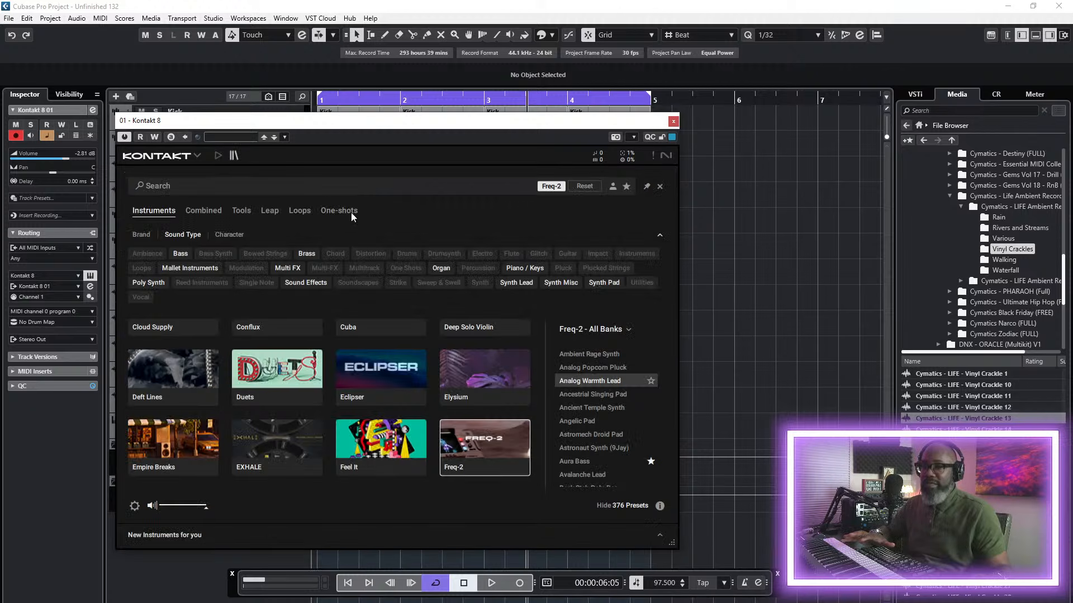
left_click(672, 122)
left_click(349, 587)
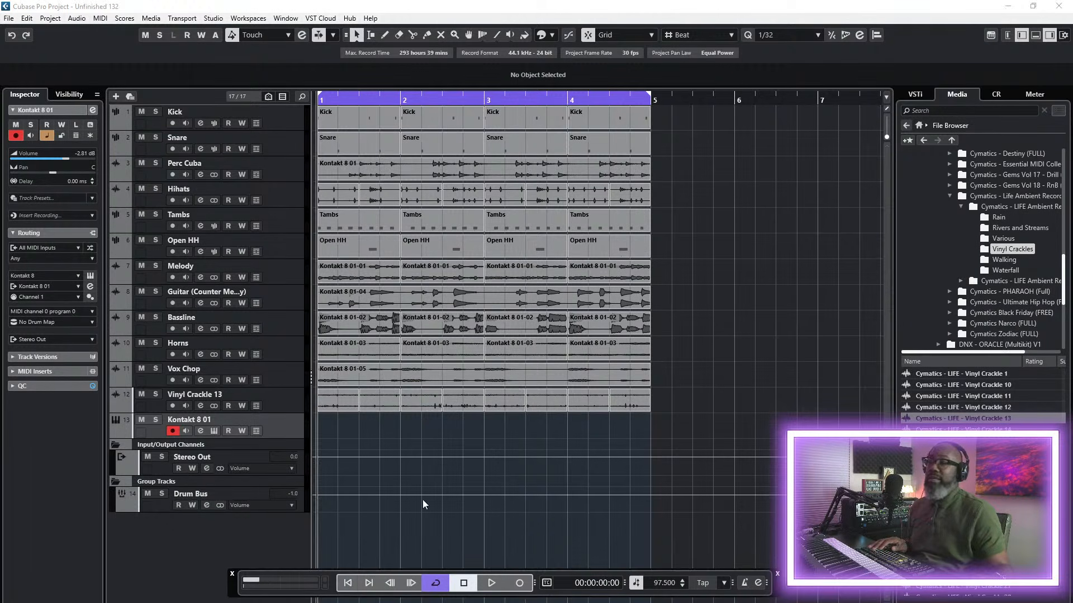
- Duplicate all events from bars 1–4 into bars 5–8 and extend the loop range to bar 9
left_click_drag(686, 114, 322, 414)
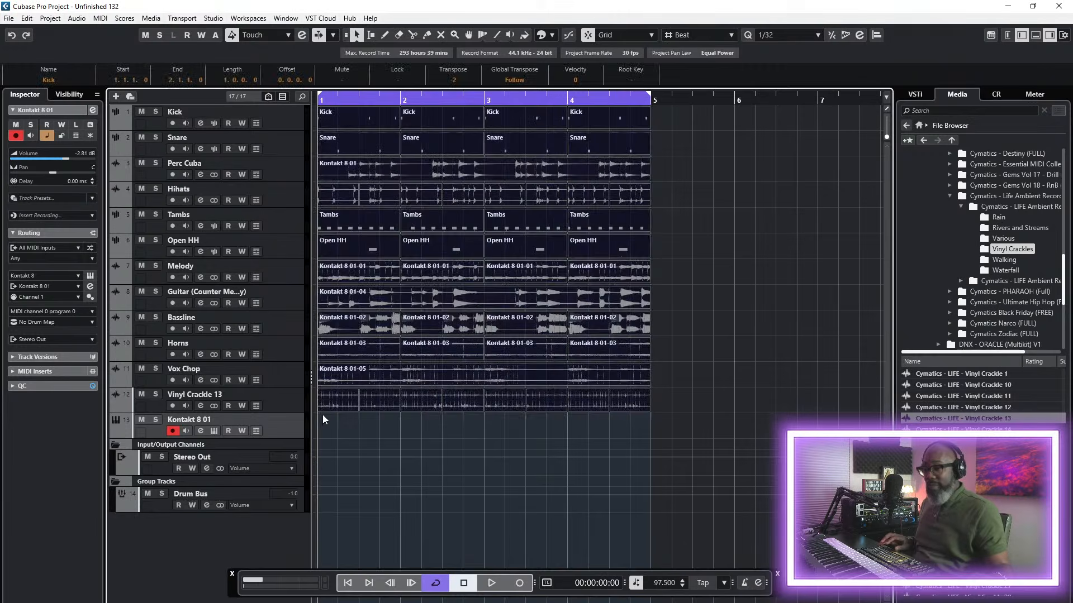
left_click(278, 127)
left_click(647, 100)
key("ctrl+d")
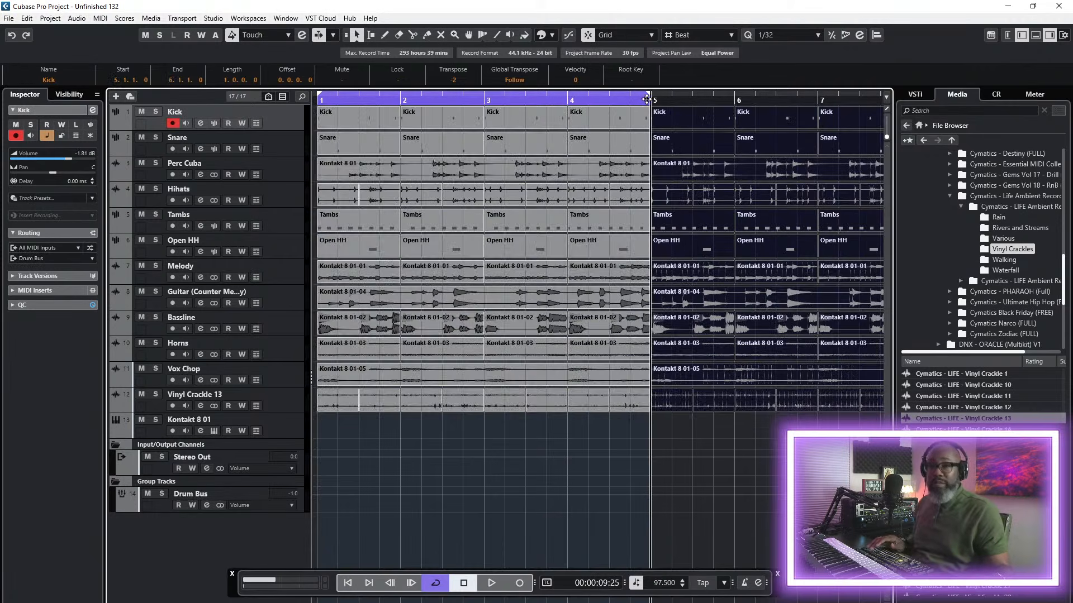
left_click_drag(649, 96, 817, 114)
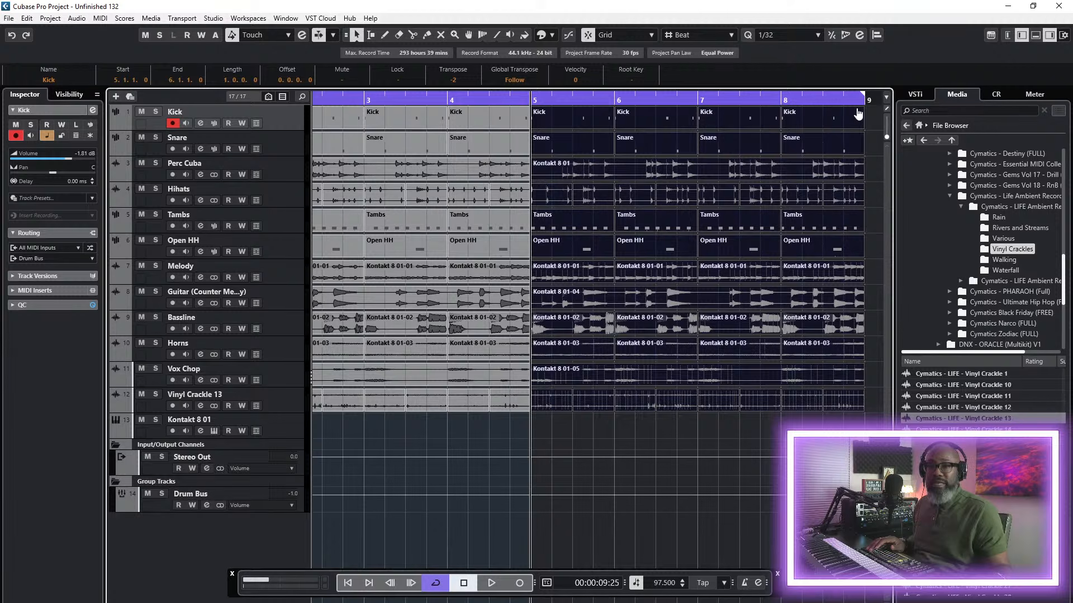
- Play the eight-bar arrangement from the start with all eight bars in view and nothing selected
left_click(347, 583)
left_click(491, 583)
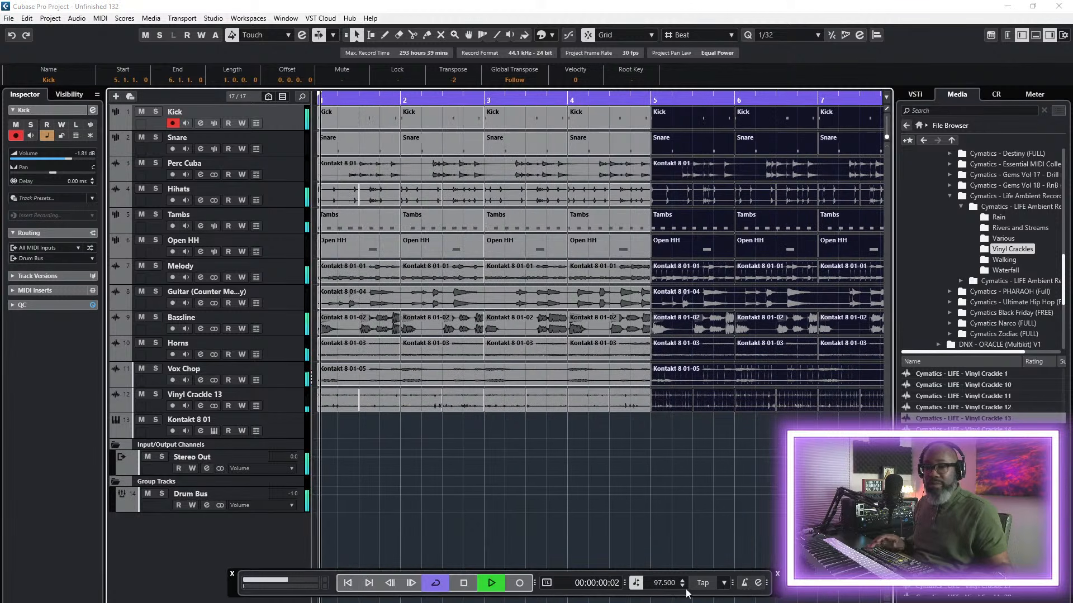
key("g")
key("g")
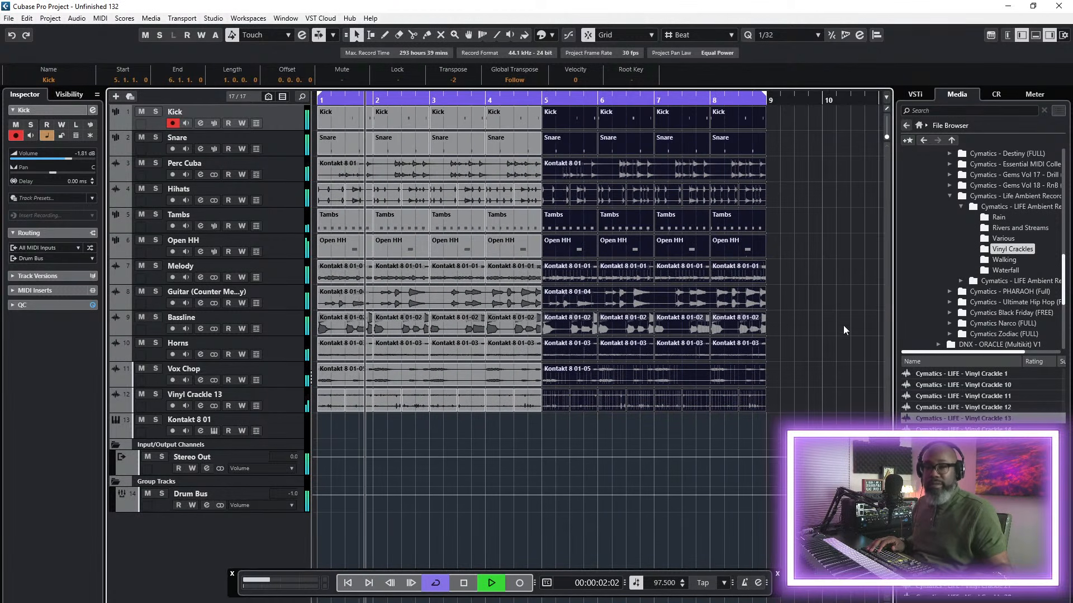
left_click(831, 327)
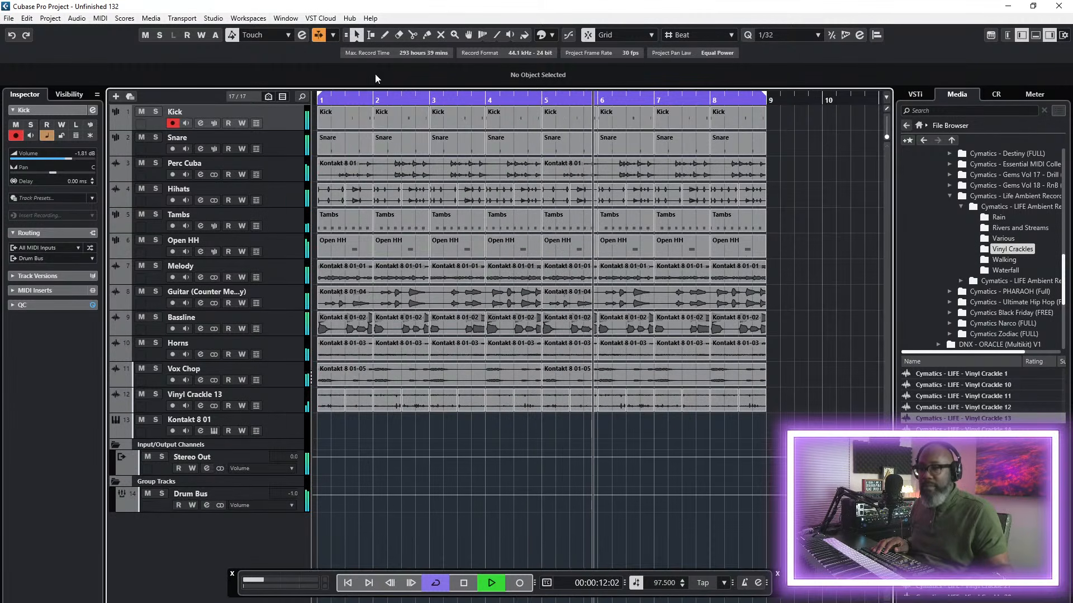
- Split the first Vox Chop event at bars 2, 3 and 4, and at 1.3.2 with the grid type set to Use Quantize
left_click(413, 34)
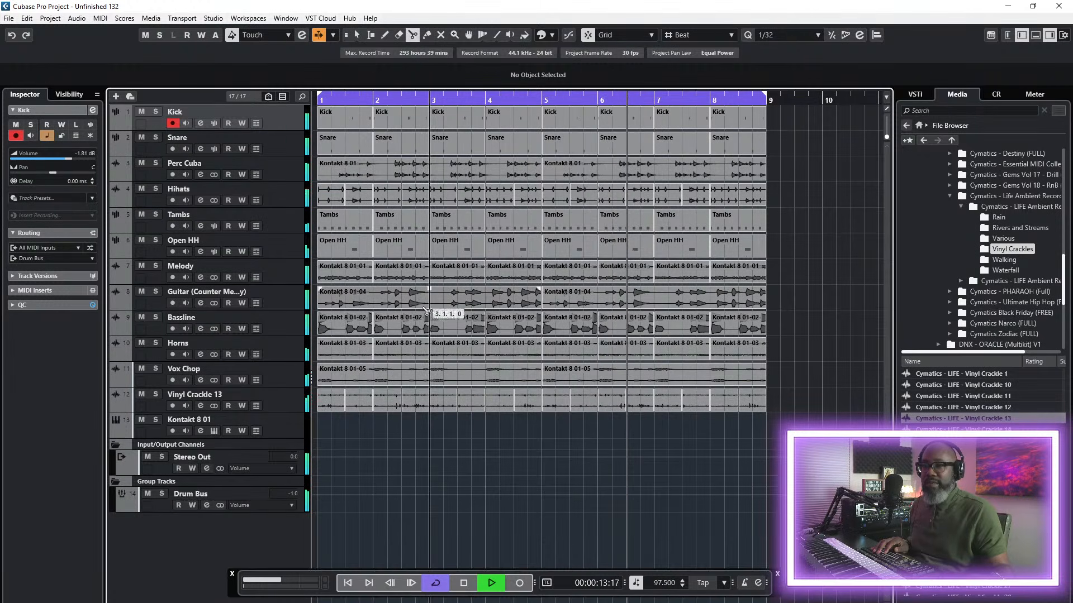
left_click(373, 379)
left_click(485, 379)
left_click(429, 379)
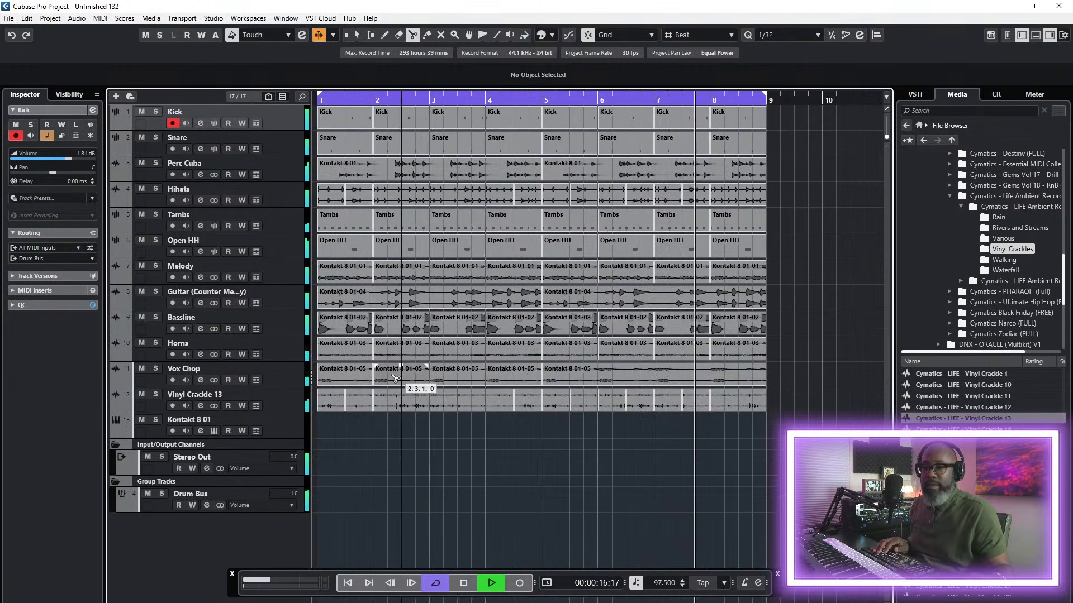
left_click(698, 34)
left_click(694, 76)
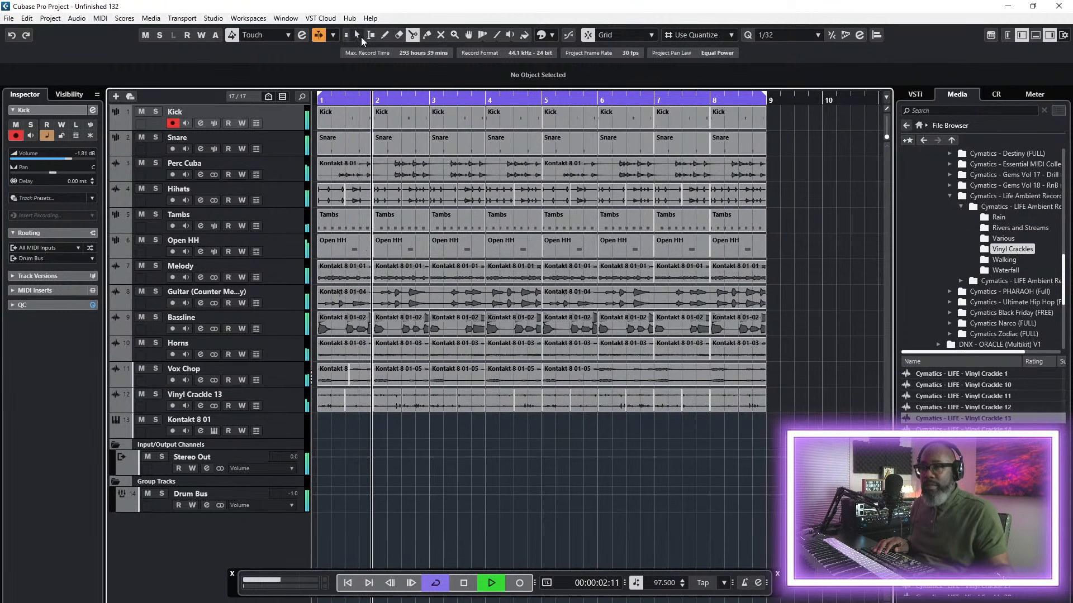
- Delete the Vox Chop segments at the end of bar 1, in bar 2 and in bar 4
key("1")
left_click(363, 379)
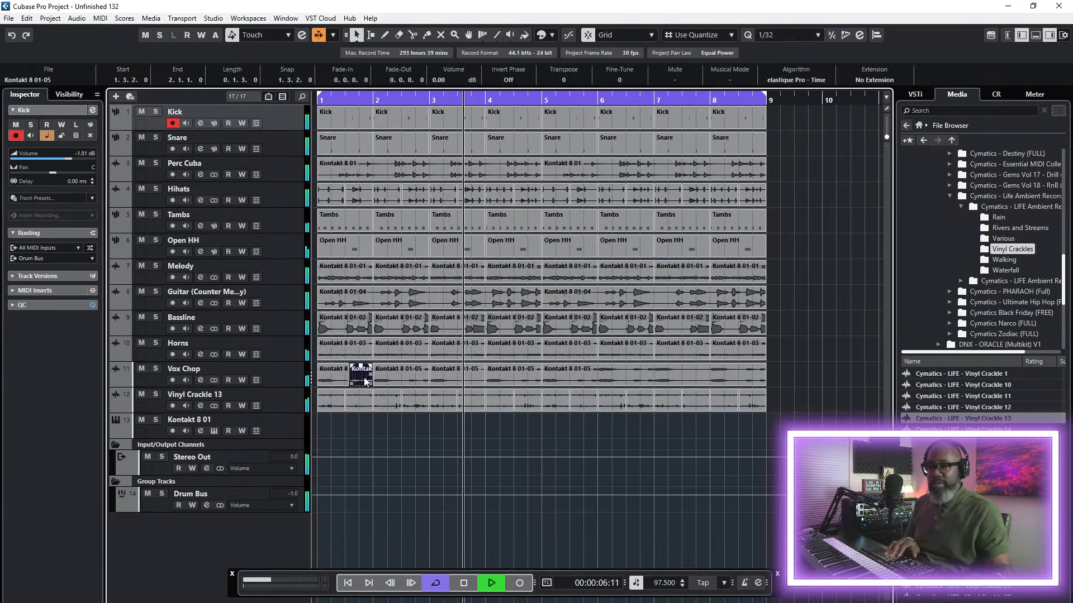
key("Delete")
left_click(386, 379)
key("Delete")
left_click(509, 376)
key("Delete")
left_click(782, 388)
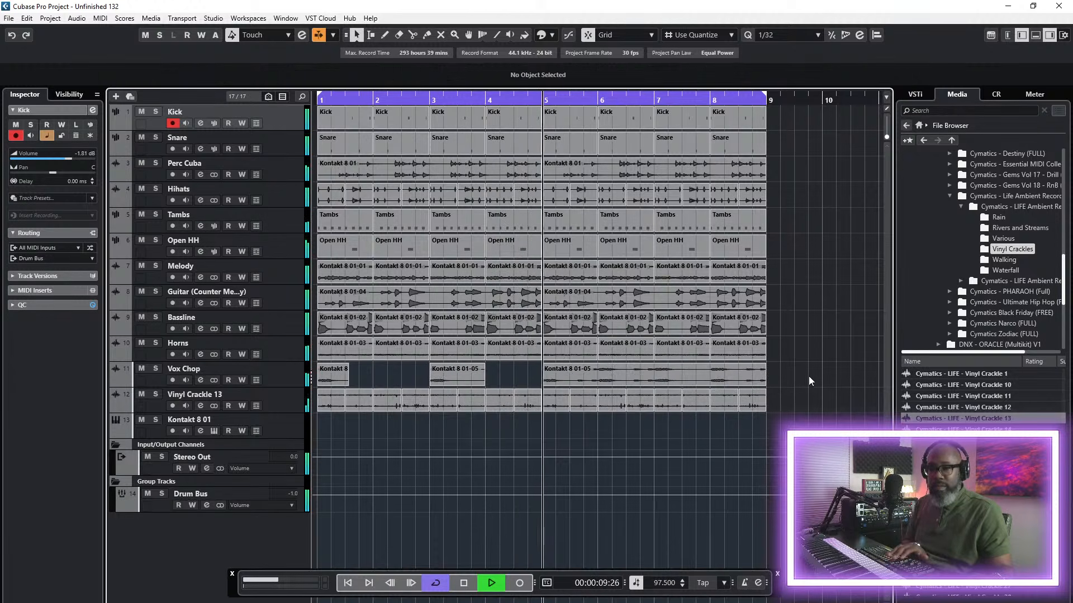
- Play the arrangement from the start to check the vocal chop edits and save the project
left_click(347, 584)
left_click(399, 383)
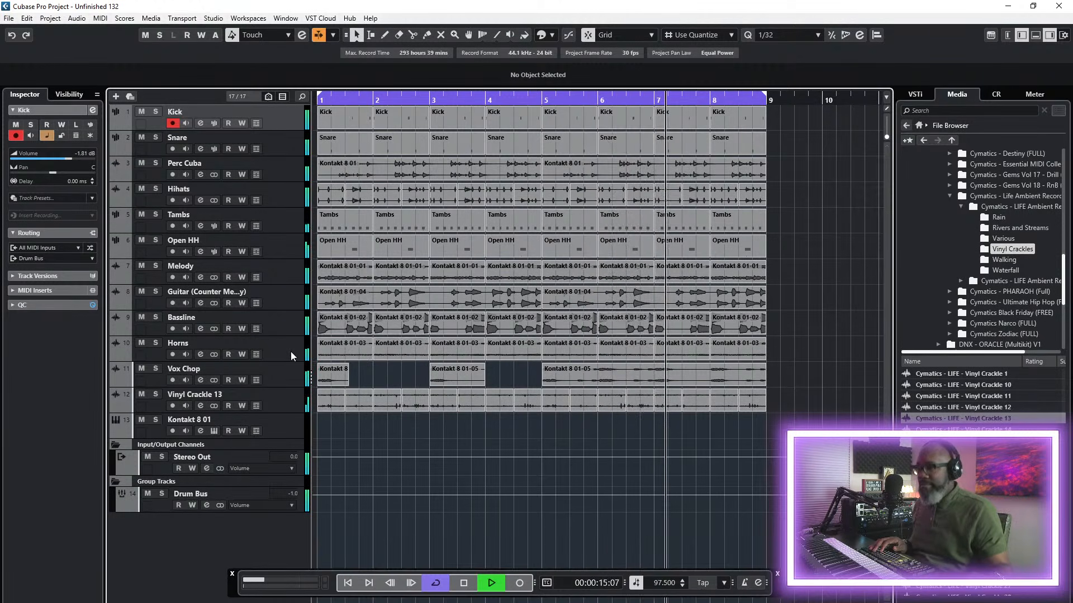
left_click(10, 20)
left_click(38, 97)
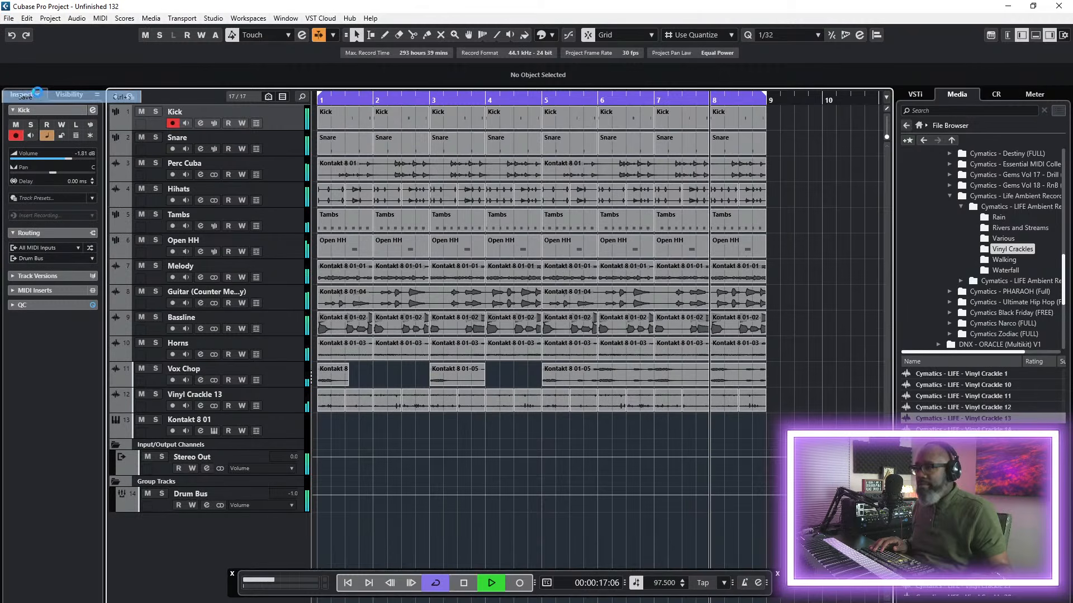
- Mute the Bassline track during playback to hear the arrangement without it
left_click(144, 317)
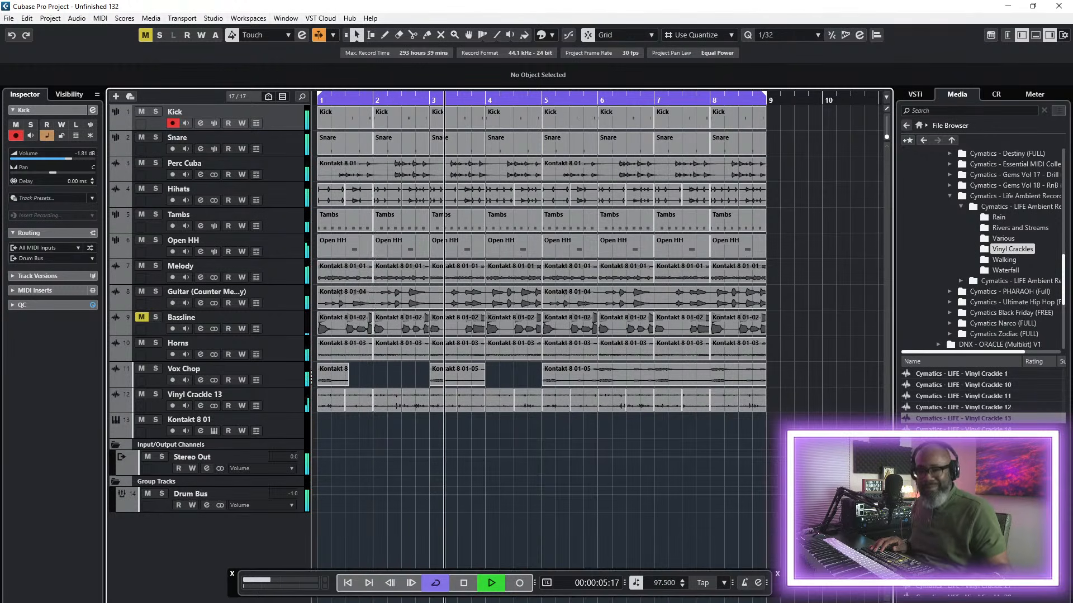
- Select all events in the eight bars, stop playback and paste a four-bar block of all tracks at the end of bar 8
key("g")
key("g")
left_click_drag(665, 122, 329, 426)
key("space")
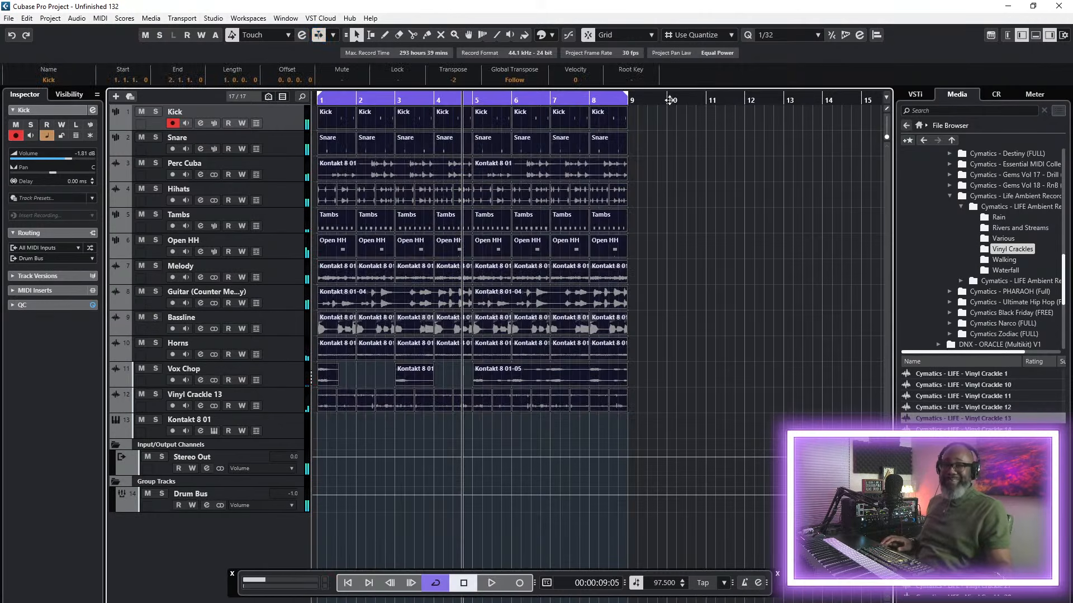
left_click(626, 98)
key("ctrl+d")
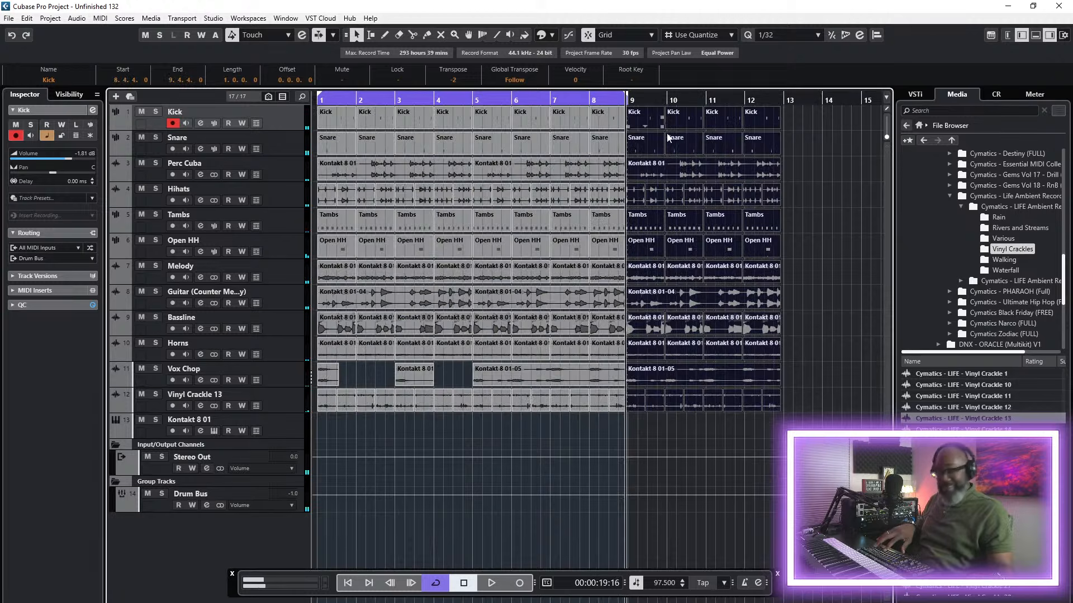
left_click(785, 99)
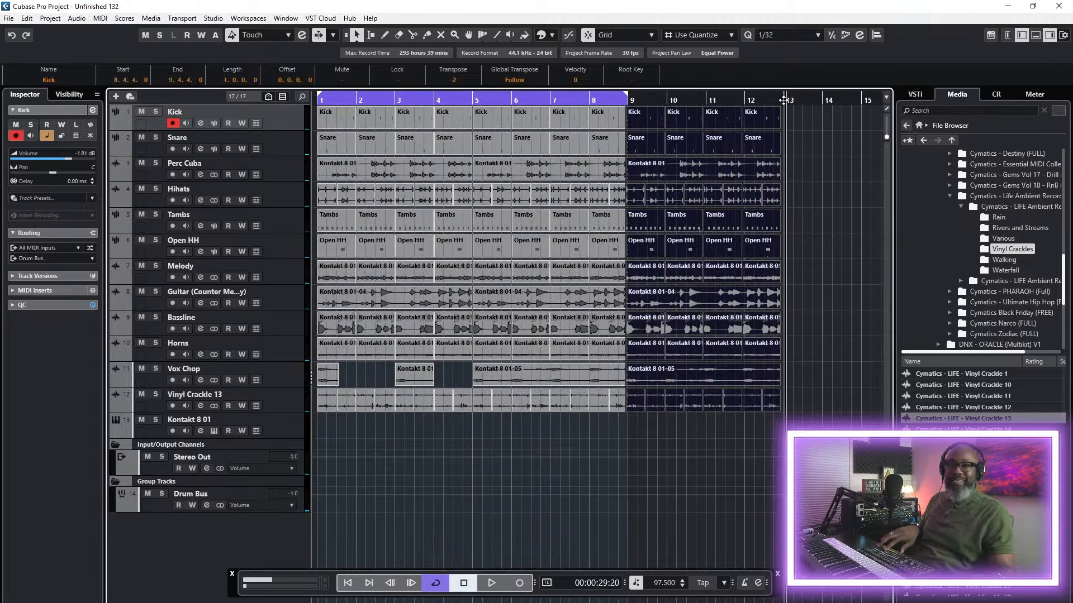
key("ctrl+d")
left_click(27, 18)
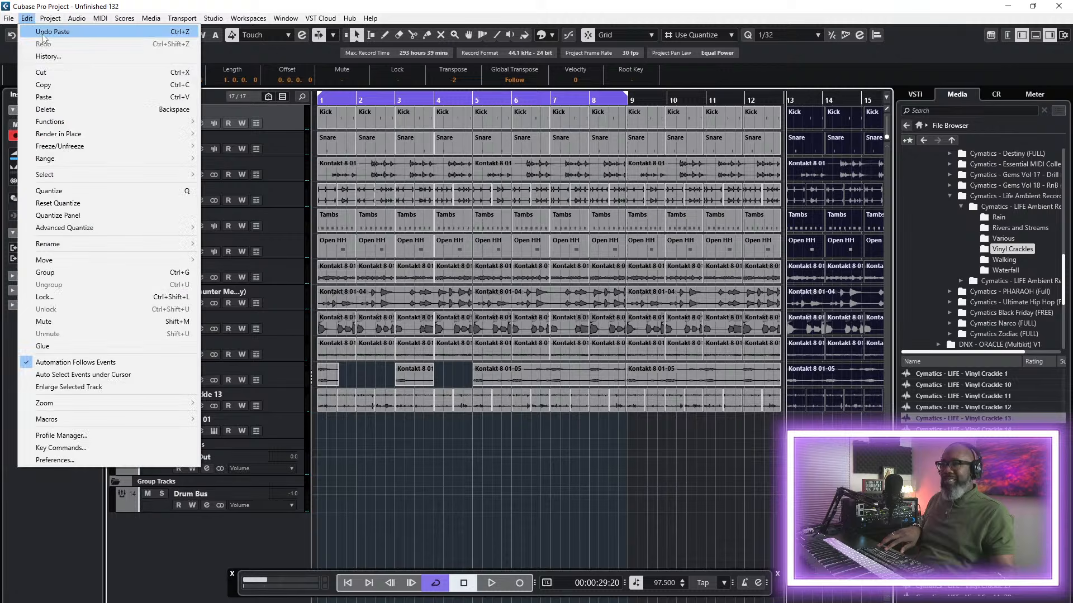
left_click(51, 31)
- Set the grid type to Bar
key("g")
key("g")
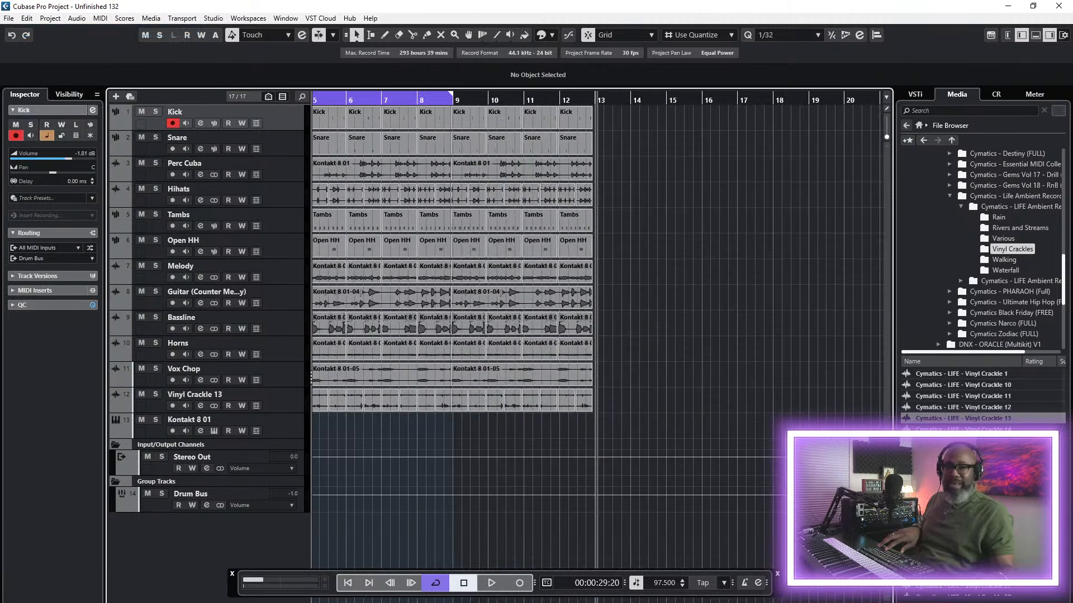
left_click(675, 35)
left_click(688, 44)
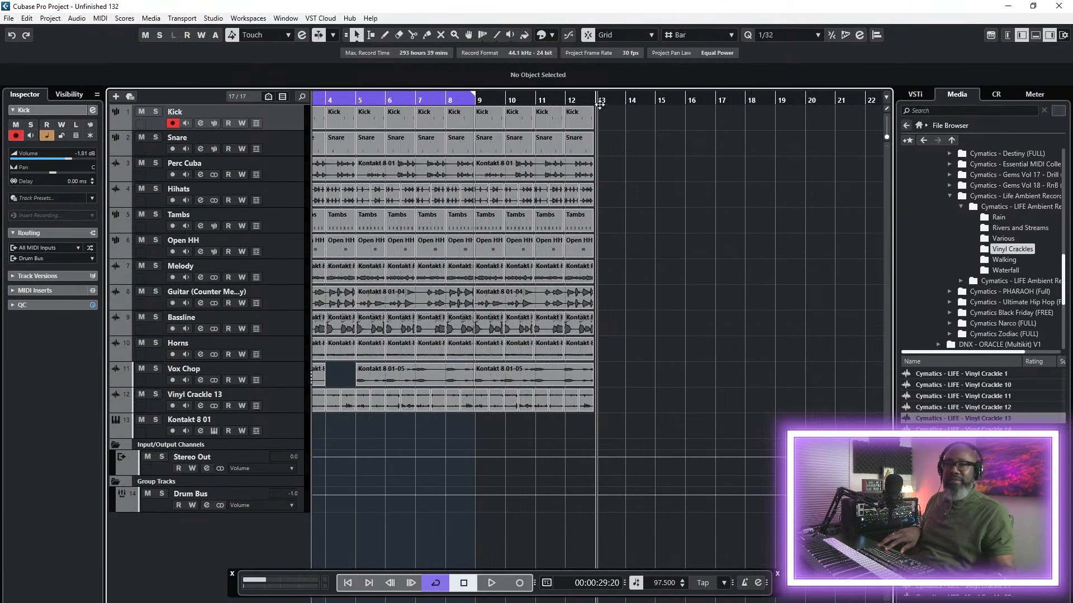
- Paste the four-bar block of all tracks at bar 13, and paste the events from bars 9 to 16 at bar 17
left_click(598, 91)
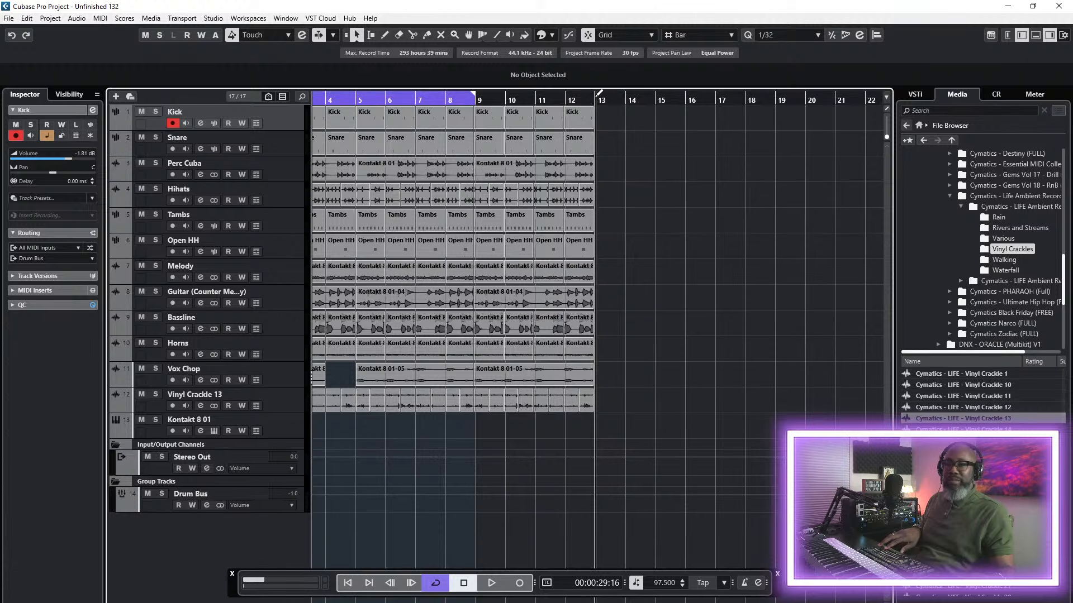
key("ctrl+v")
left_click_drag(739, 114, 483, 413)
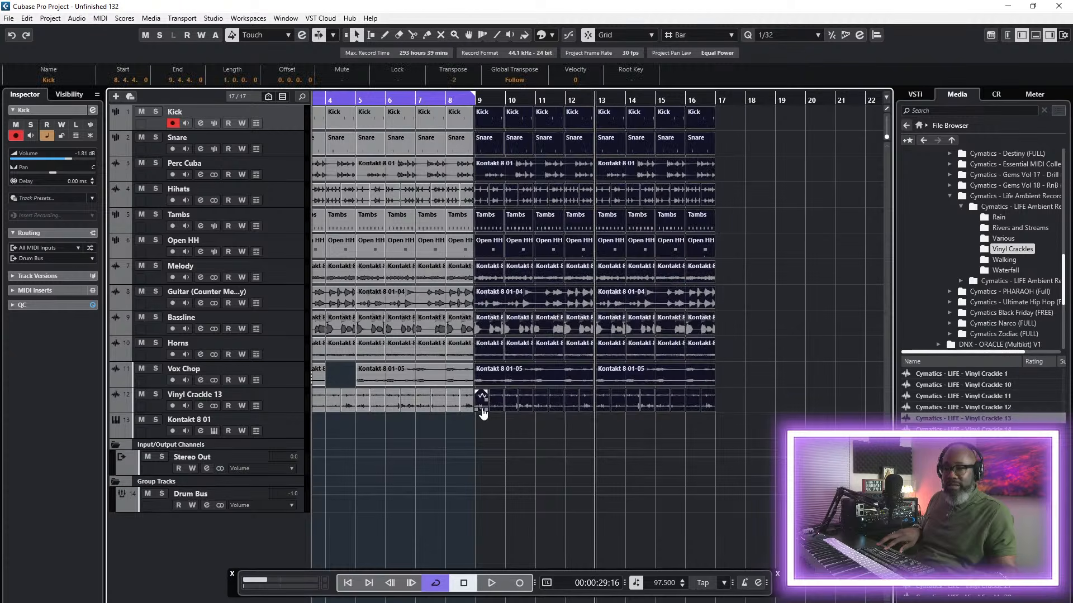
left_click(715, 101)
key("ctrl+v")
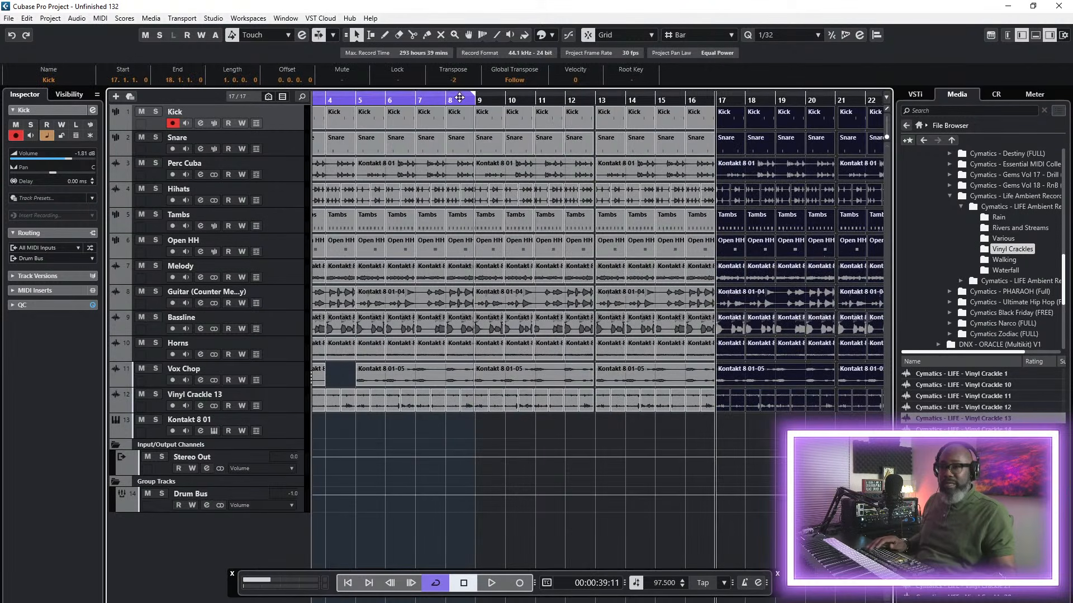
- Delete all pasted events after bar 8 on every track
left_click_drag(611, 420, 709, 103)
key("Delete")
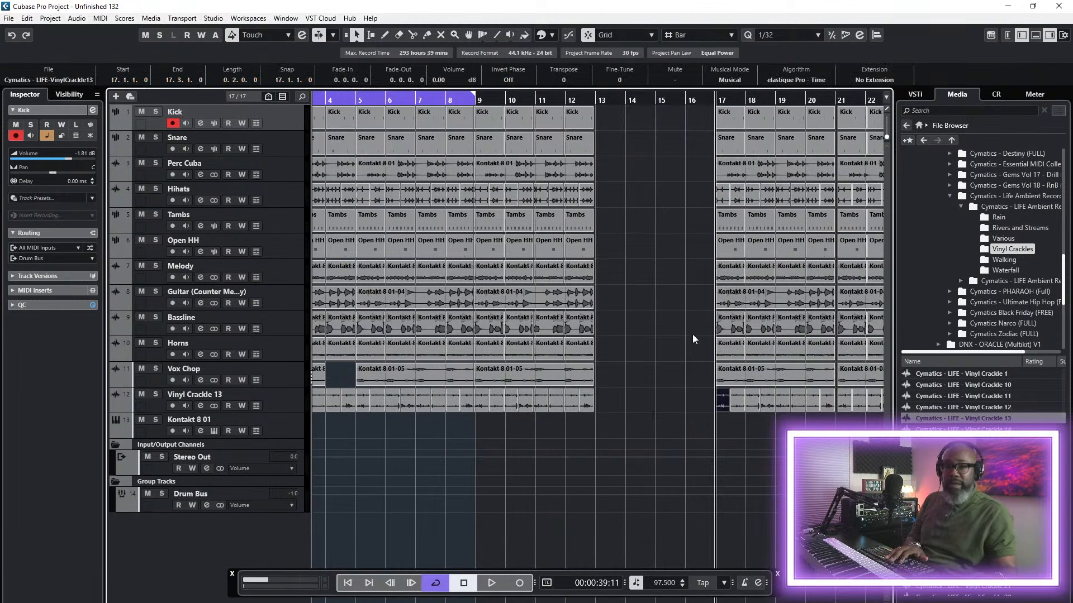
left_click(692, 133)
scroll(615, 335, "right", 8)
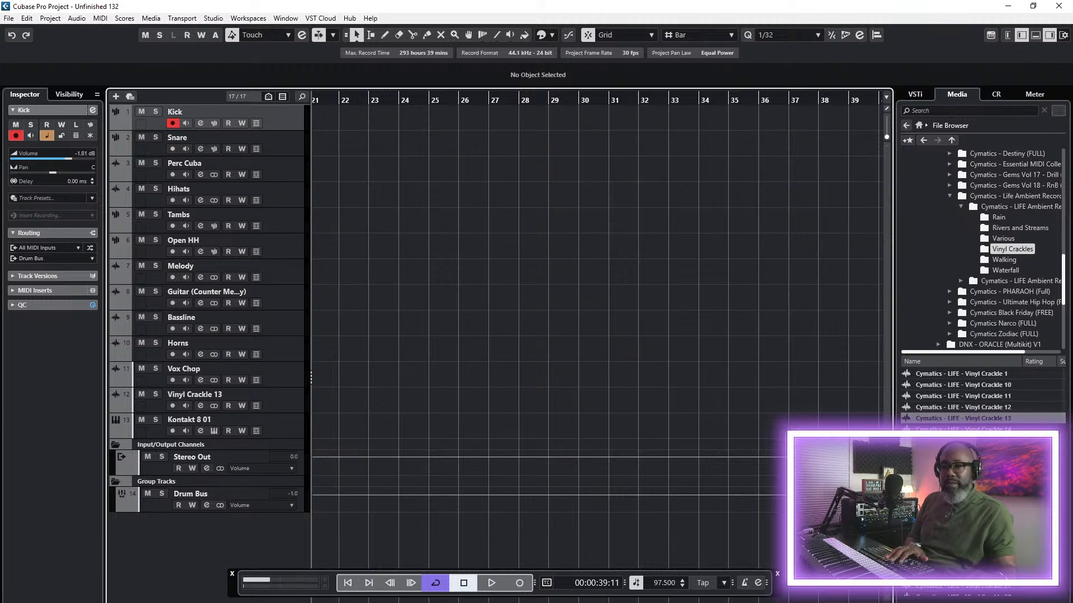
scroll(596, 330, "left", 10)
left_click_drag(706, 103, 421, 420)
key("Delete")
- Set the quantize preset to 1/16 and copy all events of bars 1 to 8 to bar 9
left_click_drag(479, 121, 134, 452)
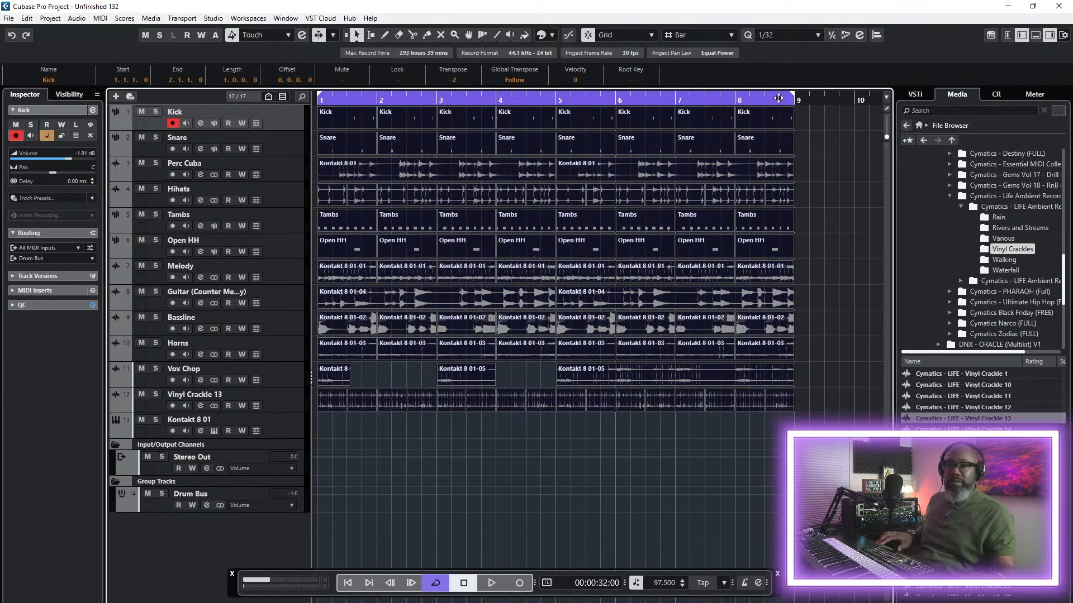
left_click(699, 36)
left_click(708, 50)
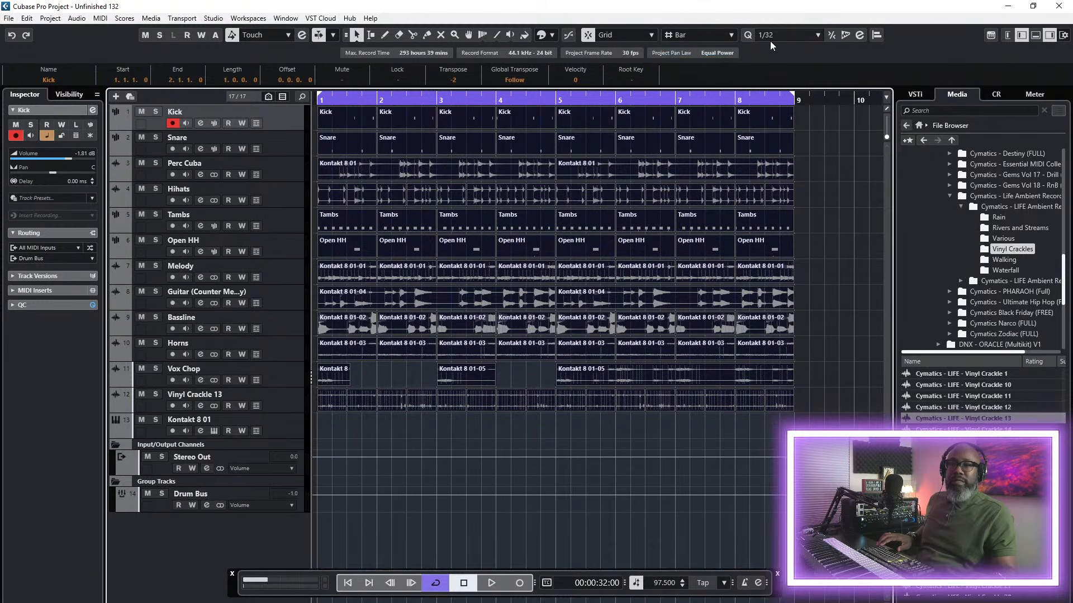
left_click(782, 35)
left_click(787, 99)
key("ctrl+d")
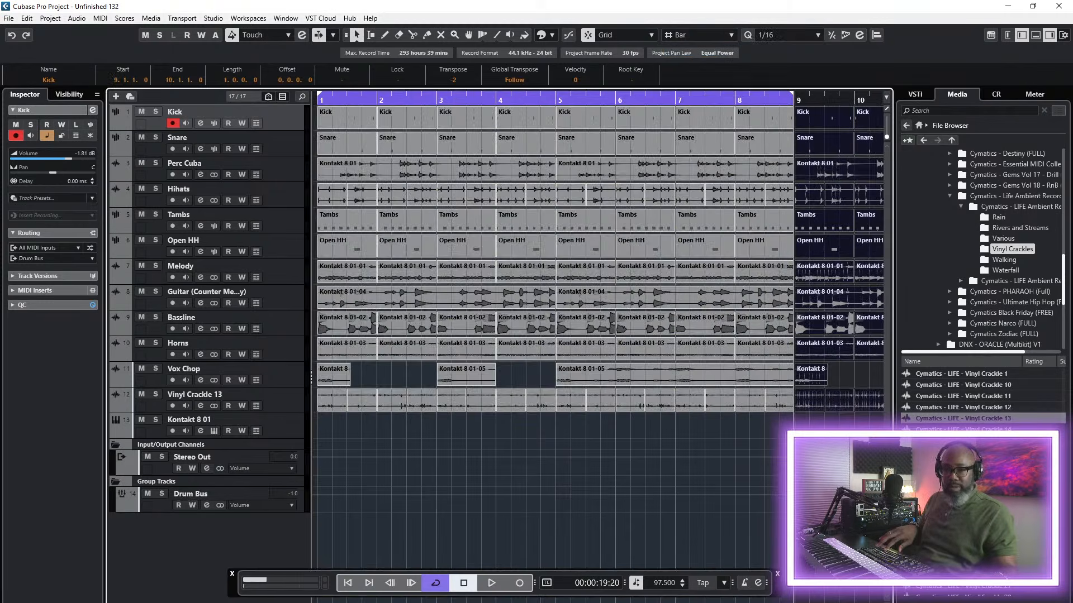
- Paste another copy of the eight-bar section on all tracks at bar 17
key("g")
key("g")
key("g")
key("g")
key("g")
key("g")
key("g")
key("g")
key("g")
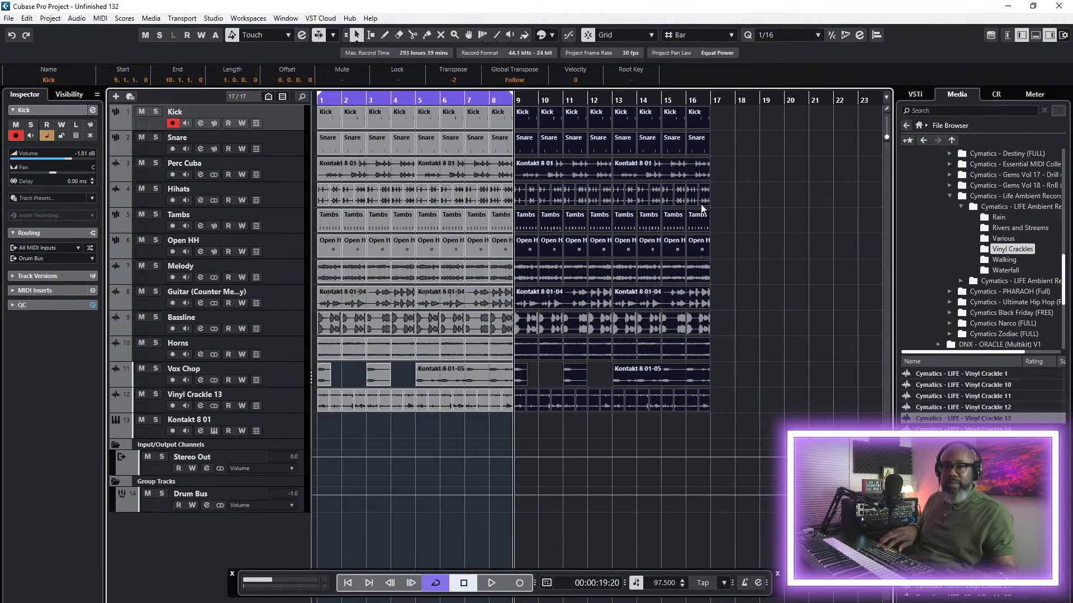
left_click(710, 101)
key("ctrl+d")
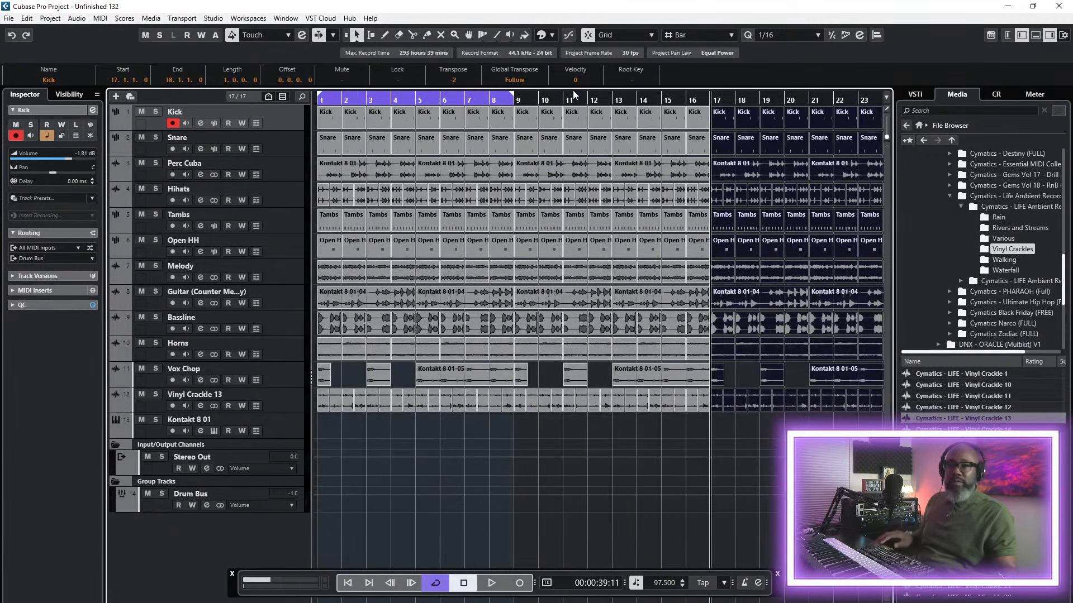
- Extend the cycle range to the end of bar 24 and play the arrangement from the start with nothing selected
left_click_drag(513, 94, 631, 114)
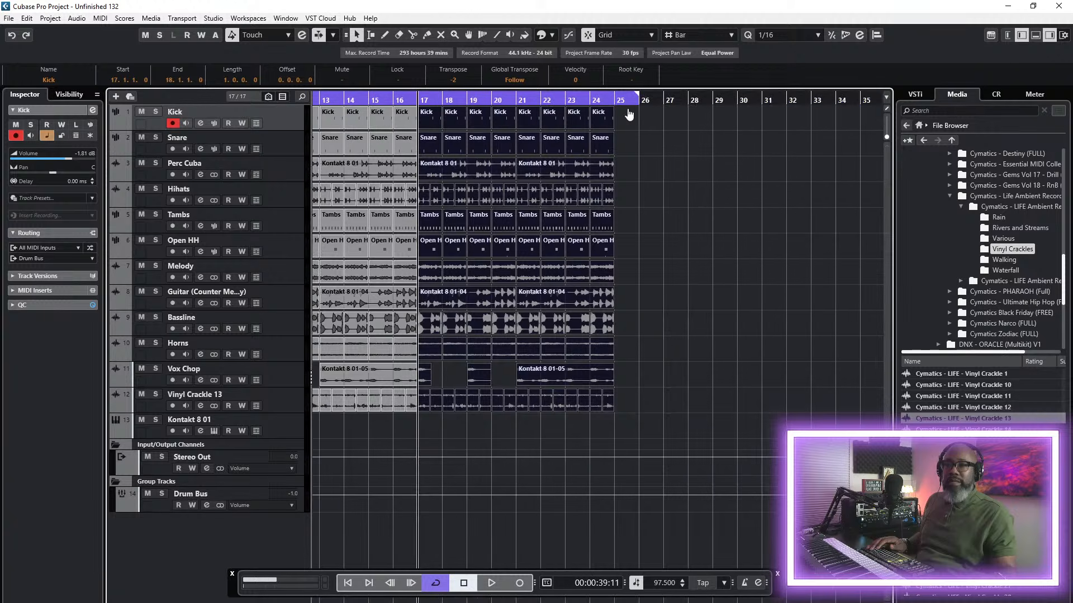
left_click(347, 582)
key("space")
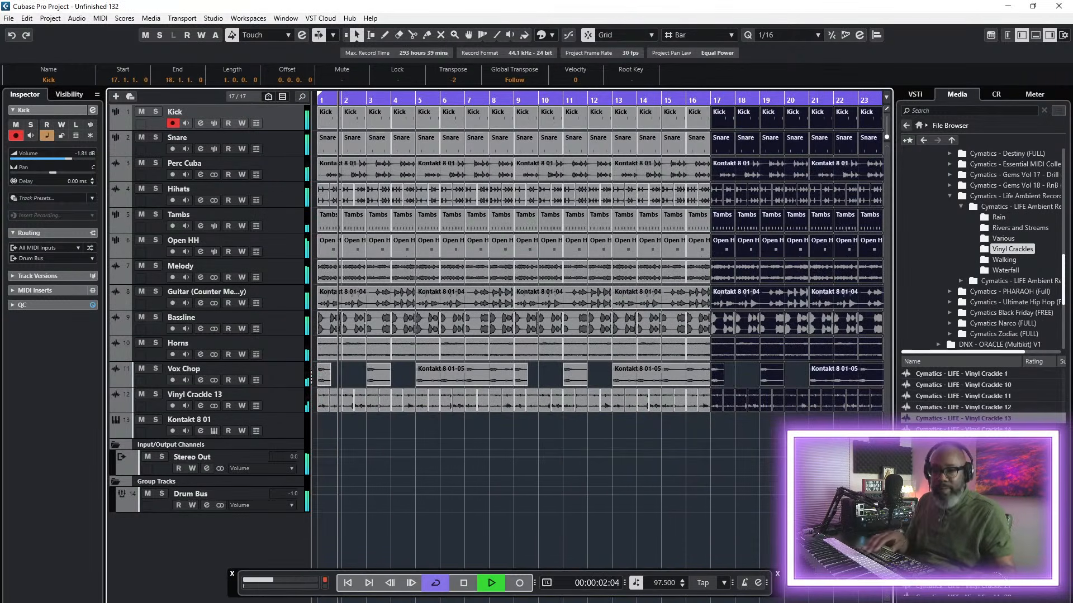
left_click(612, 493)
key("g")
key("g")
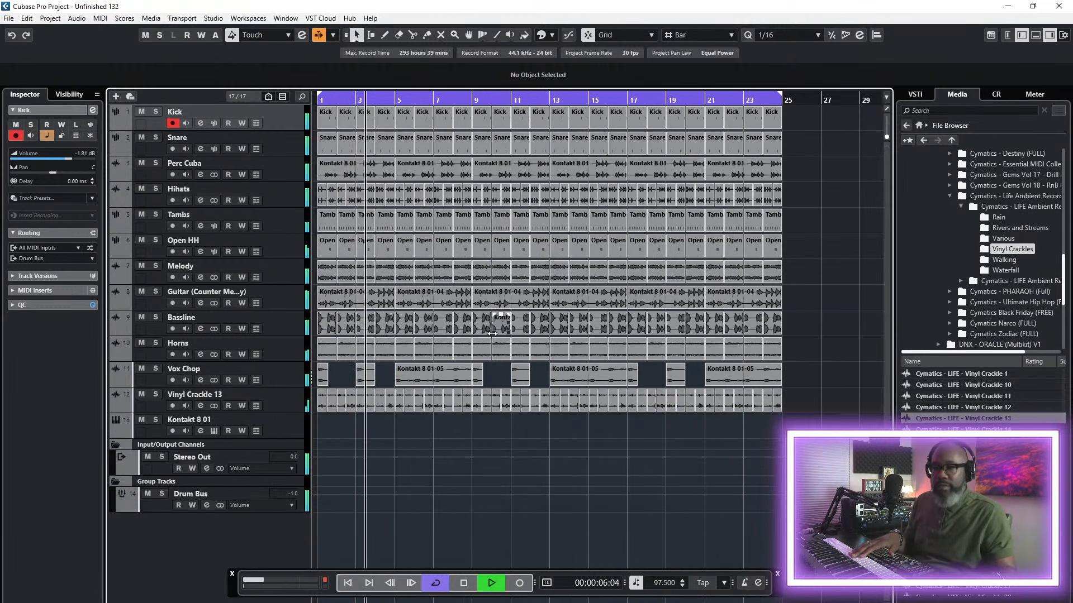
- Delete the Bassline events in bars 9 to 16
left_click(482, 325)
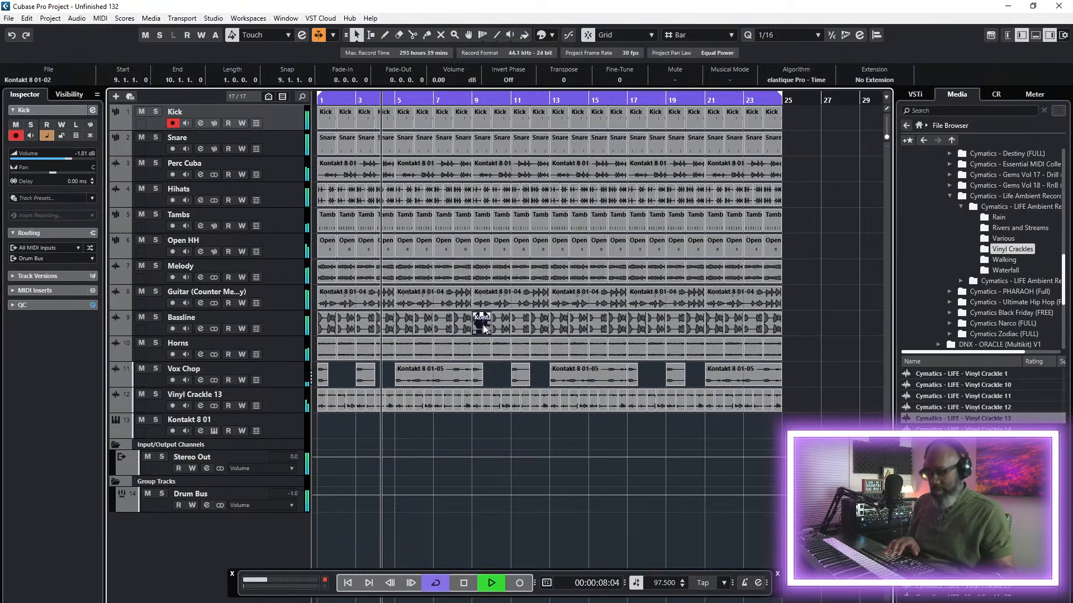
left_click_drag(483, 324, 611, 328)
key("Delete")
left_click(515, 328)
key("Delete")
left_click(530, 326)
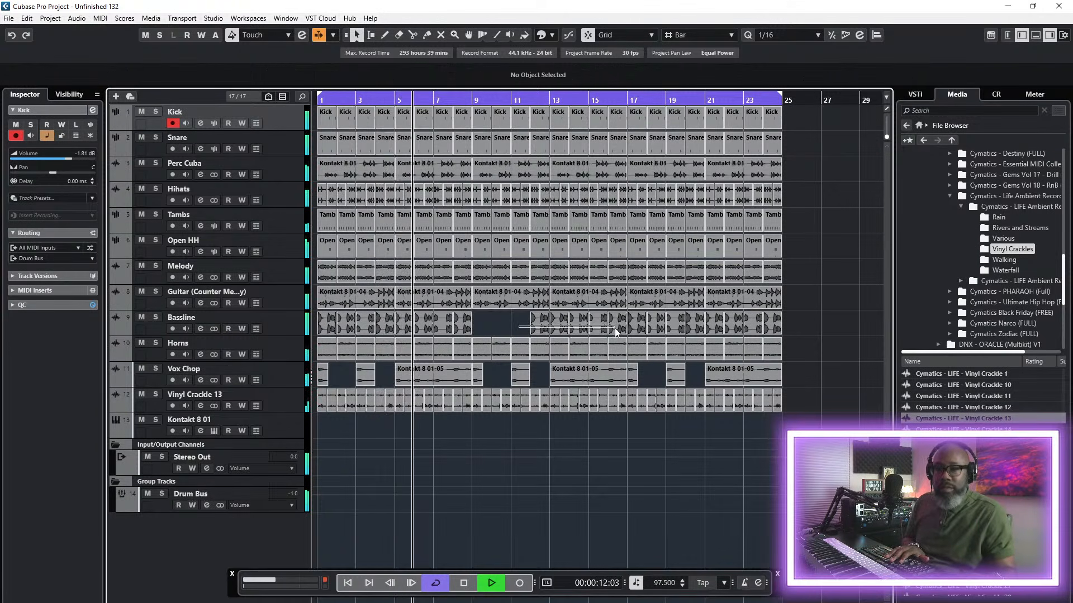
key("Delete")
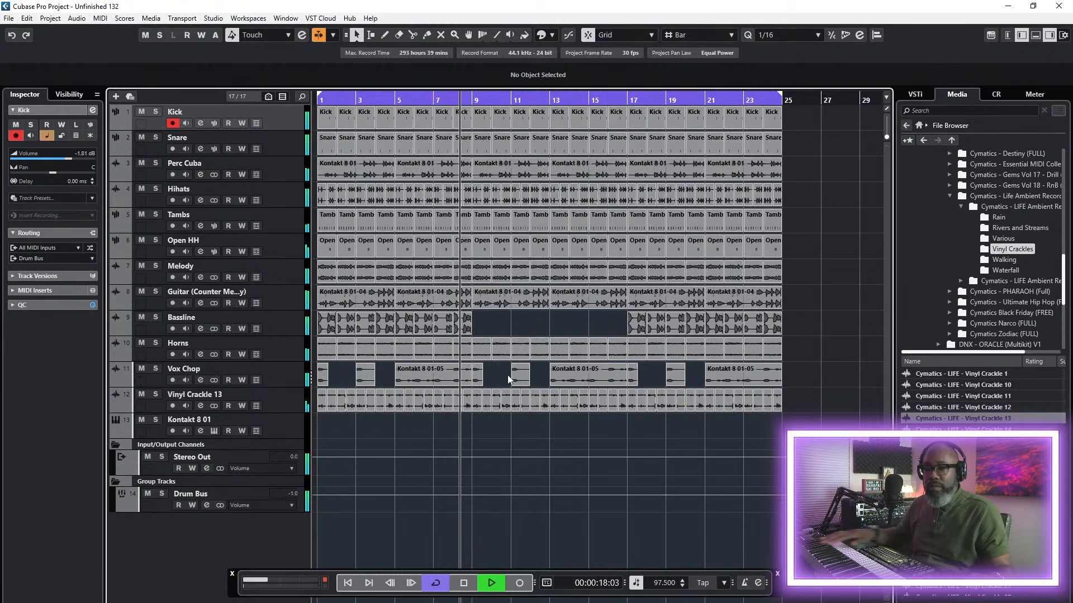
- Delete the one-bar Vox Chop event at bar 11
left_click(588, 379)
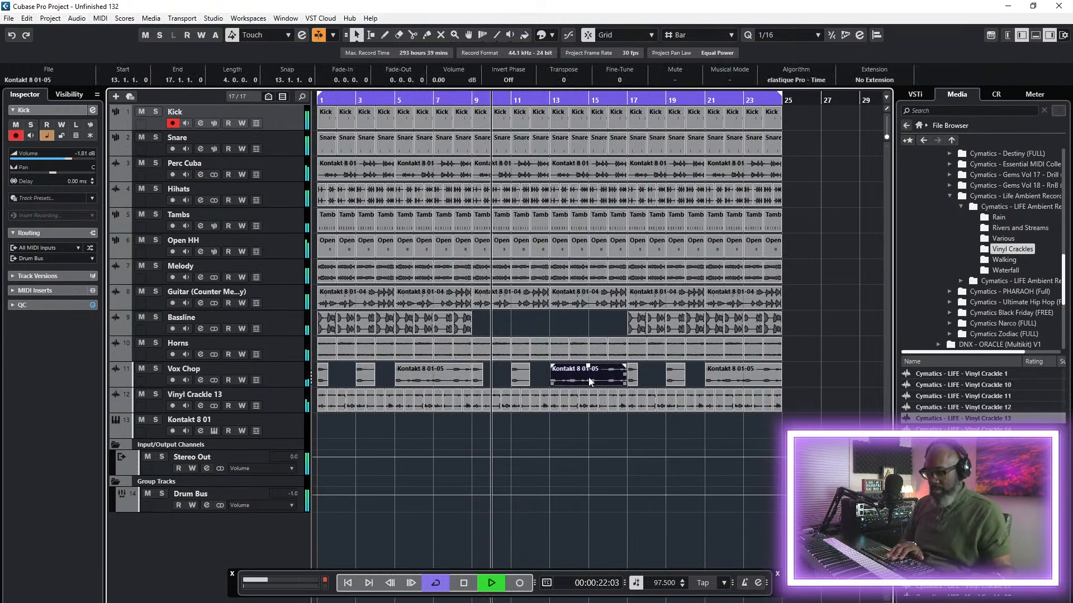
left_click(521, 378)
key("Delete")
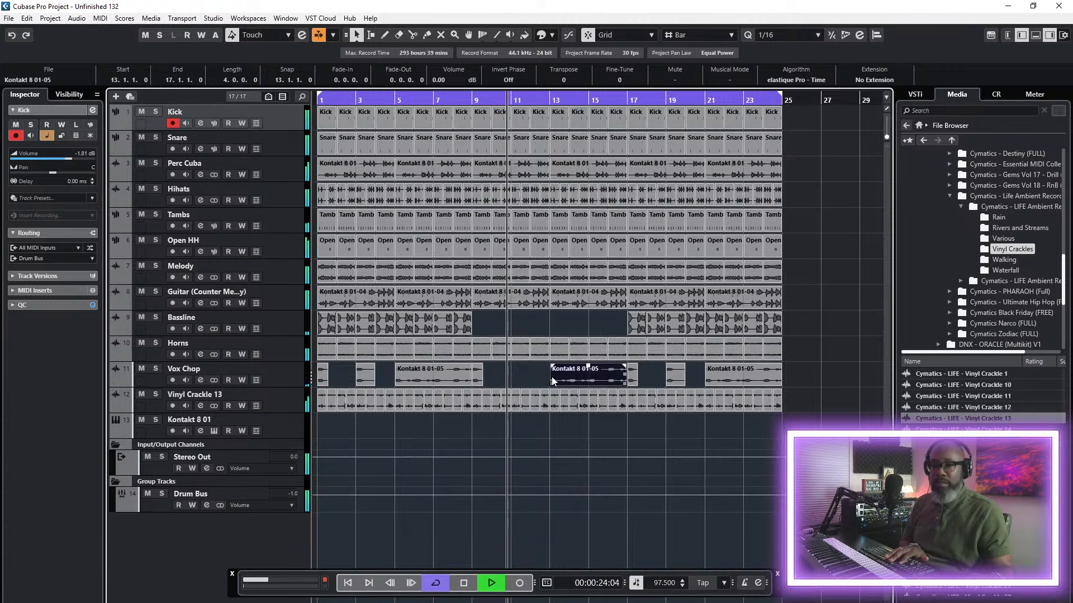
- Split the four-bar Vox Chop event starting at bar 13 at bar 14, and delete the part in bars 14 to 16
left_click(412, 35)
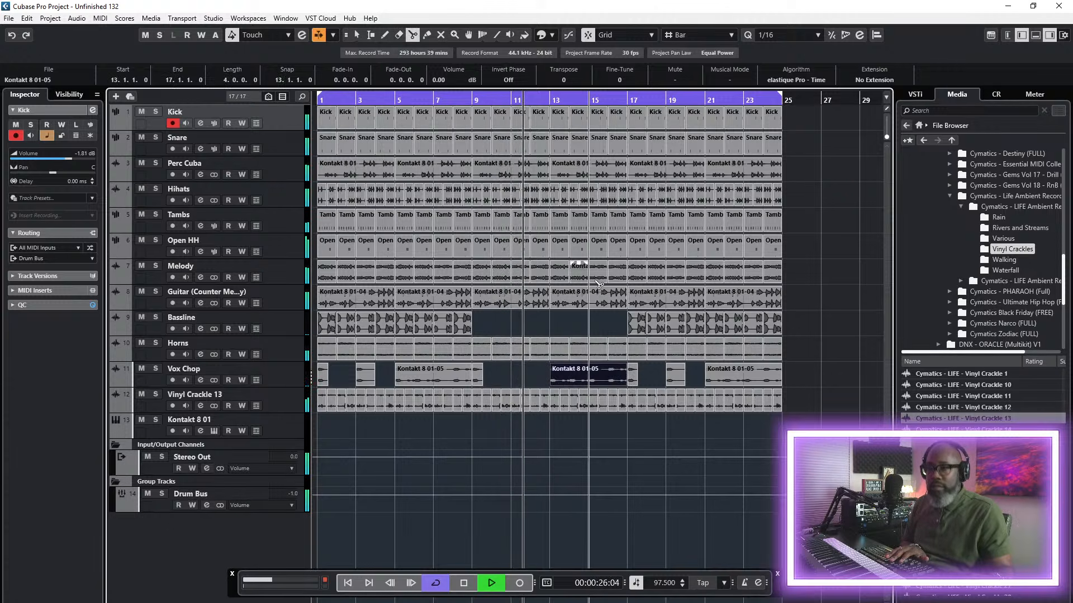
left_click(569, 386)
left_click(355, 35)
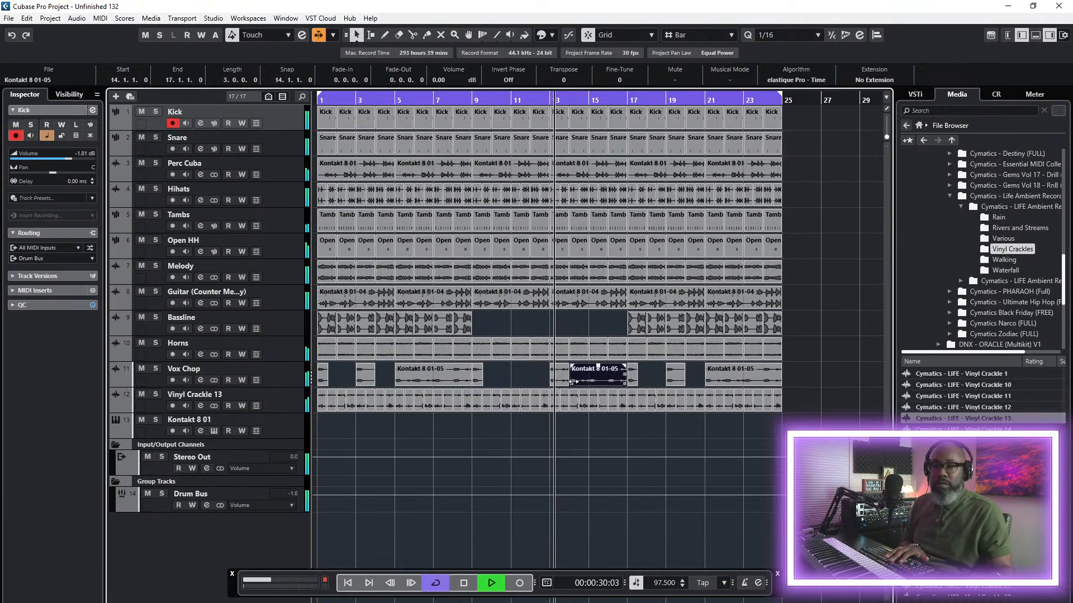
left_click_drag(573, 384, 590, 384)
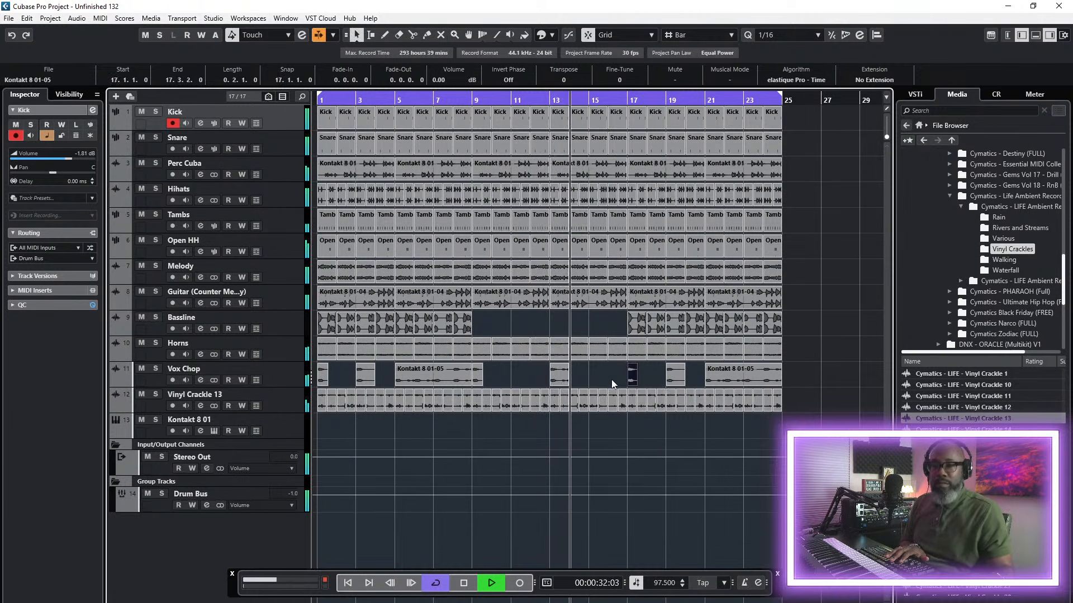
- Replace the four-bar Vox Chop event at bar 21 with copies of the short Vox Chop events from bars 17 and 19
left_click(816, 381)
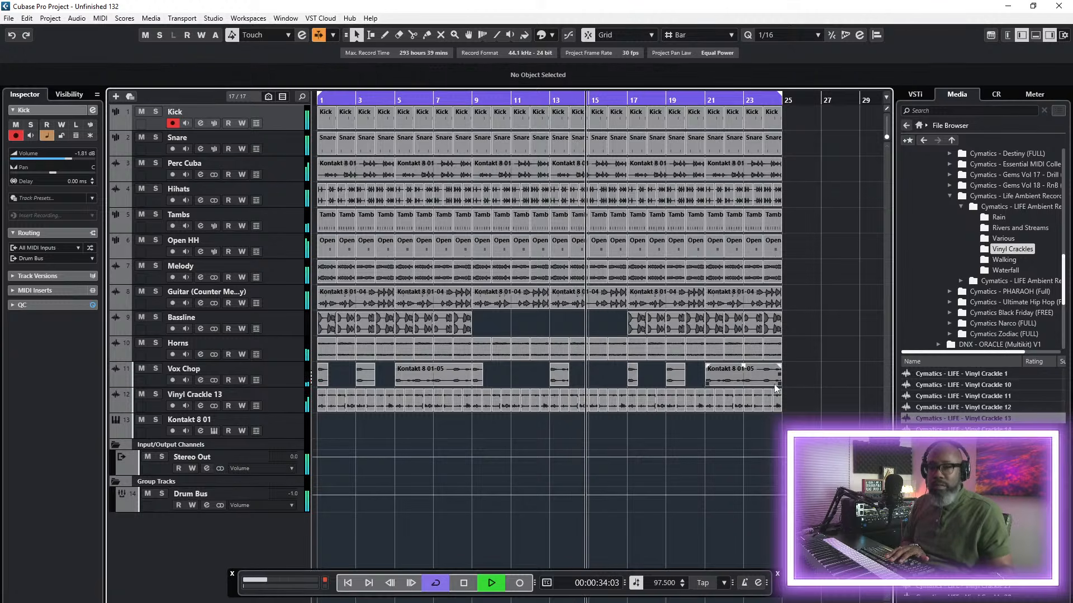
left_click_drag(729, 381, 625, 378)
key("Delete")
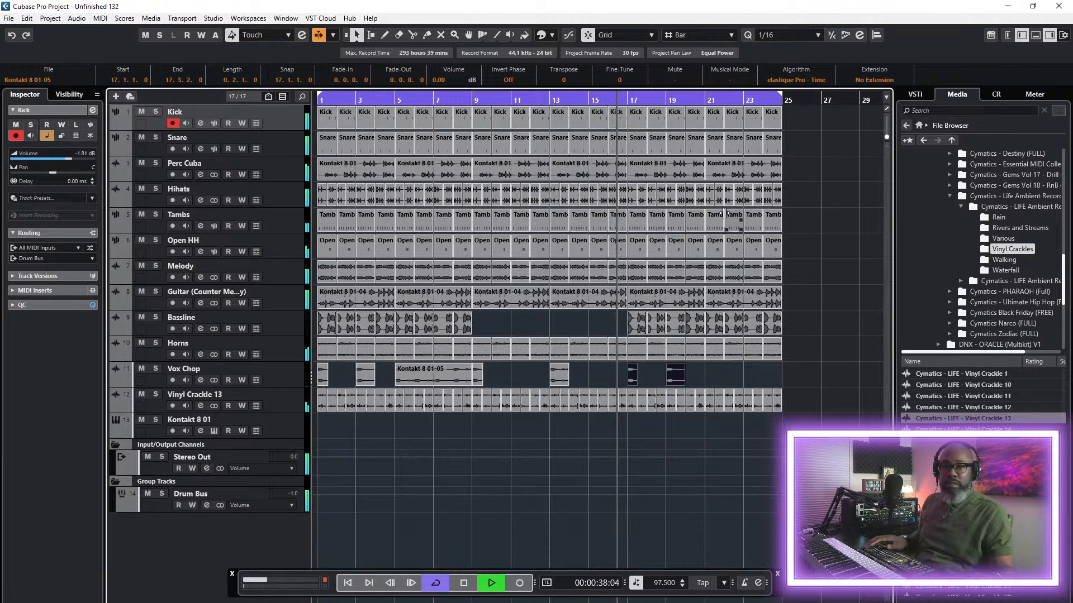
key("space")
left_click(705, 100)
key("ctrl+v")
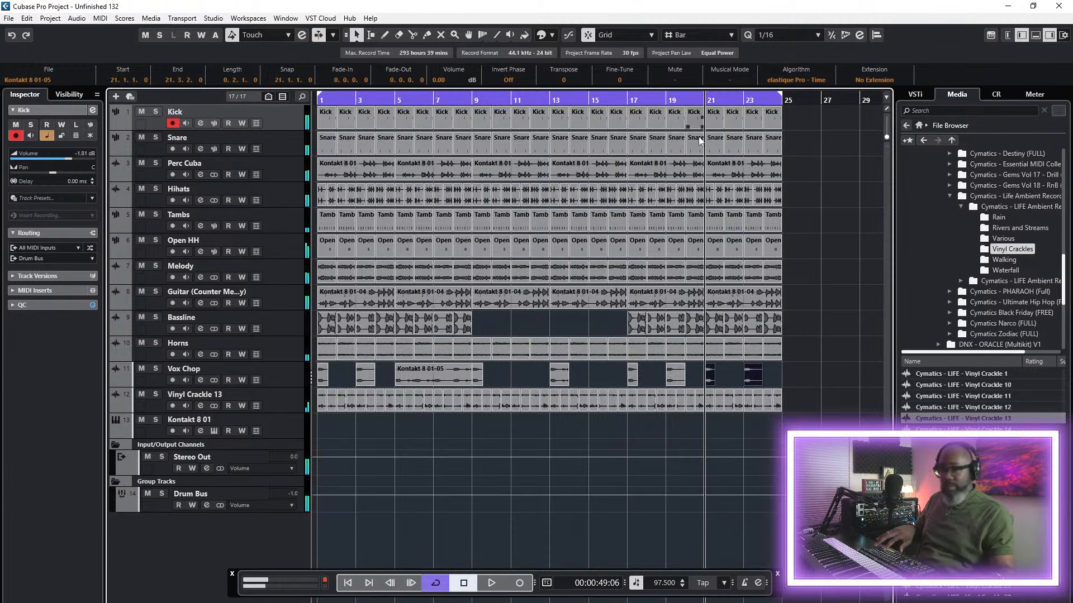
- Play the arrangement from bar 8 to check the bassline and vocal chop edits, and save the project
left_click(454, 100)
key("space")
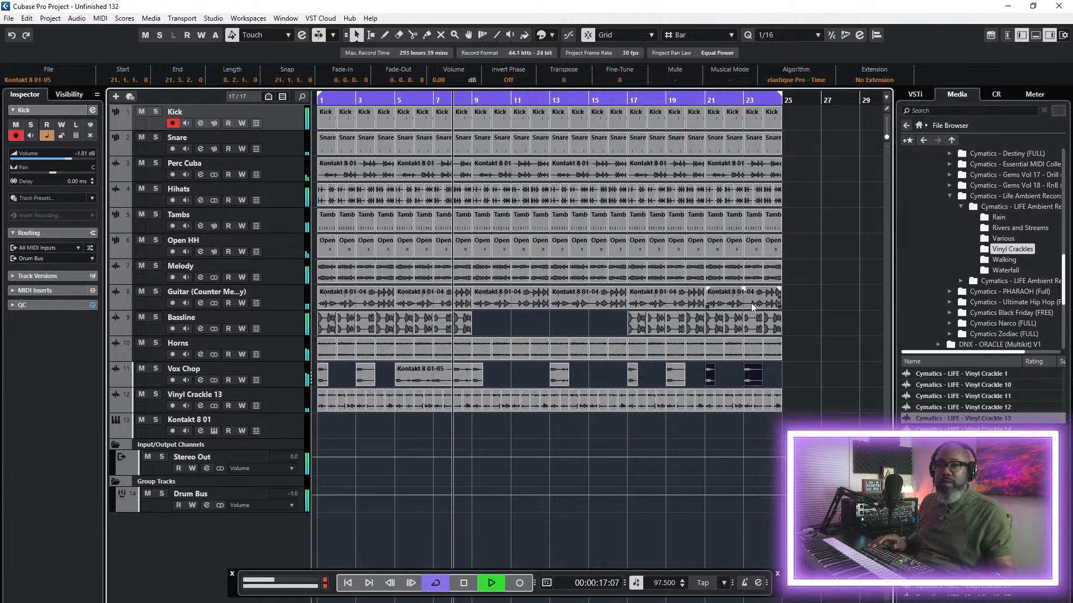
left_click(806, 301)
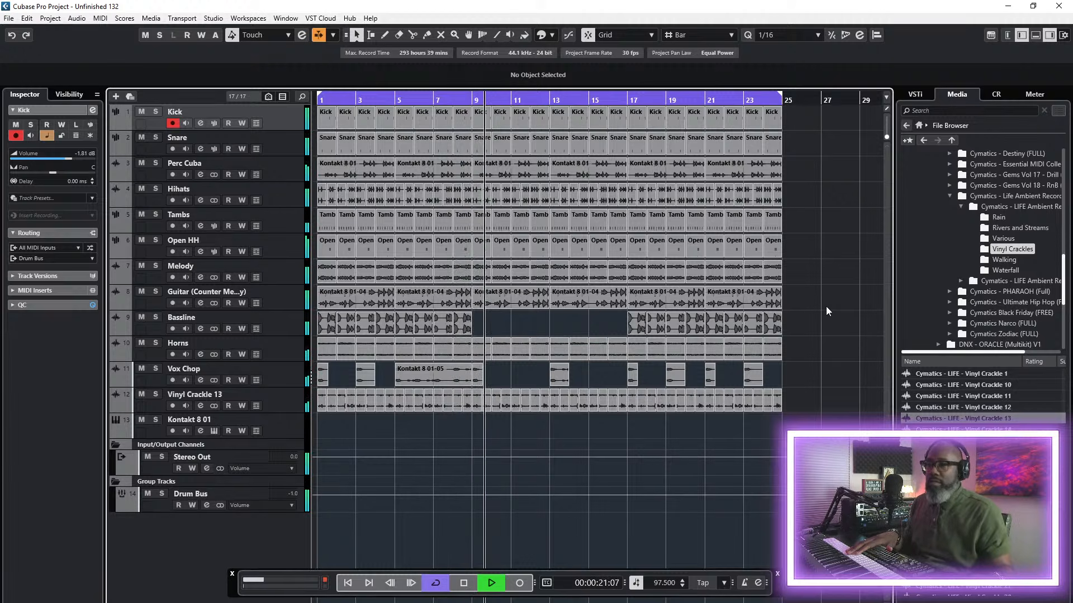
key("h")
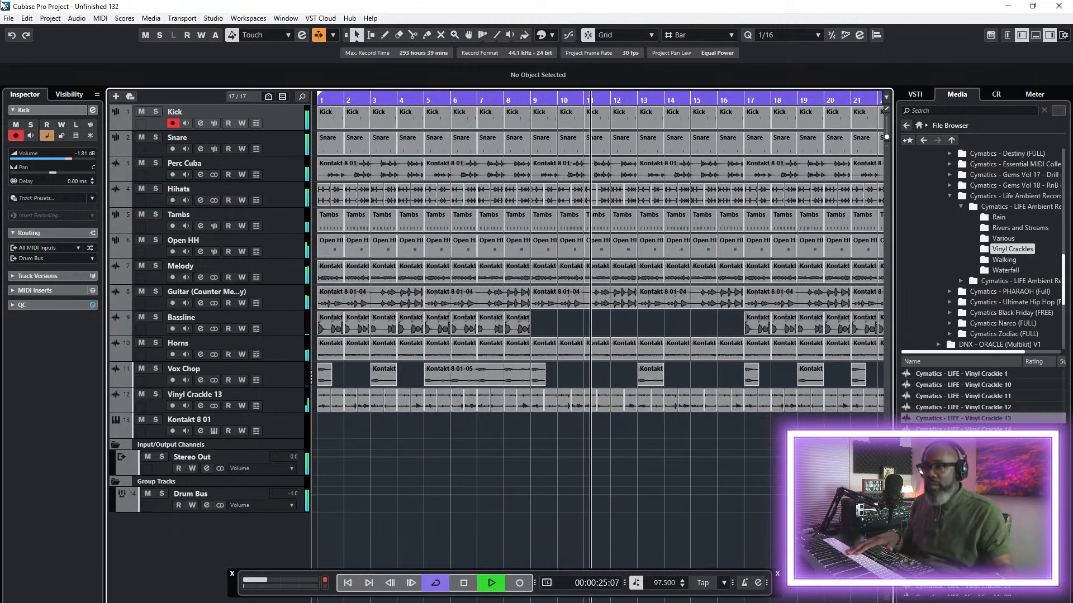
left_click(9, 18)
left_click(28, 95)
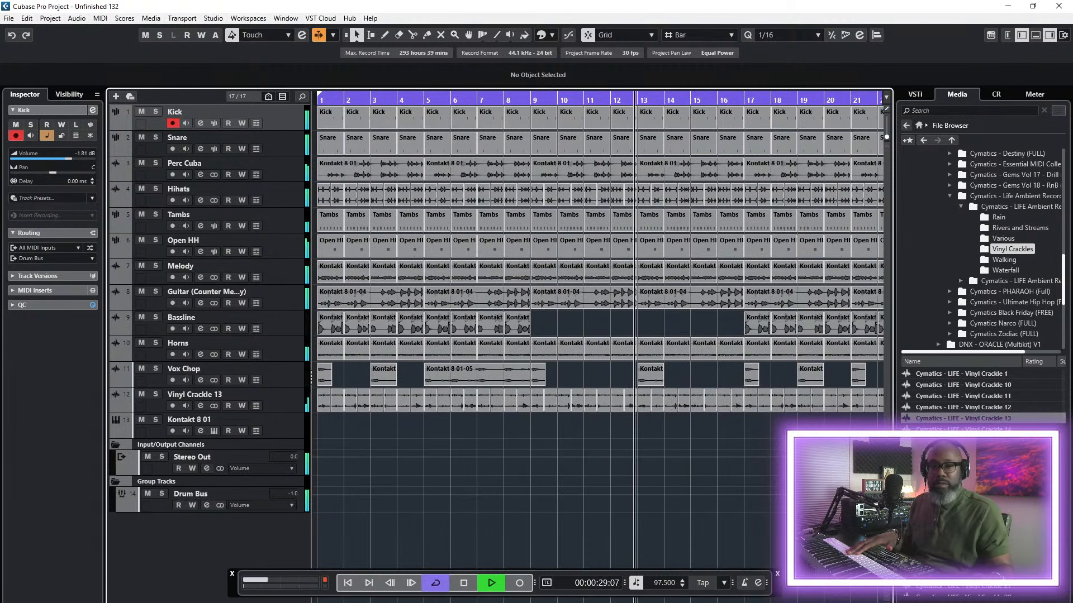
- Audition the section from bar 9 with the Guitar track muted, delete its events in bars 9 to 16, and unmute it
key("g")
key("g")
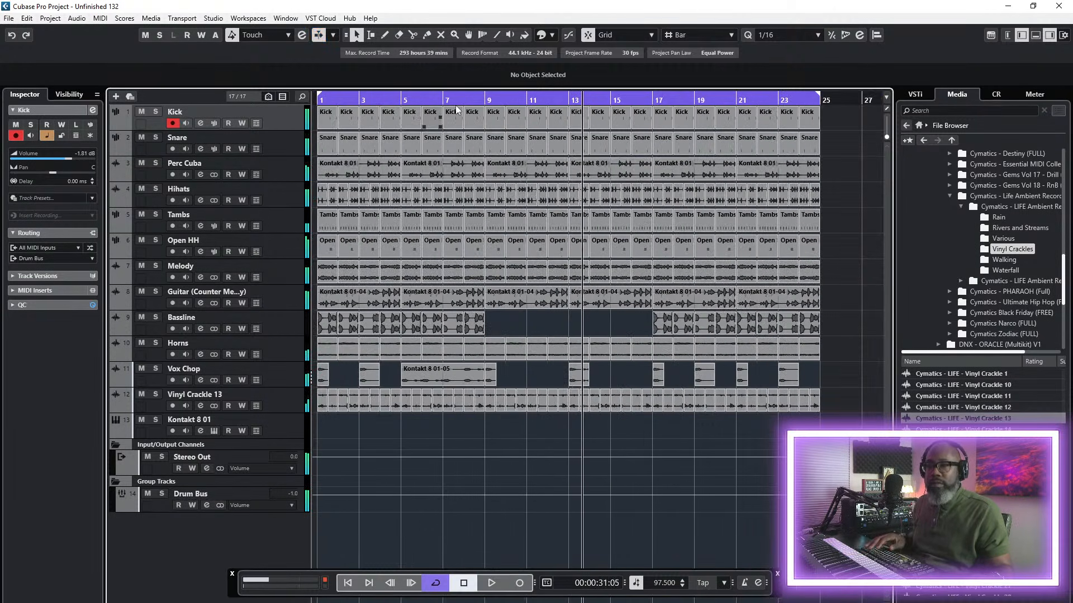
left_click(485, 100)
left_click(142, 292)
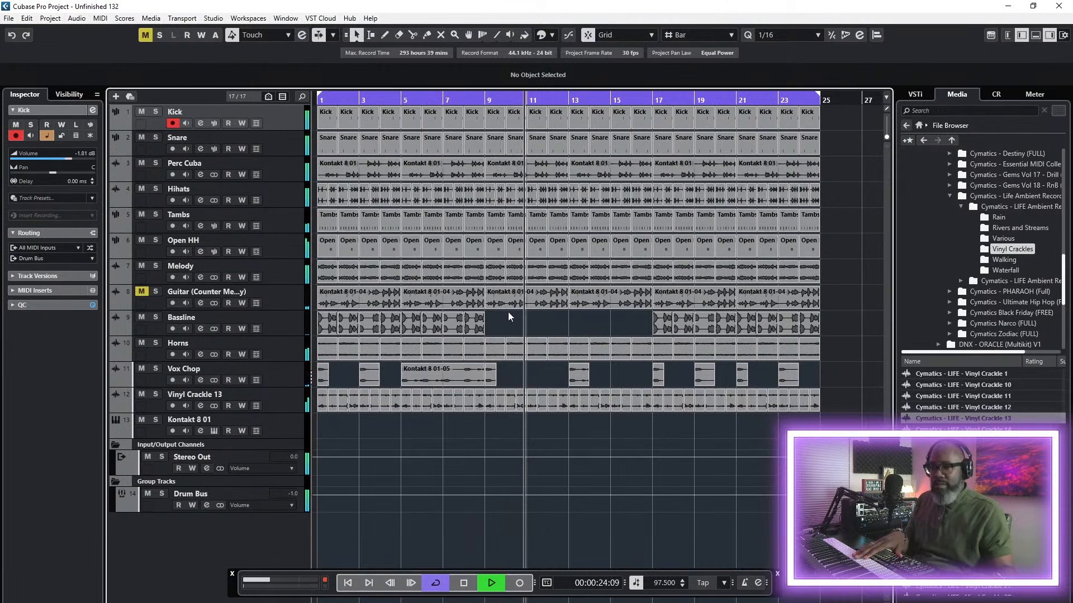
left_click_drag(515, 320, 604, 299)
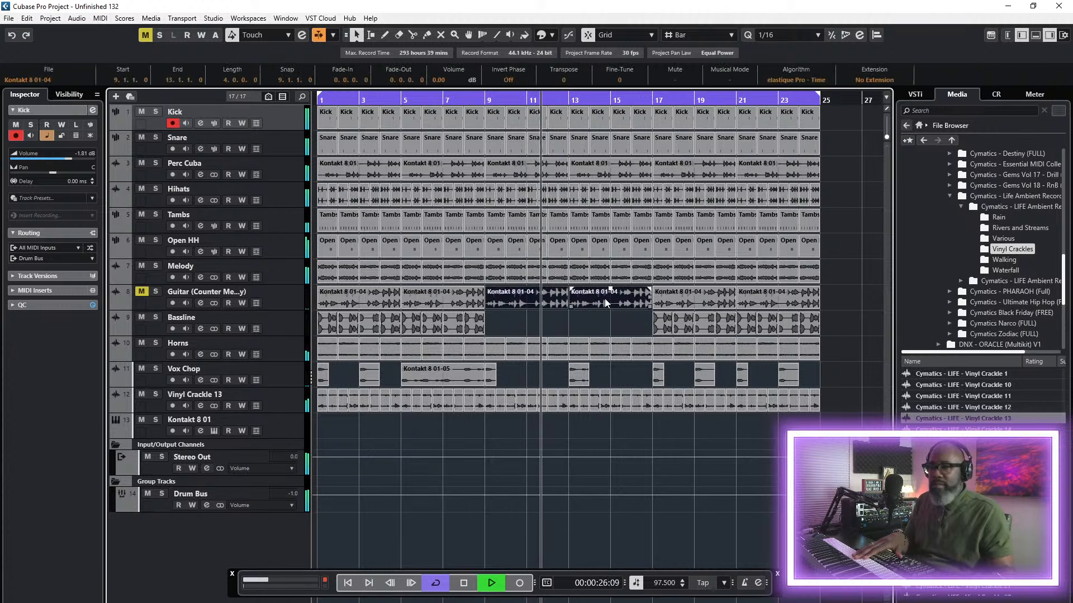
left_click(544, 321)
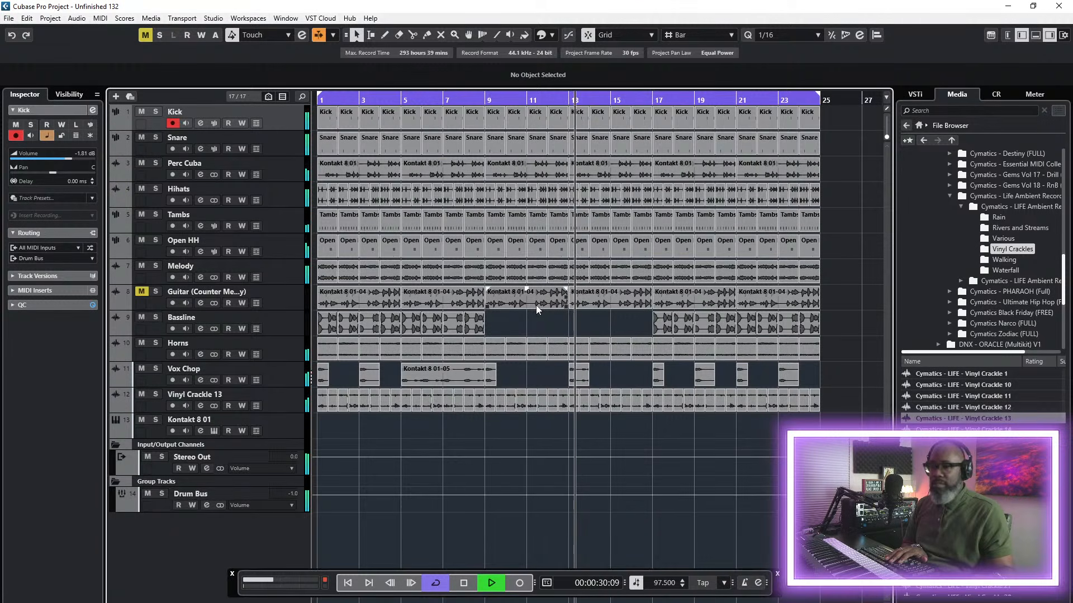
left_click_drag(511, 320, 566, 306)
key("Delete")
left_click(142, 291)
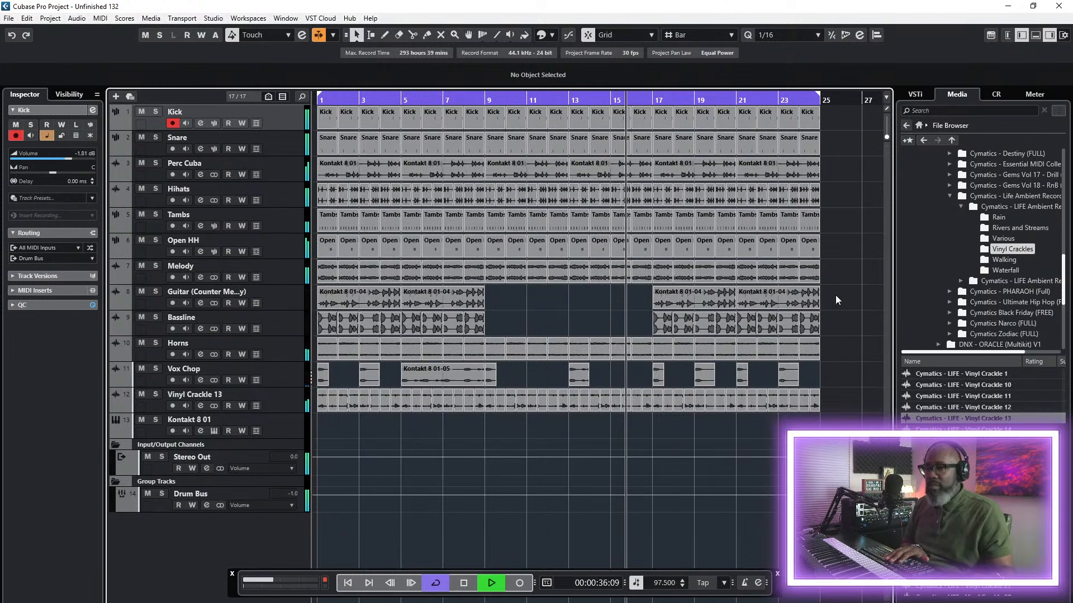
- Try deleting all Horns events from bar 17 to the end of the arrangement, and undo the deletion
left_click_drag(842, 353, 657, 345)
key("Delete")
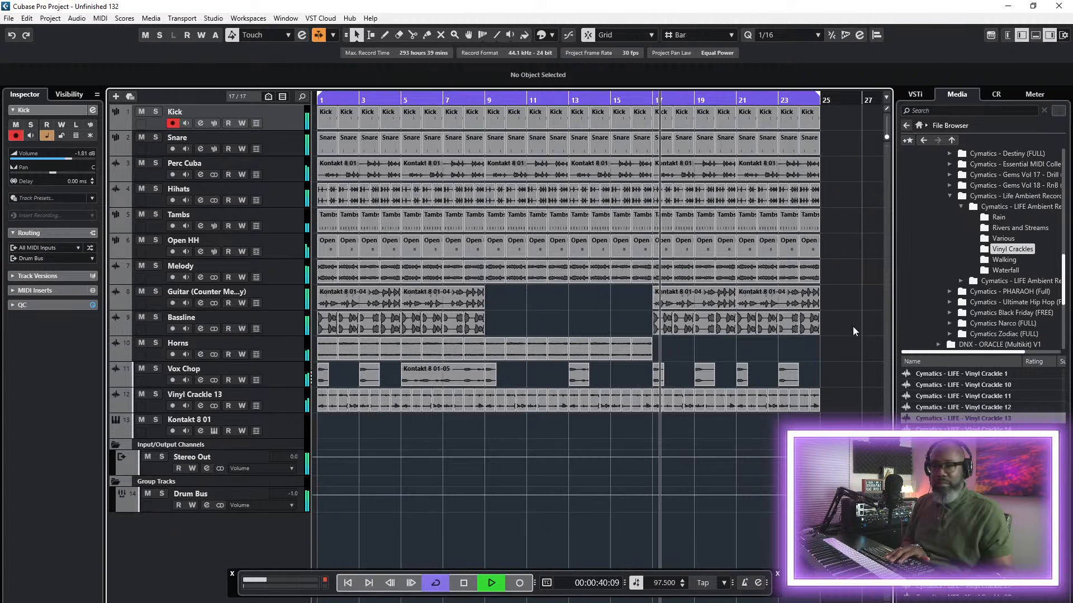
left_click(32, 22)
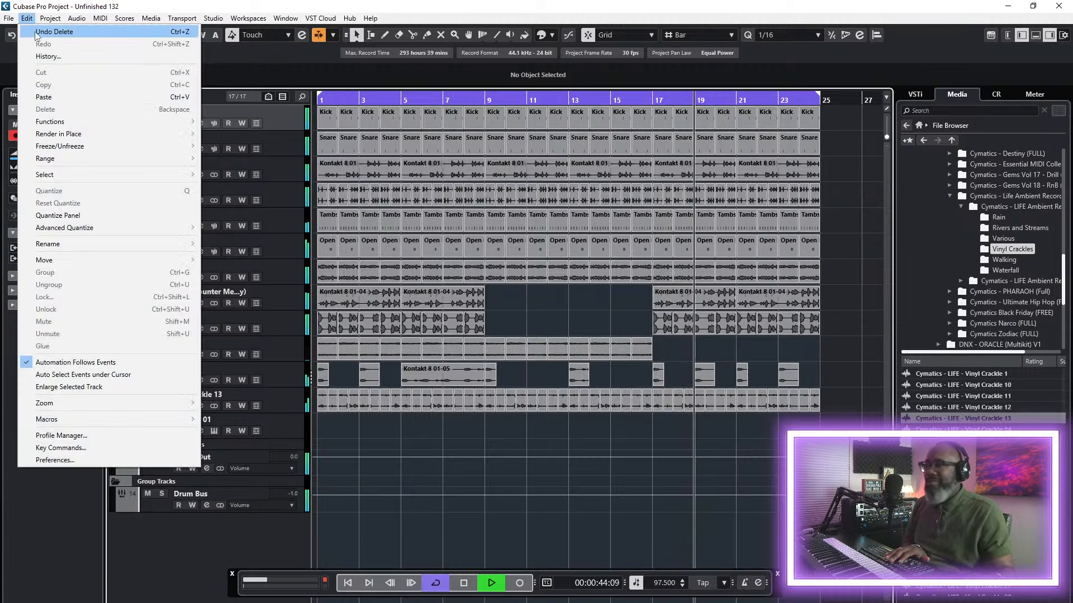
left_click(38, 32)
- Delete the Horns events in bars 17 to 20
left_click_drag(664, 354, 721, 354)
key("Delete")
left_click(836, 344)
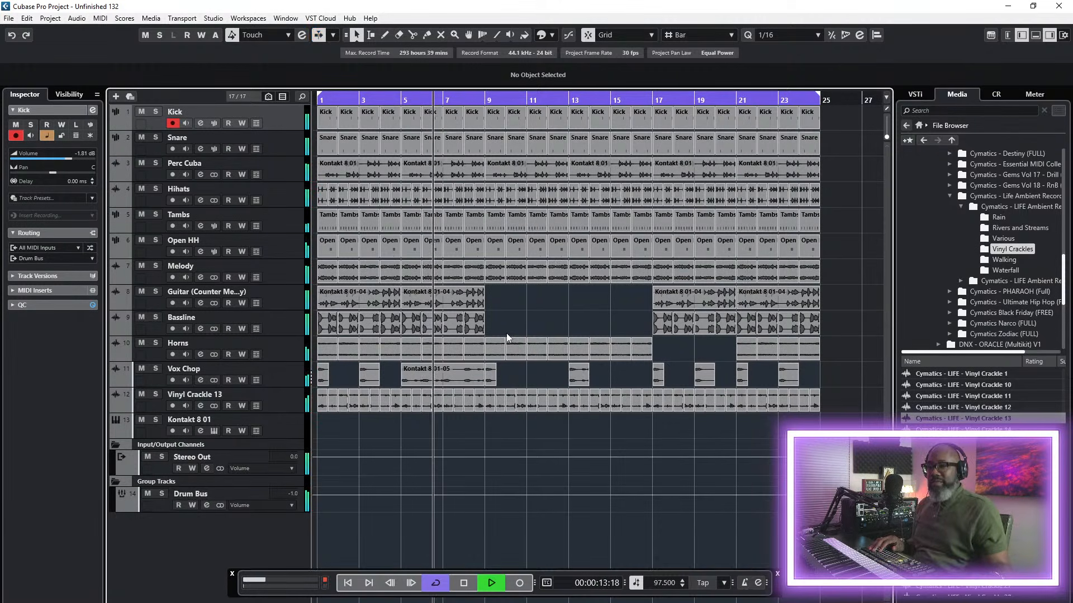
- Audition with the Horns track muted, try deleting its events in bars 9 to 16, unmute it, and undo the deletion
left_click(143, 343)
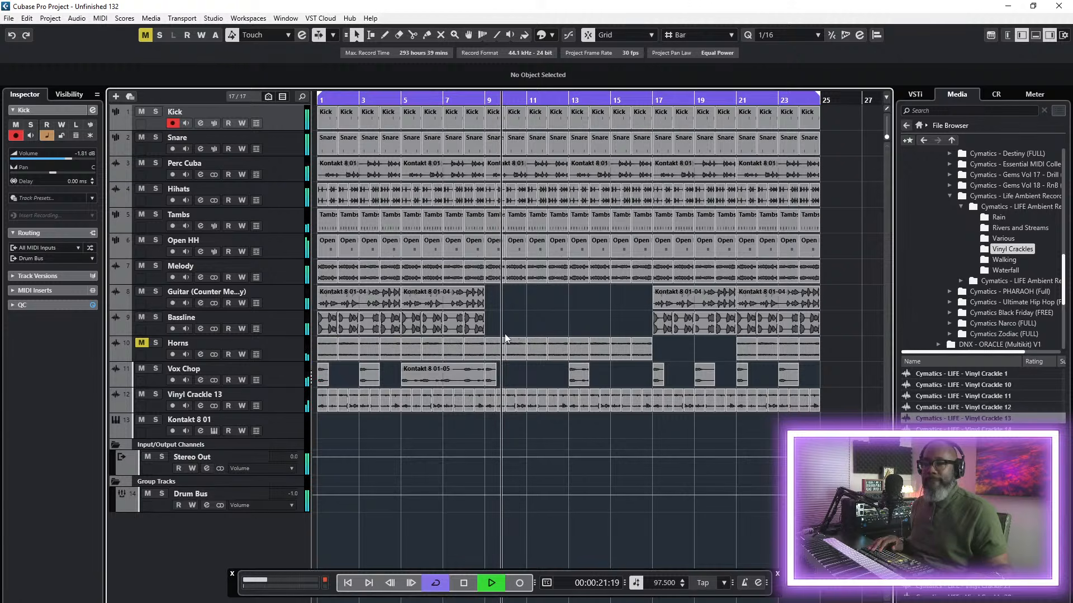
left_click_drag(497, 329, 635, 351)
key("Delete")
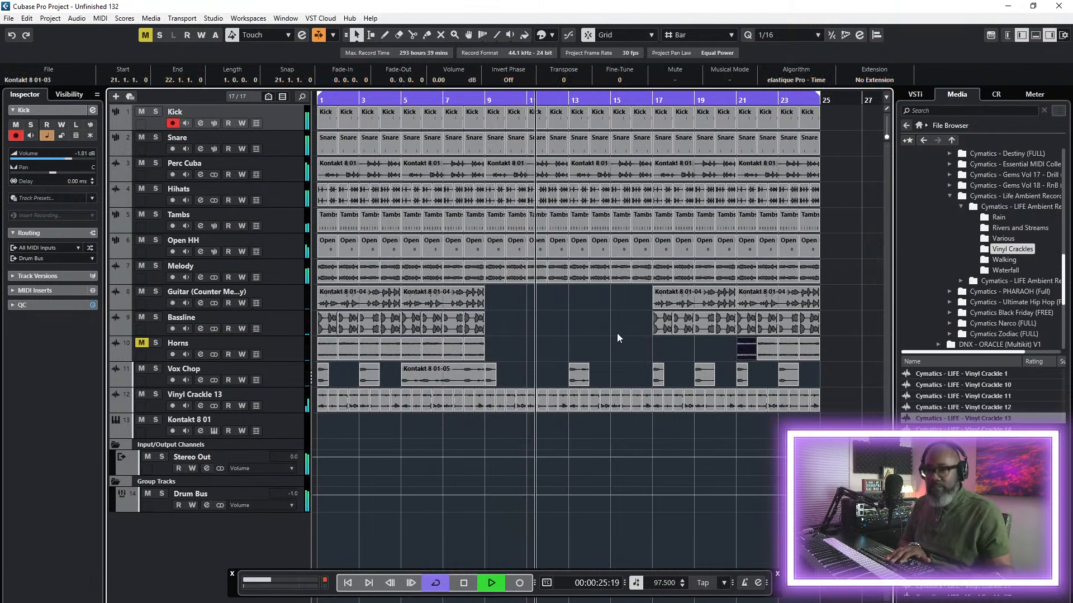
left_click(142, 342)
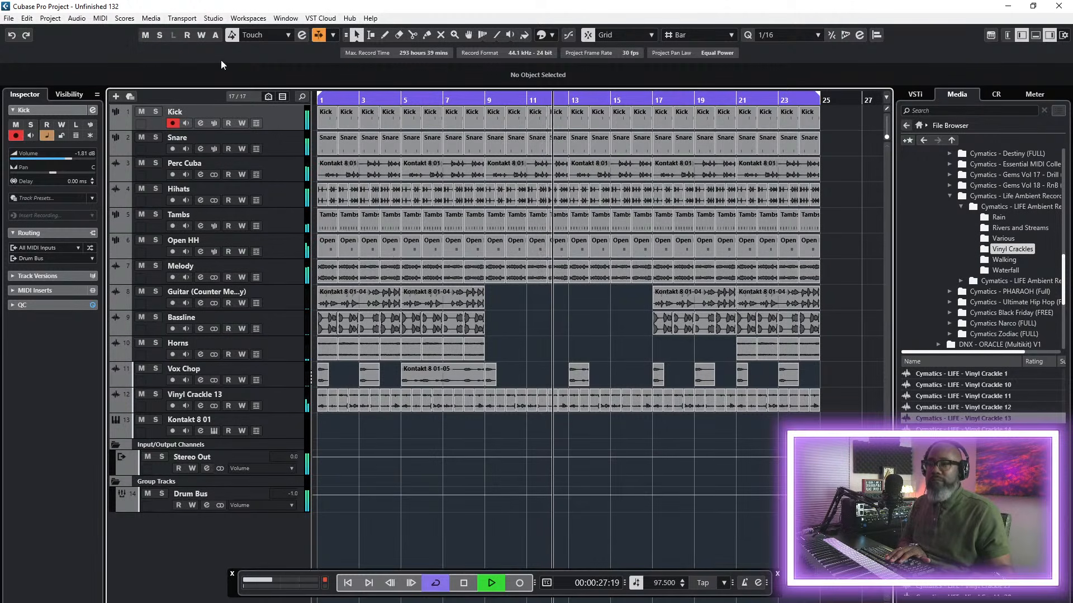
left_click(27, 17)
left_click(38, 31)
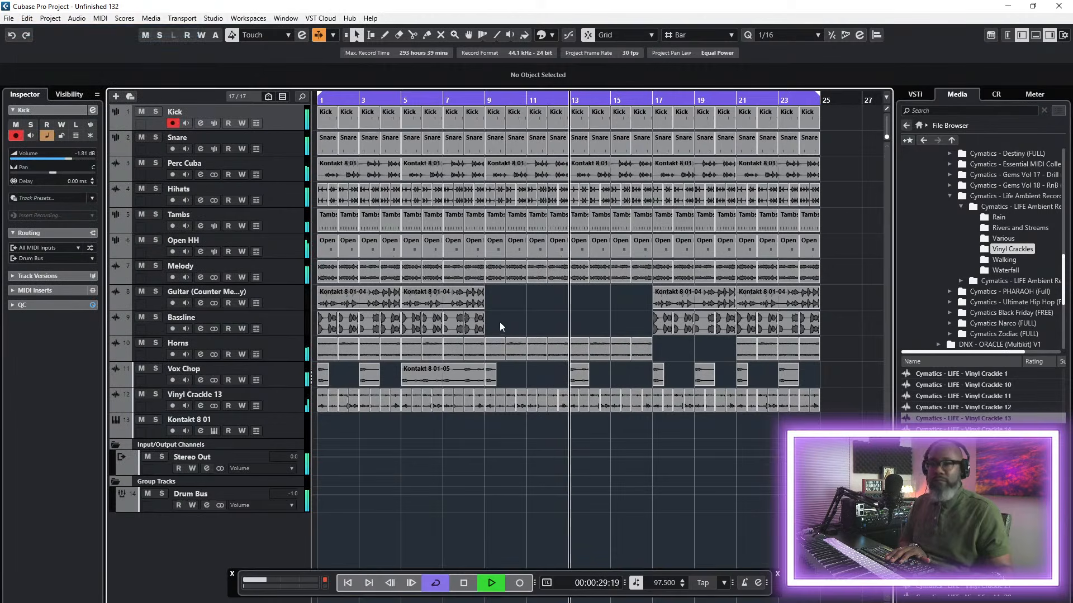
- Delete the Horns events in bars 9 to 12 and save the project
left_click_drag(502, 321, 559, 351)
key("Delete")
left_click(554, 316)
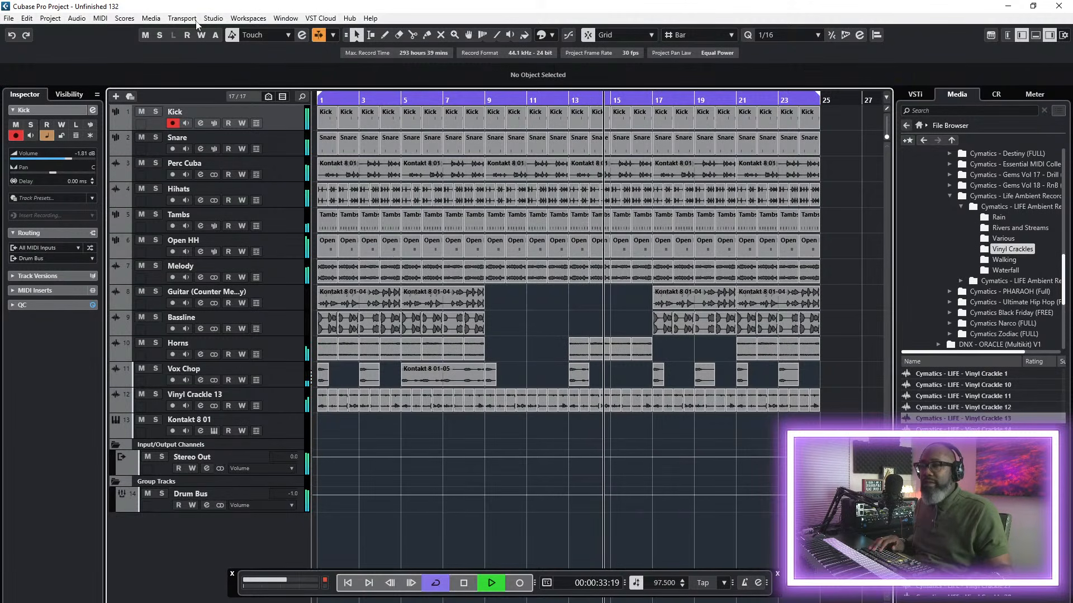
left_click(9, 18)
left_click(22, 95)
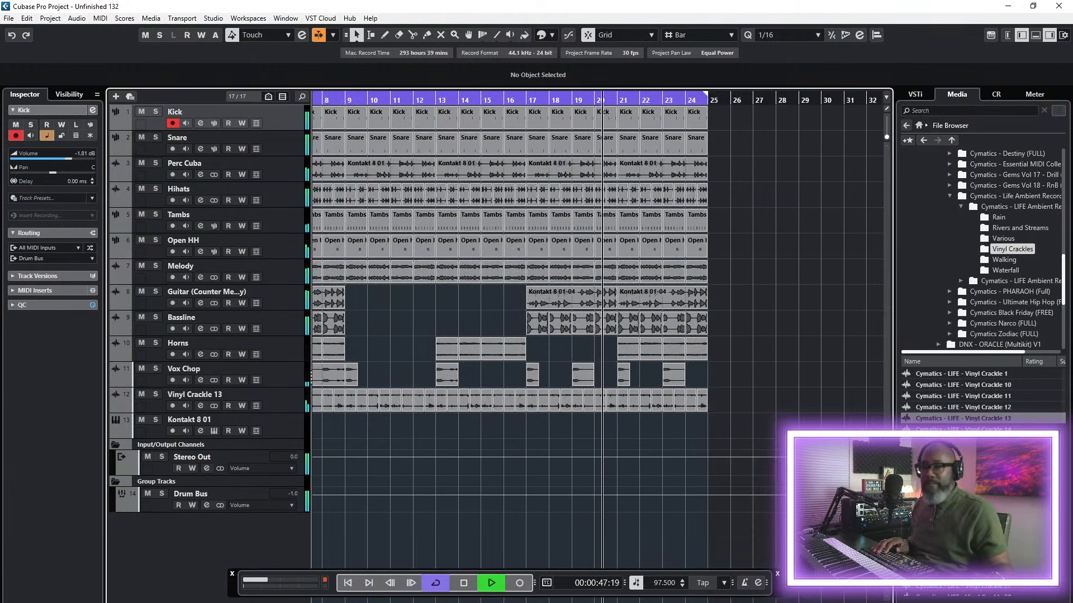
- Play the full 24-bar arrangement from the beginning to review the guitar, bassline, horns and vocal chop changes
key("space")
left_click(355, 584)
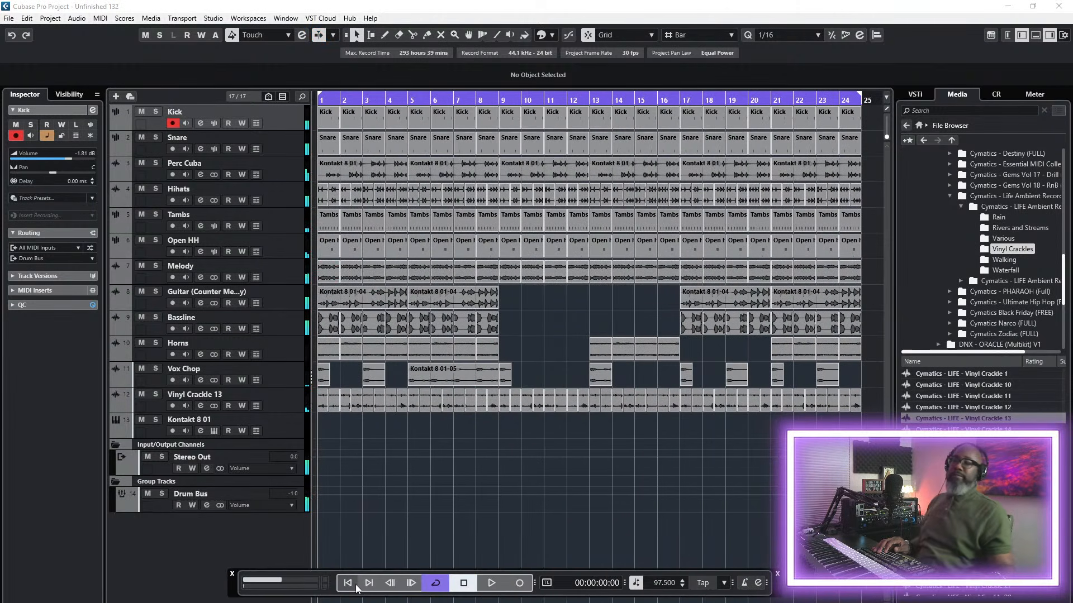
key("space")
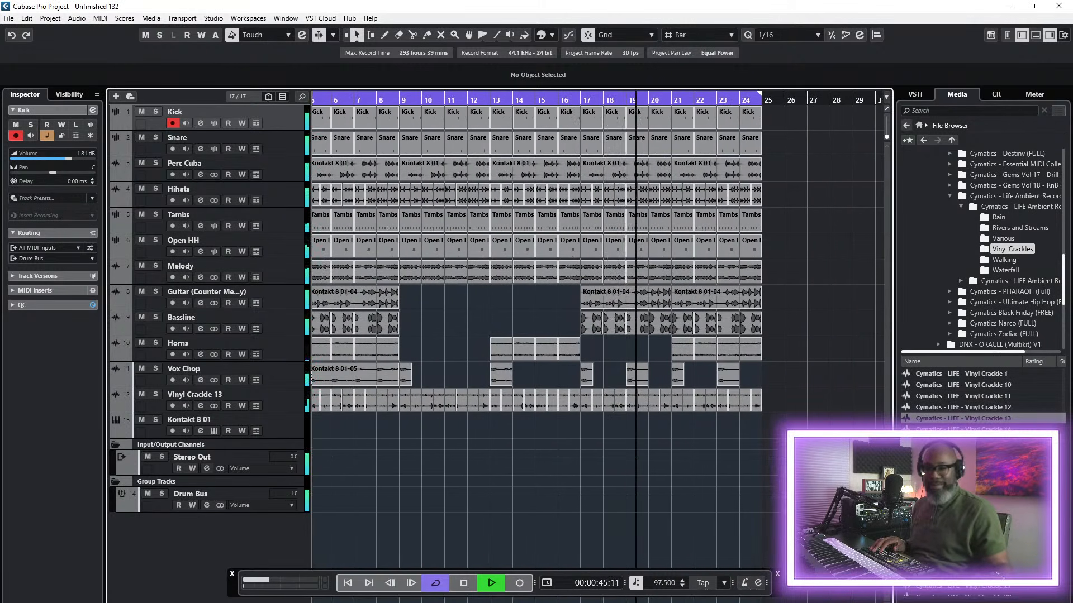
key("g")
key("g")
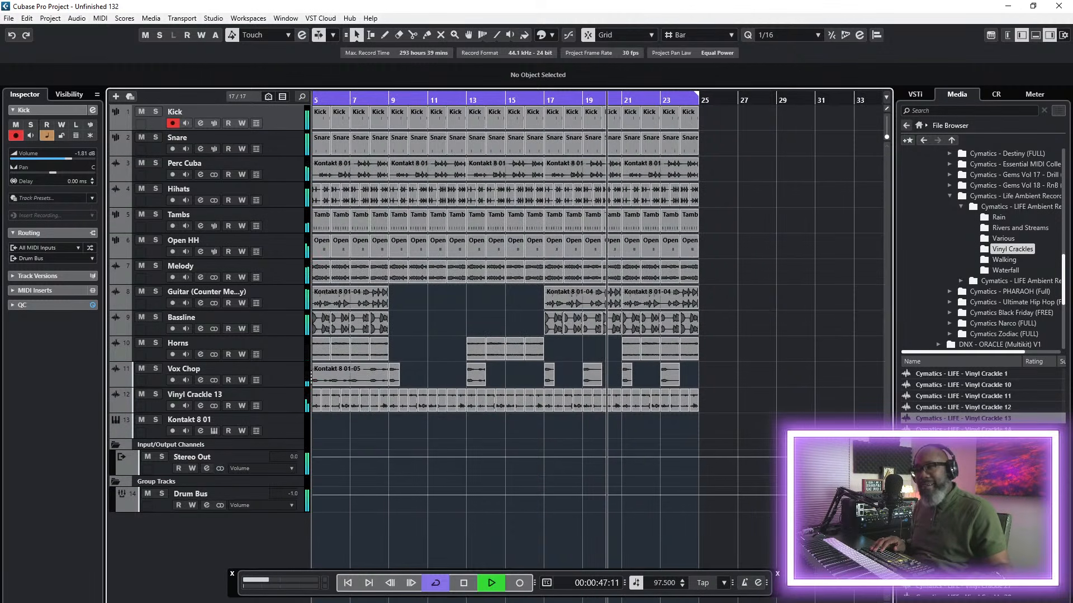
scroll(598, 329, "left", 3)
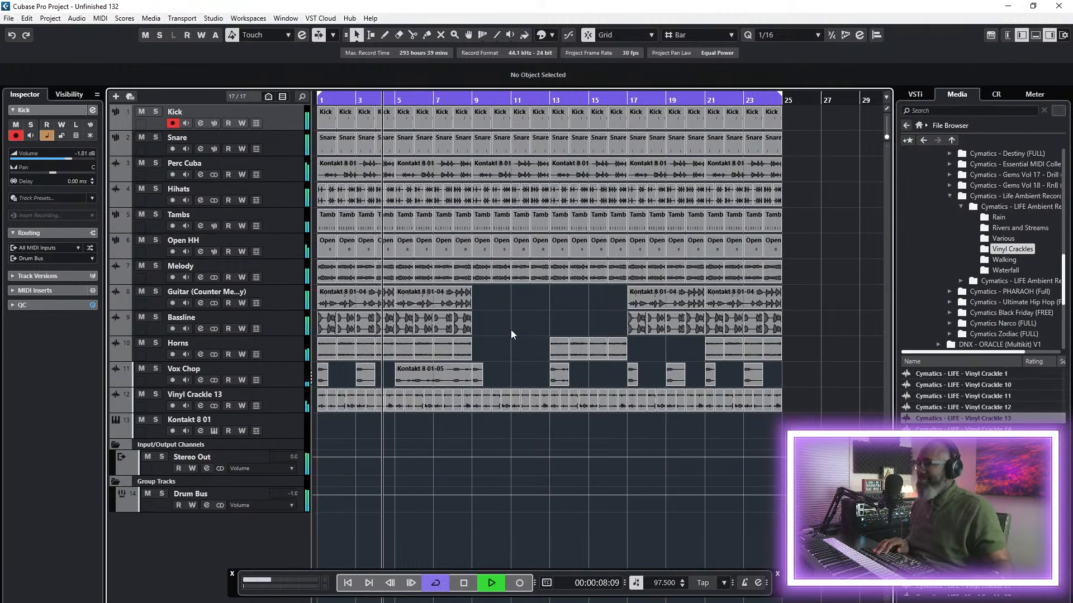
key("space")
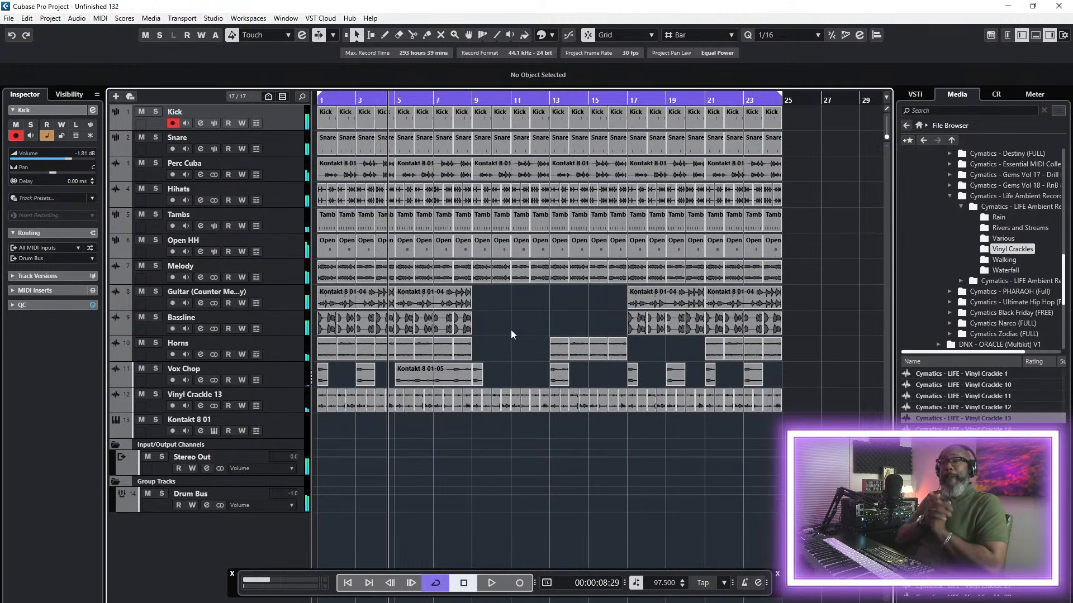